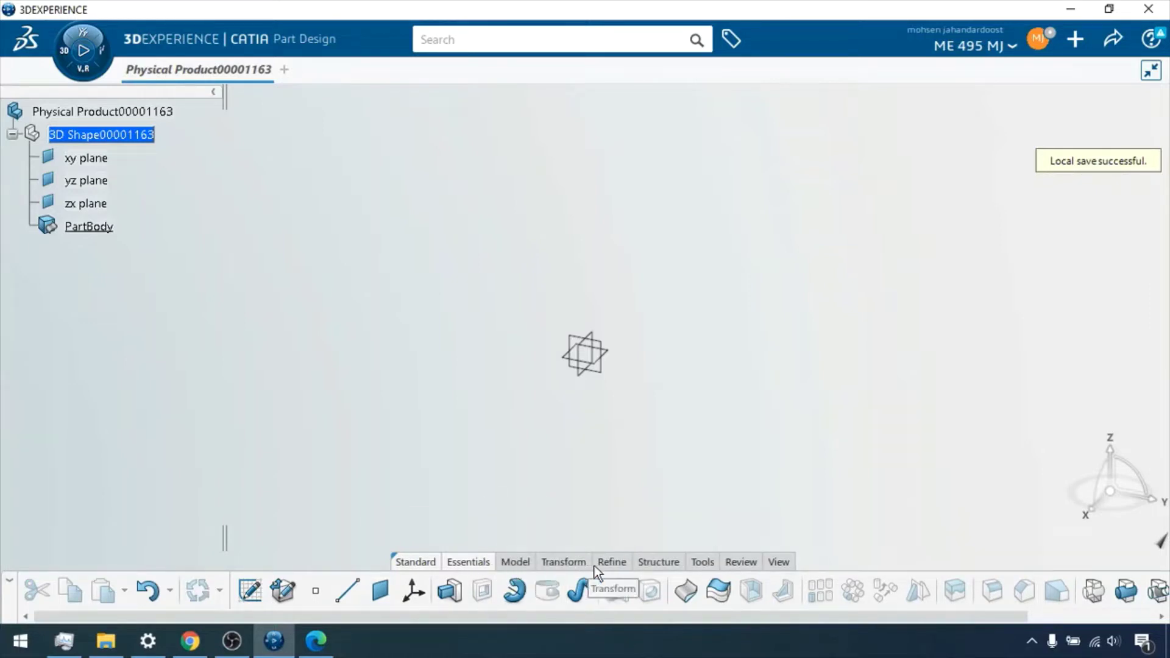
pyautogui.click(612, 563)
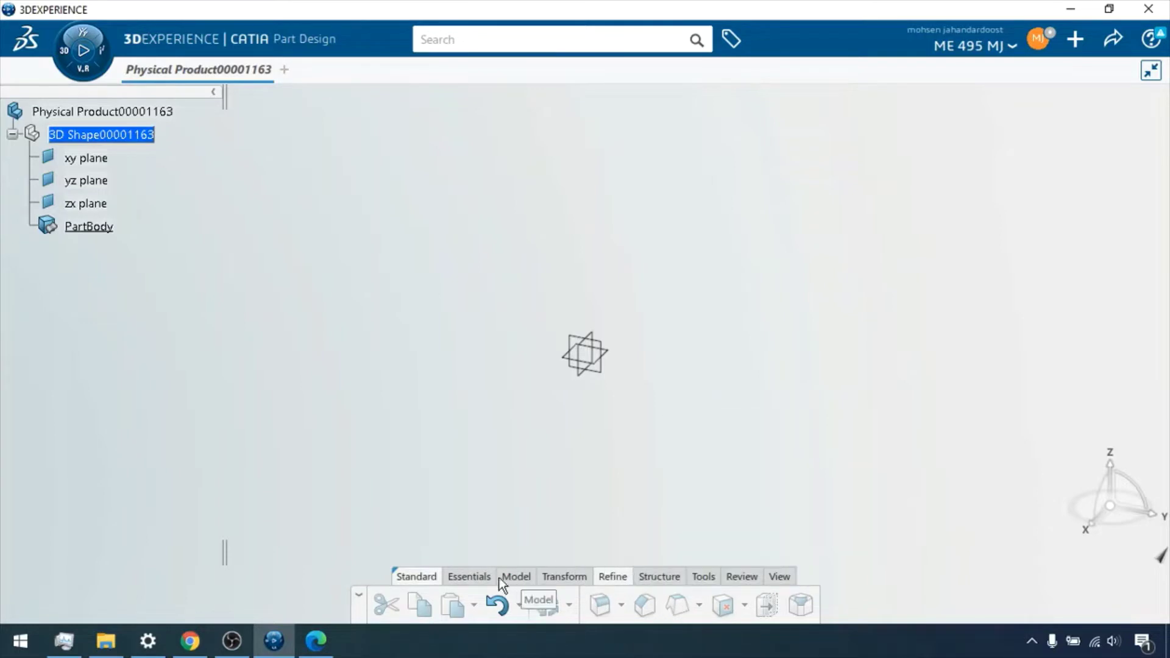
pyautogui.click(459, 578)
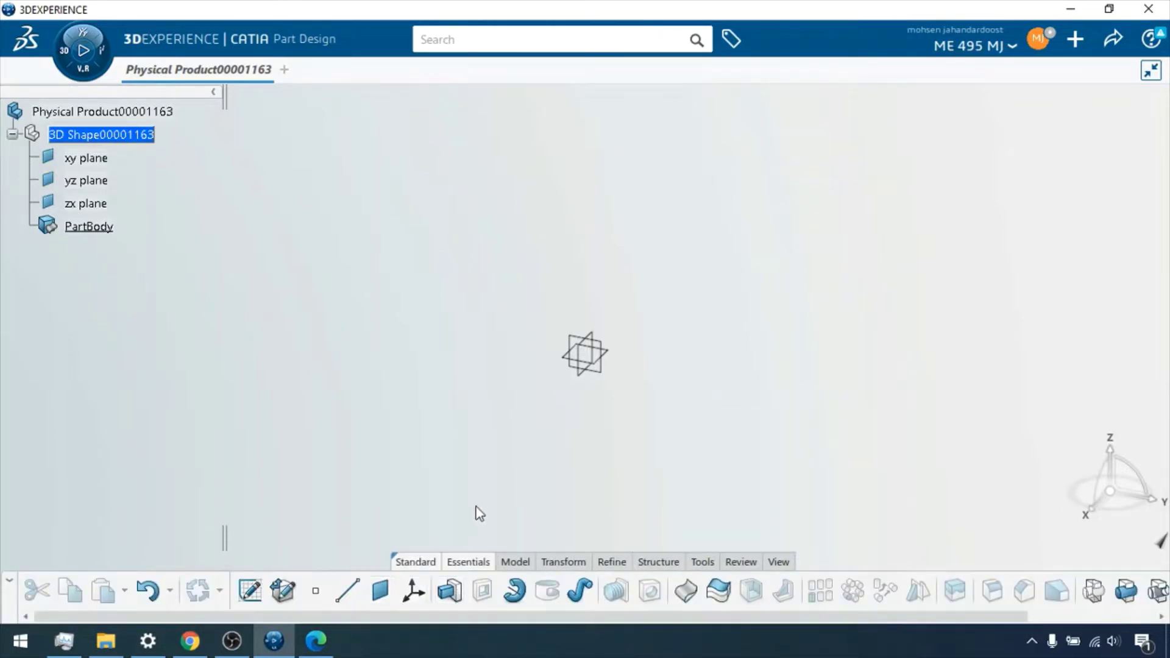
# Step: Start a sketch on the xy plane and draw a rectangle centred on the origin, about 255 by 175 mm
pyautogui.click(613, 356)
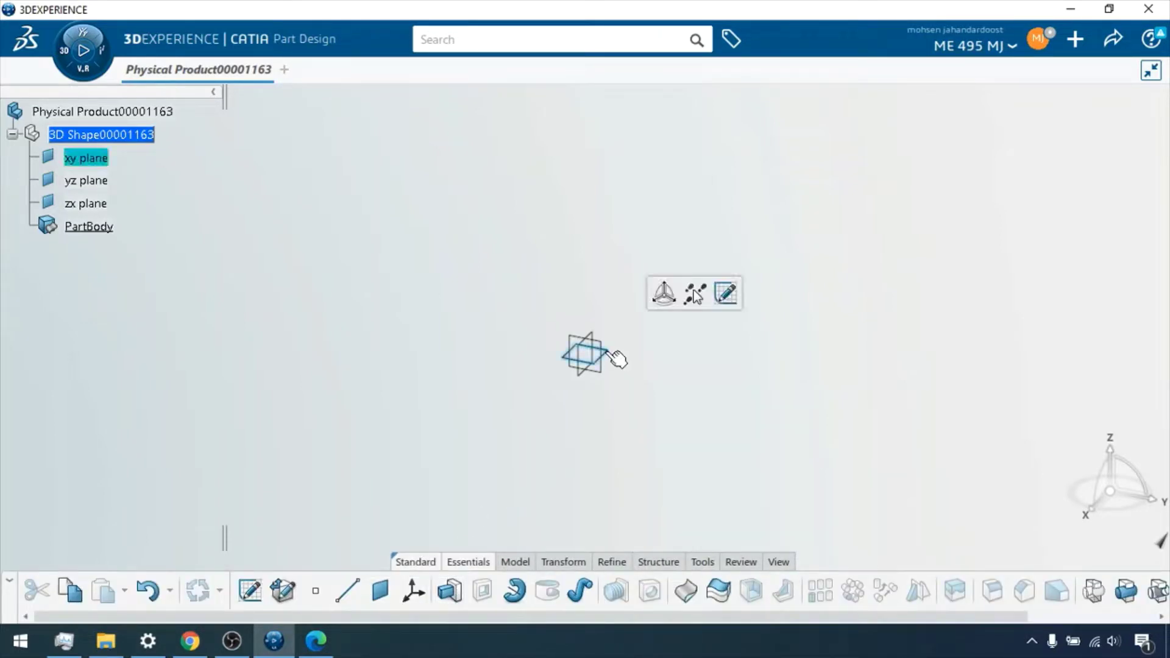
pyautogui.click(249, 591)
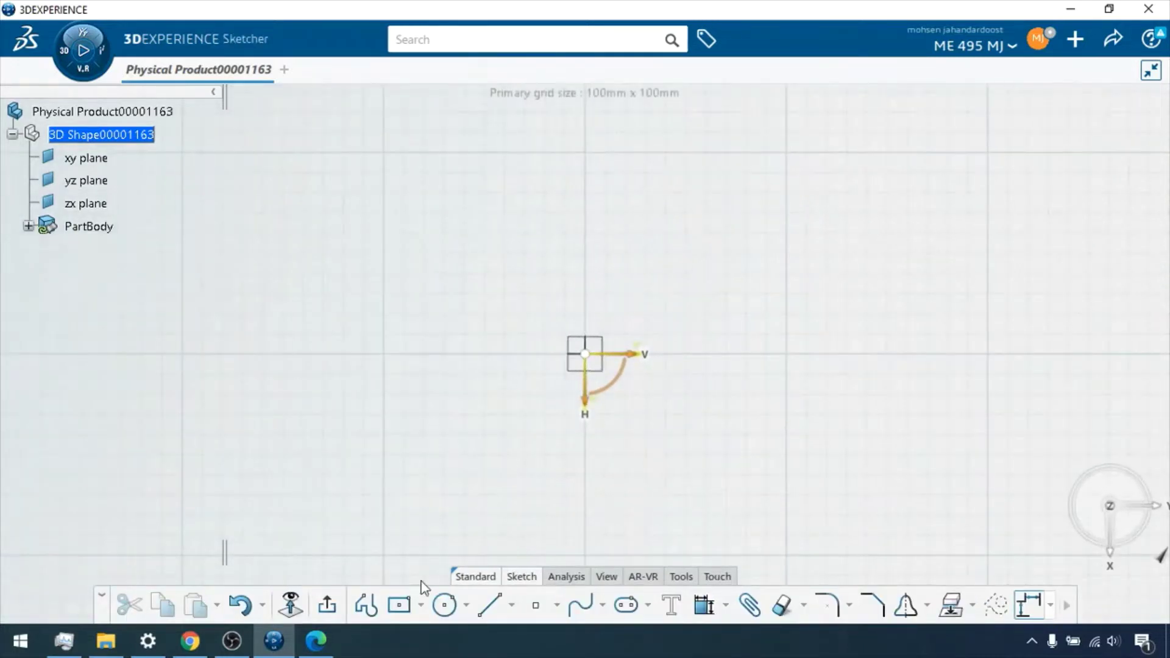
pyautogui.click(399, 605)
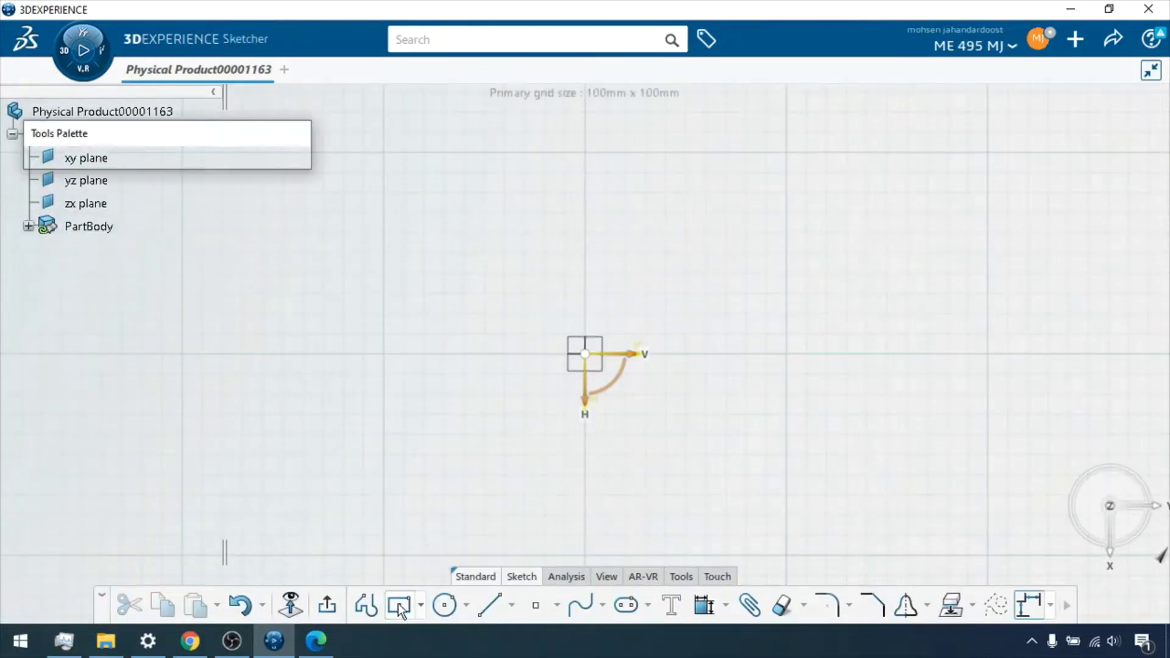
pyautogui.click(587, 354)
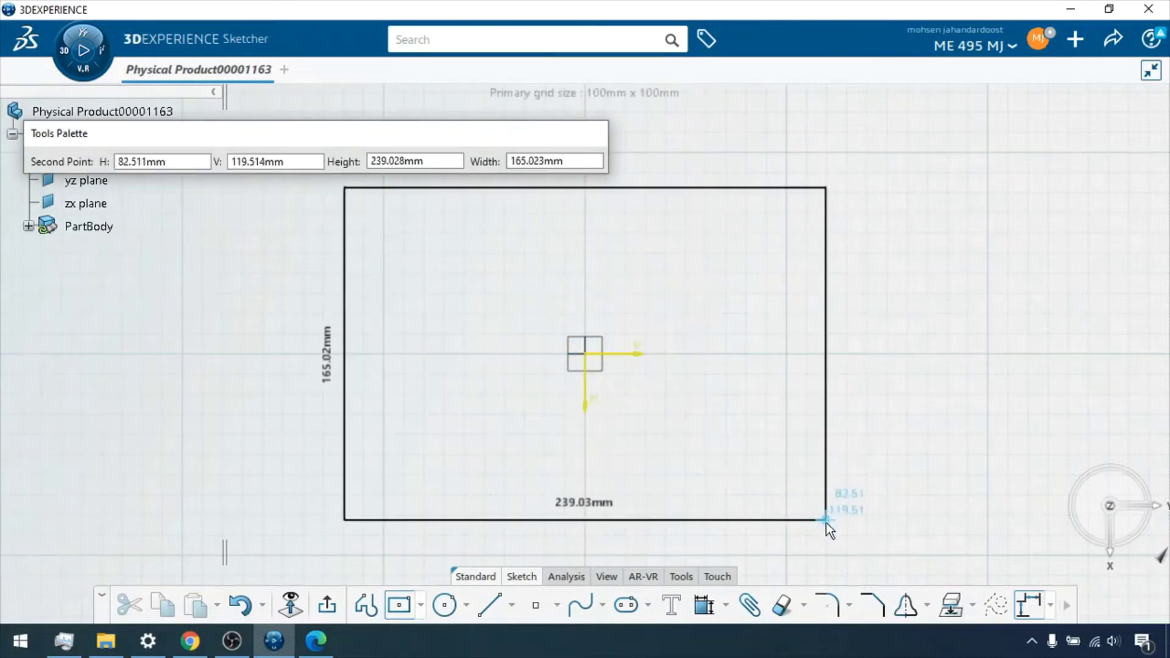
pyautogui.click(844, 529)
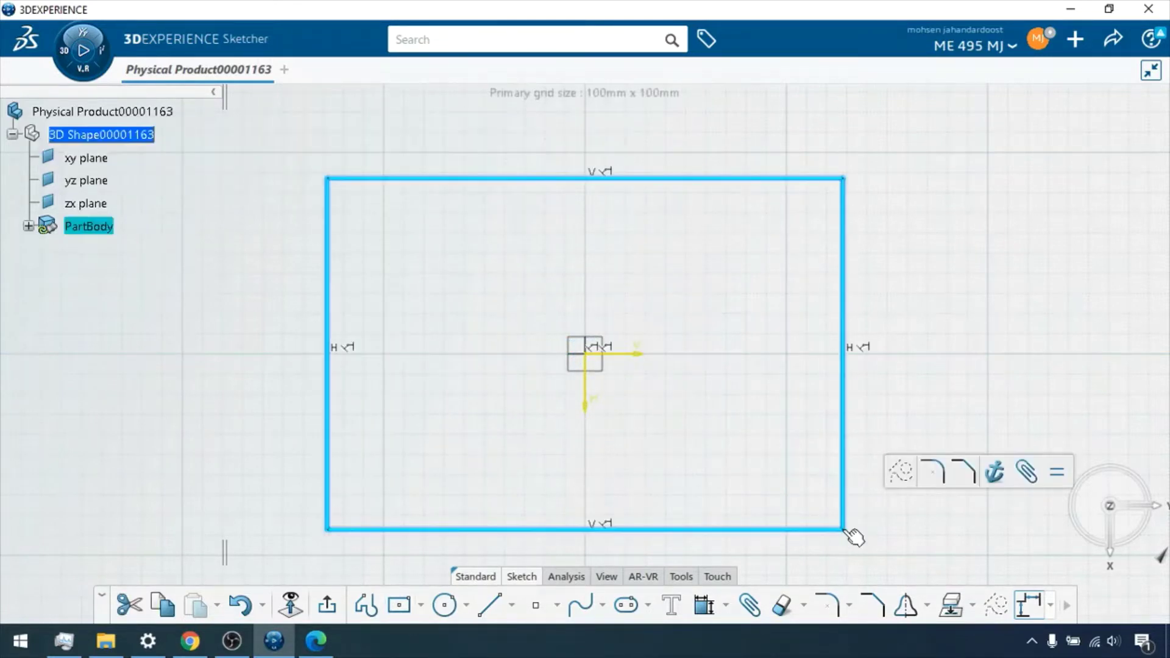
# Step: Draw a smaller rectangle centred on the origin inside the first one, about 85 by 64 mm
pyautogui.click(399, 604)
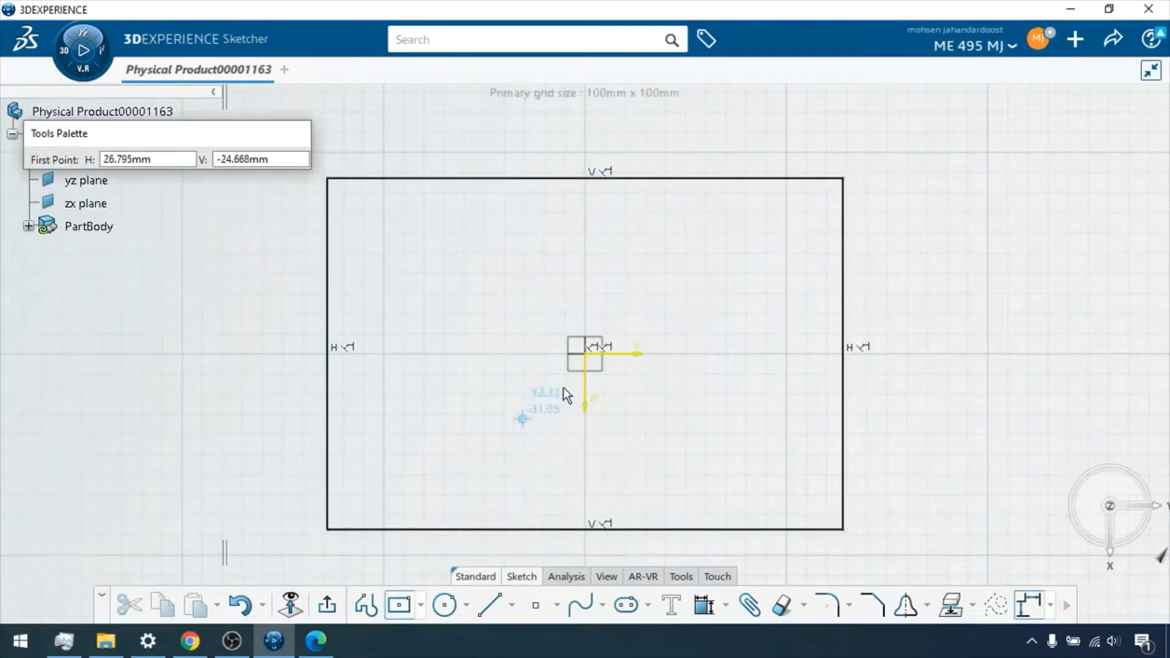
pyautogui.click(589, 356)
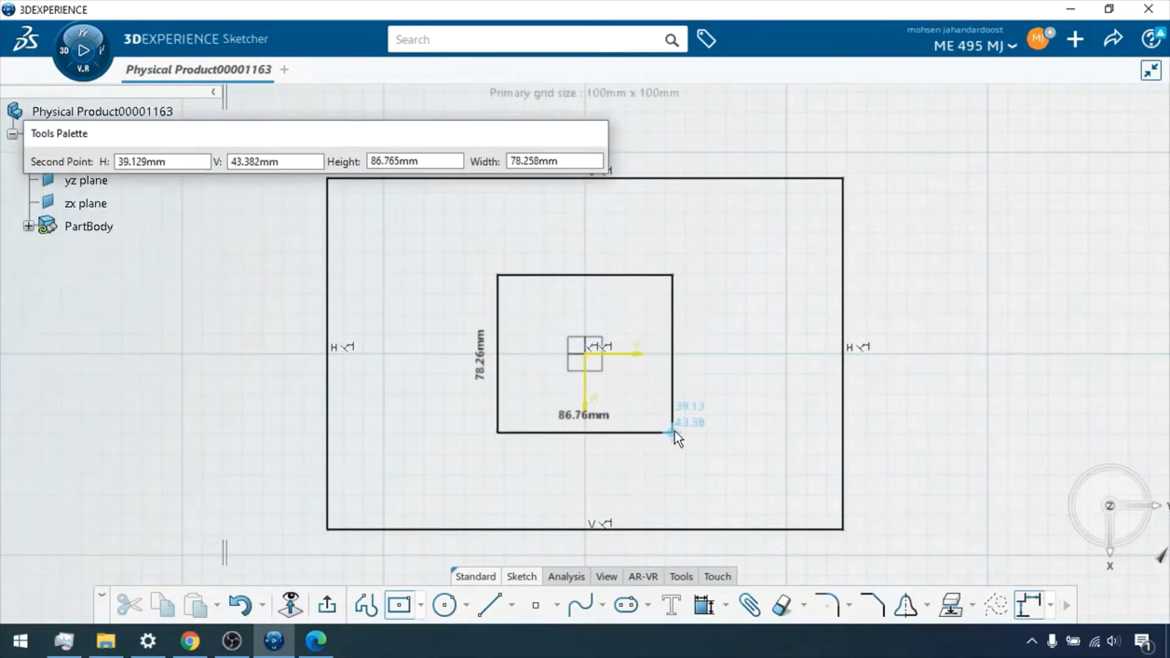
pyautogui.click(672, 419)
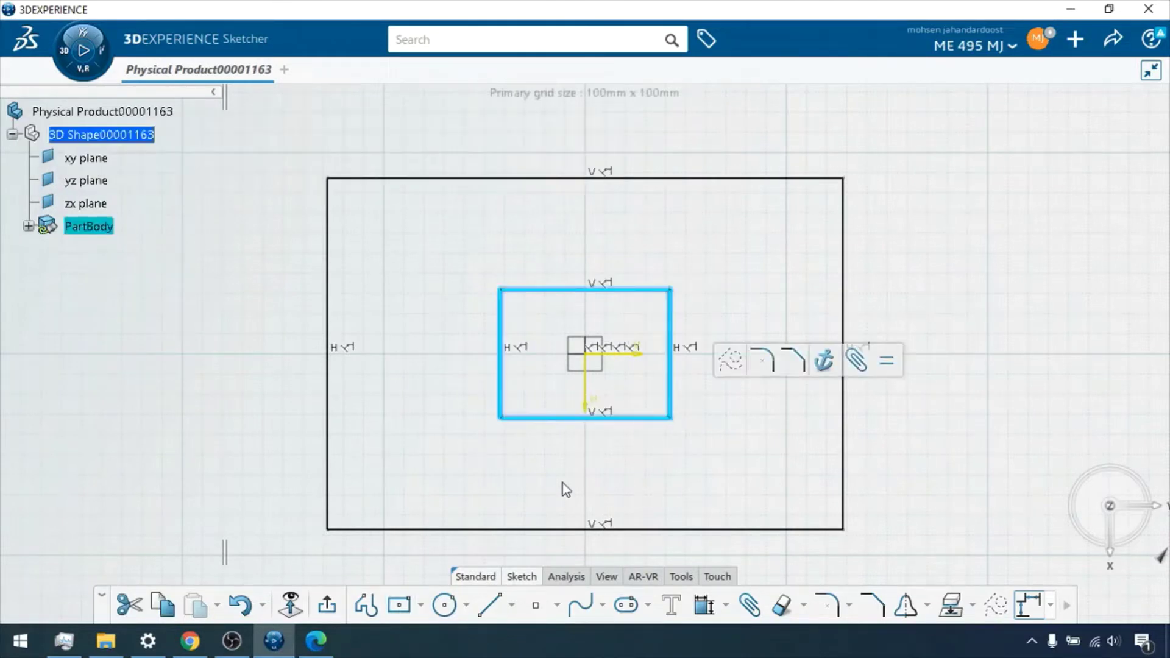
# Step: Draw a centred rectangle about 73 mm wide on the V axis, about 200 mm from the origin, and constrain its sides equal
pyautogui.click(400, 605)
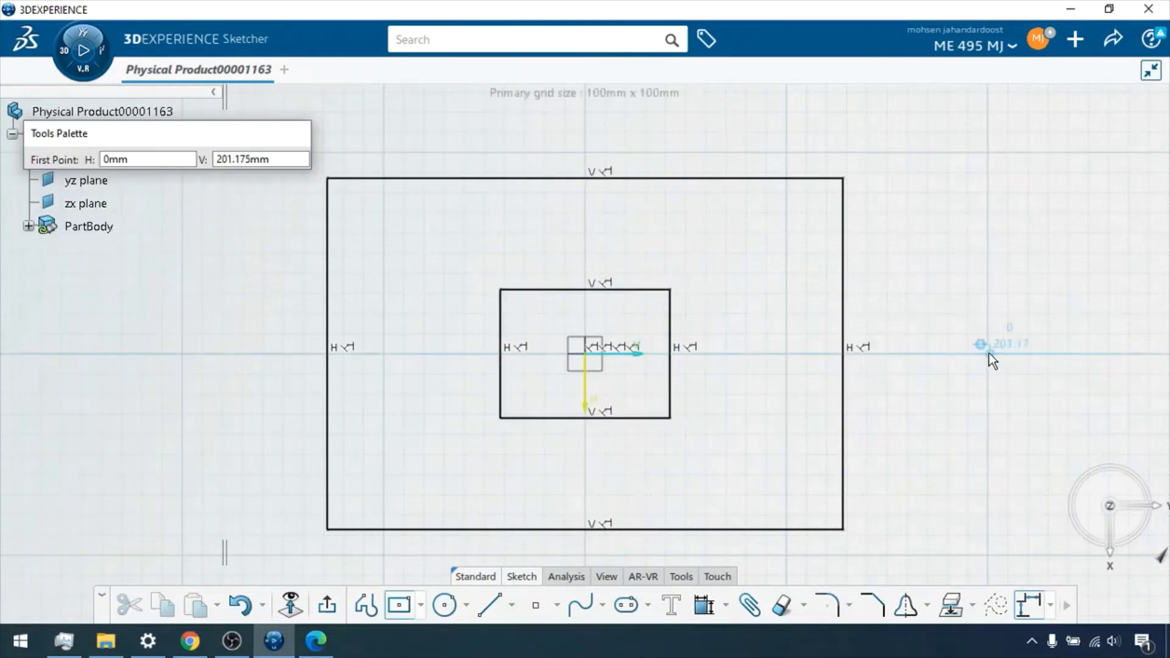
pyautogui.click(990, 353)
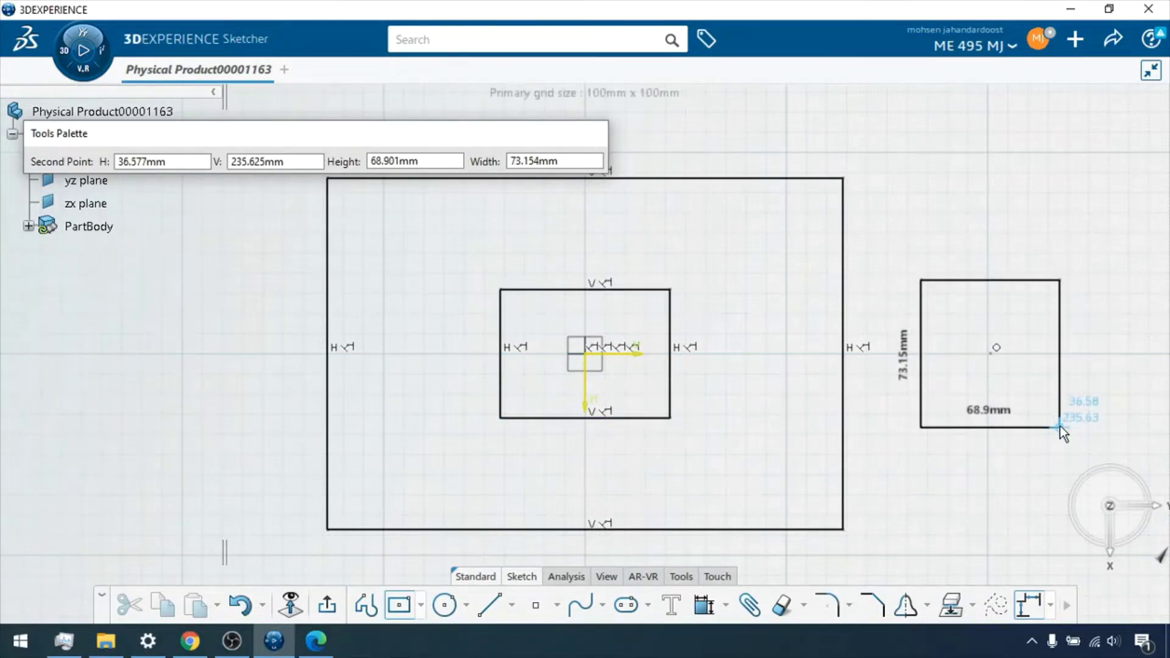
pyautogui.click(1064, 426)
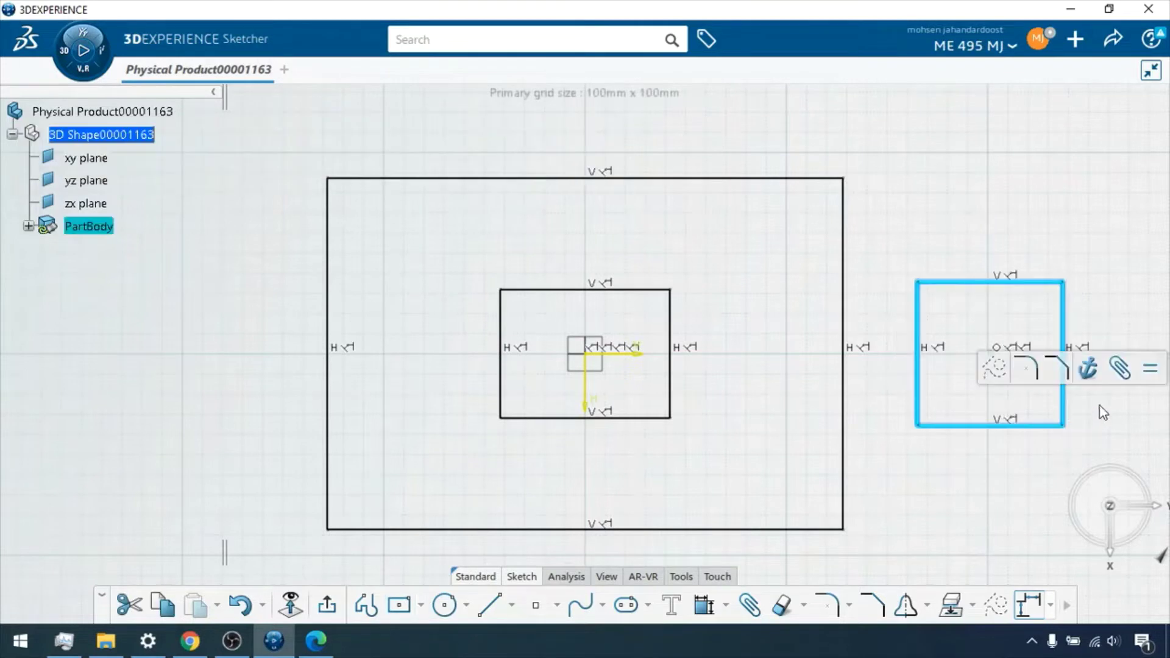
pyautogui.click(1150, 367)
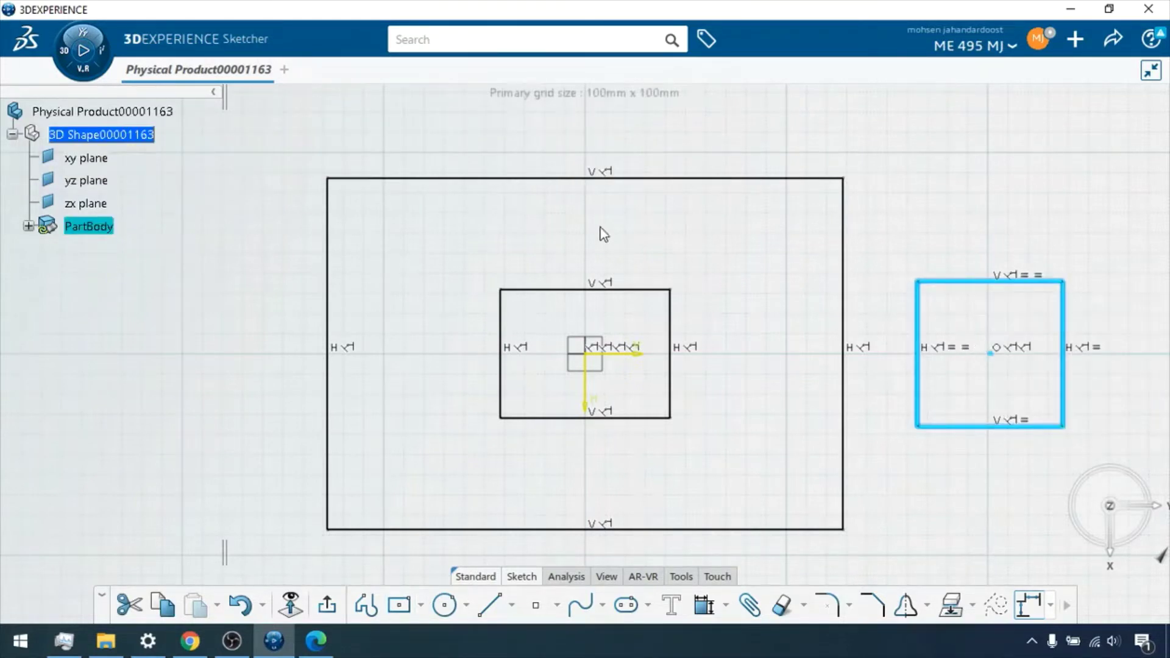
# Step: Exit the sketch and start a Multi-Pad on it, setting the first limit to 80 mm for domain 1 and 60 mm for domain 2
pyautogui.click(329, 605)
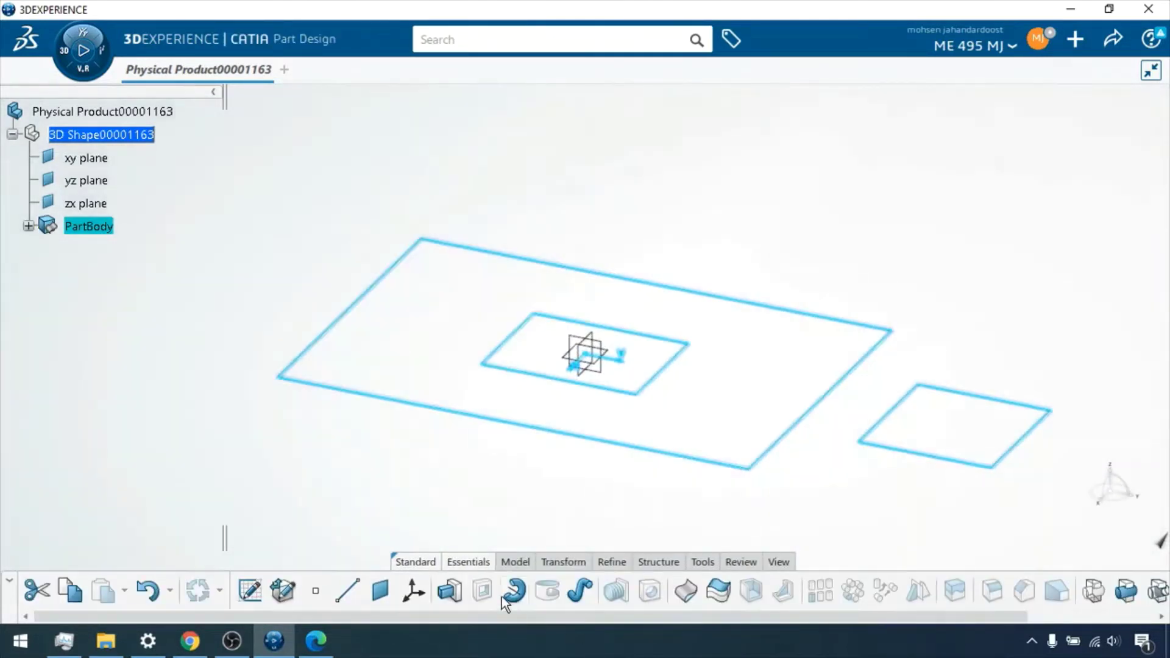
pyautogui.click(517, 561)
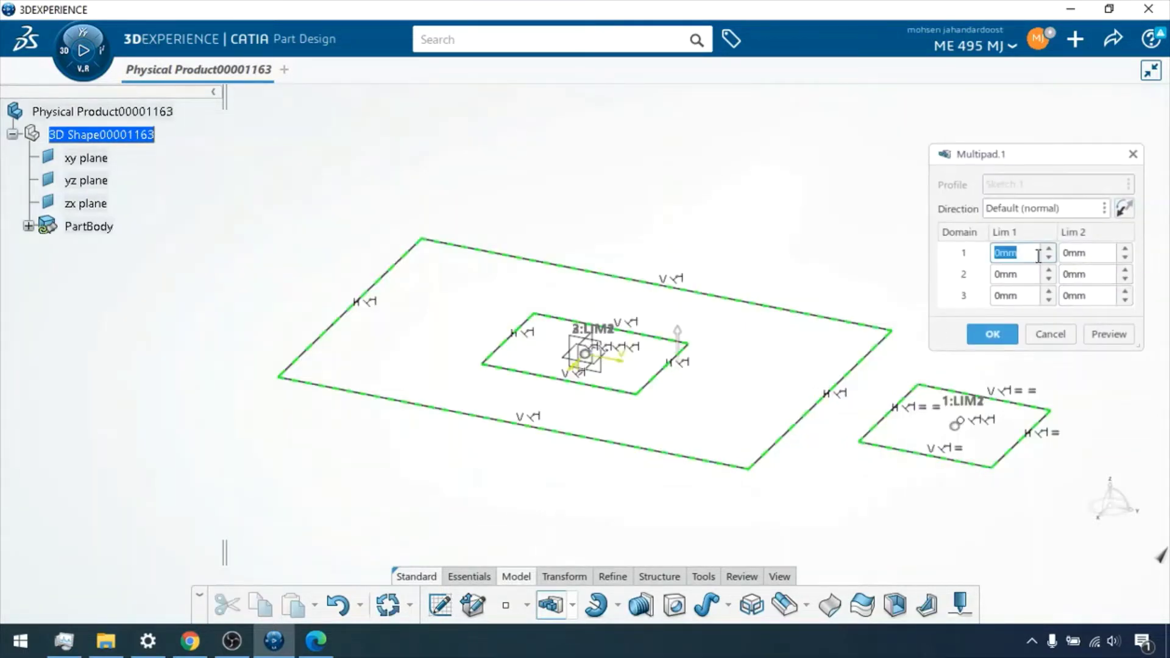
pyautogui.write('80')
pyautogui.click(1021, 280)
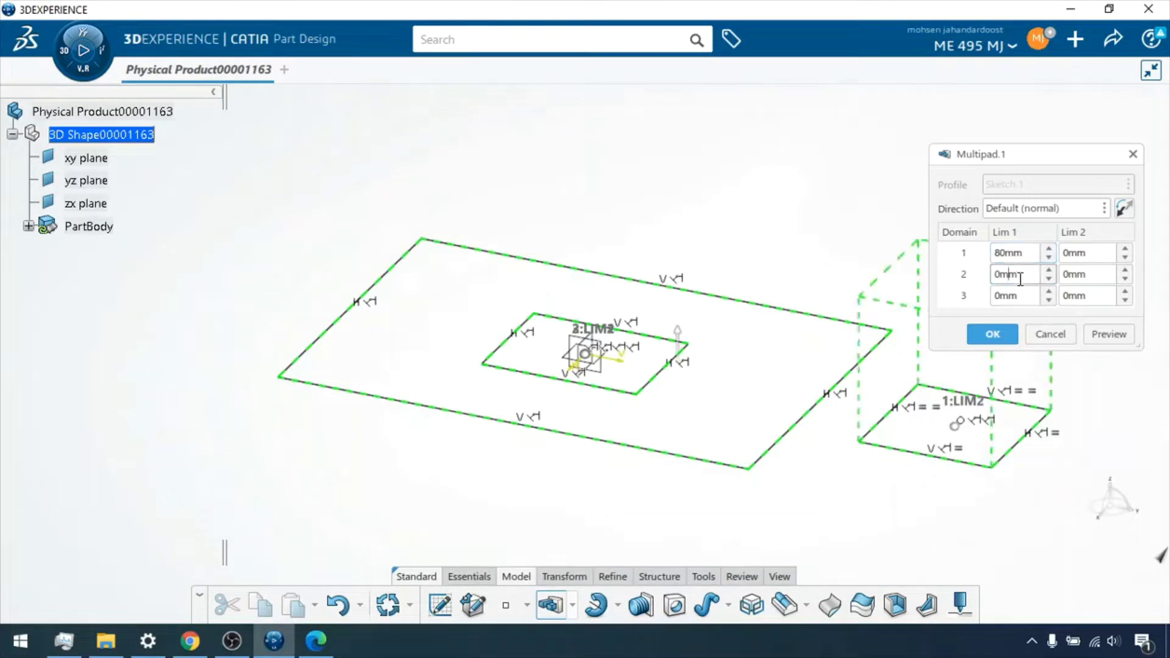
pyautogui.doubleClick(1020, 279)
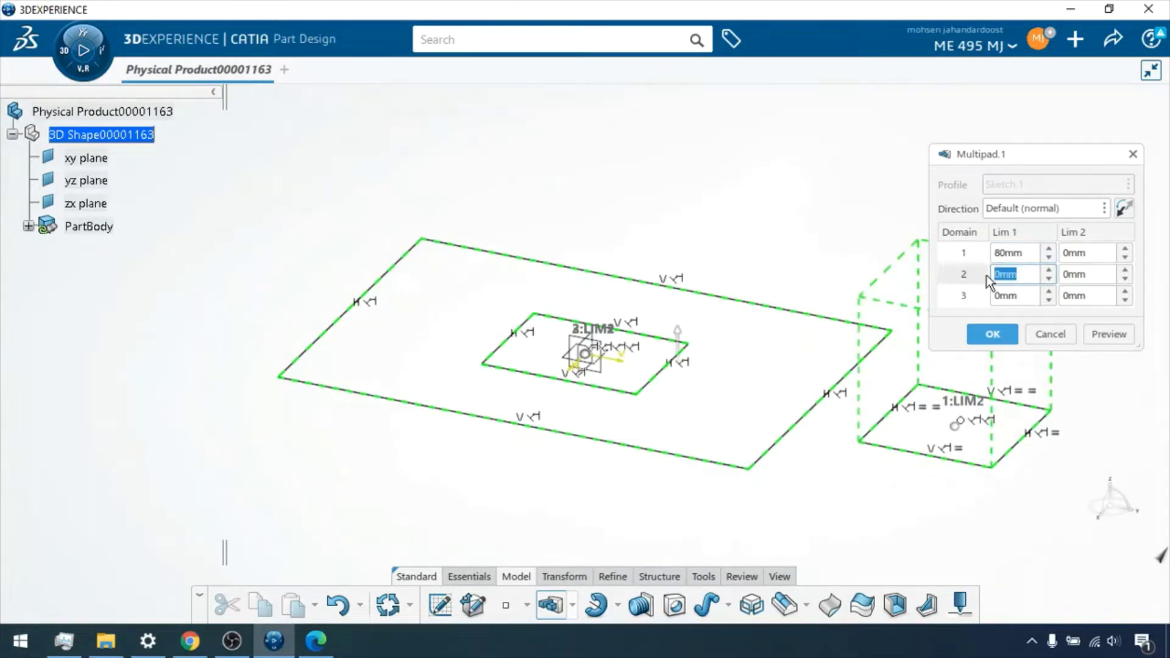
pyautogui.write('60')
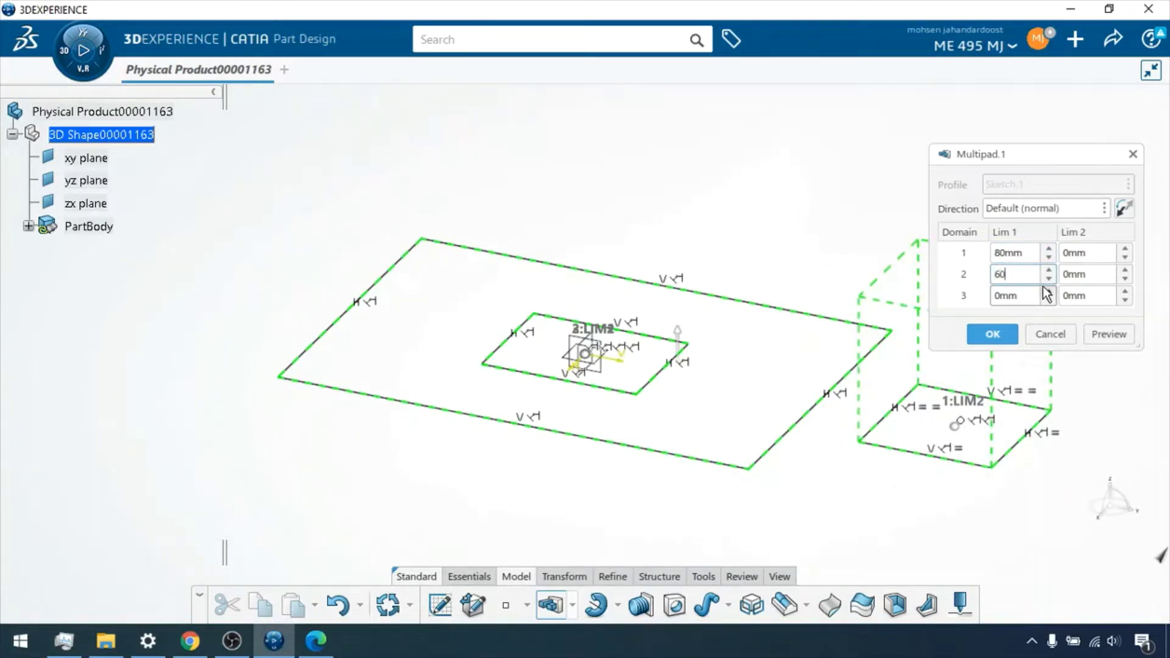
# Step: Set the first limit of domain 3 to 80 mm and create the Multi-Pad
pyautogui.click(1019, 297)
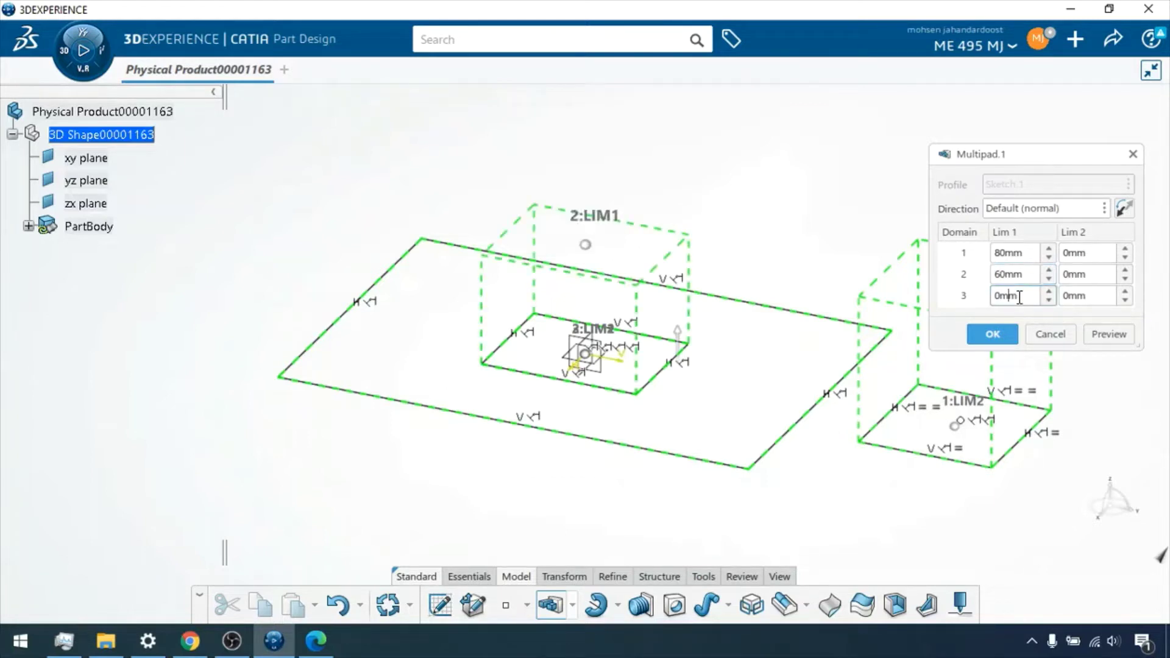
pyautogui.doubleClick(1021, 297)
pyautogui.write('80')
pyautogui.press('BackSpace')
pyautogui.write('0')
pyautogui.press('Return')
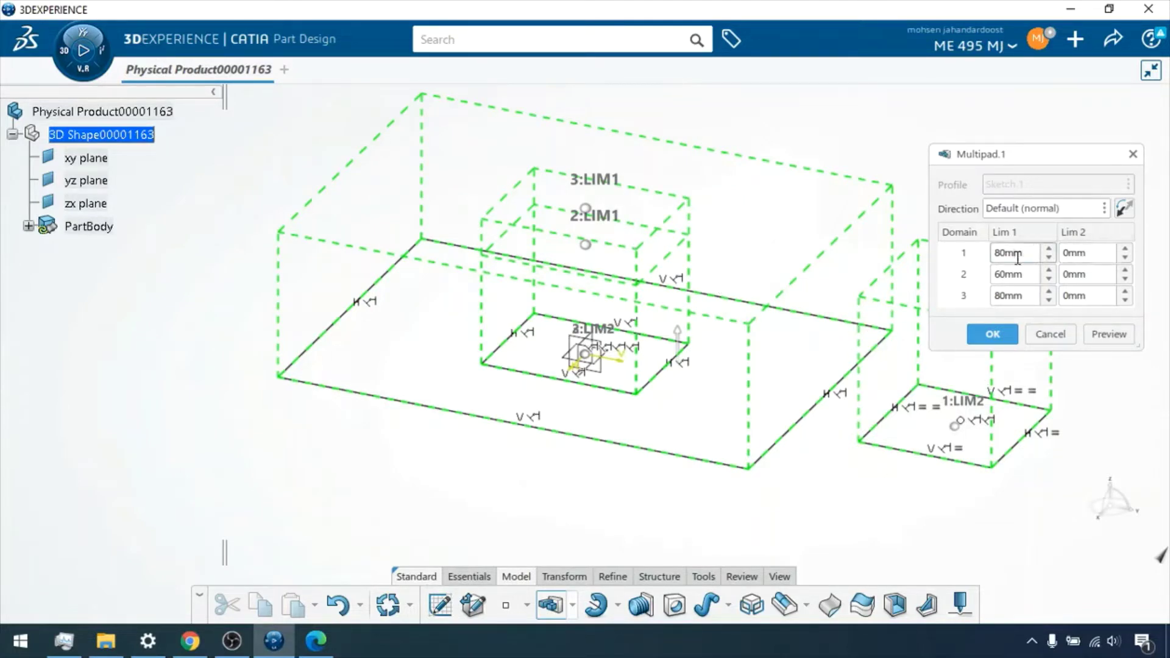
pyautogui.moveTo(1018, 255); pyautogui.dragTo(972, 256)
pyautogui.click(1097, 332)
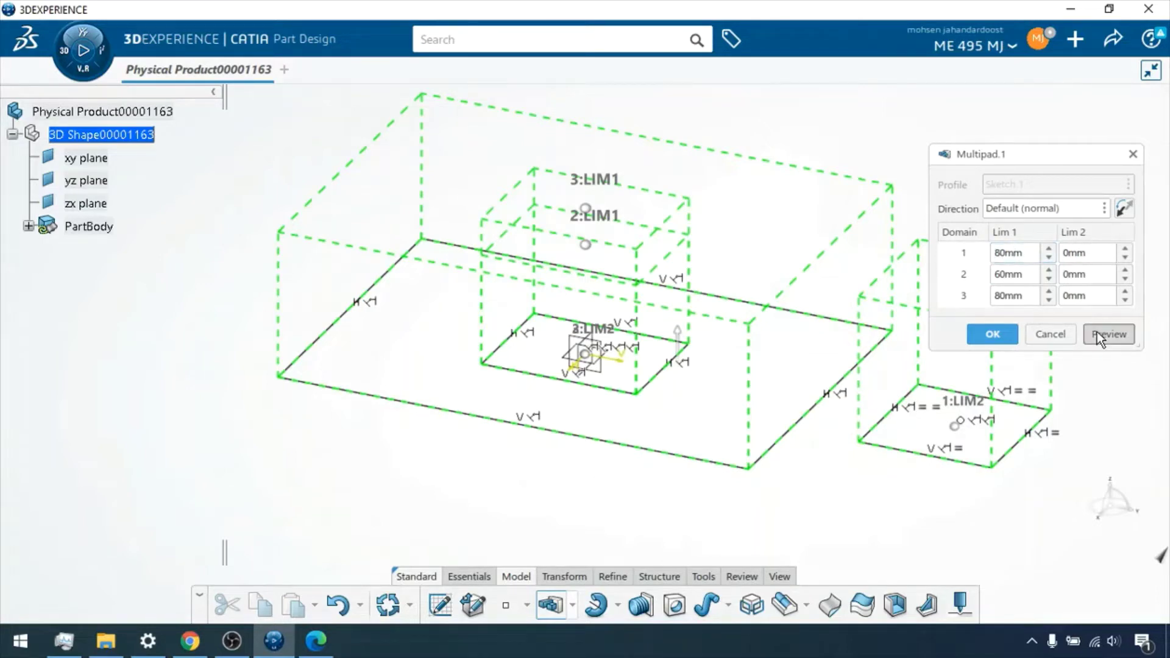
pyautogui.click(987, 333)
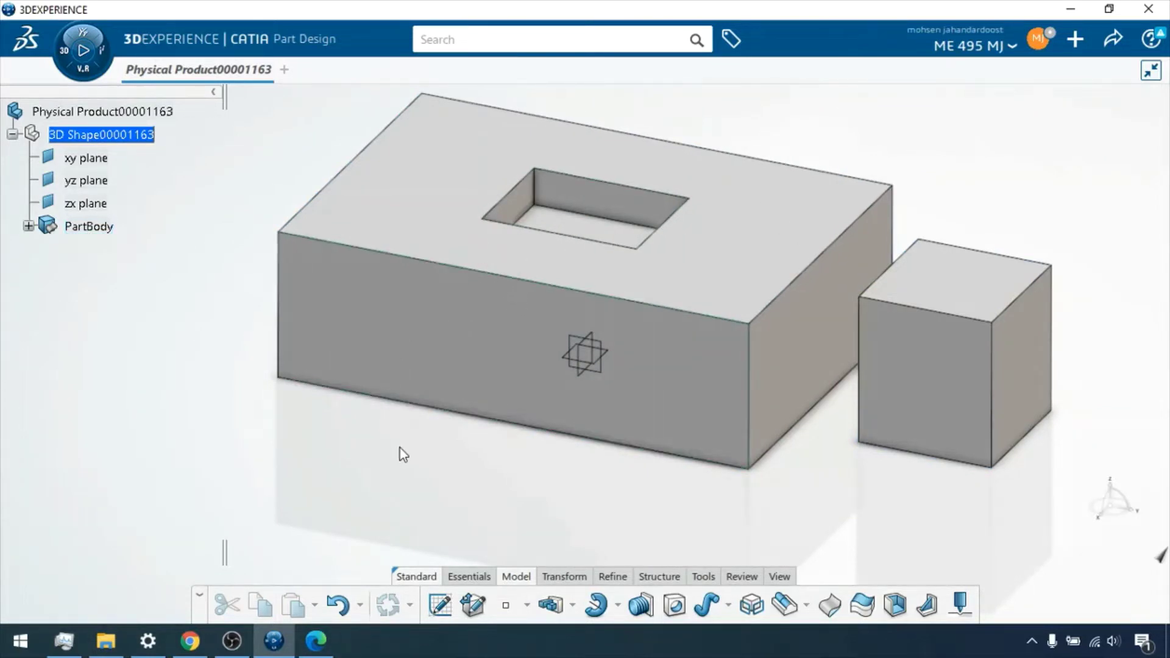
# Step: Start an edge fillet on the large block's top face with a 5 mm radius and preview it
pyautogui.moveTo(420, 399)
pyautogui.keyDown('ctrl'); pyautogui.mouseDown(button='middle')
pyautogui.moveTo(397, 454)
pyautogui.moveTo(409, 398)
pyautogui.mouseUp(button='middle'); pyautogui.keyUp('ctrl')
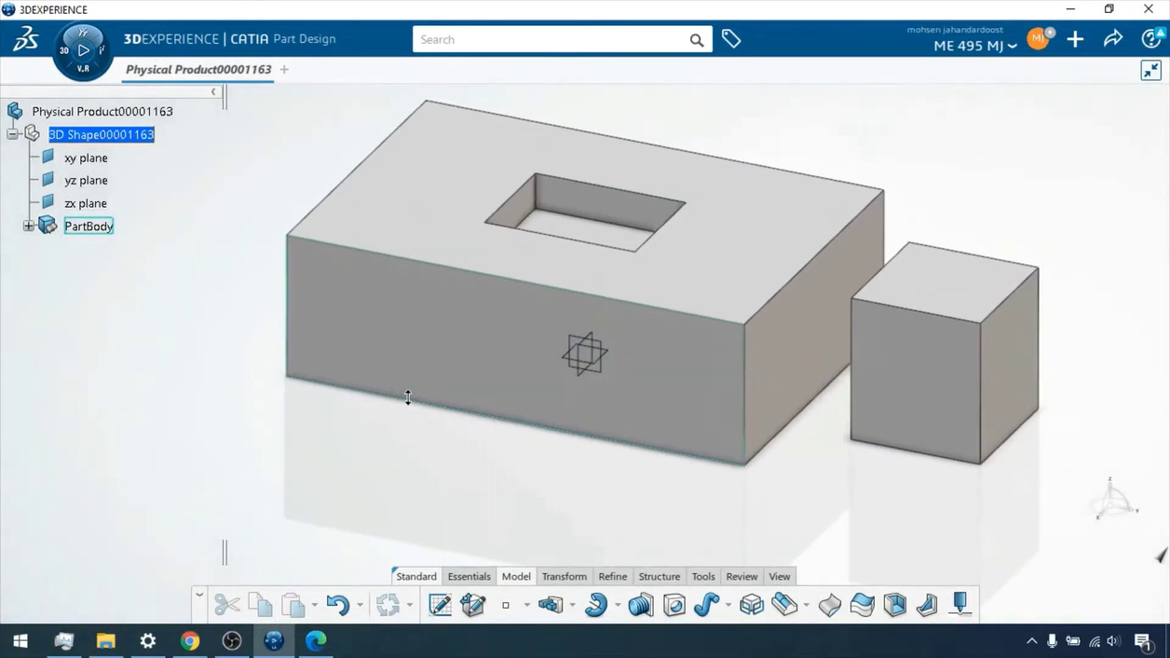
pyautogui.moveTo(468, 314); pyautogui.dragTo(465, 423, button='middle')
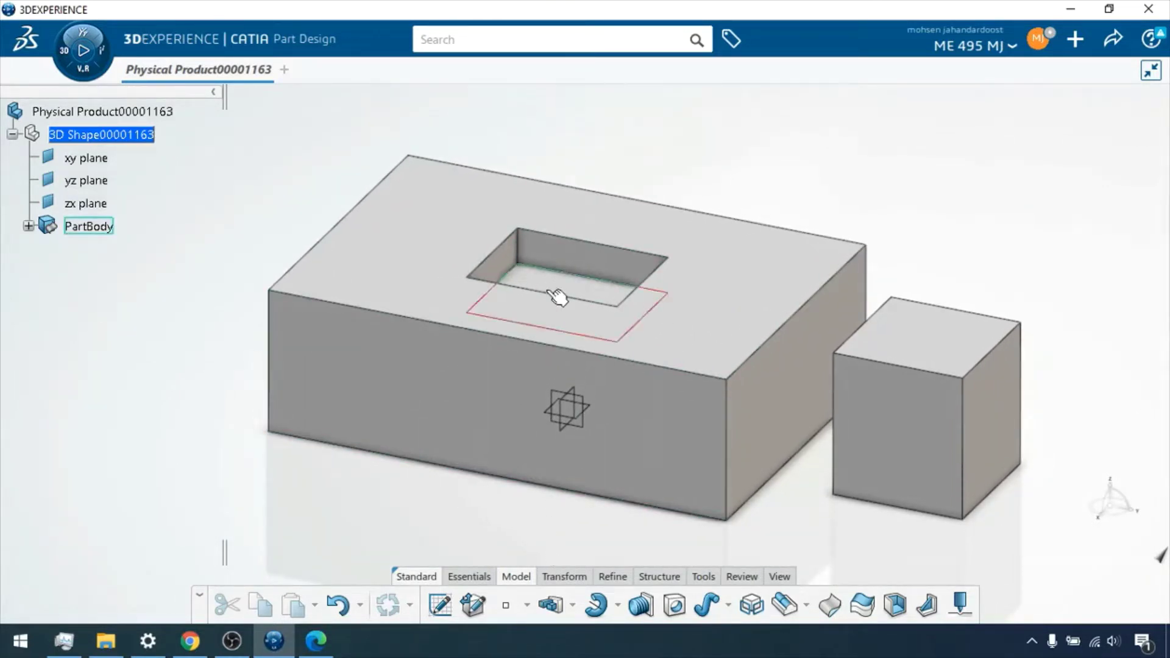
pyautogui.click(615, 578)
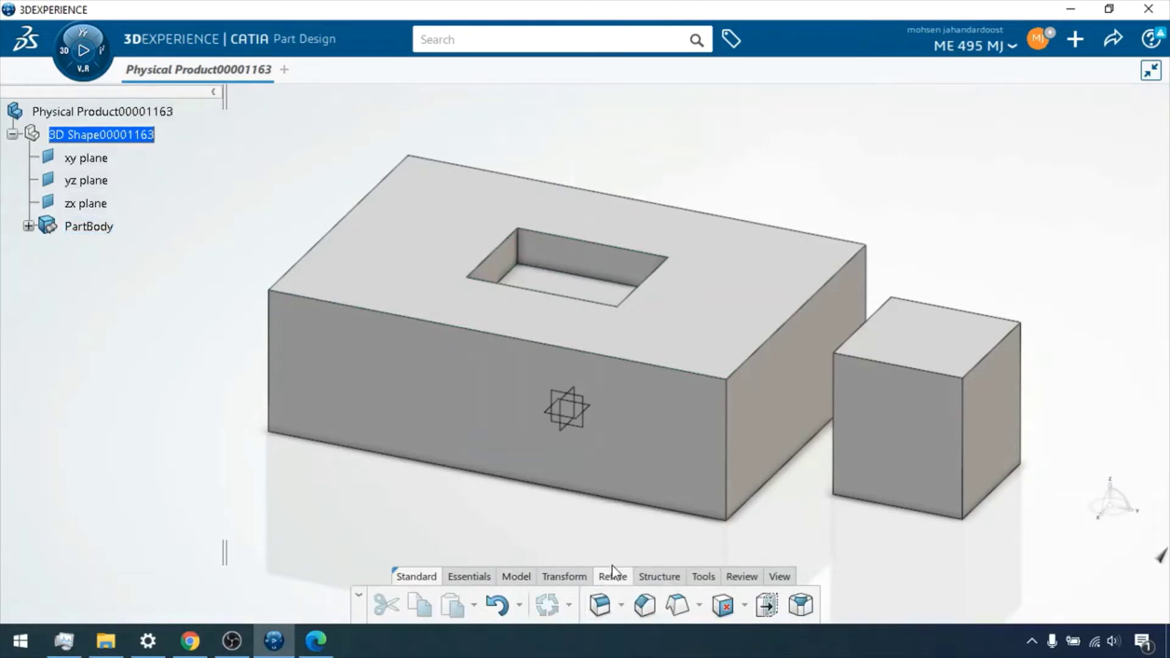
pyautogui.click(600, 607)
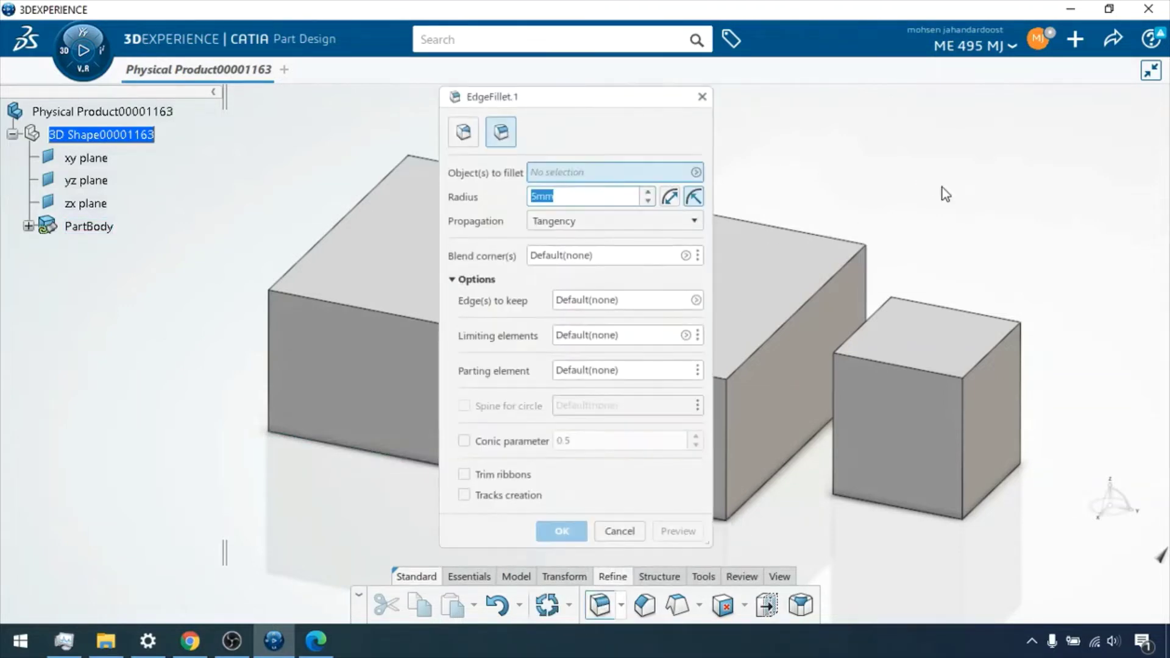
pyautogui.moveTo(645, 97); pyautogui.dragTo(1038, 97)
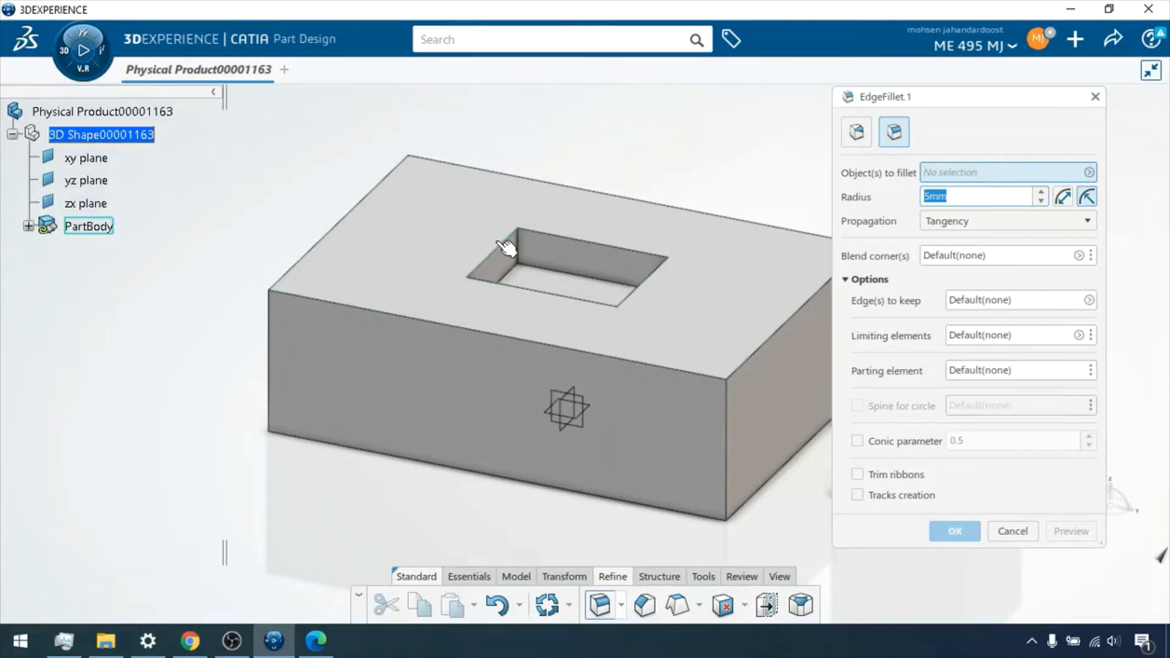
pyautogui.click(437, 239)
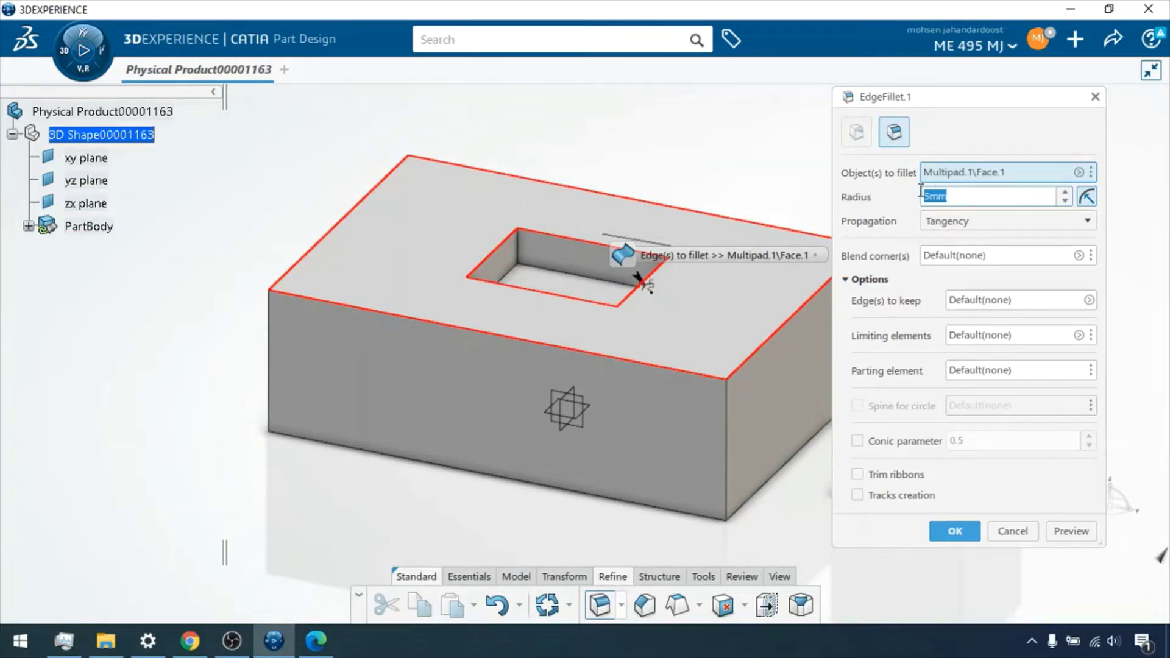
pyautogui.click(1070, 540)
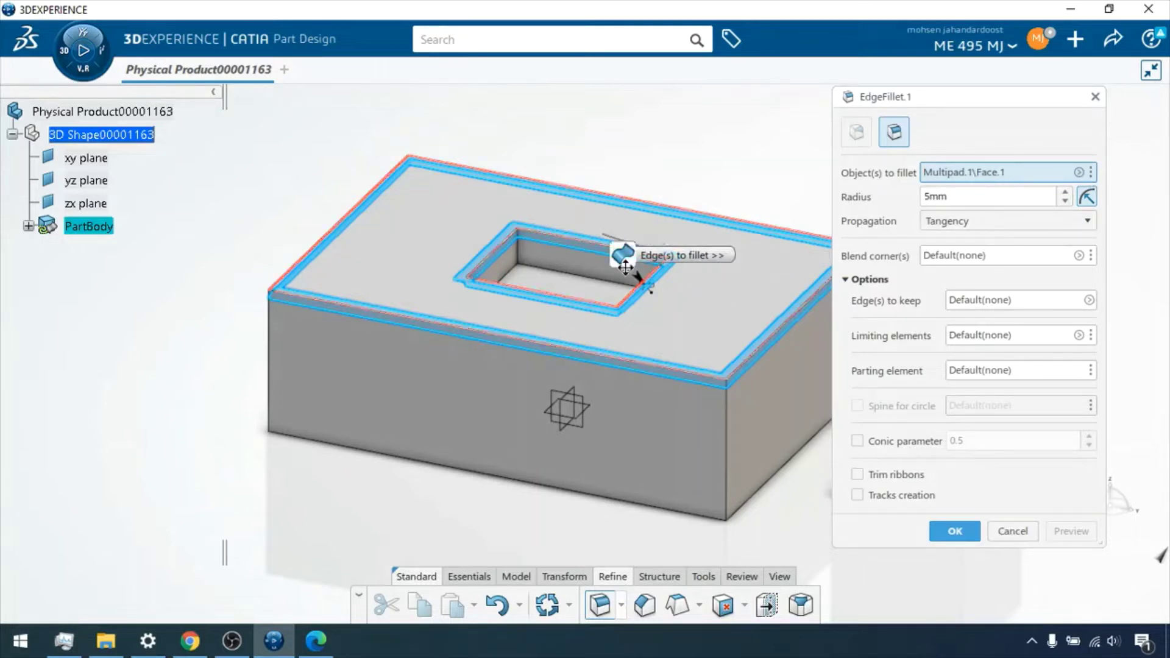
# Step: Replace the top face in the fillet selection with one short upper edge of the rectangular pocket, set the radius to 10 mm and preview it
pyautogui.click(1081, 172)
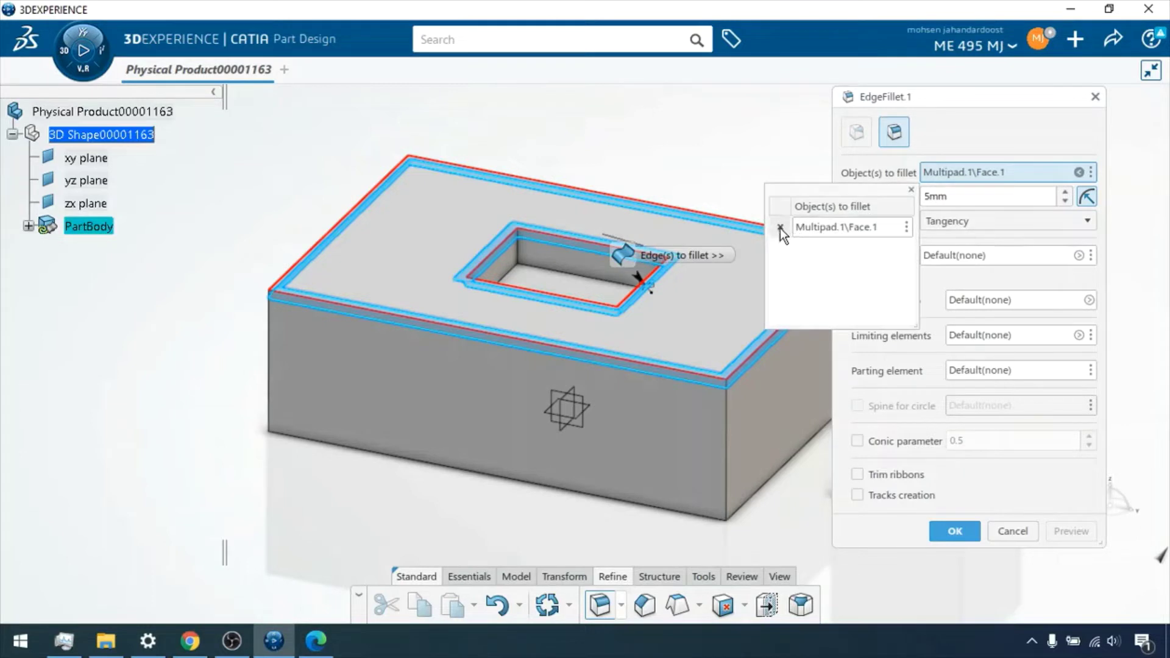
pyautogui.click(781, 227)
pyautogui.click(1088, 172)
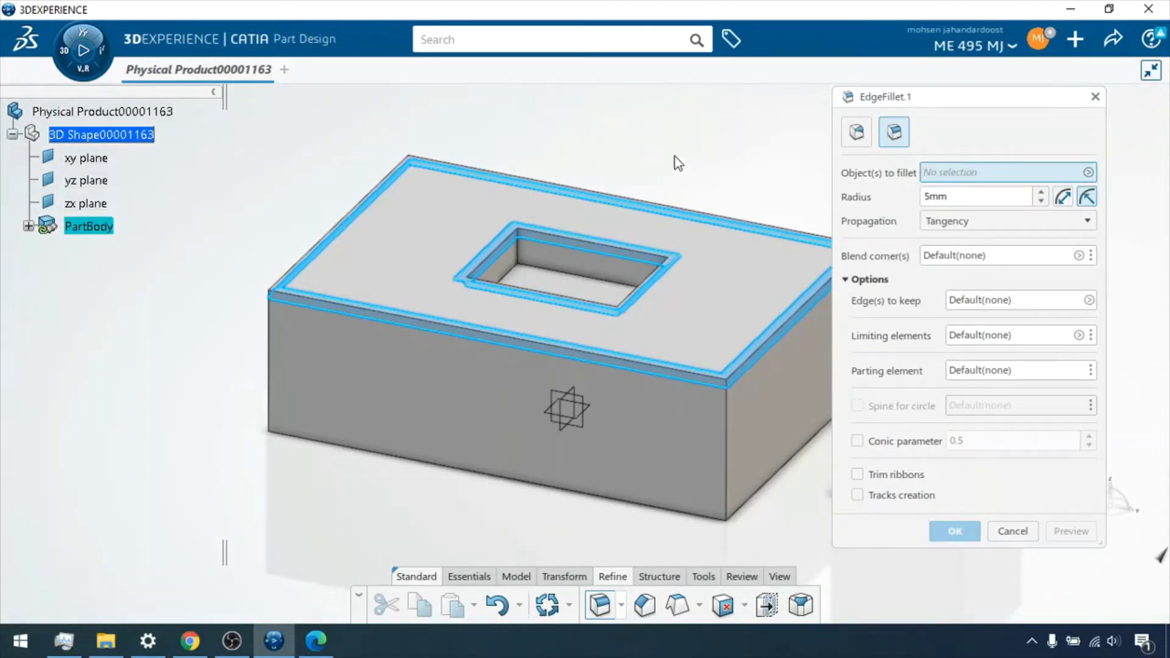
pyautogui.click(502, 250)
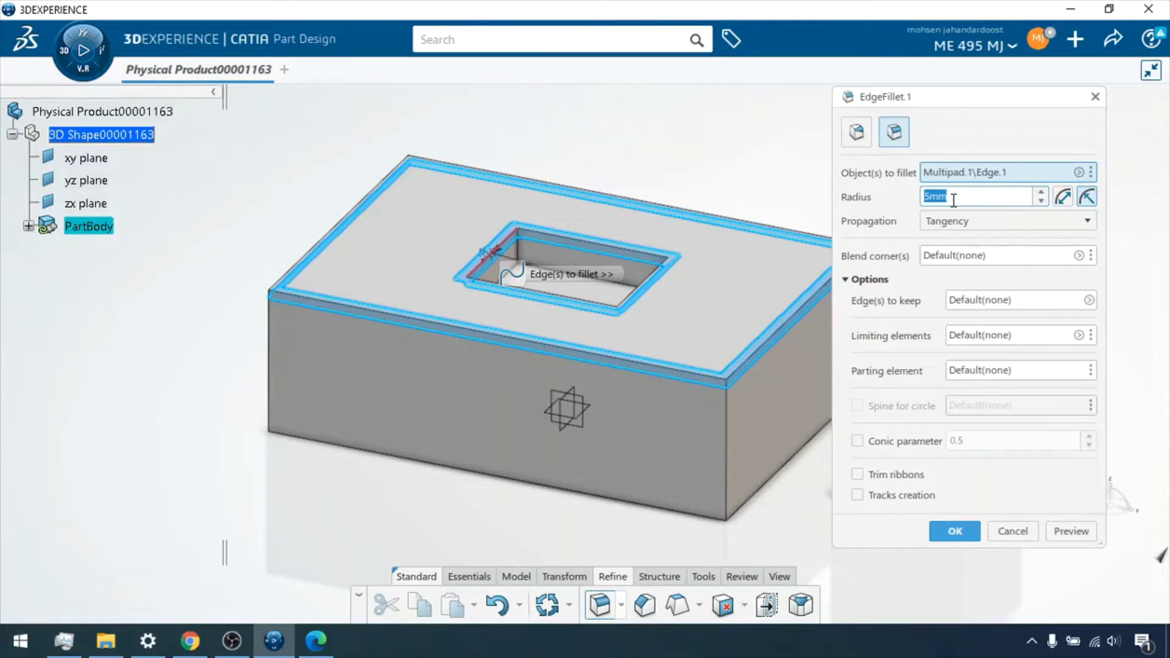
pyautogui.write('10')
pyautogui.click(1079, 532)
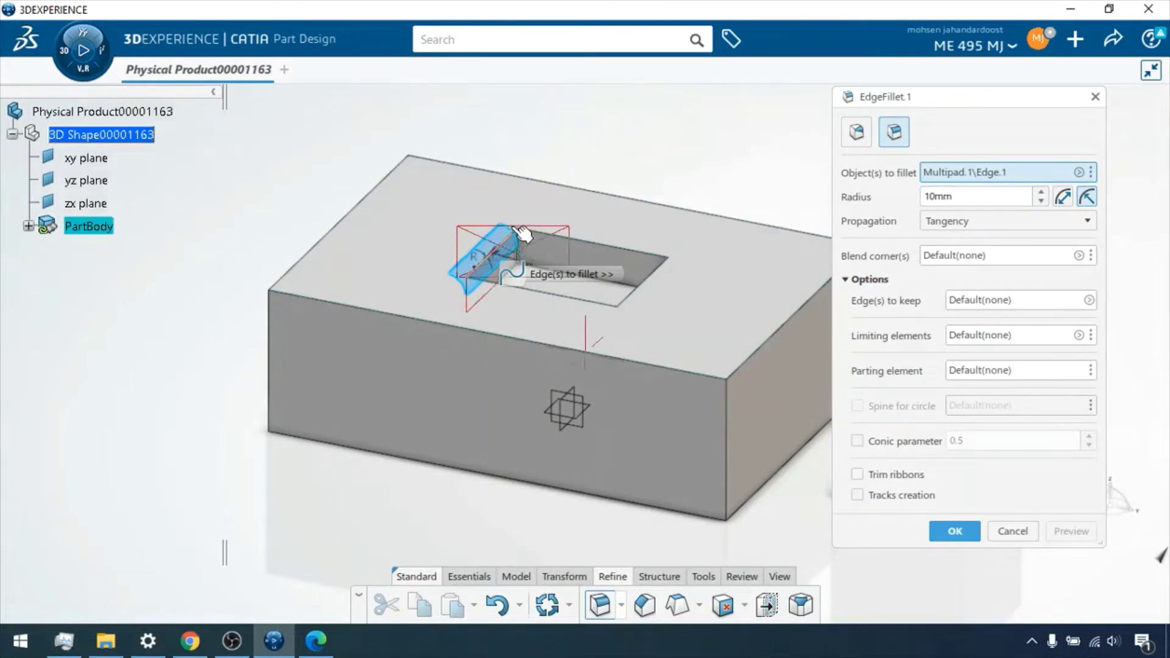
pyautogui.scroll(6, 523, 233)
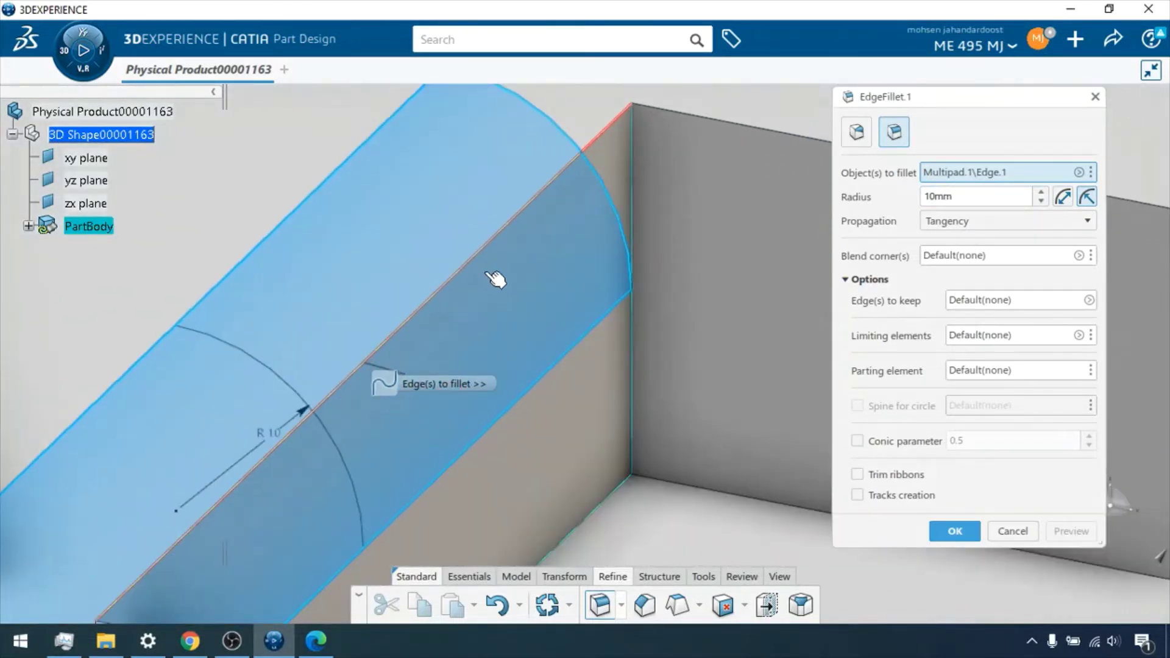
# Step: Try chordal length sizing, return to the 10 mm radius, and create the fillet on the pocket's short upper edge
pyautogui.scroll(-5, 497, 262)
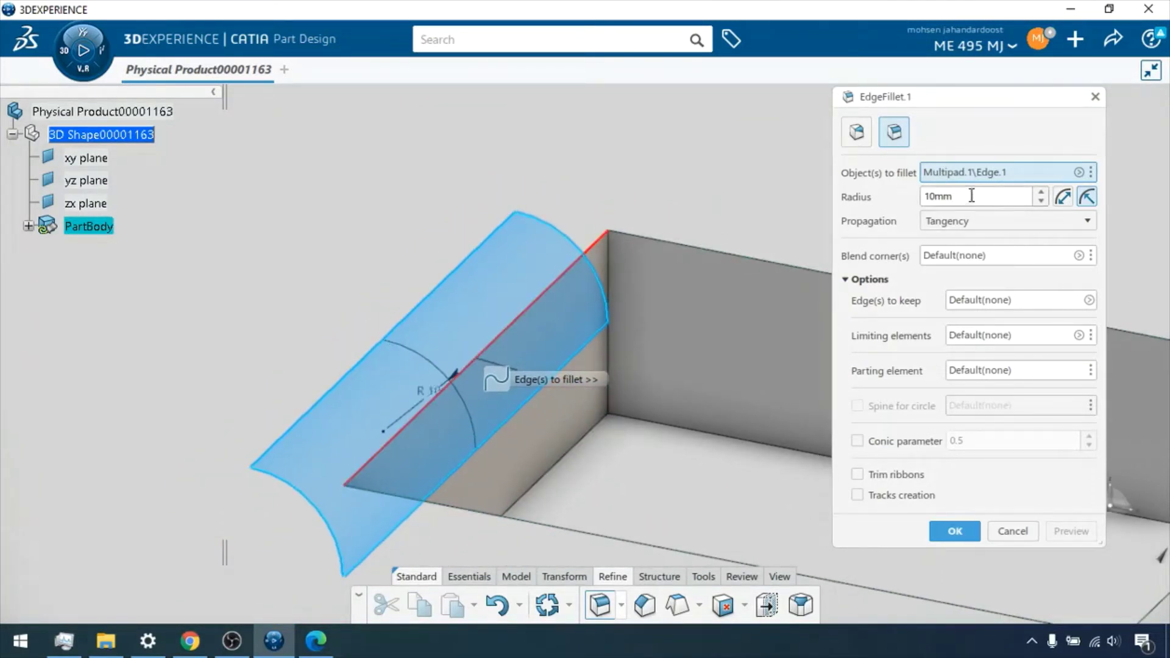
pyautogui.click(1063, 197)
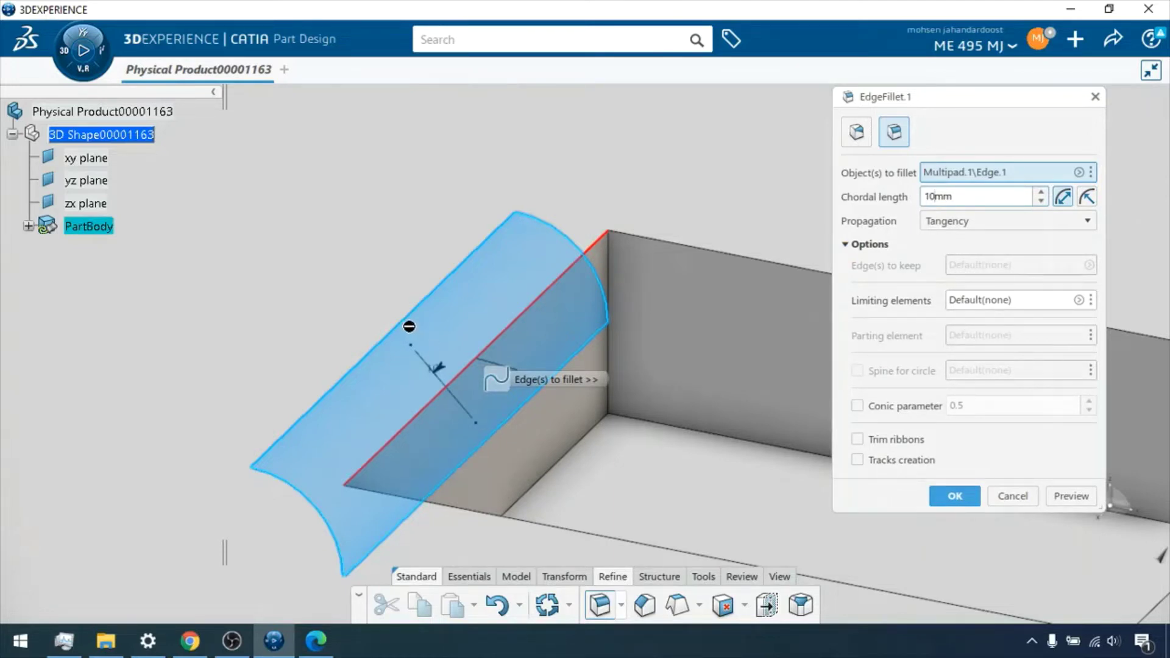
pyautogui.click(1086, 197)
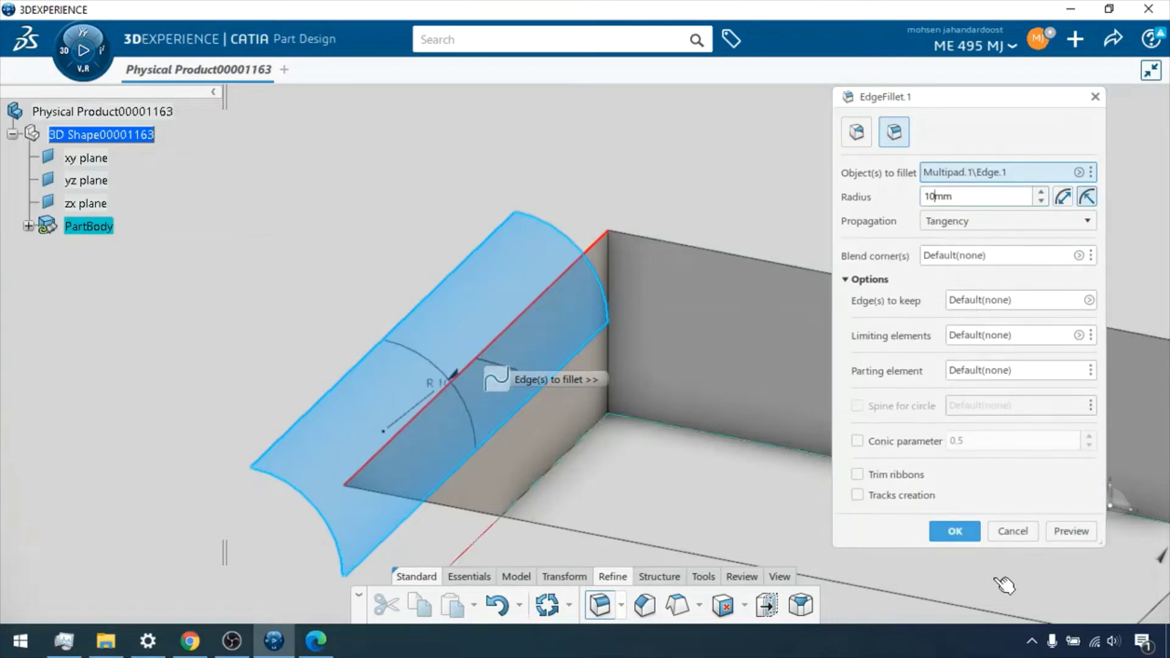
pyautogui.click(1070, 527)
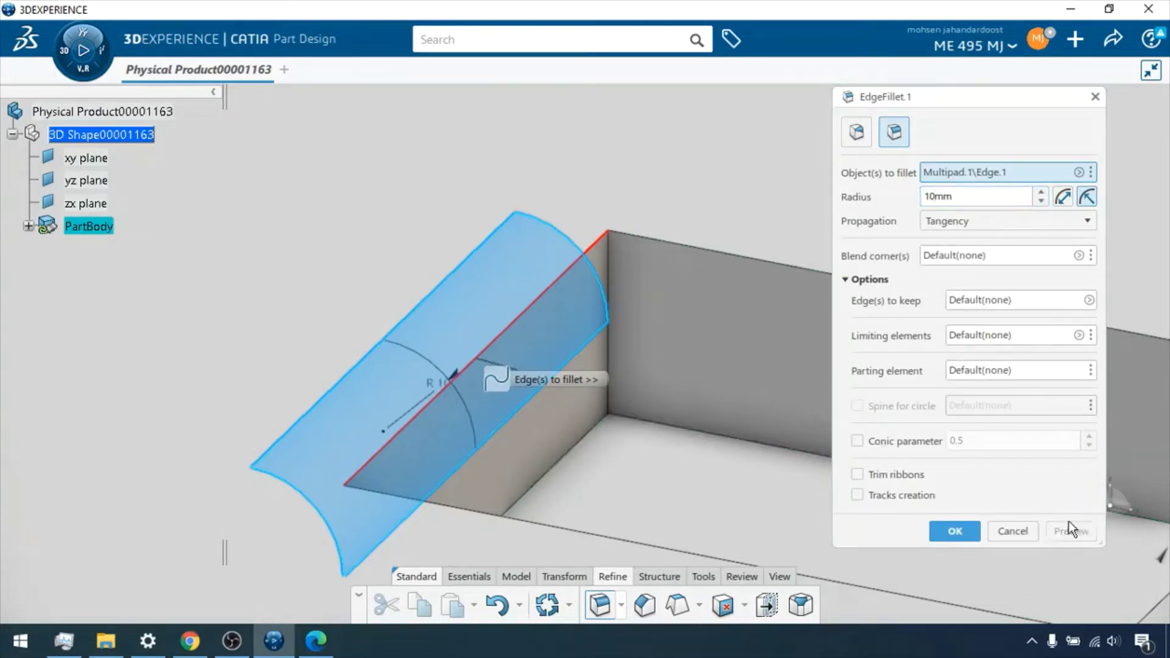
pyautogui.click(956, 531)
pyautogui.moveTo(761, 280); pyautogui.dragTo(724, 397, button='middle')
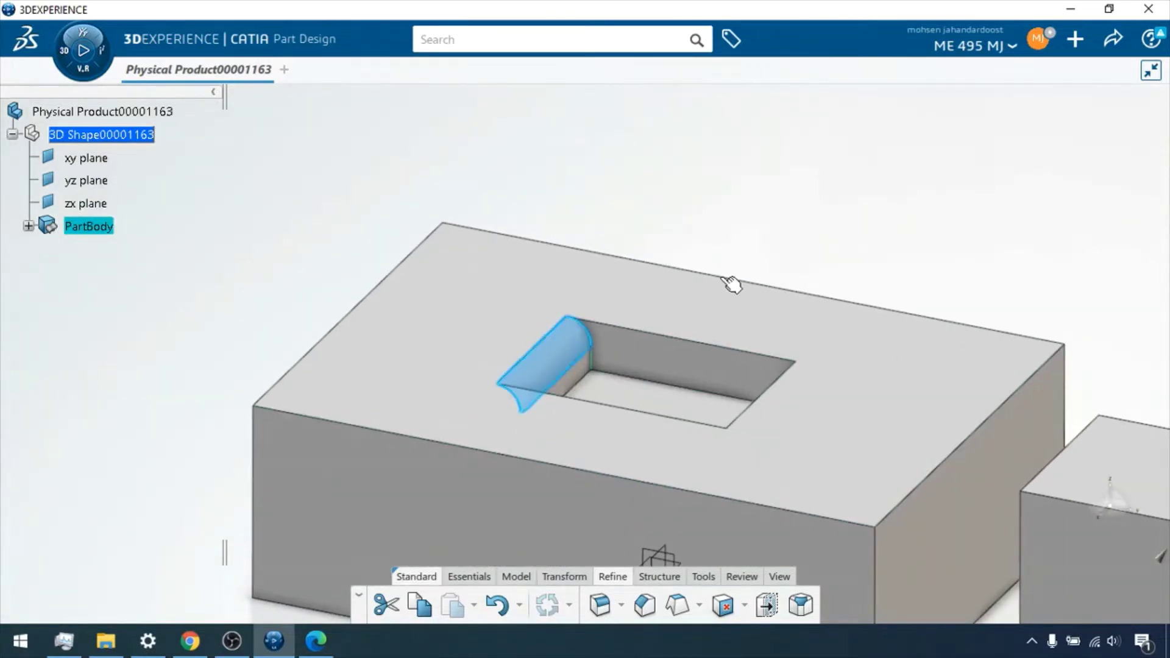
pyautogui.click(838, 185)
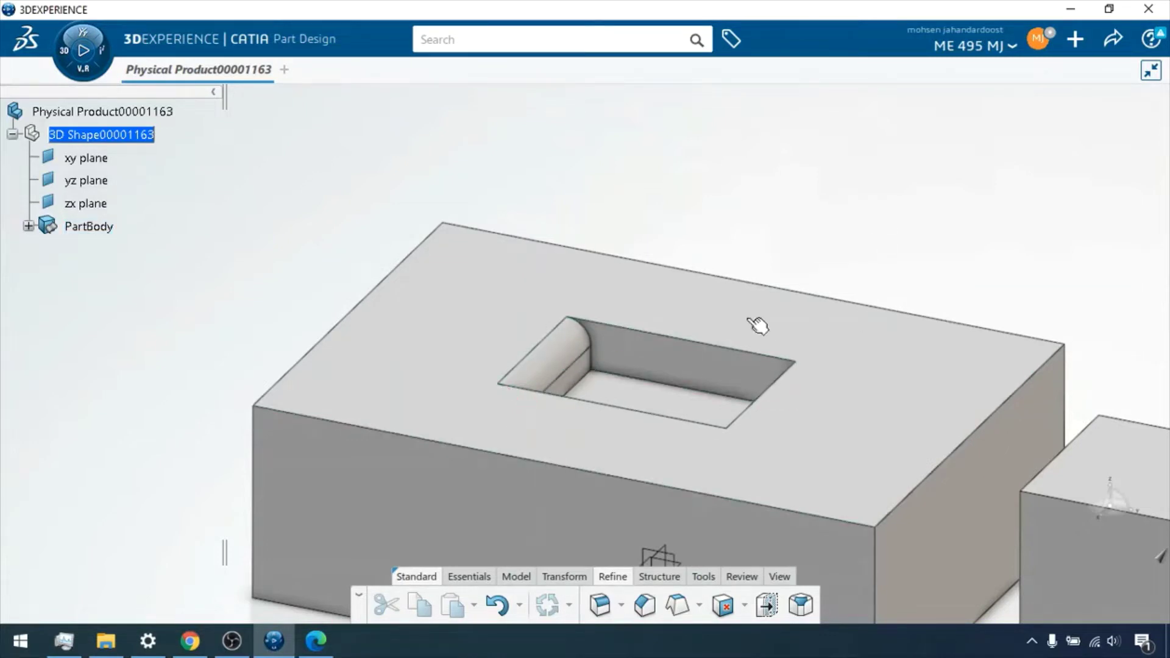
# Step: Fillet the large block's near vertical corner edge with a 10 mm radius and Tangency propagation
pyautogui.click(599, 604)
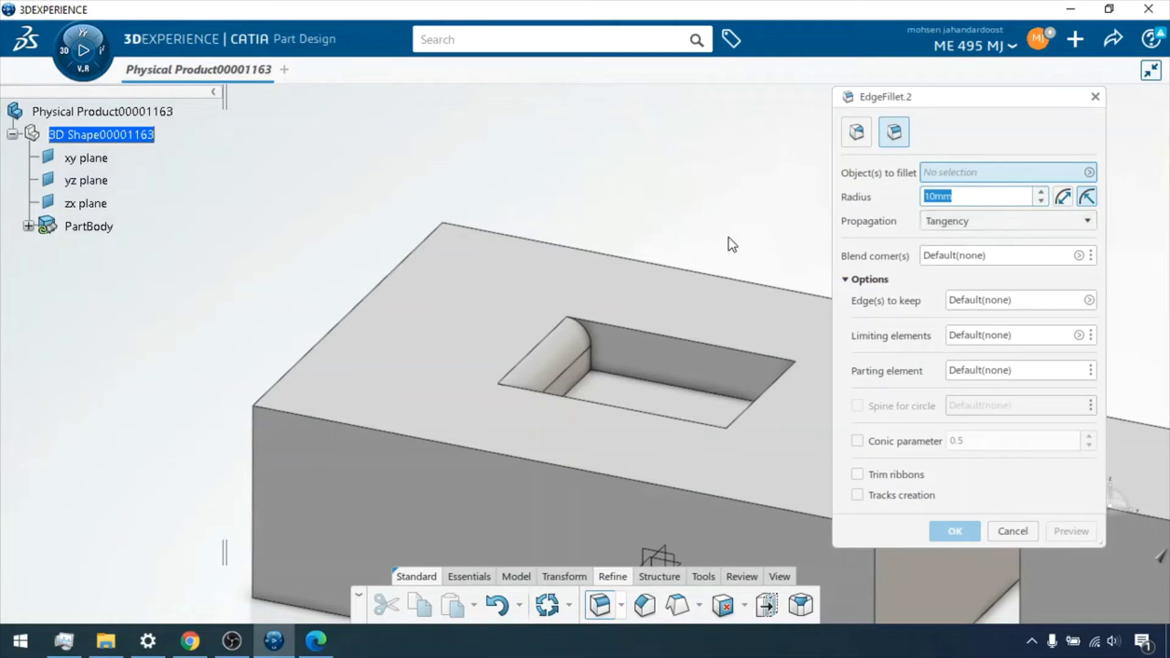
pyautogui.scroll(-1, 725, 219)
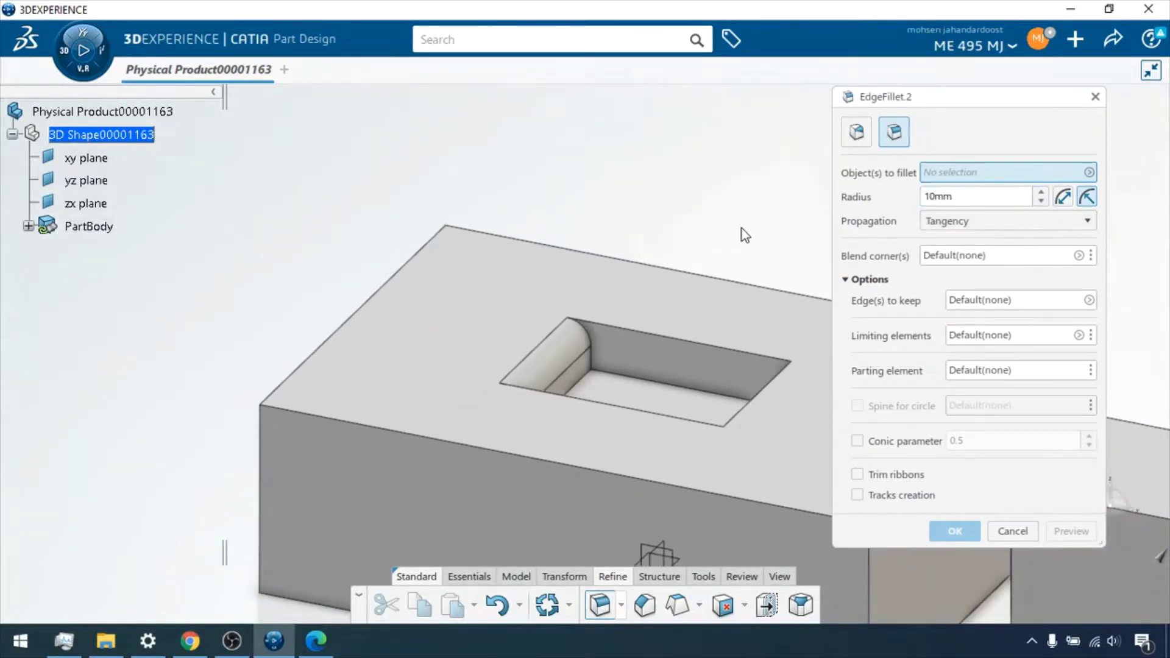
pyautogui.moveTo(740, 230); pyautogui.dragTo(663, 196, button='middle')
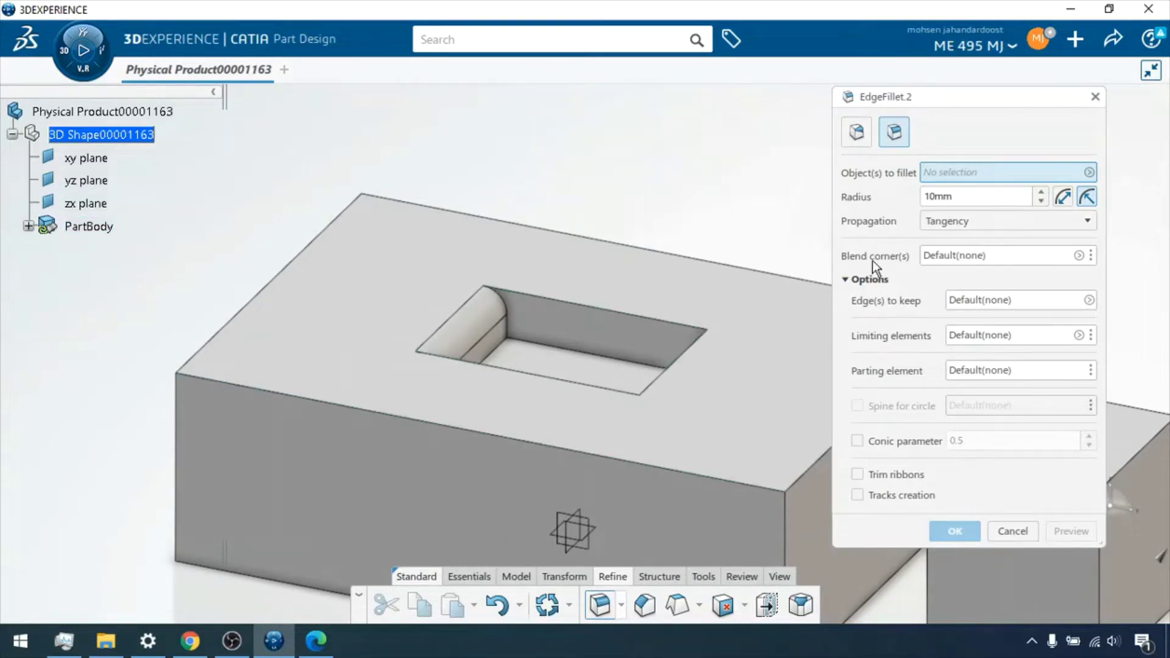
pyautogui.click(846, 280)
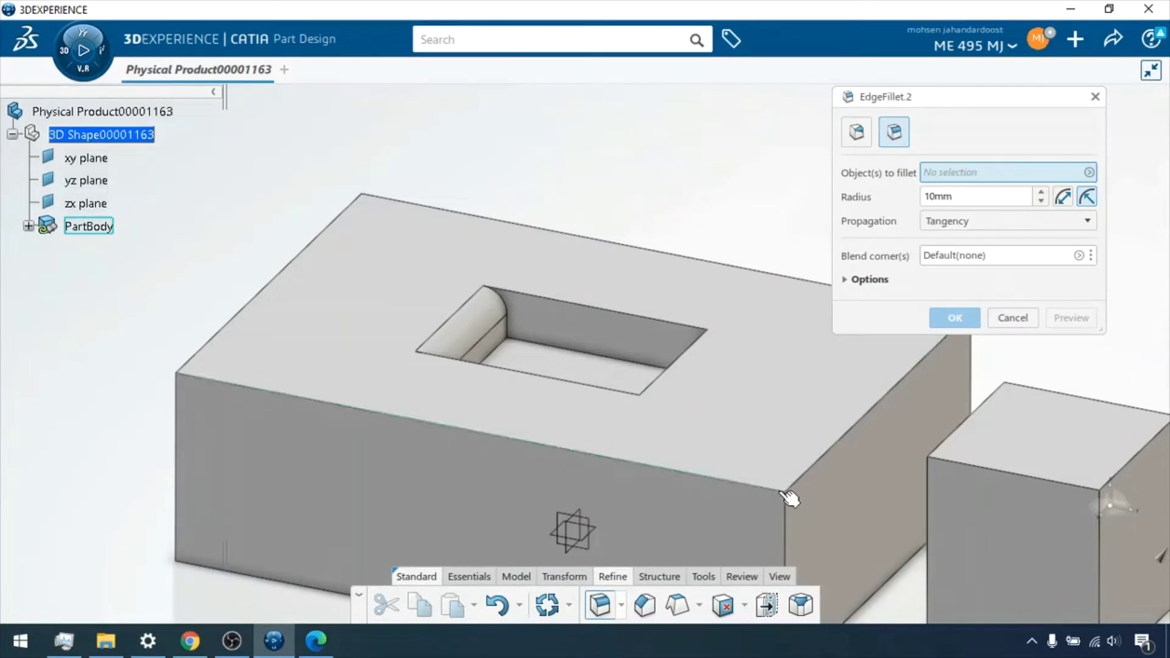
pyautogui.click(939, 220)
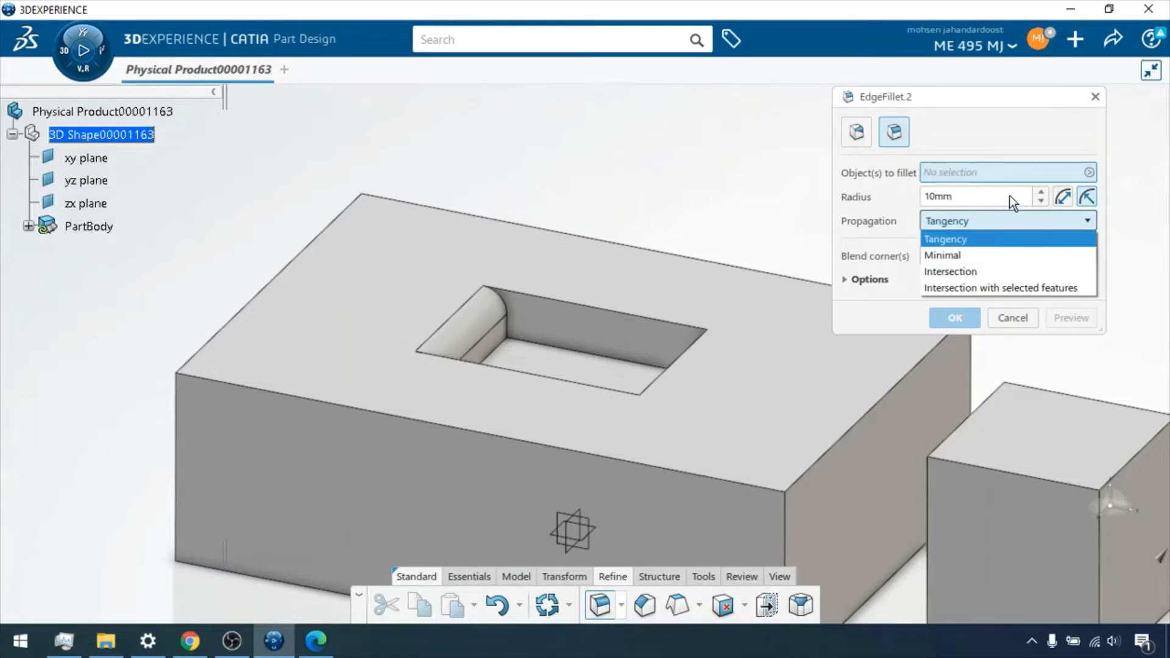
pyautogui.click(779, 200)
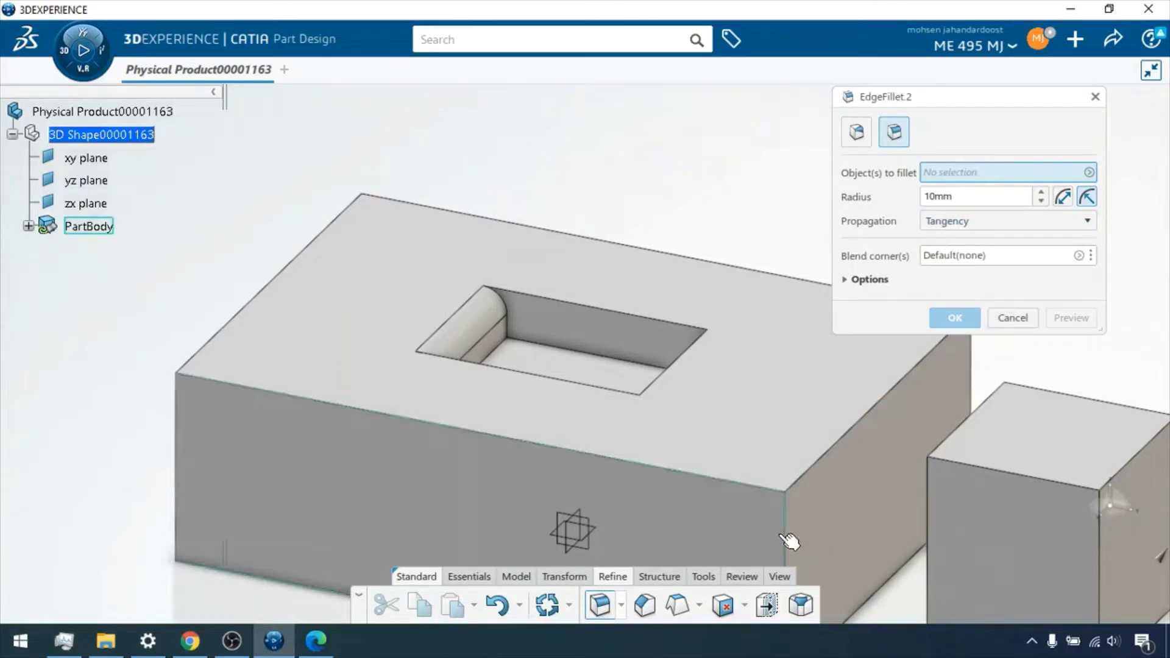
pyautogui.click(786, 537)
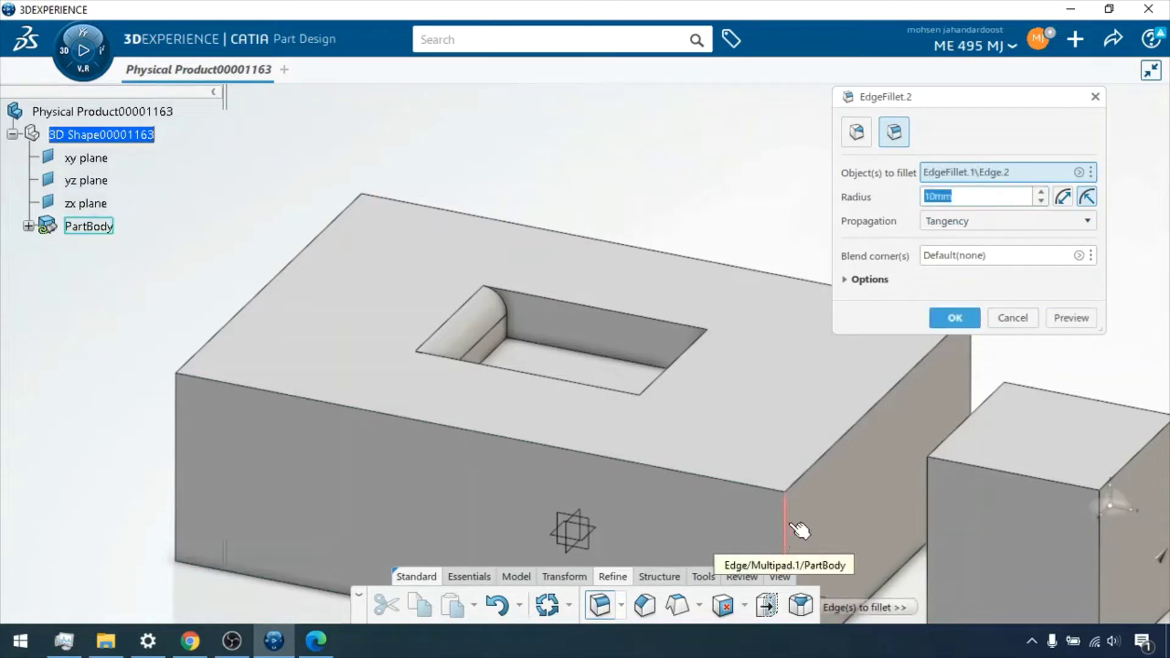
pyautogui.click(1080, 320)
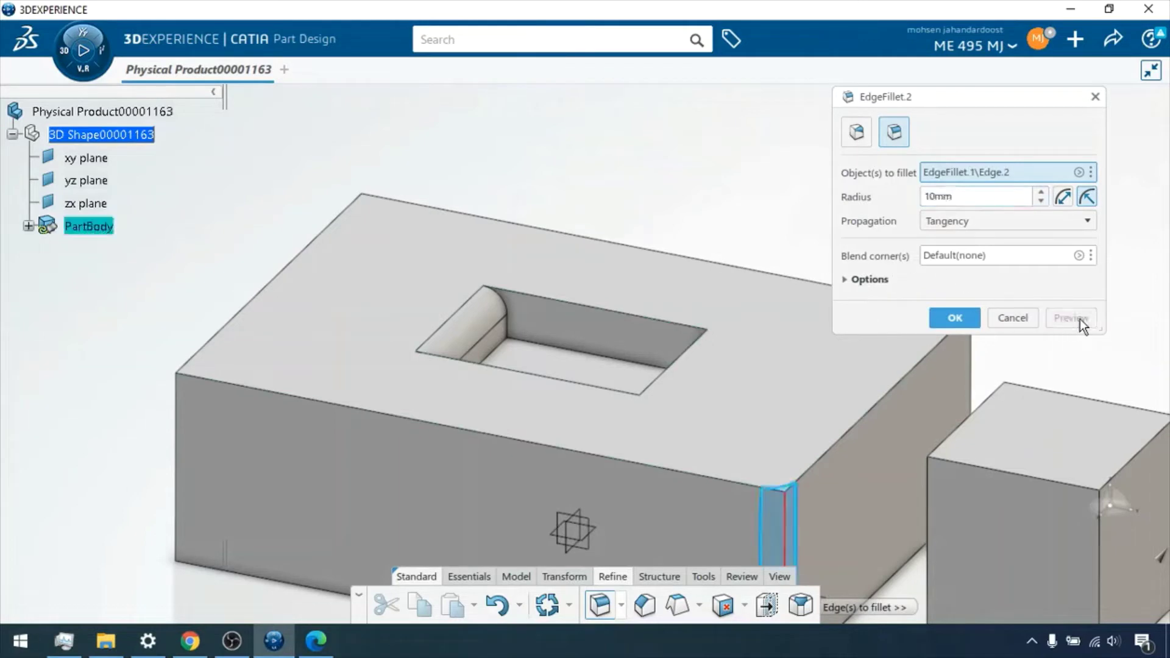
pyautogui.click(974, 317)
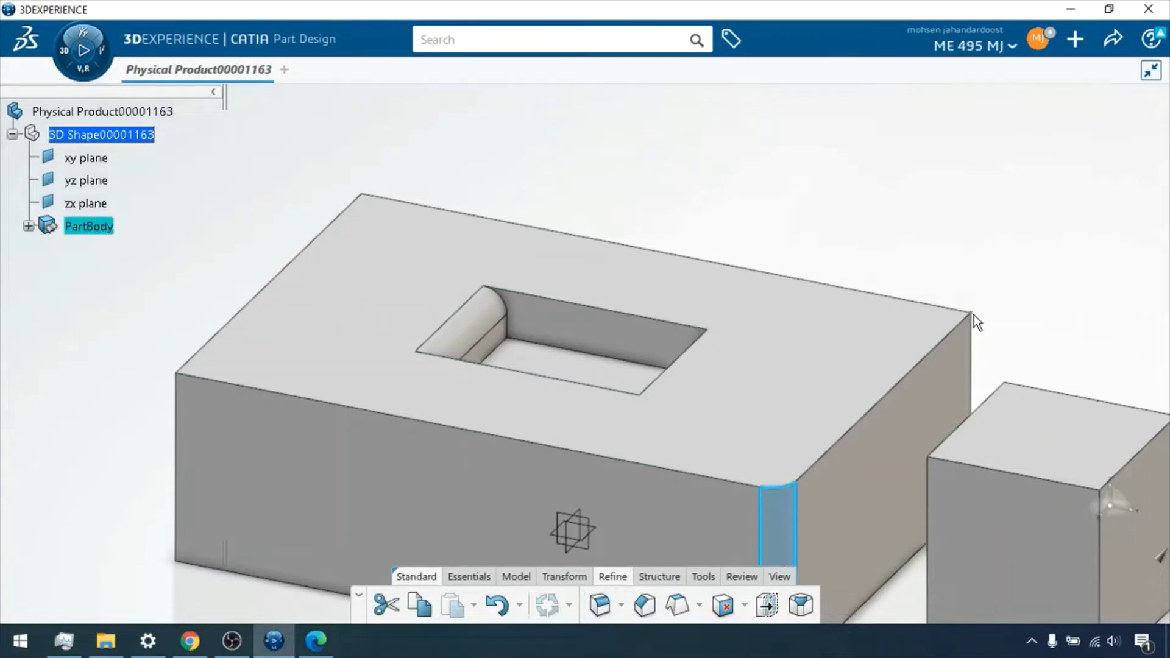
# Step: Start an edge fillet on the large block's long front upper edge with a 10 mm radius and Tangency propagation, and preview it
pyautogui.click(562, 454)
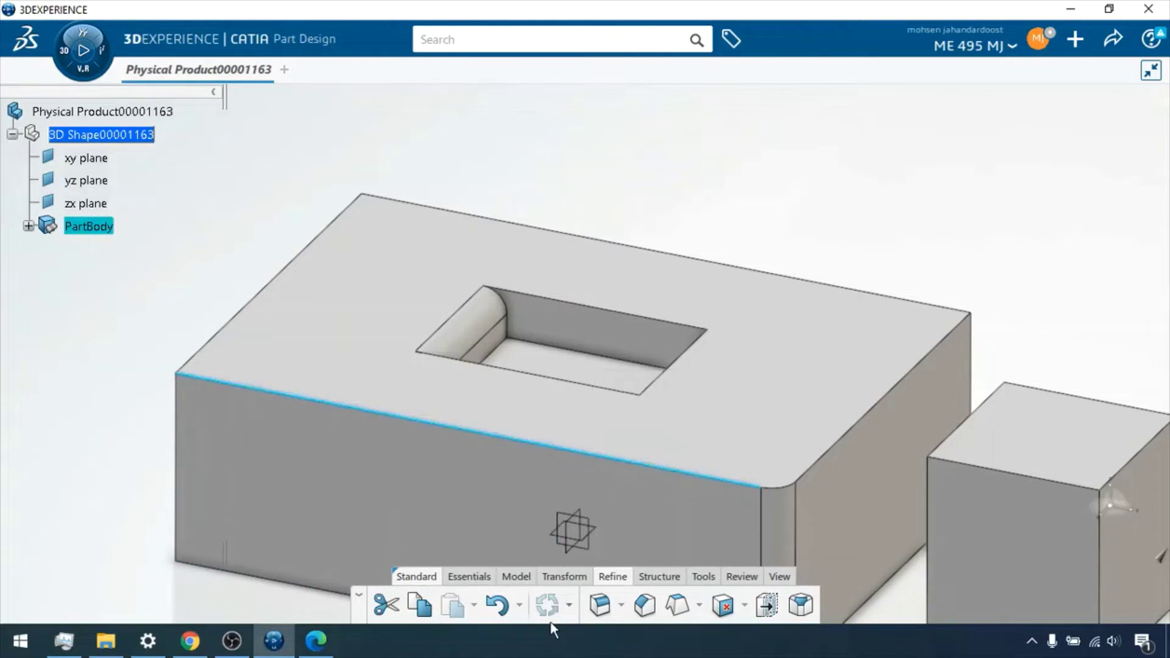
pyautogui.click(600, 605)
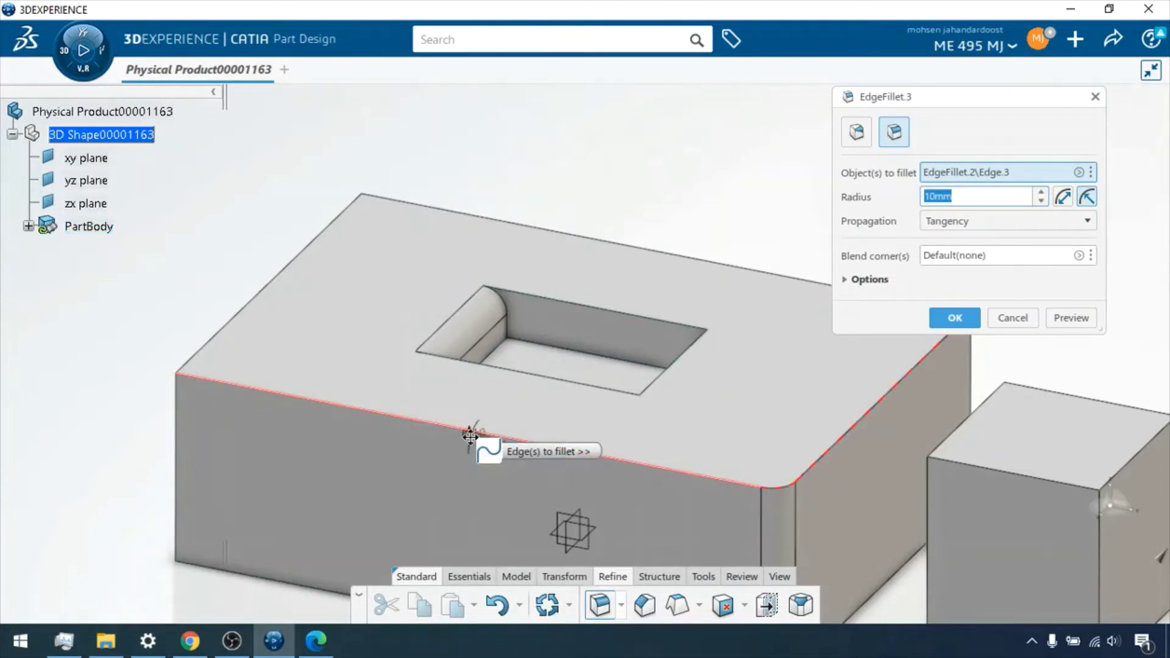
pyautogui.click(1089, 314)
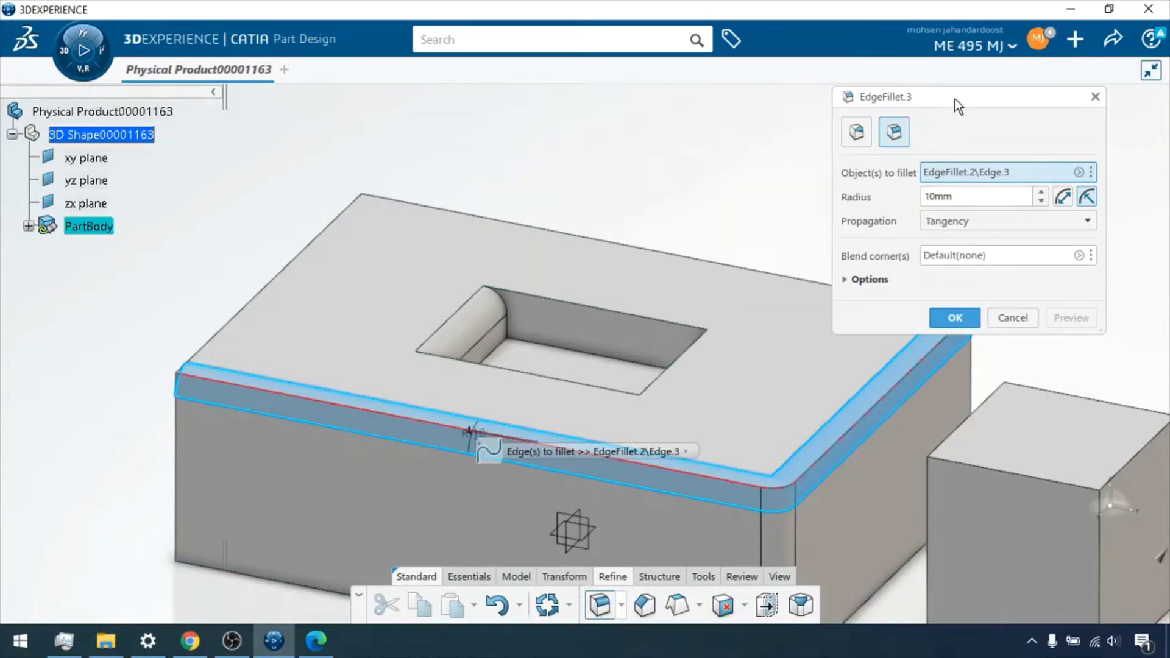
# Step: Set the front upper edge fillet's propagation to Minimal, preview it and create the fillet
pyautogui.moveTo(956, 99); pyautogui.dragTo(785, 99)
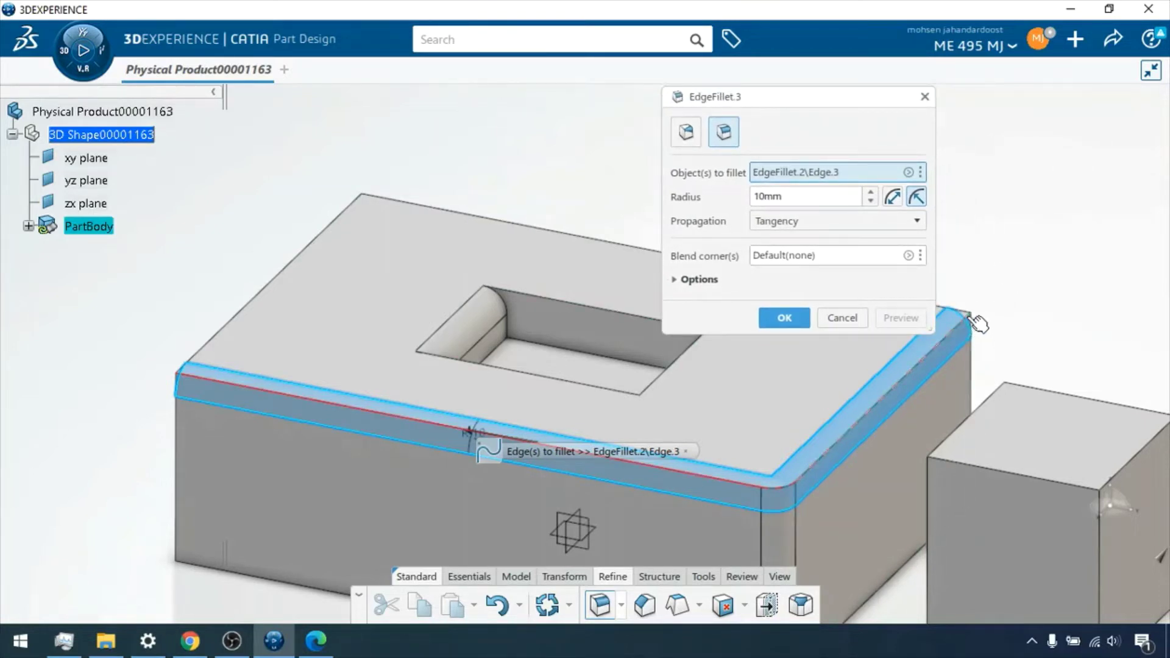
pyautogui.click(865, 225)
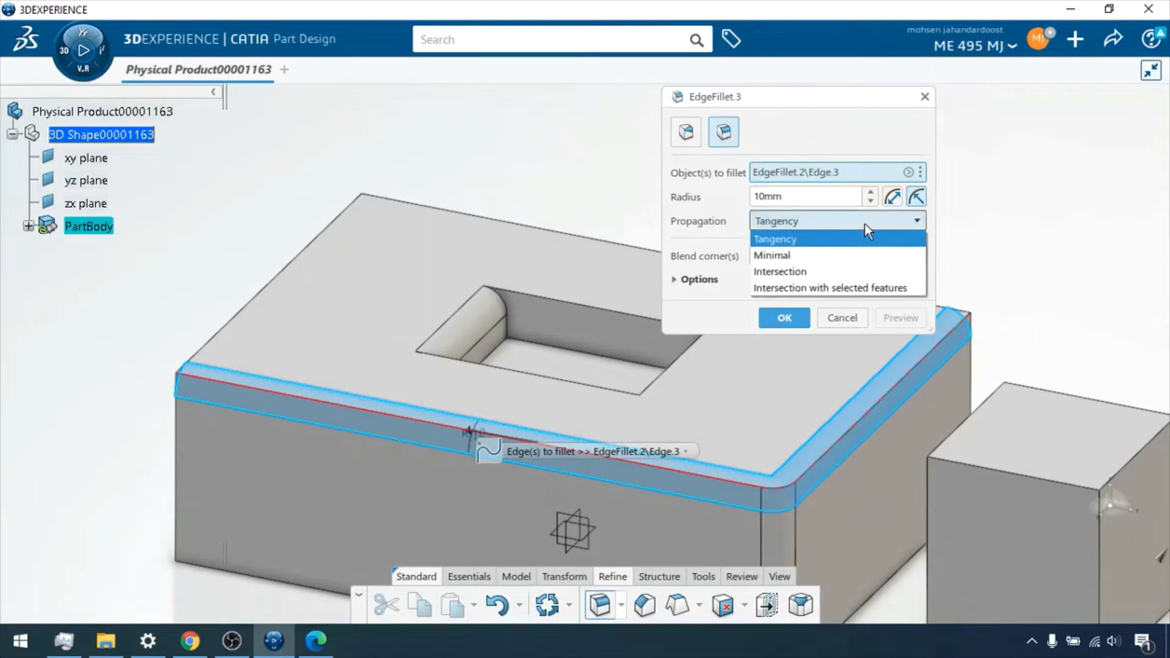
pyautogui.click(805, 250)
pyautogui.click(908, 321)
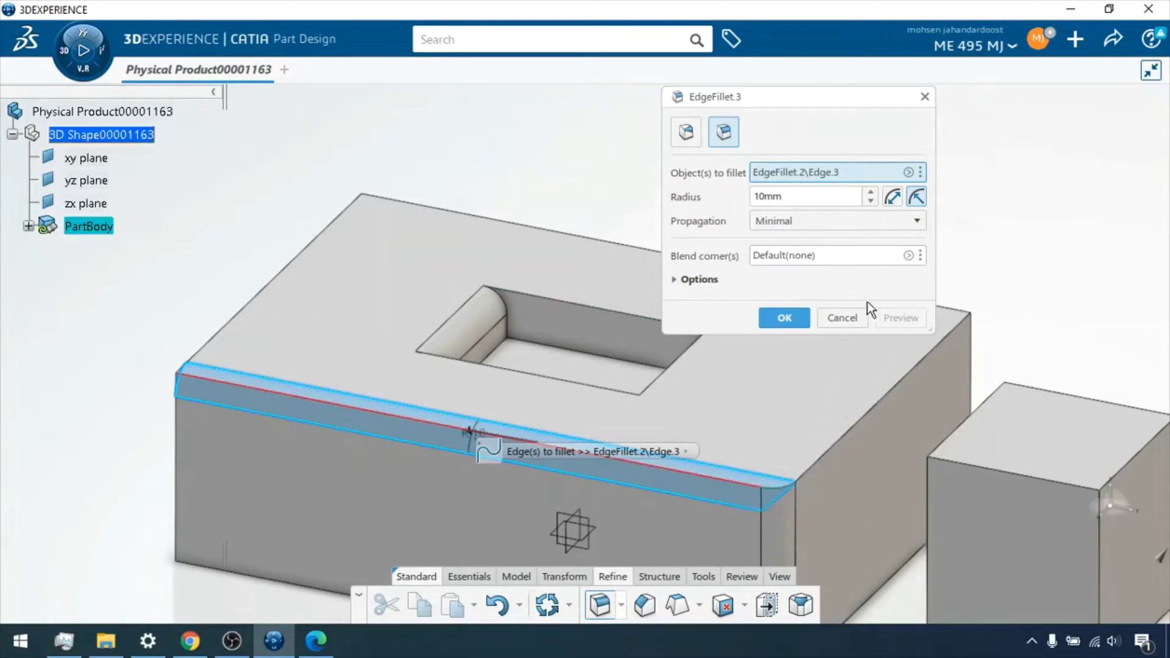
pyautogui.click(785, 317)
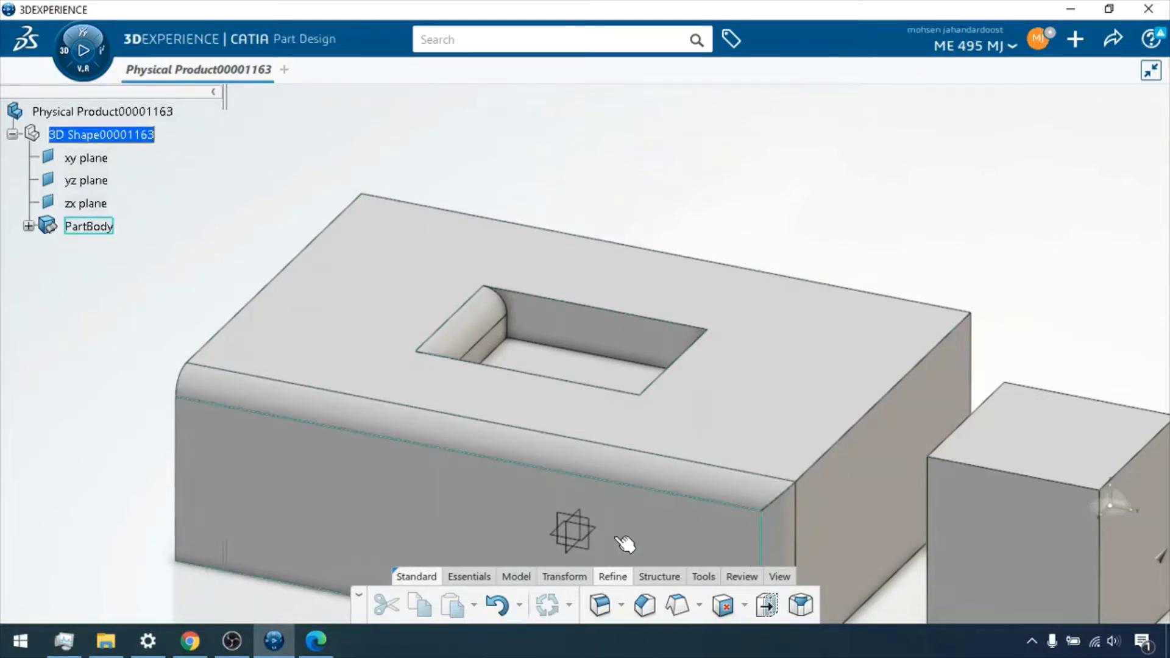
# Step: Reopen the definition of EdgeFillet.3, set its propagation to Tangency, preview it and apply the change
pyautogui.click(28, 226)
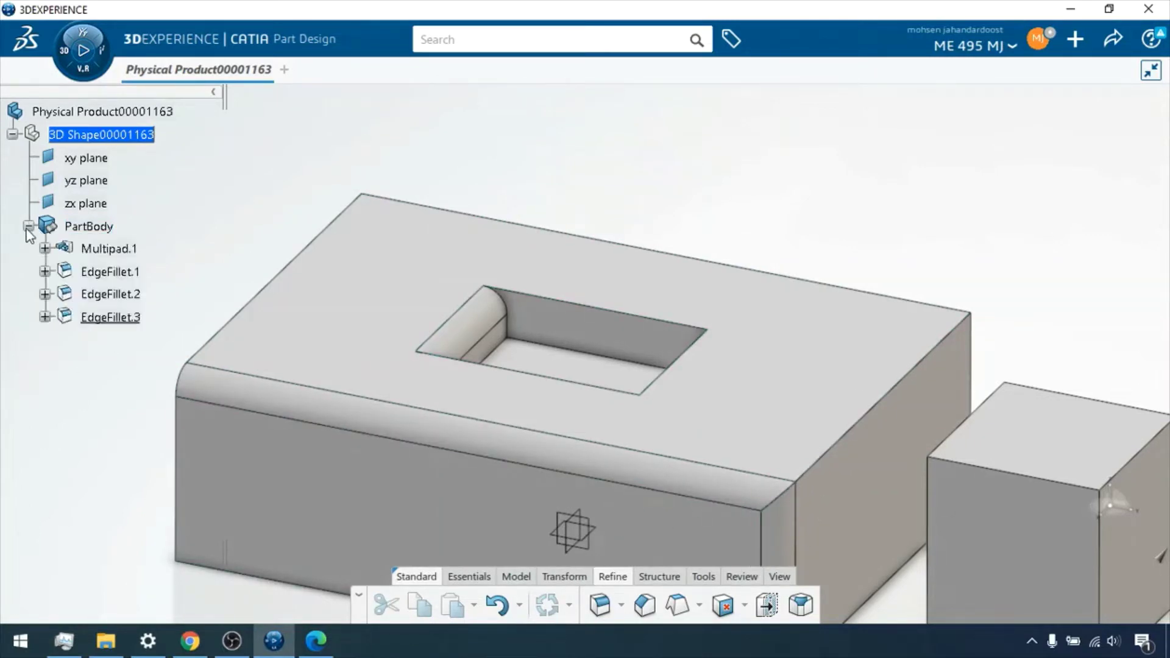
pyautogui.rightClick(116, 317)
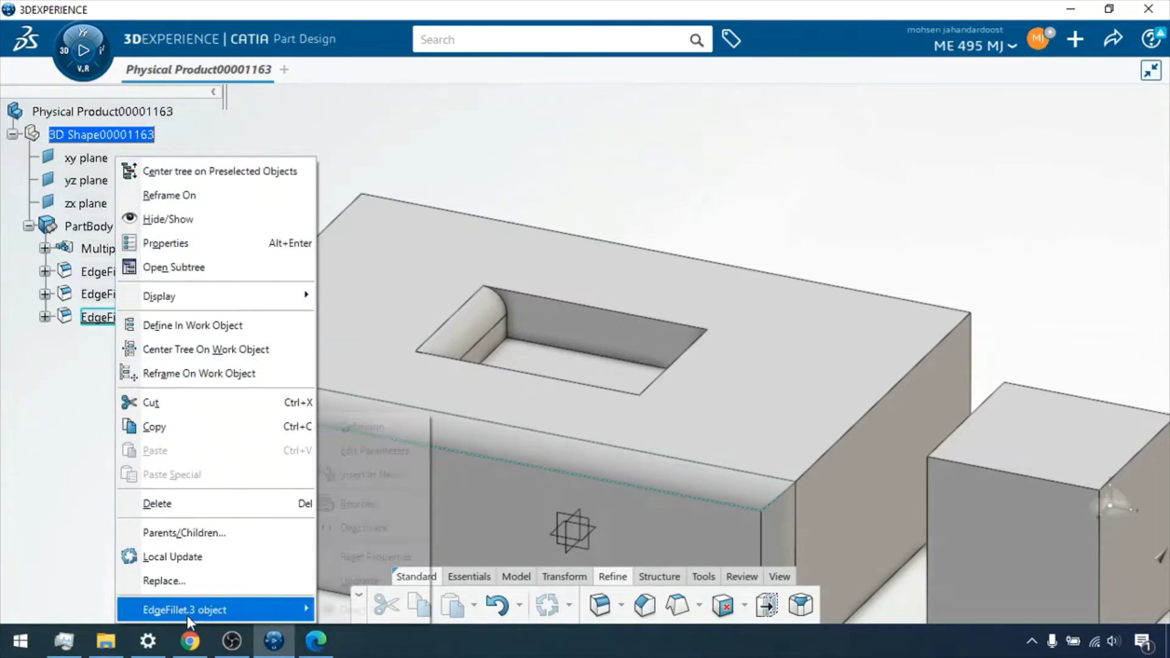
pyautogui.moveTo(188, 613)
pyautogui.click(378, 435)
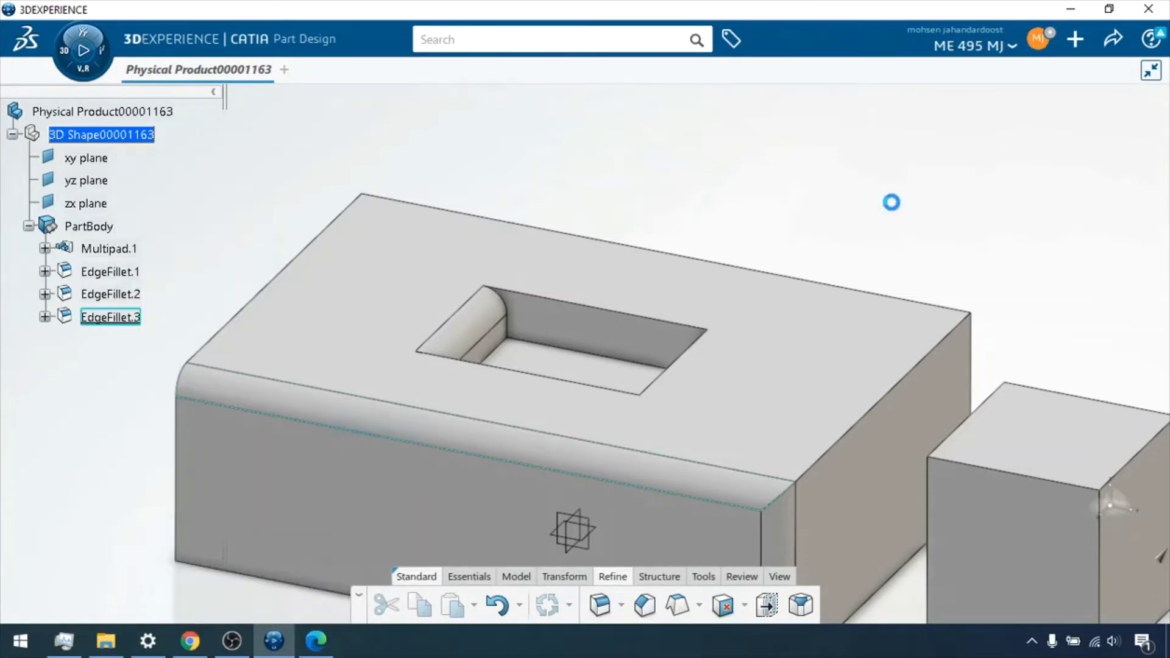
pyautogui.click(809, 224)
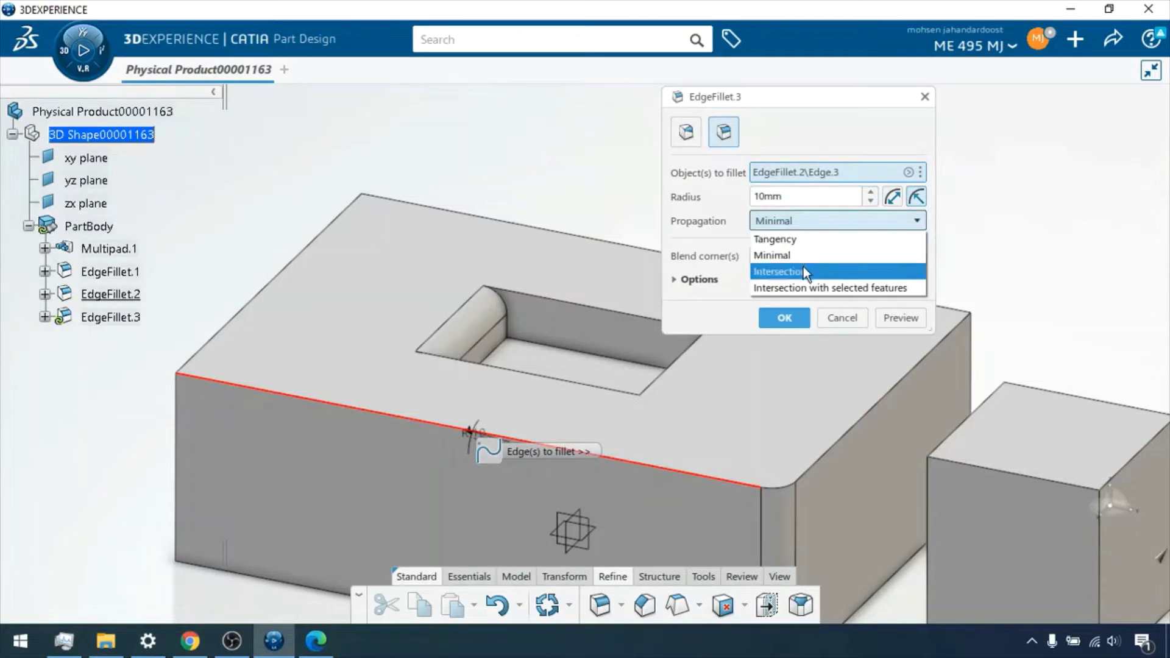
pyautogui.click(803, 245)
pyautogui.click(886, 316)
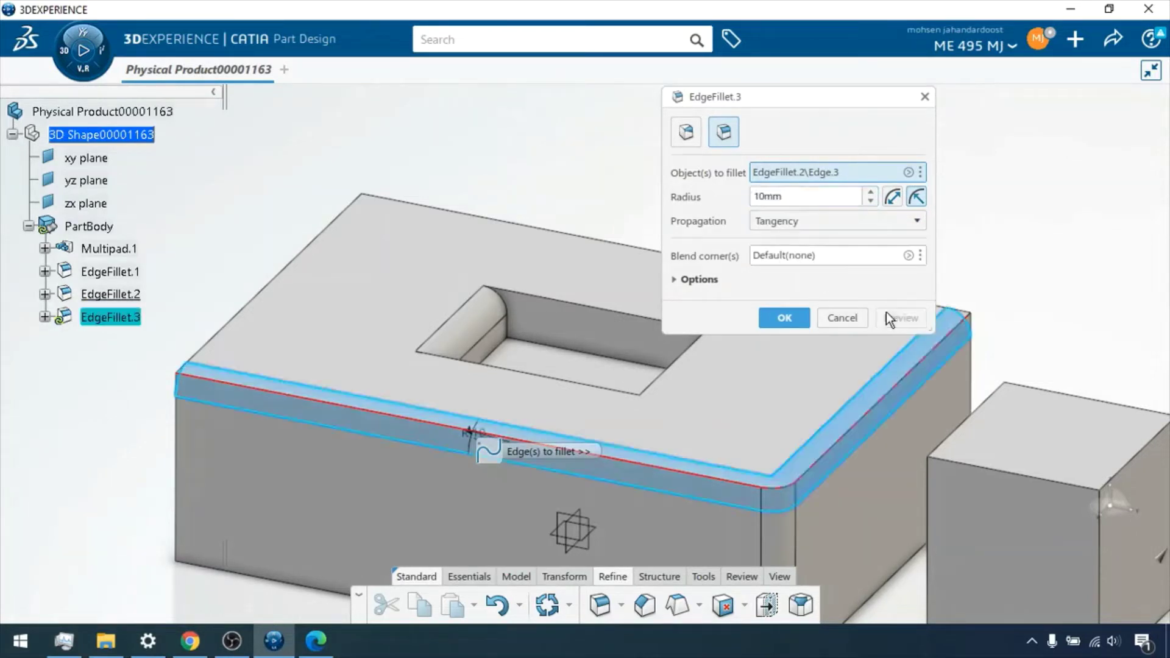
pyautogui.click(792, 316)
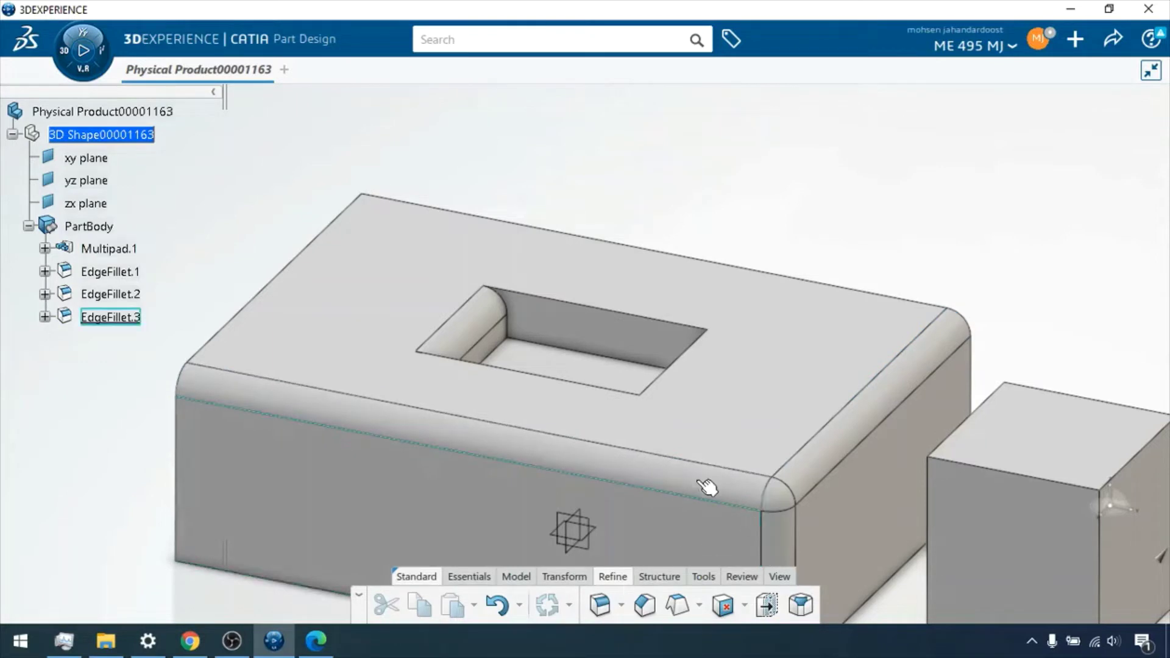
# Step: Edit the definition of EdgeFillet.3 again, set its propagation to Minimal, preview it and apply the change
pyautogui.click(98, 318)
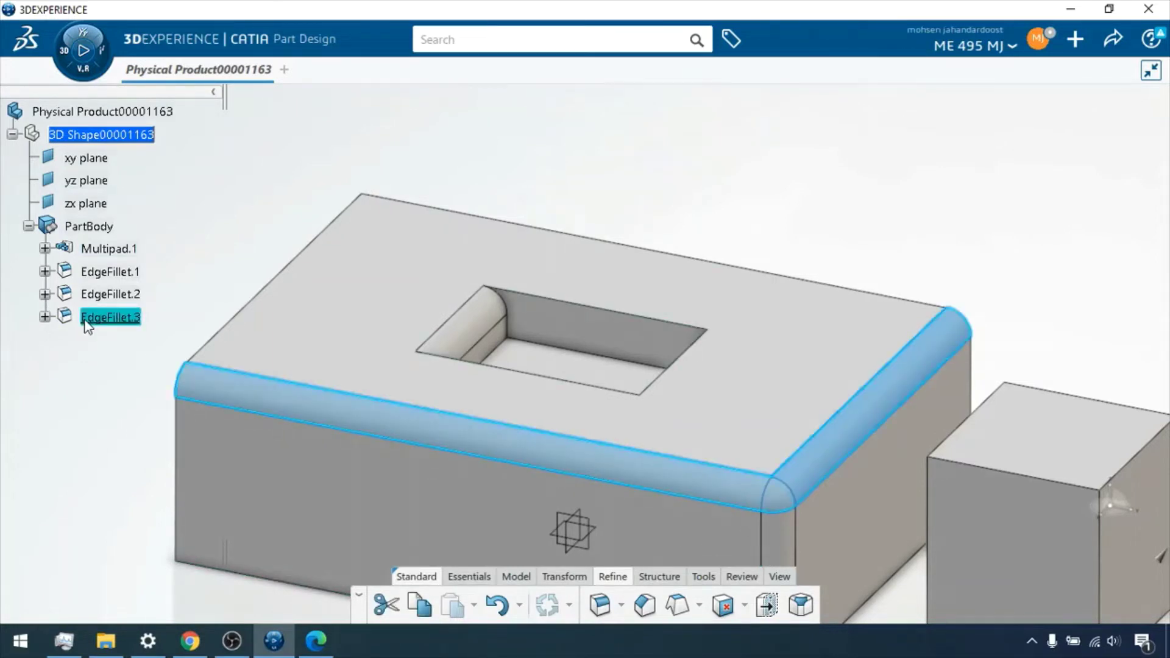
pyautogui.click(199, 266)
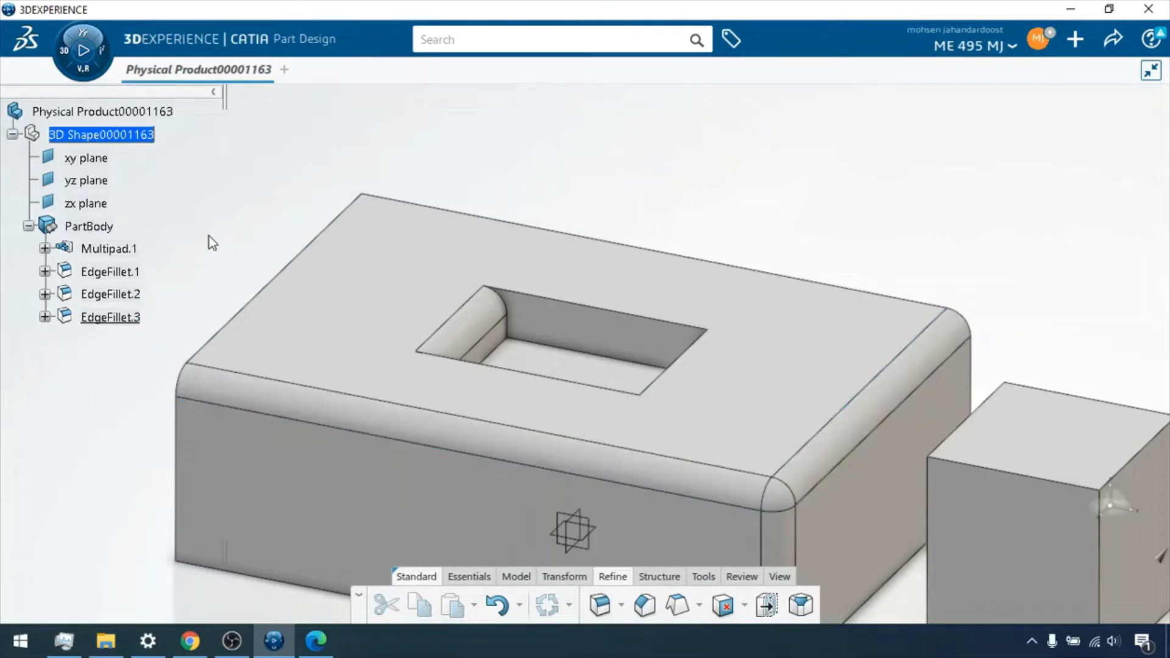
pyautogui.rightClick(110, 320)
pyautogui.moveTo(178, 617)
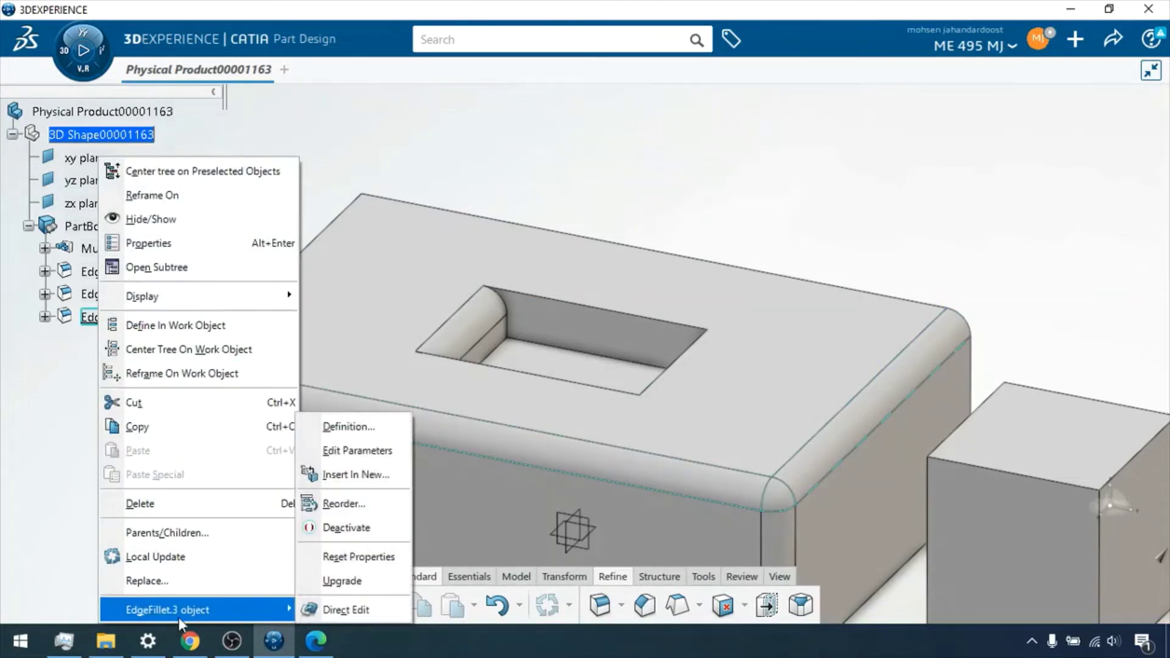
pyautogui.click(373, 422)
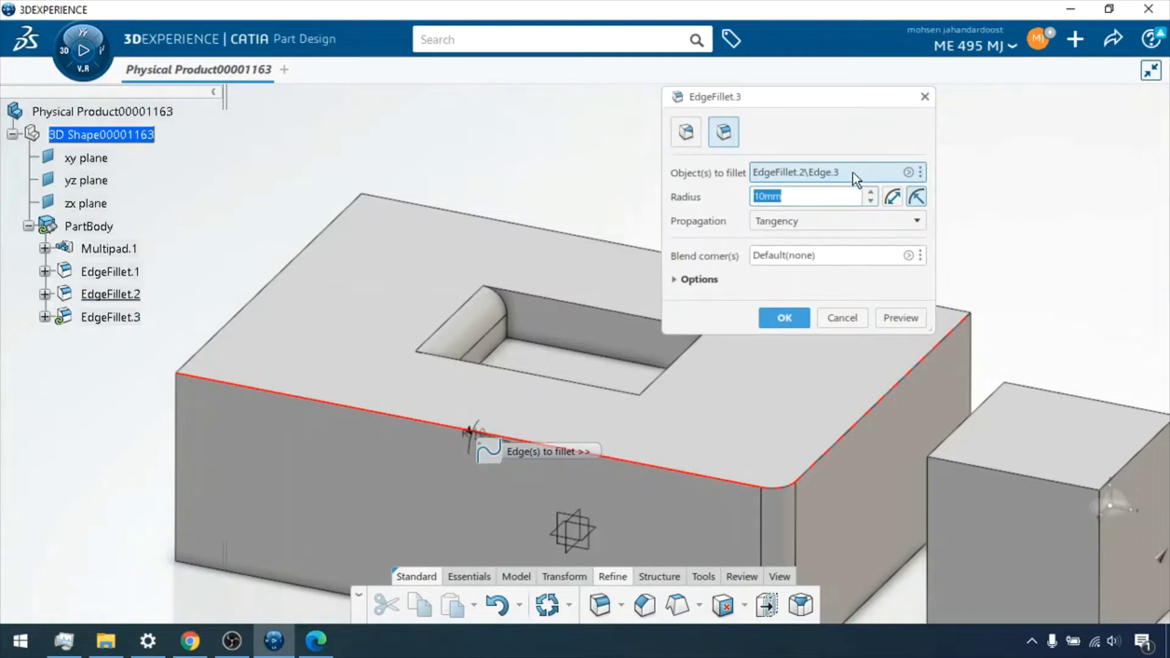
pyautogui.click(821, 220)
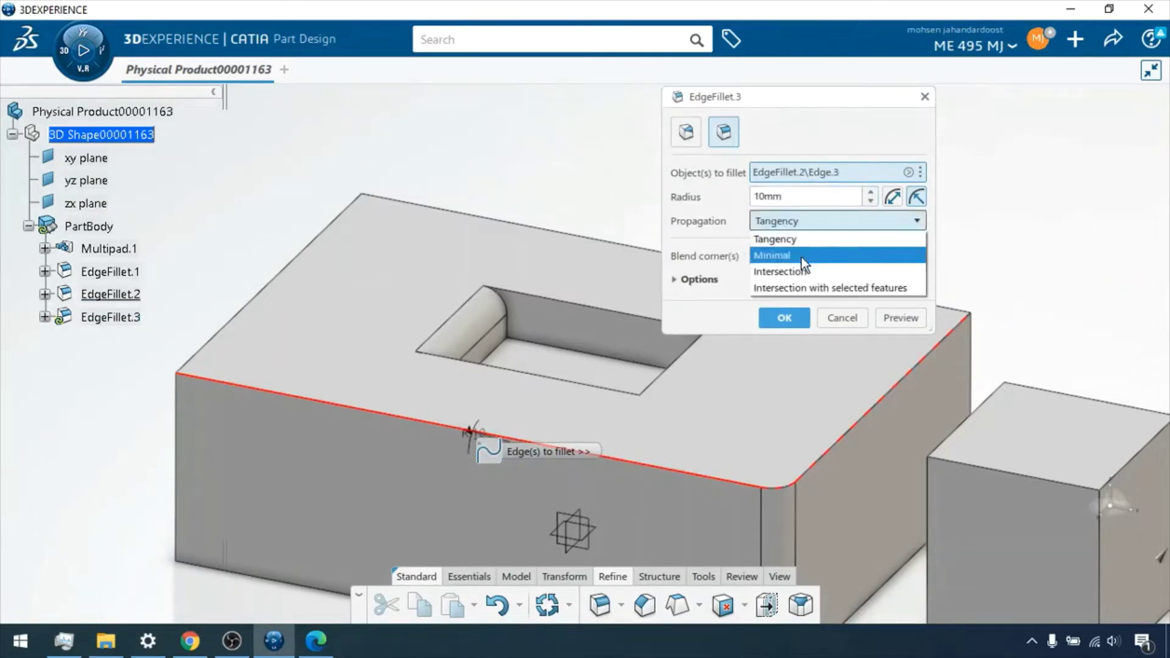
pyautogui.click(803, 256)
pyautogui.click(899, 325)
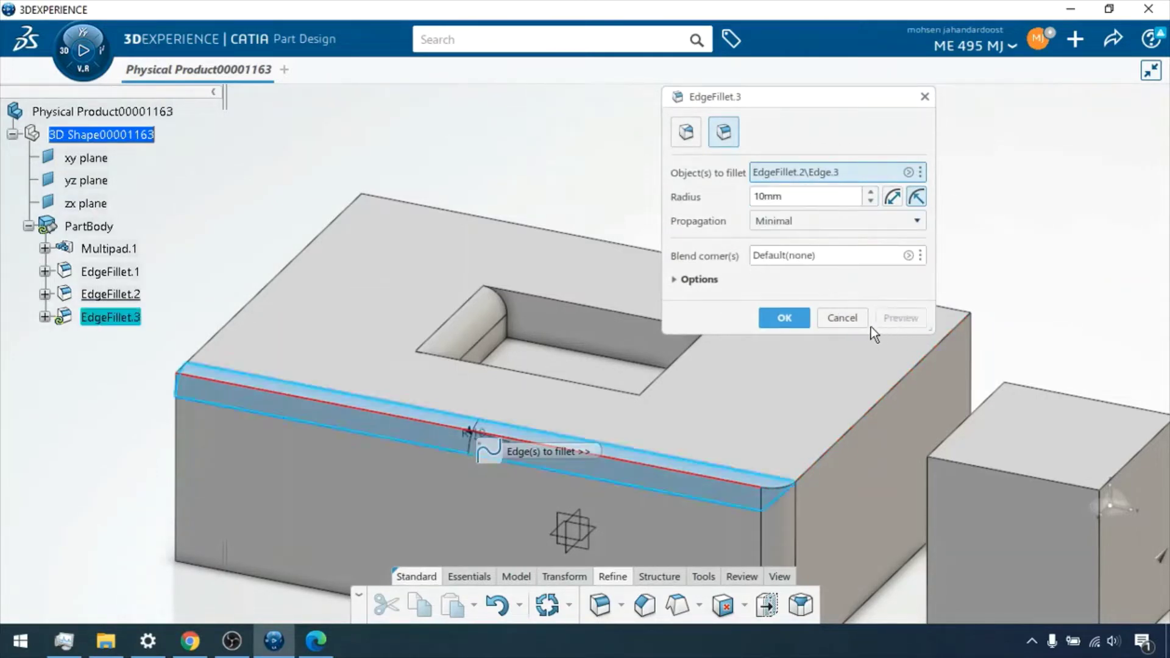
pyautogui.click(784, 318)
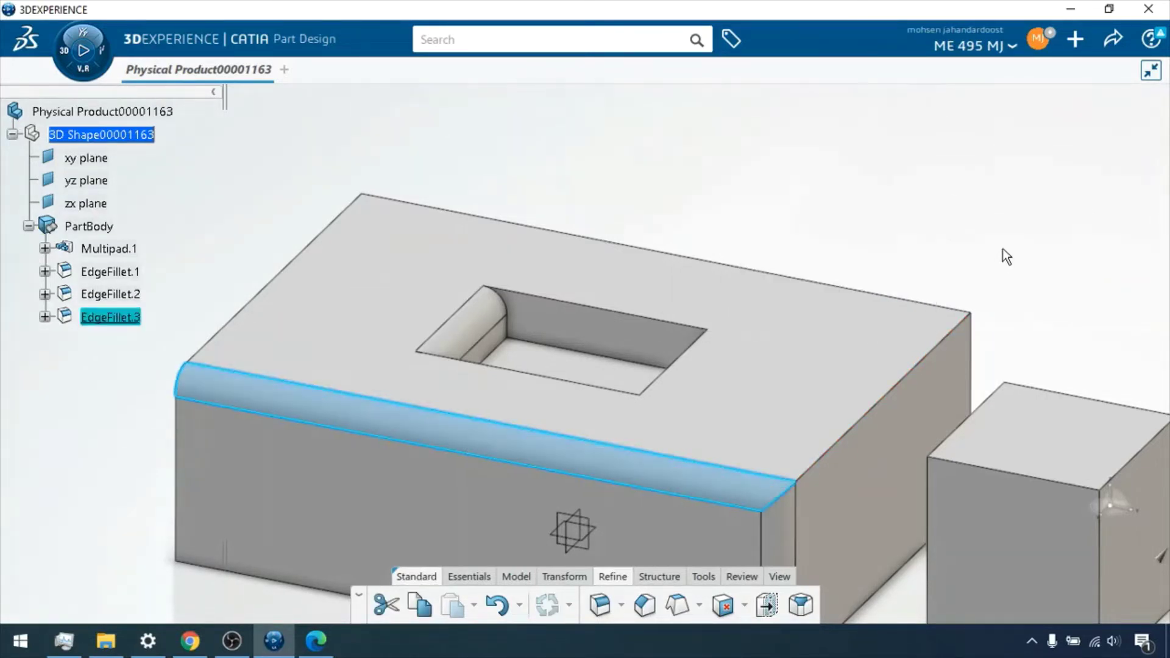
# Step: Create a 15 mm edge fillet with Tangency propagation on the large block's short upper edge facing the small block
pyautogui.click(884, 411)
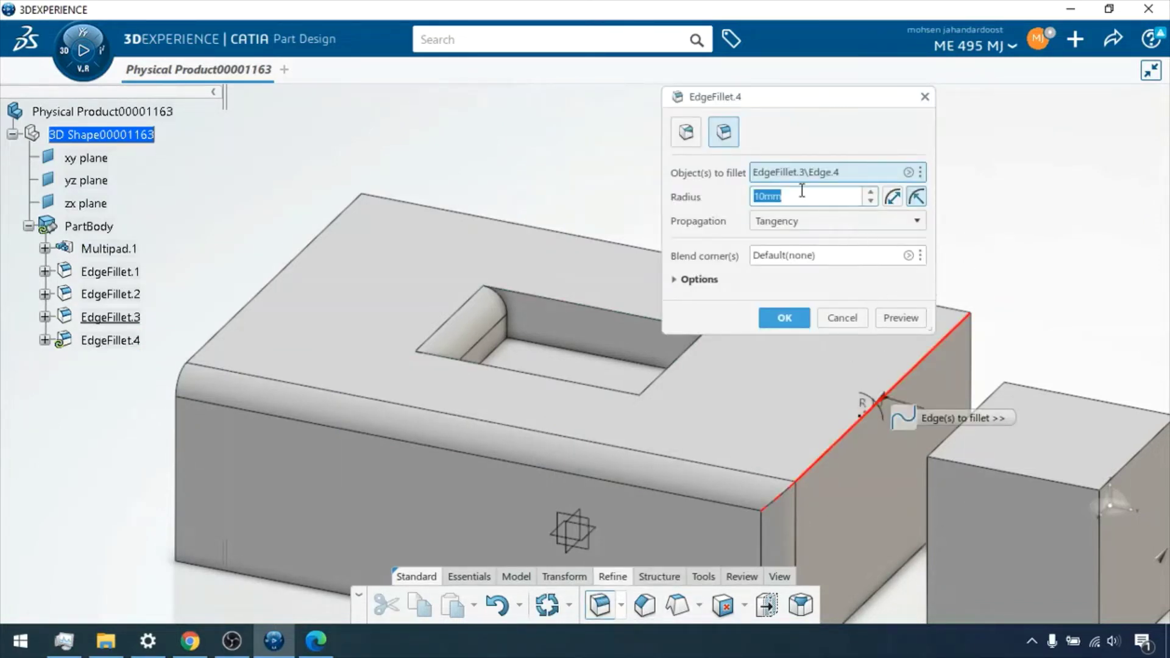
pyautogui.write('15')
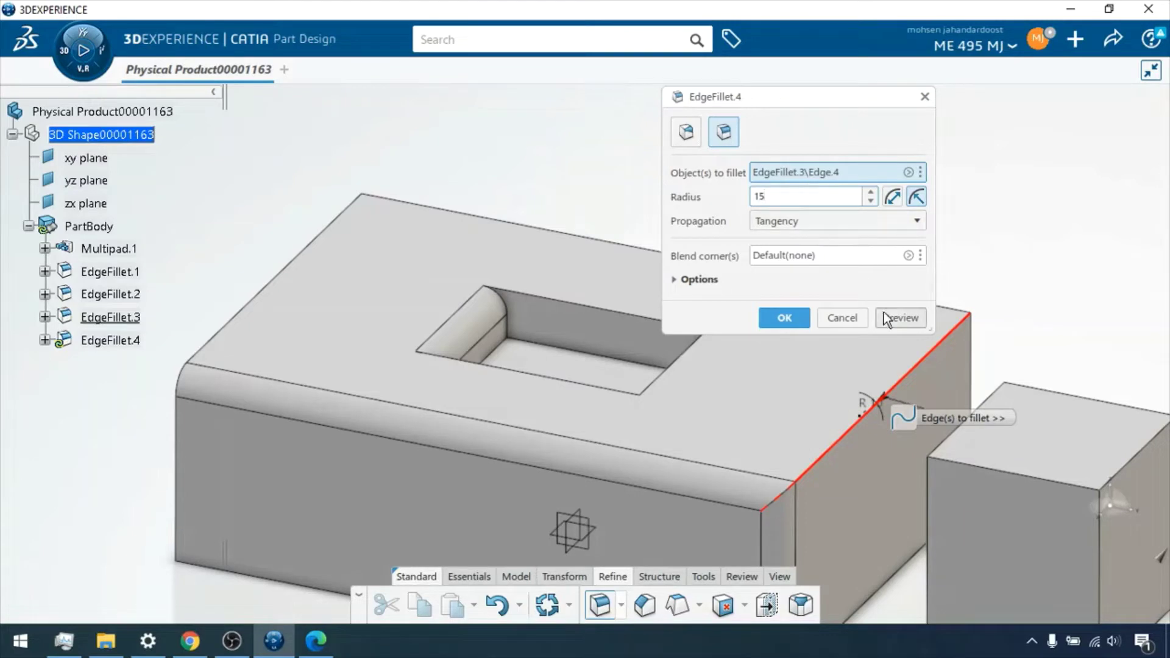
pyautogui.click(901, 318)
pyautogui.click(783, 318)
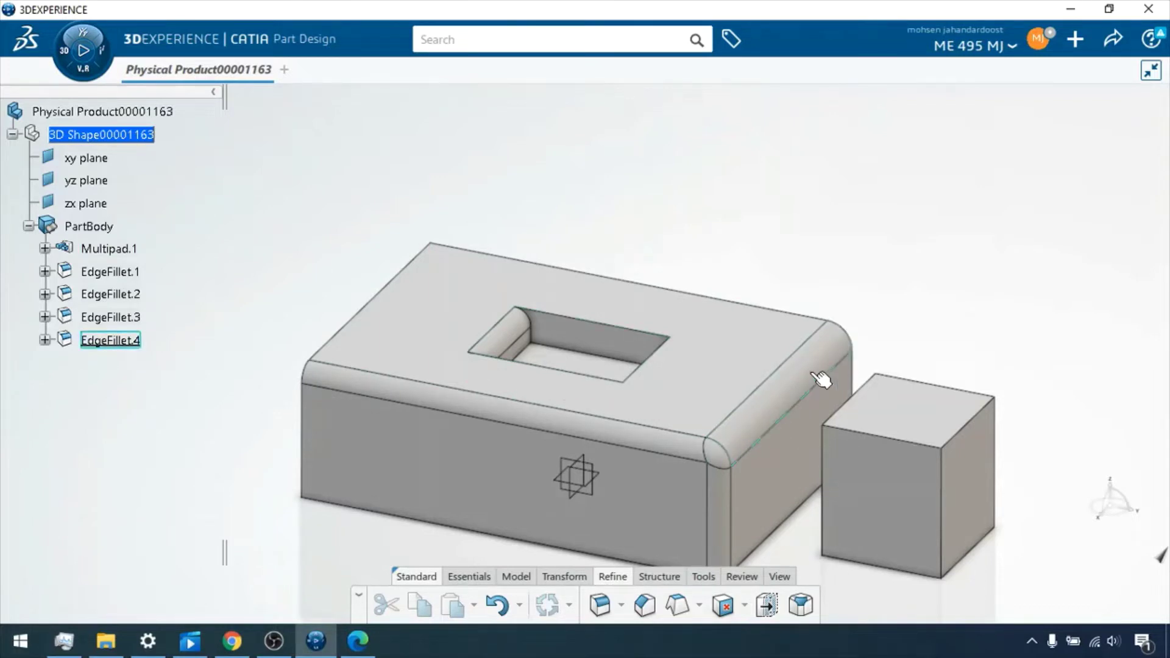
# Step: Reopen the definition of EdgeFillet.4 and switch it to a variable radius fillet, keeping the filleted edge in view
pyautogui.rightClick(117, 342)
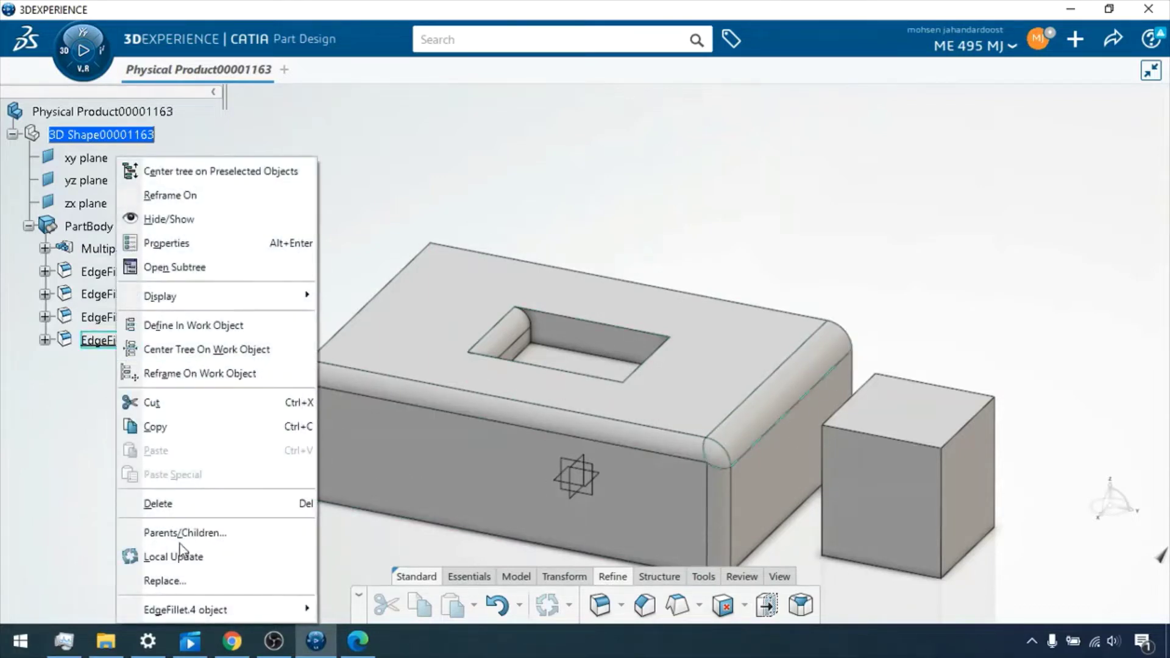
pyautogui.moveTo(236, 610)
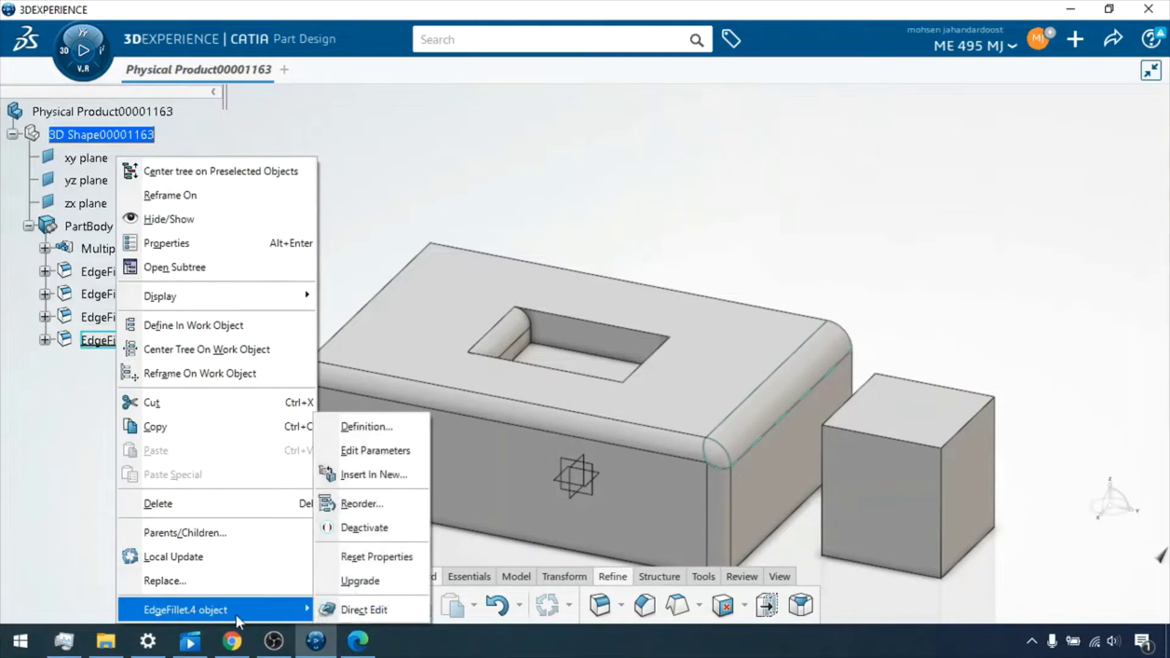
pyautogui.click(363, 428)
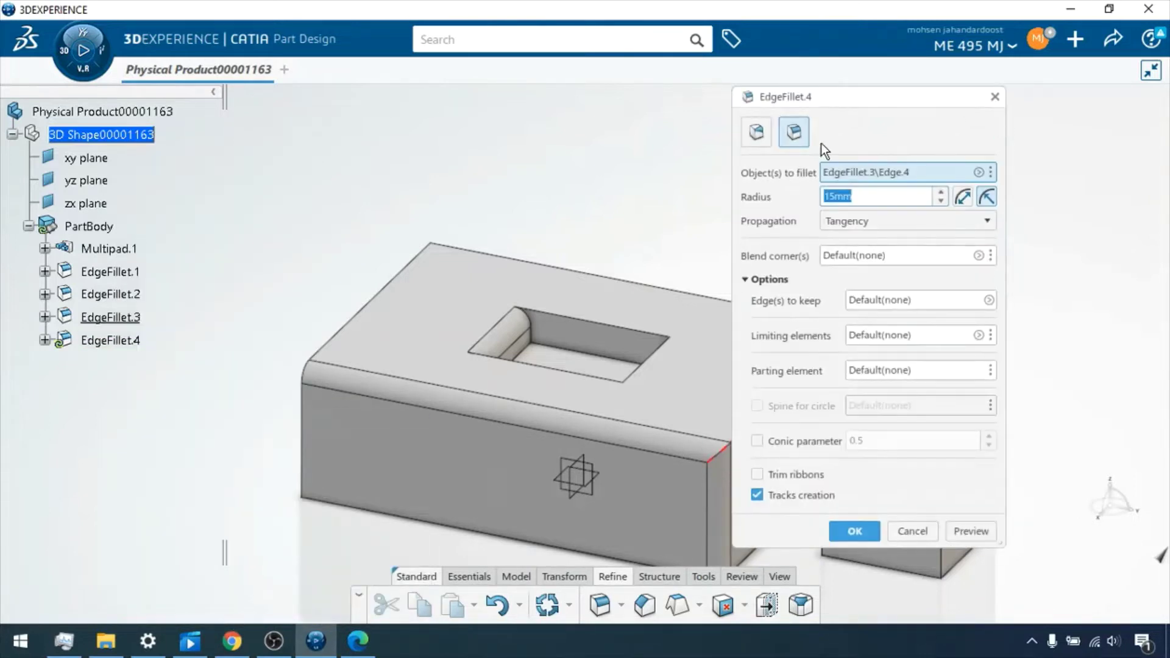
pyautogui.click(756, 132)
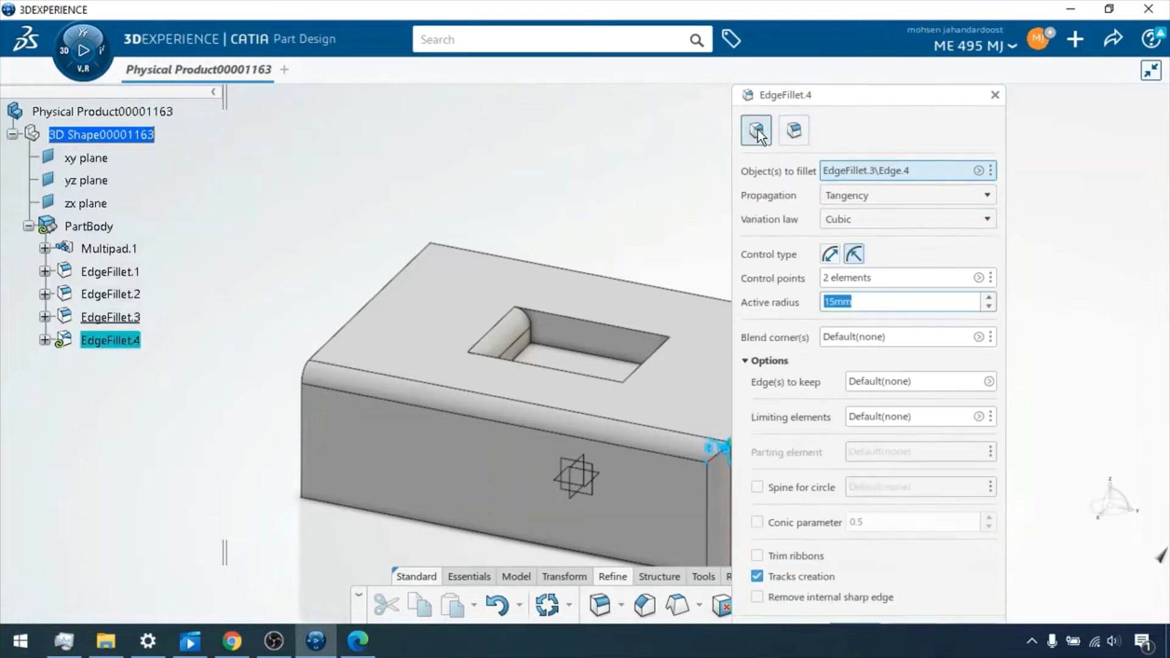
pyautogui.moveTo(869, 104); pyautogui.dragTo(462, 103)
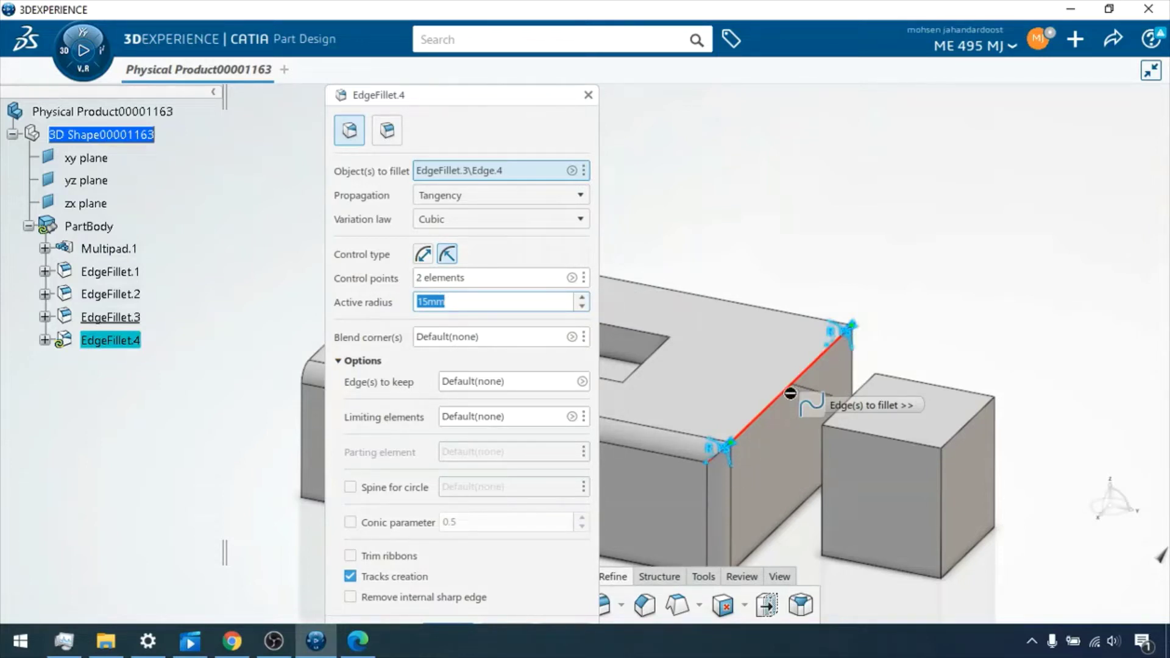
# Step: Add a third control point to the fillet by creating a point on the filleted edge at about 80 mm along the curve
pyautogui.click(583, 278)
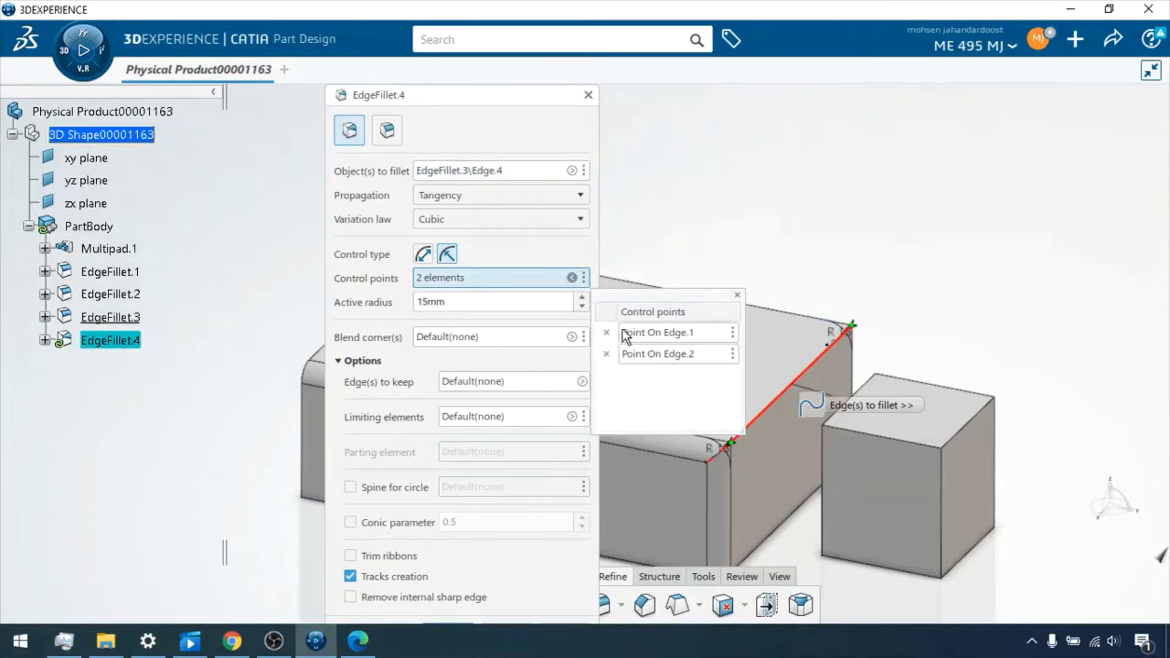
pyautogui.click(584, 278)
pyautogui.moveTo(584, 282)
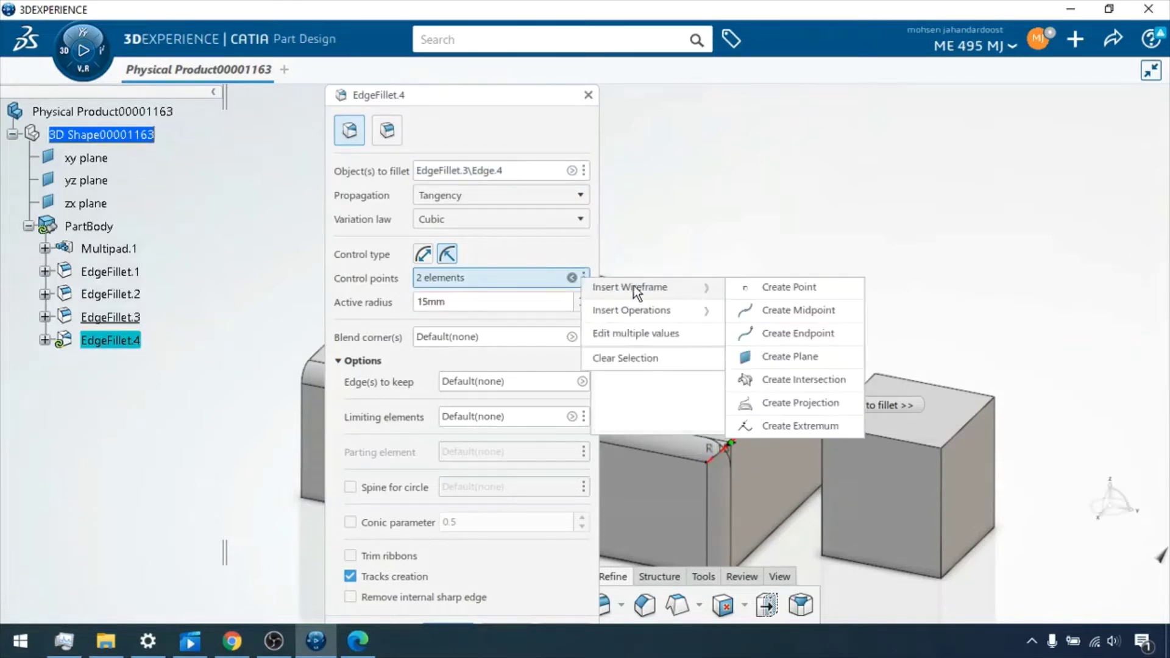
pyautogui.click(765, 289)
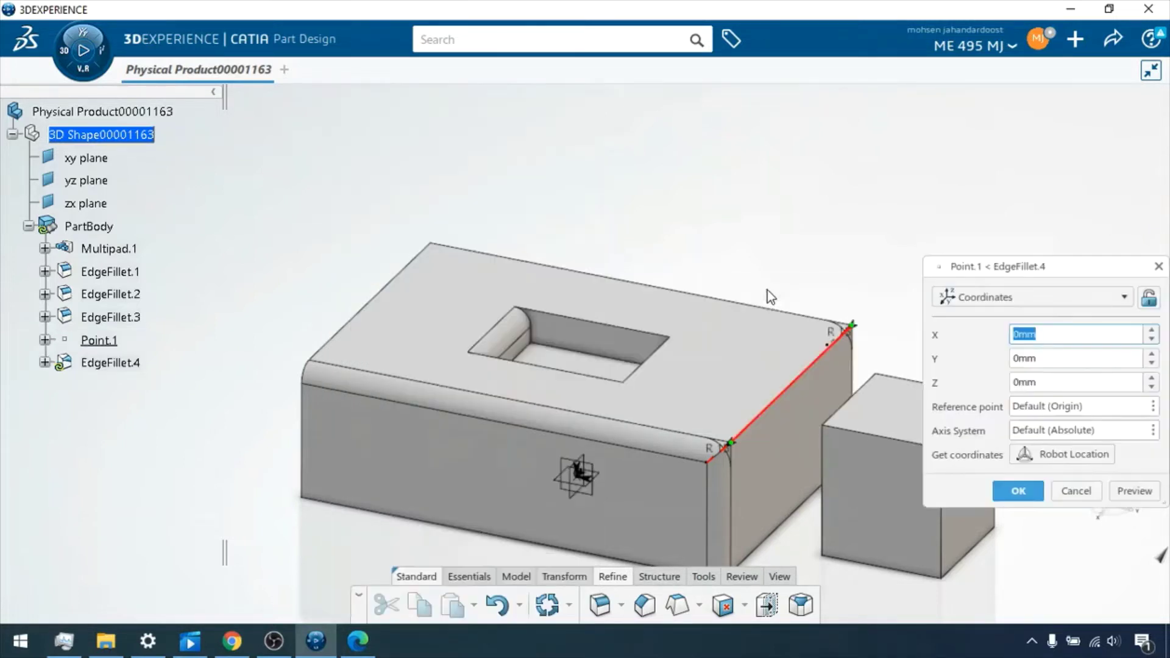
pyautogui.click(1009, 299)
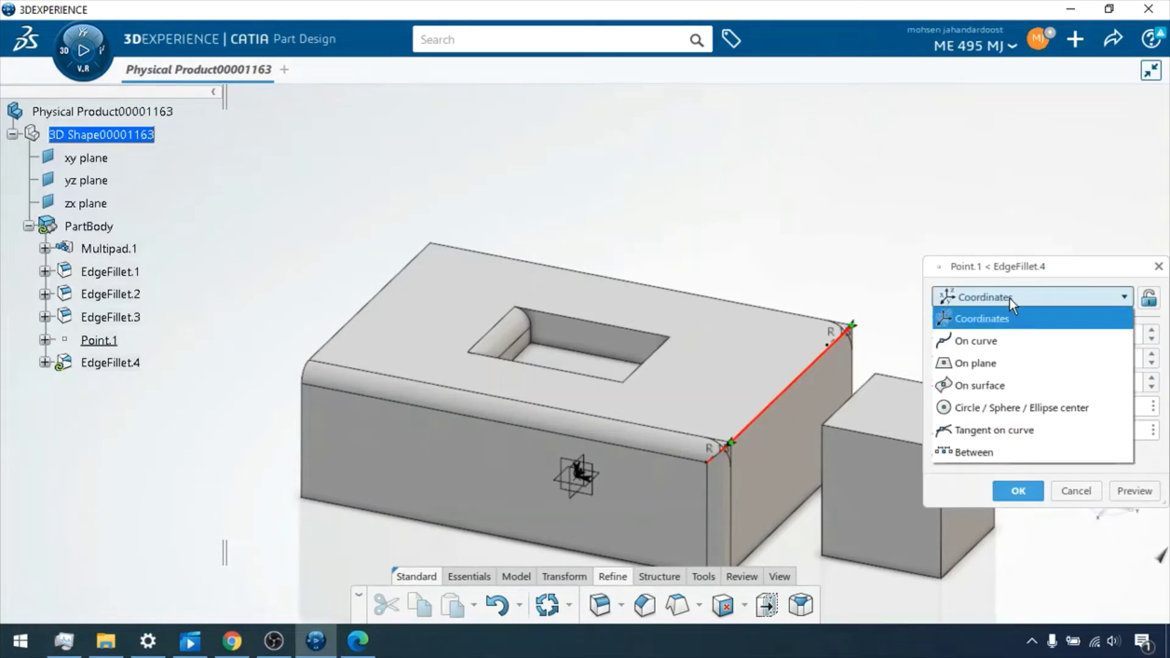
pyautogui.click(1011, 299)
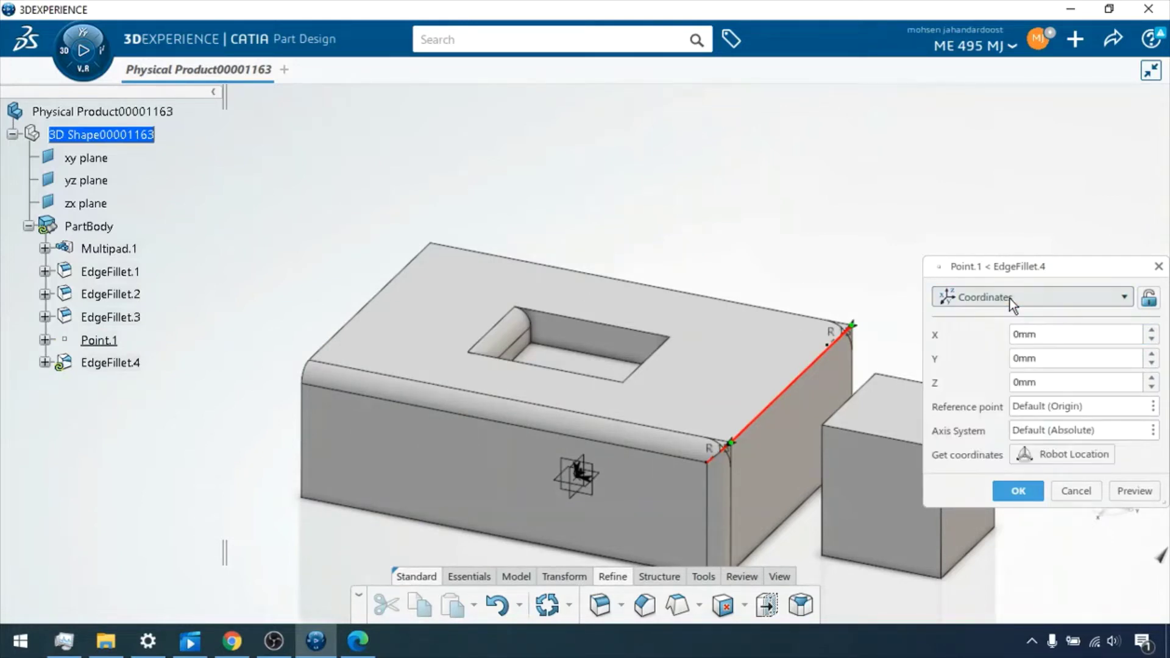
pyautogui.click(802, 387)
pyautogui.click(783, 393)
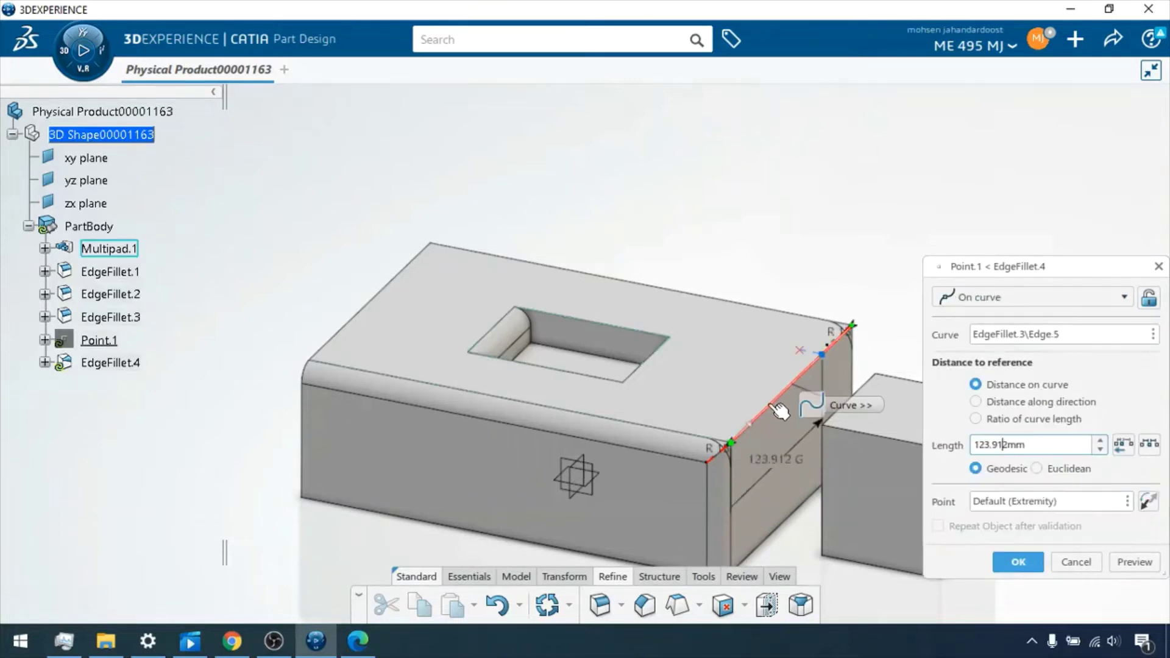
pyautogui.moveTo(786, 393)
pyautogui.mouseDown()
pyautogui.moveTo(815, 363)
pyautogui.moveTo(802, 397)
pyautogui.moveTo(807, 374)
pyautogui.moveTo(792, 384)
pyautogui.mouseUp()
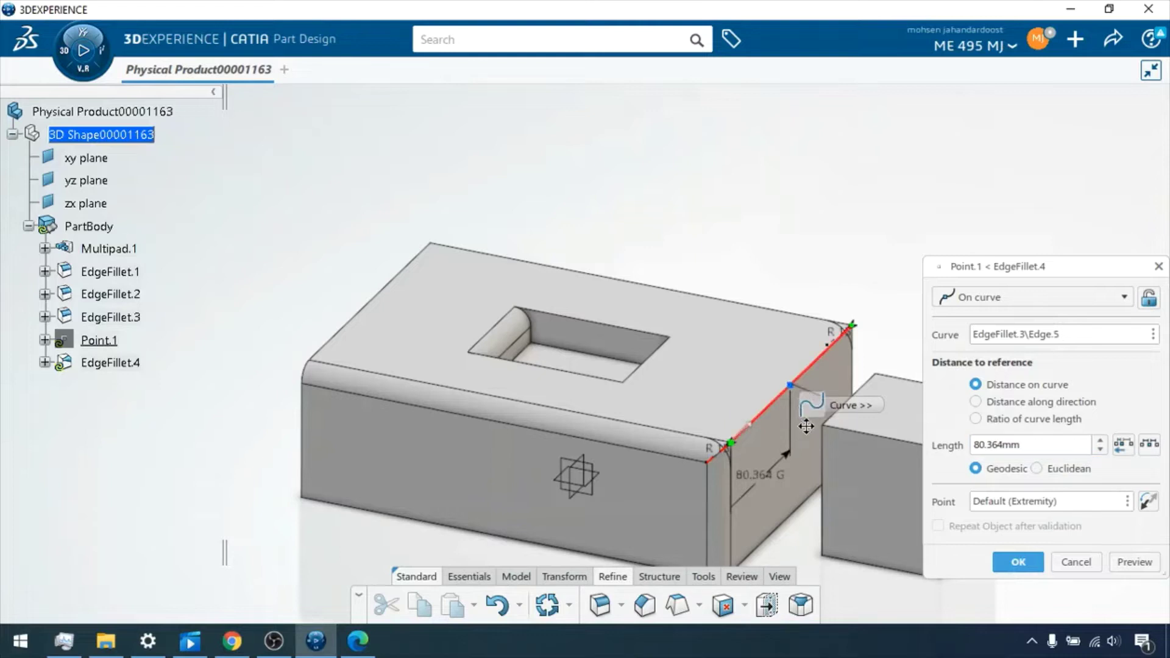
pyautogui.click(1017, 562)
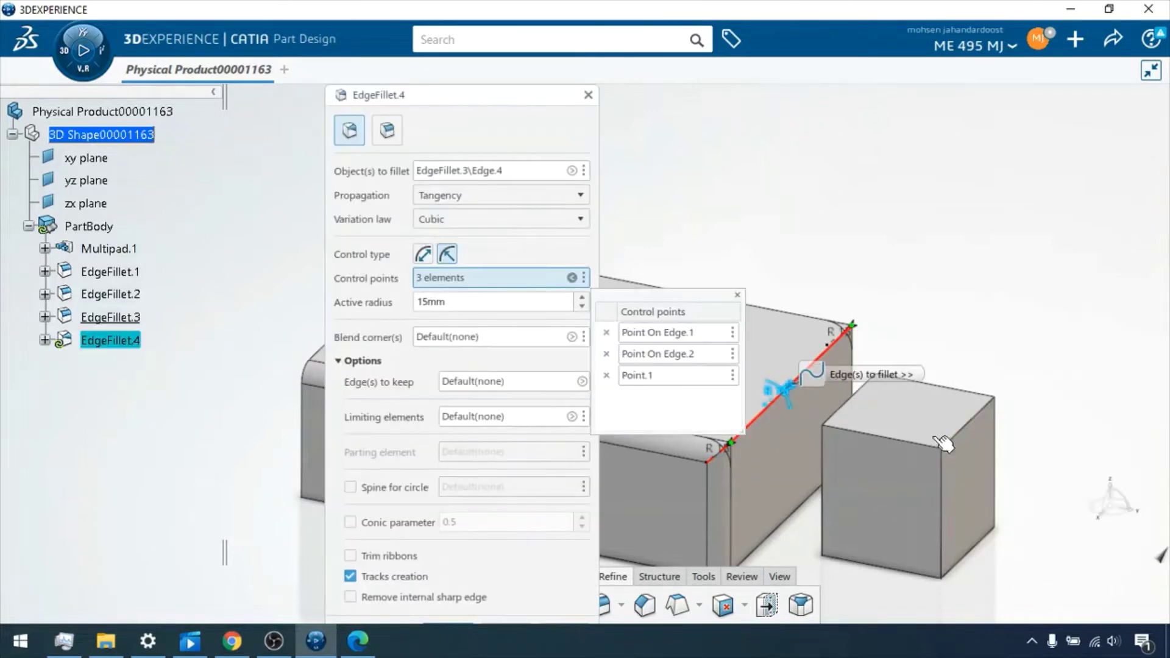
# Step: Set the active radius at the filleted edge's far end control point to 5 mm
pyautogui.click(666, 332)
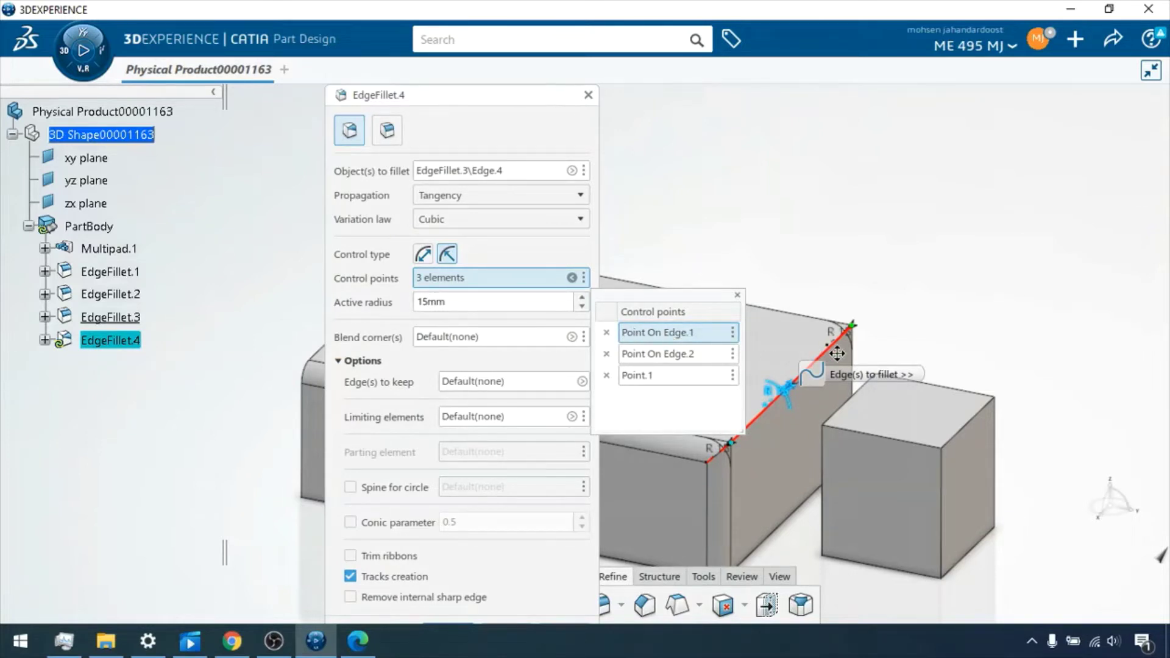
pyautogui.scroll(5, 846, 345)
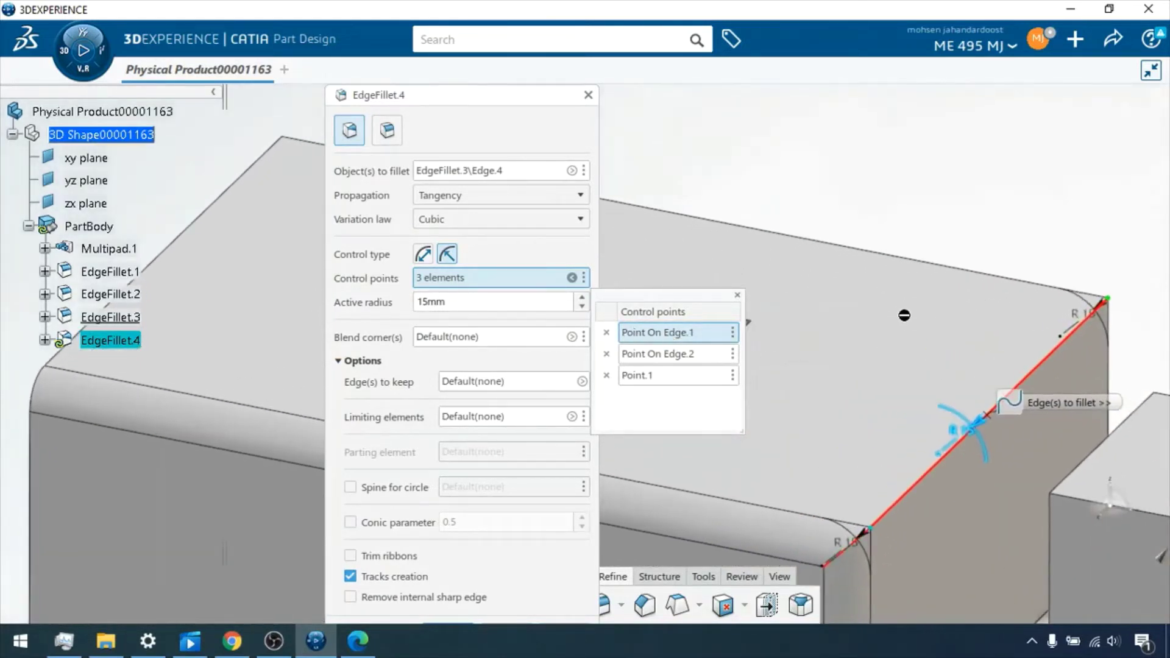
pyautogui.moveTo(936, 381); pyautogui.dragTo(849, 329, button='middle')
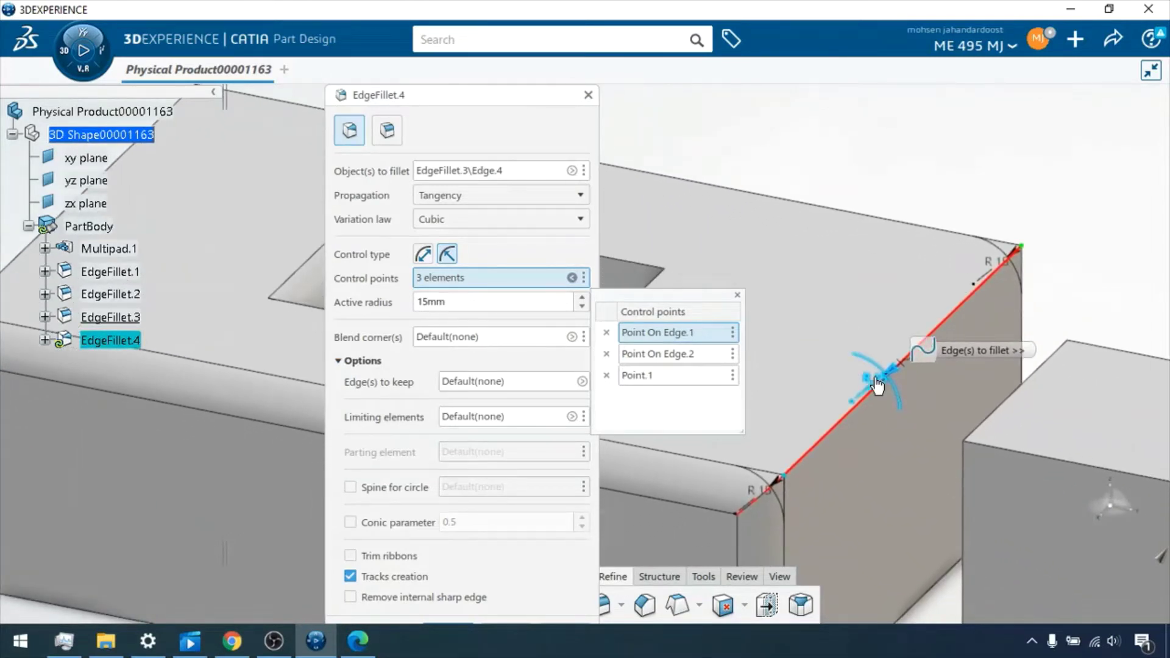
pyautogui.click(686, 333)
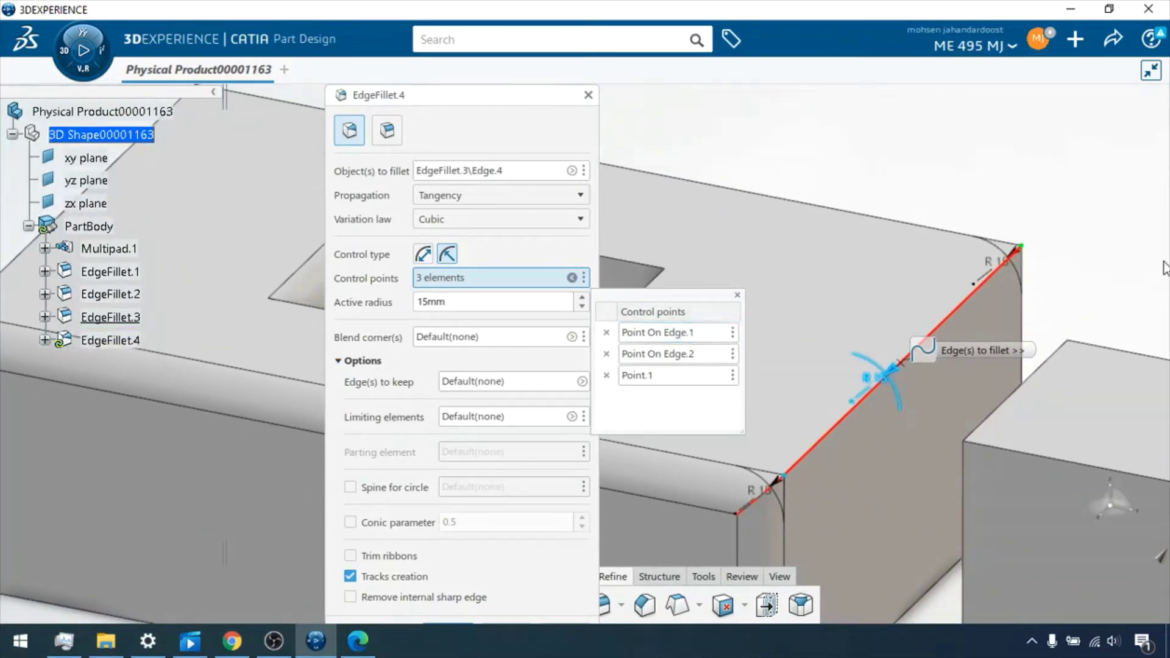
pyautogui.click(1008, 274)
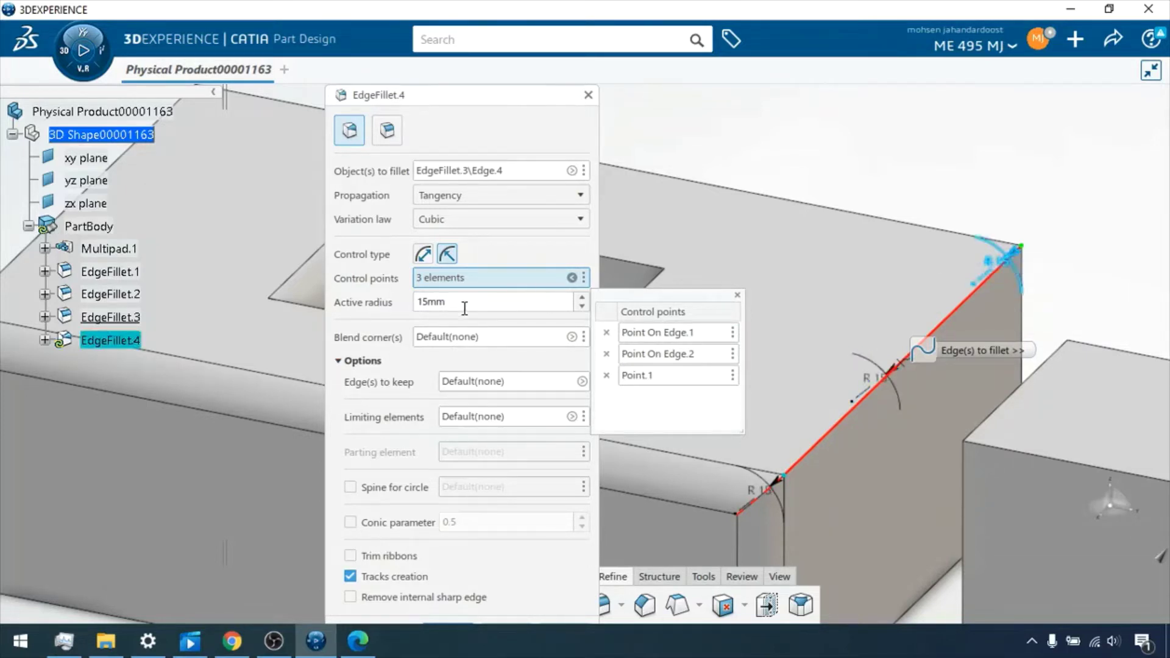
pyautogui.moveTo(454, 302); pyautogui.dragTo(413, 300)
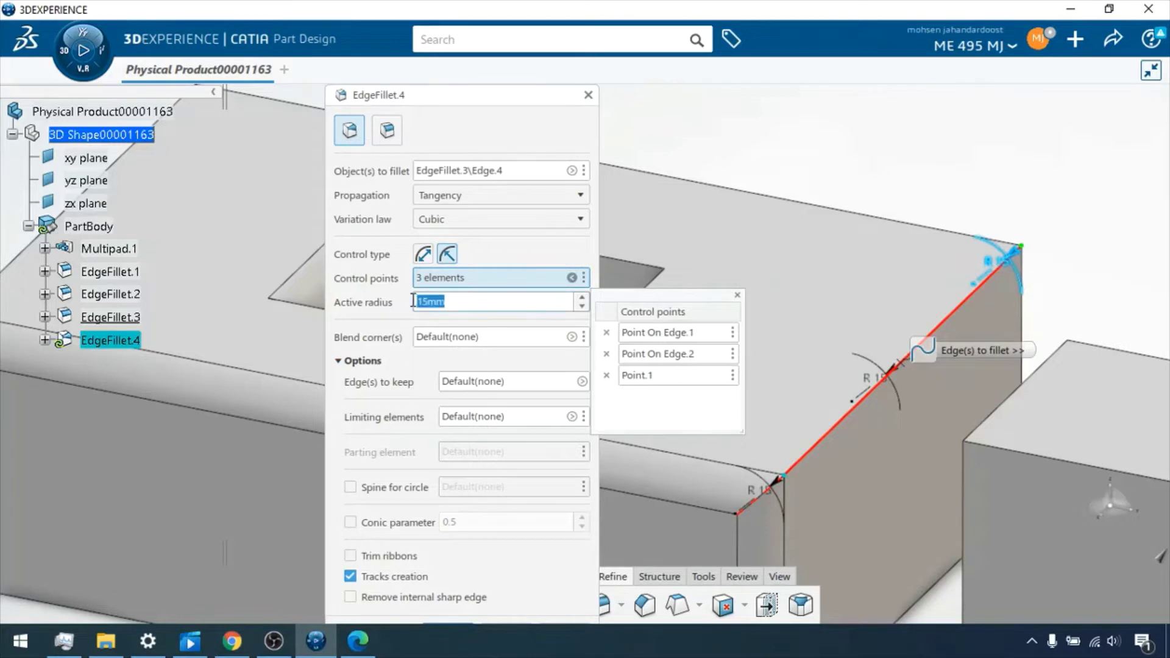
pyautogui.click(678, 333)
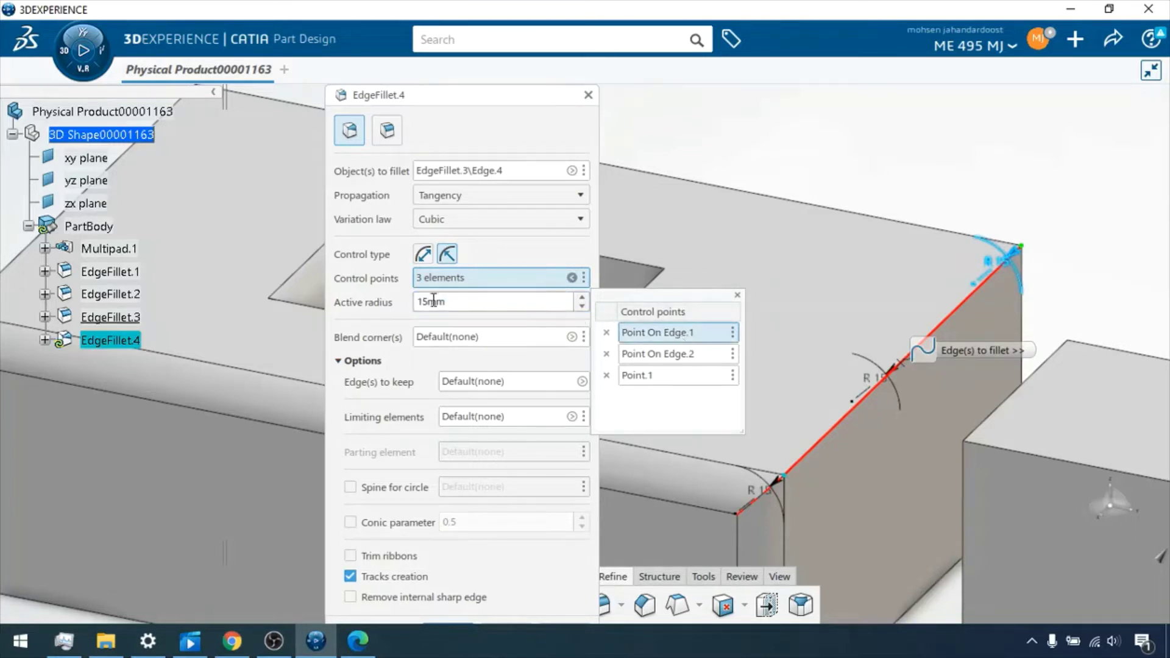
pyautogui.moveTo(448, 301); pyautogui.dragTo(383, 302)
pyautogui.write('5')
pyautogui.press('Return')
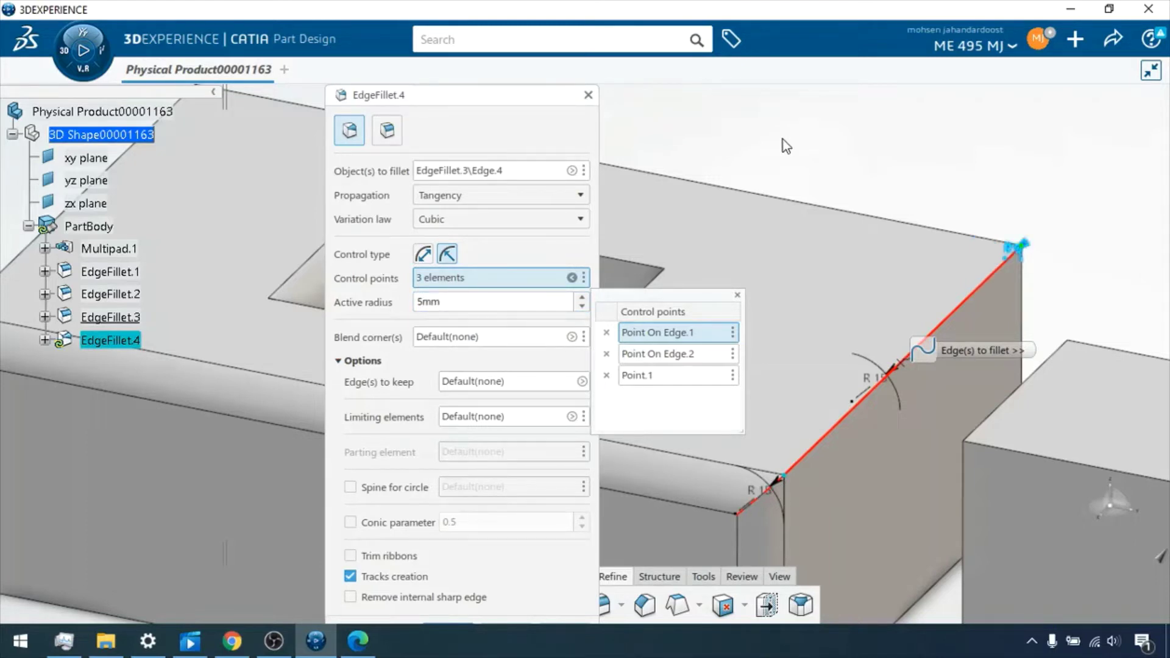
# Step: Change the active radius at the far end control point to 10 mm
pyautogui.moveTo(448, 301); pyautogui.dragTo(334, 315)
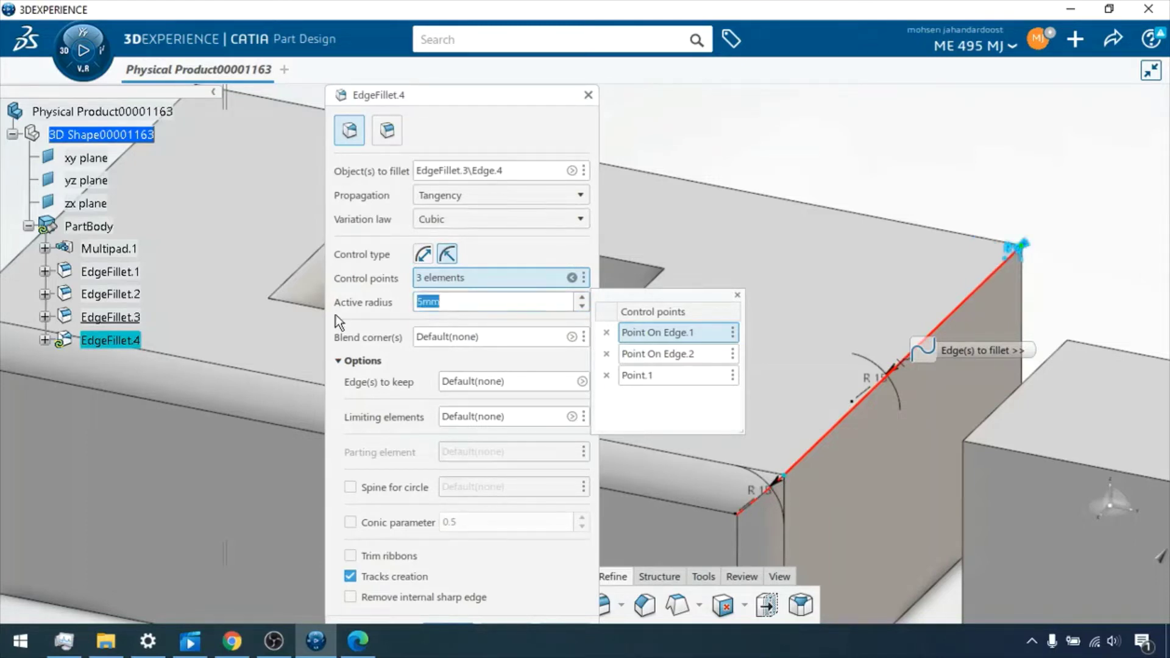
pyautogui.write('10')
pyautogui.press('Return')
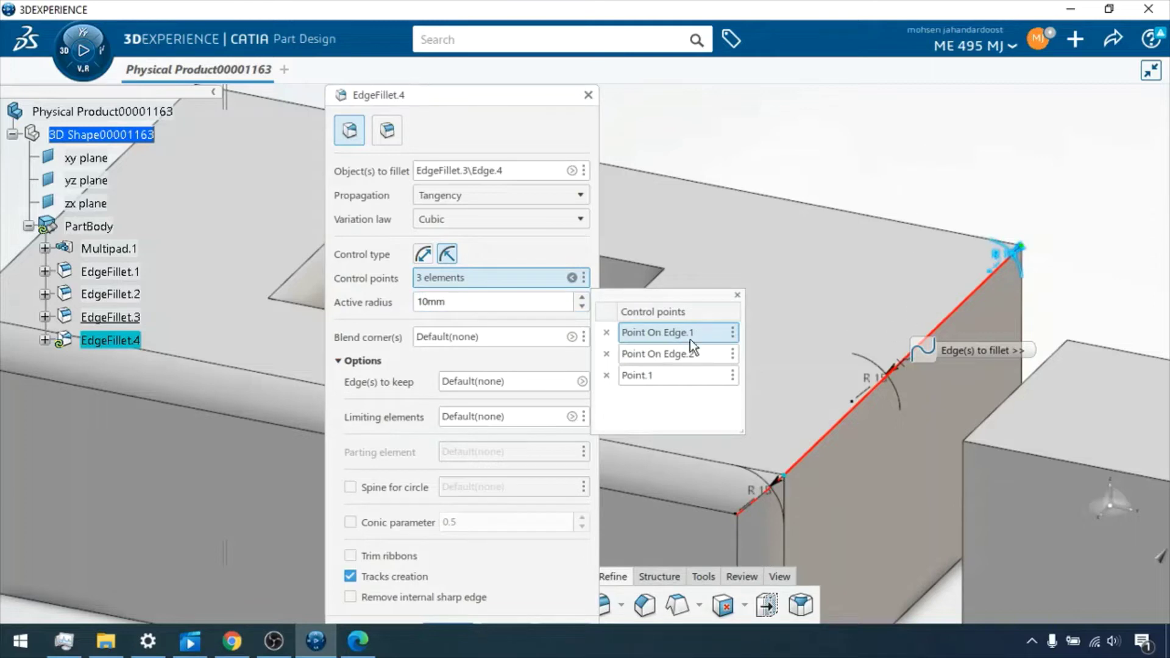
# Step: Restore the far end control point's radius to 15 mm and choose Point.1 among the control points
pyautogui.click(682, 375)
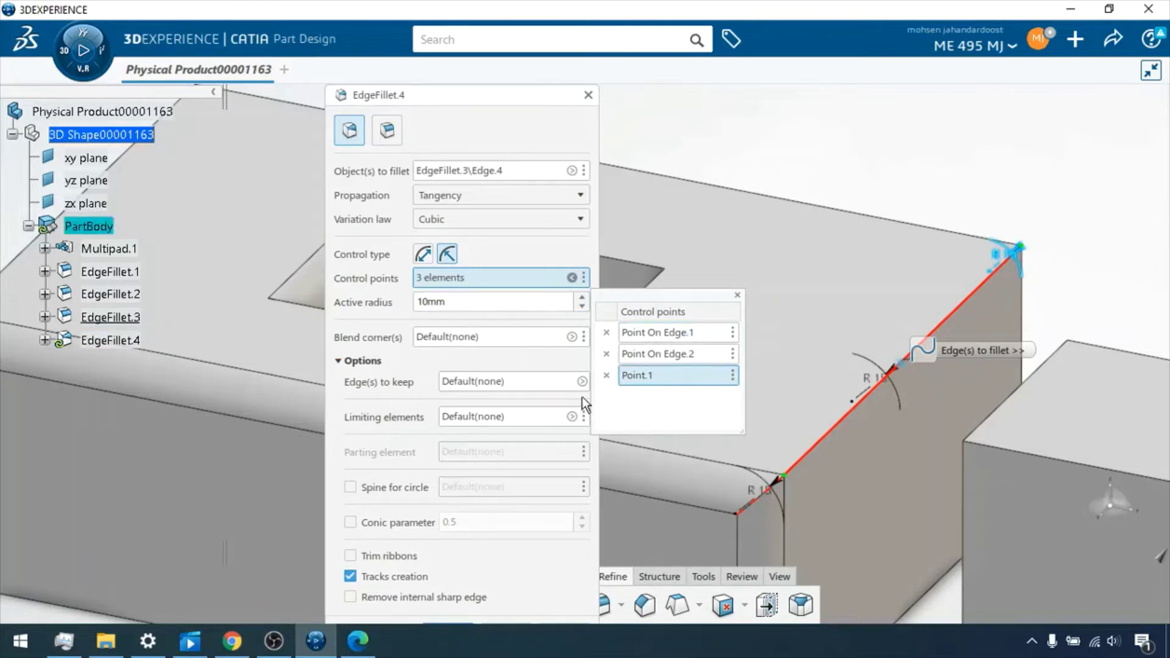
pyautogui.click(474, 308)
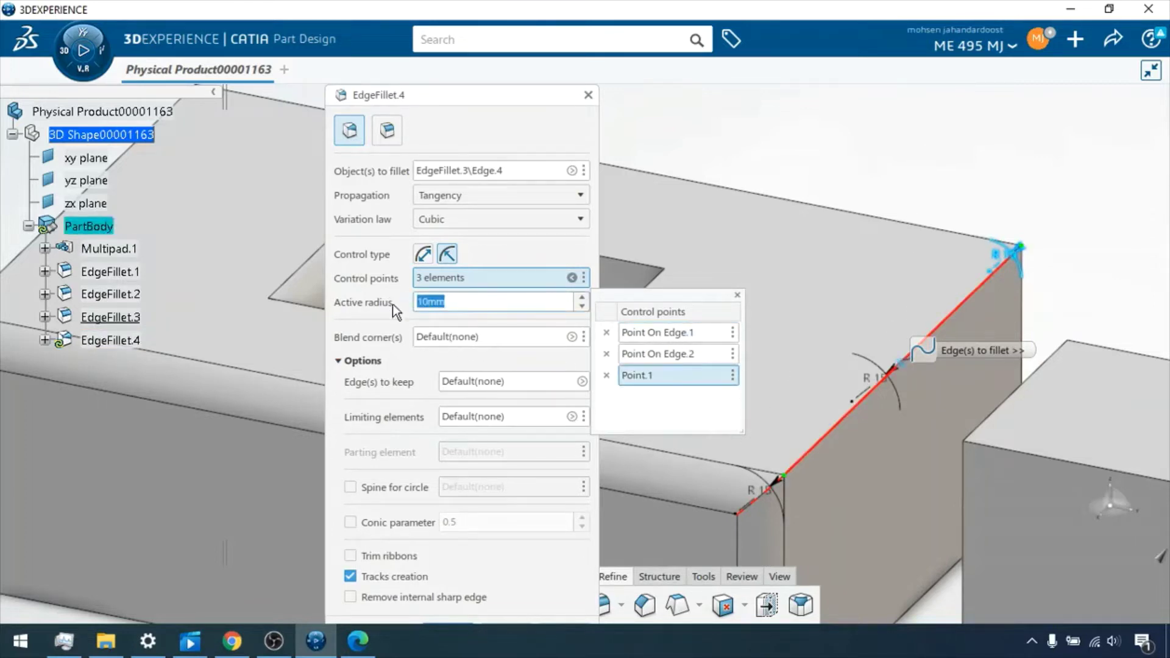
pyautogui.write('15')
pyautogui.click(677, 353)
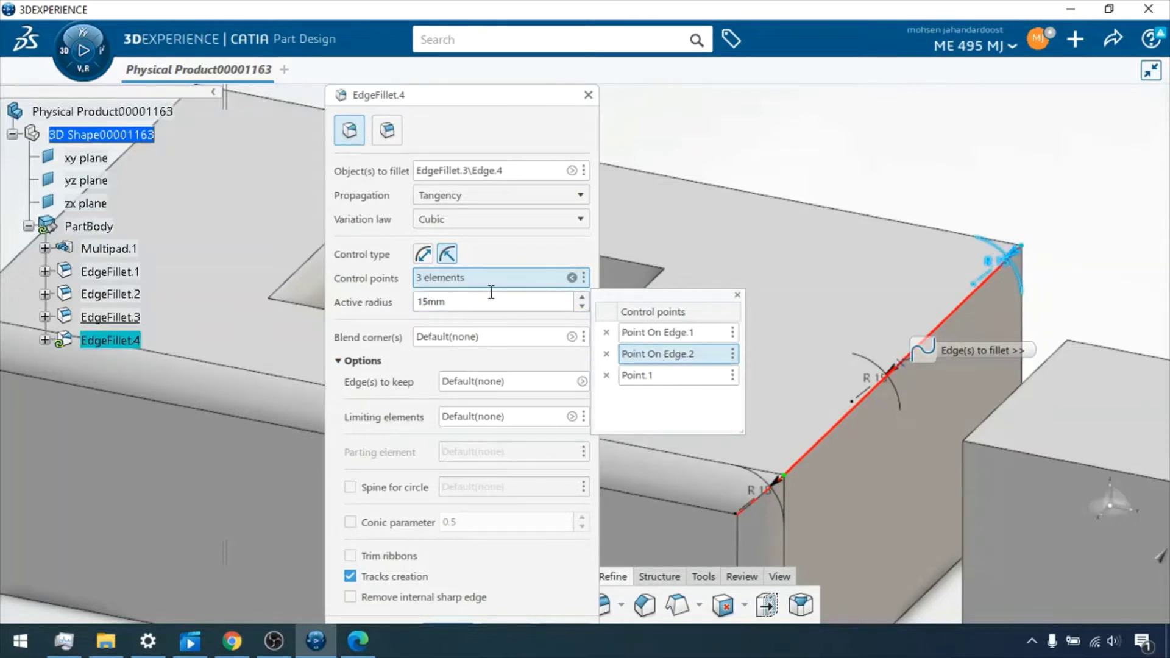
pyautogui.click(679, 334)
pyautogui.click(674, 376)
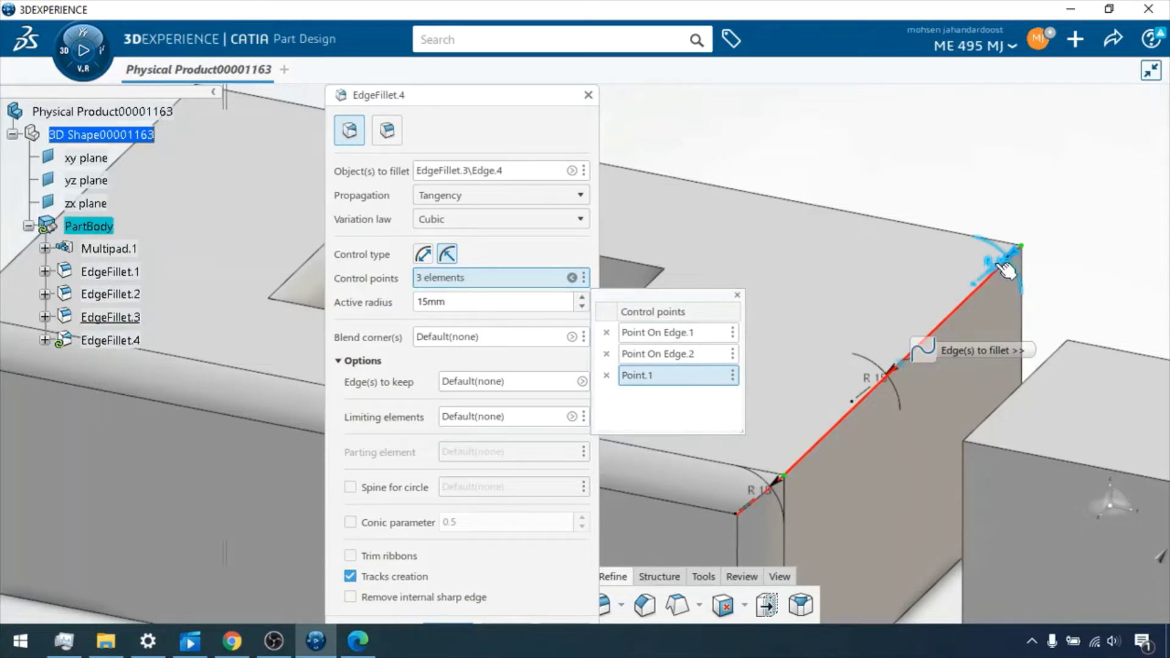
# Step: Make the middle control point on the filleted edge active and set its radius to 5 mm
pyautogui.moveTo(1001, 263); pyautogui.dragTo(899, 385)
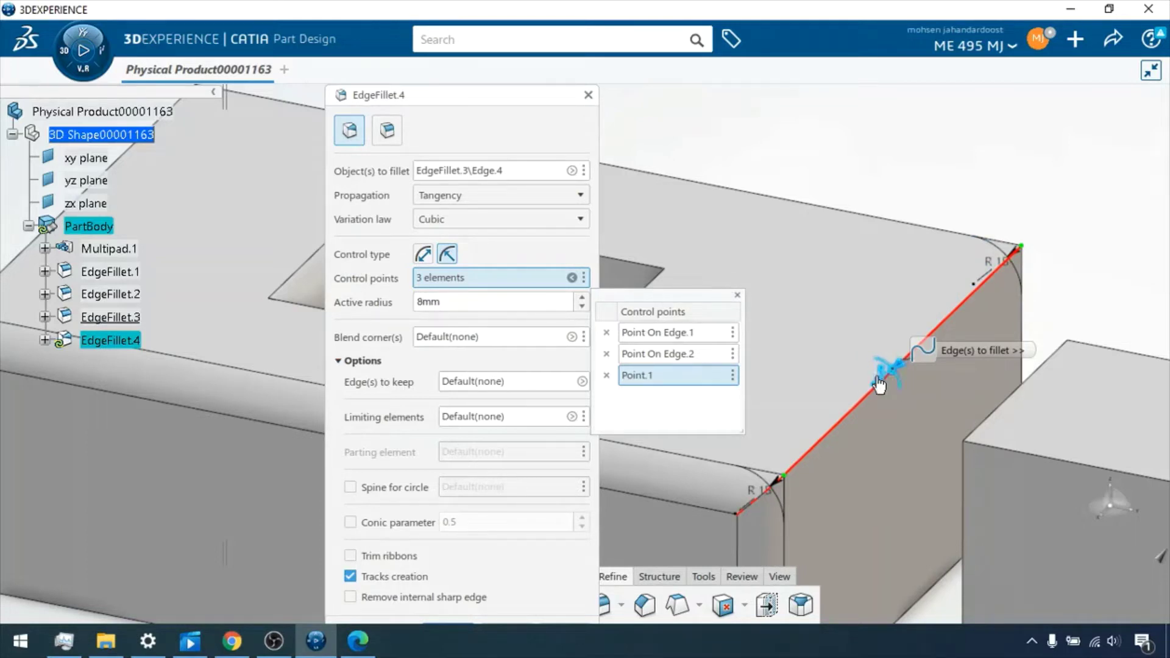
pyautogui.doubleClick(454, 299)
pyautogui.write('5')
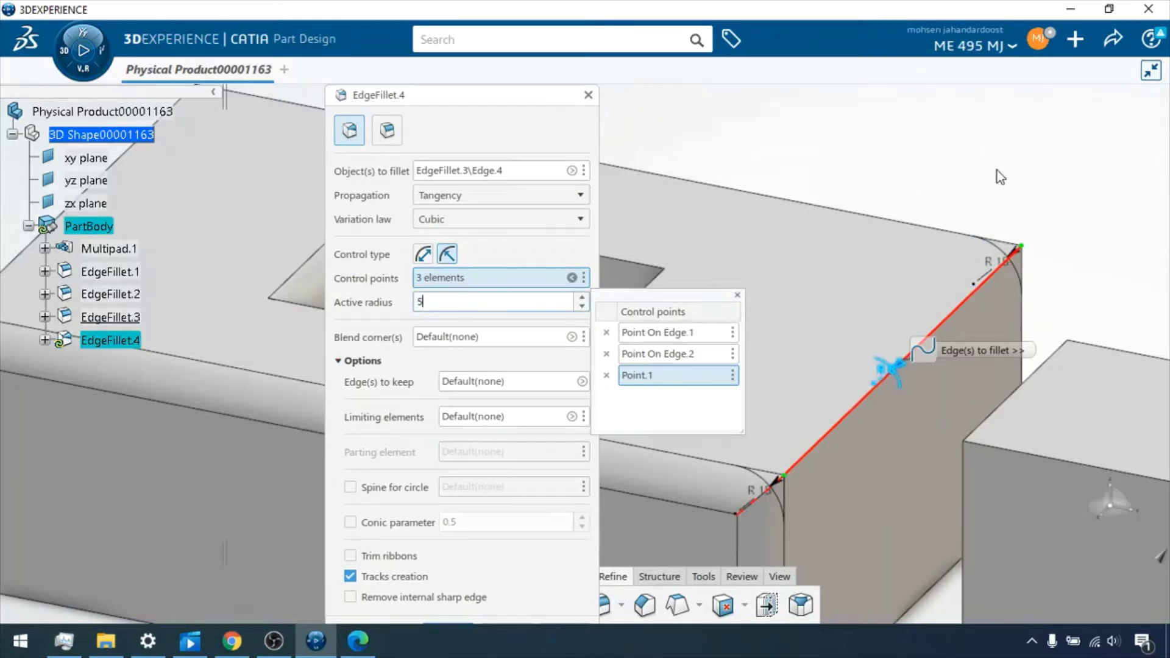
pyautogui.press('Return')
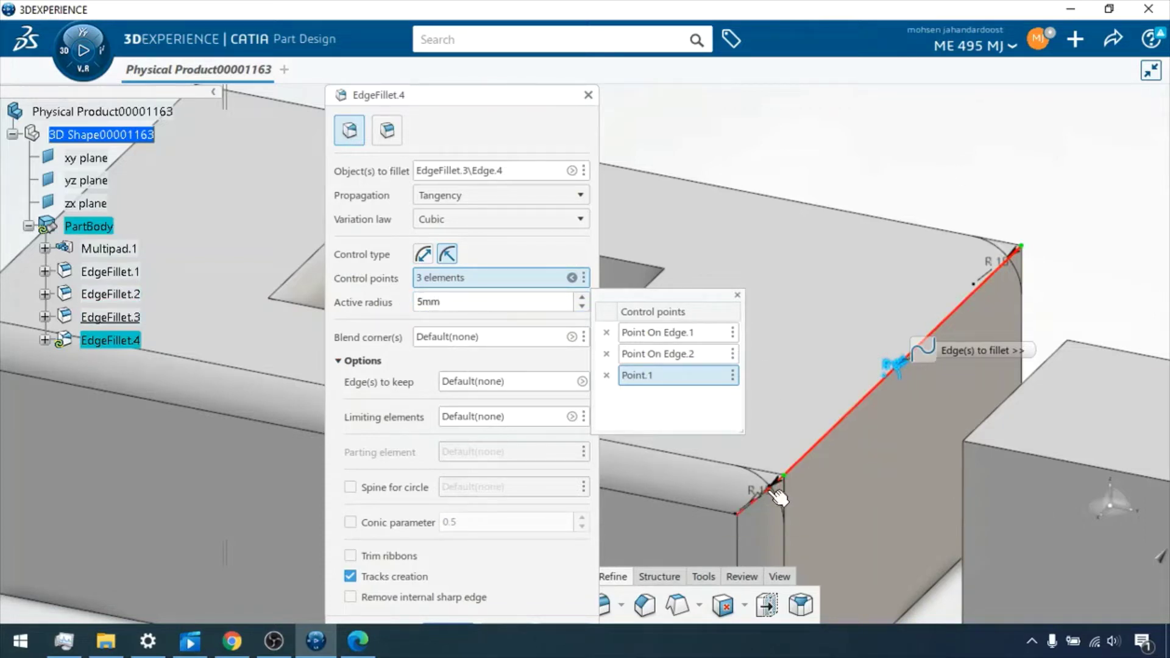
# Step: Make the control point at the filleted edge's near end active and set its radius to 10 mm
pyautogui.click(776, 493)
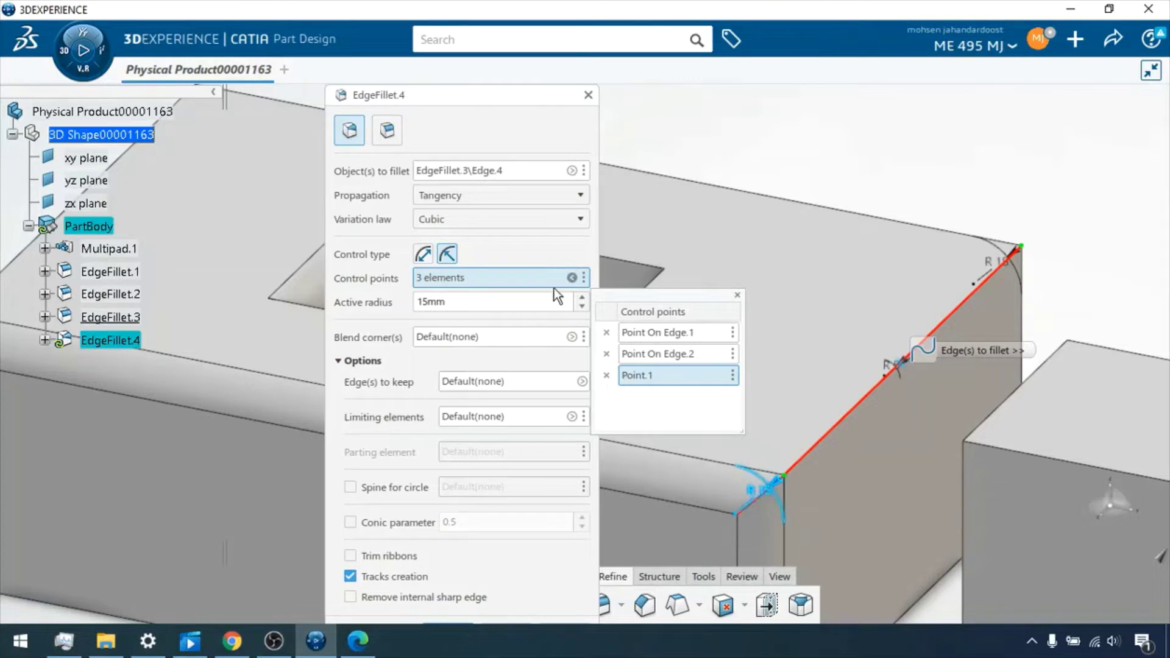
pyautogui.moveTo(483, 301); pyautogui.dragTo(420, 312)
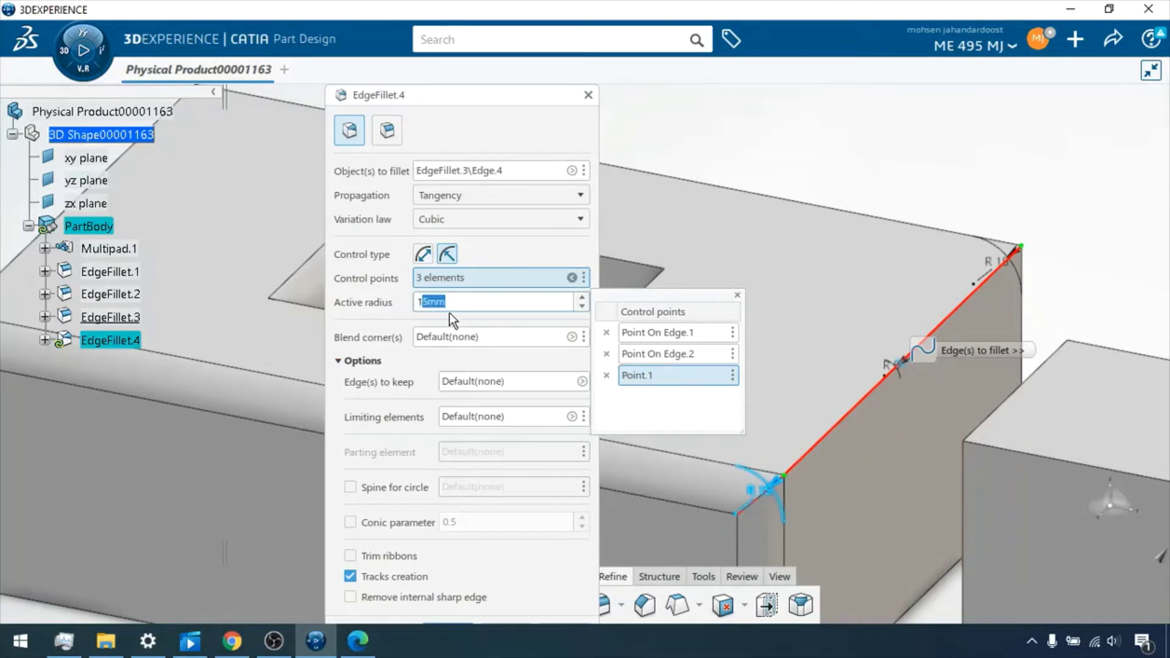
pyautogui.write('0')
pyautogui.press('Return')
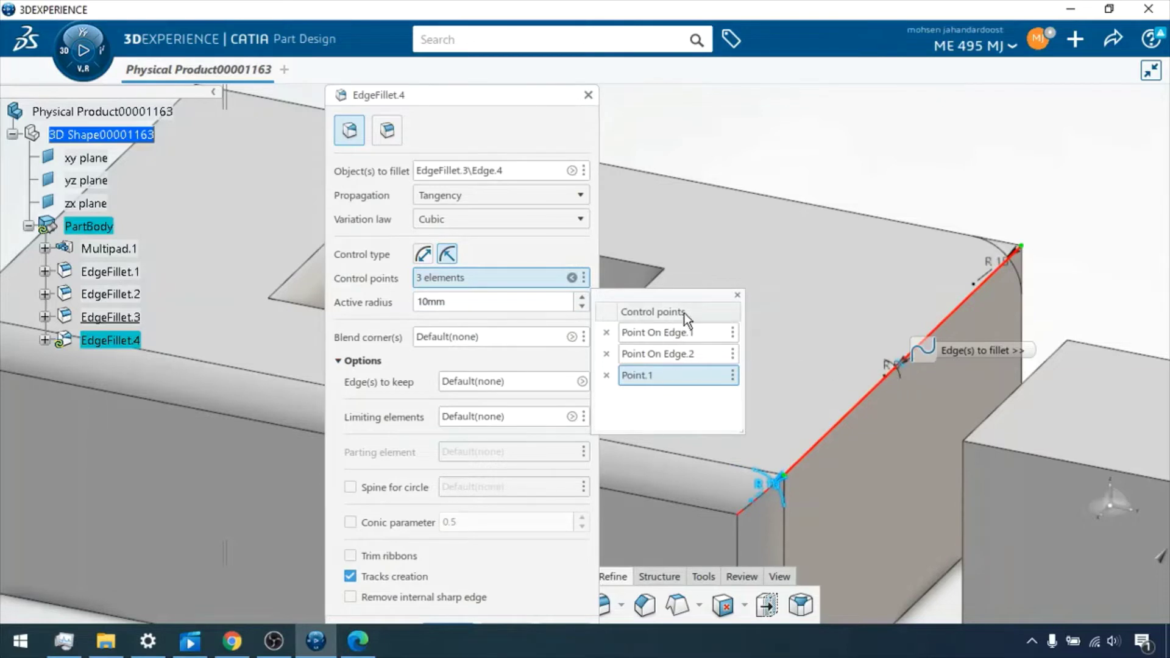
pyautogui.click(574, 278)
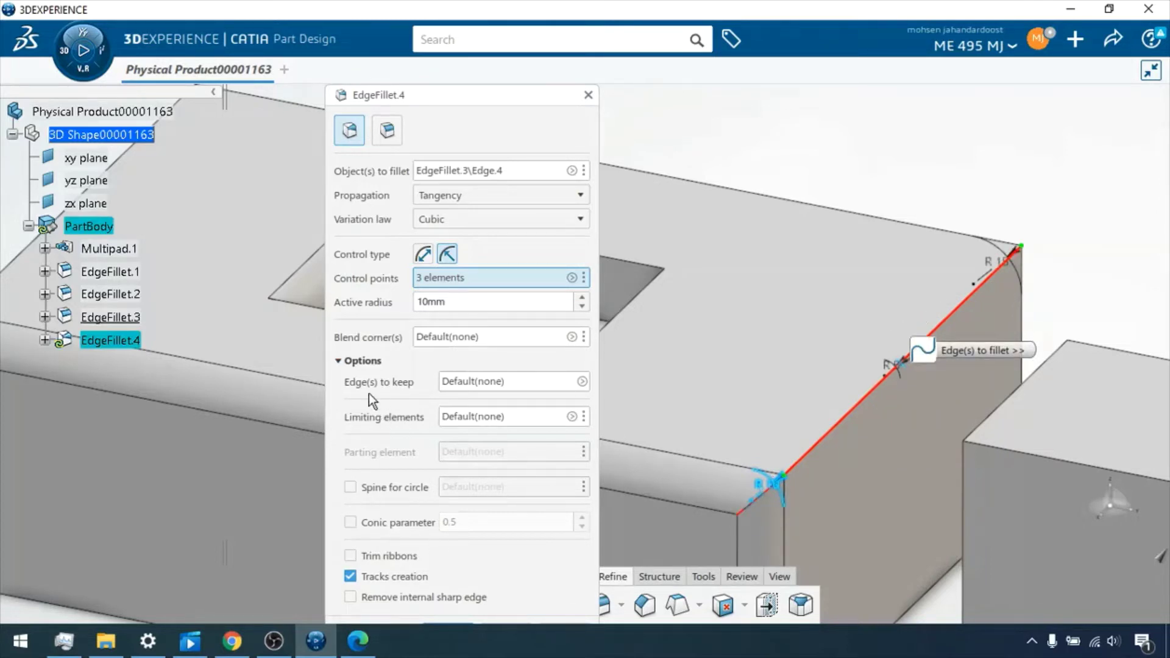
# Step: Turn off Tracks creation in the variable radius fillet's options
pyautogui.click(346, 360)
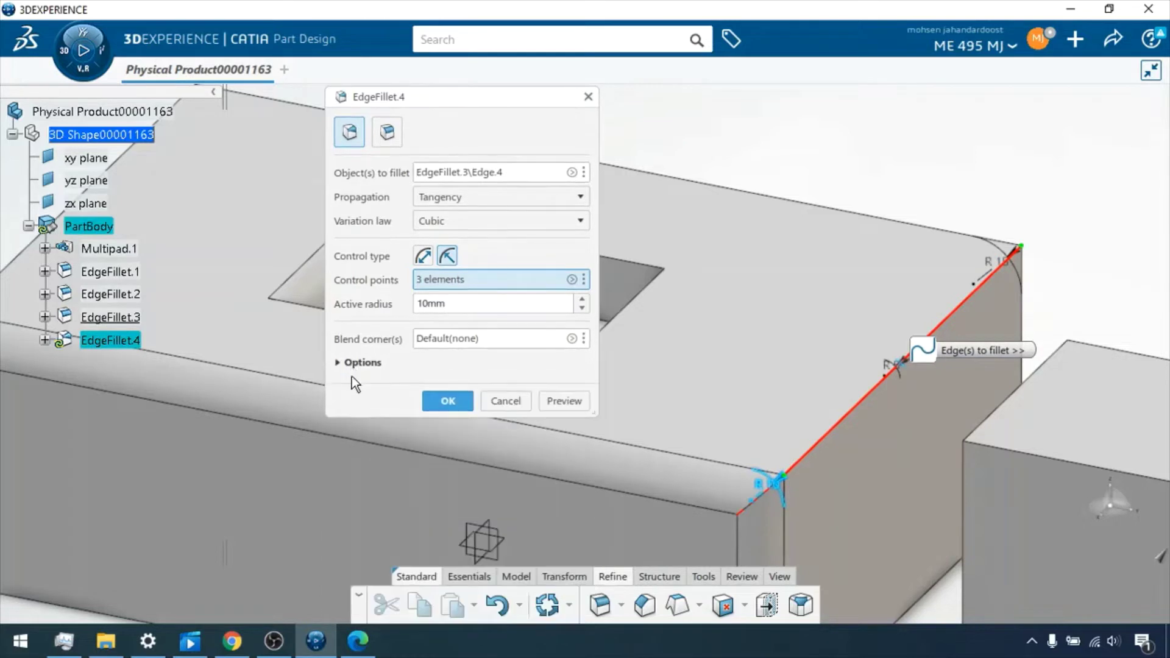
pyautogui.click(351, 364)
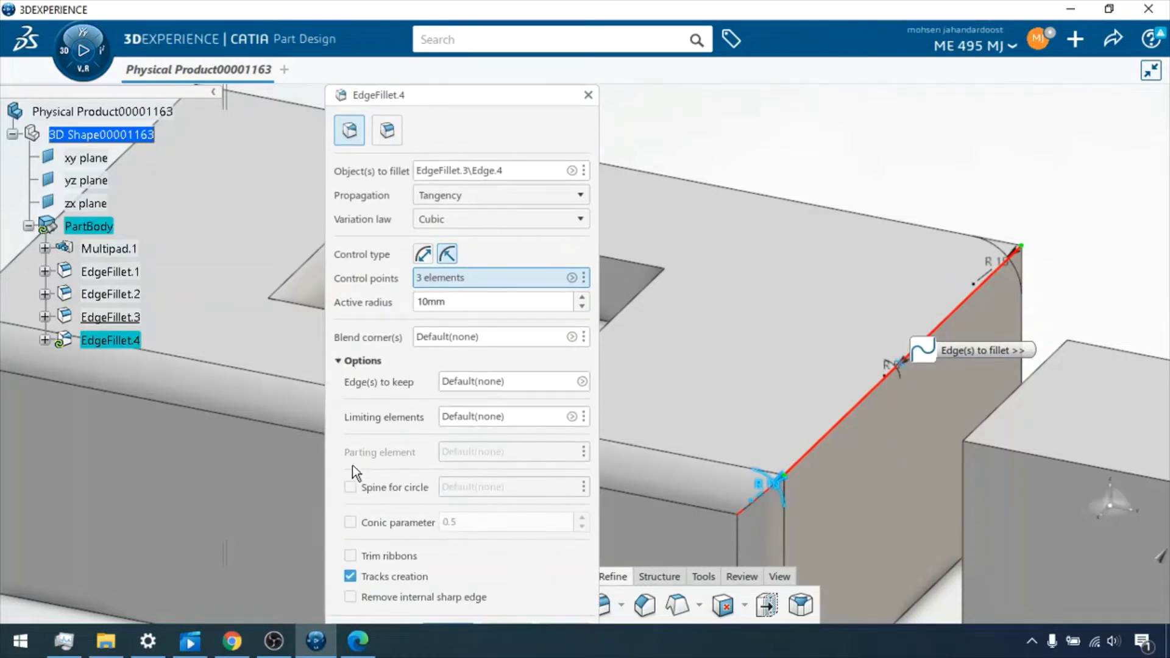
pyautogui.click(351, 576)
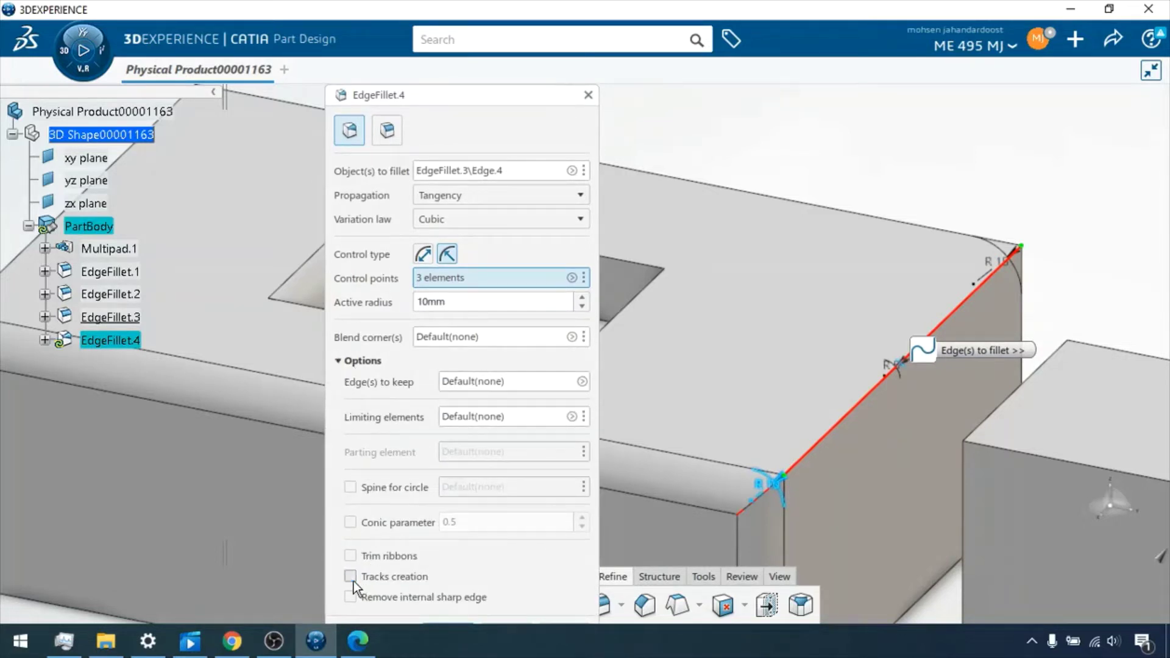
pyautogui.click(337, 360)
# Step: Preview the variable radius fillet with its three control points and create it, dismissing the warnings
pyautogui.click(554, 401)
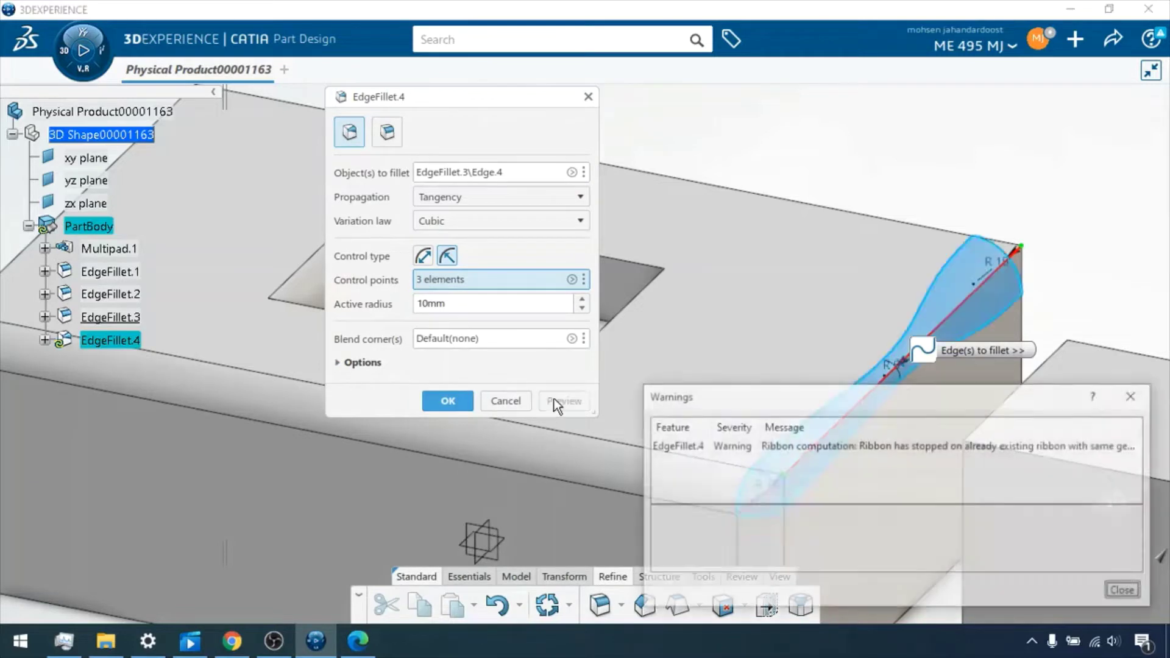
pyautogui.click(1126, 592)
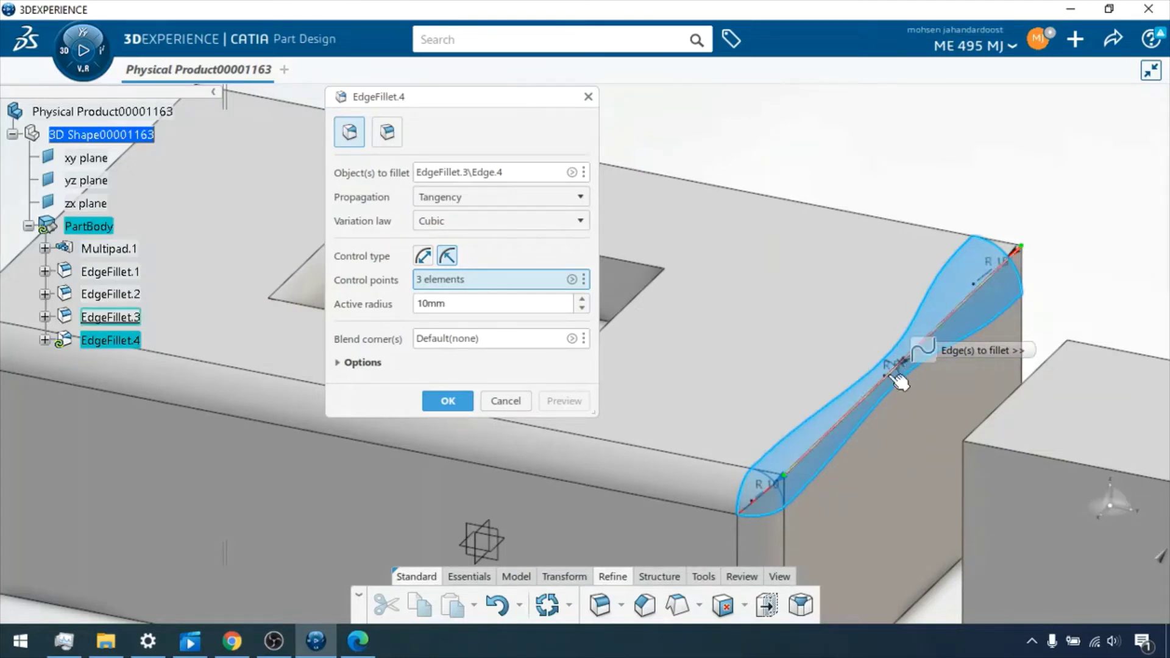
pyautogui.click(448, 401)
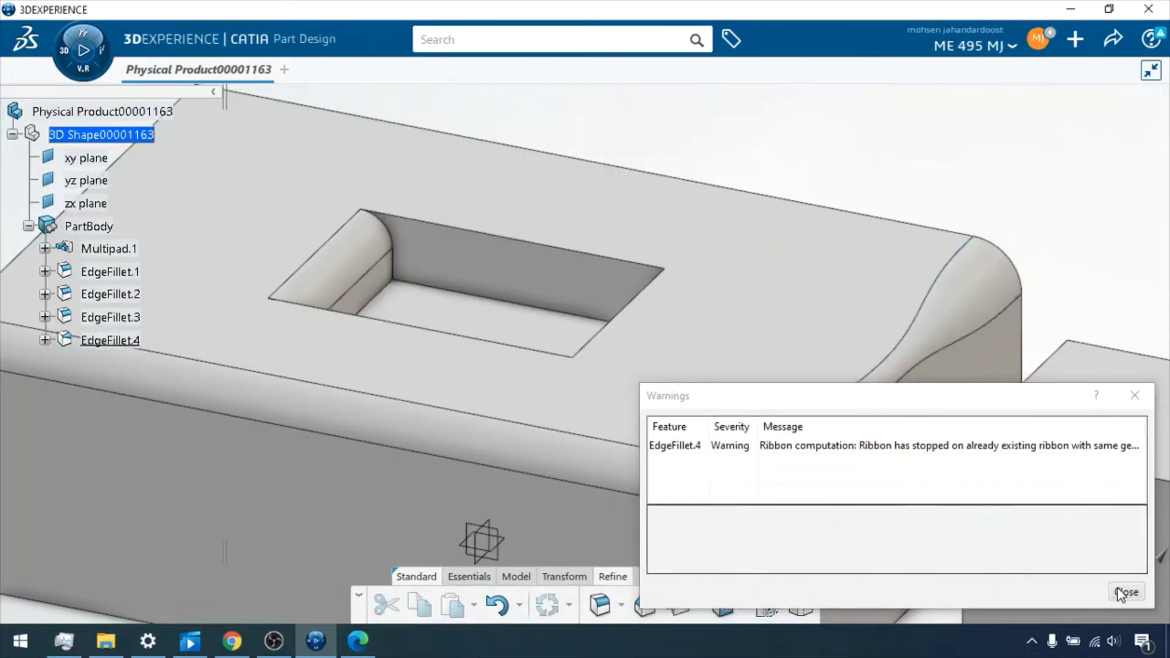
pyautogui.click(1125, 592)
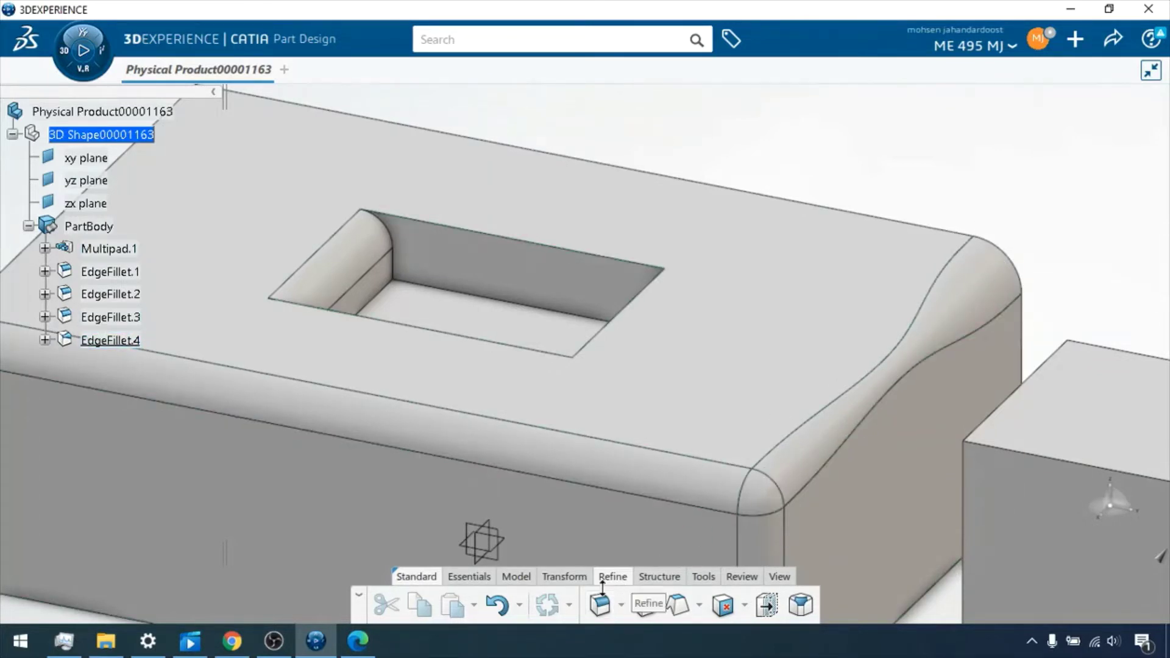
pyautogui.click(590, 612)
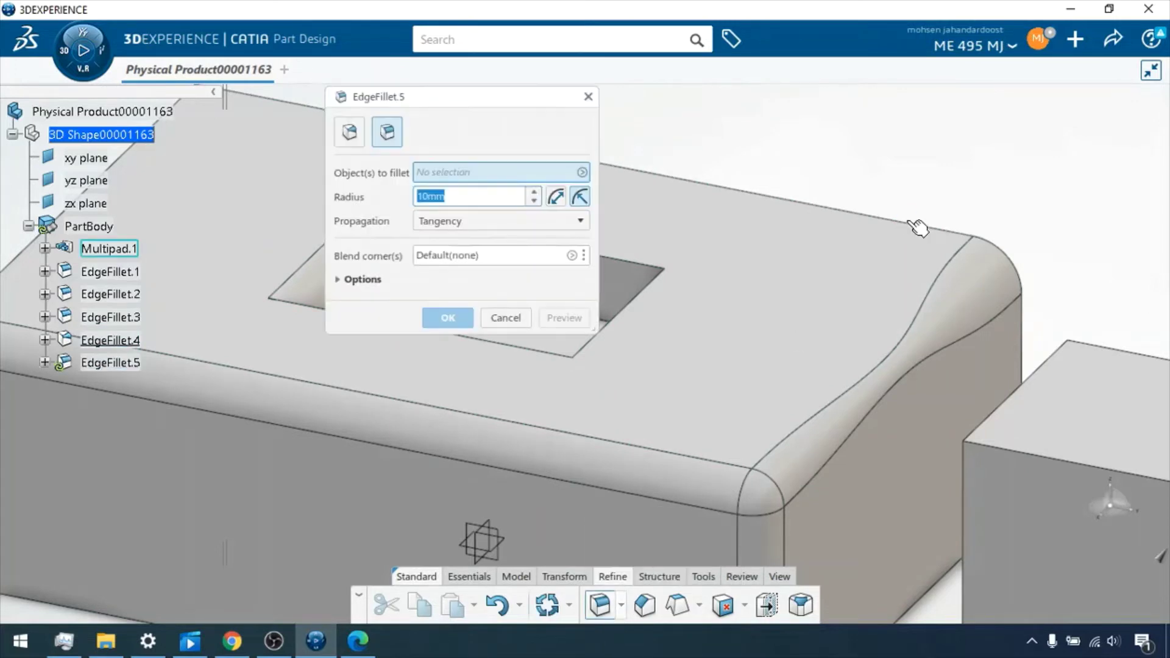
pyautogui.click(342, 280)
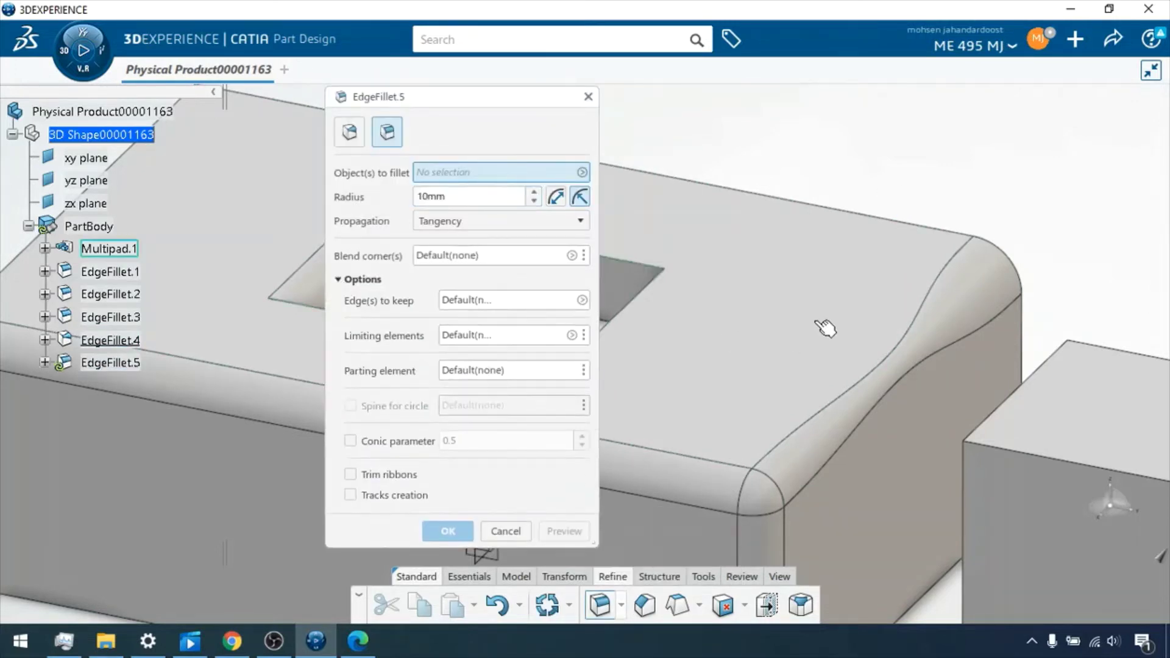
pyautogui.moveTo(453, 87); pyautogui.dragTo(854, 95)
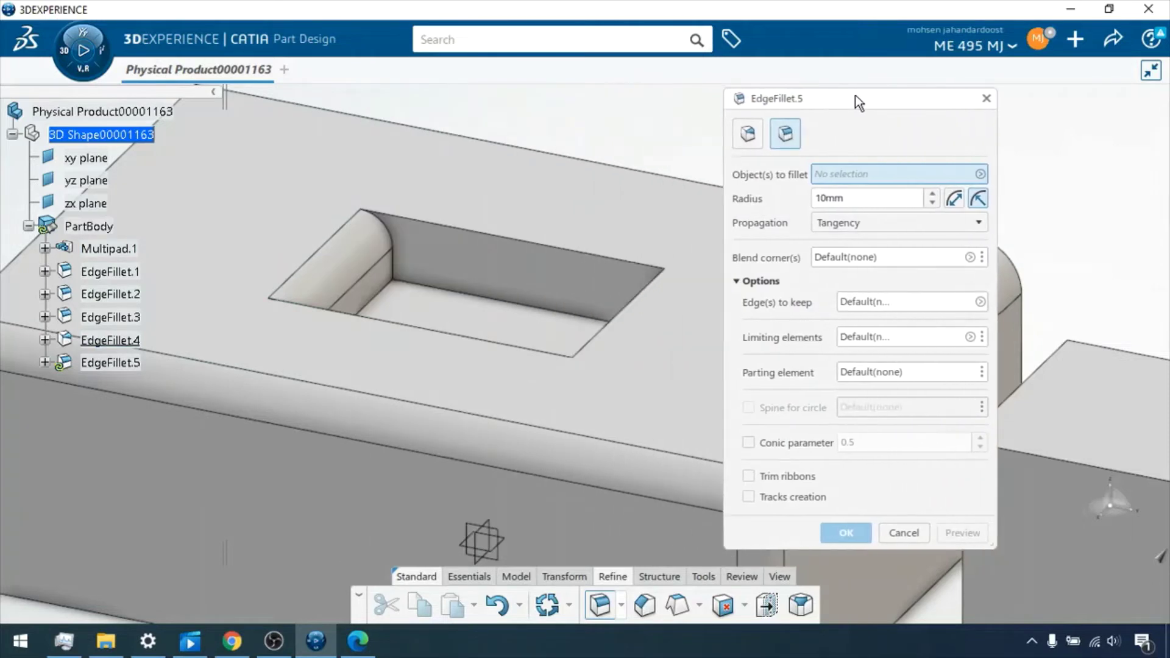
pyautogui.click(904, 532)
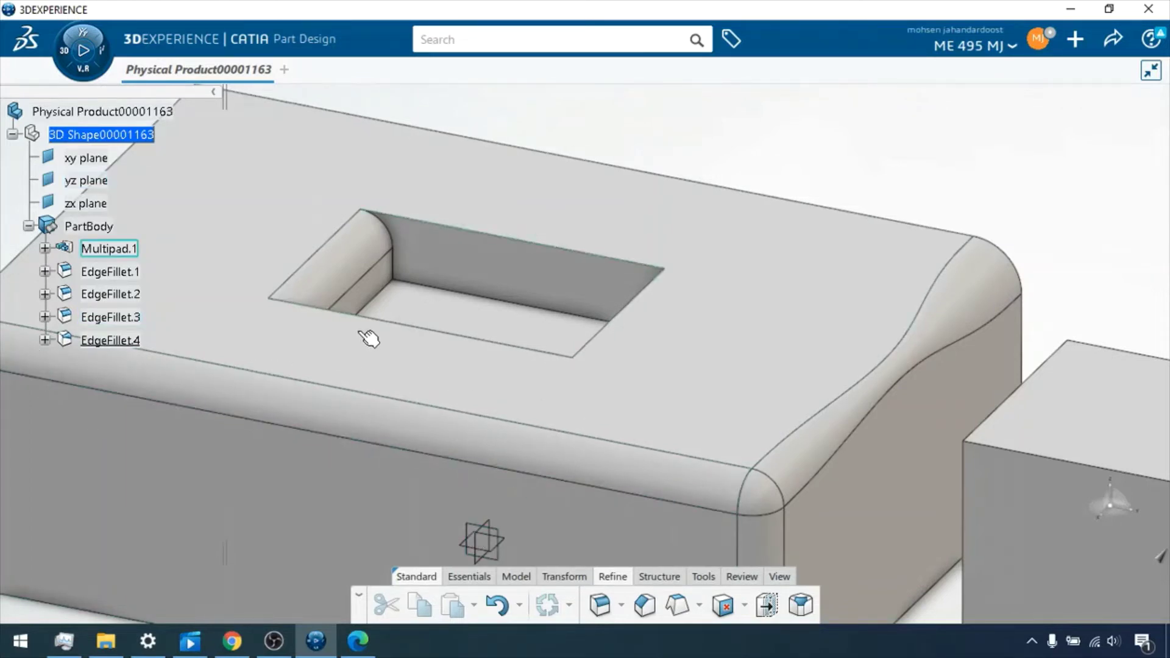
# Step: Open the definition of EdgeFillet.3 on the block's long front edge and show its additional options
pyautogui.scroll(-4, 363, 354)
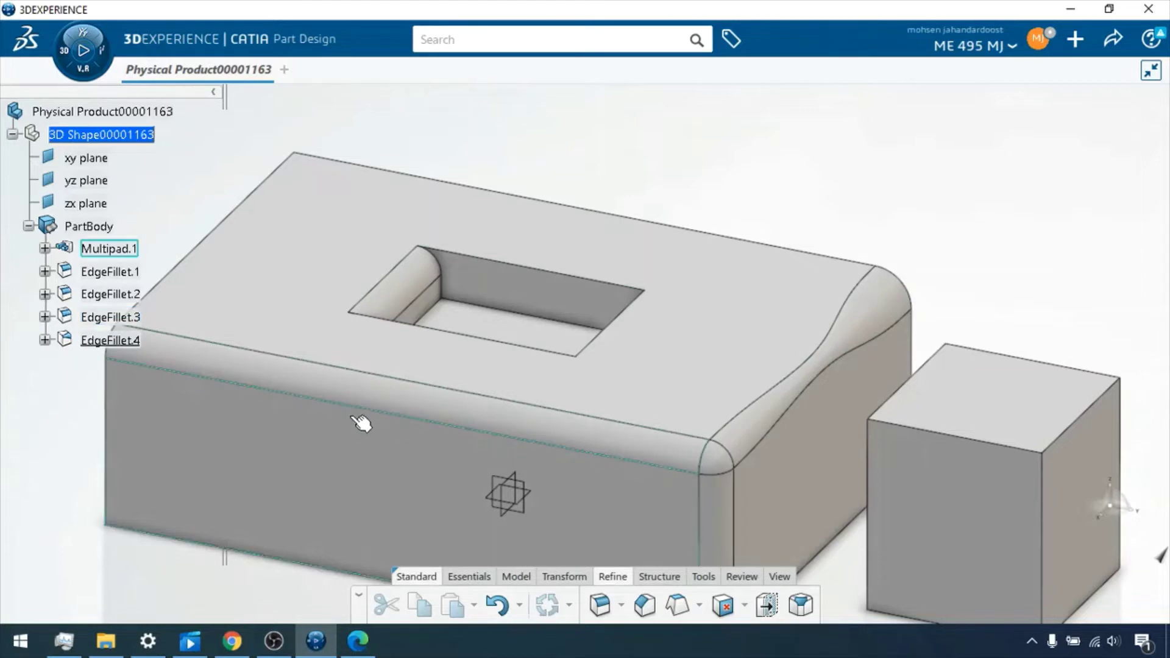
pyautogui.rightClick(108, 315)
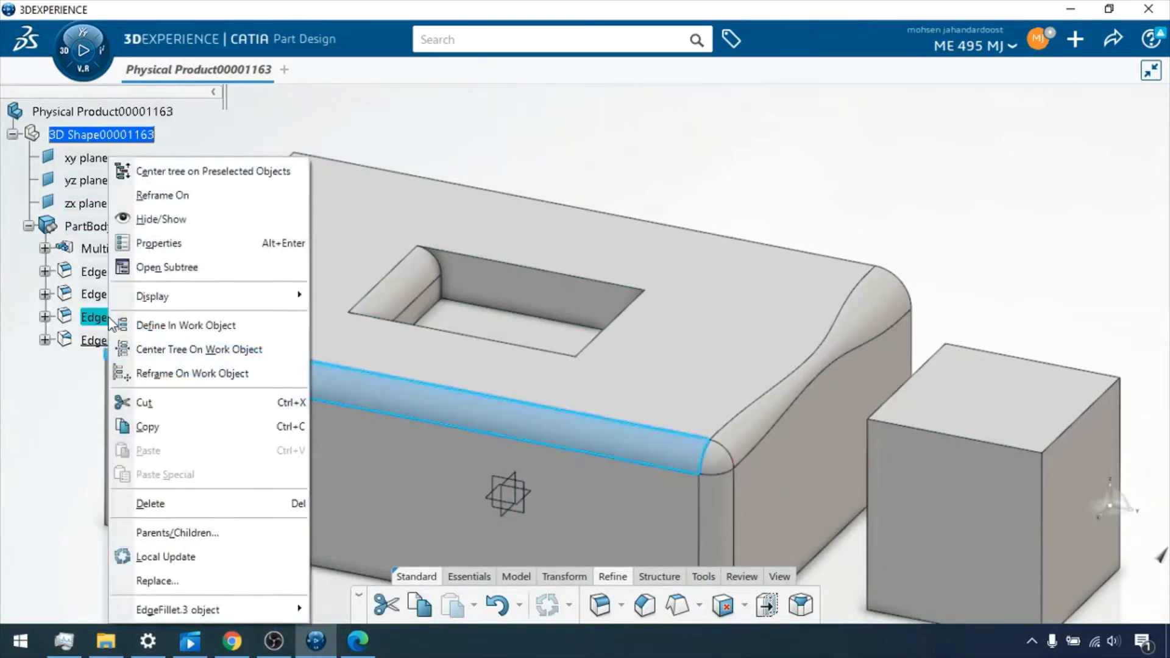
pyautogui.moveTo(183, 610)
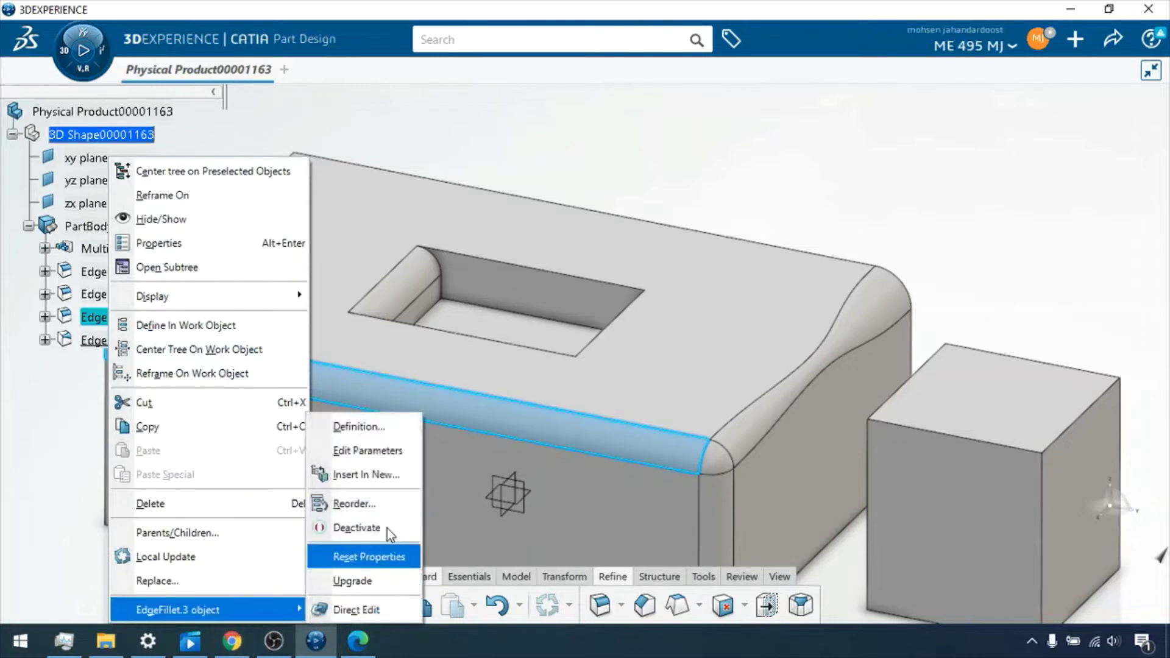
pyautogui.click(373, 423)
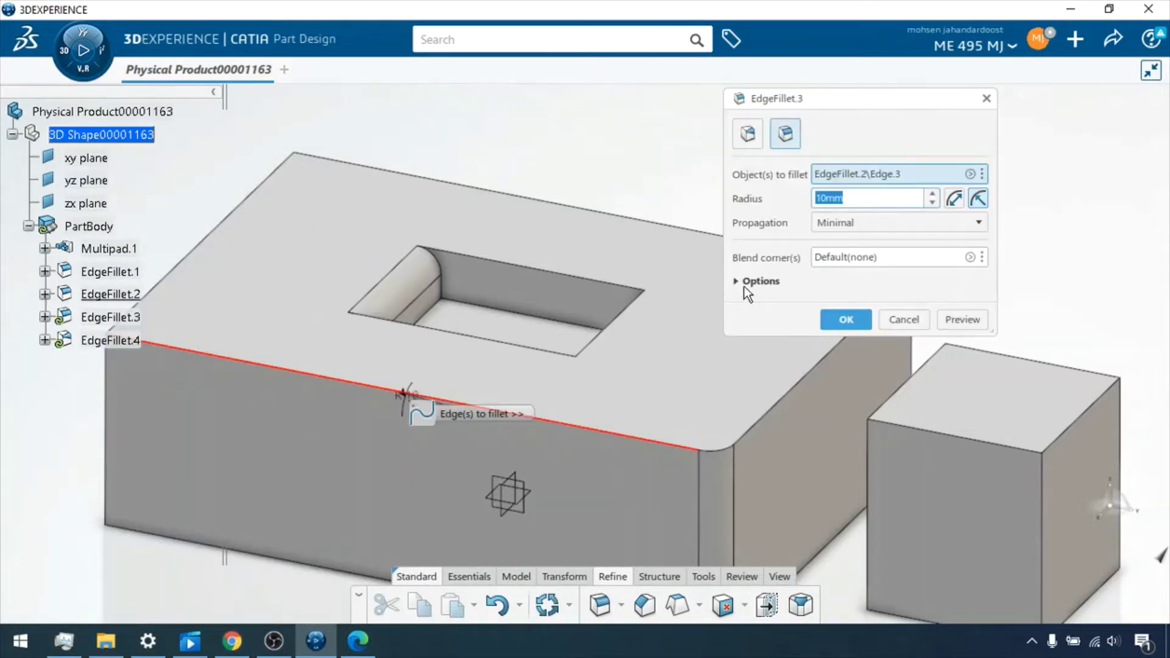
pyautogui.click(733, 281)
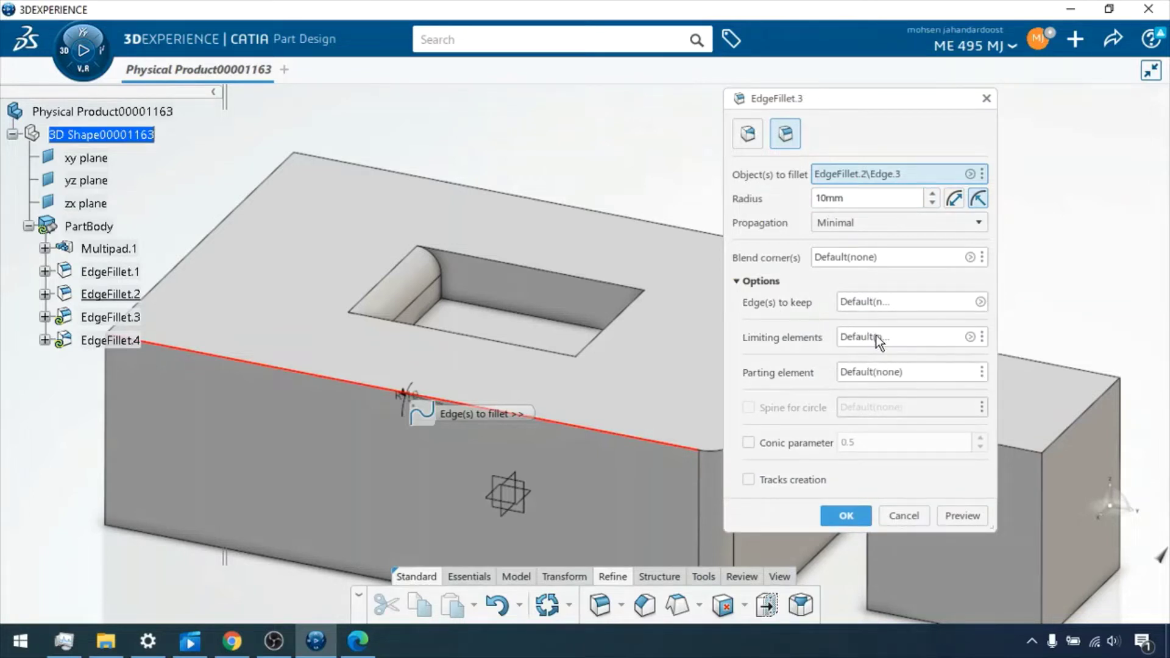
# Step: Limit the front edge fillet with the zx plane as limiting element, preview it and apply the change
pyautogui.click(876, 339)
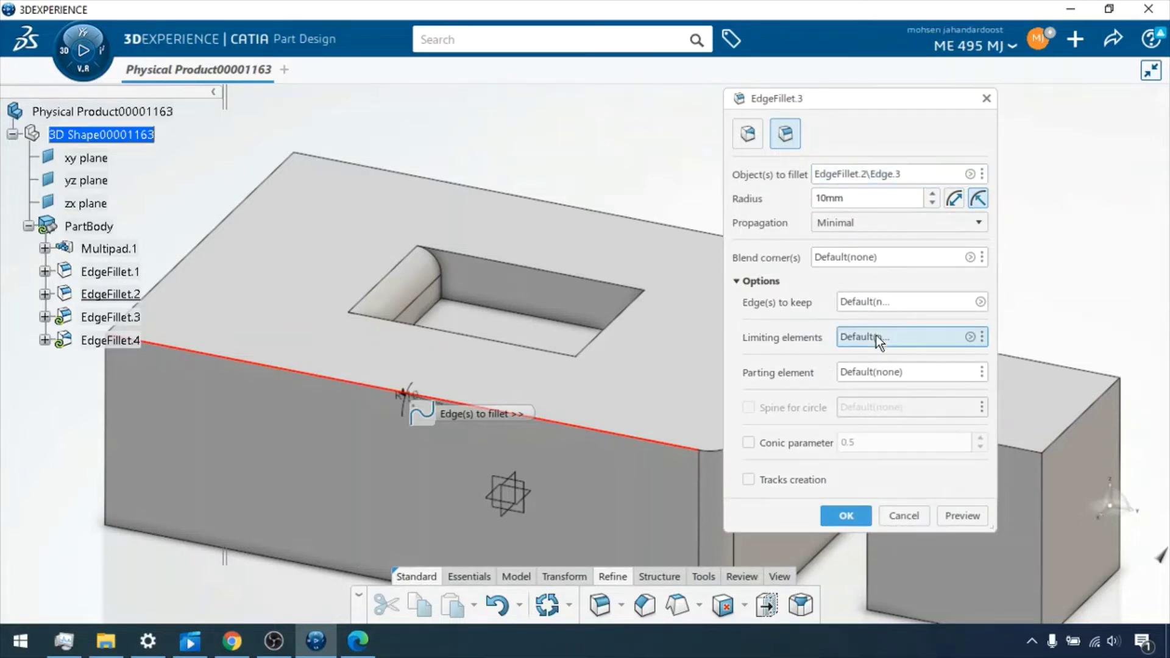
pyautogui.click(972, 337)
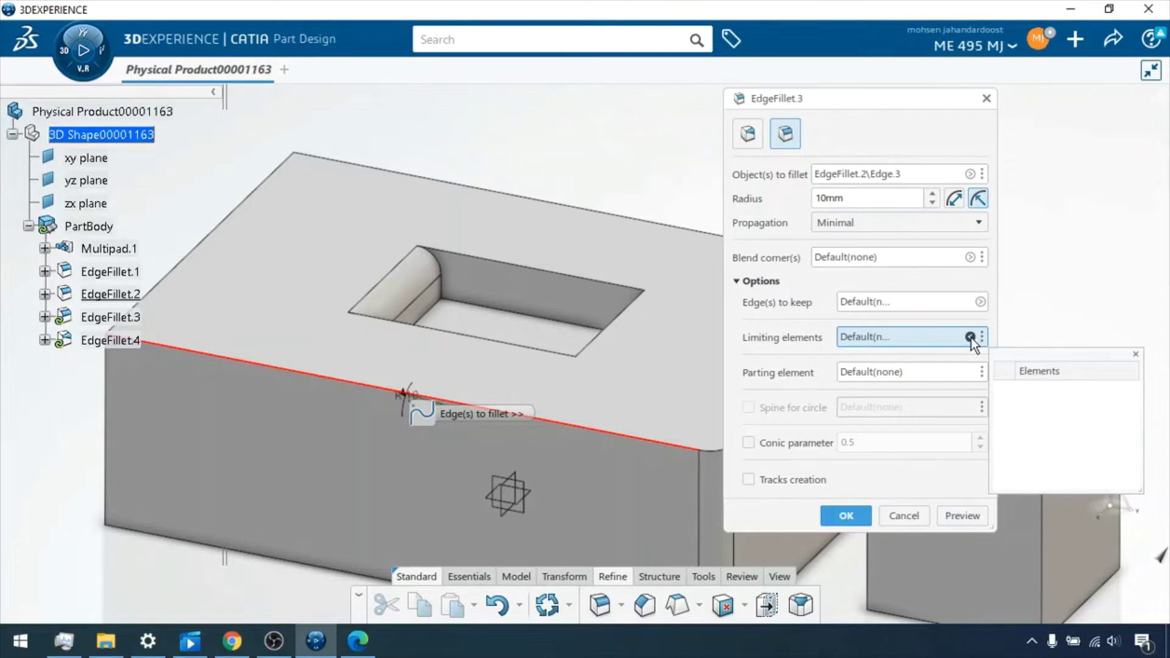
pyautogui.click(970, 338)
pyautogui.click(984, 339)
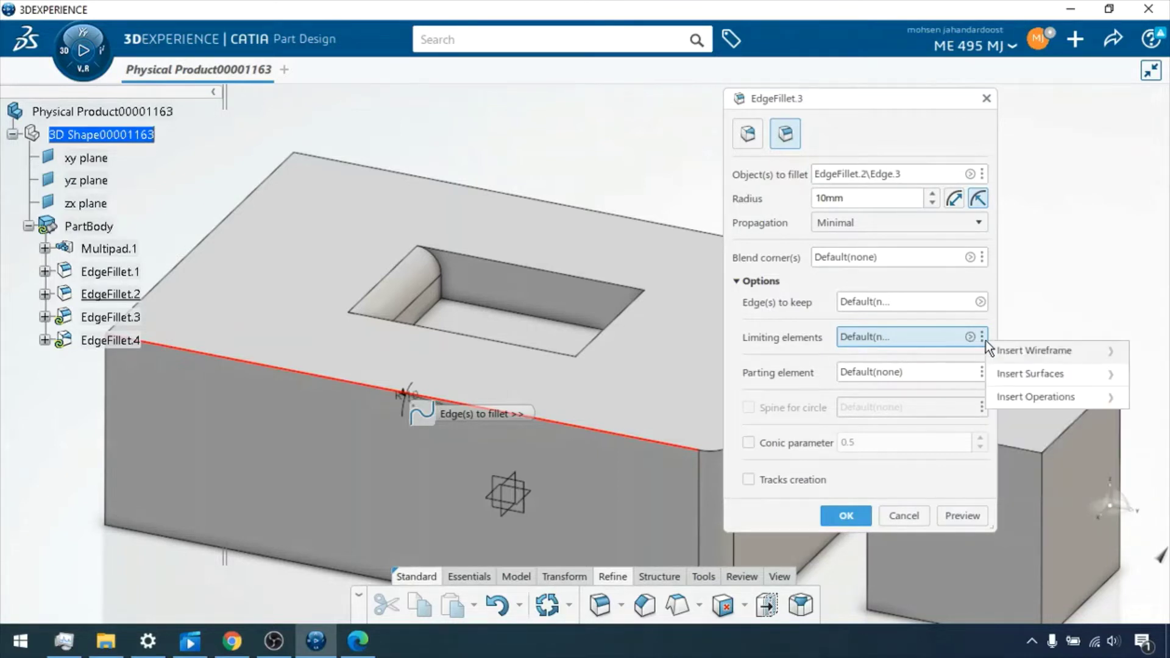
pyautogui.moveTo(1025, 358)
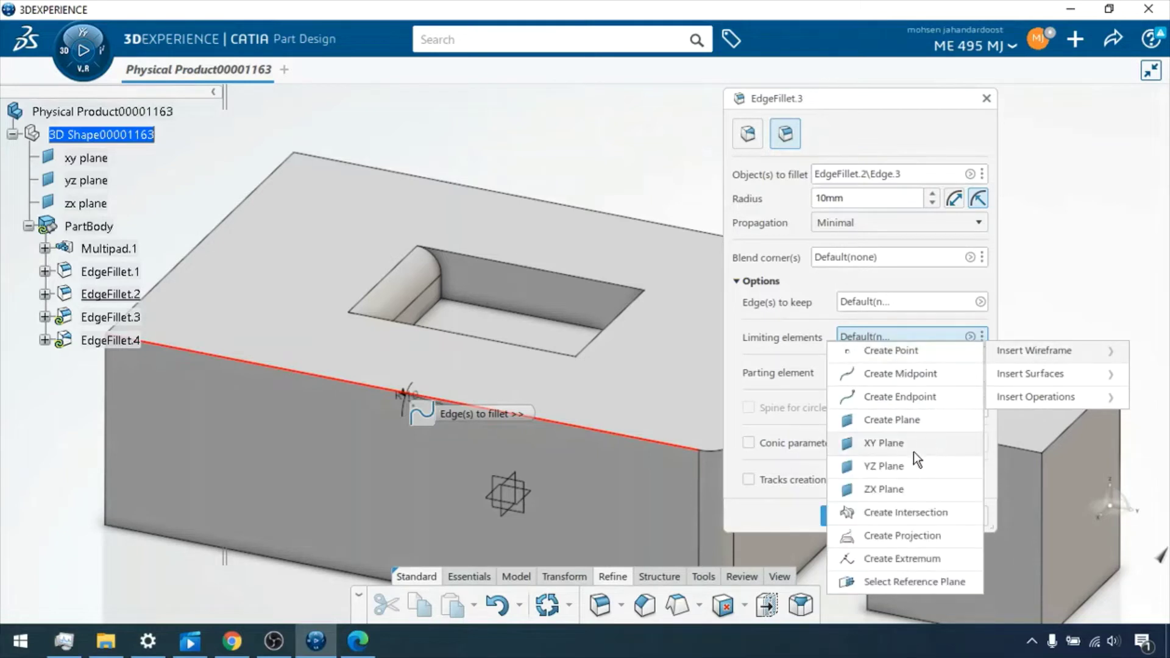
pyautogui.click(905, 486)
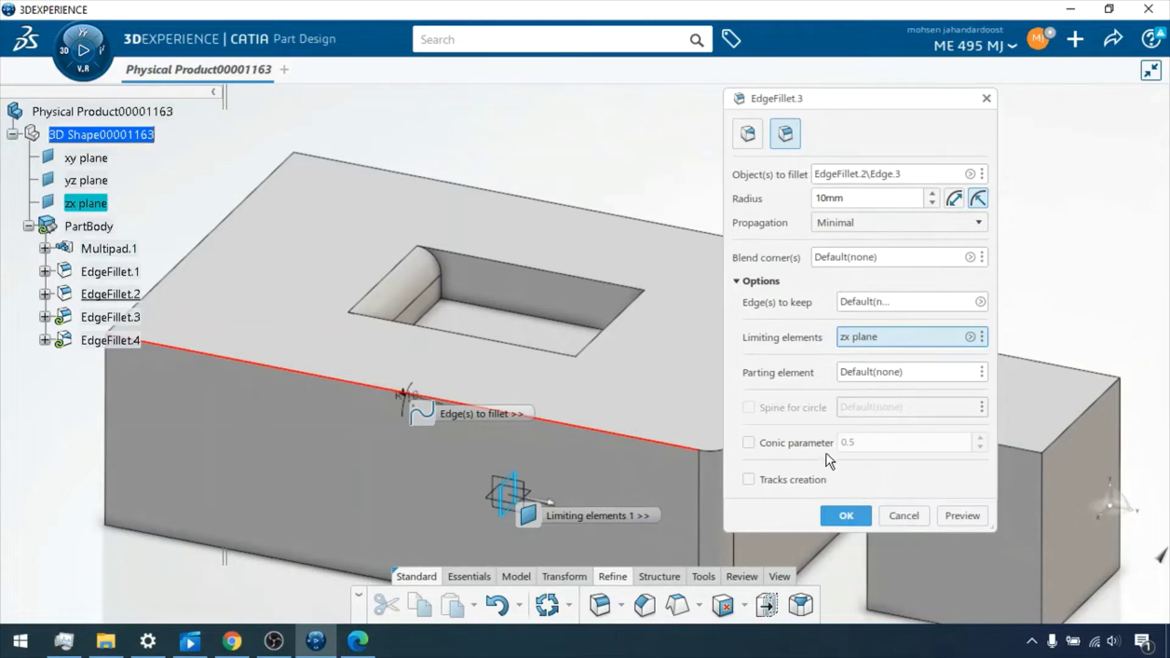
pyautogui.click(959, 519)
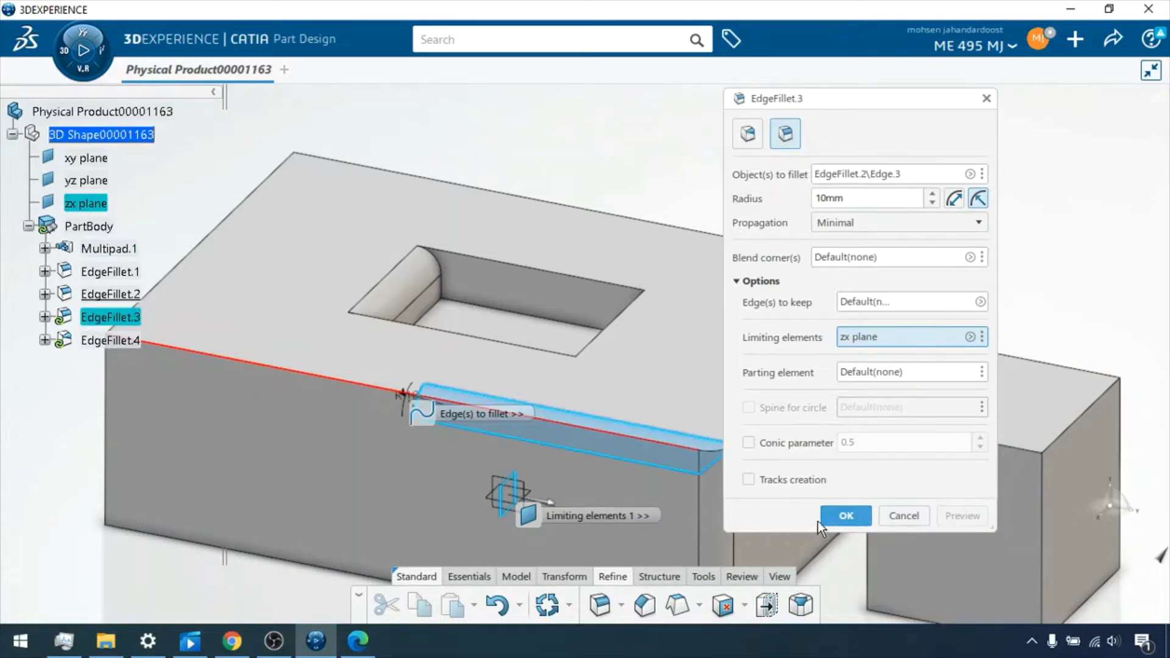
pyautogui.click(845, 517)
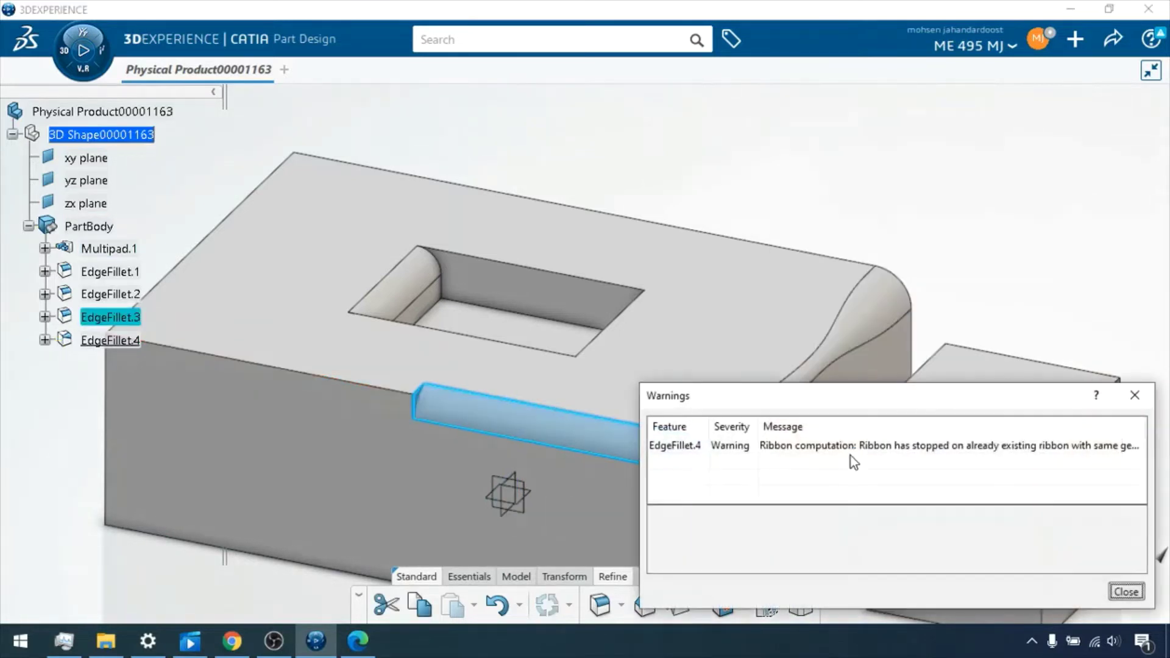
pyautogui.click(1127, 593)
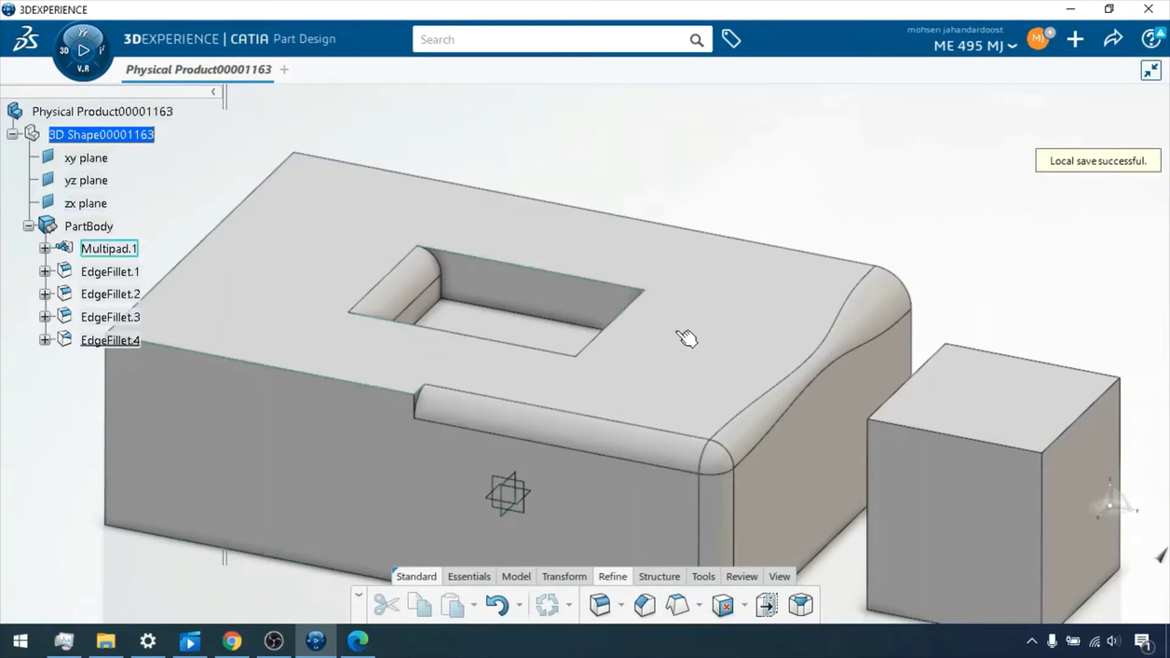
# Step: Start a sketch on the large block's top face and draw a circle of about 14 mm radius behind the pocket
pyautogui.moveTo(893, 261)
pyautogui.mouseDown(button='middle')
pyautogui.moveTo(867, 237)
pyautogui.moveTo(870, 282)
pyautogui.moveTo(873, 272)
pyautogui.mouseUp(button='middle')
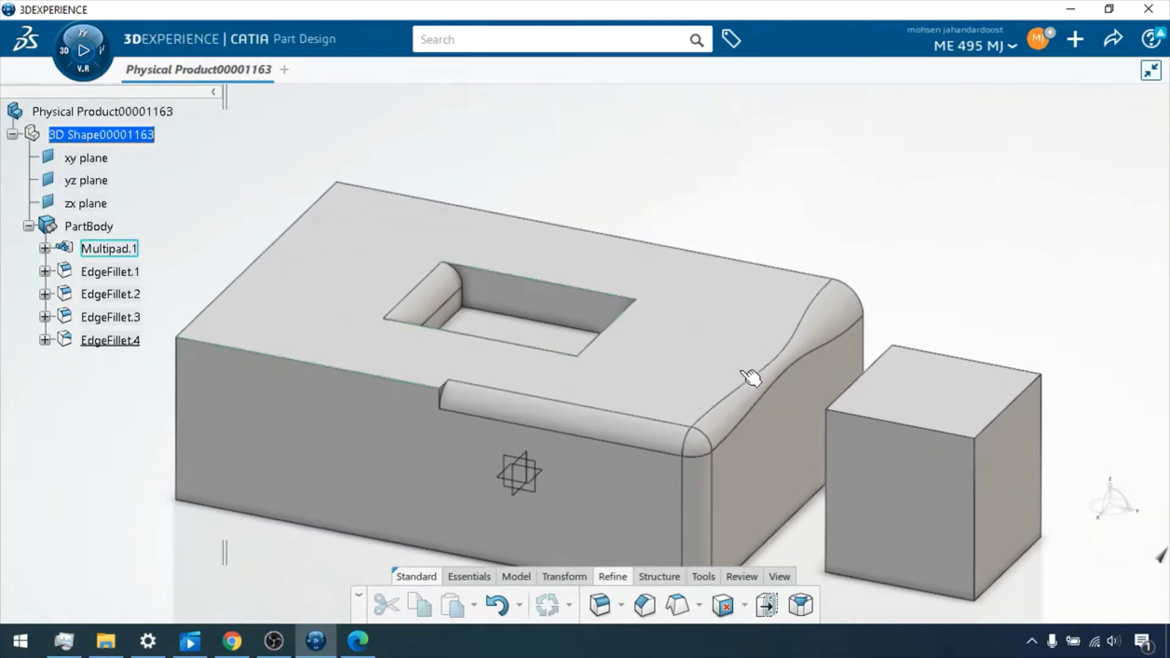
pyautogui.click(335, 305)
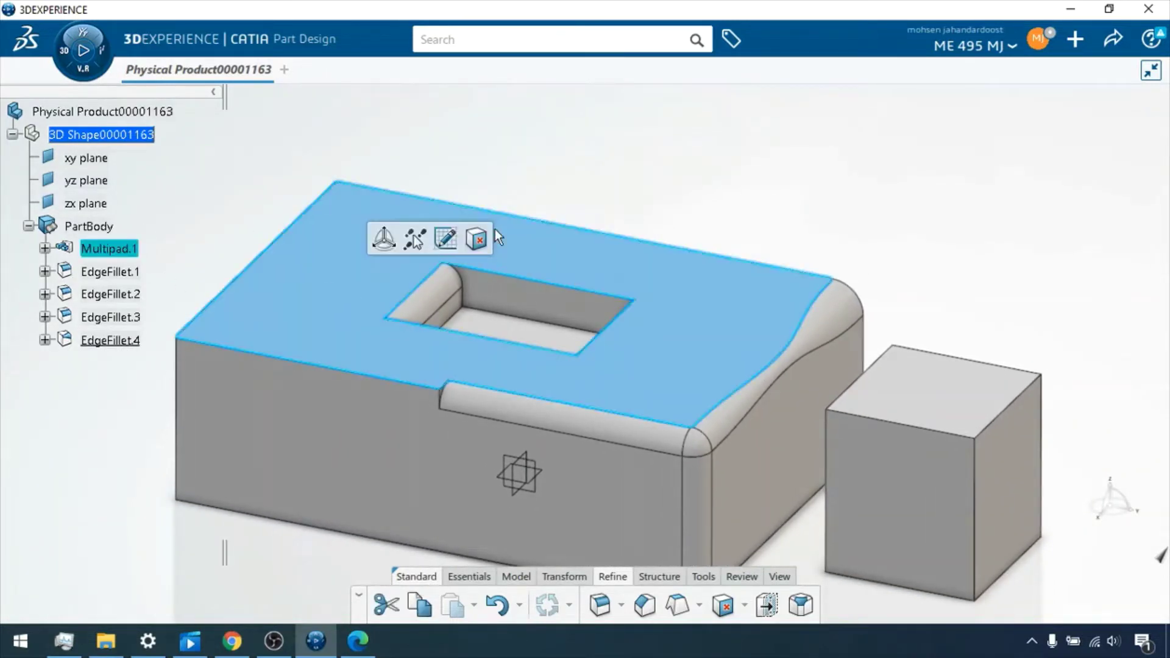
pyautogui.click(444, 241)
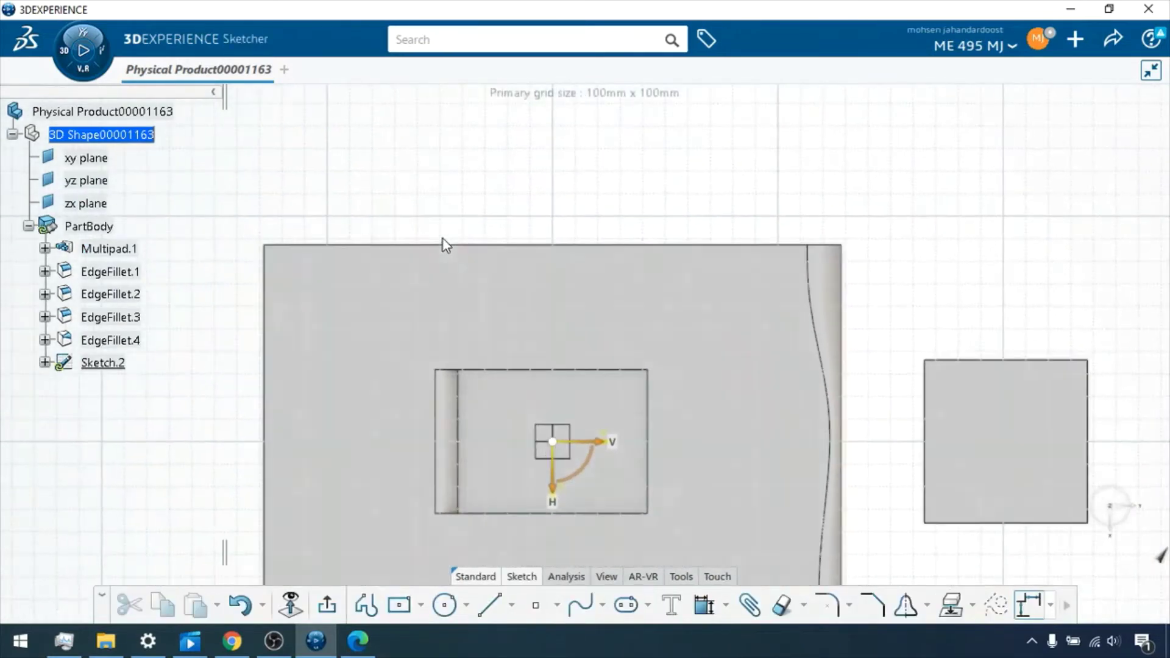
pyautogui.click(452, 603)
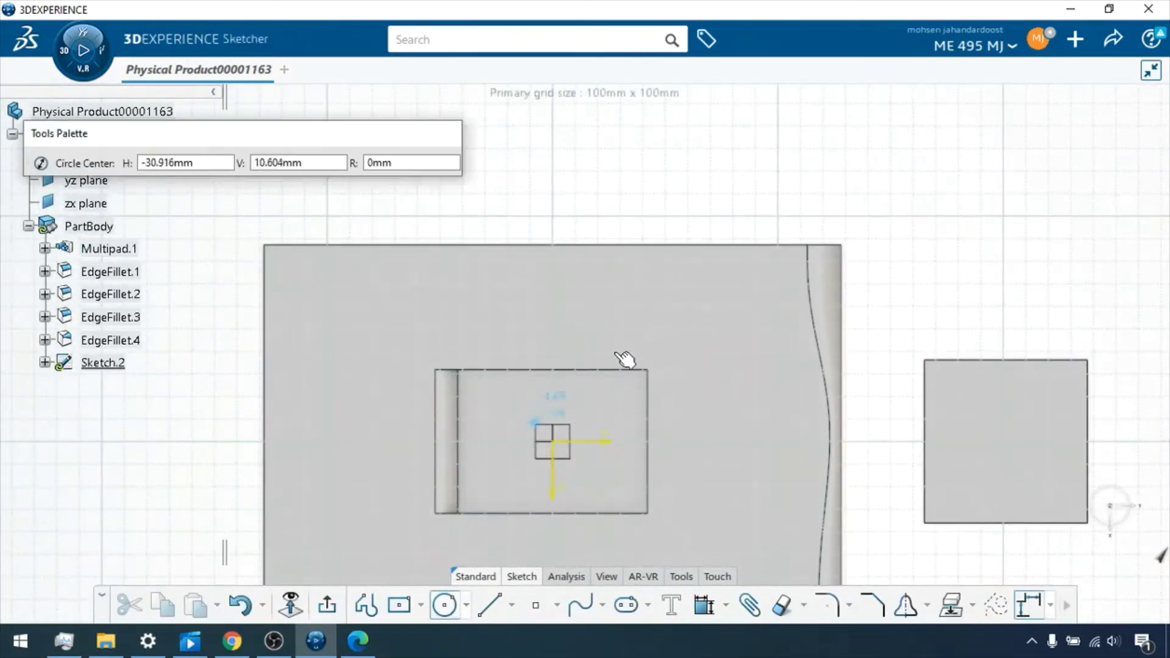
pyautogui.click(662, 295)
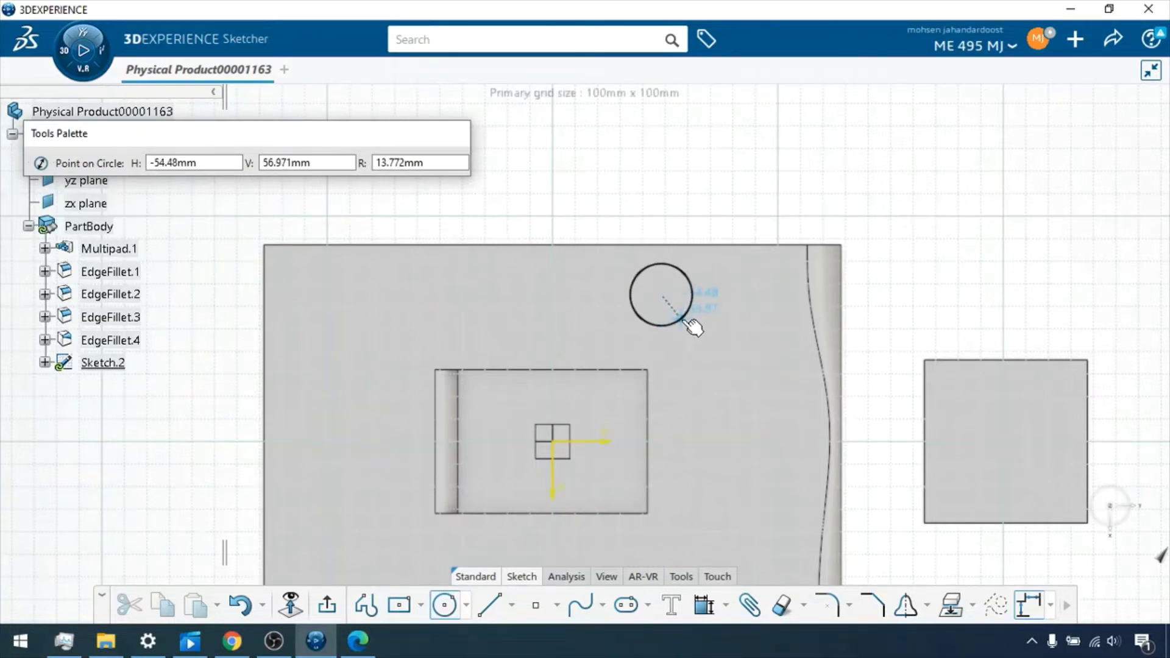
pyautogui.click(684, 318)
# Step: Draw a small rectangle beside the circle behind the pocket and finish the sketch
pyautogui.click(399, 605)
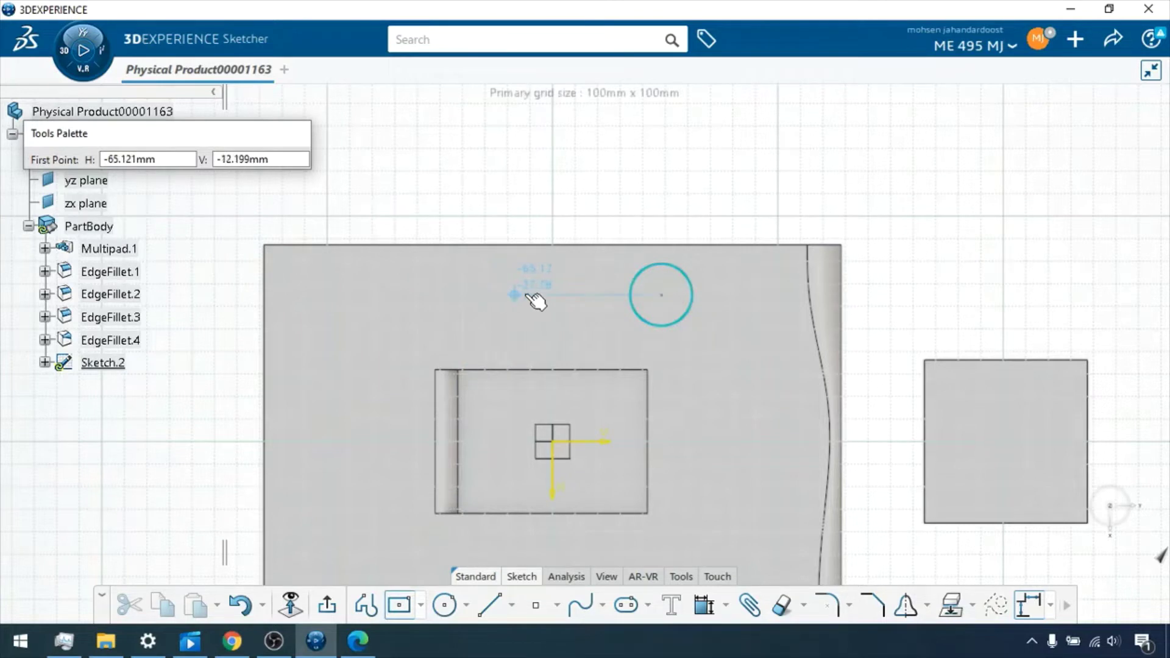
pyautogui.click(525, 295)
pyautogui.click(591, 328)
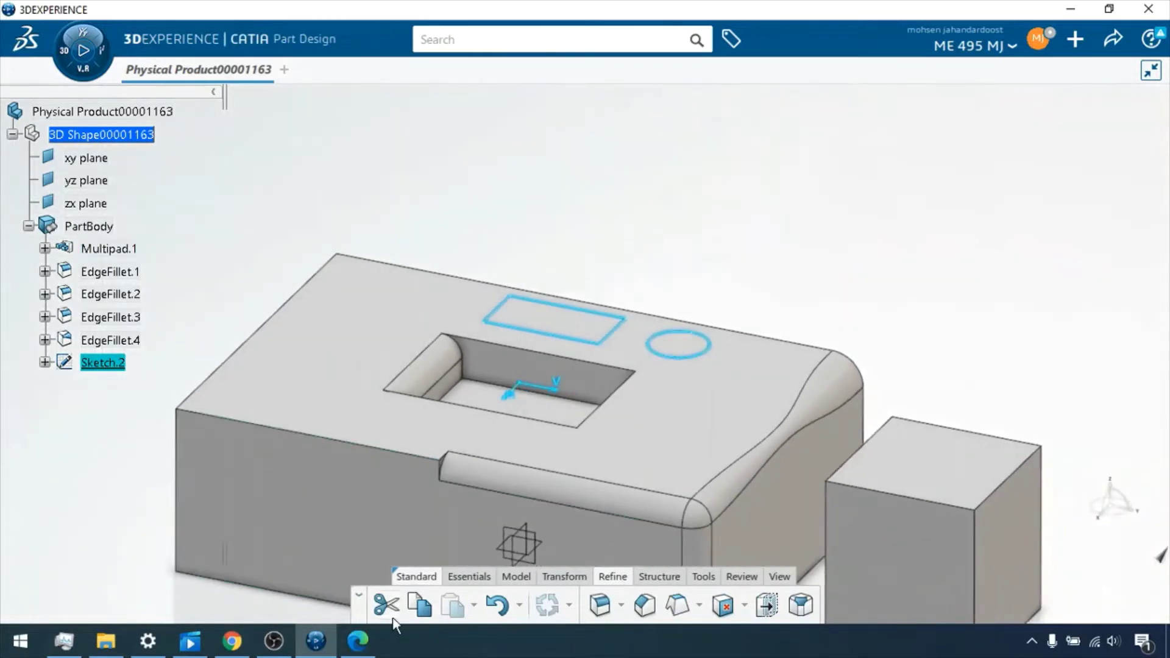
# Step: Pad the rectangle and circle sketch on the block's top face to a length of 5 mm
pyautogui.click(517, 578)
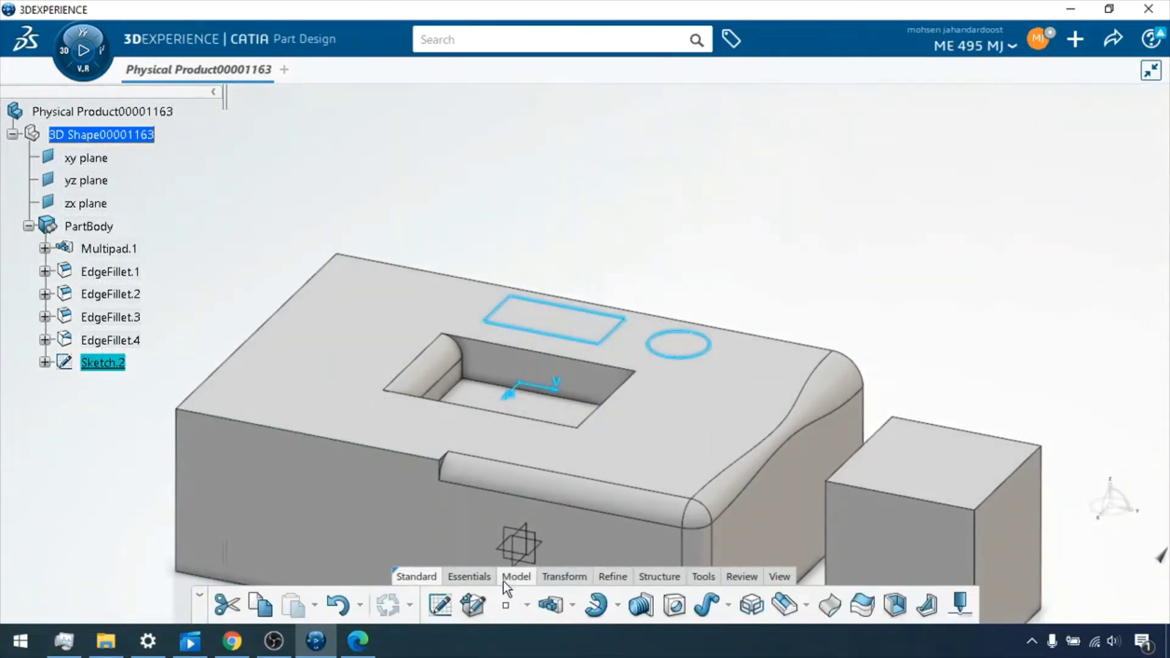
pyautogui.click(572, 604)
pyautogui.click(565, 411)
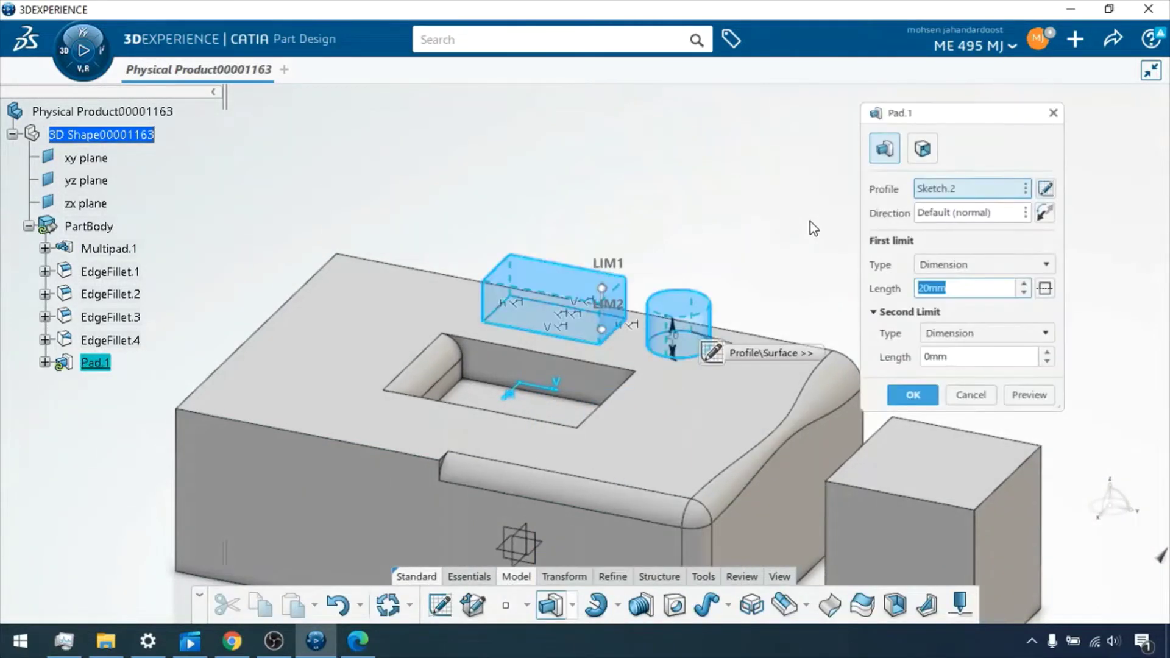
pyautogui.write('5')
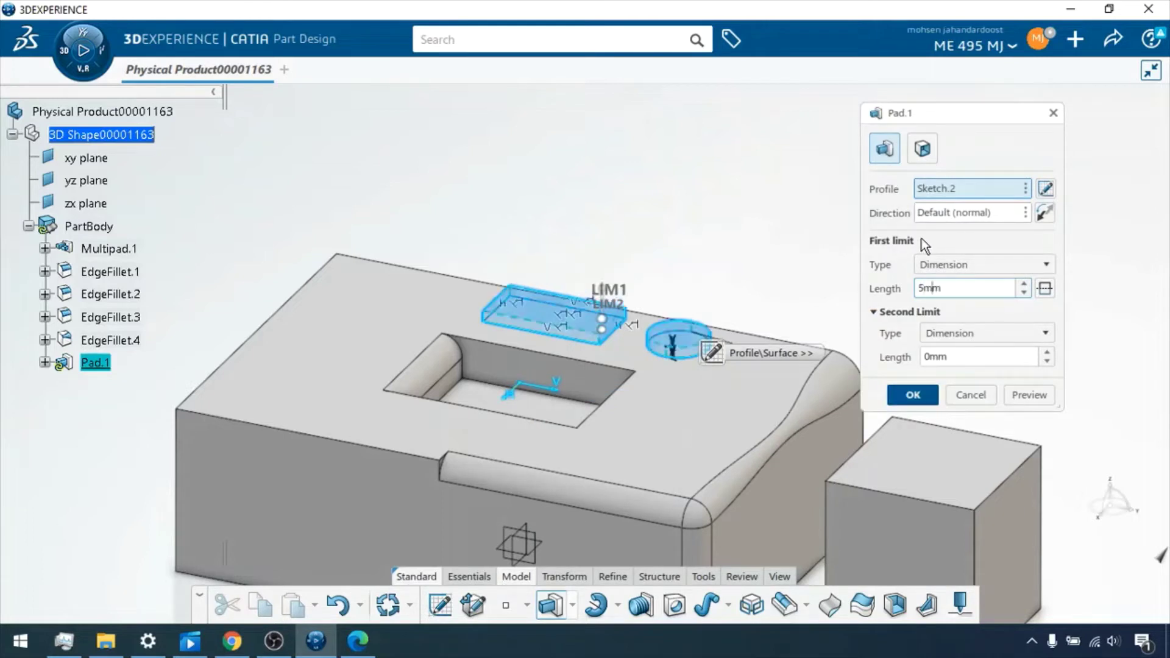
pyautogui.press('Return')
pyautogui.click(836, 204)
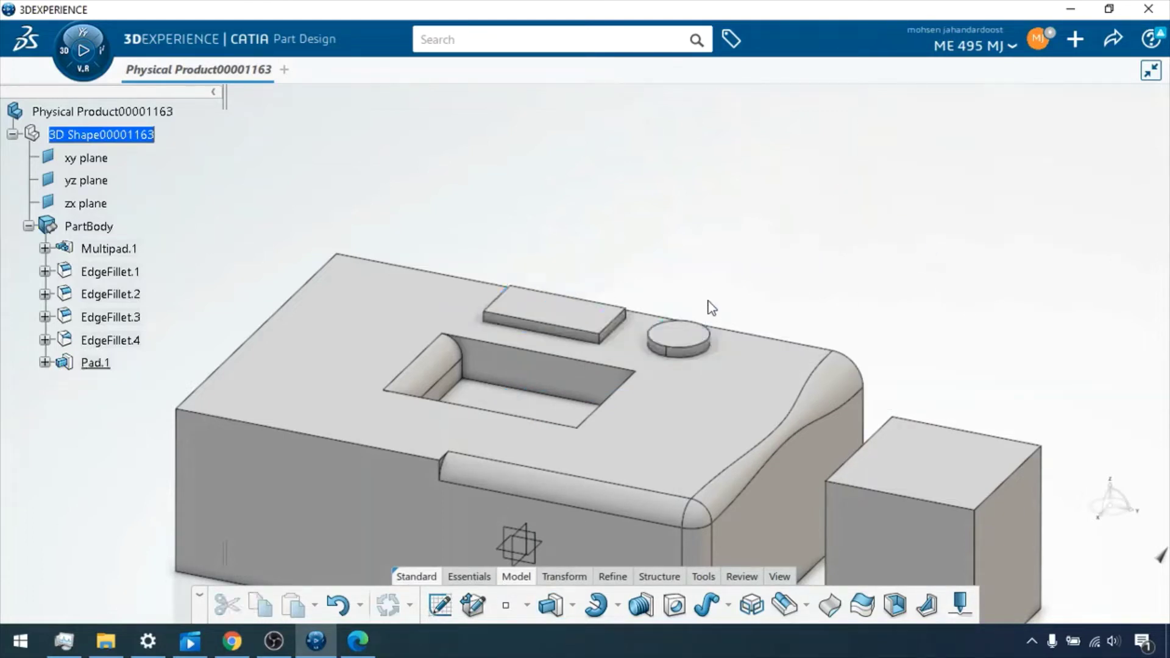
# Step: Start an edge fillet on the round pad's circular base edge and try to preview it with a 10 mm radius
pyautogui.click(616, 578)
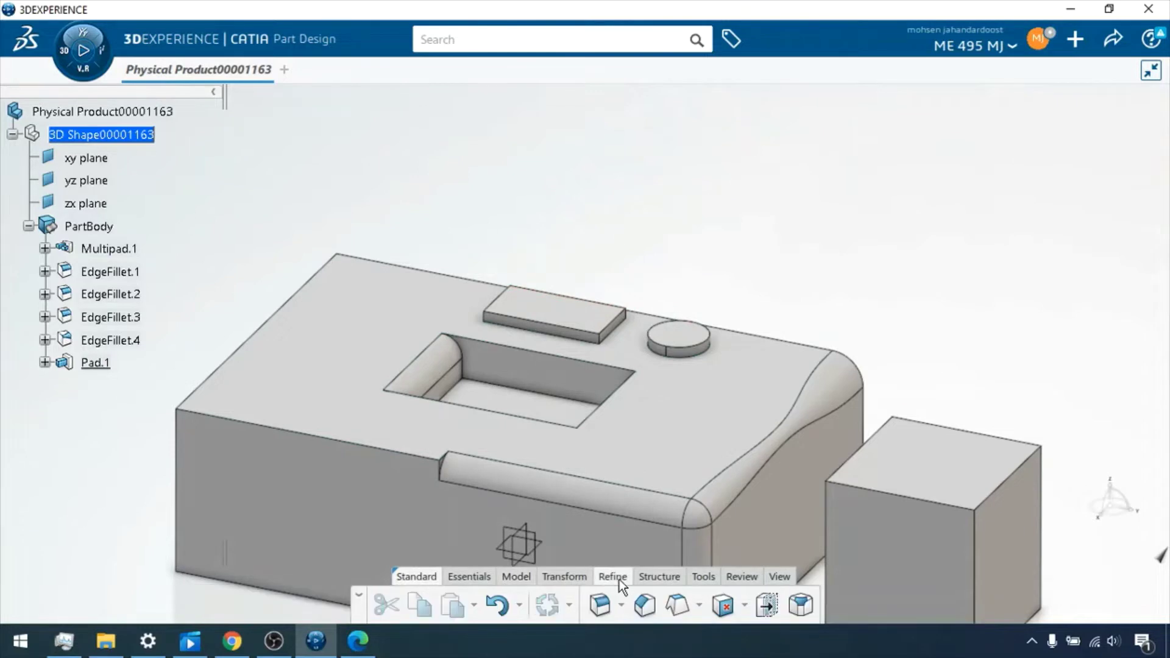
pyautogui.moveTo(595, 272); pyautogui.dragTo(587, 185, button='middle')
pyautogui.scroll(2, 665, 210)
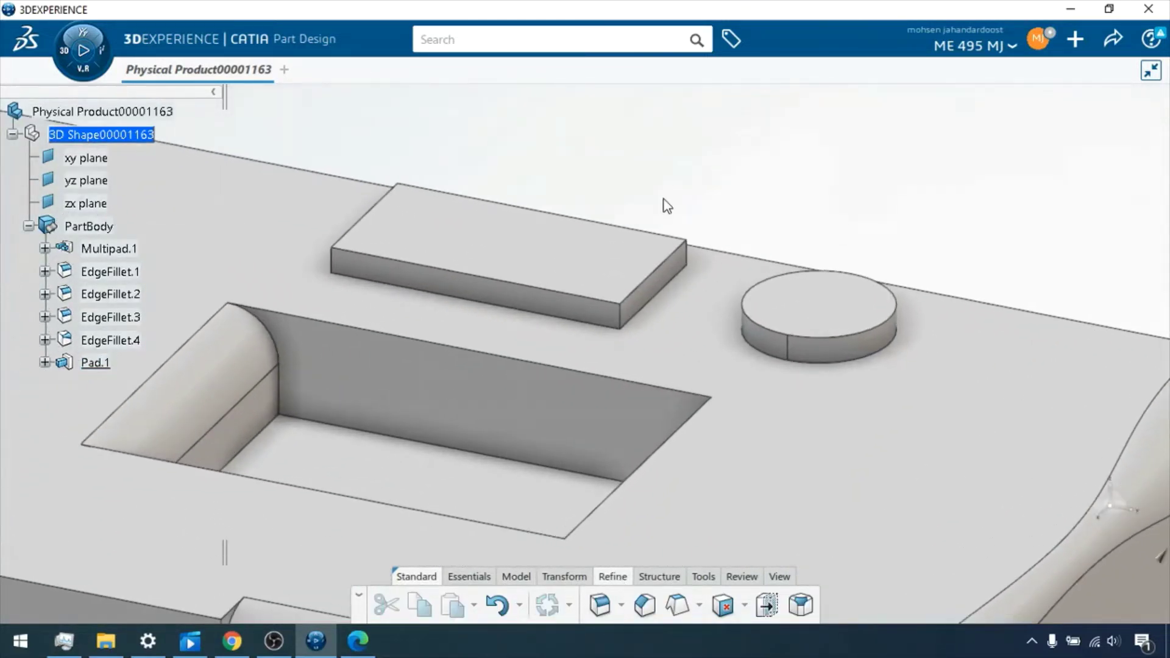
pyautogui.click(662, 302)
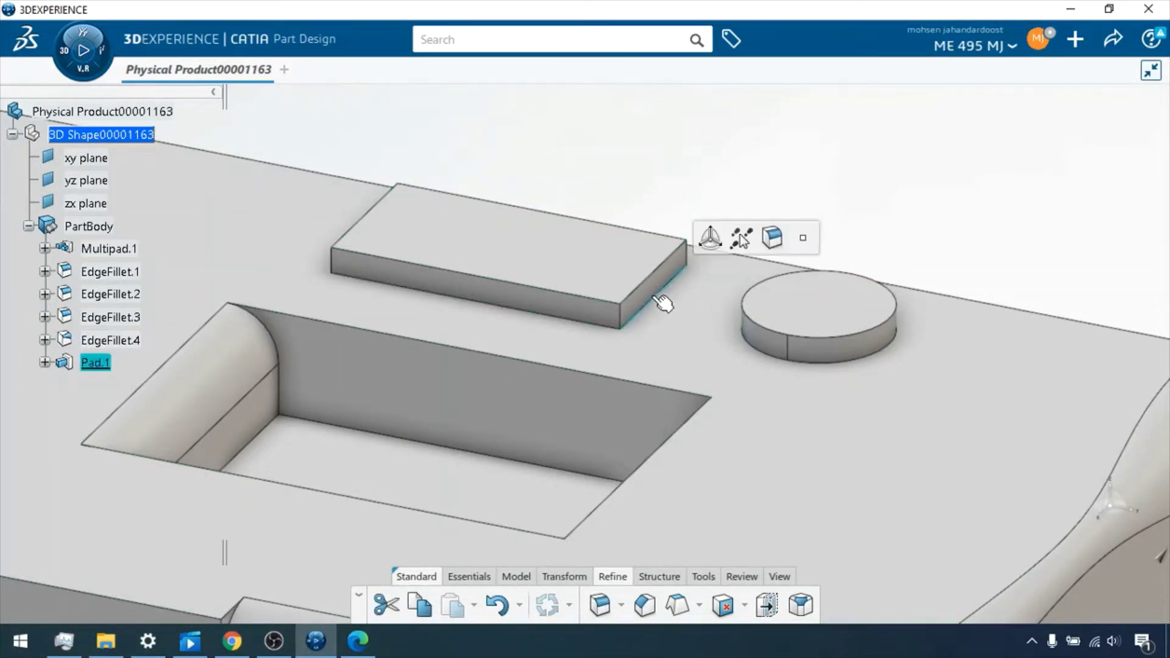
pyautogui.click(963, 204)
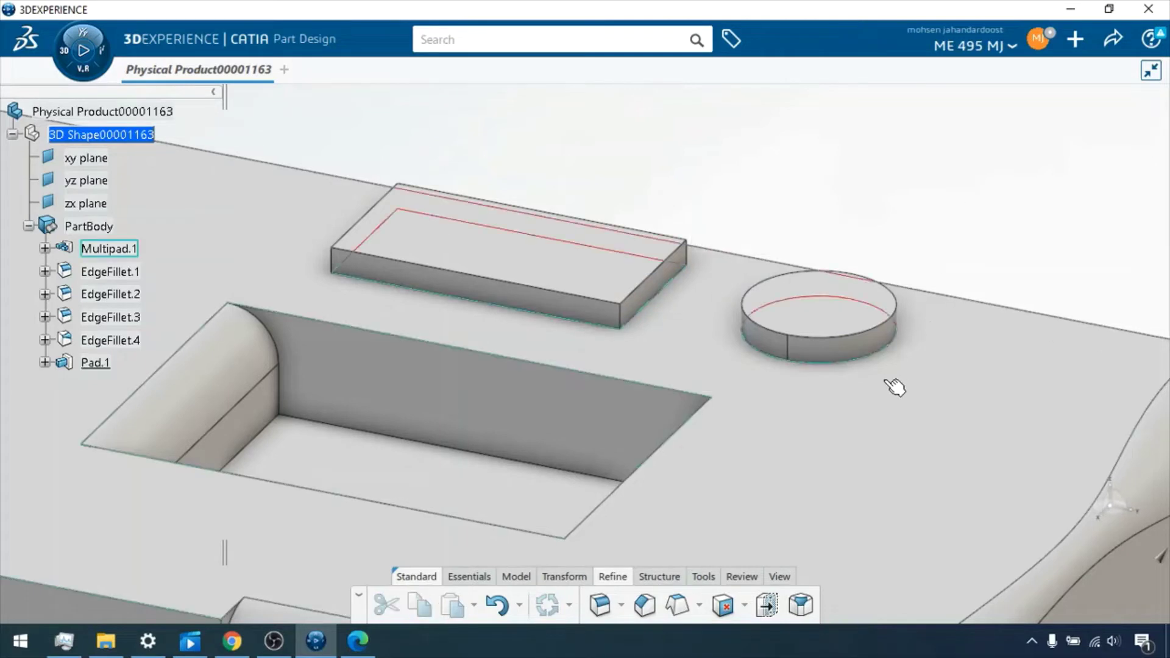
pyautogui.click(849, 368)
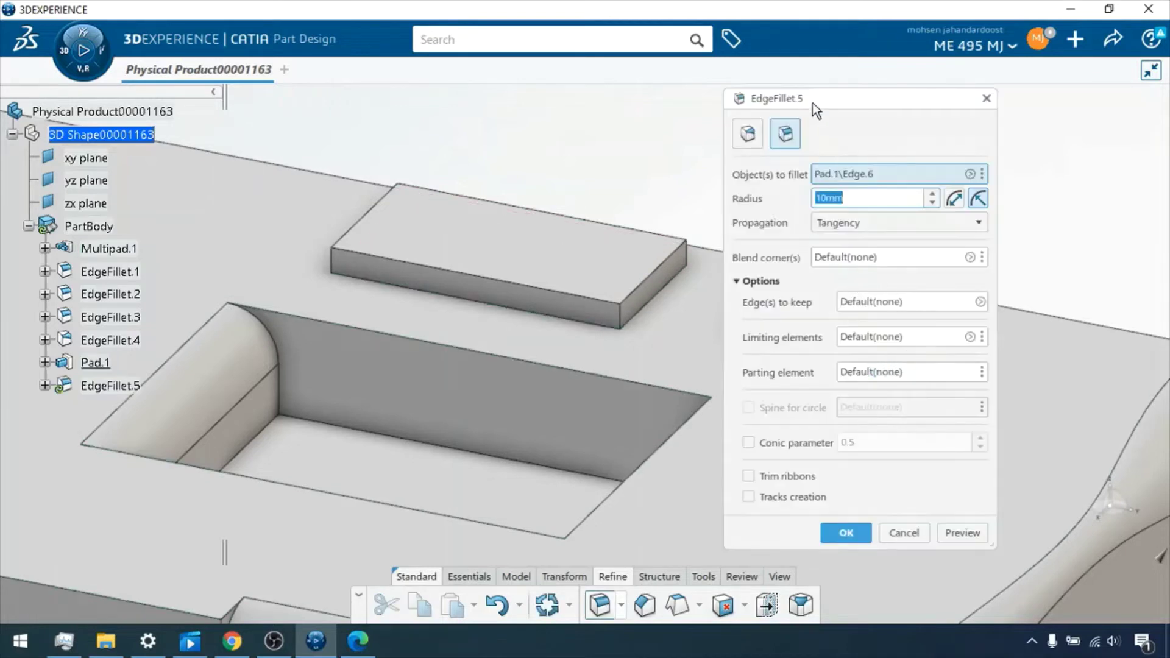
pyautogui.moveTo(813, 103); pyautogui.dragTo(423, 101)
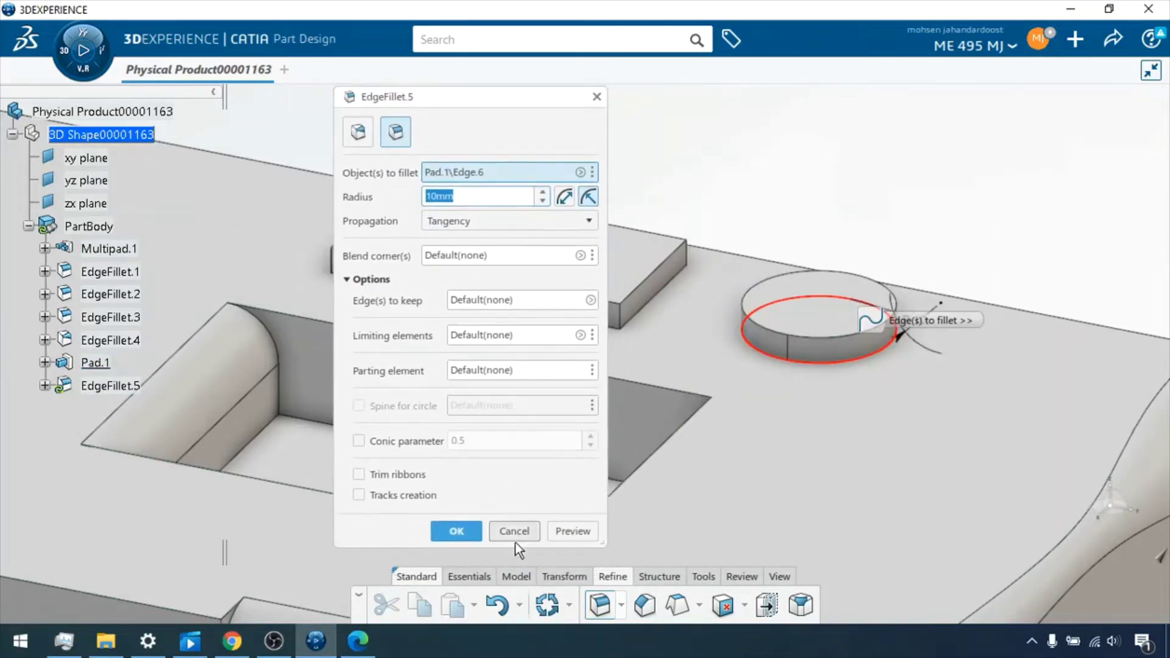
pyautogui.click(559, 532)
pyautogui.click(677, 385)
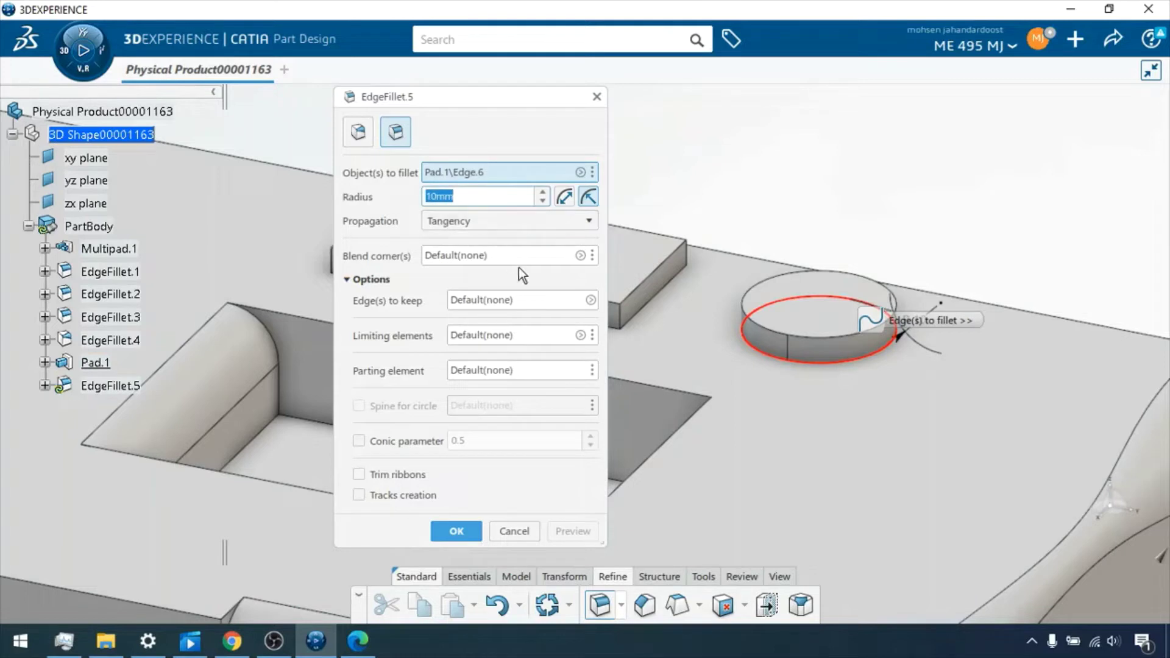
# Step: Set the radius of the round pad's base fillet to 5 mm and preview it
pyautogui.write('5')
pyautogui.press('Return')
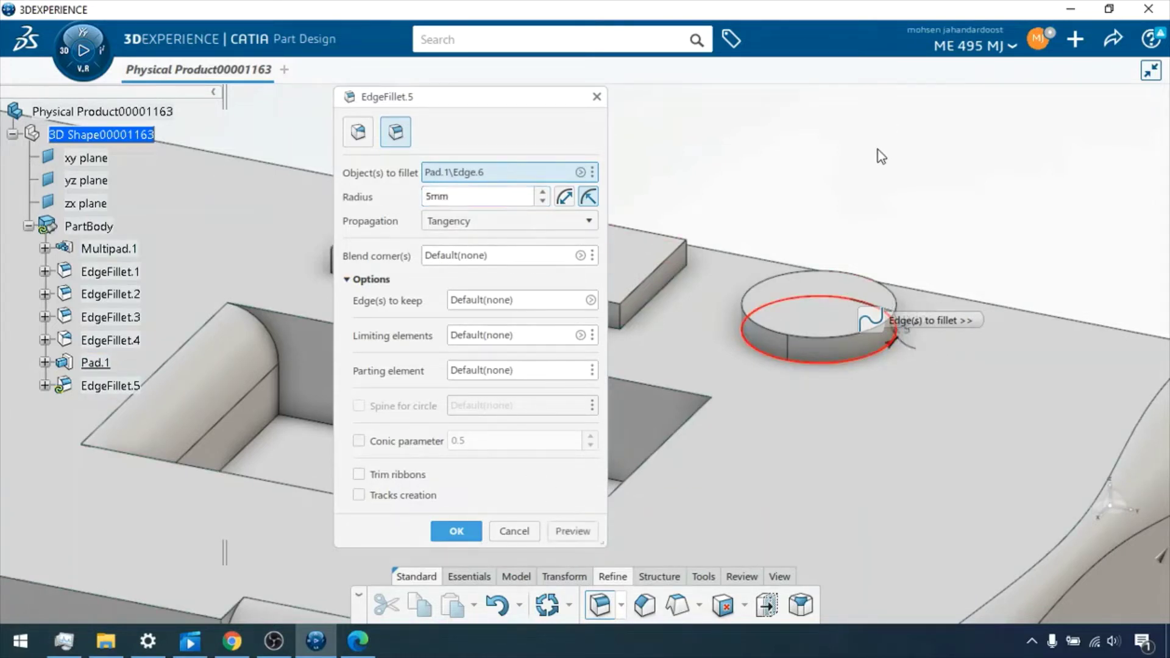
pyautogui.click(573, 532)
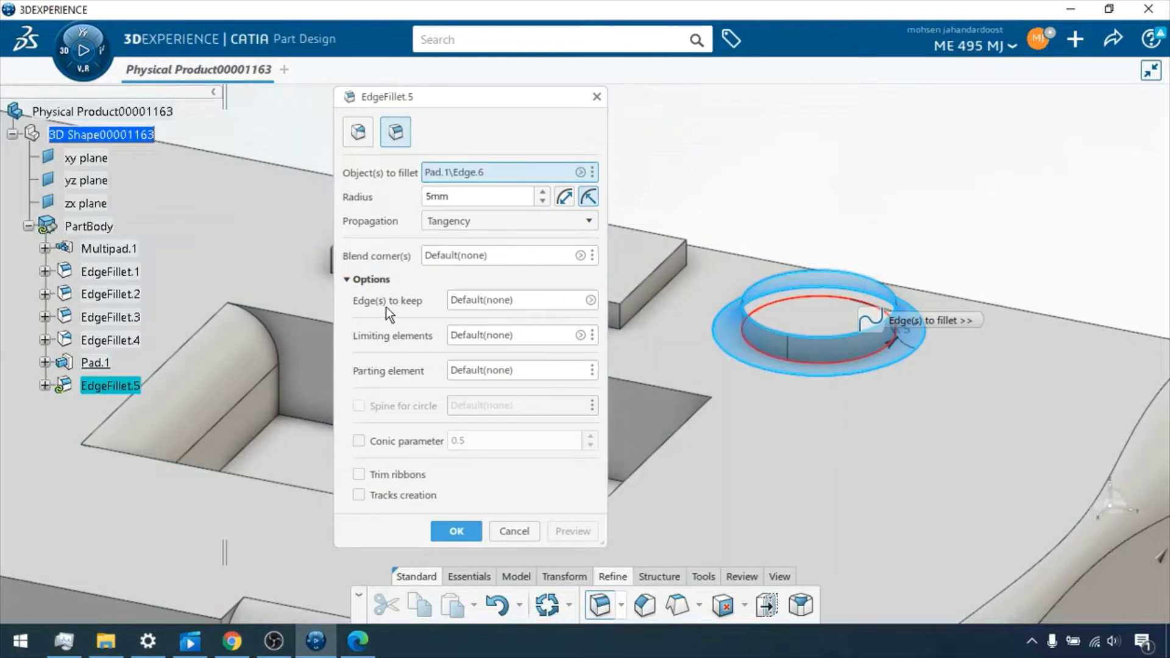
# Step: Assign the round pad's top circular edge as the edge to keep and apply the fillet
pyautogui.click(521, 301)
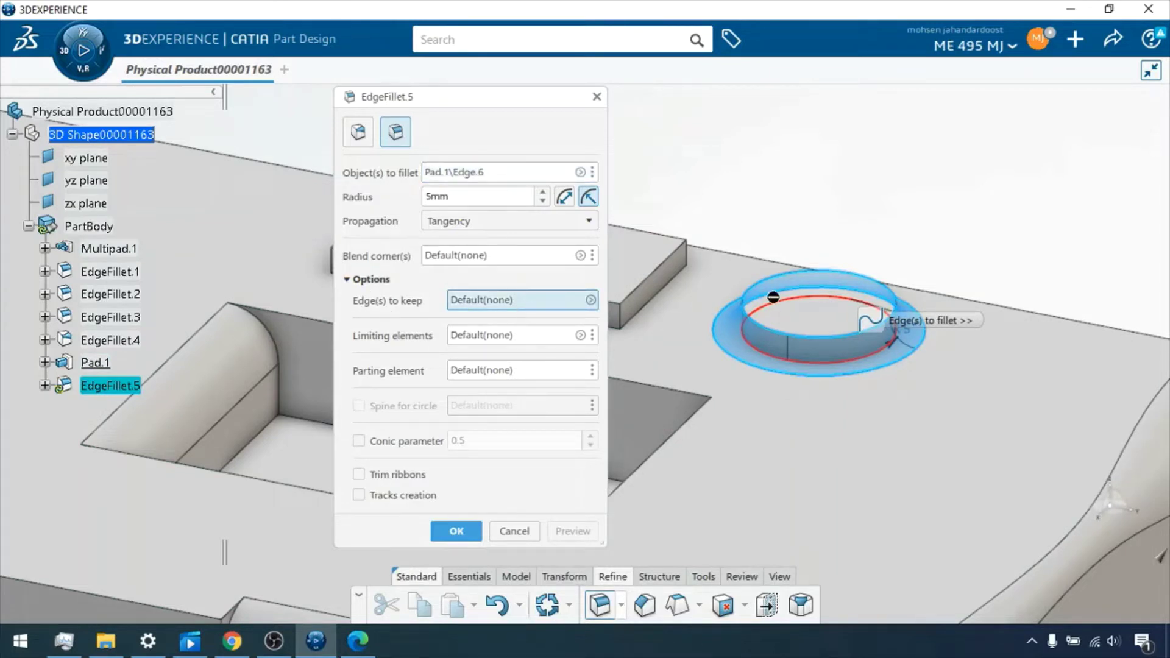
pyautogui.click(773, 342)
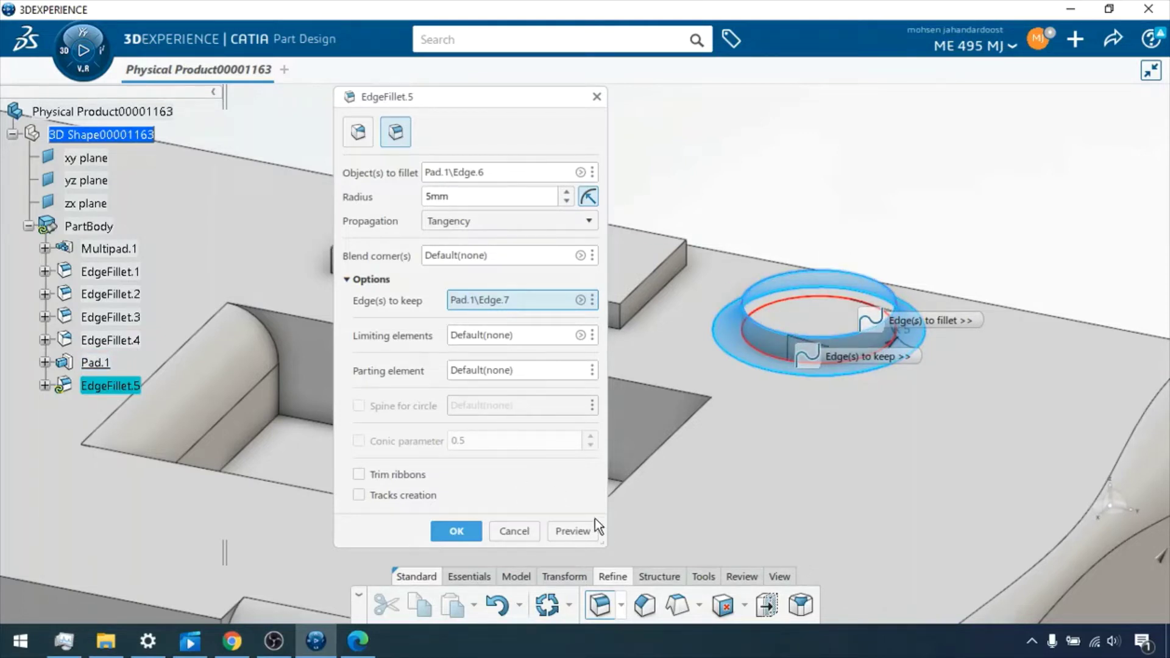
pyautogui.click(457, 531)
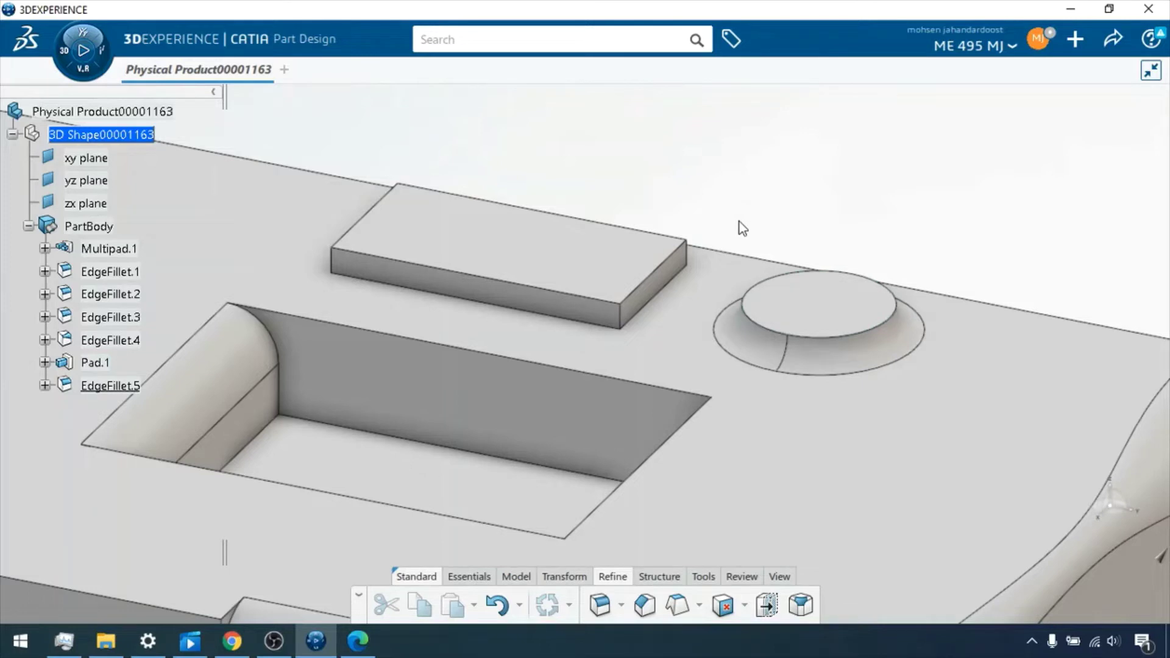
pyautogui.click(674, 298)
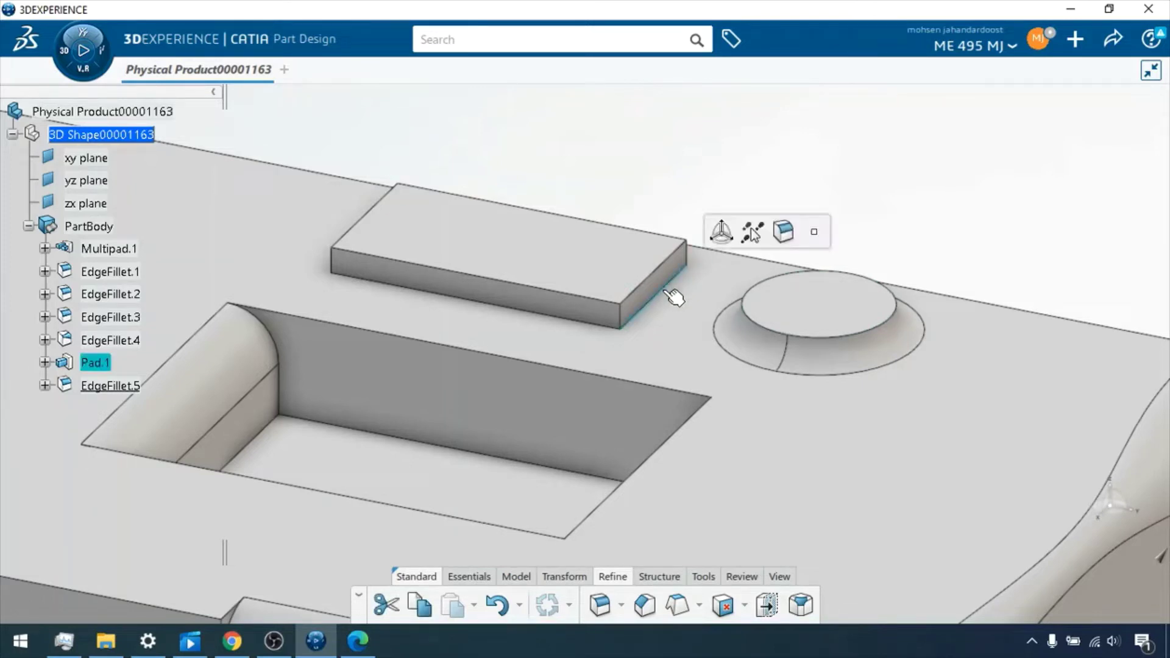
pyautogui.click(645, 604)
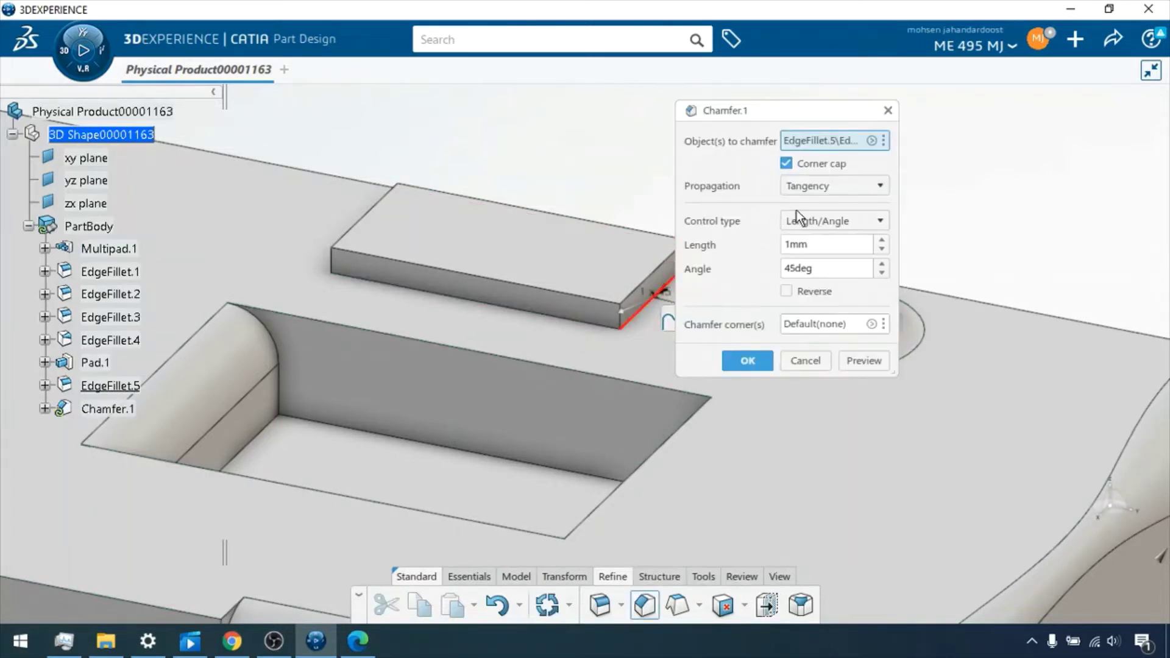
pyautogui.moveTo(740, 113); pyautogui.dragTo(891, 116)
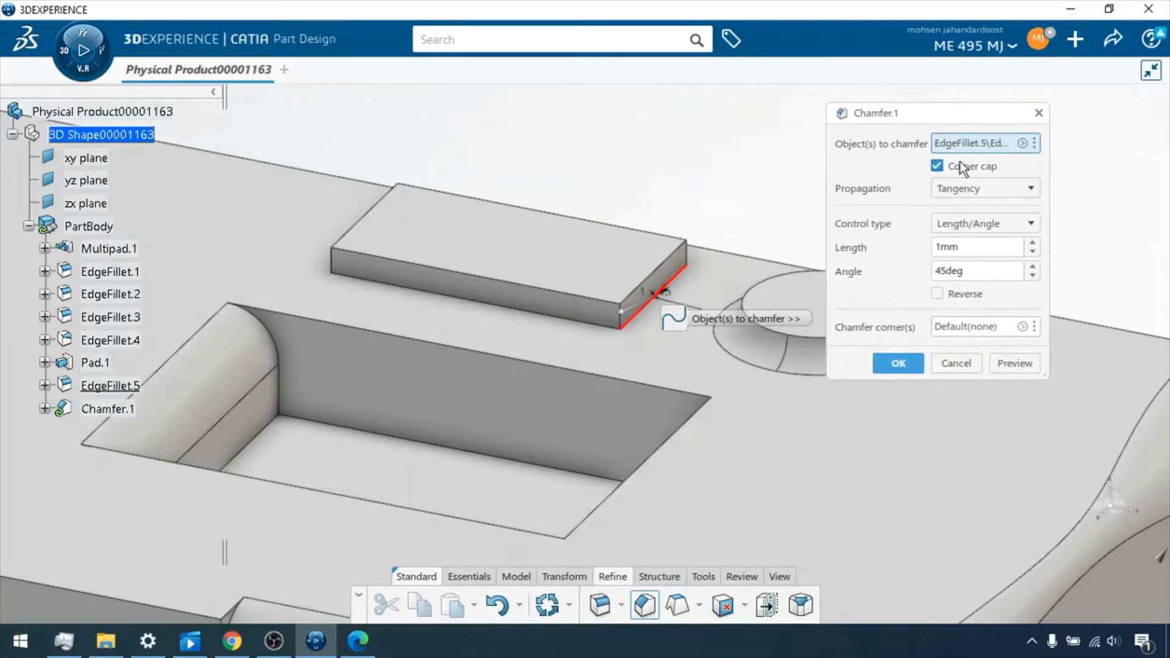
pyautogui.click(1037, 116)
pyautogui.click(1057, 102)
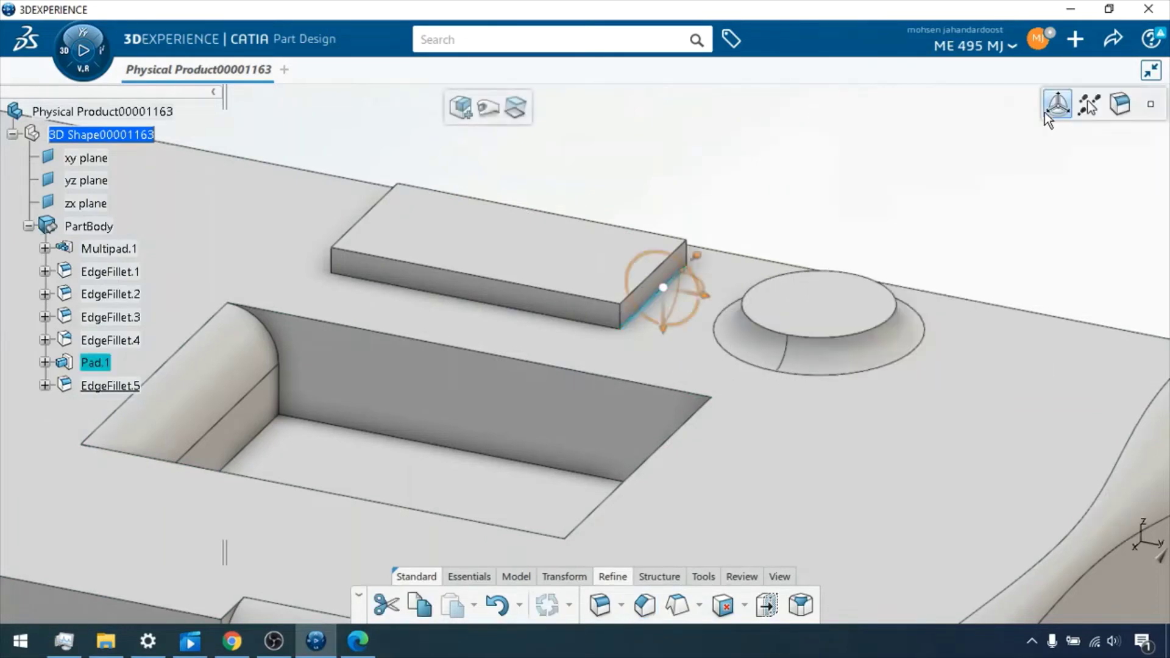
pyautogui.click(858, 148)
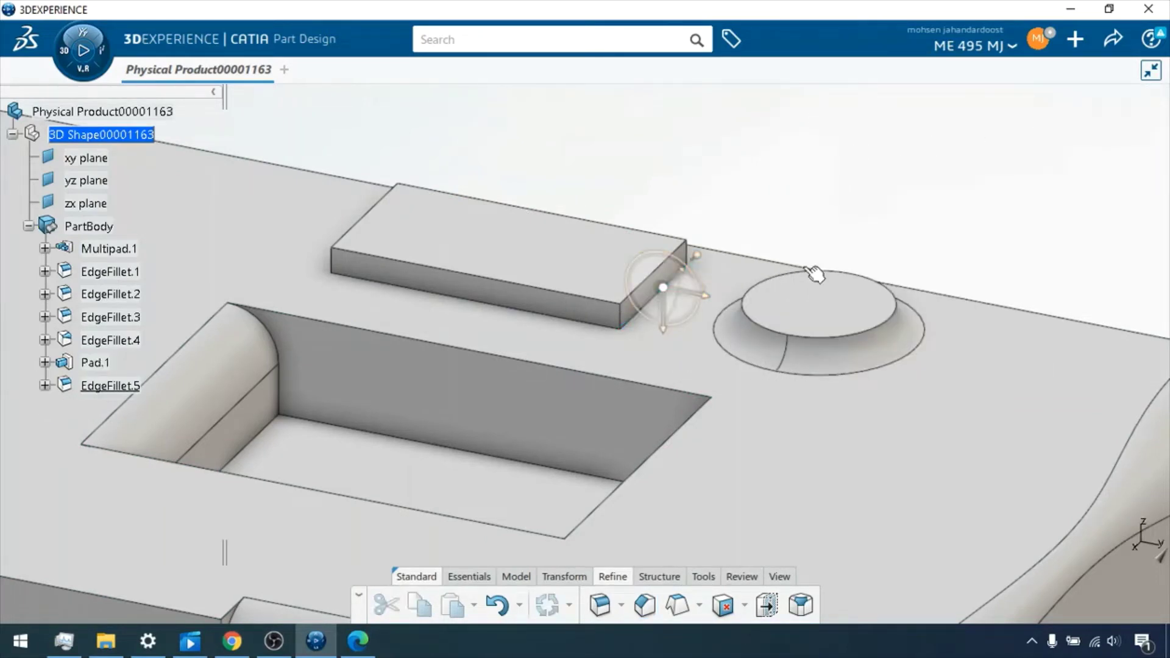
pyautogui.click(591, 606)
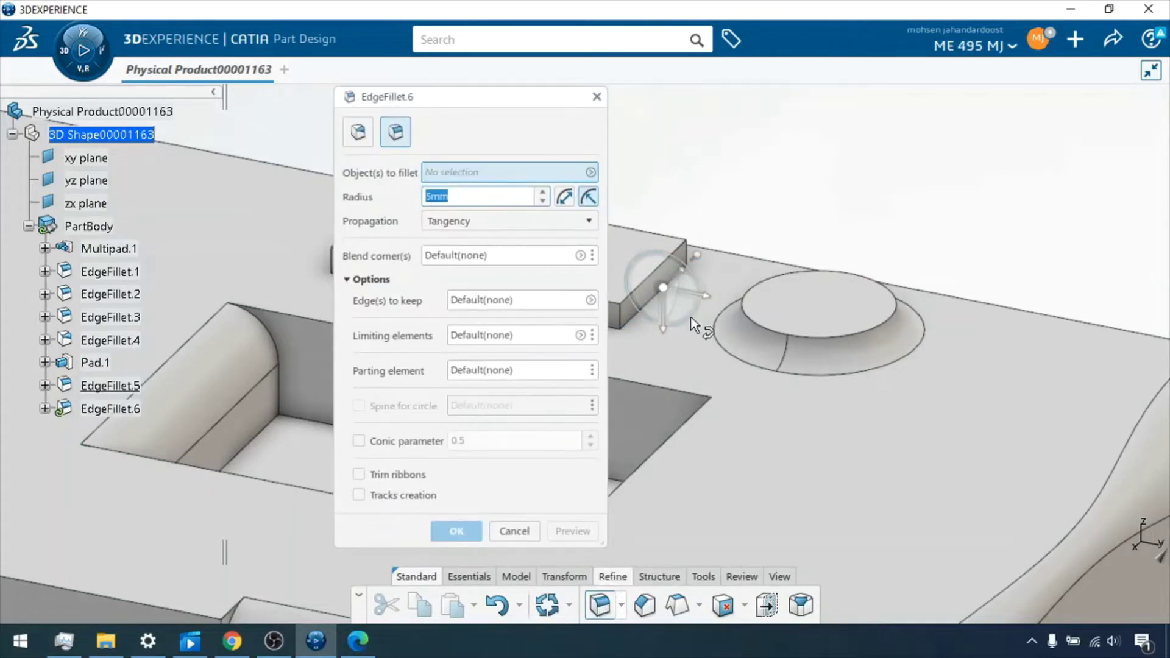
pyautogui.press('Escape')
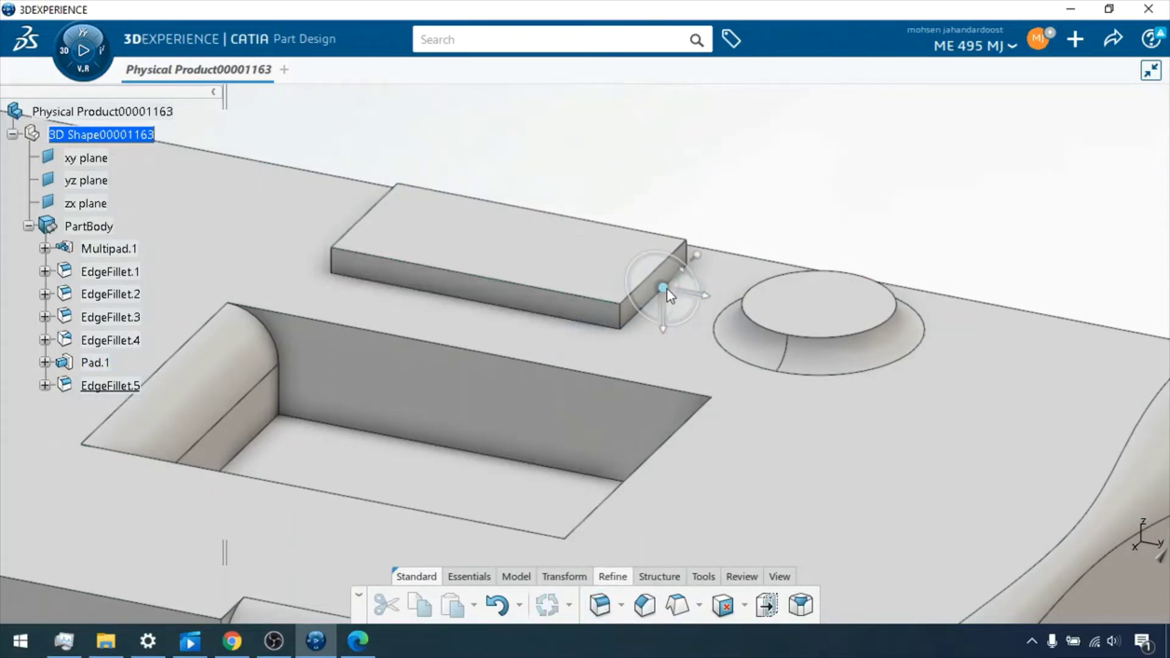
pyautogui.moveTo(665, 287); pyautogui.dragTo(949, 230)
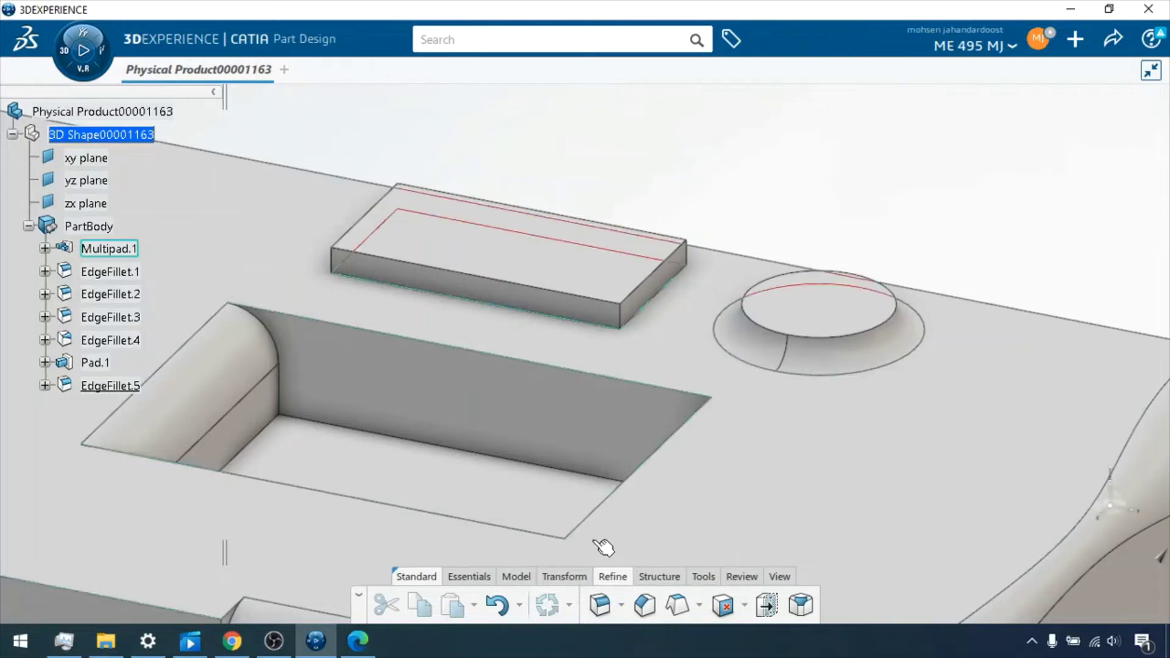
# Step: Try to preview a 7 mm edge fillet on the short base edge of the rectangular pad facing the round pad
pyautogui.click(600, 605)
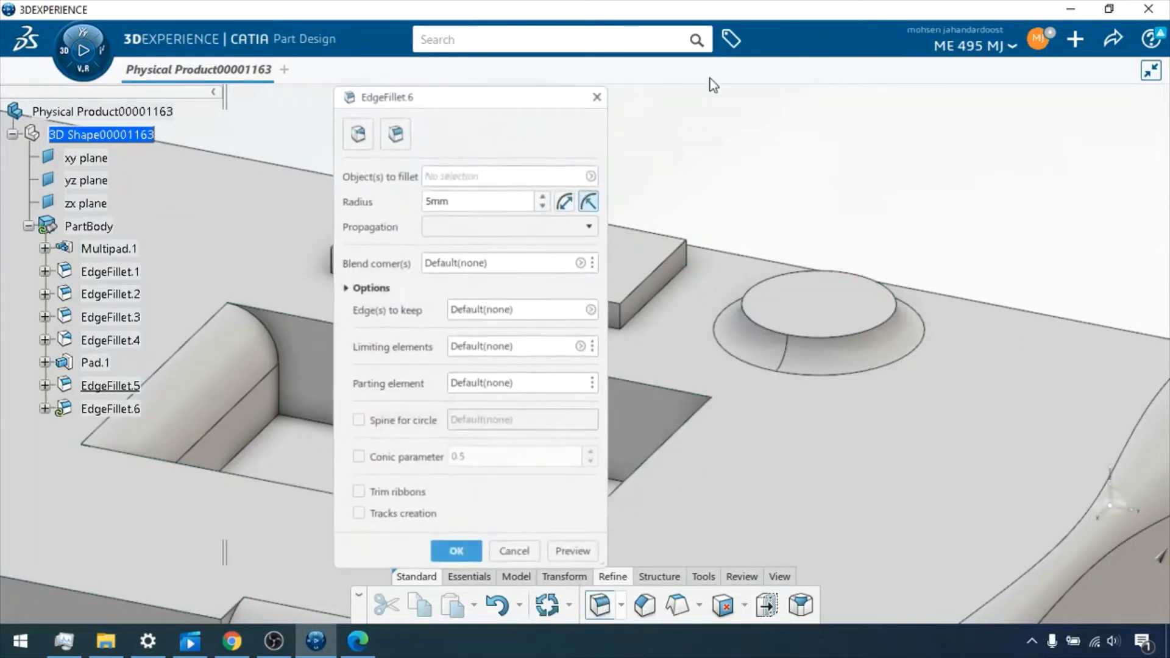
pyautogui.click(673, 292)
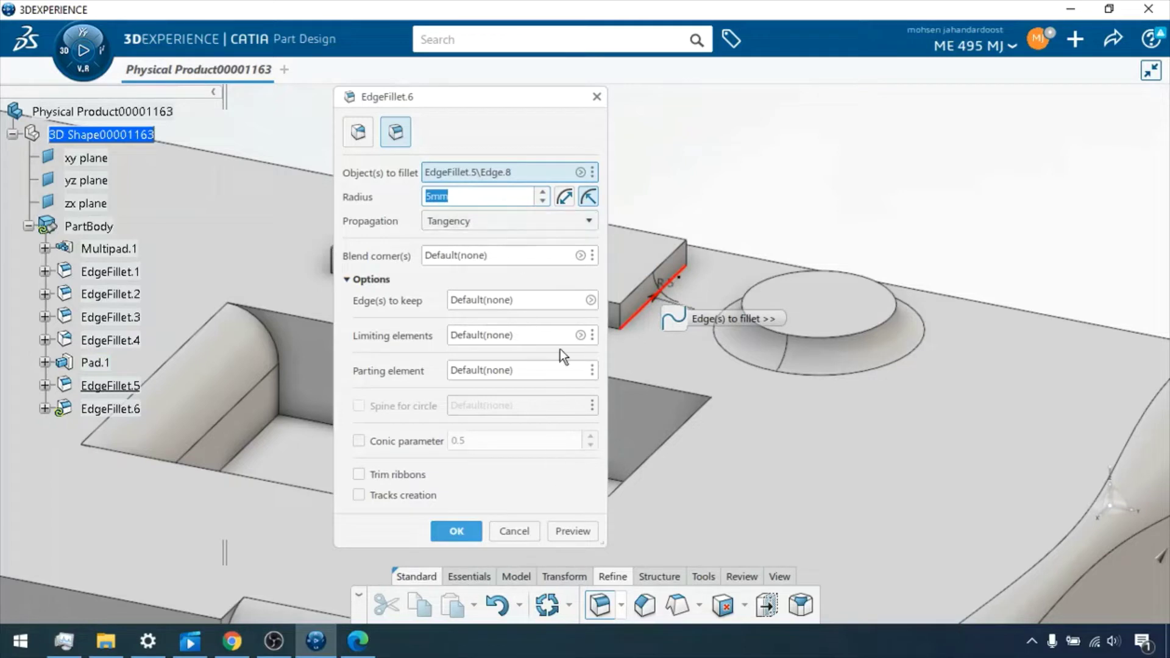
pyautogui.click(540, 192)
pyautogui.click(540, 193)
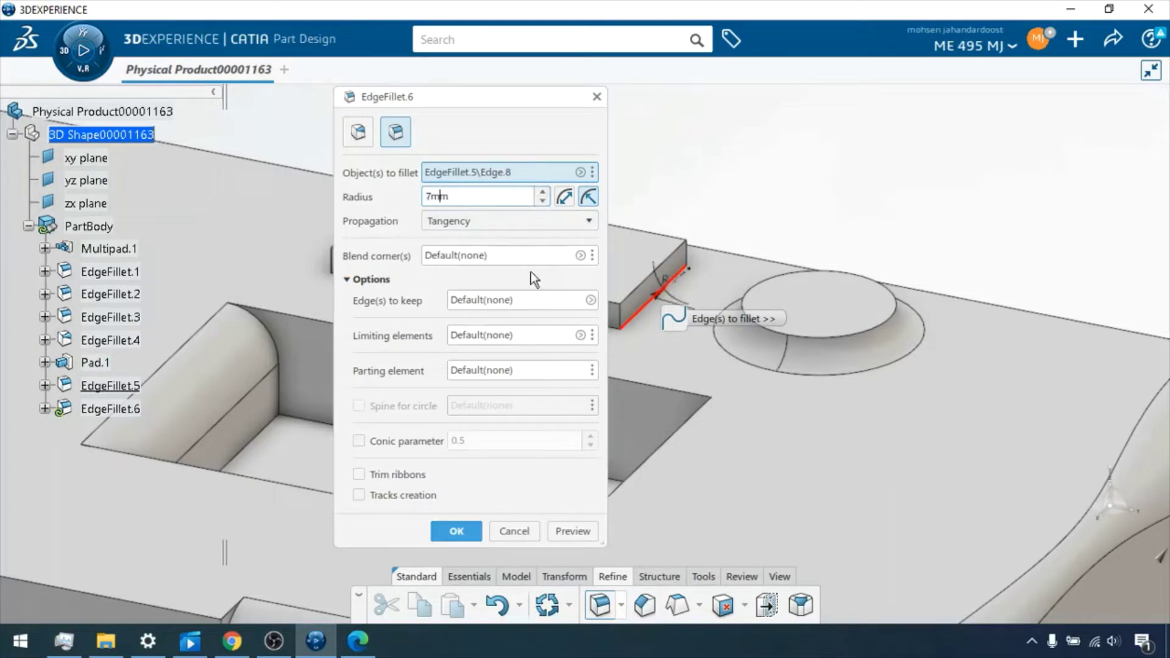
pyautogui.click(576, 524)
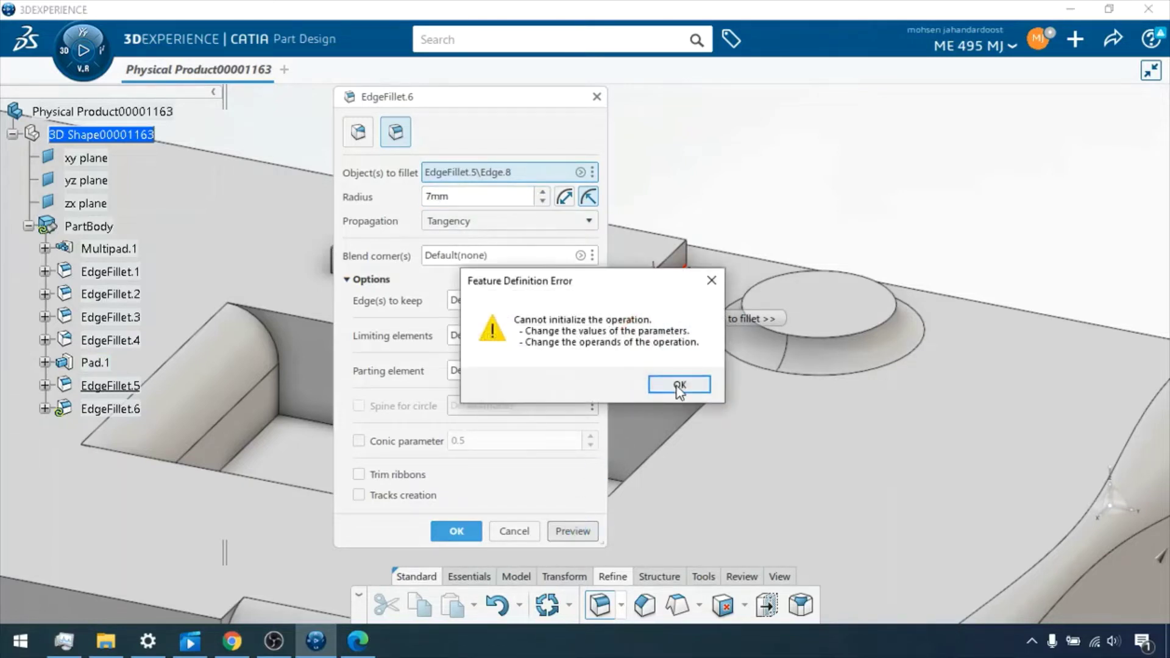
pyautogui.click(679, 385)
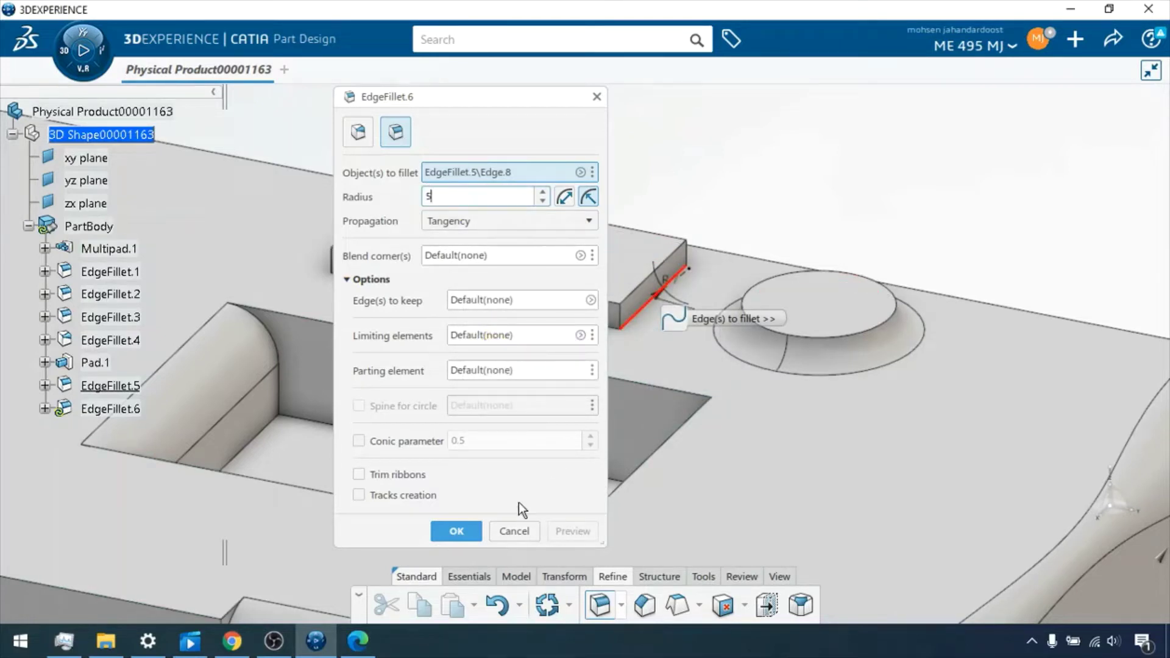
# Step: Set the rectangular pad's fillet radius to 5 mm, preview it and cancel the fillet
pyautogui.press('Return')
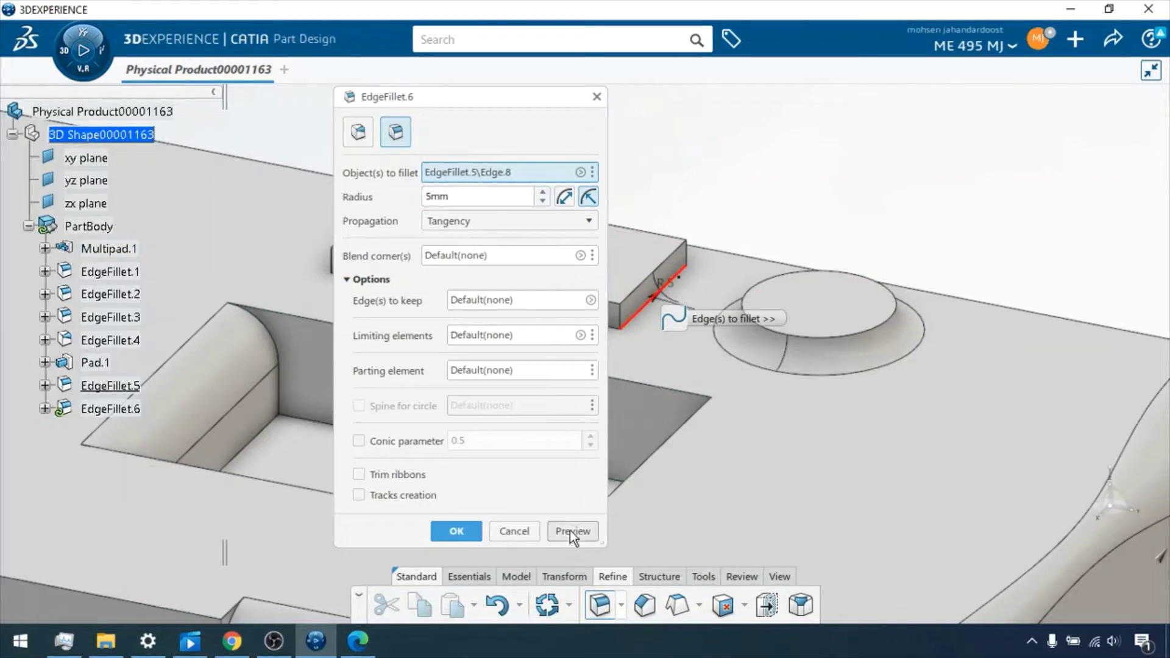
pyautogui.click(568, 530)
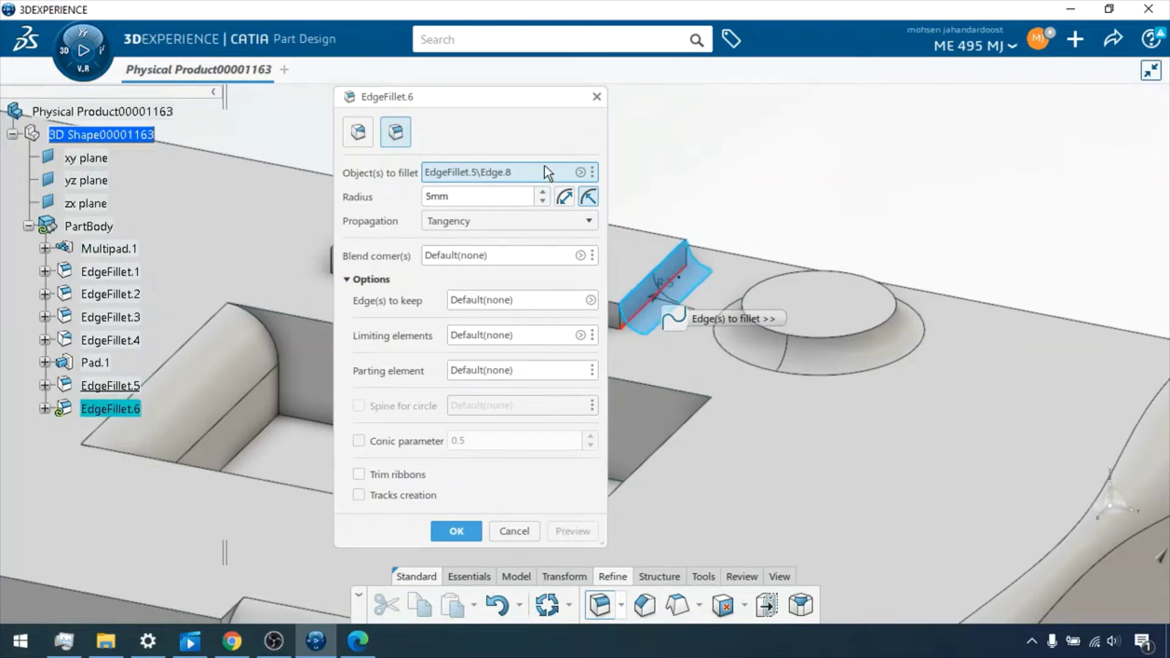
pyautogui.click(514, 531)
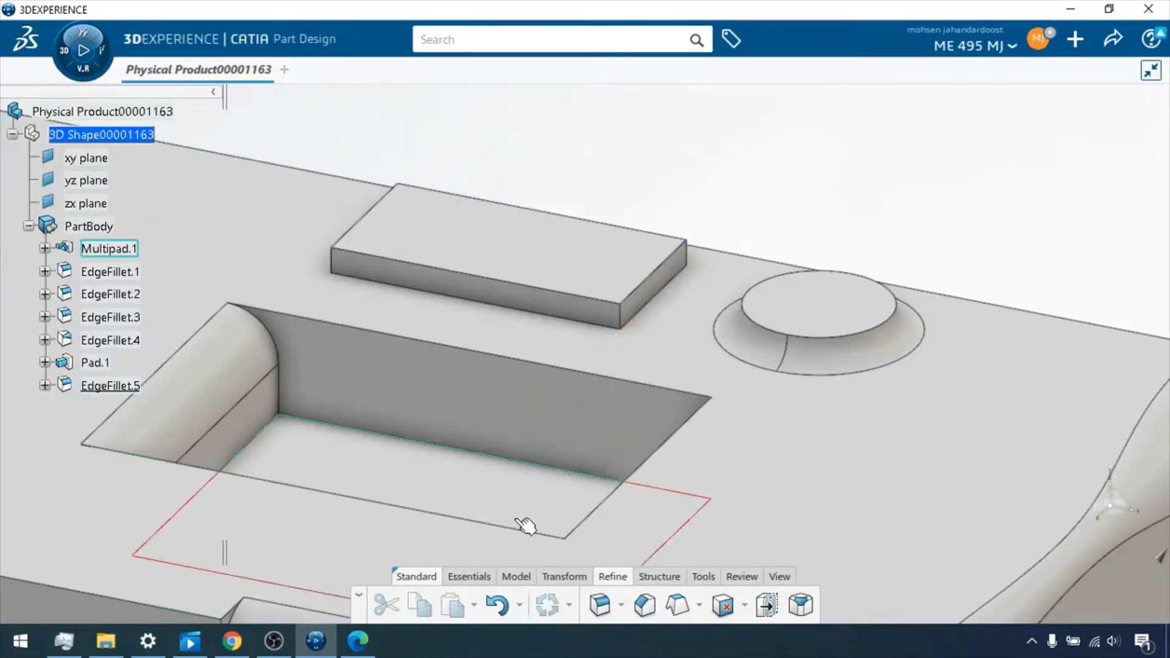
# Step: Open Sketch.2, the profile sketch of Pad.1, for editing
pyautogui.click(44, 362)
pyautogui.rightClick(101, 385)
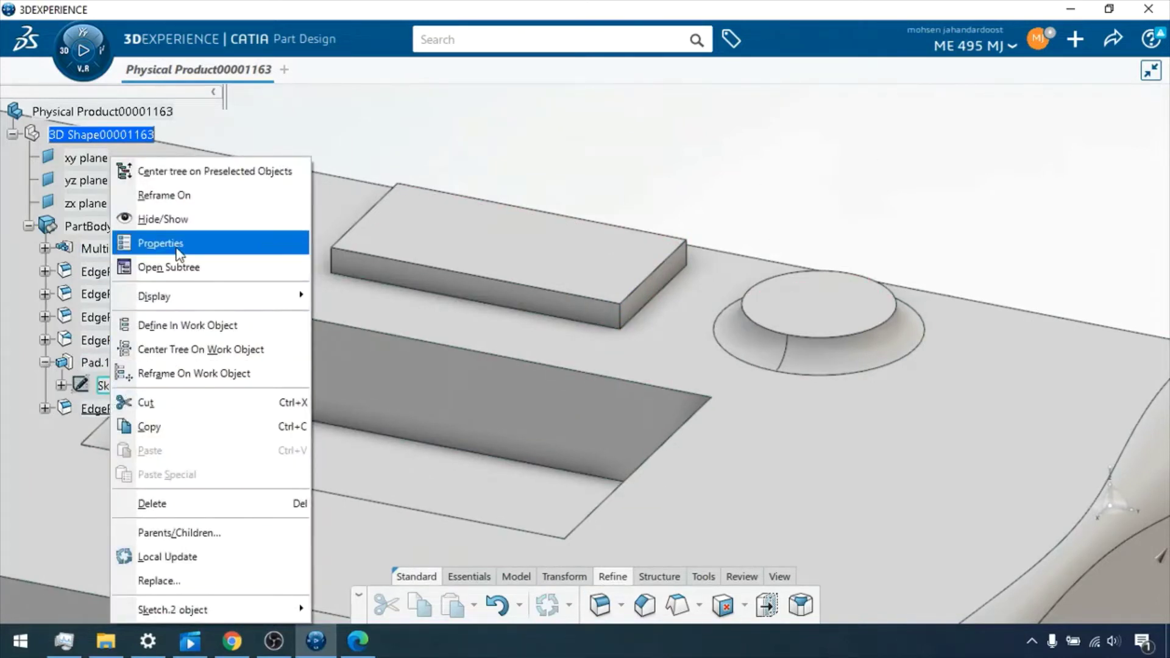
pyautogui.moveTo(201, 606)
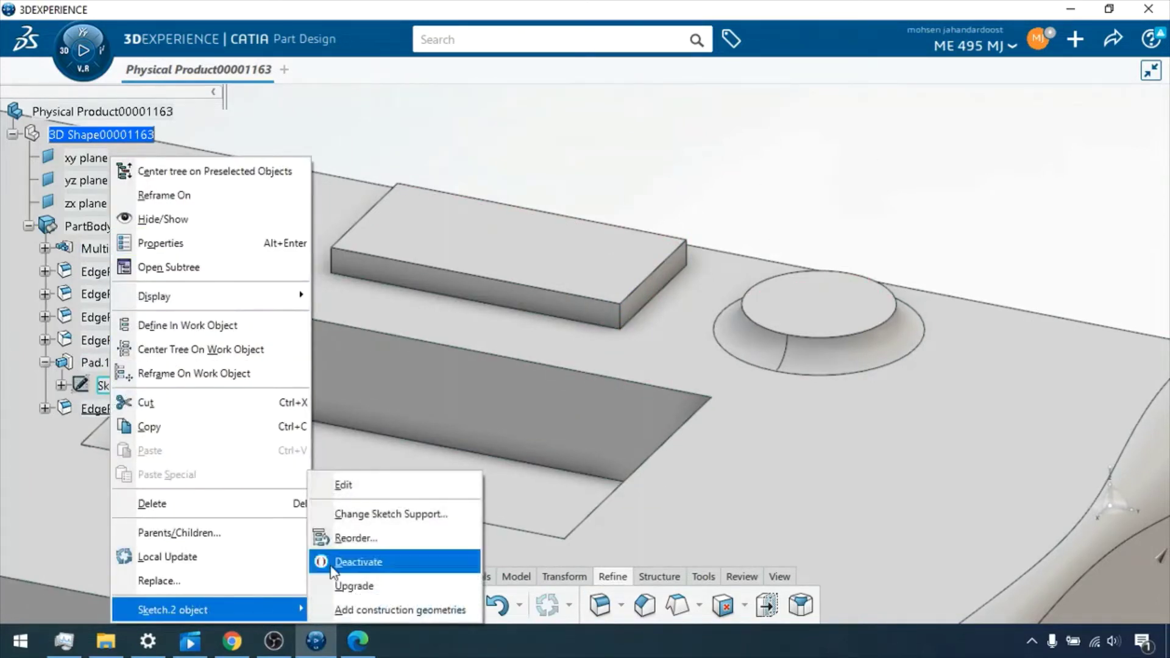
pyautogui.click(374, 480)
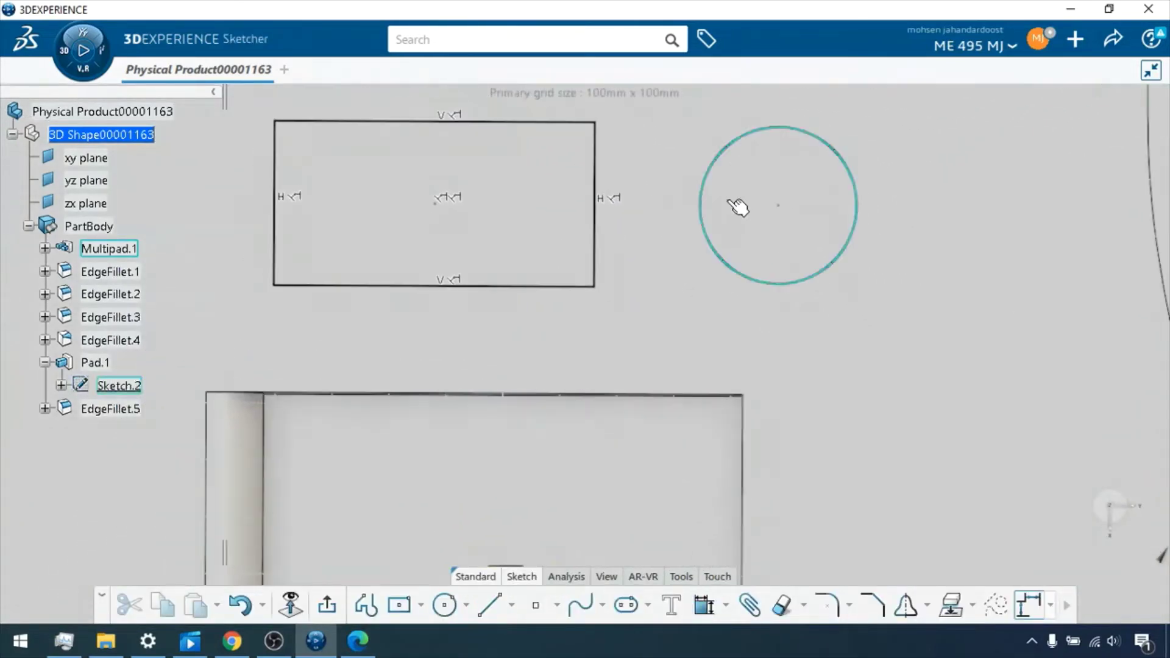
pyautogui.click(699, 207)
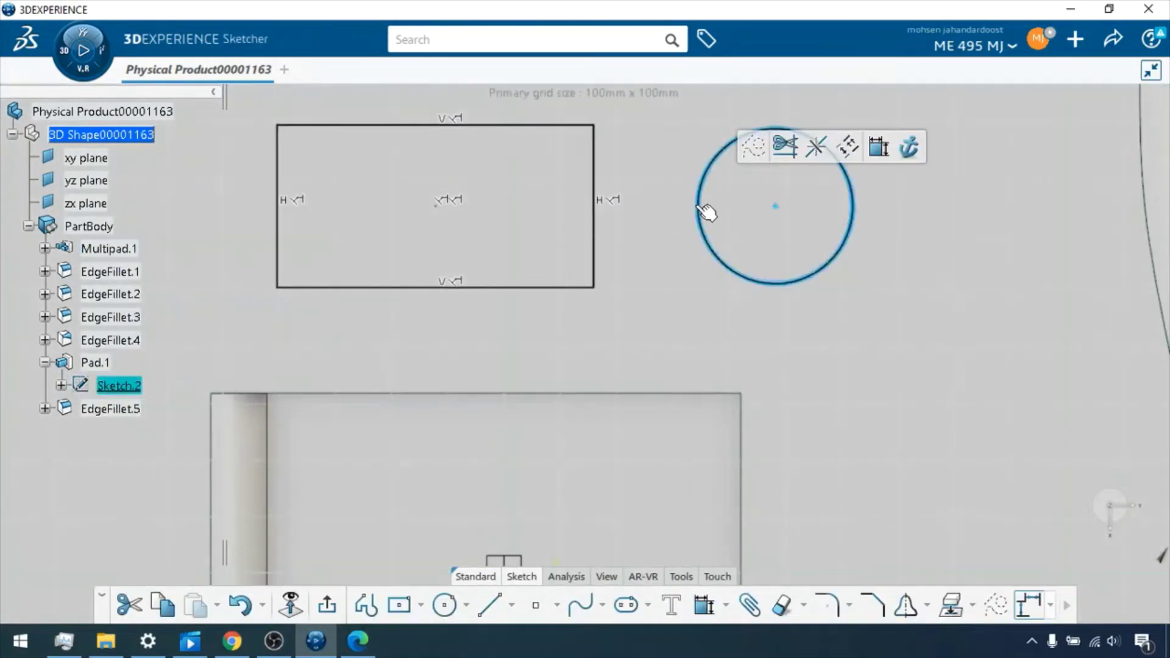
pyautogui.click(590, 183)
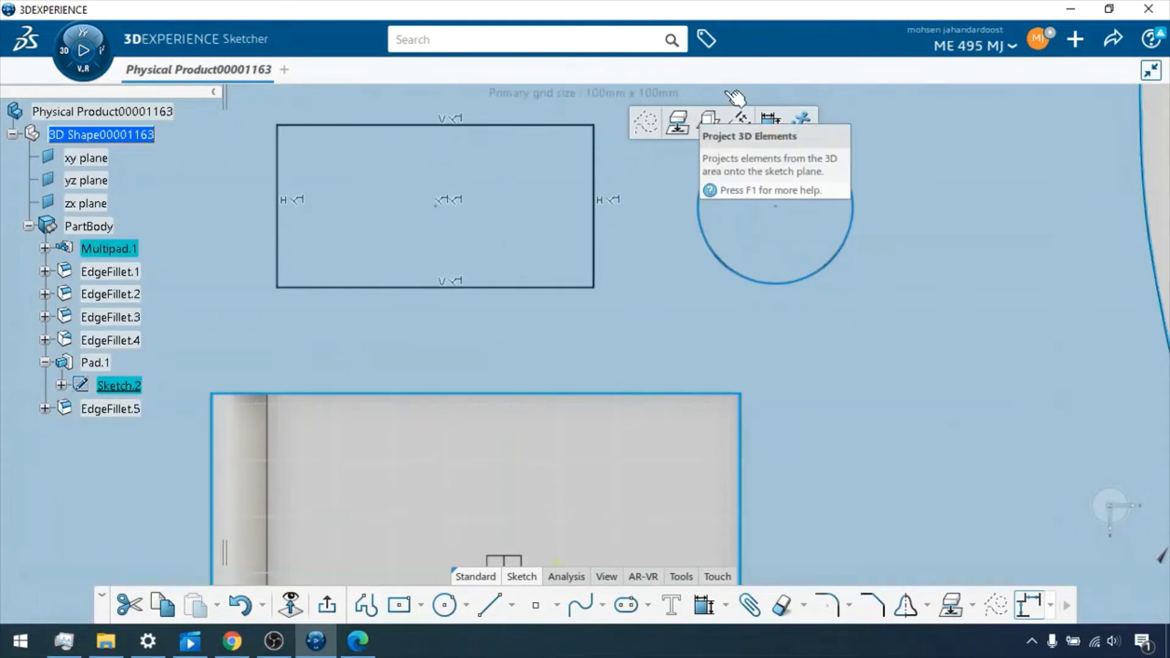
pyautogui.press('Escape')
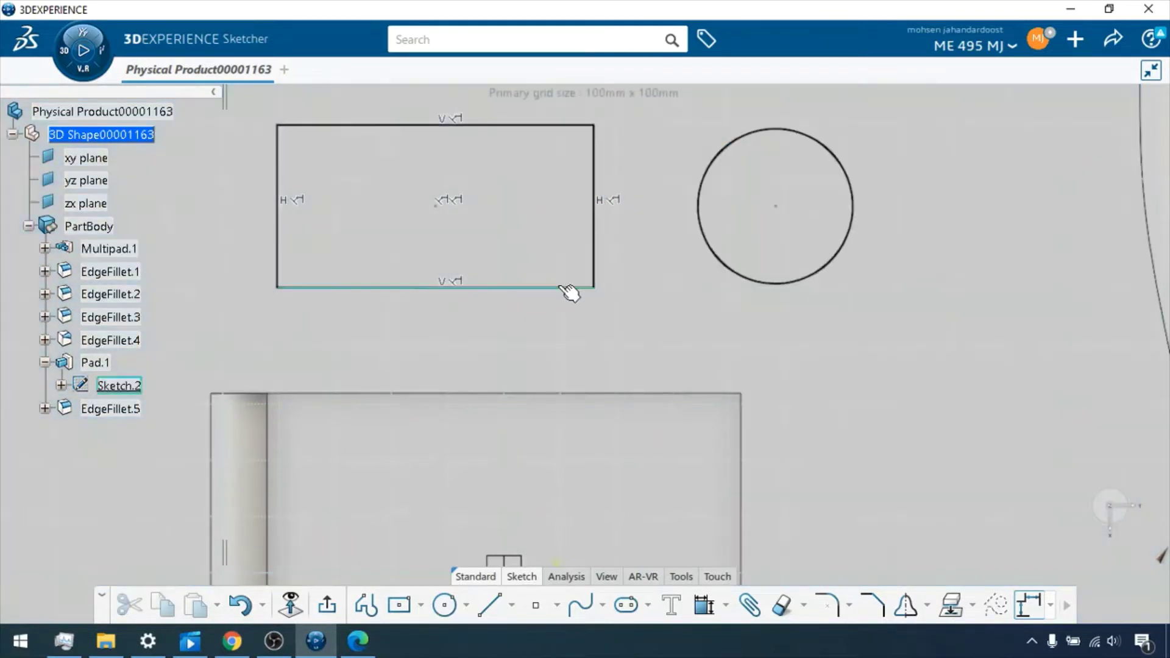
# Step: Constrain the distance between the rectangle's side facing the circle and the circle to 8 mm, and exit the sketch
pyautogui.click(596, 226)
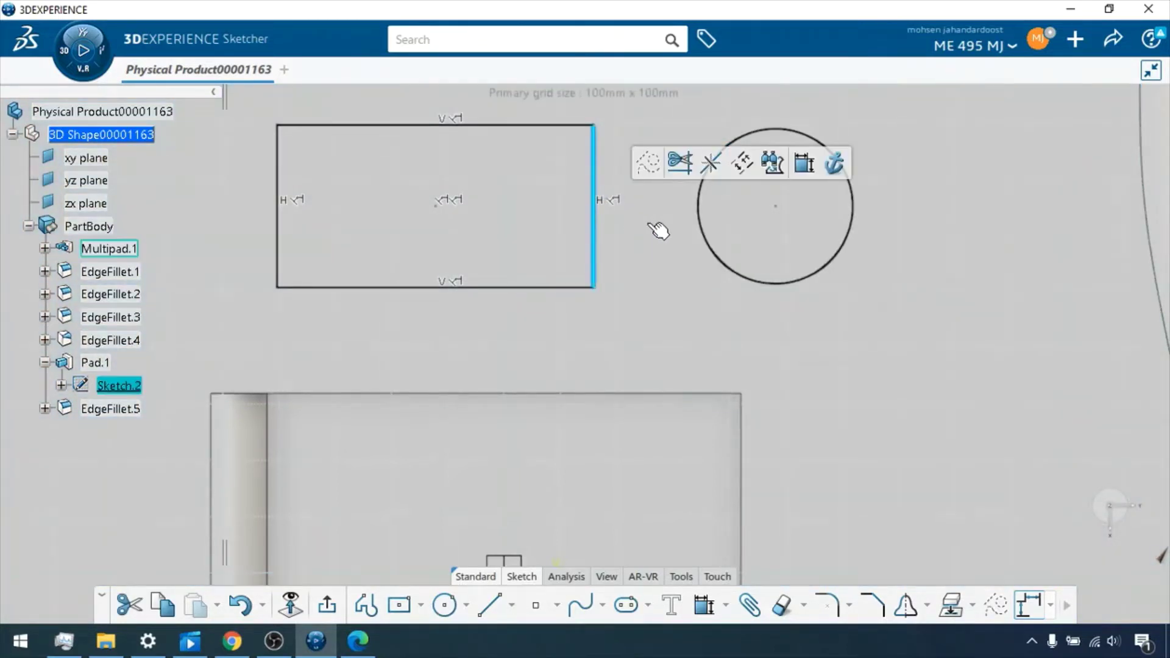
pyautogui.keyDown('ctrl'); pyautogui.click(709, 228); pyautogui.keyUp('ctrl')
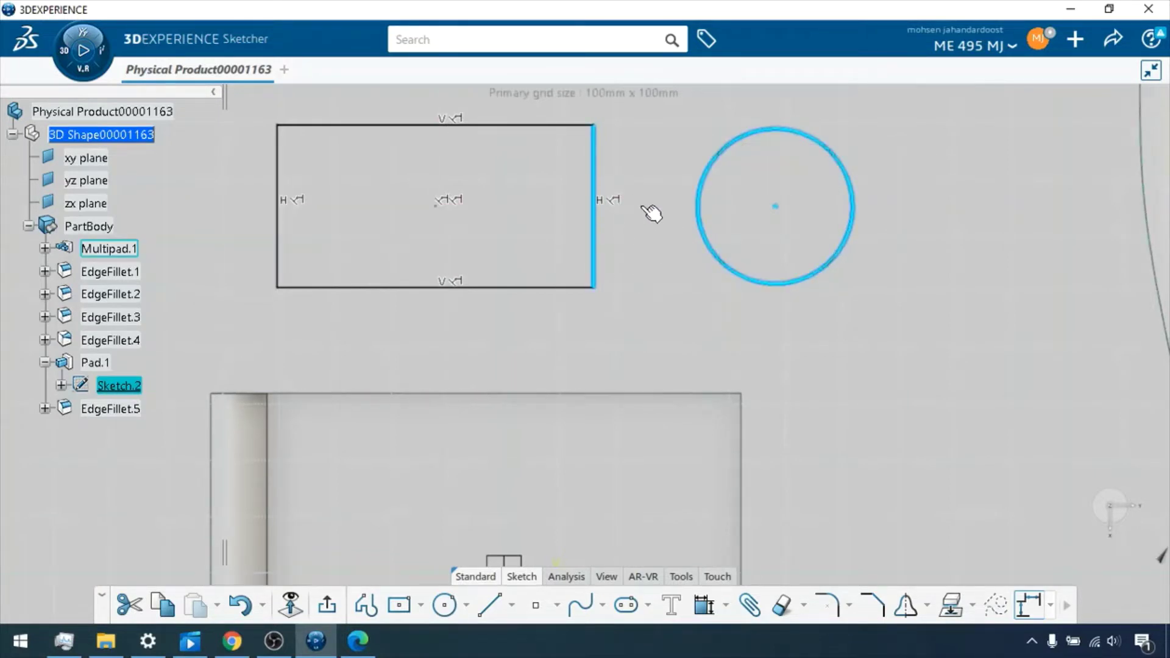
pyautogui.click(694, 608)
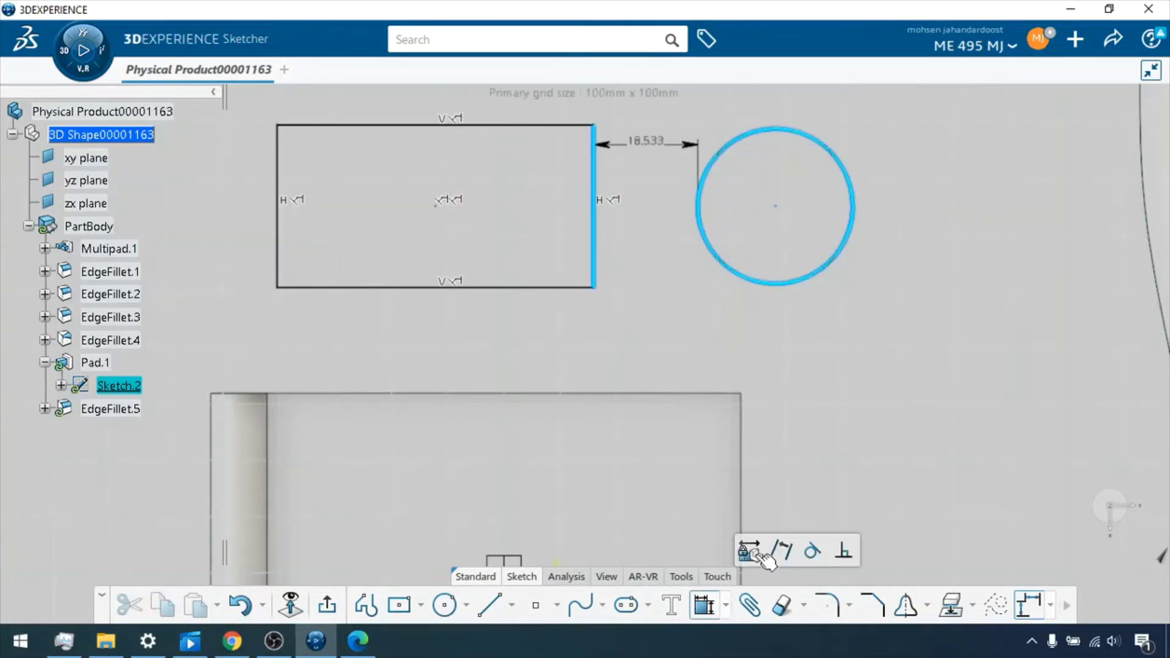
pyautogui.click(683, 130)
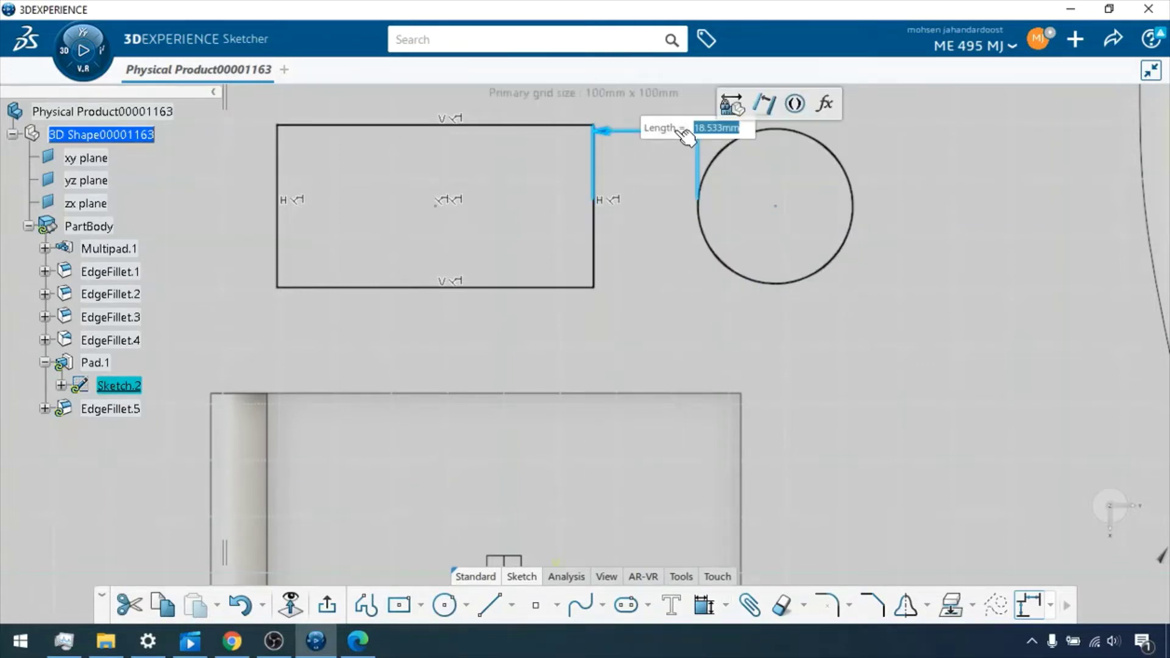
pyautogui.write('8')
pyautogui.press('Return')
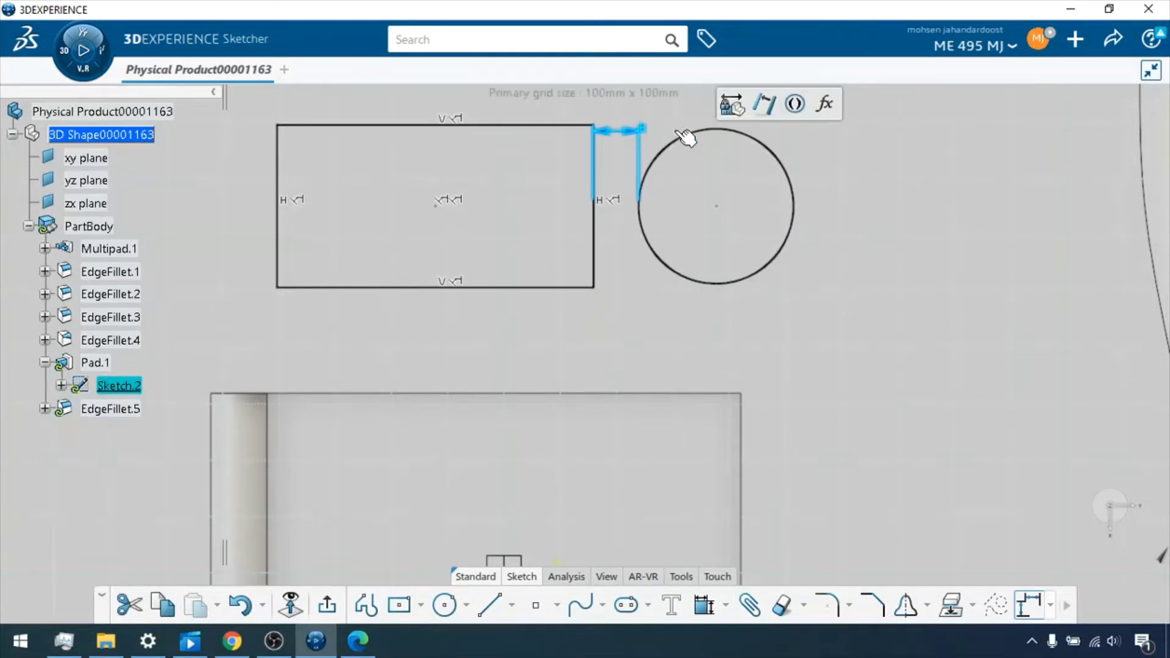
pyautogui.click(706, 195)
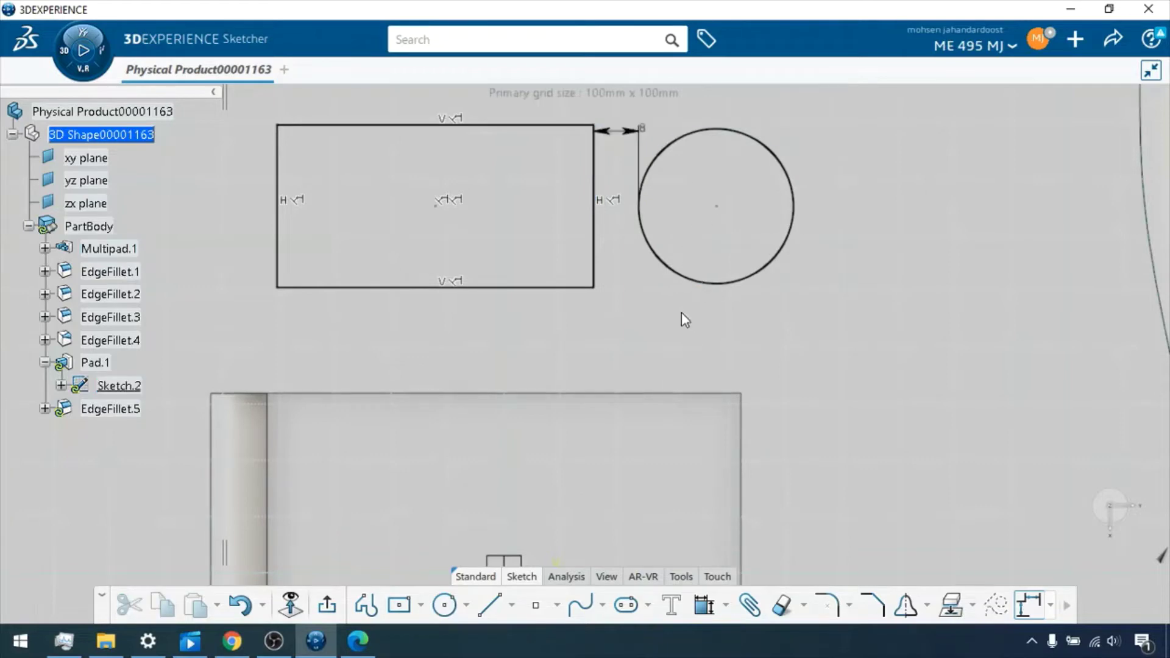
pyautogui.click(325, 571)
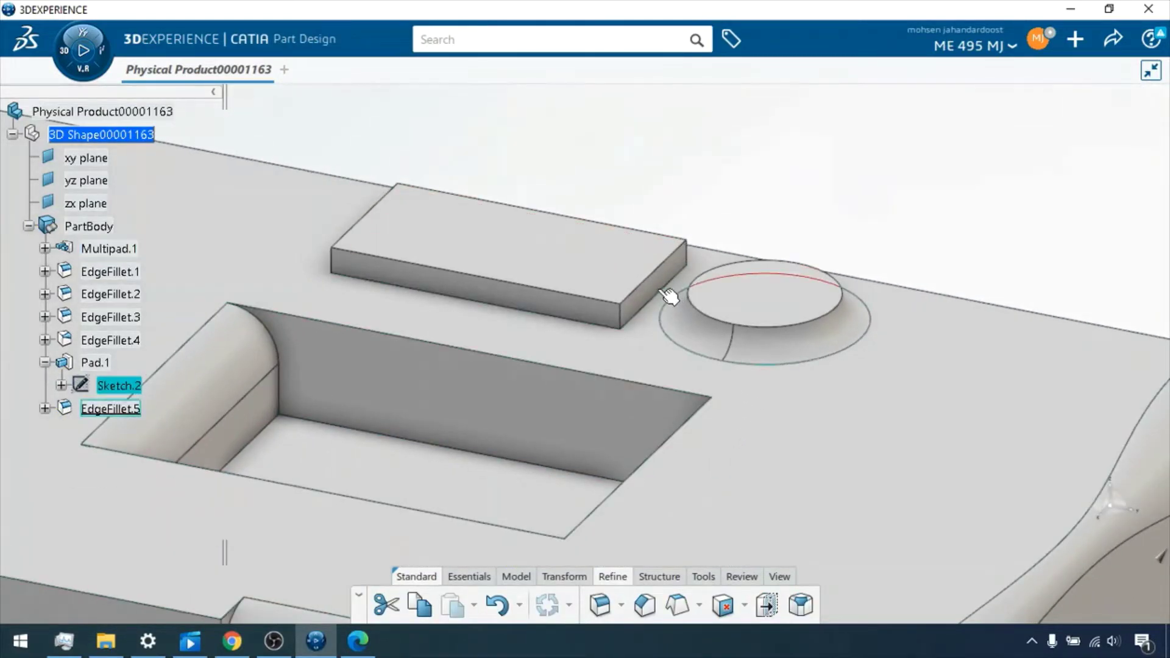
# Step: Preview a 5 mm fillet on the rectangular pad's base edge facing the round pad with Tangency propagation, and apply it with Minimal propagation
pyautogui.click(670, 297)
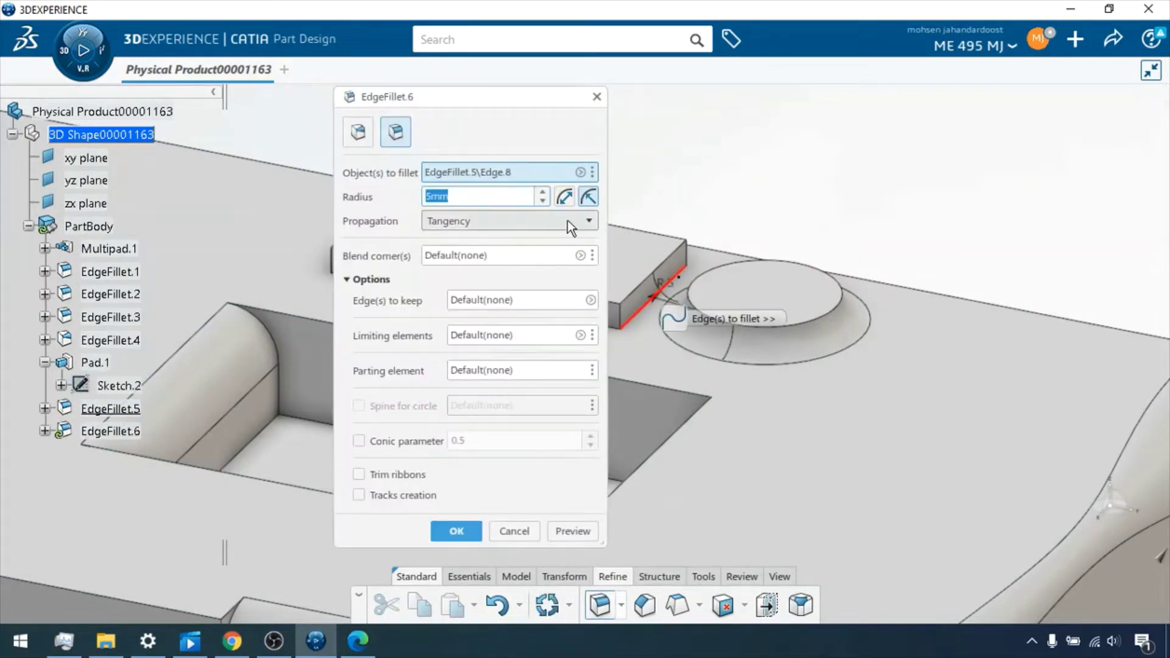
pyautogui.click(573, 532)
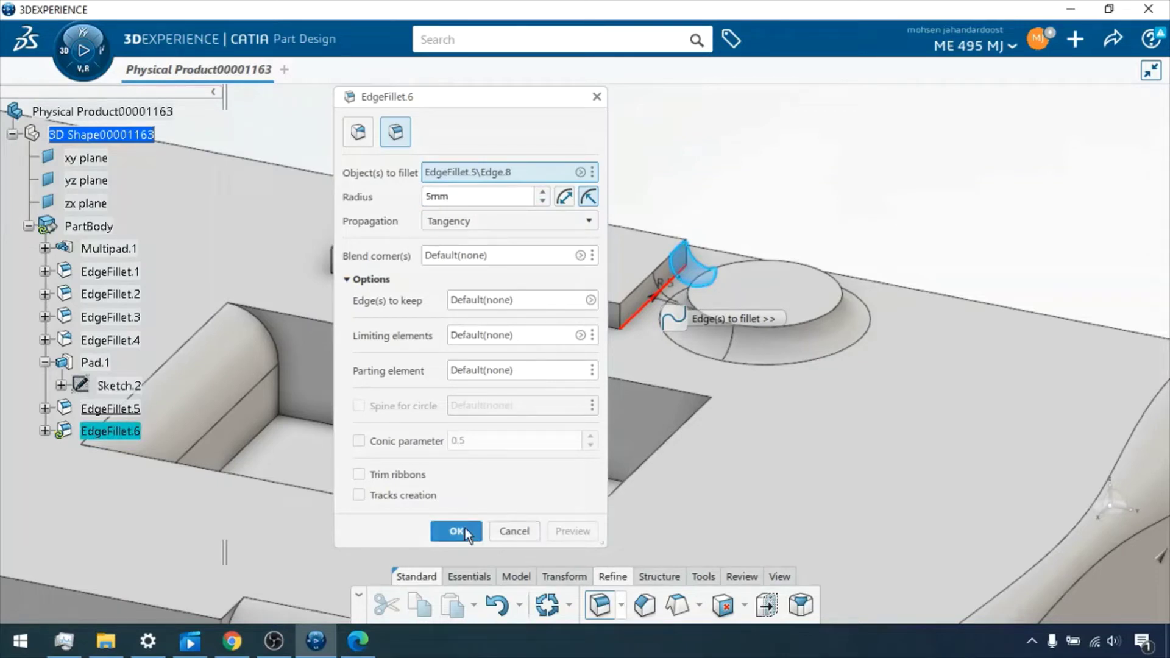
pyautogui.click(496, 224)
pyautogui.click(495, 254)
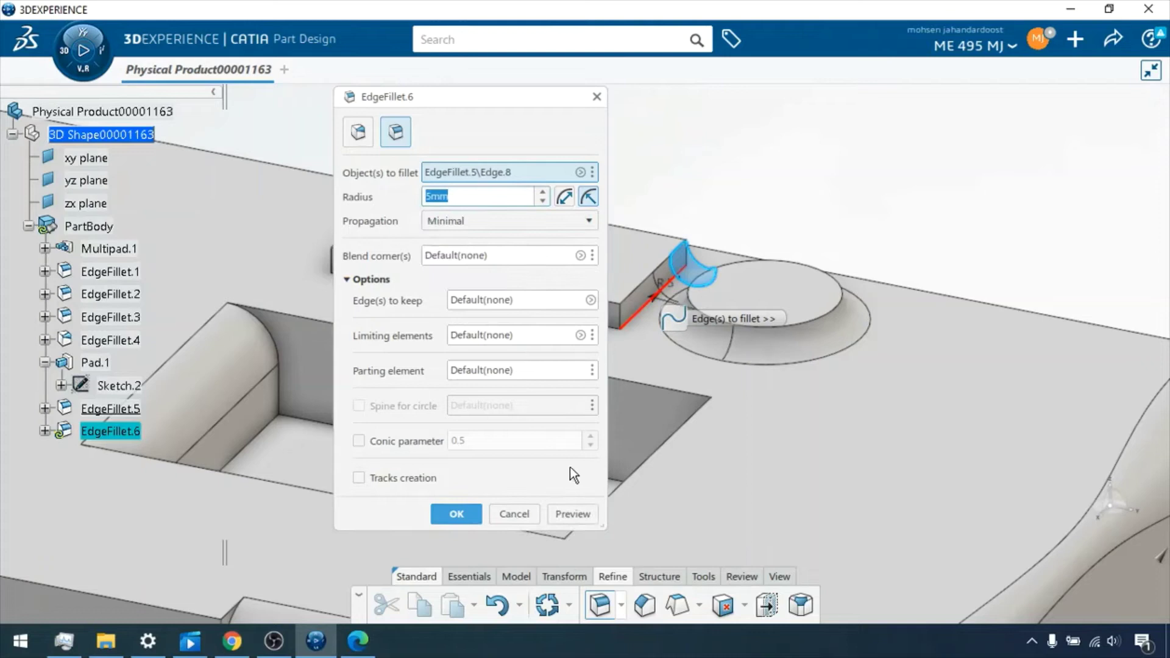
pyautogui.click(584, 516)
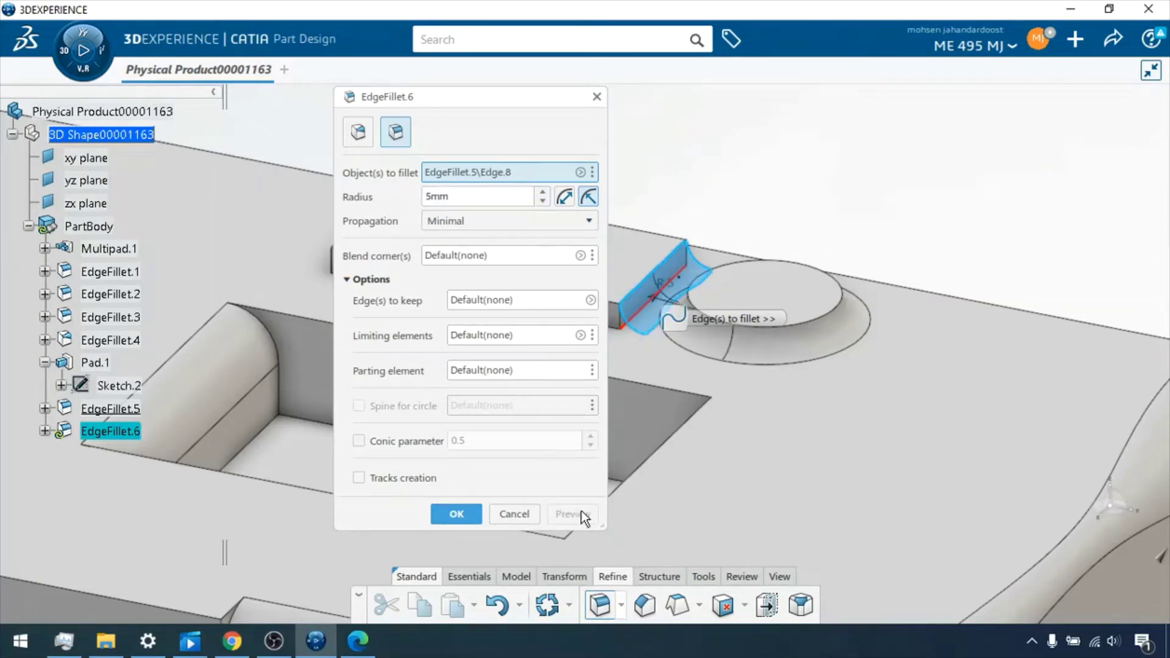
pyautogui.click(463, 514)
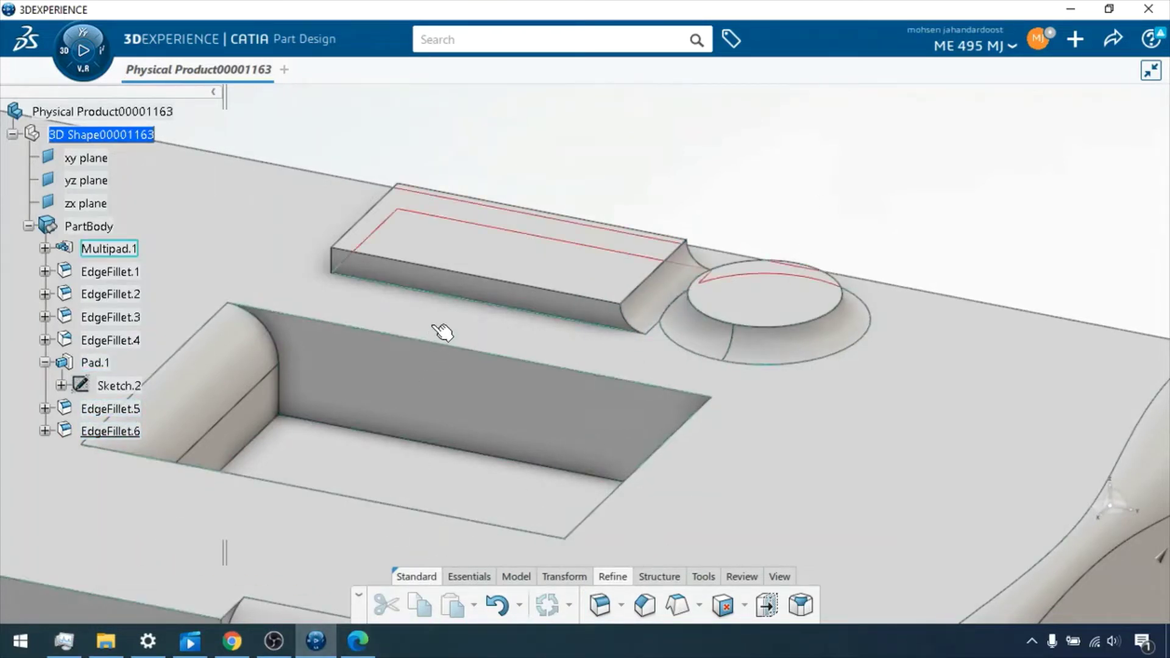
# Step: Examine up close the fillet between the rectangular pad and the round pad
pyautogui.moveTo(444, 331); pyautogui.dragTo(461, 360, button='middle')
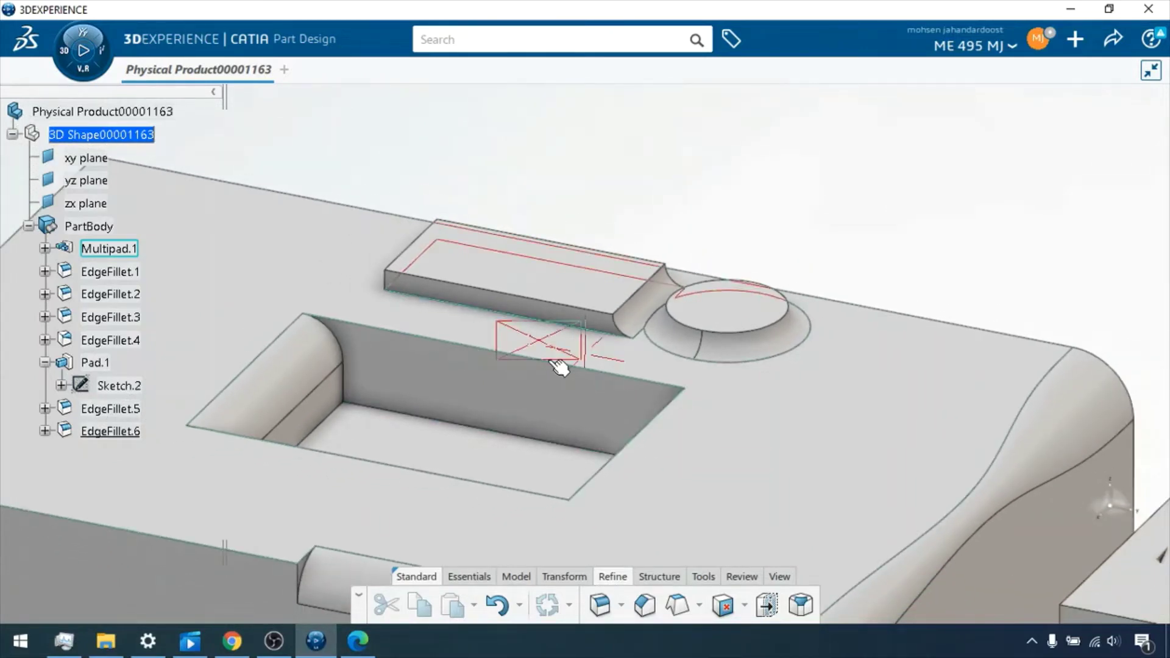
pyautogui.scroll(2, 551, 357)
pyautogui.scroll(3, 551, 357)
pyautogui.scroll(5, 688, 357)
pyautogui.moveTo(712, 356); pyautogui.dragTo(914, 277, button='middle')
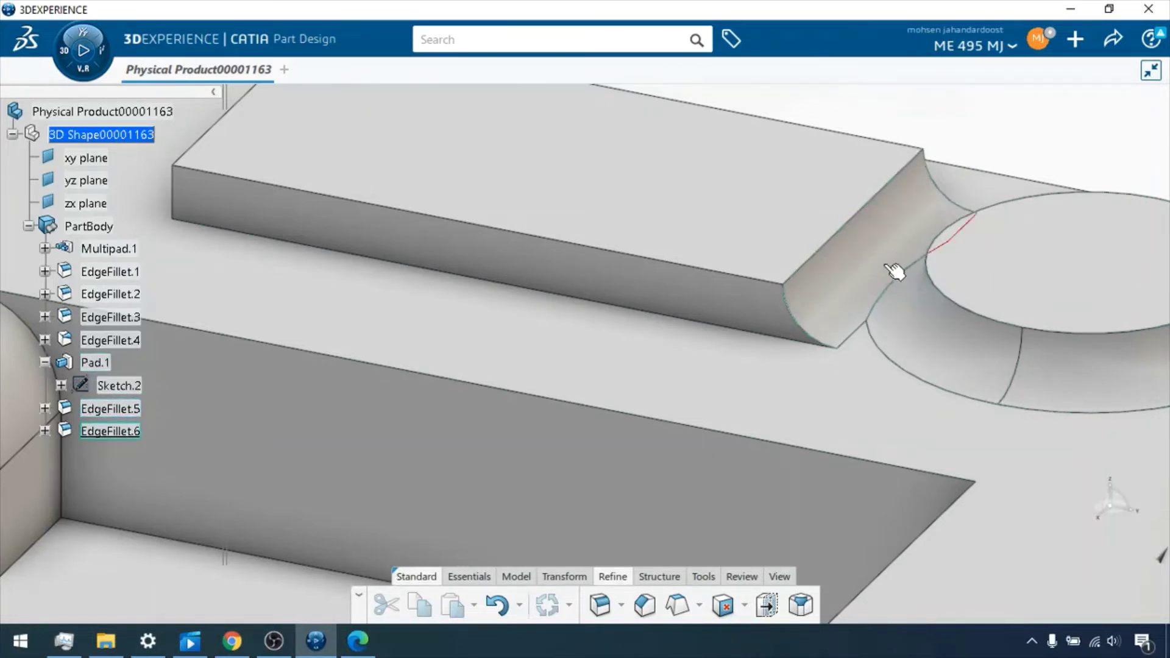
pyautogui.scroll(-3, 901, 269)
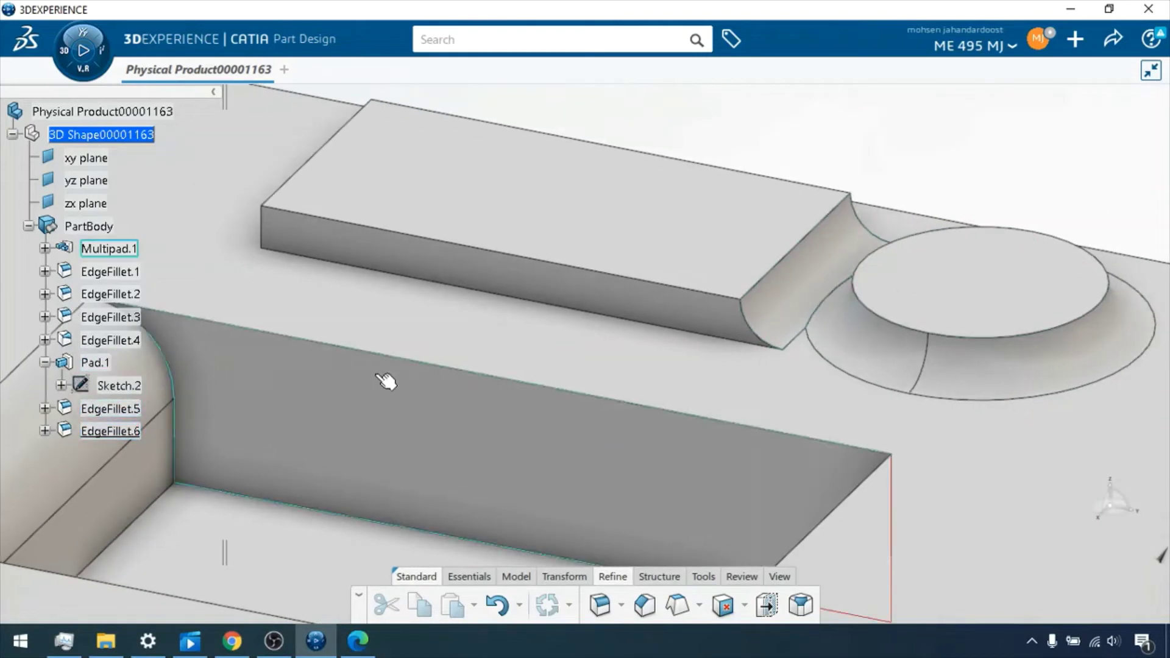
# Step: Try to change the propagation of EdgeFillet.6 to Tangency, previewing and applying the fillet
pyautogui.rightClick(109, 431)
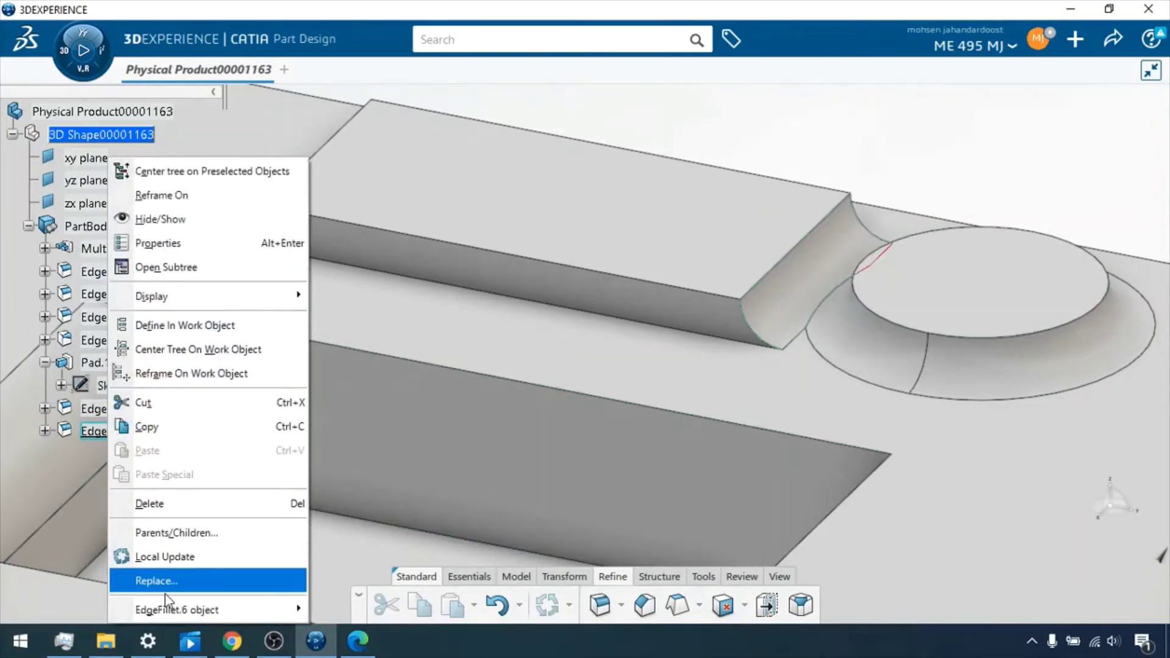
pyautogui.moveTo(170, 608)
pyautogui.click(345, 430)
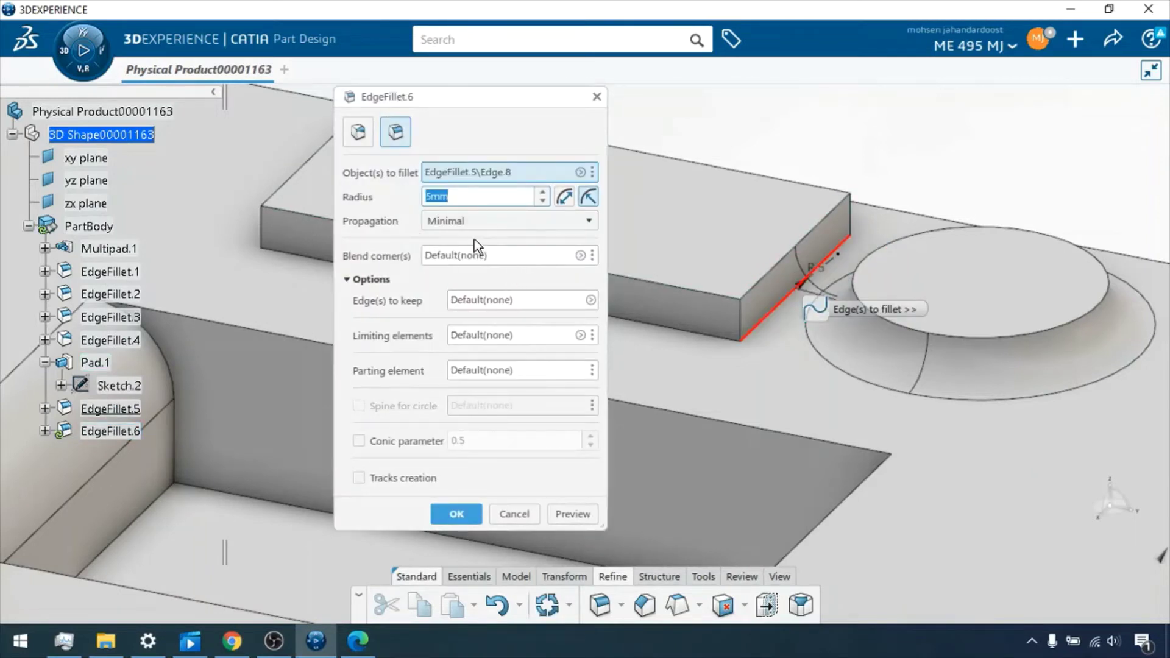
pyautogui.click(474, 216)
pyautogui.click(476, 241)
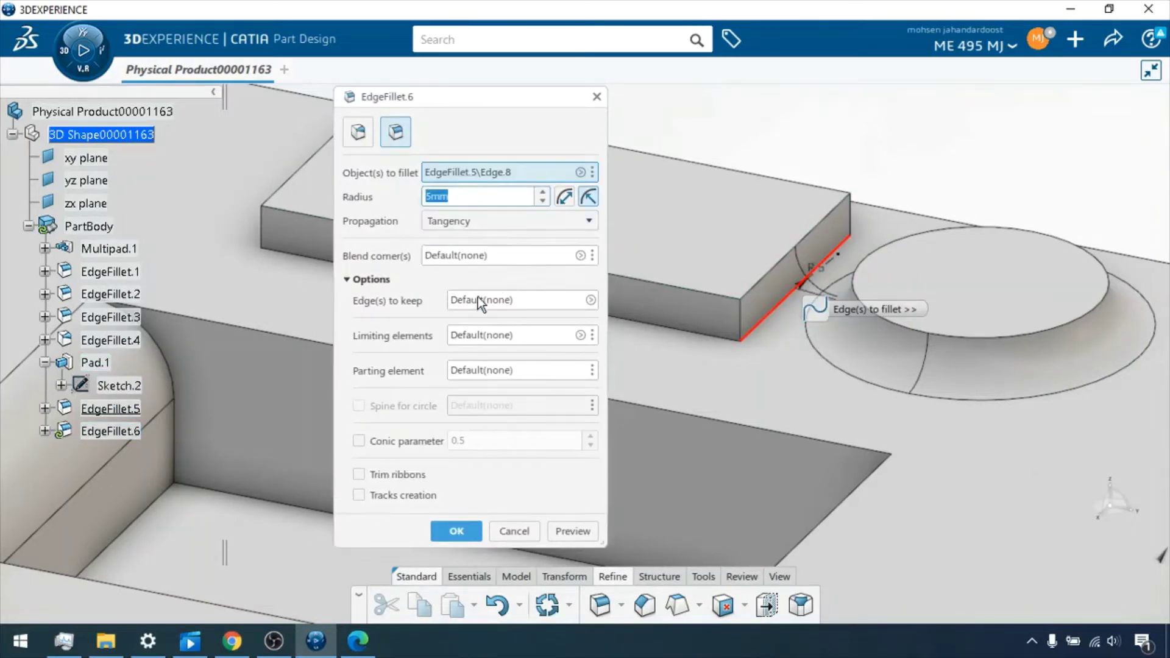
pyautogui.click(581, 532)
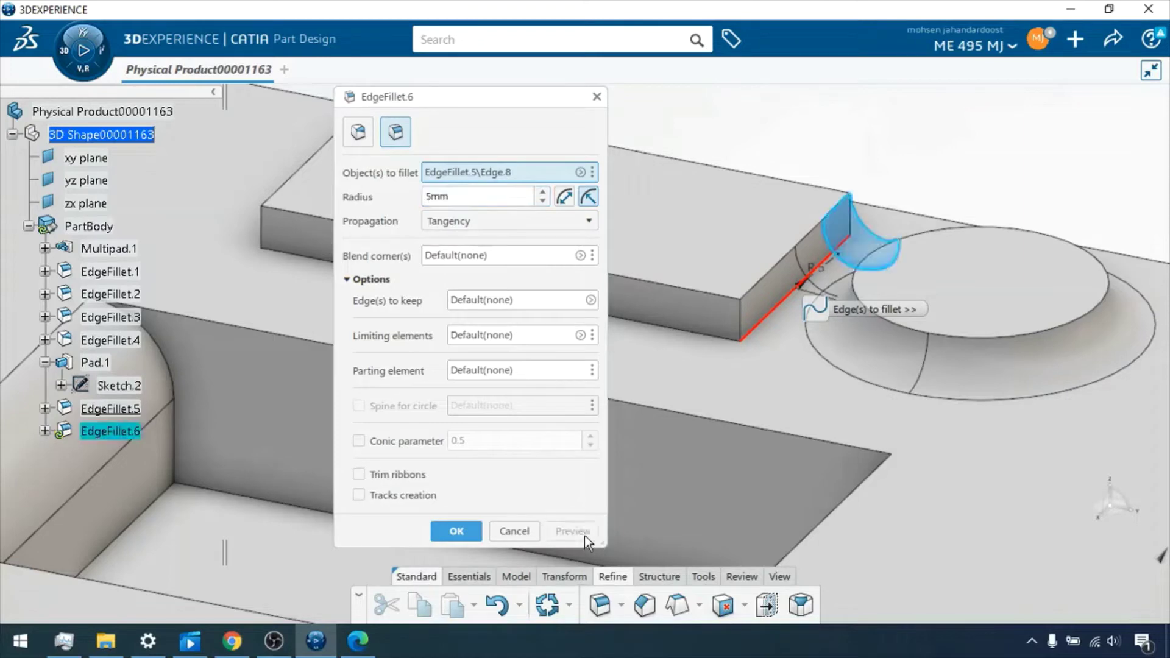
pyautogui.click(451, 534)
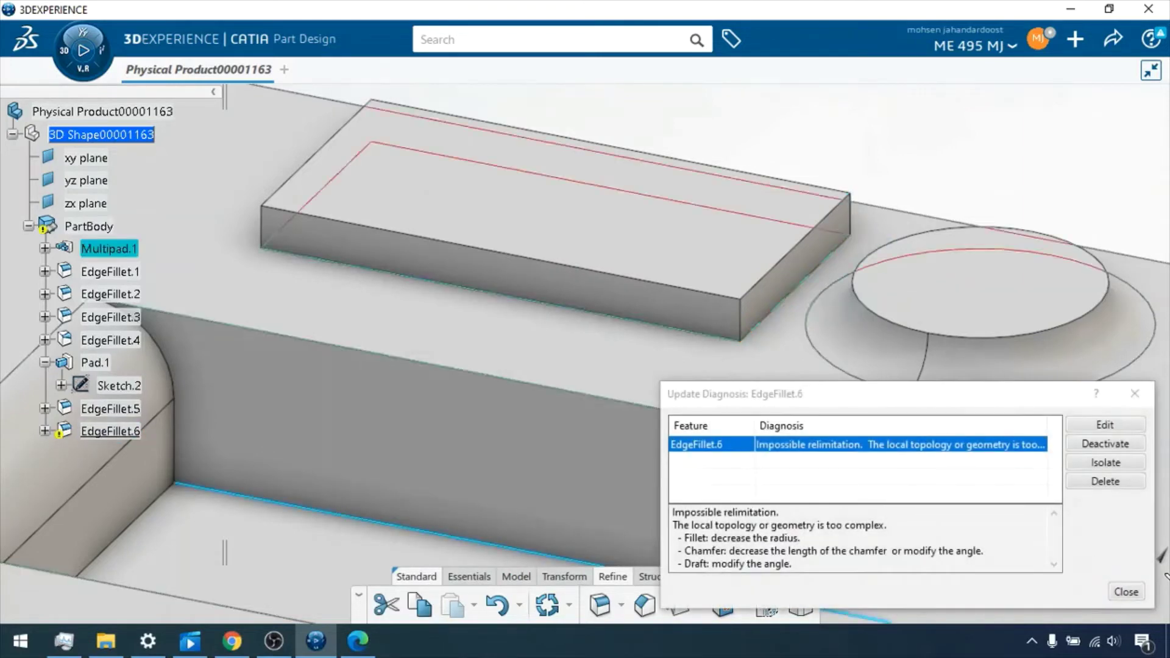
pyautogui.click(1110, 425)
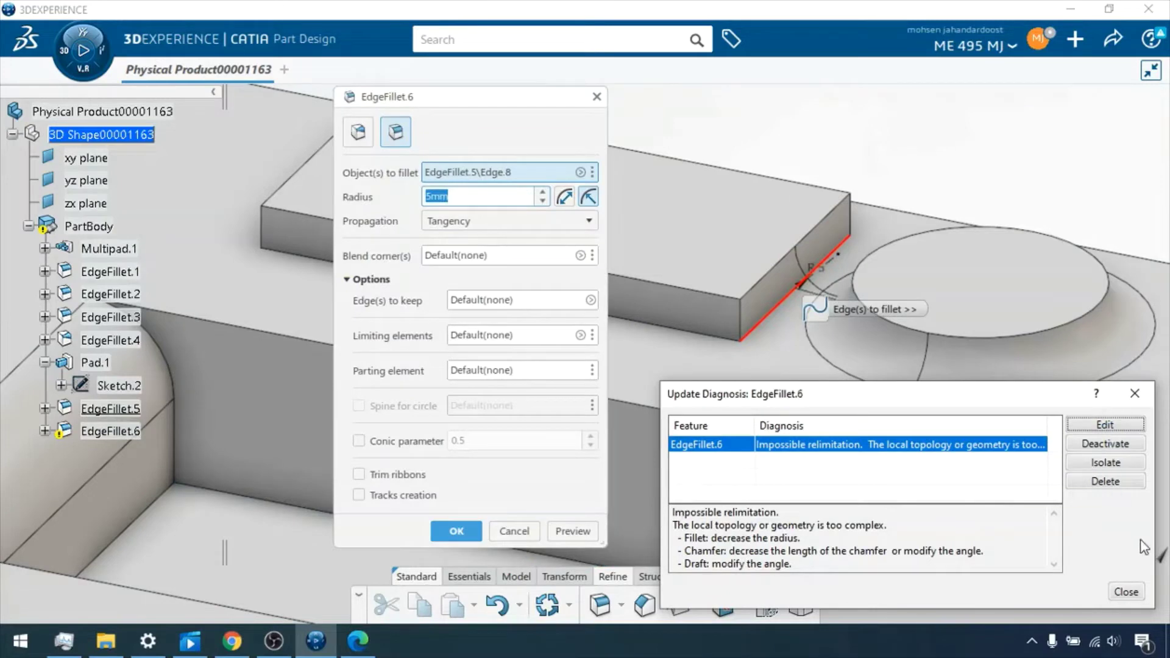
pyautogui.click(1127, 592)
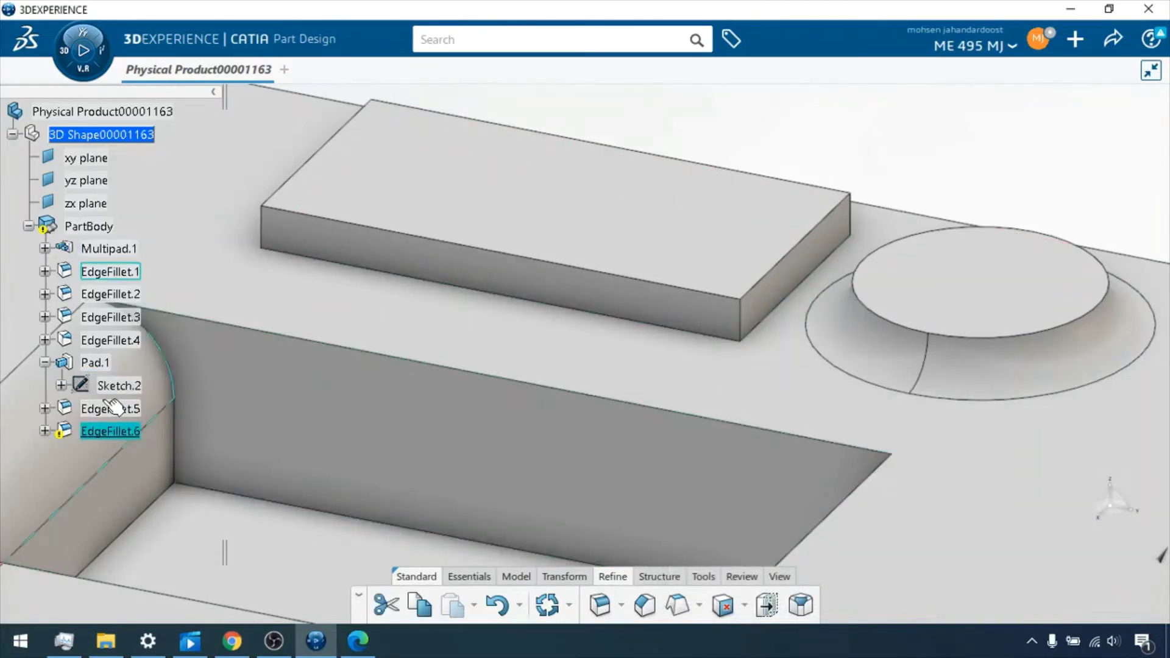
# Step: Set the propagation of EdgeFillet.6 to Minimal, preview the fillet and apply it
pyautogui.rightClick(119, 431)
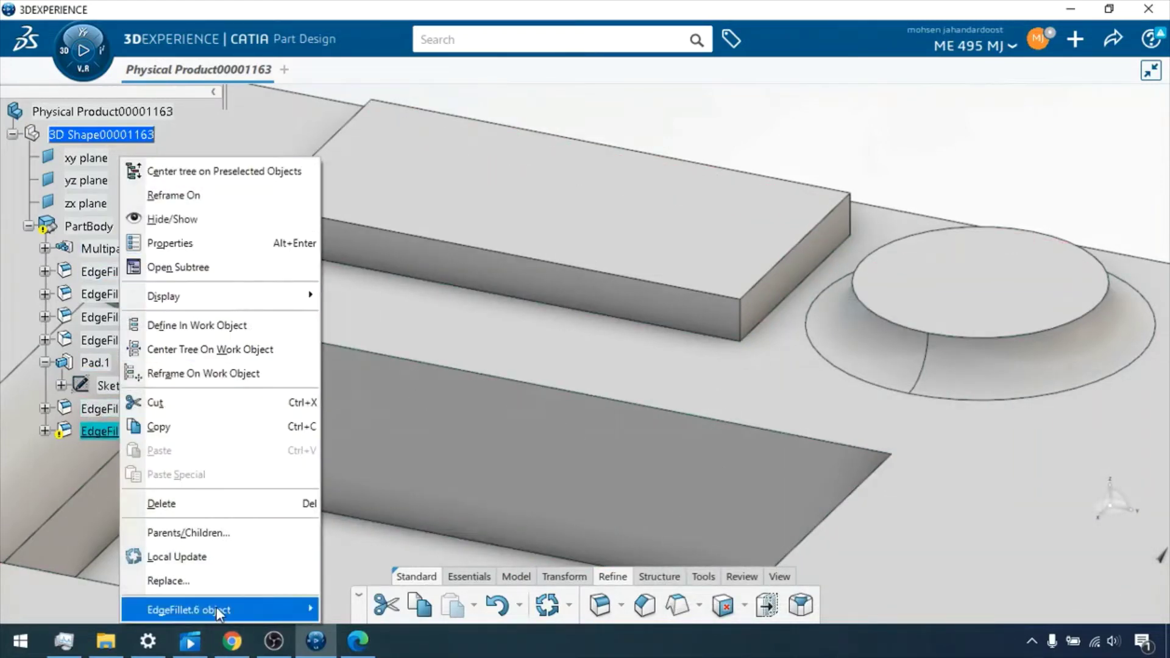
pyautogui.moveTo(217, 607)
pyautogui.click(388, 427)
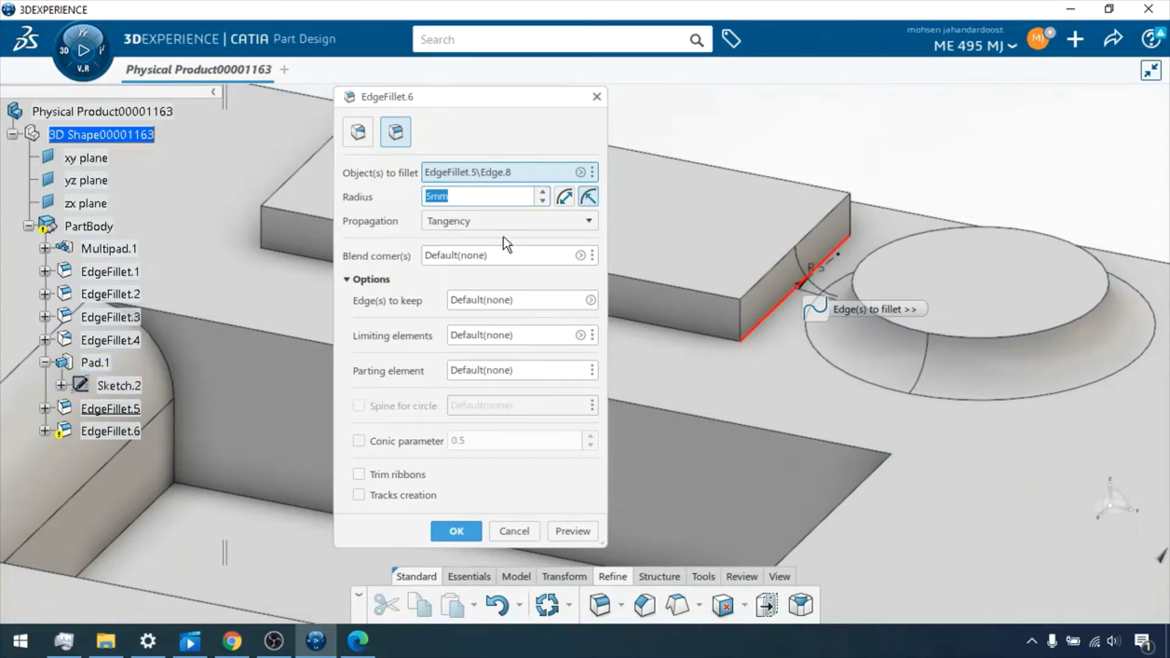
pyautogui.click(499, 220)
pyautogui.click(484, 250)
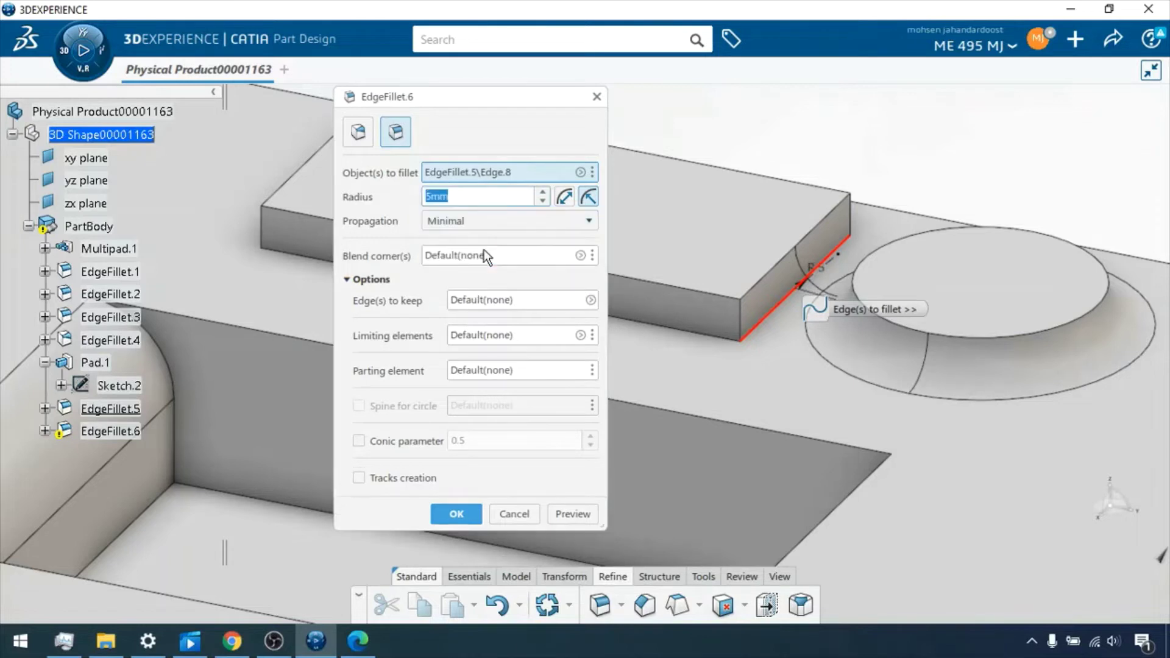
pyautogui.click(565, 515)
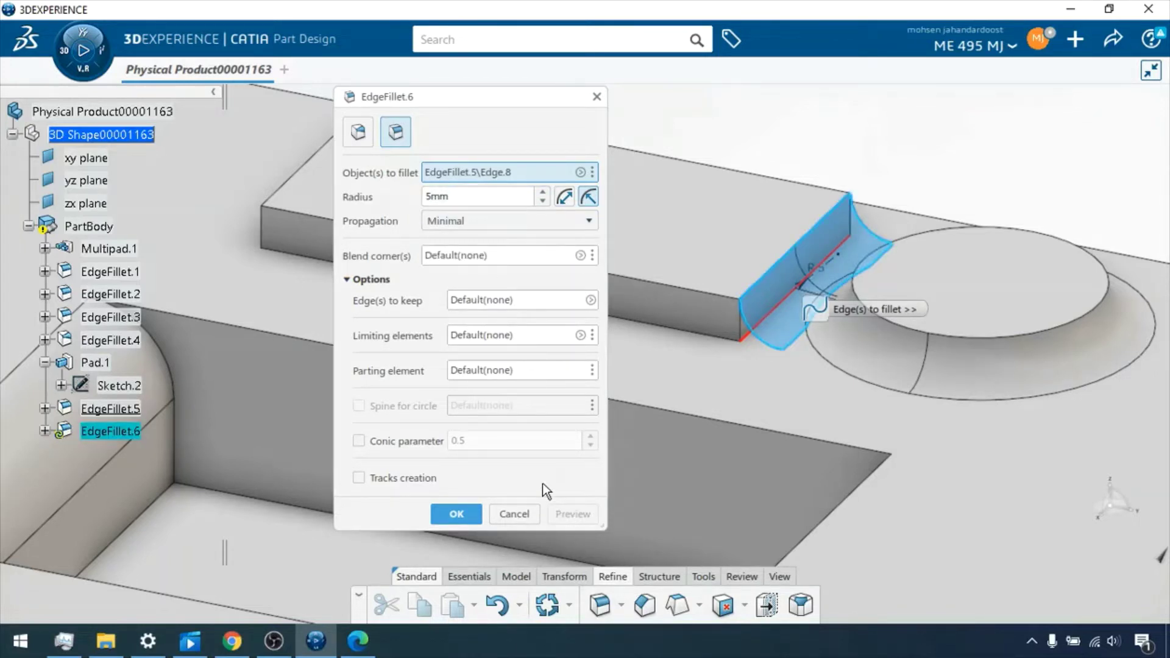
pyautogui.click(448, 514)
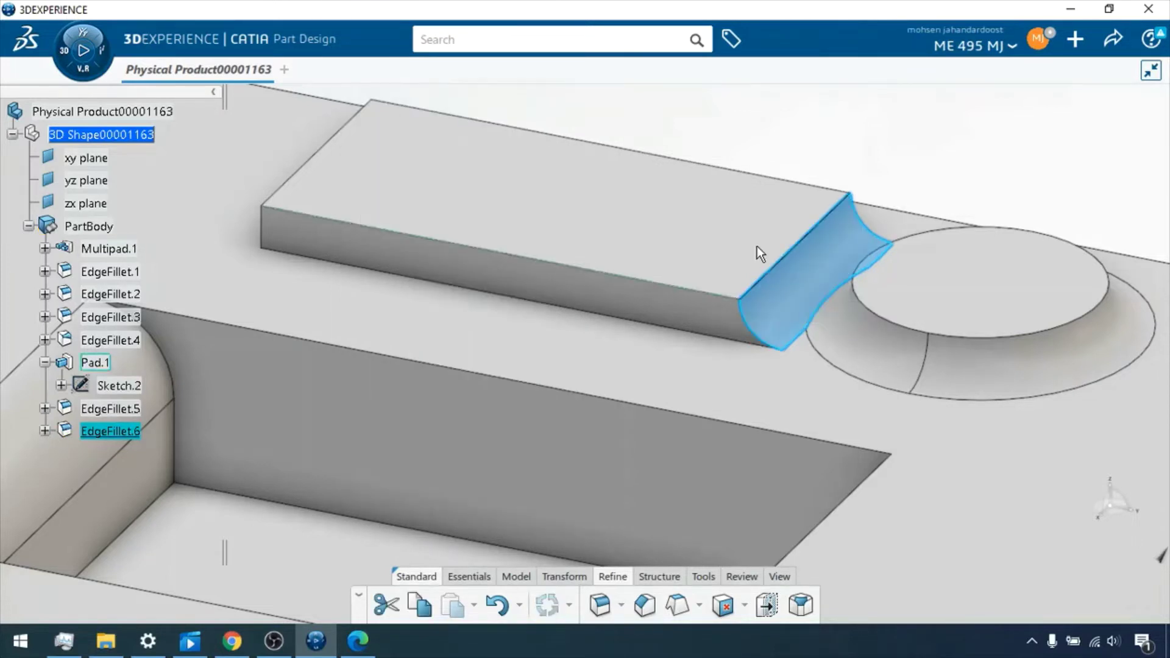
# Step: Fillet the top face of the small separate block with a 15 mm radius and Tangency propagation, previewing before applying
pyautogui.moveTo(745, 201); pyautogui.dragTo(740, 353, button='middle')
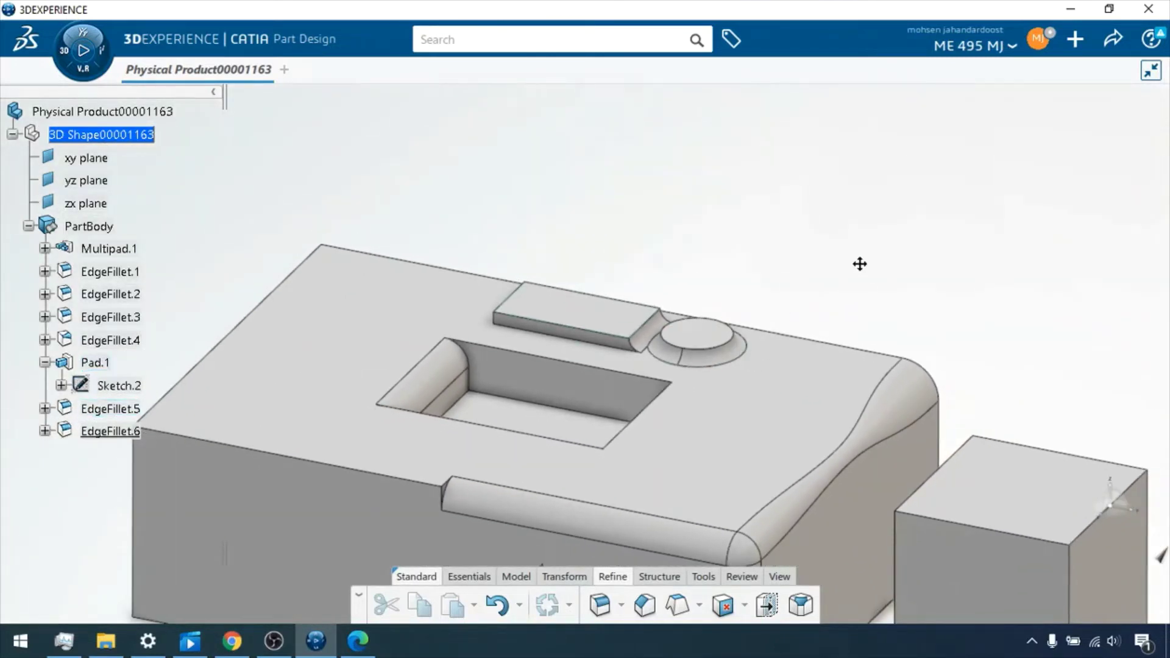
pyautogui.moveTo(862, 262); pyautogui.dragTo(870, 236, button='middle')
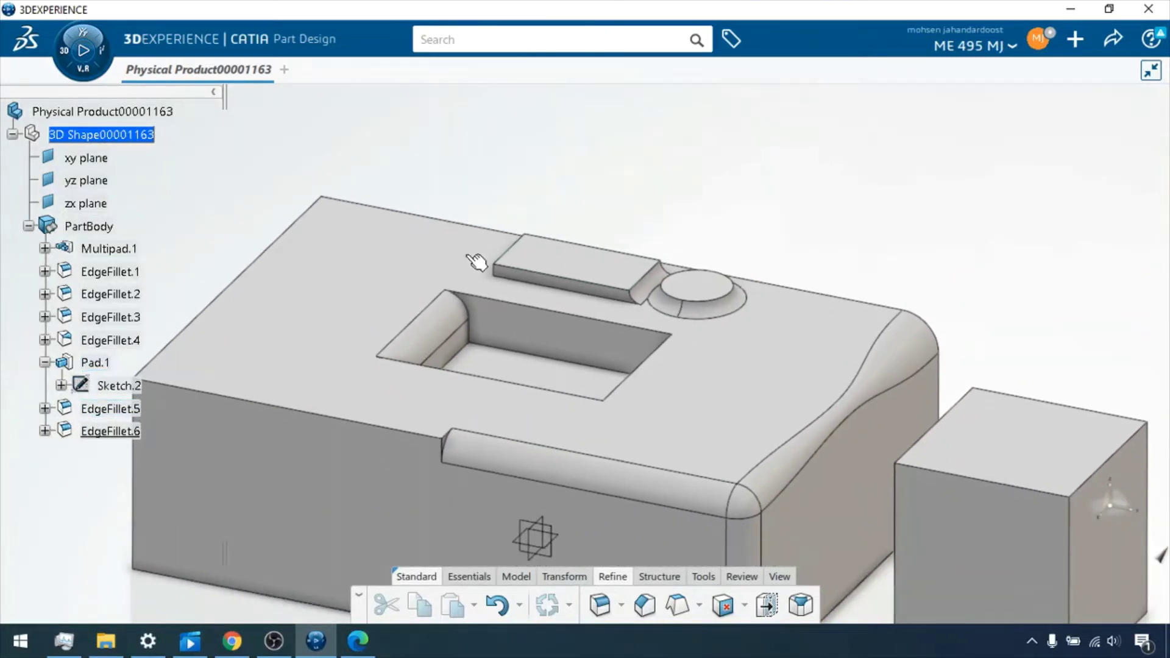
pyautogui.click(1030, 439)
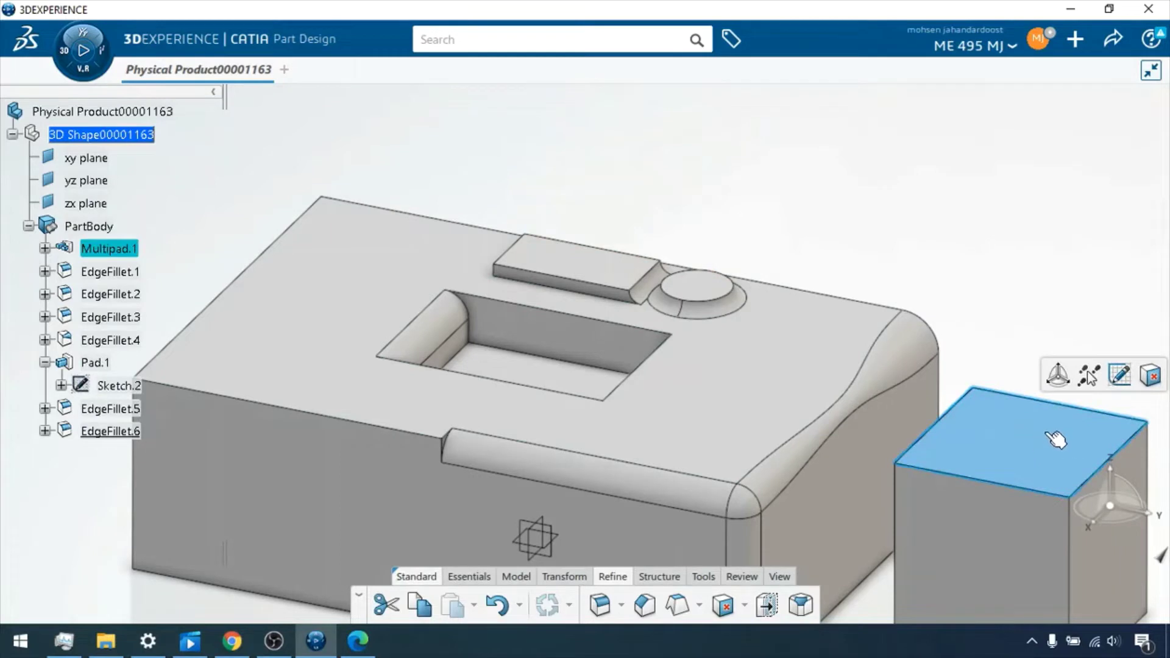
pyautogui.moveTo(1003, 285); pyautogui.dragTo(904, 261, button='middle')
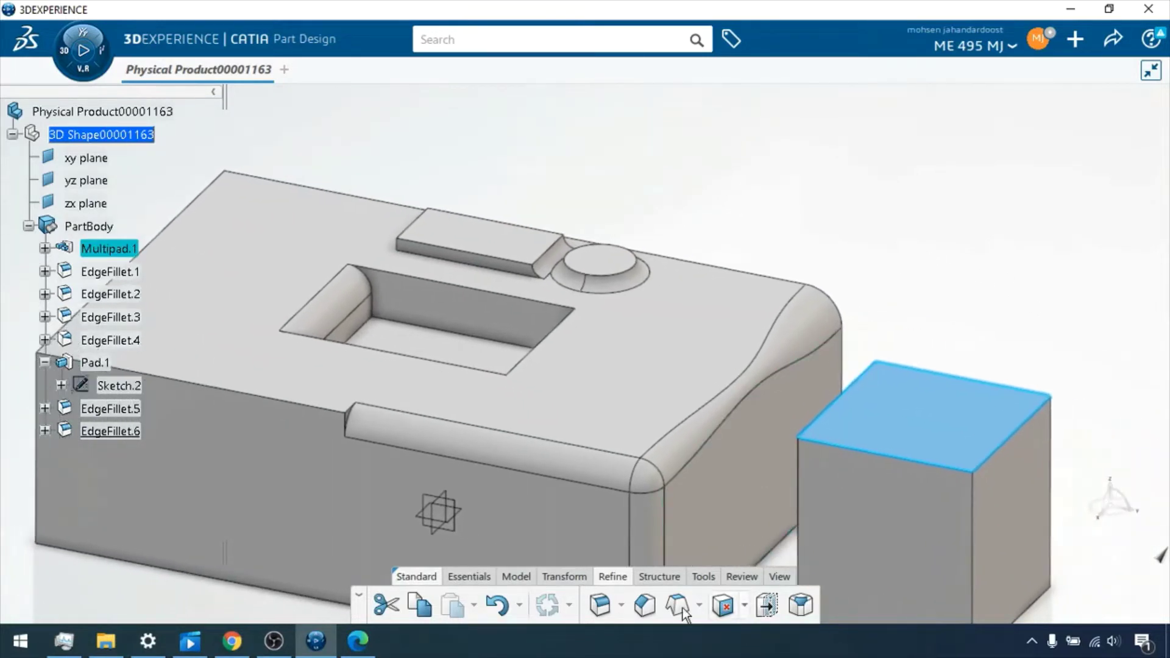
pyautogui.click(1036, 270)
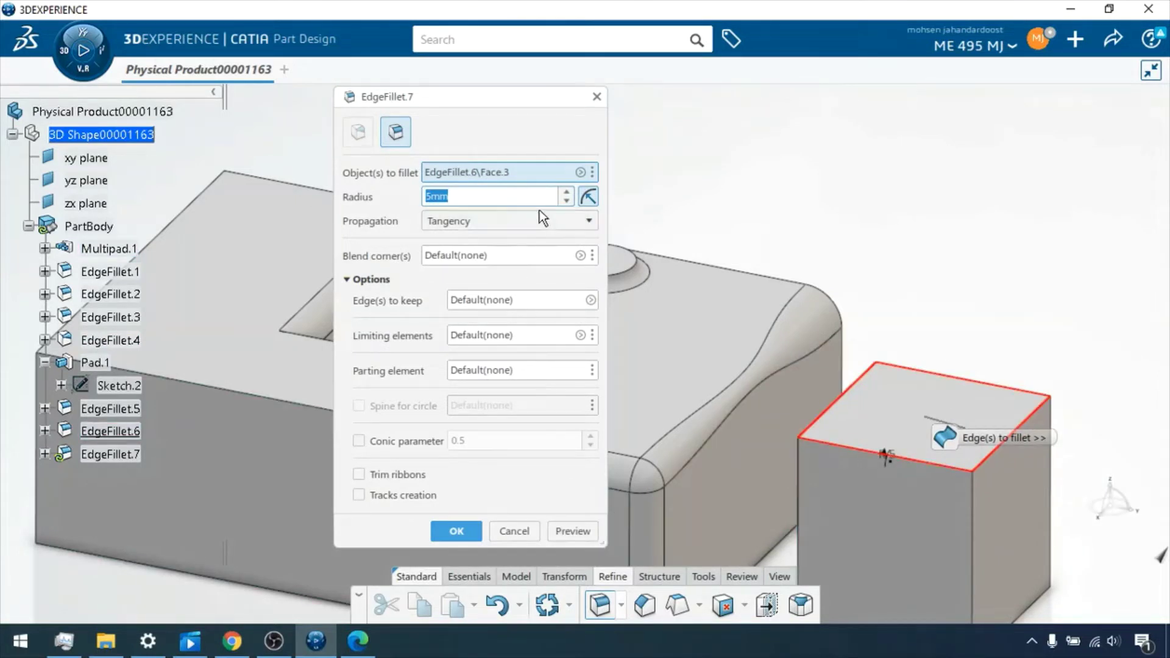
pyautogui.write('15')
pyautogui.click(564, 528)
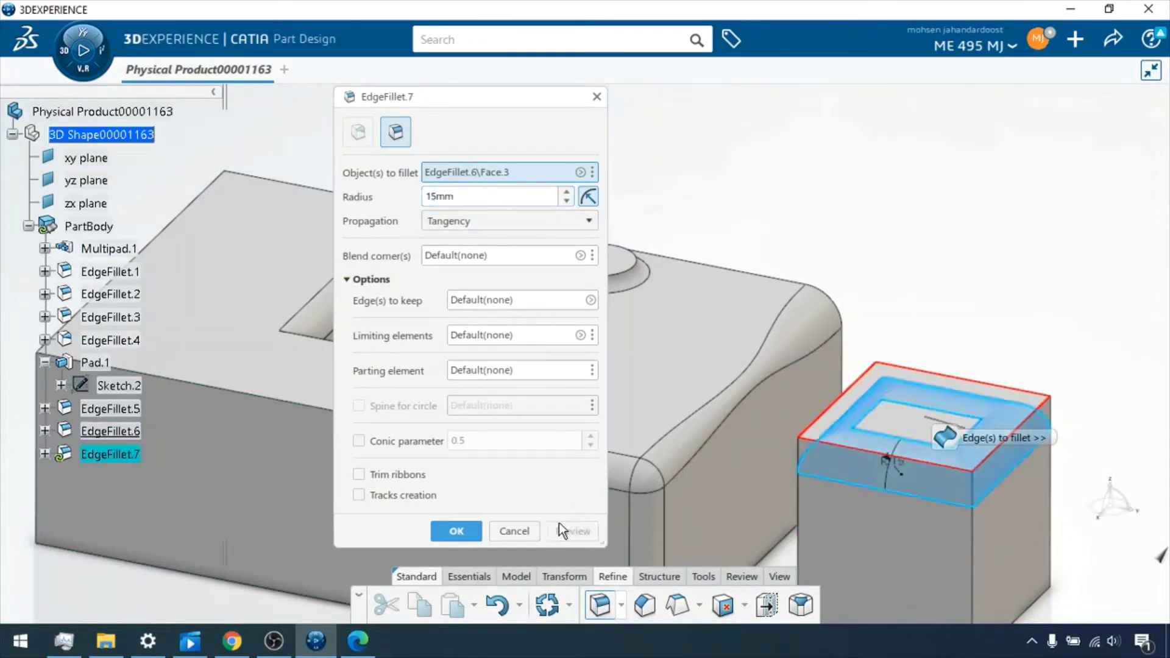
pyautogui.click(478, 532)
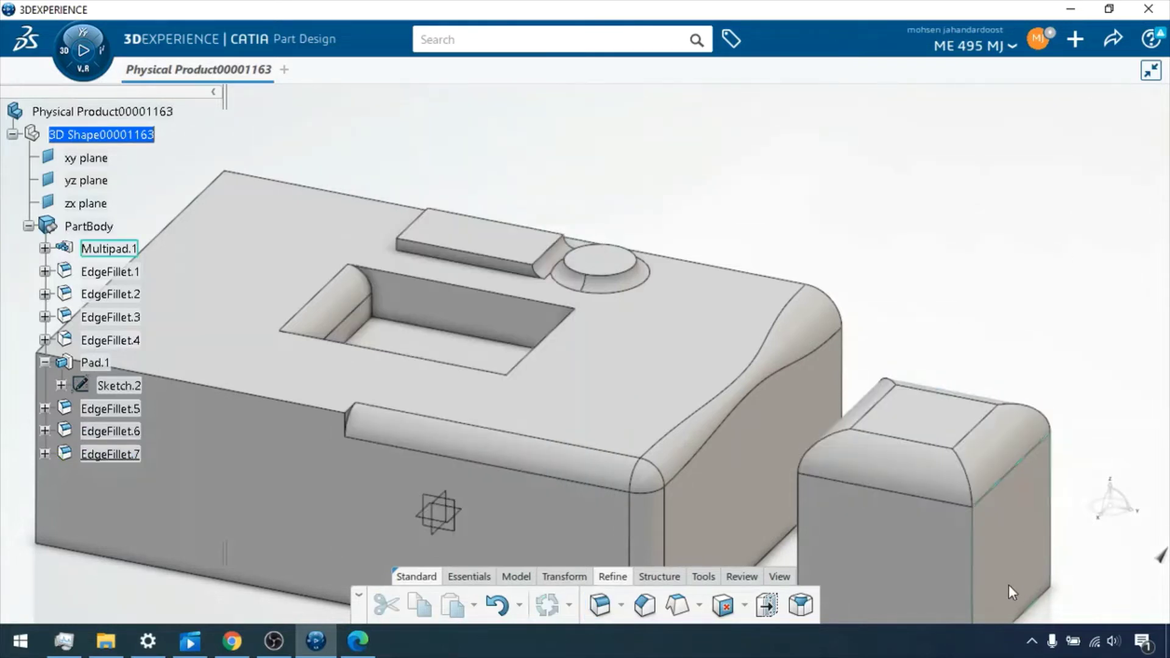
# Step: Preview a 10 mm edge fillet on the large block's top face with Tangency propagation
pyautogui.click(981, 581)
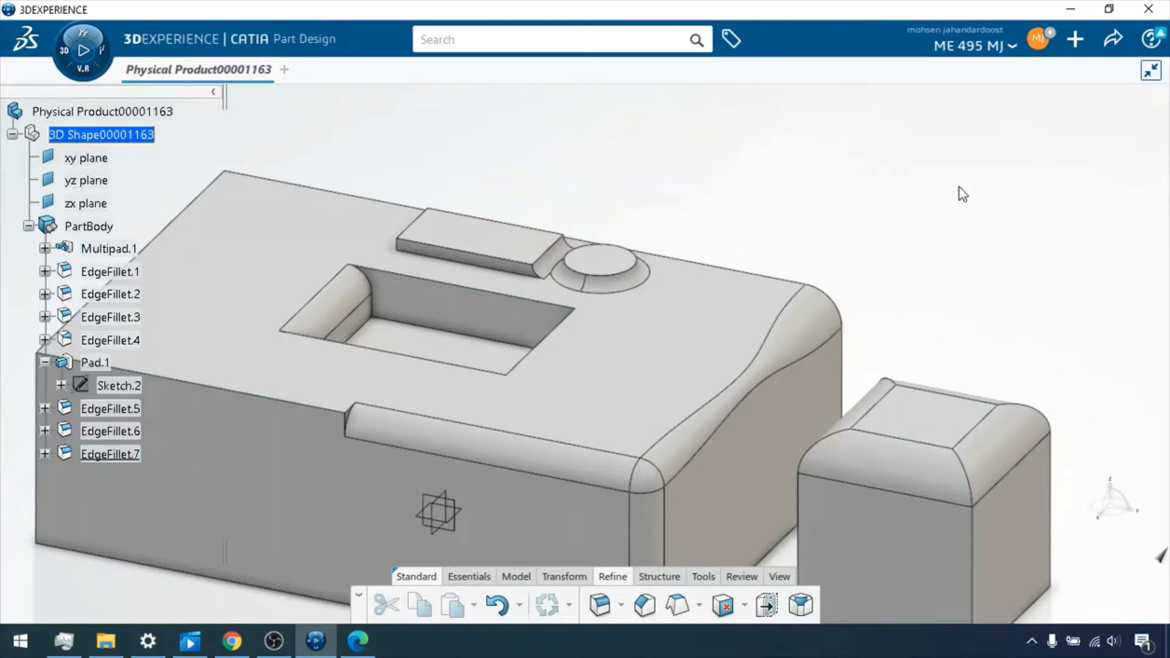
pyautogui.click(244, 318)
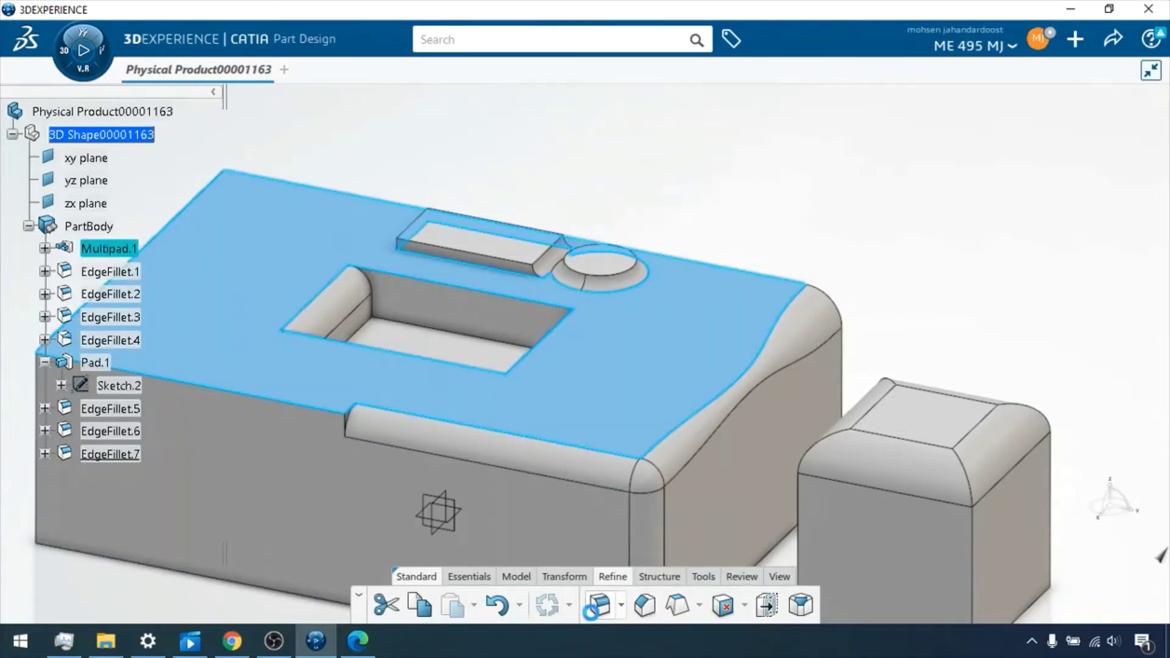
pyautogui.moveTo(484, 117); pyautogui.dragTo(923, 134)
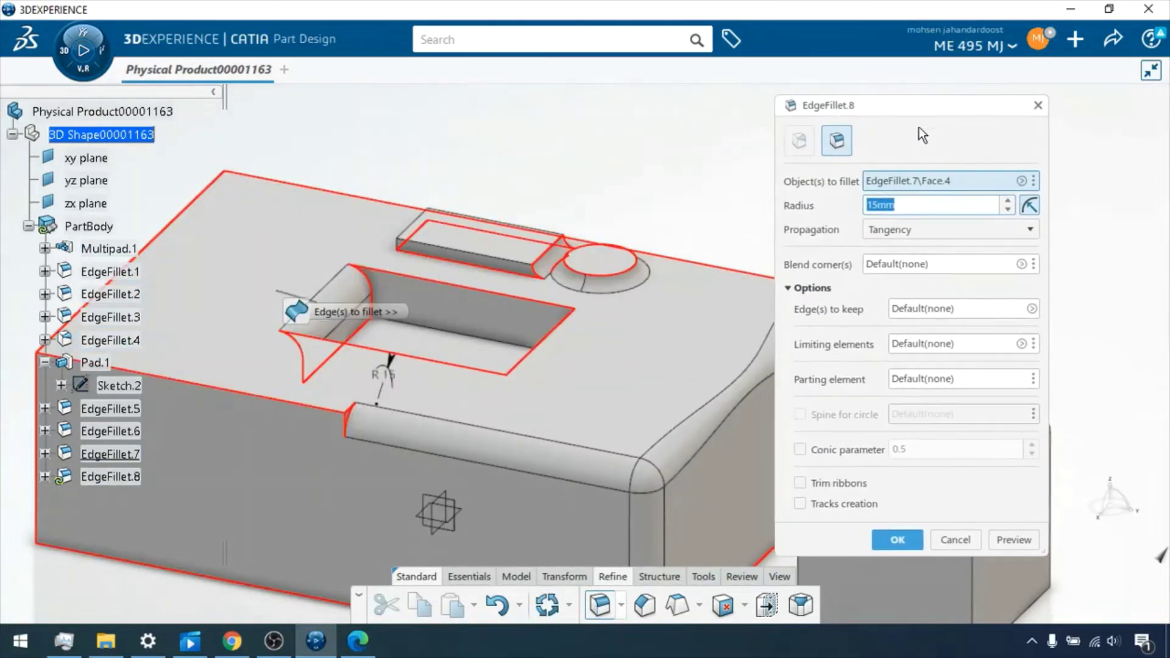
pyautogui.write('10')
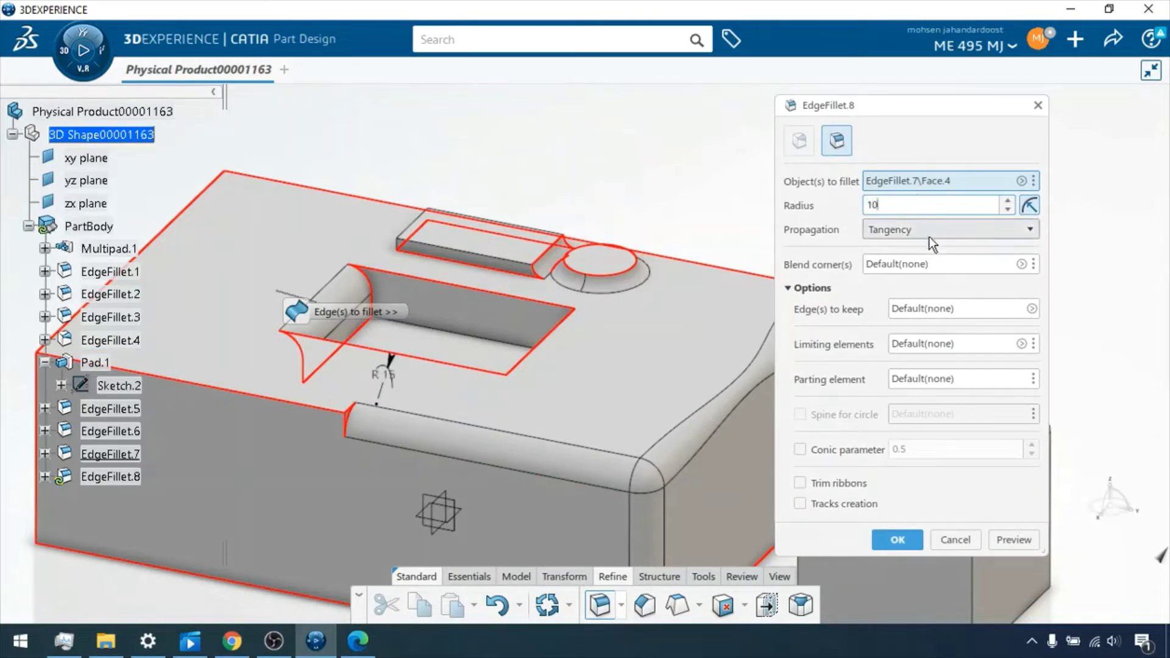
pyautogui.click(1013, 541)
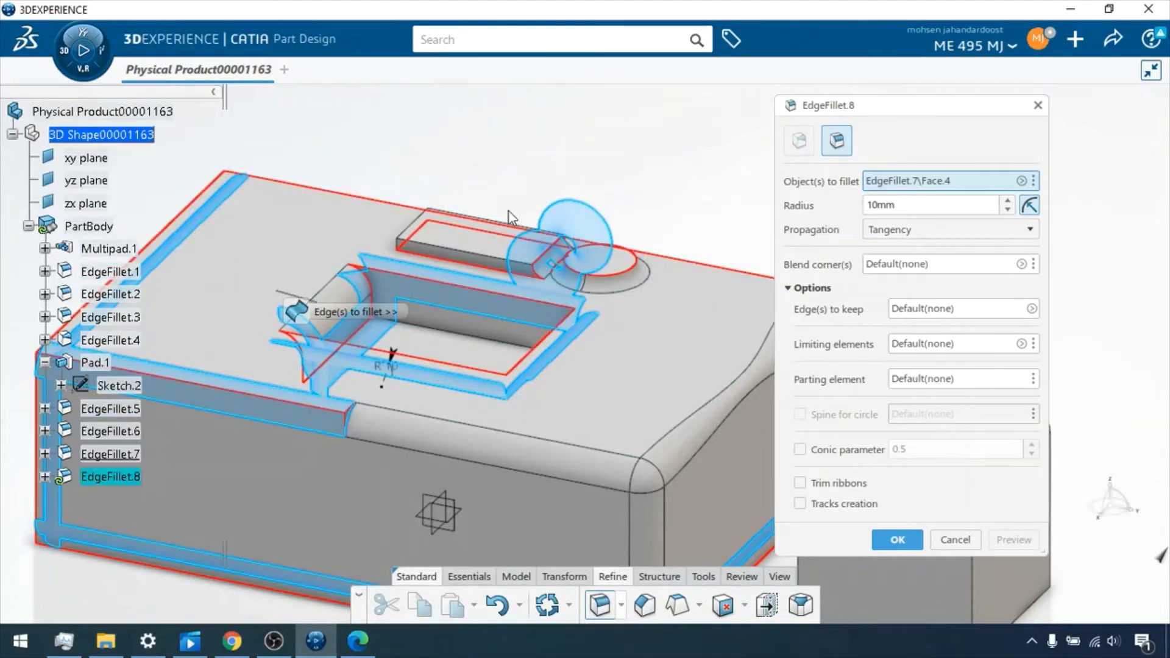
# Step: Try to preview the top face fillet with three of the large block's outer top edges as edges to keep, and cancel the fillet
pyautogui.click(922, 309)
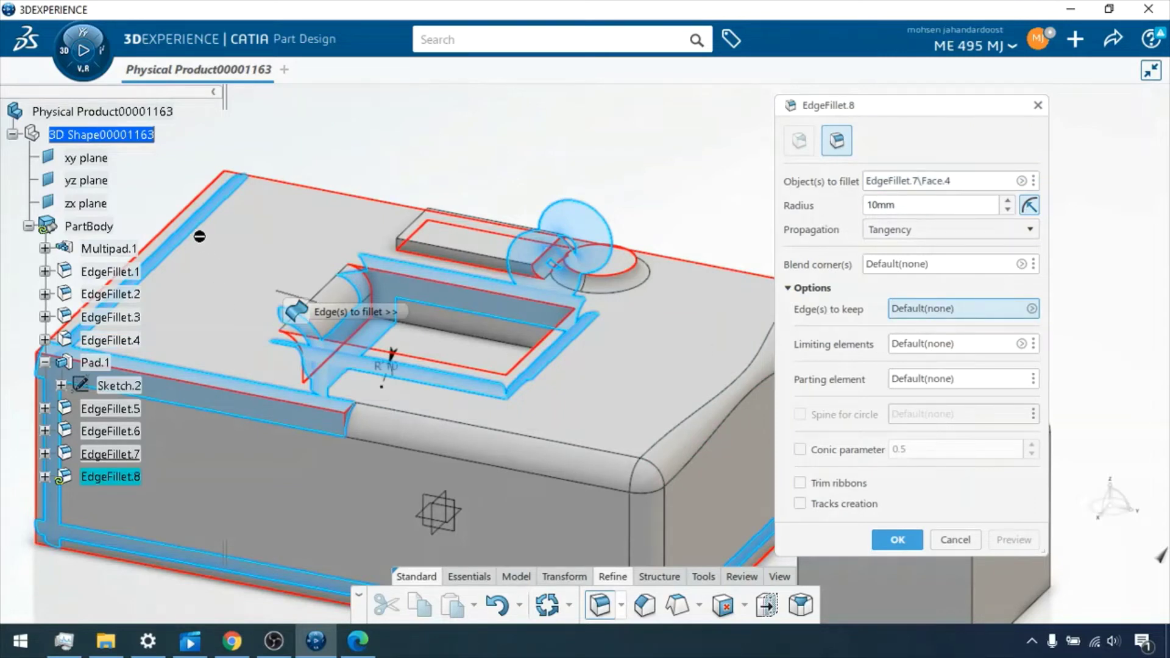
pyautogui.click(134, 261)
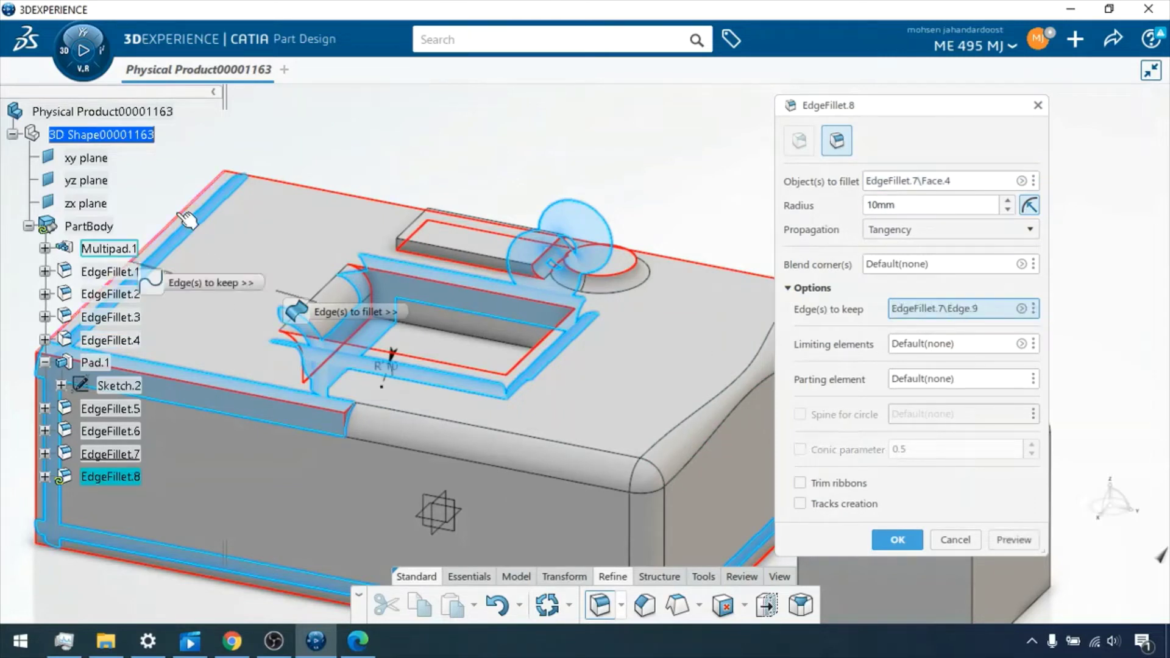
pyautogui.click(207, 375)
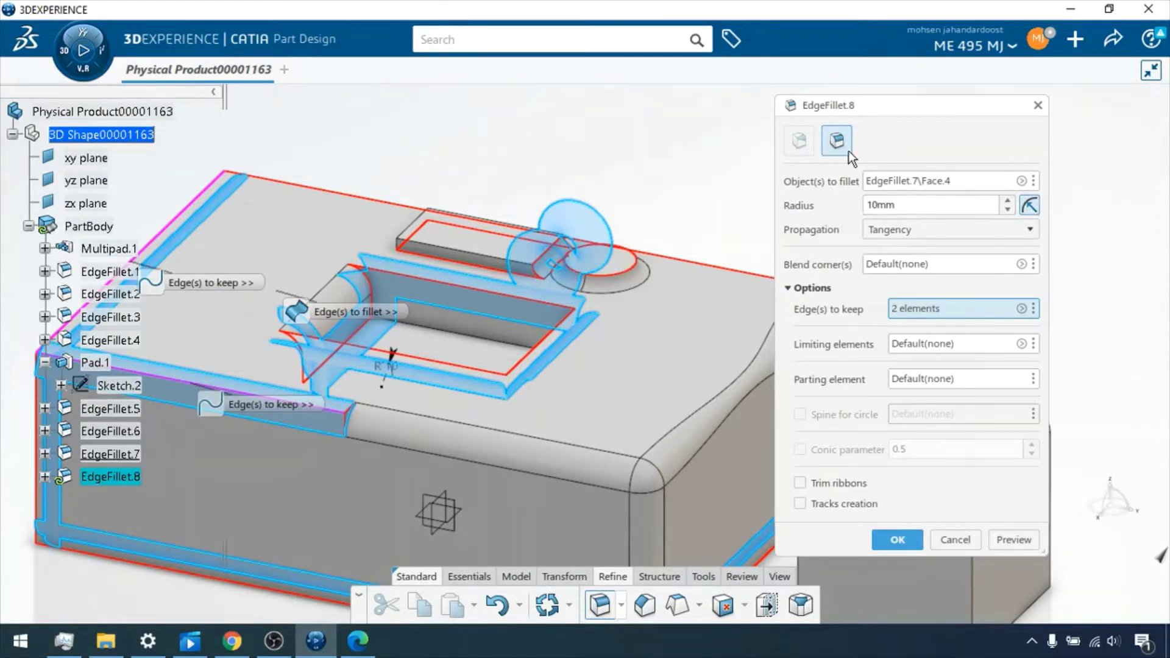
pyautogui.click(665, 259)
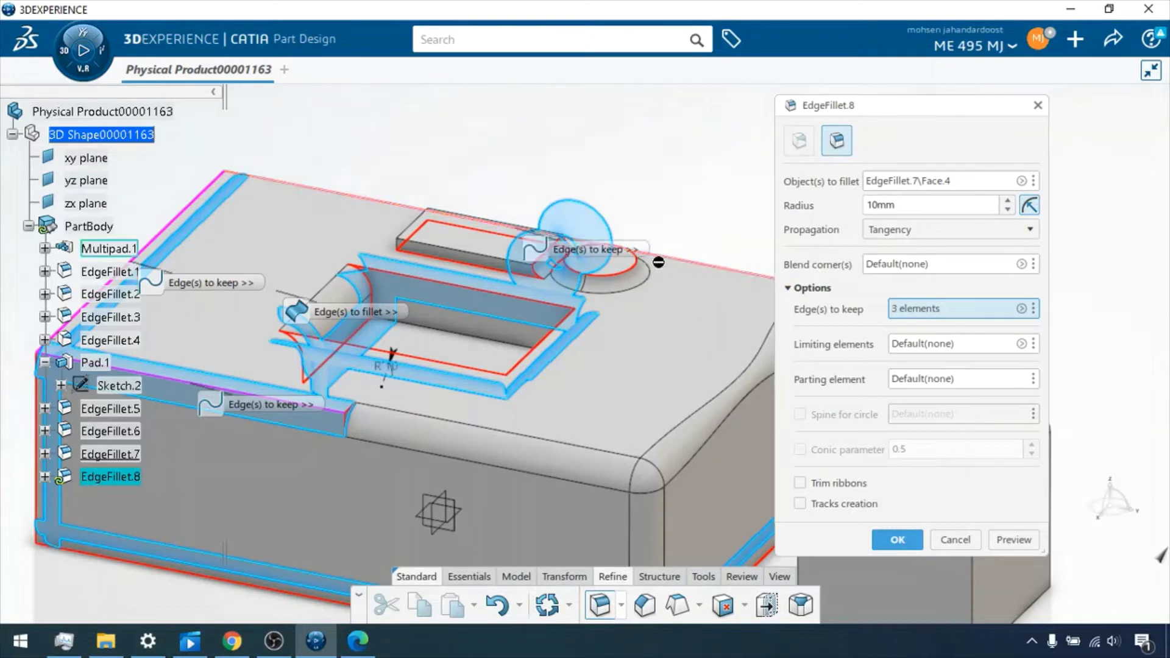
pyautogui.click(1015, 539)
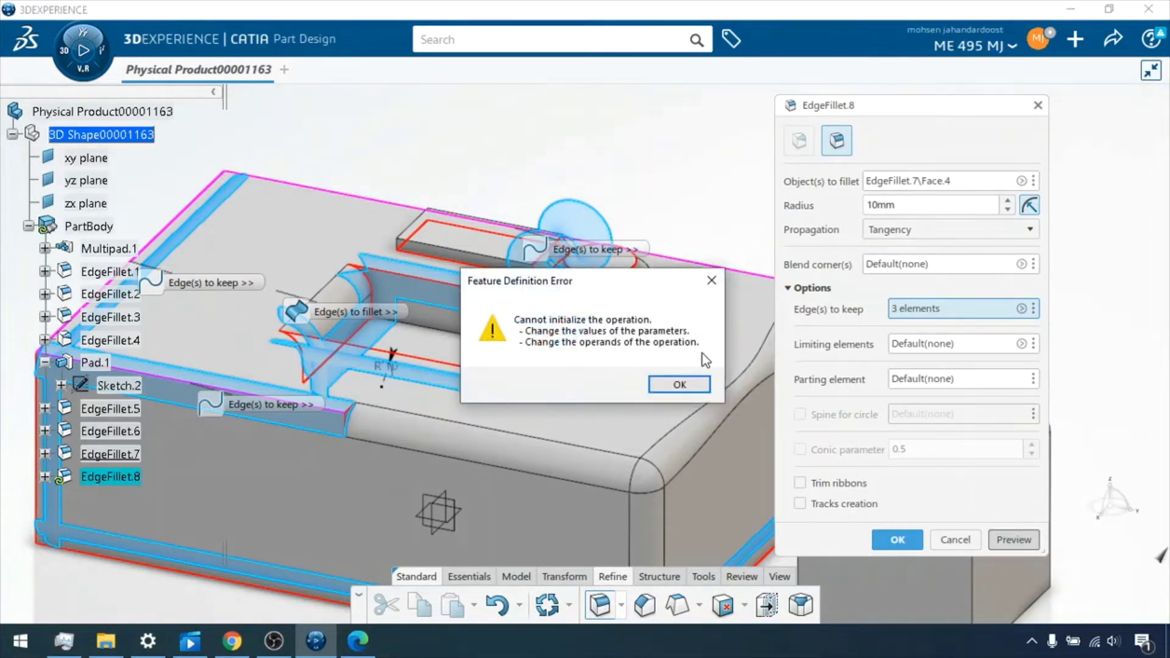
pyautogui.click(674, 384)
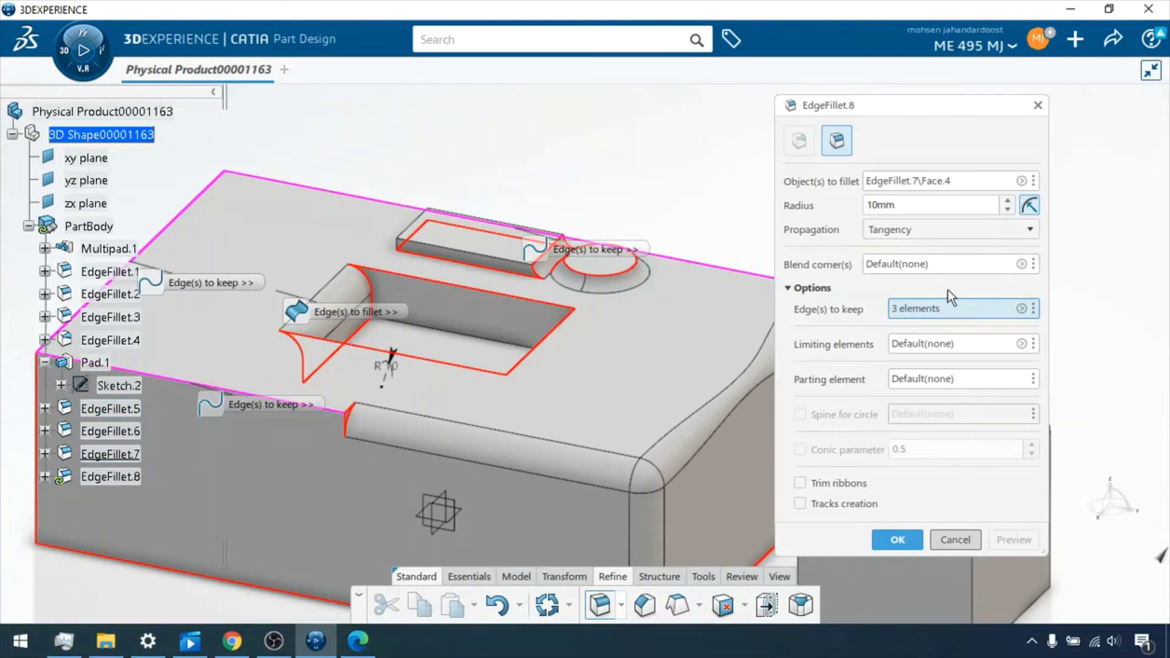
pyautogui.press('Escape')
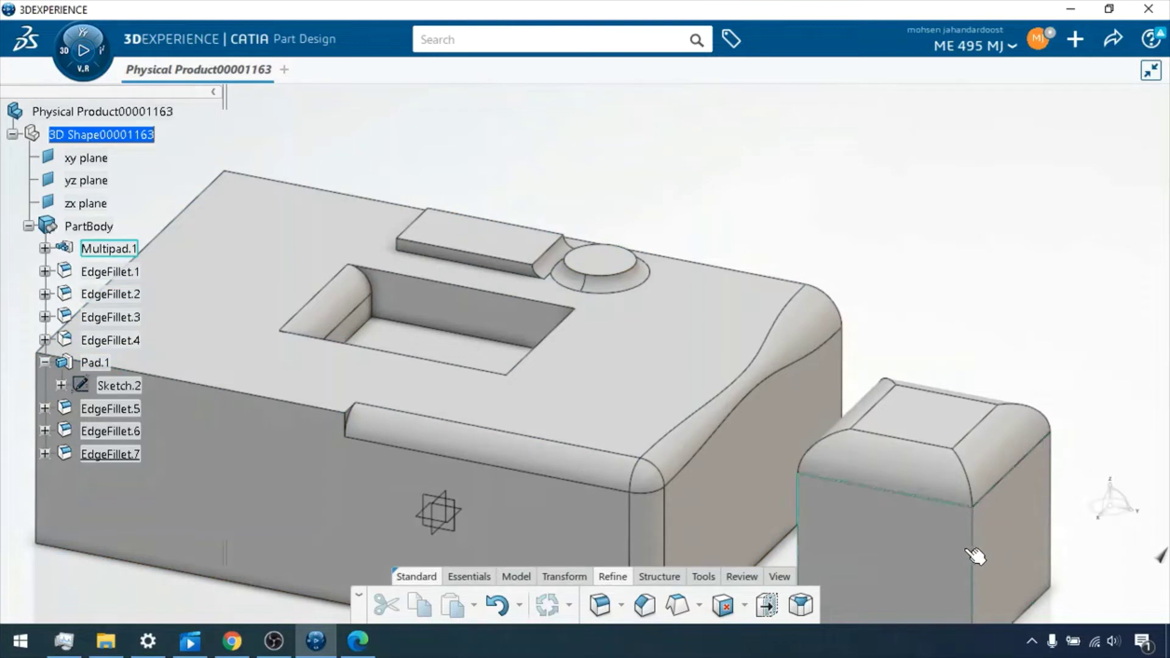
# Step: Preview a 15 mm edge fillet on the small block's front vertical edge, trying Minimal propagation before returning to Tangency
pyautogui.click(972, 553)
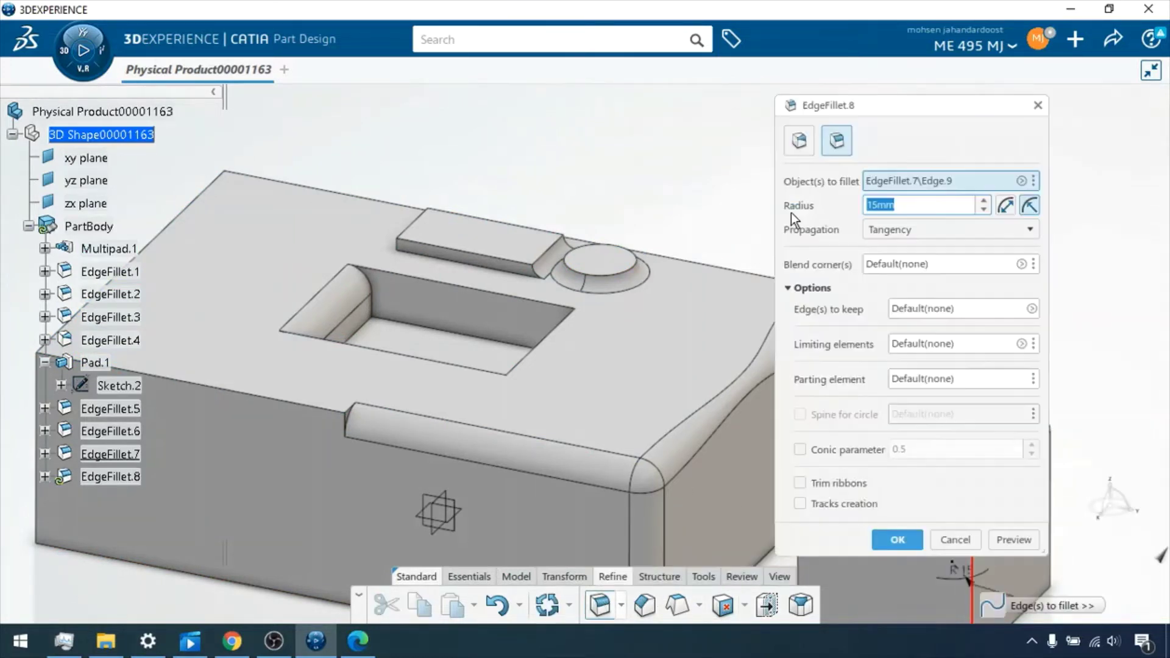
pyautogui.moveTo(885, 116); pyautogui.dragTo(479, 105)
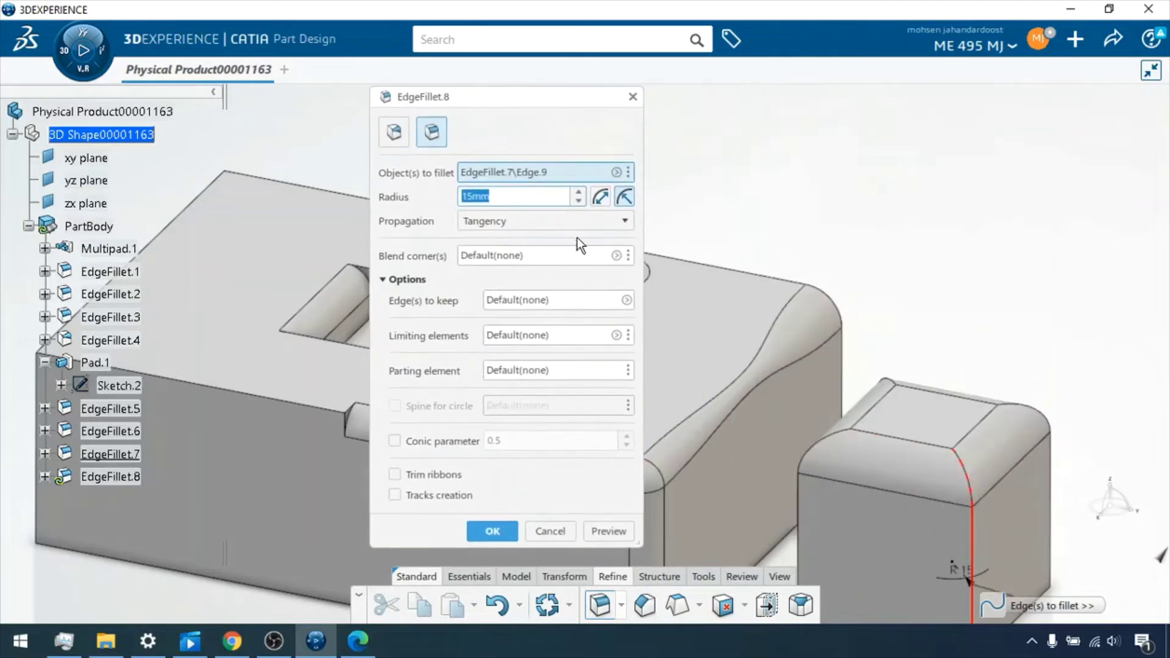
pyautogui.click(557, 223)
pyautogui.click(544, 255)
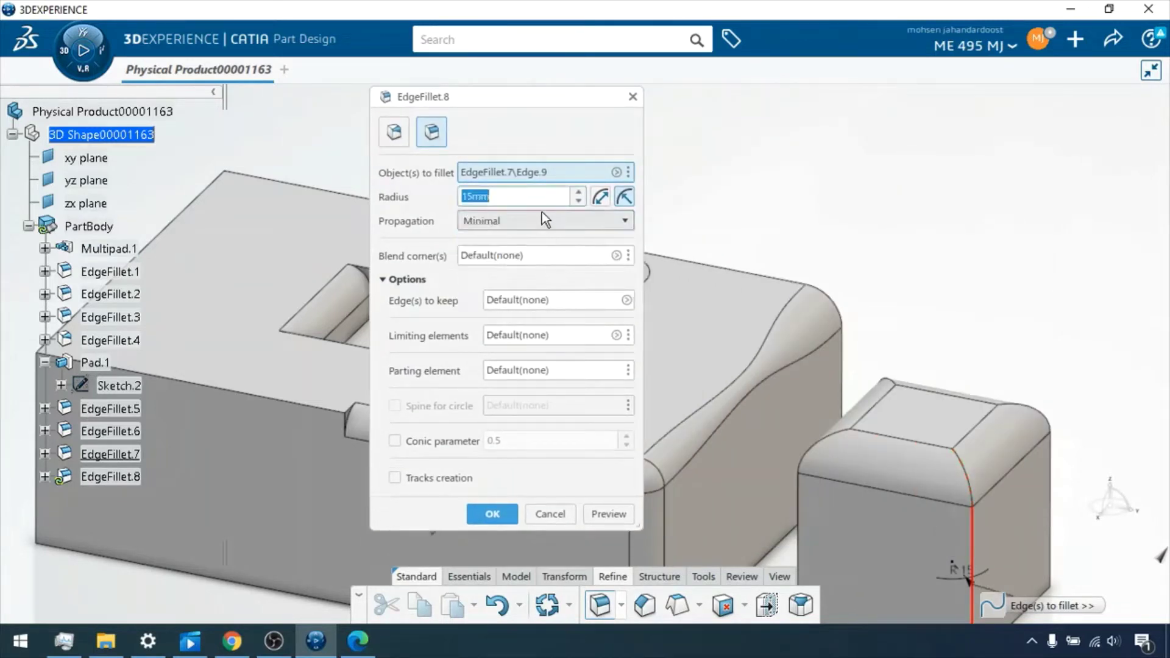
pyautogui.click(546, 223)
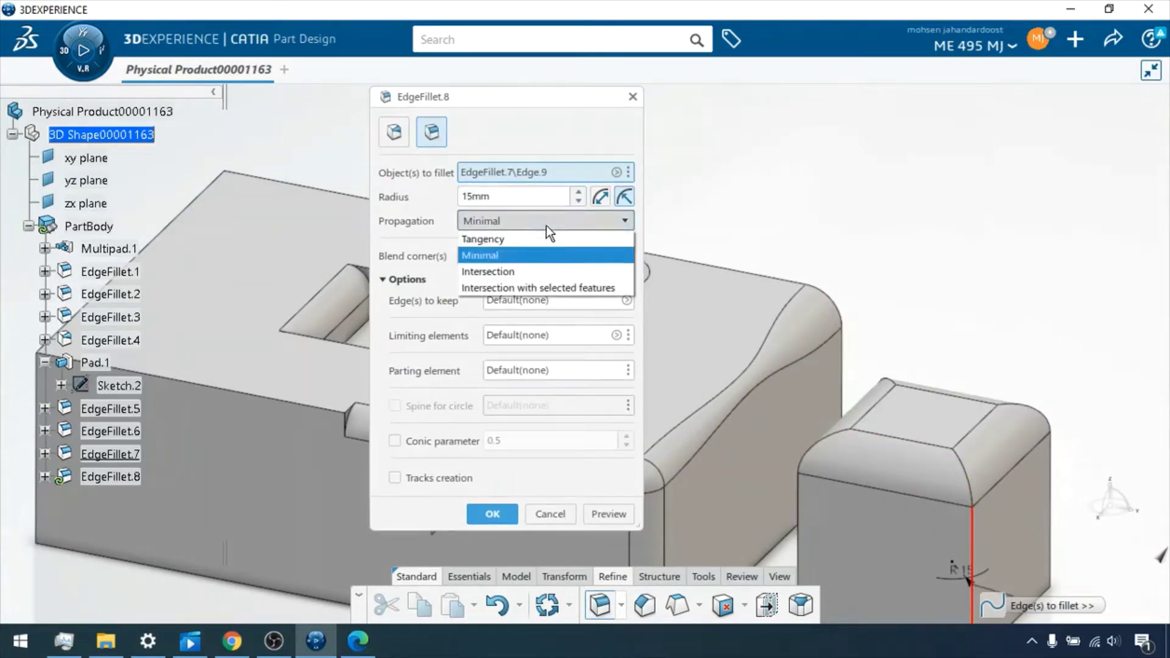
pyautogui.click(520, 240)
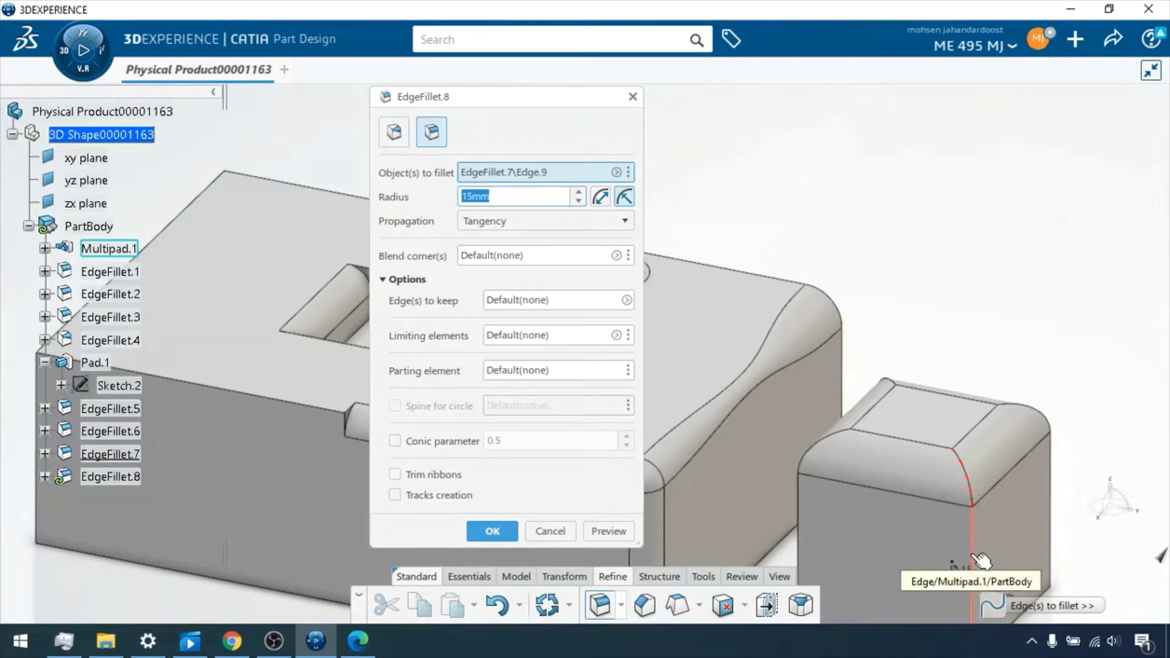
pyautogui.click(609, 531)
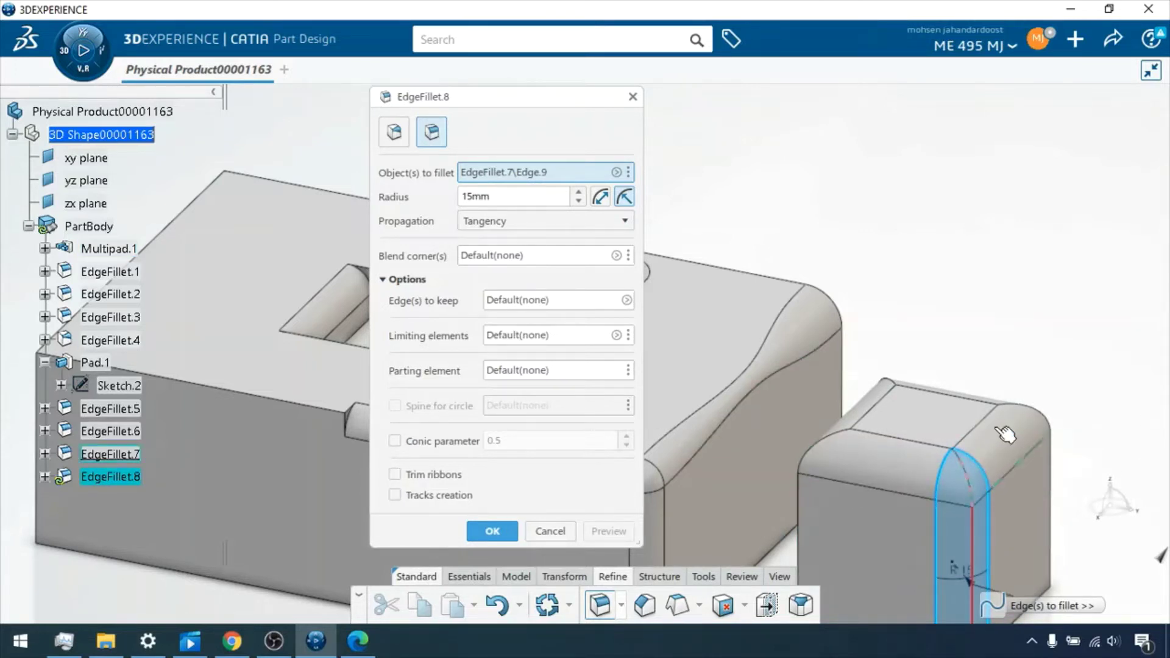
# Step: Set the vertical edge fillet's propagation to Minimal, preview and apply it, and inspect the resulting corner
pyautogui.click(587, 220)
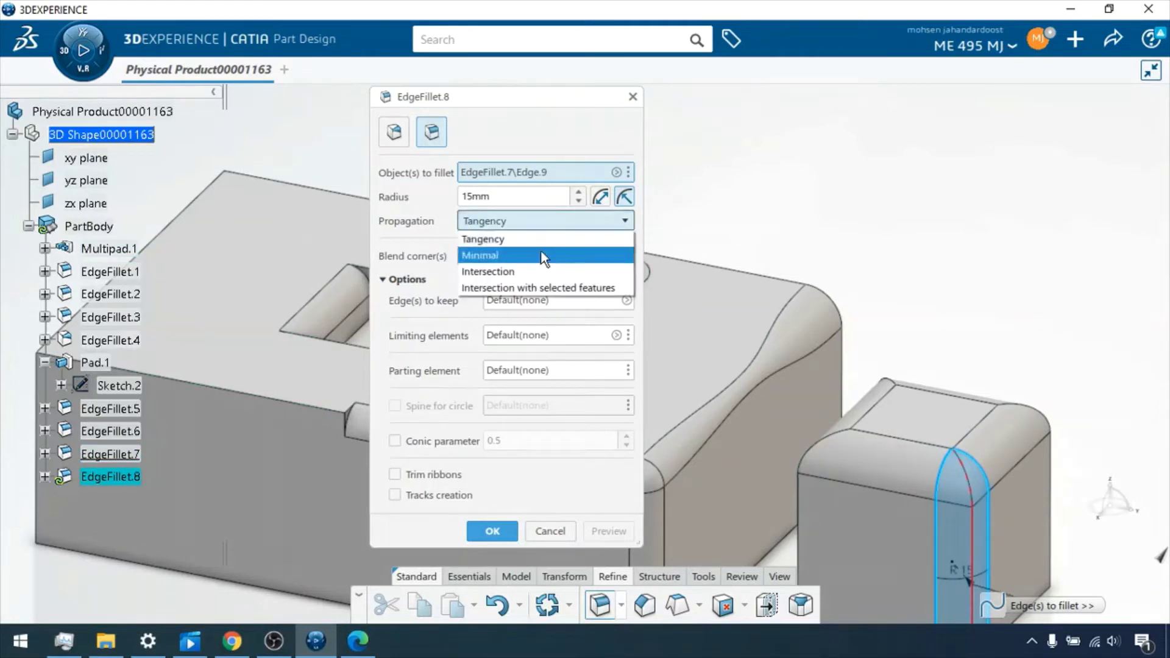
pyautogui.click(540, 255)
pyautogui.click(602, 512)
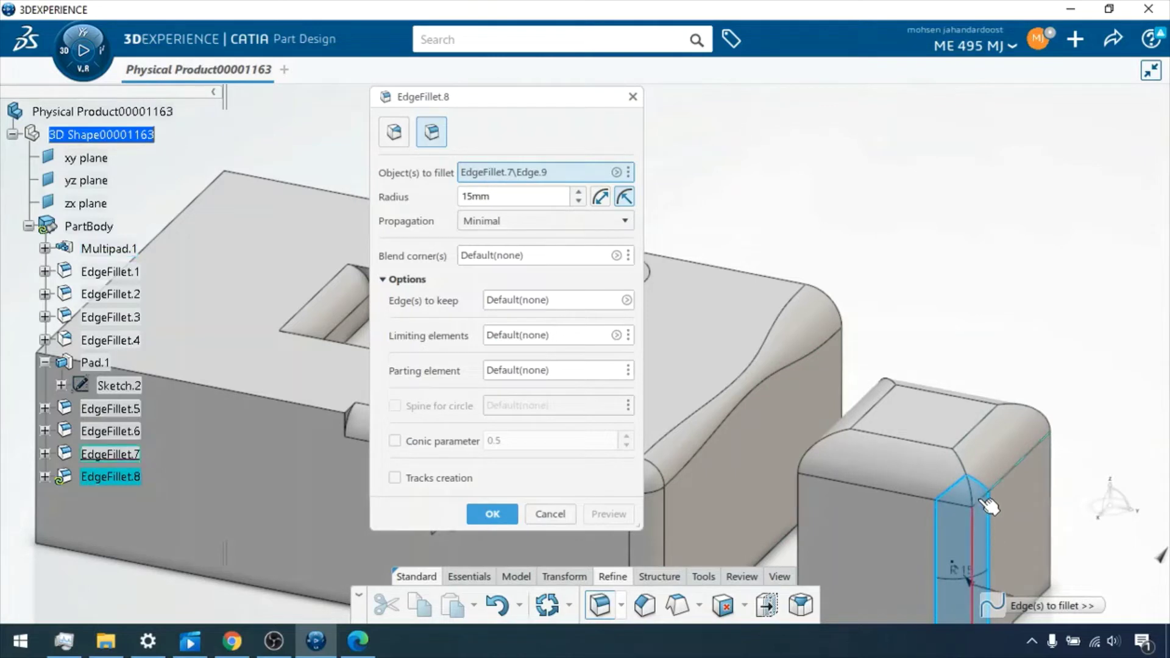
pyautogui.click(487, 514)
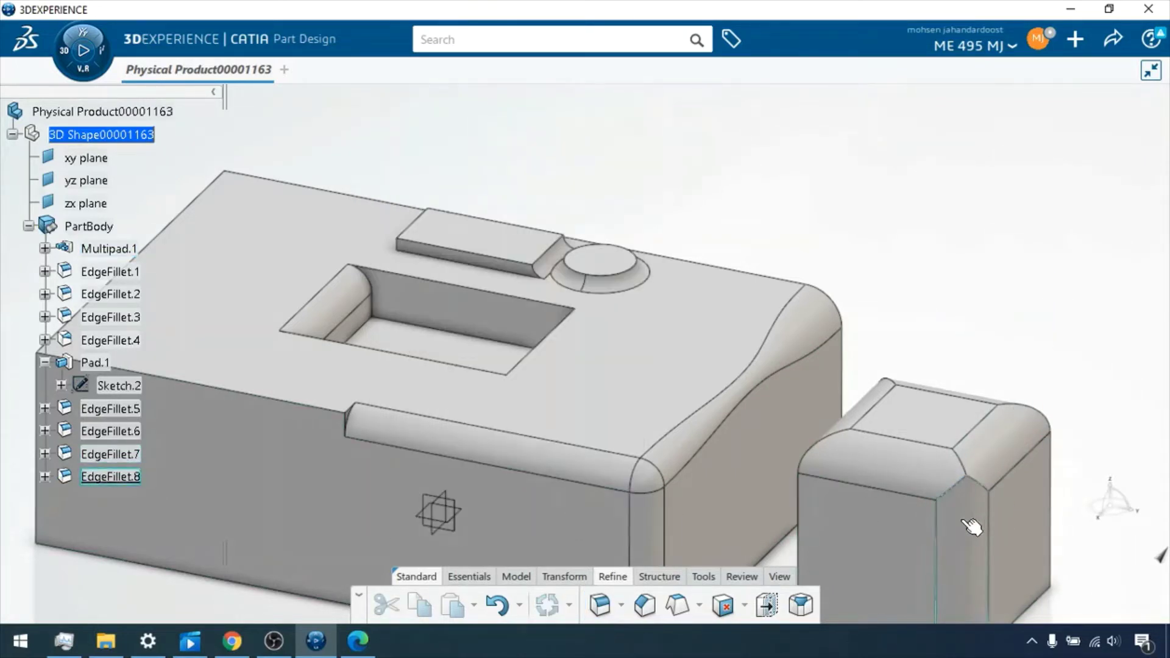
pyautogui.moveTo(1008, 332)
pyautogui.mouseDown(button='middle')
pyautogui.moveTo(996, 319)
pyautogui.moveTo(1005, 336)
pyautogui.mouseUp(button='middle')
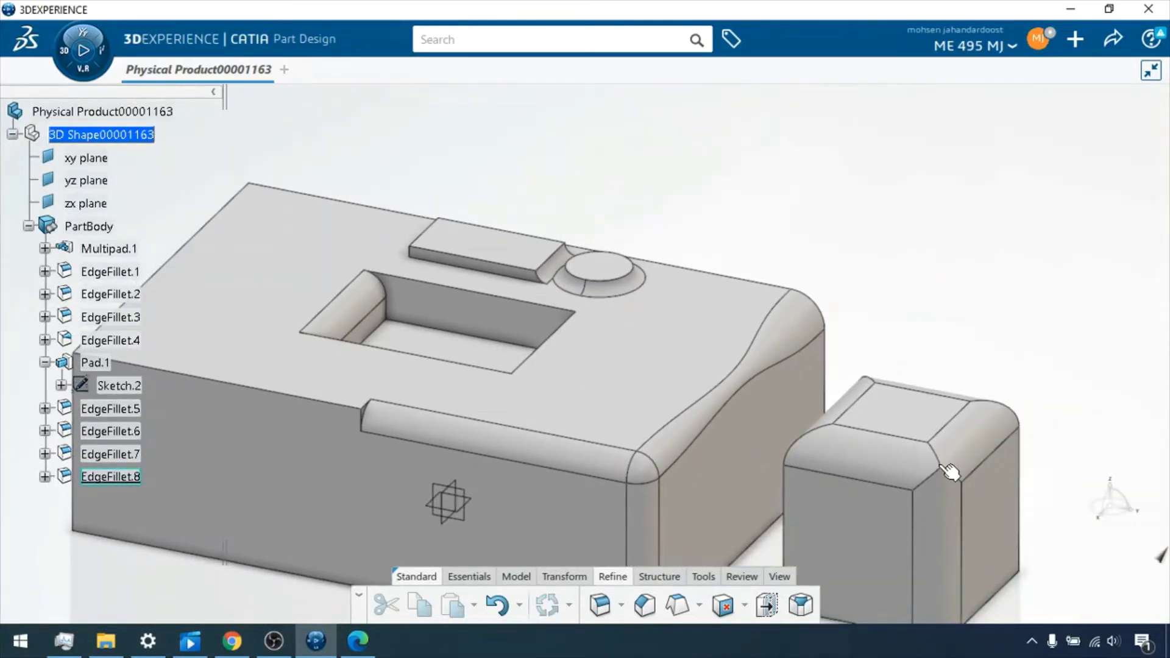
pyautogui.click(948, 540)
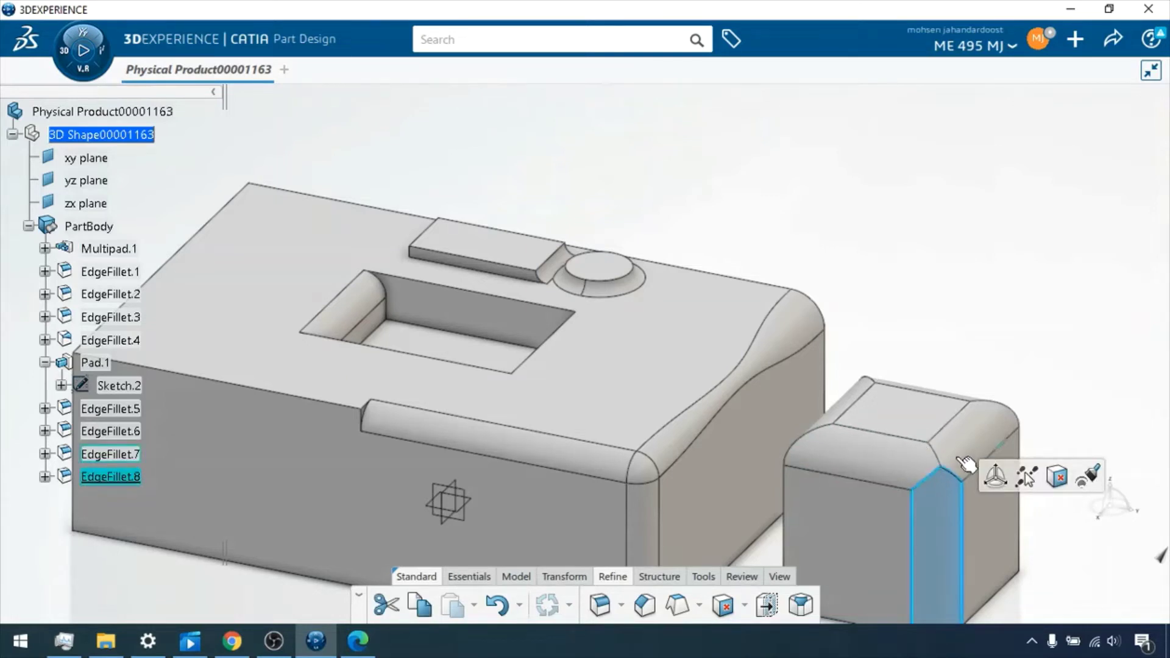
pyautogui.click(986, 268)
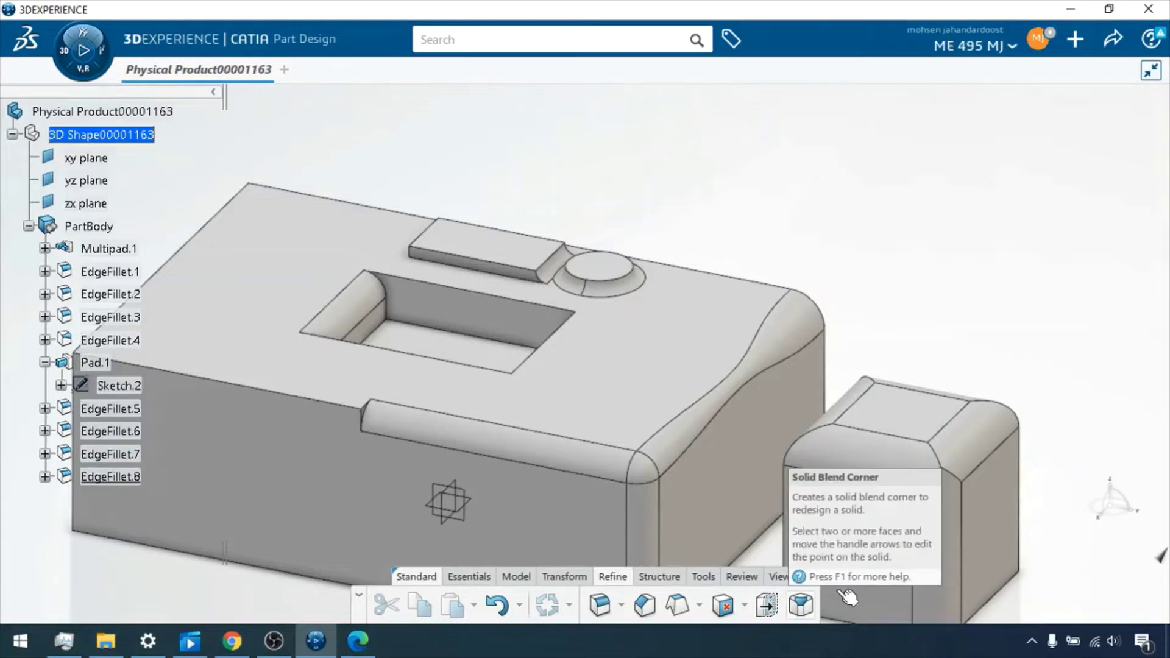
# Step: Start a Setback-mode solid blend corner at the small block's front corner, picking the three fillet faces meeting there as supports
pyautogui.click(800, 606)
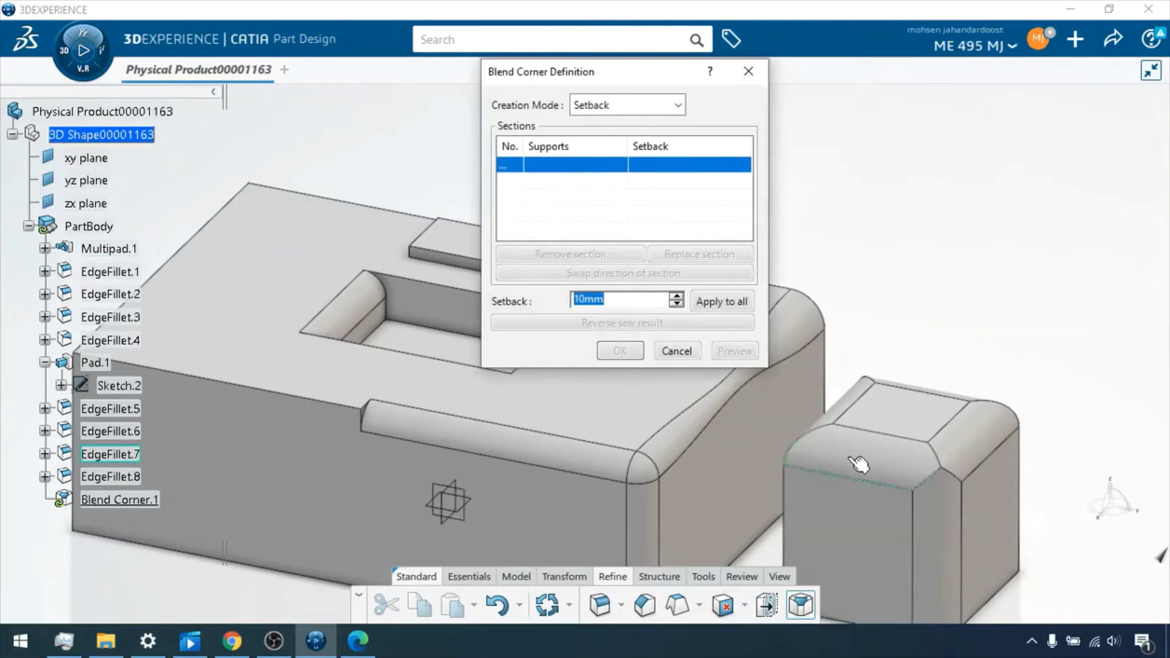
pyautogui.click(913, 479)
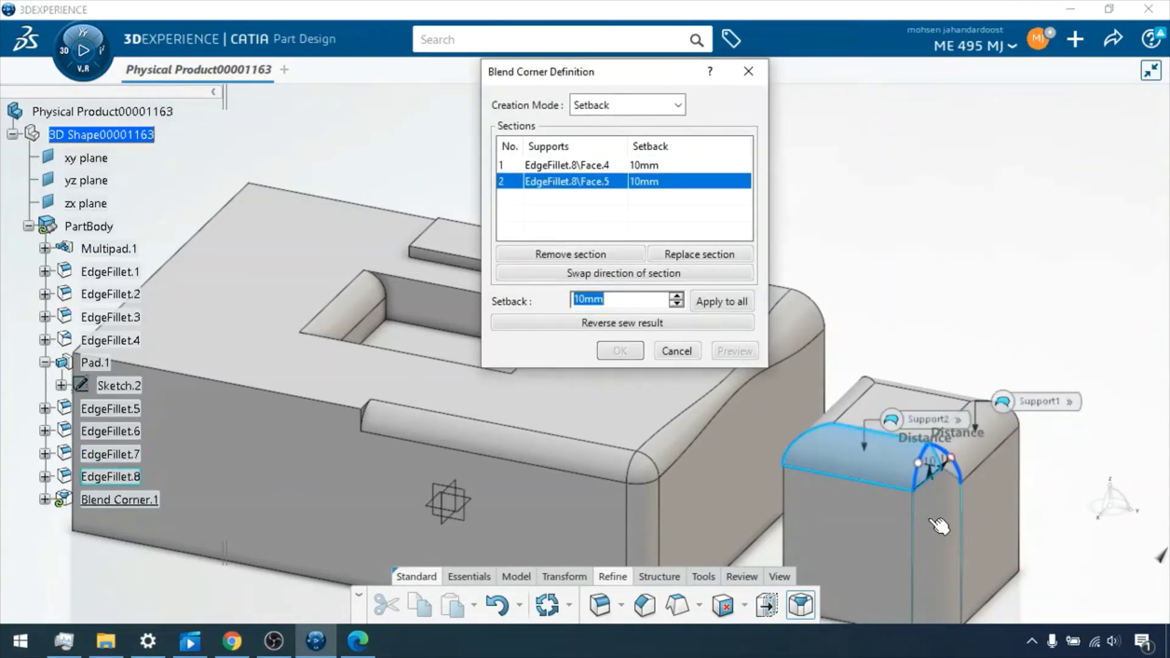
pyautogui.click(936, 490)
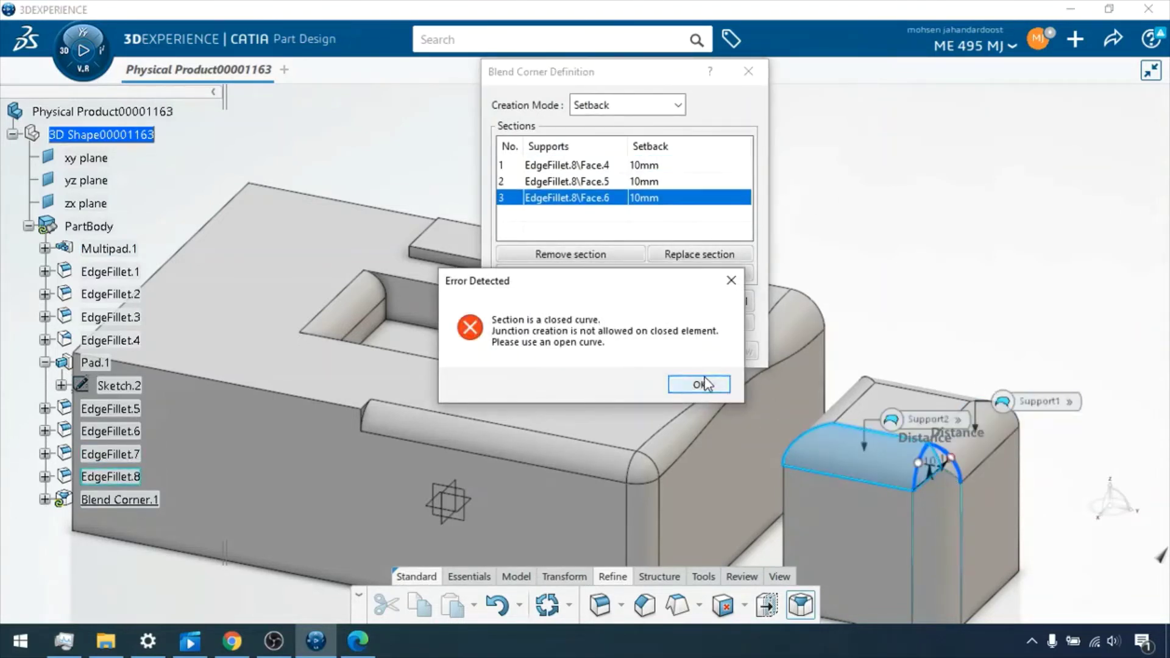
pyautogui.click(700, 384)
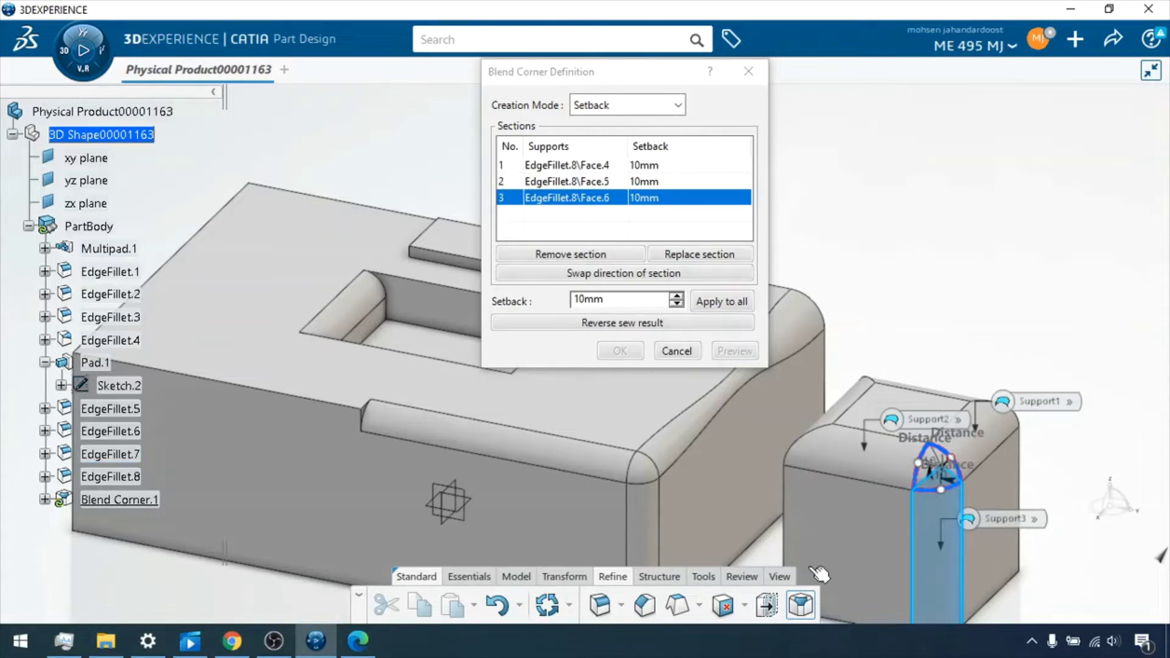
# Step: Apply a 5 mm setback to all three blend corner sections and try to preview the corner
pyautogui.doubleClick(609, 300)
pyautogui.write('5')
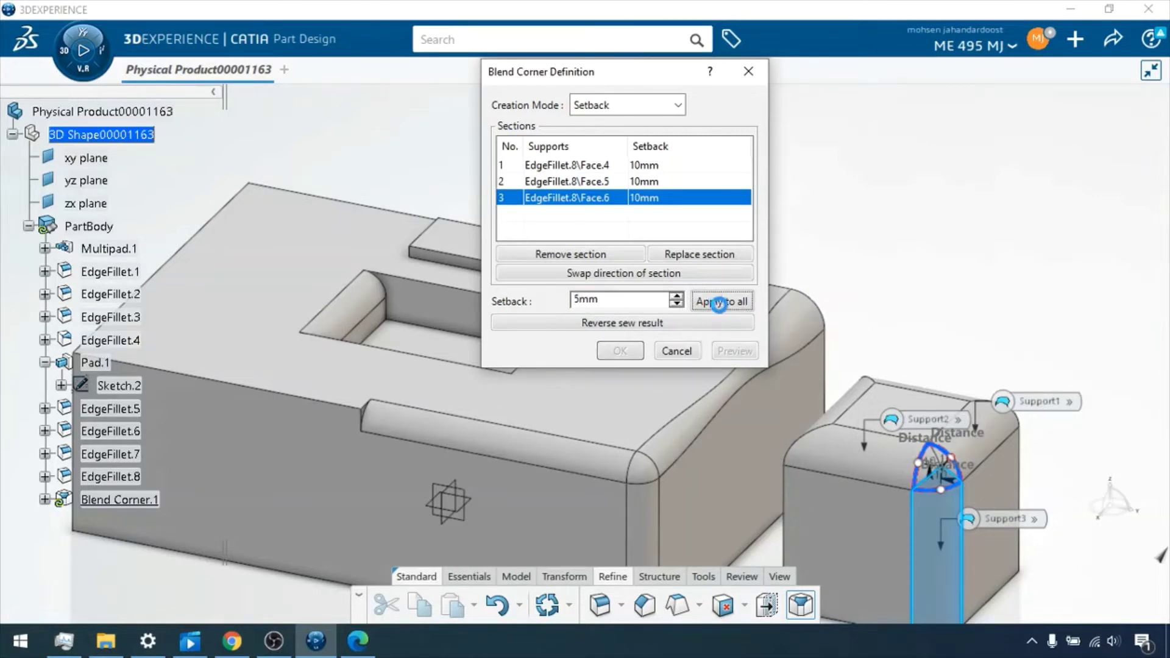
pyautogui.click(719, 303)
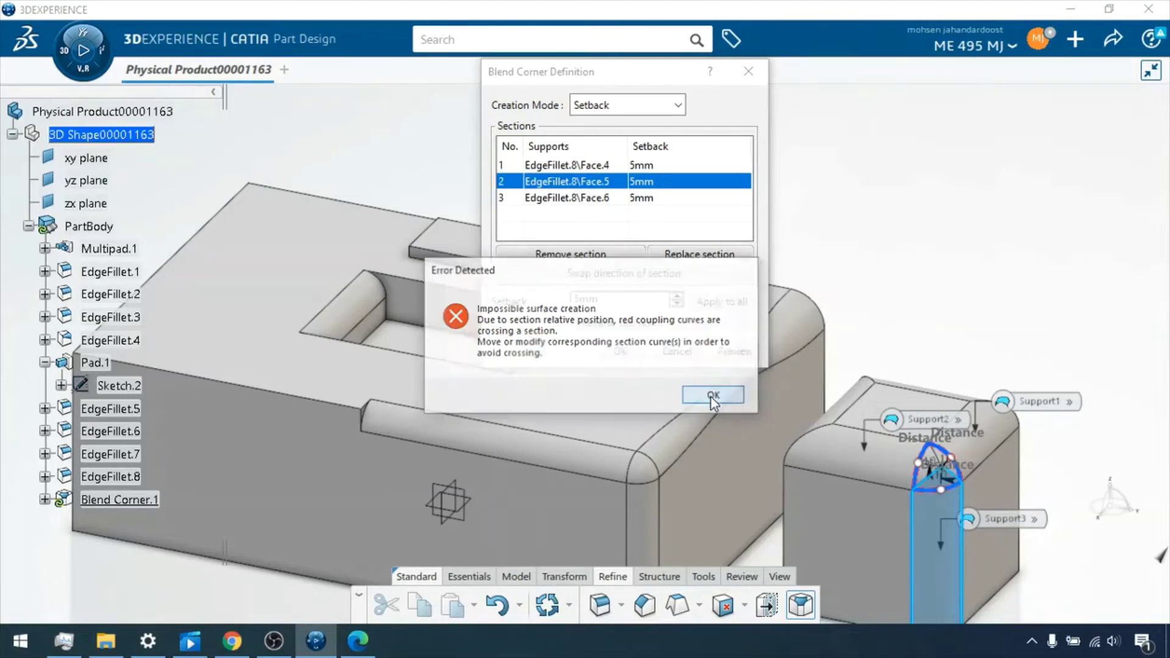
pyautogui.click(715, 397)
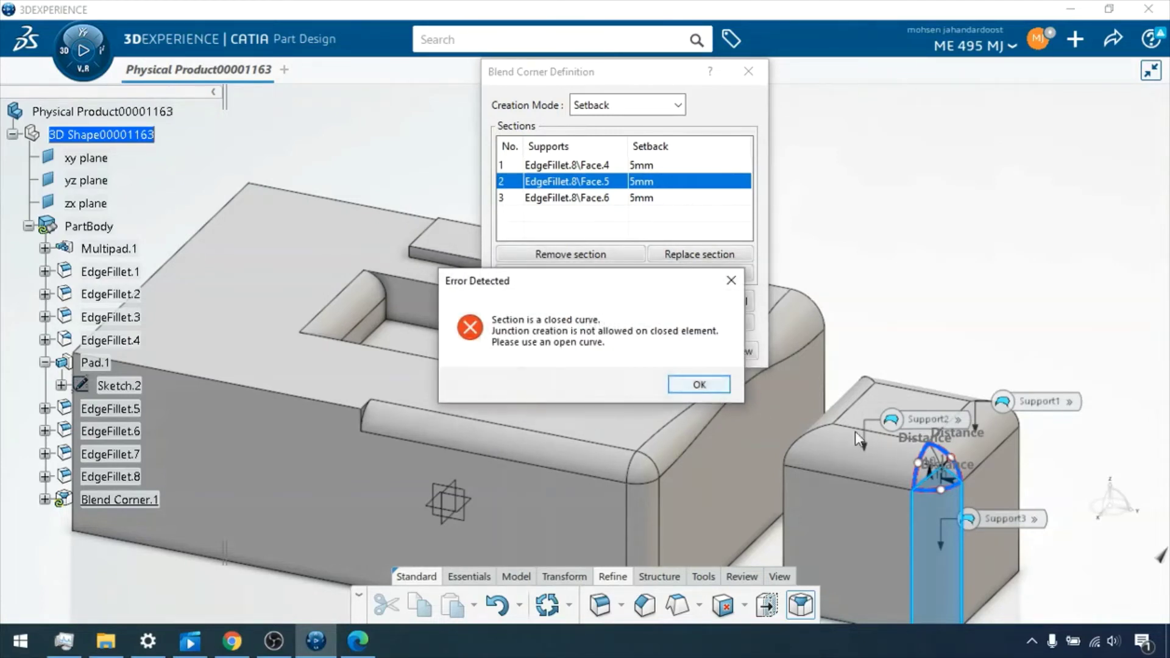
pyautogui.click(699, 384)
pyautogui.click(713, 393)
pyautogui.click(735, 352)
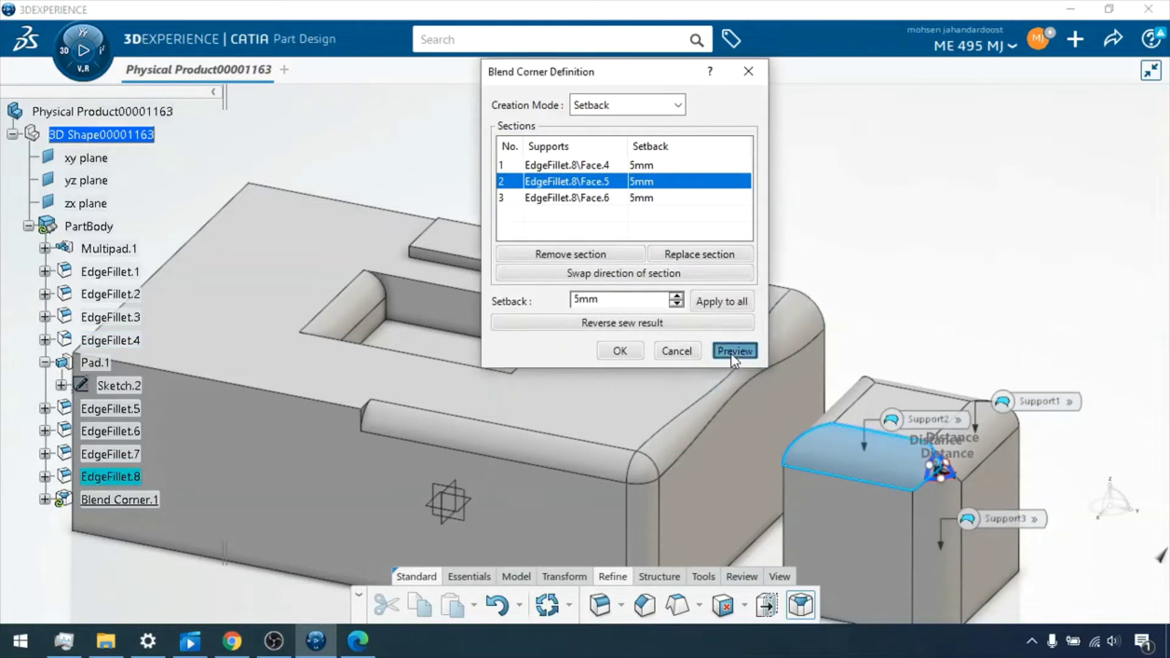
pyautogui.click(702, 384)
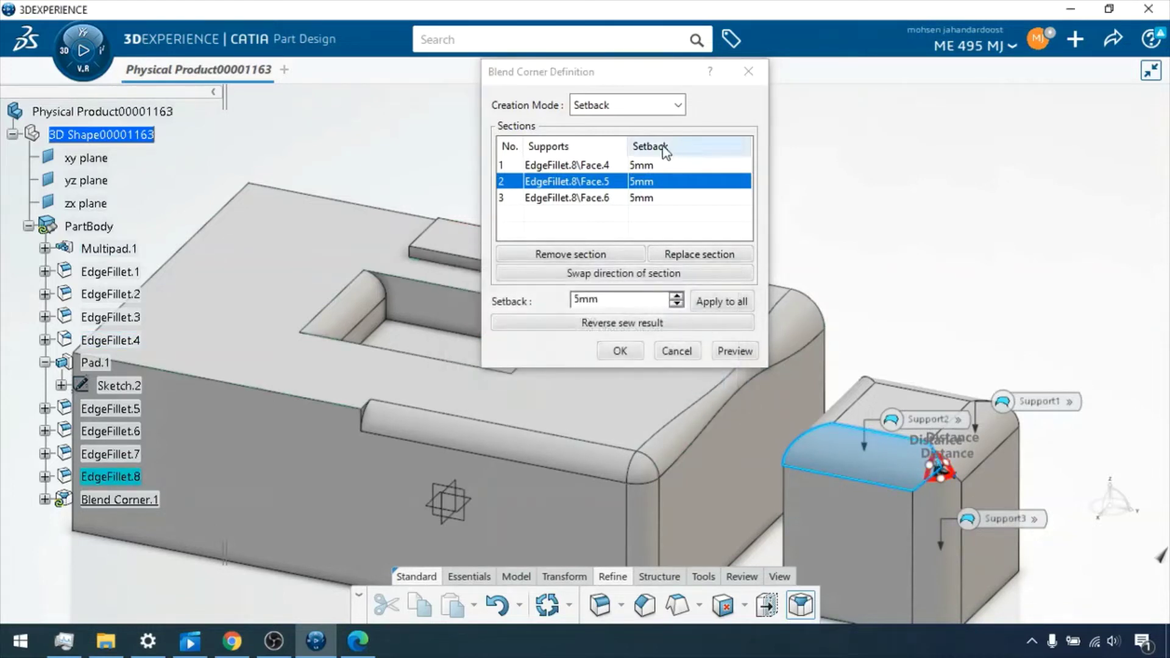
# Step: Try a 10 mm setback on all three blend corner sections, and cancel the blend corner
pyautogui.moveTo(621, 298); pyautogui.dragTo(581, 297)
pyautogui.write('10')
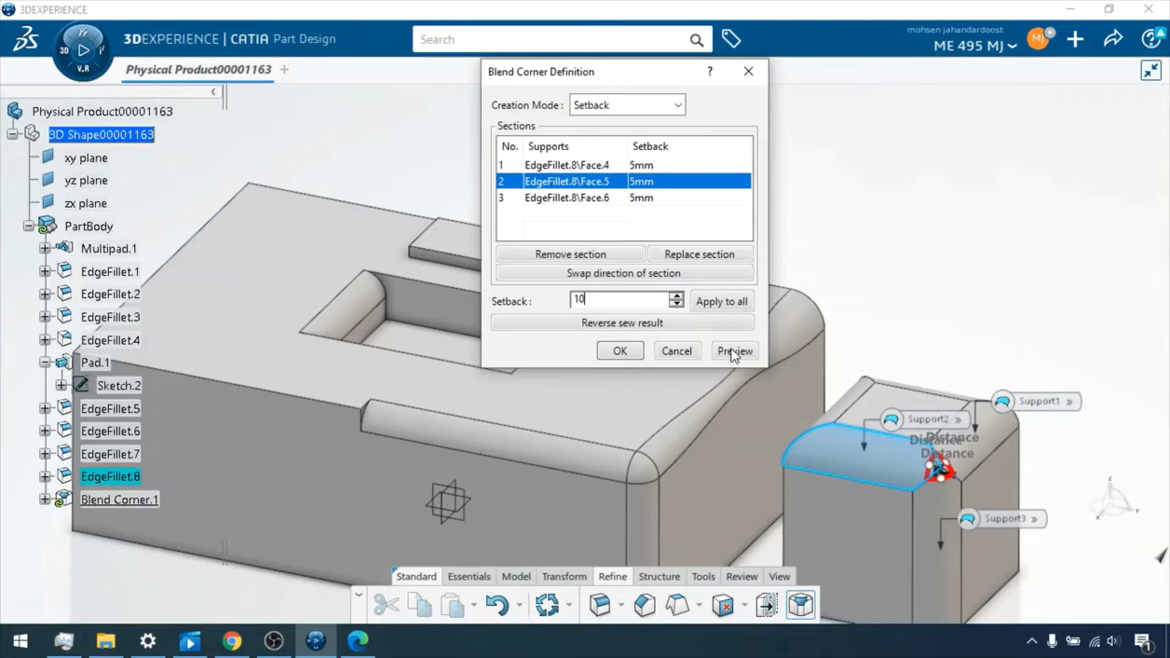
pyautogui.click(734, 352)
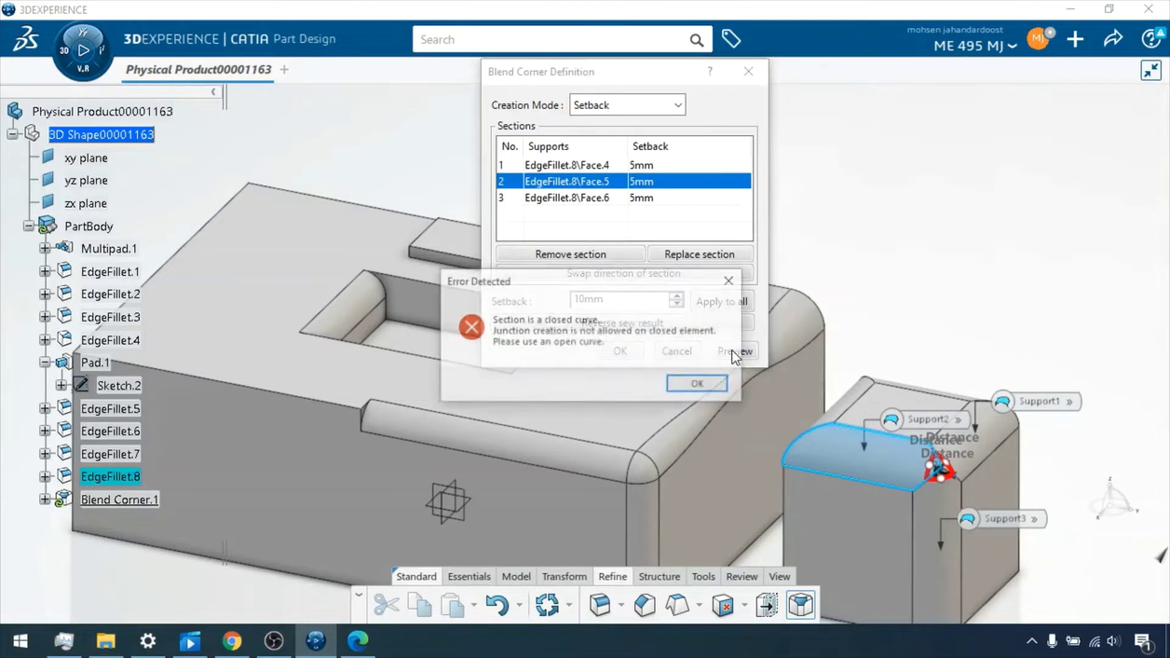
pyautogui.click(698, 386)
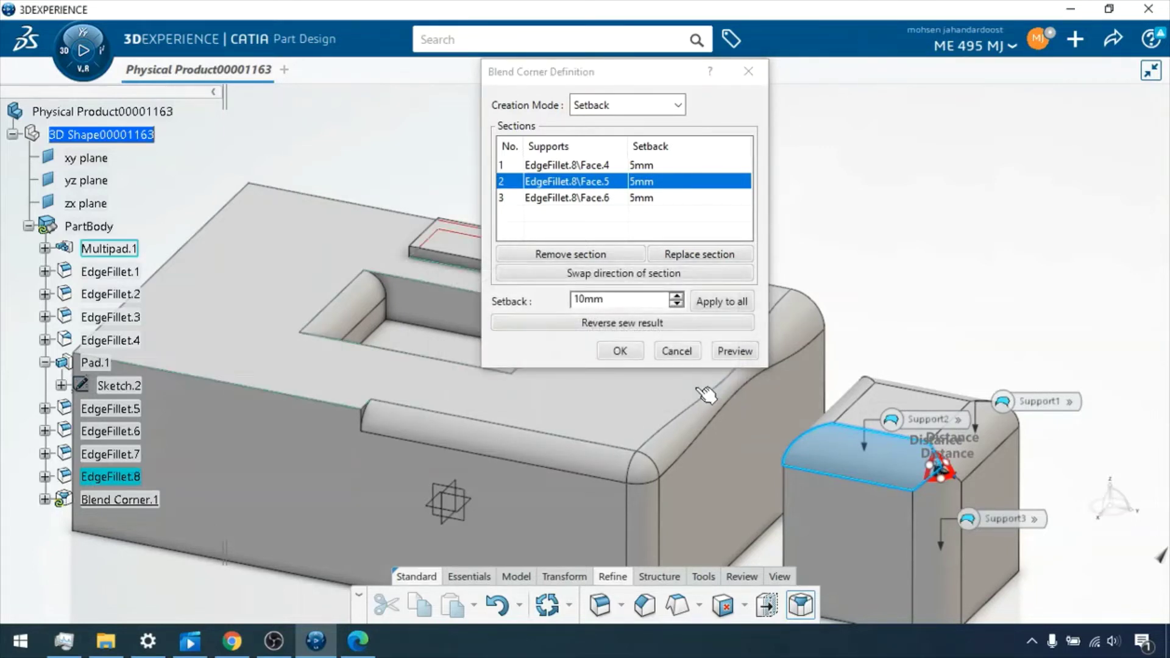
pyautogui.click(721, 299)
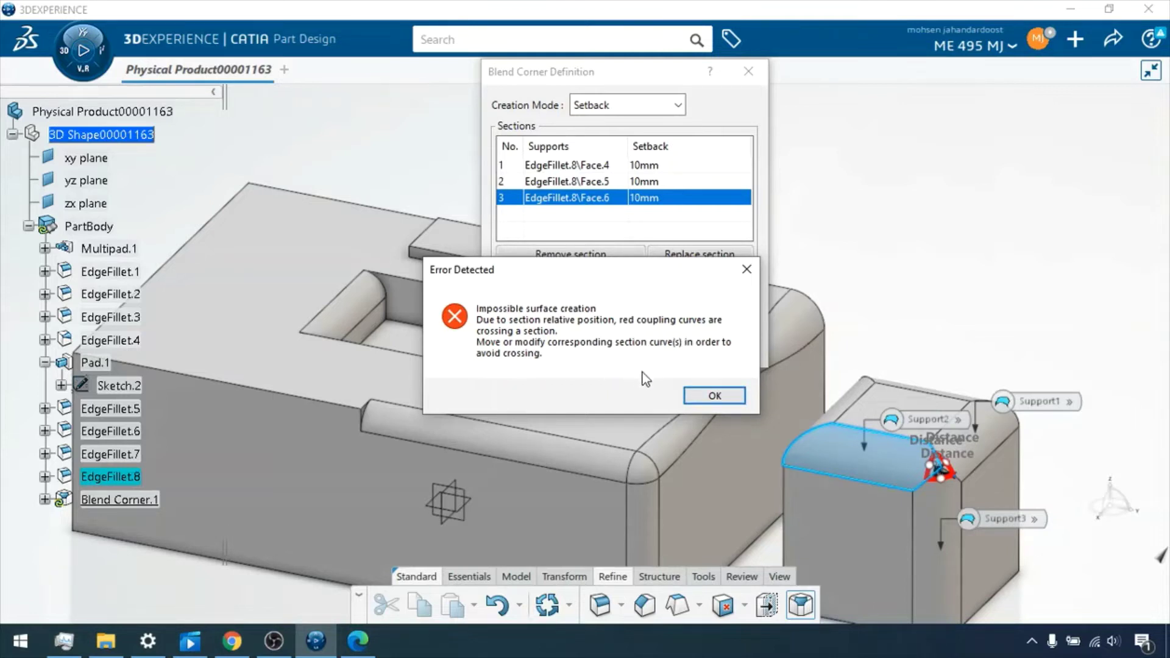
pyautogui.click(711, 400)
pyautogui.click(709, 397)
pyautogui.click(709, 390)
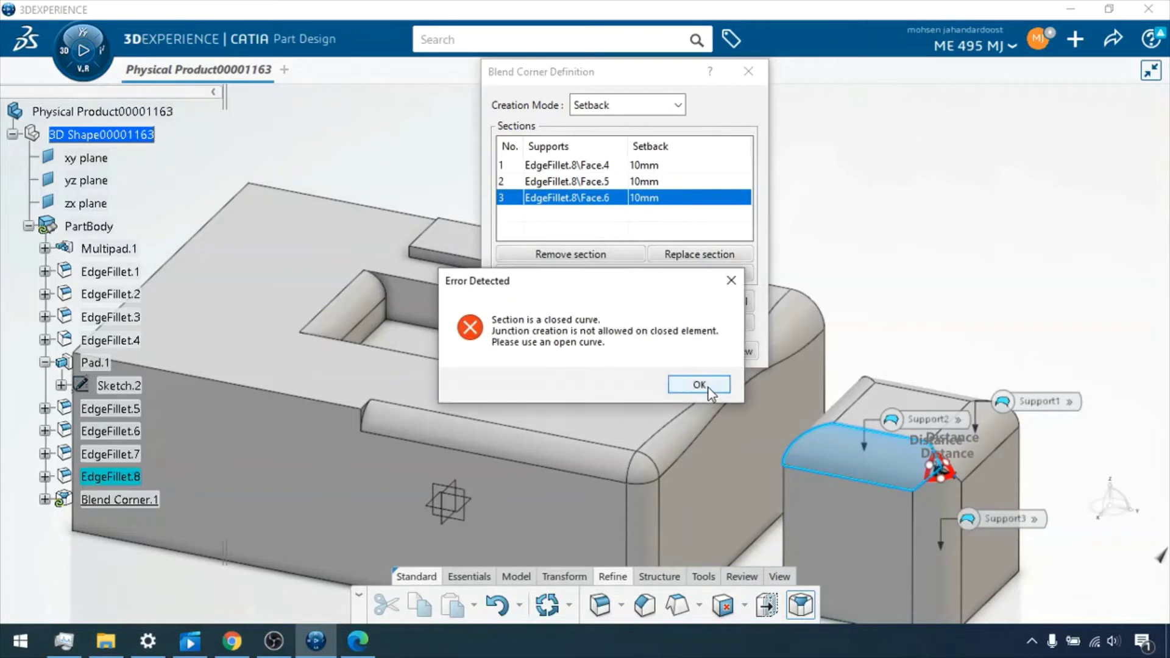
pyautogui.click(711, 390)
pyautogui.click(709, 390)
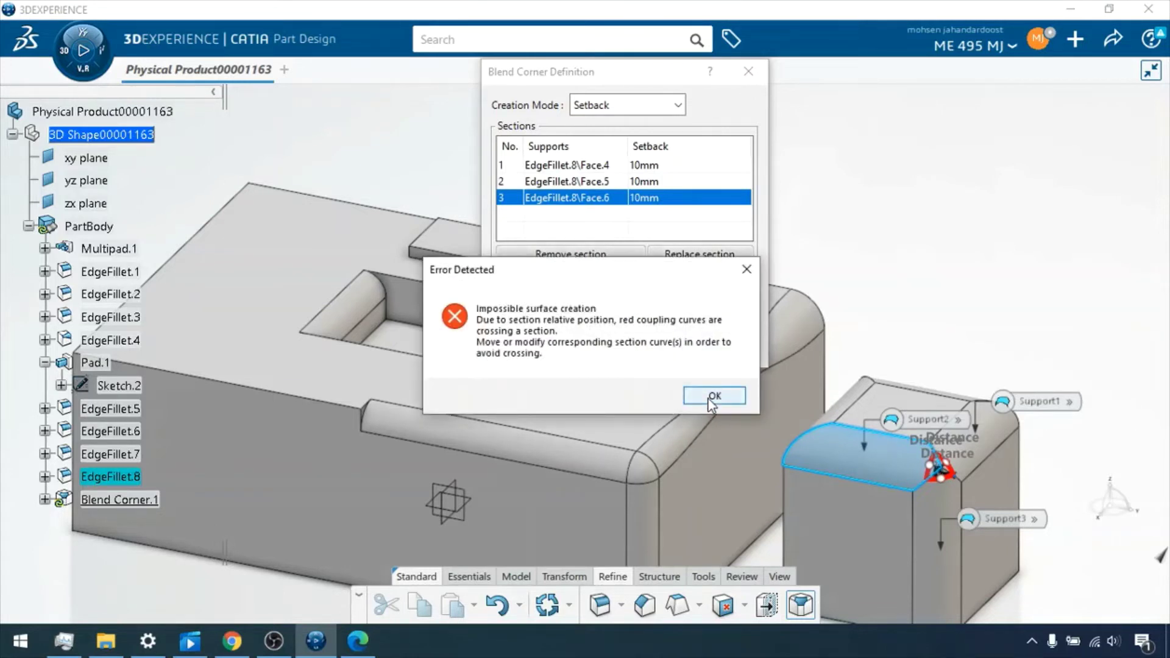
pyautogui.click(712, 397)
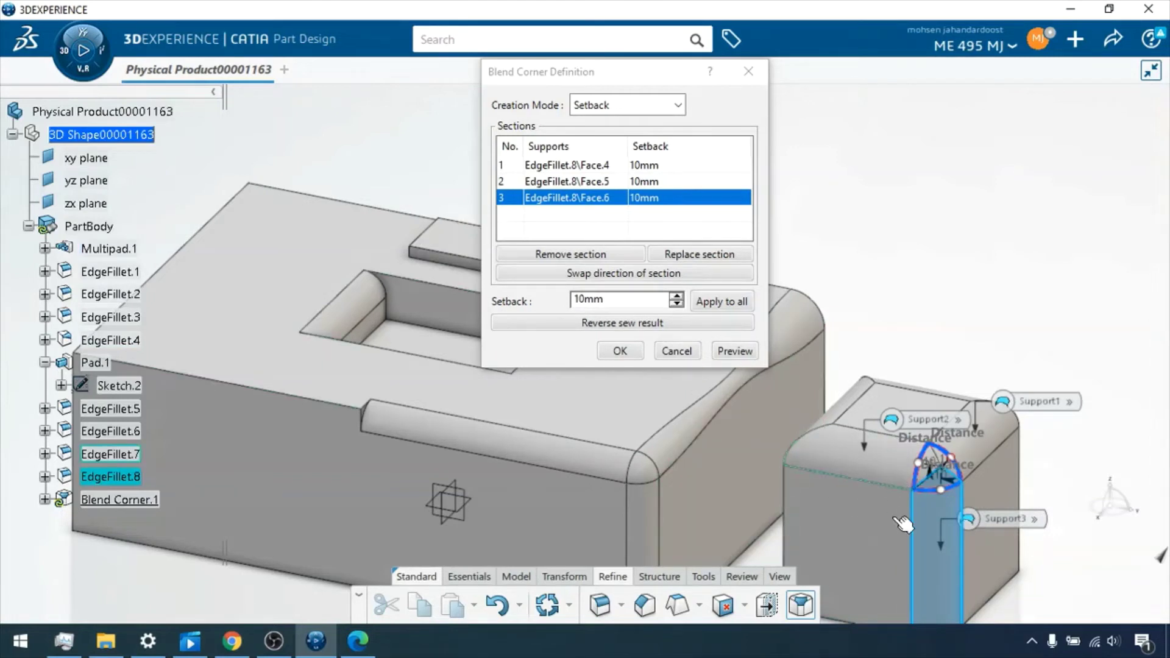
pyautogui.click(681, 355)
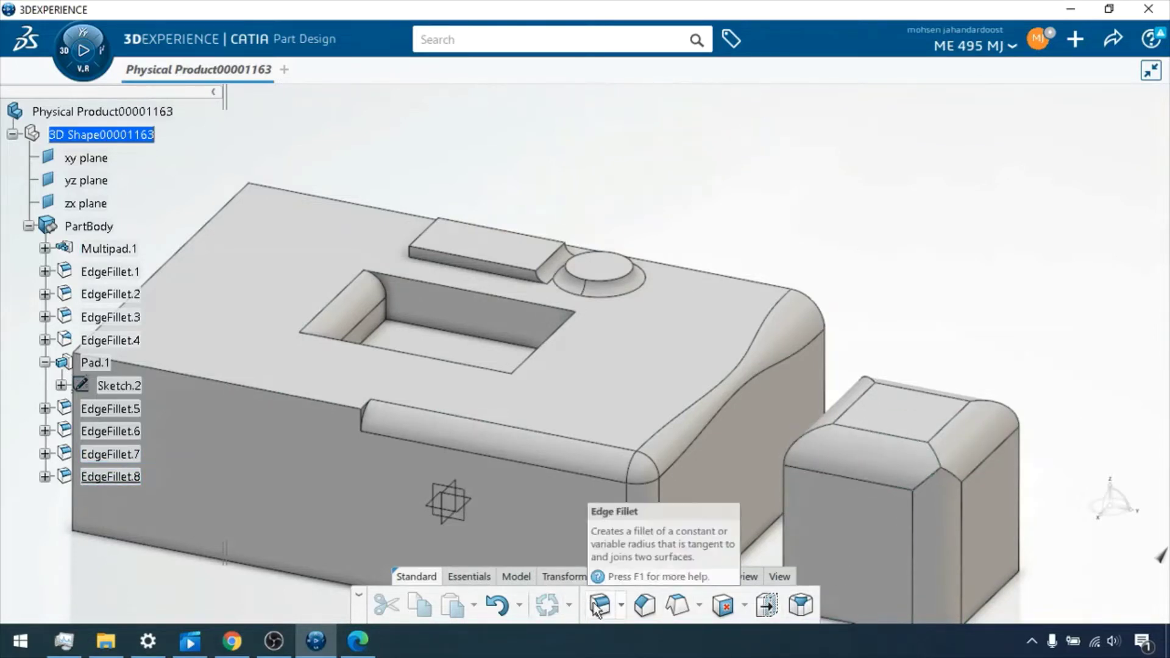
# Step: Redefine EdgeFillet.7 to round only the small block's two front top edges instead of its whole top face, keeping the 15 mm radius
pyautogui.rightClick(100, 451)
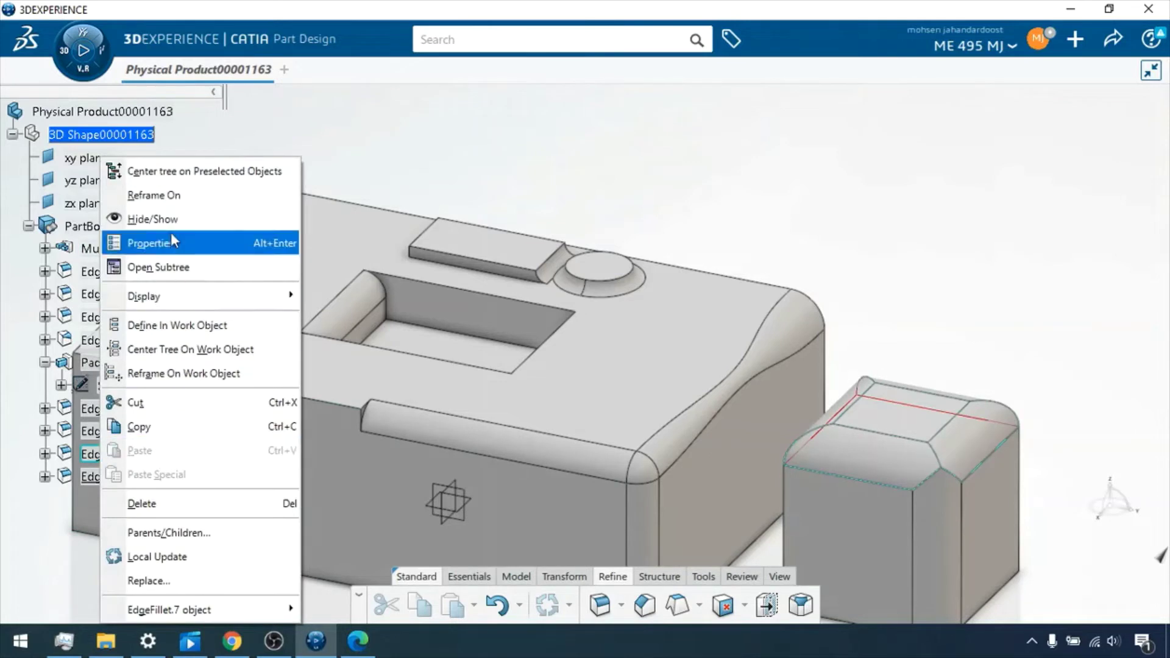
pyautogui.moveTo(185, 607)
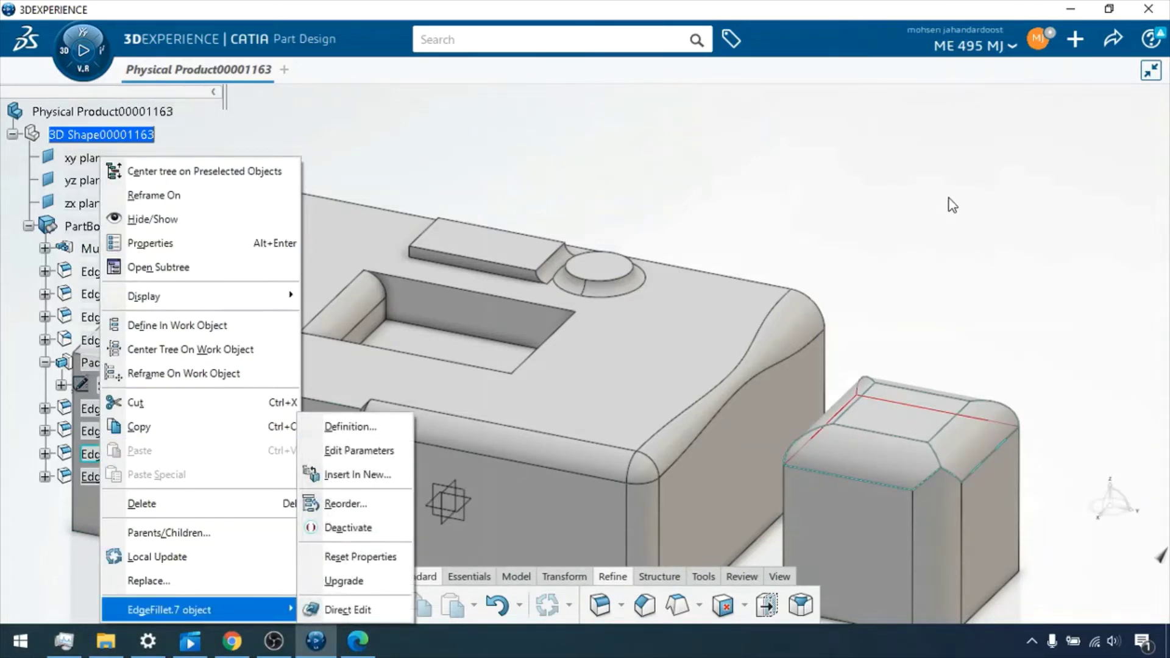
pyautogui.click(344, 428)
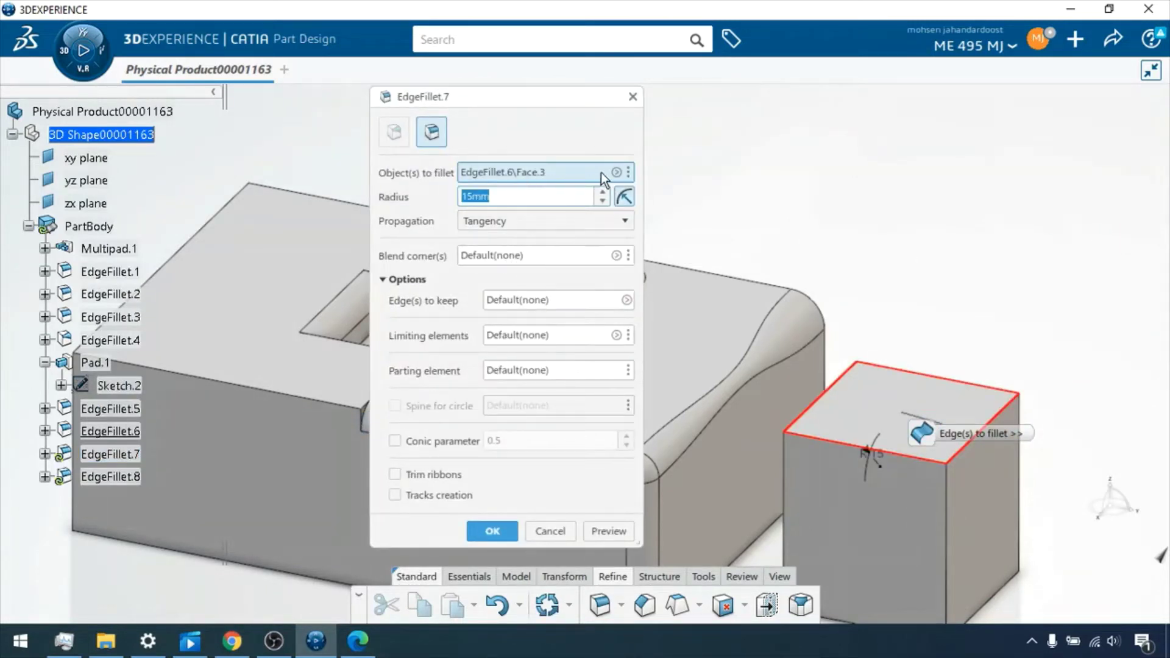
pyautogui.click(616, 172)
pyautogui.click(651, 226)
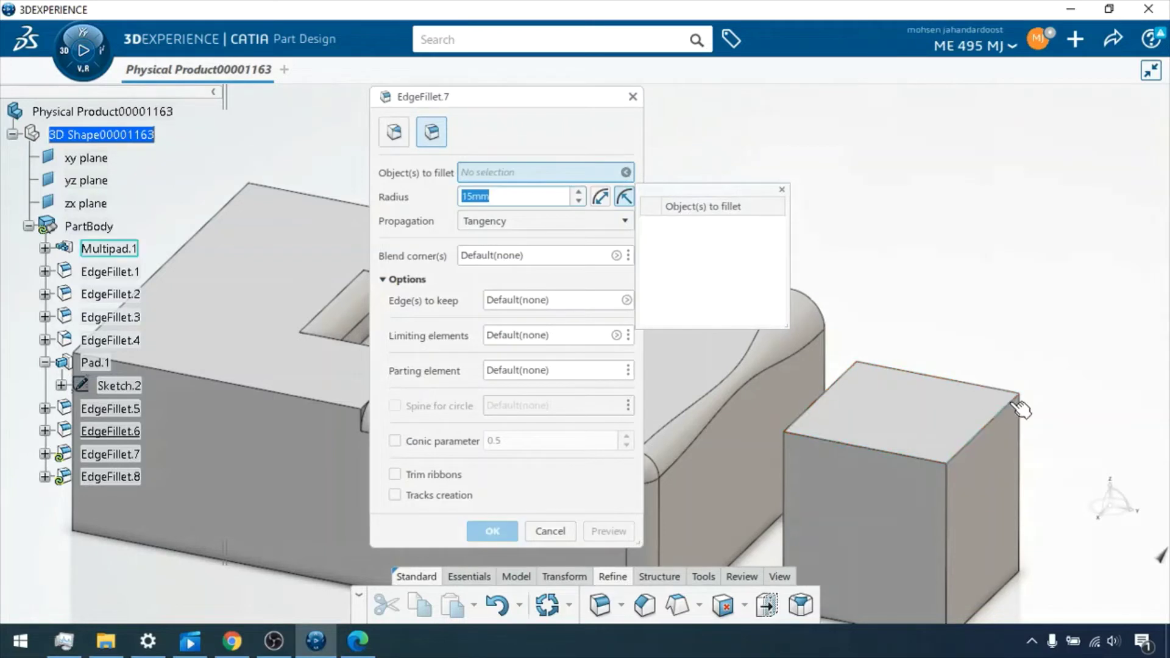
pyautogui.click(1009, 416)
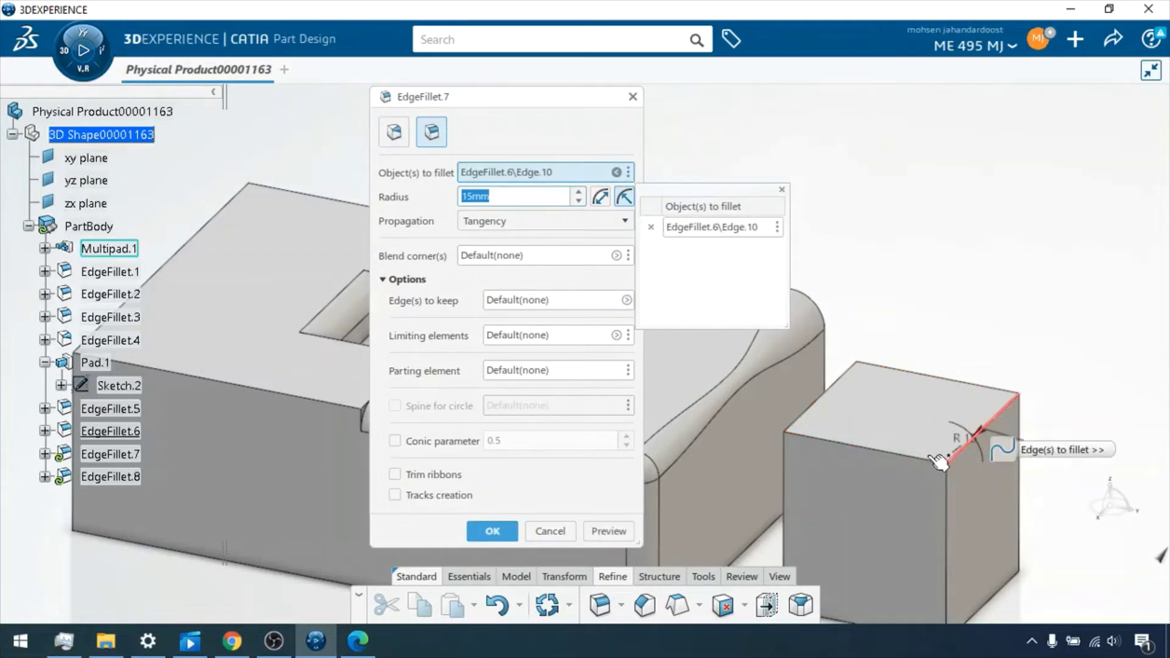
pyautogui.click(878, 452)
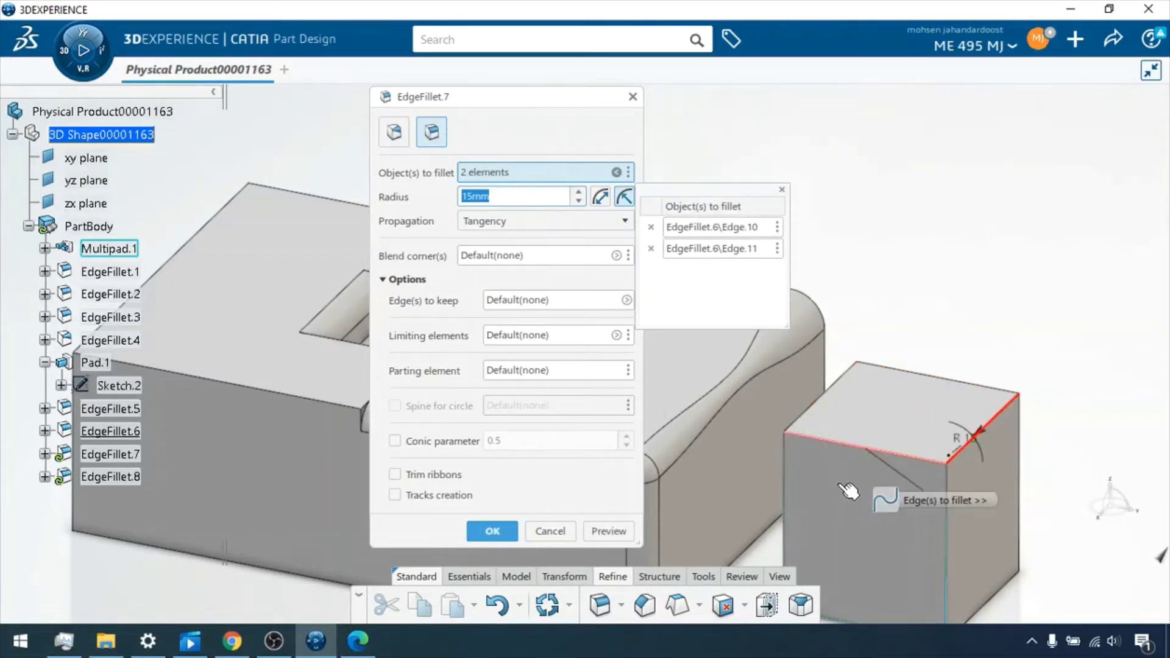
pyautogui.click(608, 531)
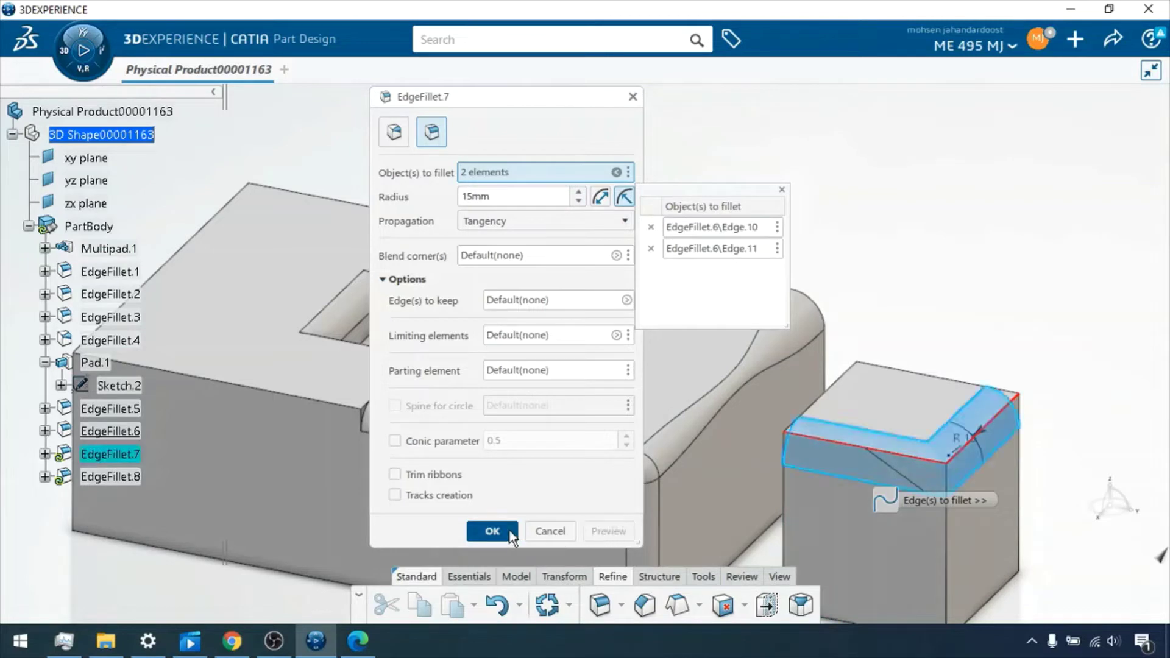
pyautogui.click(493, 531)
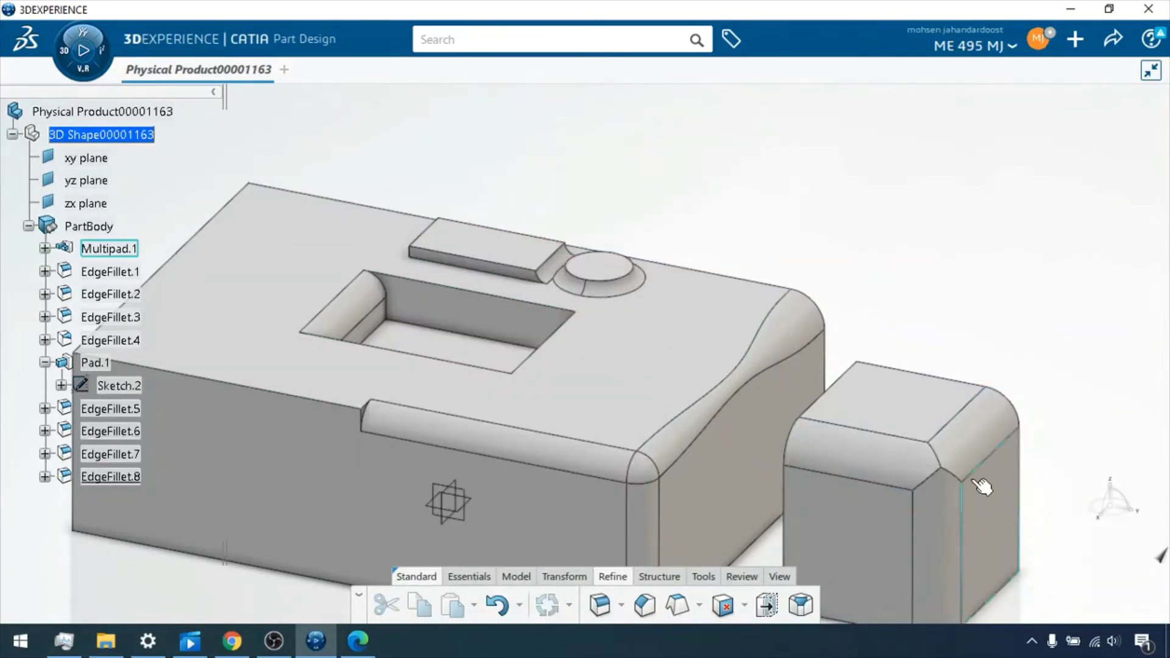
# Step: Start a new solid blend corner on the small block, using the vertical fillet face and both top-edge fillet faces as supports
pyautogui.click(801, 604)
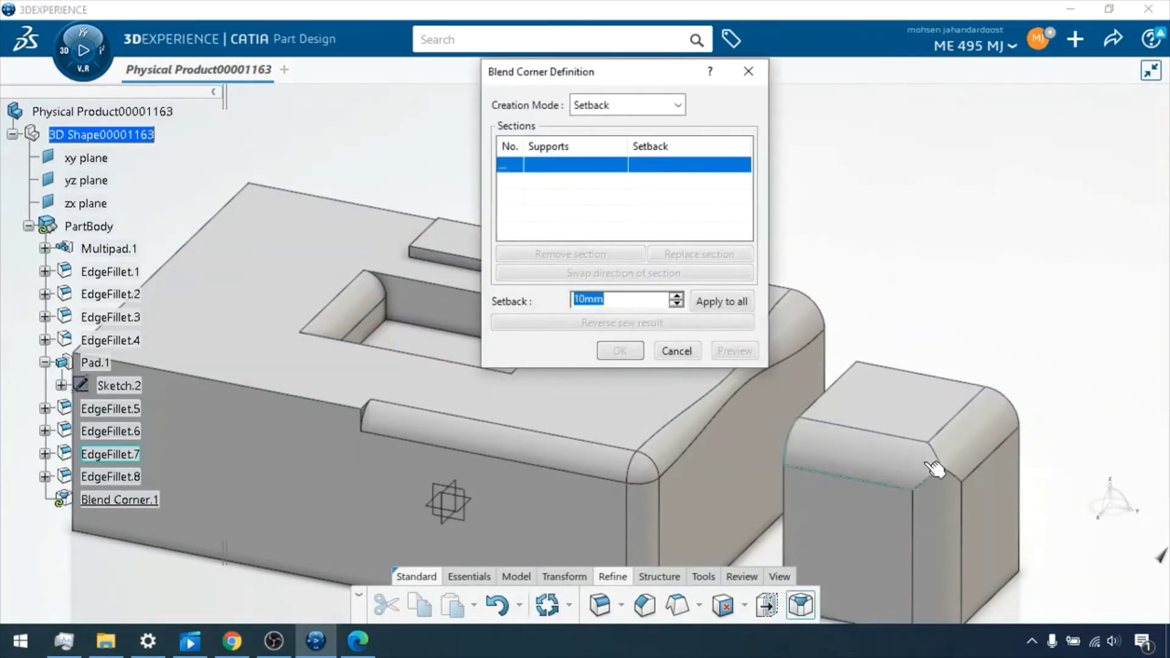
pyautogui.click(943, 520)
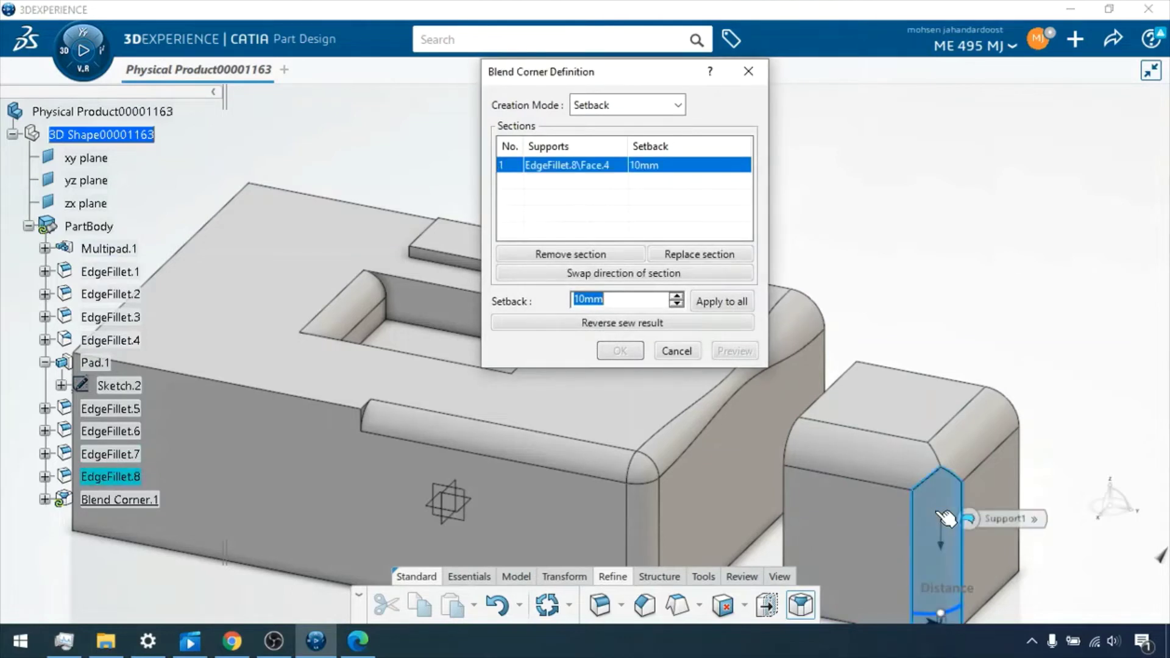
pyautogui.click(974, 436)
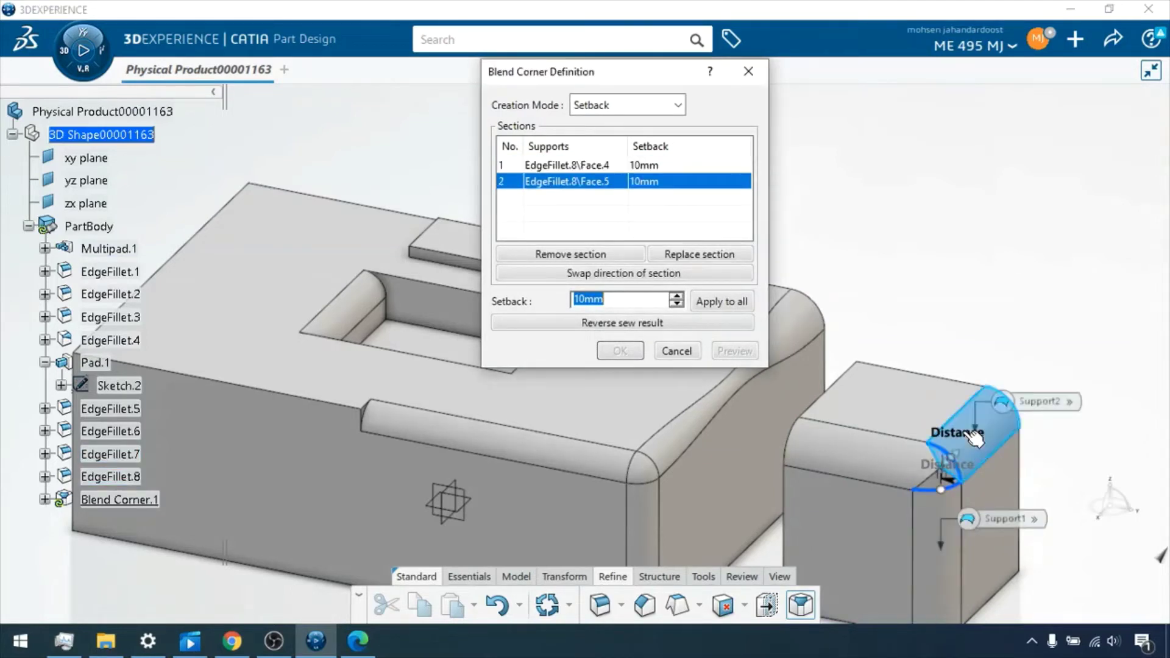
pyautogui.click(875, 466)
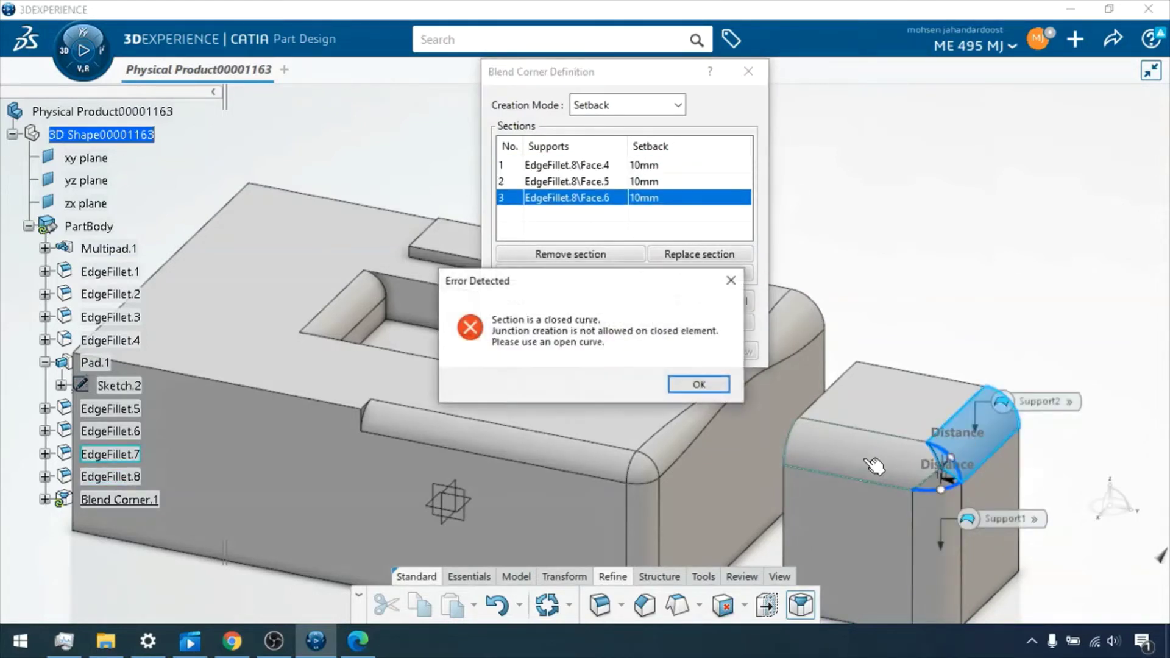
pyautogui.click(715, 389)
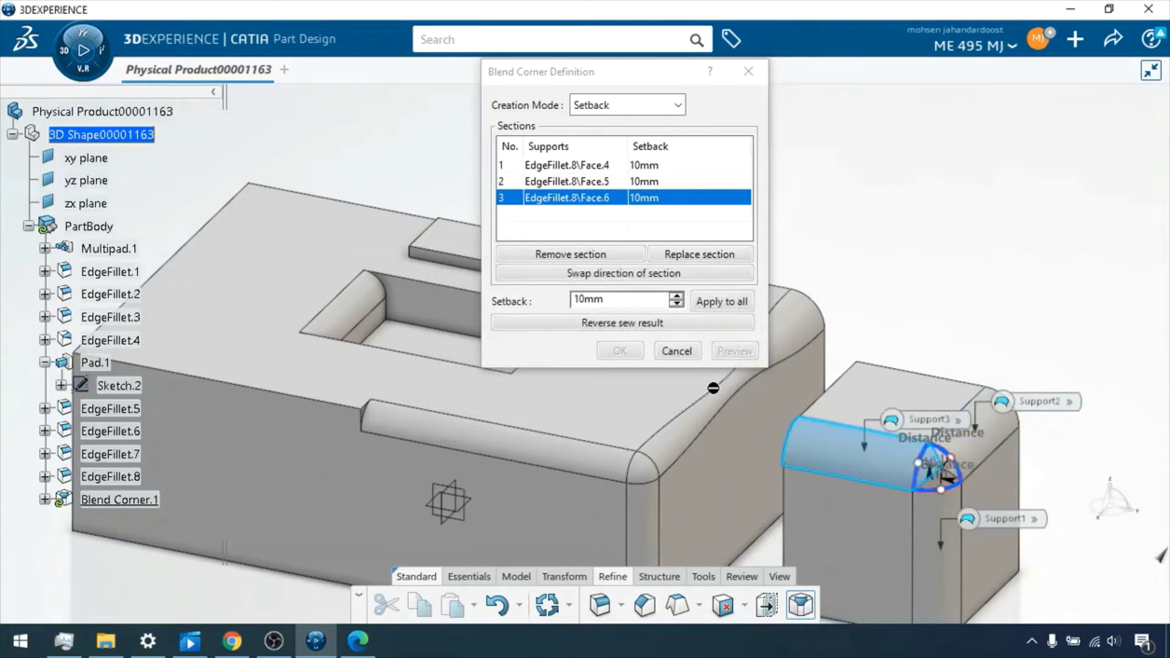
# Step: Try a 5 mm setback on all three blend corner sections and dismiss the errors
pyautogui.moveTo(617, 294); pyautogui.dragTo(585, 299)
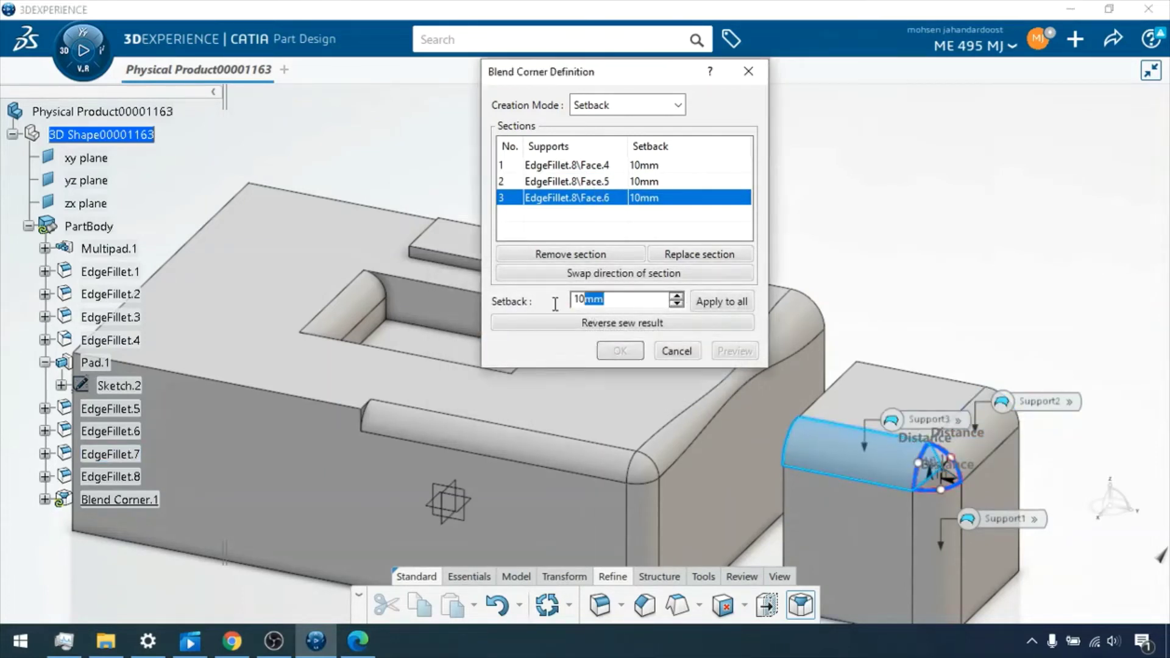
pyautogui.write('5')
pyautogui.click(723, 300)
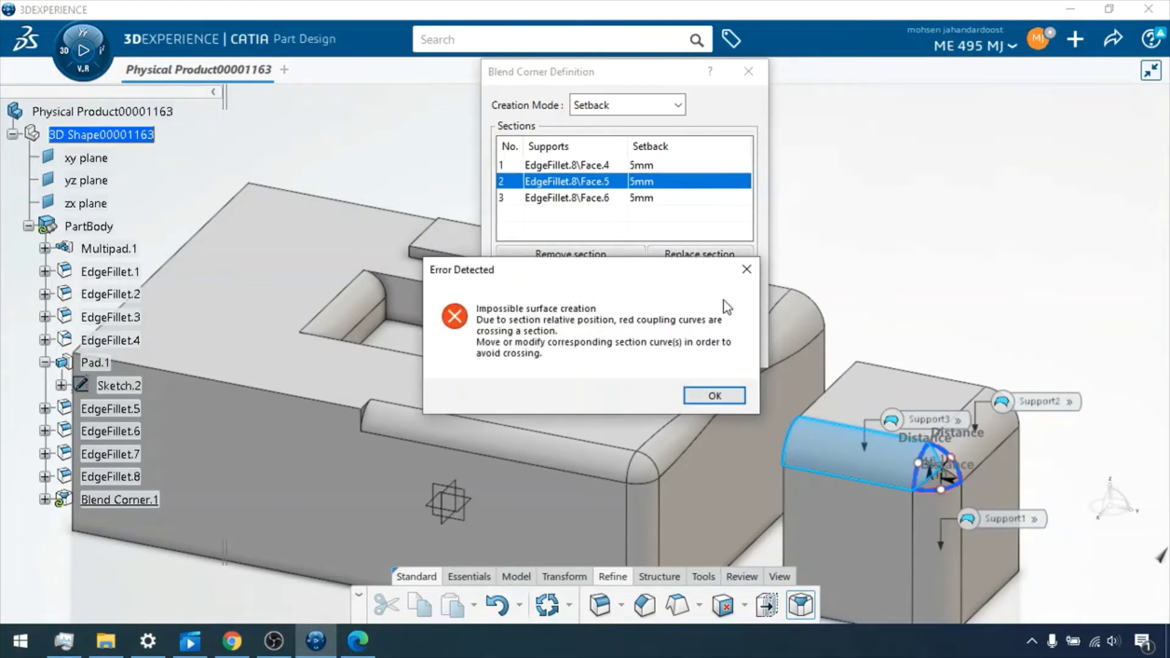
pyautogui.click(715, 396)
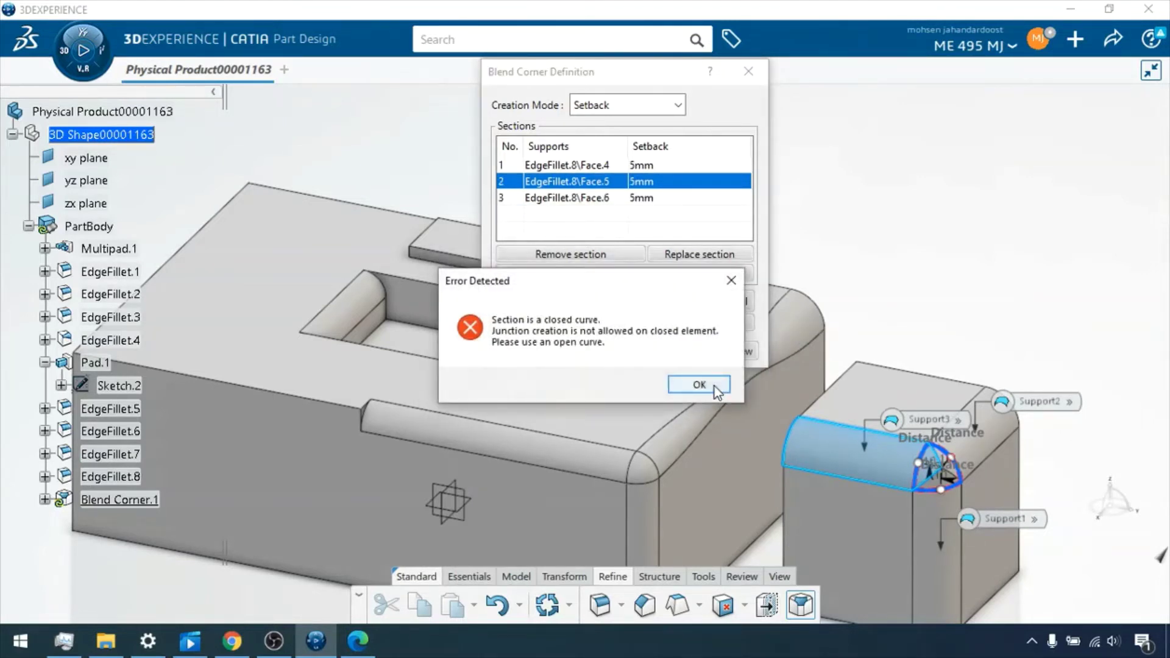
pyautogui.click(715, 395)
pyautogui.click(715, 393)
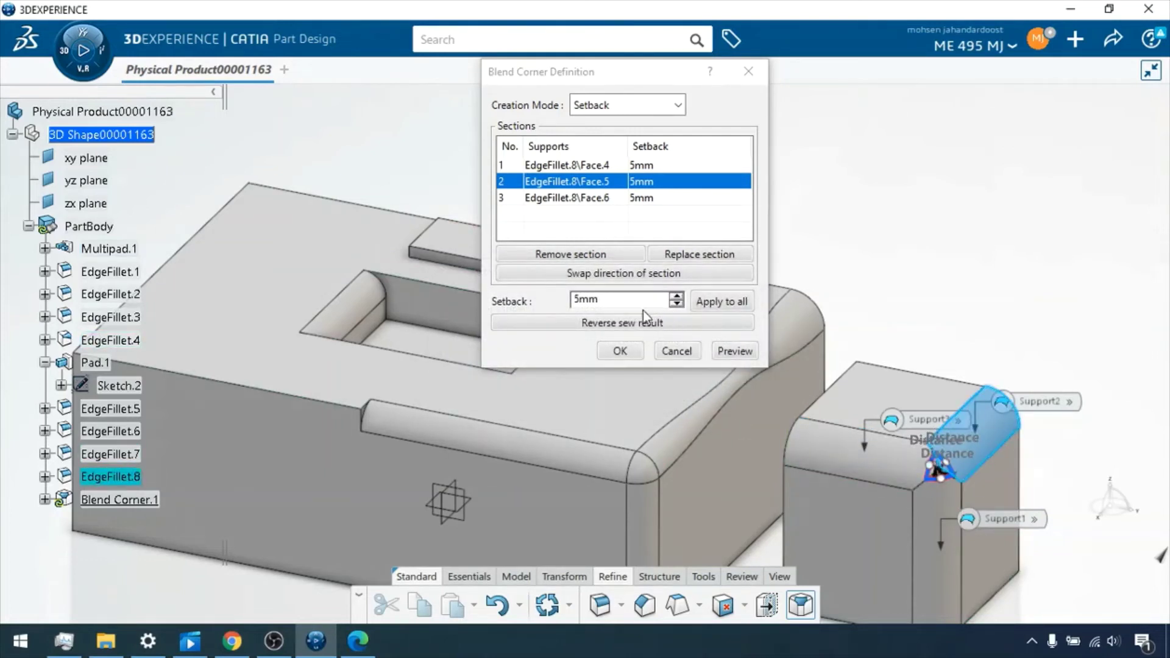
# Step: Create the small block's blend corner with a 15 mm setback on all three sections, and save the part locally
pyautogui.click(621, 303)
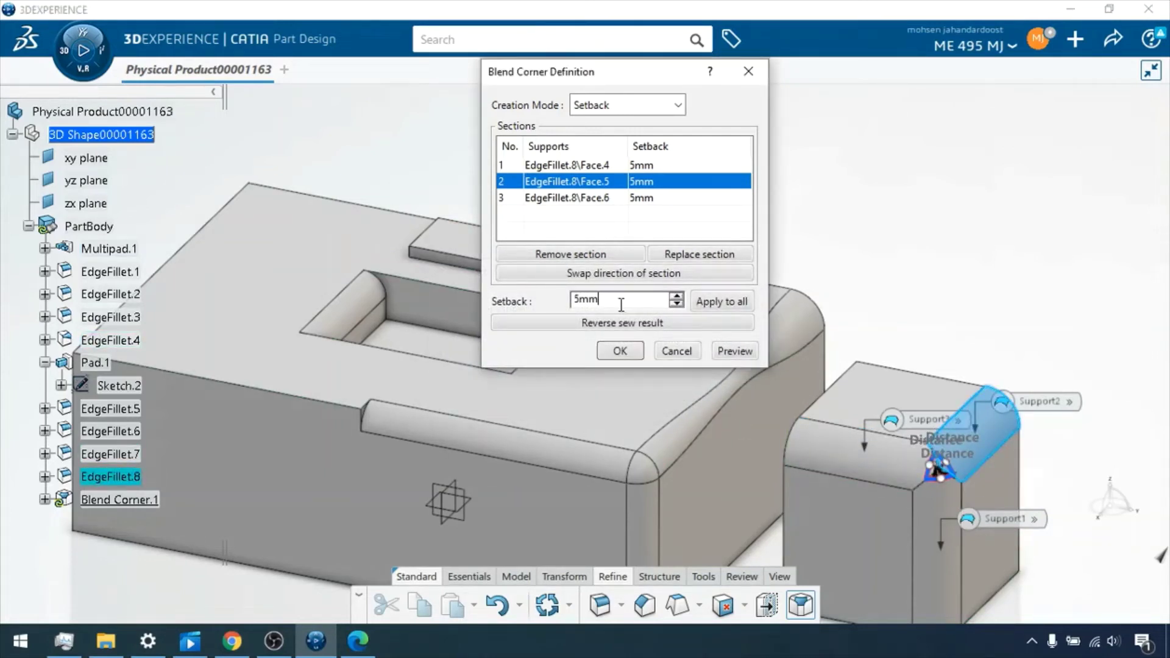
pyautogui.click(746, 297)
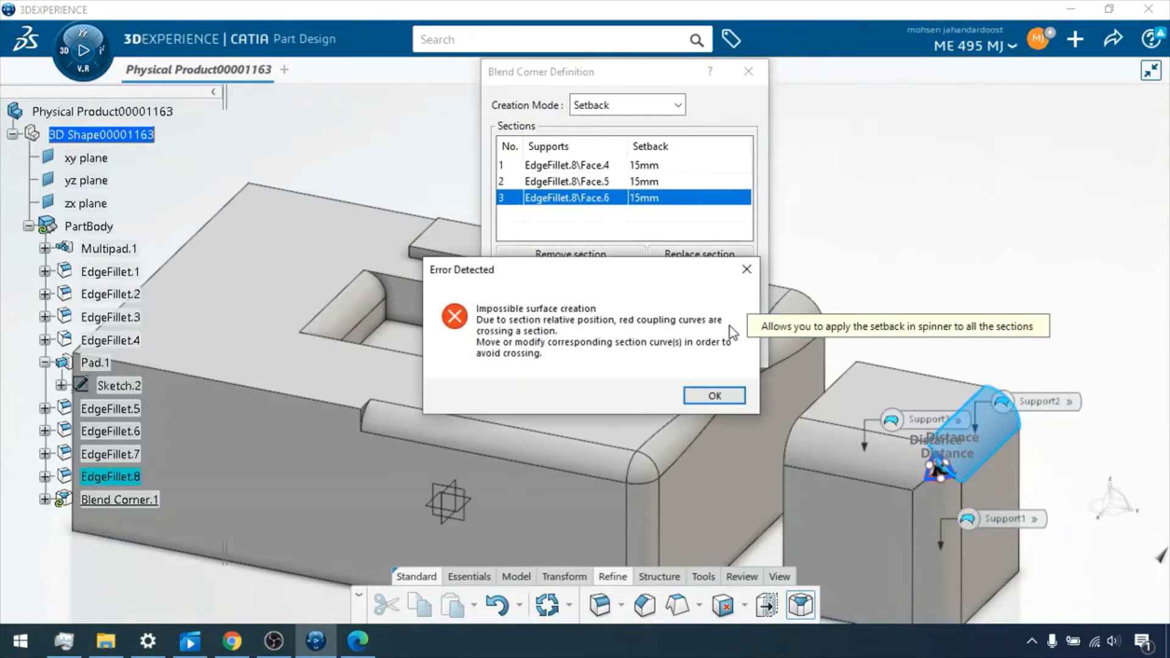
pyautogui.click(714, 396)
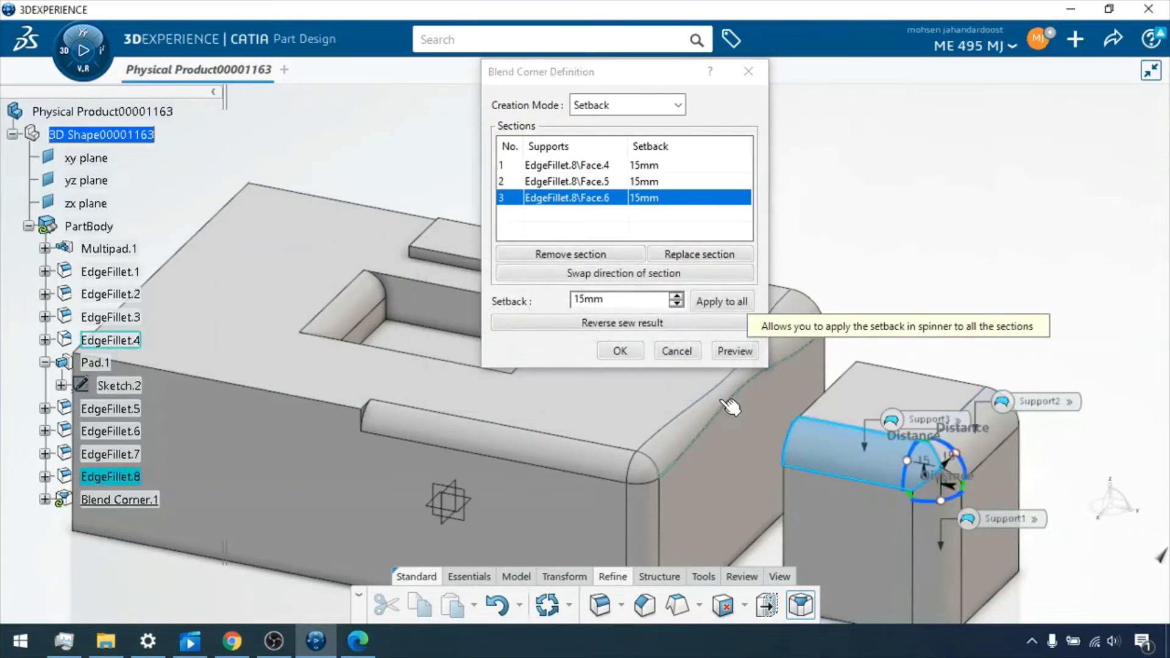
pyautogui.click(734, 351)
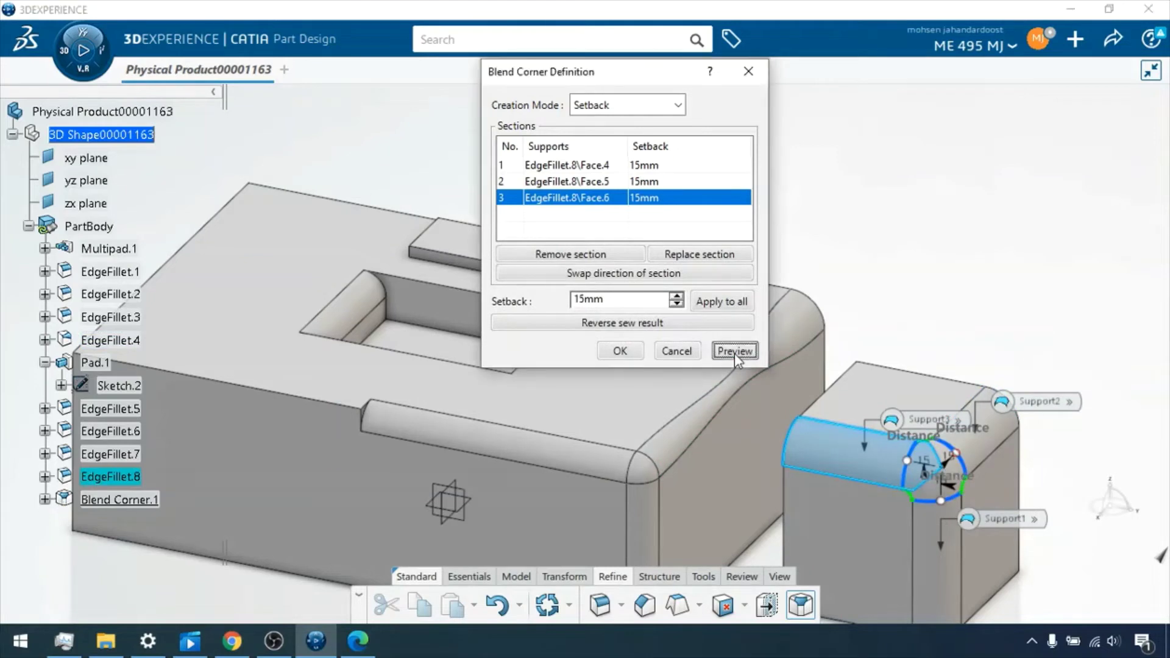
pyautogui.click(637, 352)
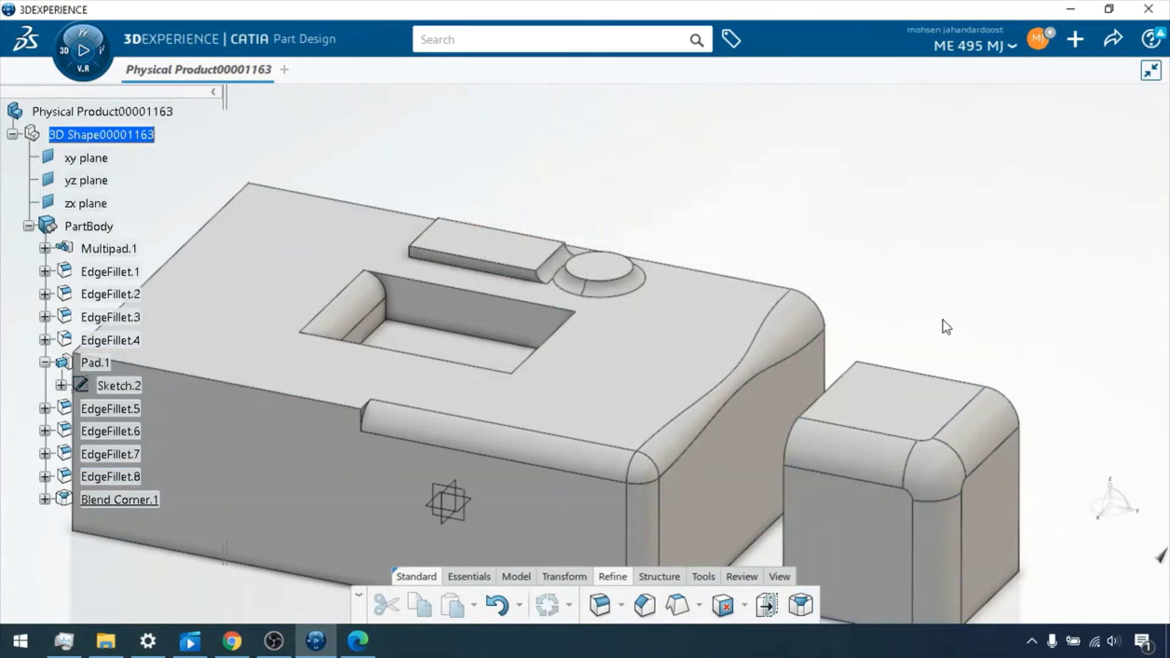
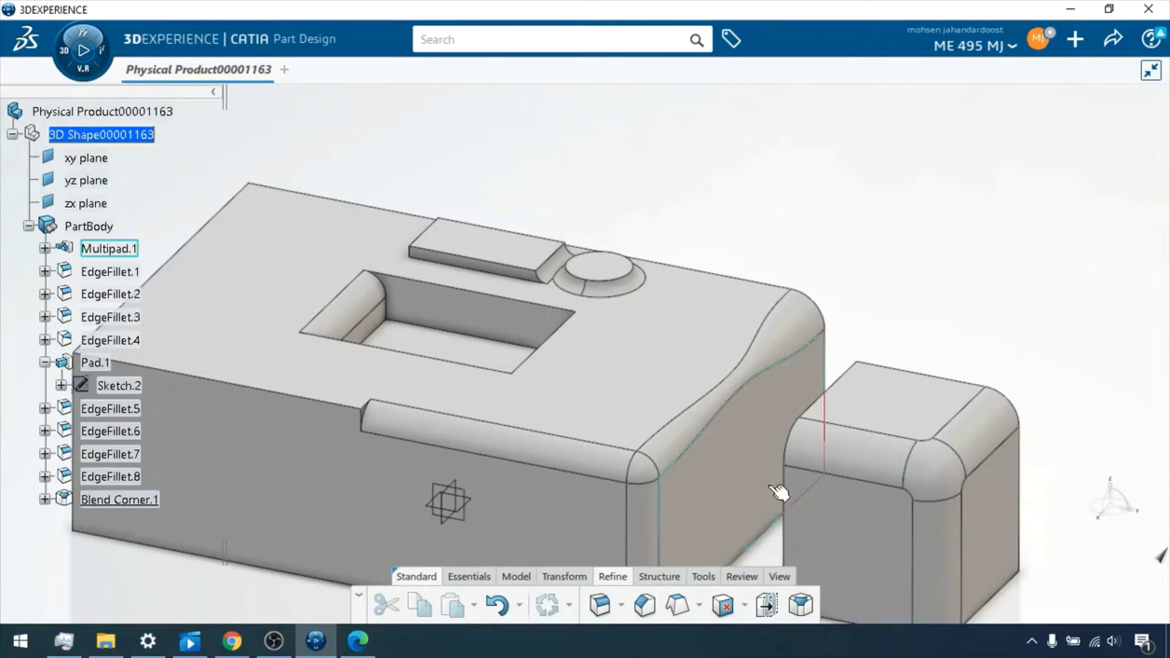
pyautogui.keyDown('ctrl'); pyautogui.moveTo(780, 492); pyautogui.dragTo(939, 474, button='middle'); pyautogui.keyUp('ctrl')
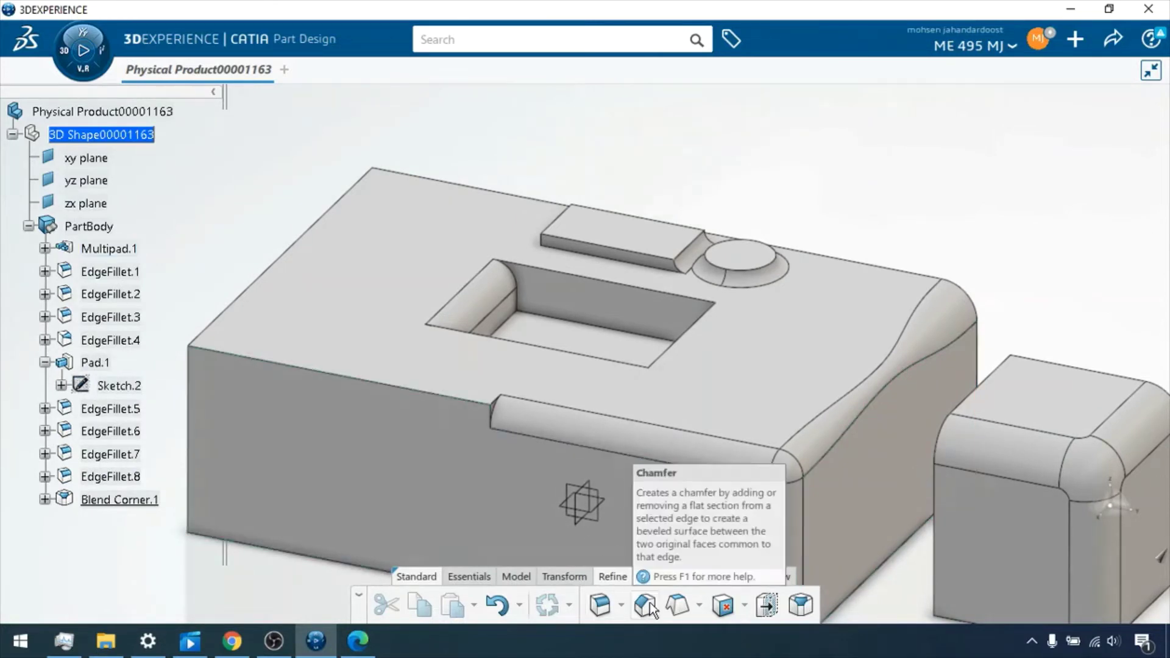
pyautogui.hotkey('ctrl', 's')
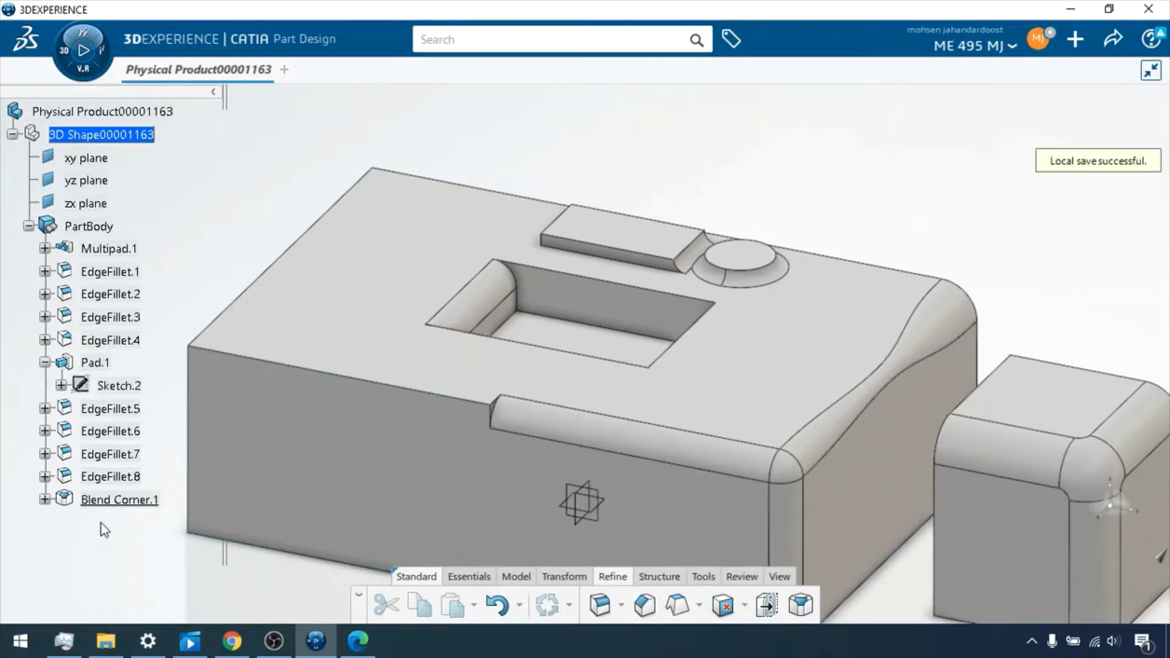
# Step: Deactivate Blend Corner.1 and EdgeFillet.8 on the small block, and bring up the commands available for EdgeFillet.7
pyautogui.rightClick(120, 501)
pyautogui.moveTo(189, 481)
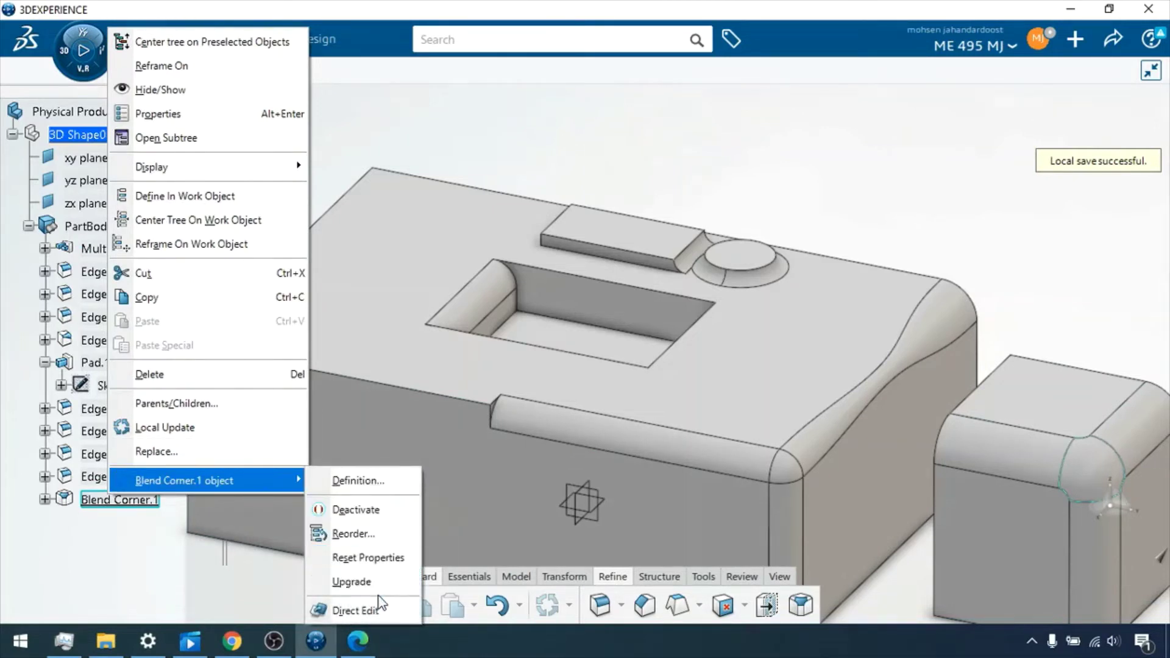
pyautogui.click(378, 511)
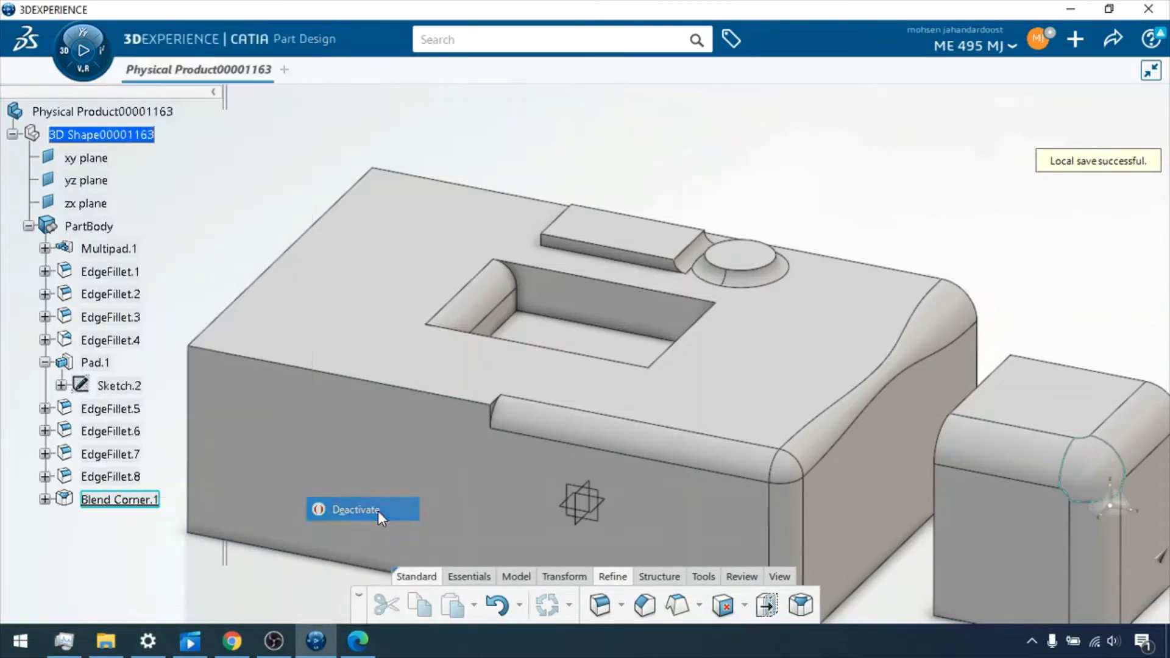
pyautogui.rightClick(130, 477)
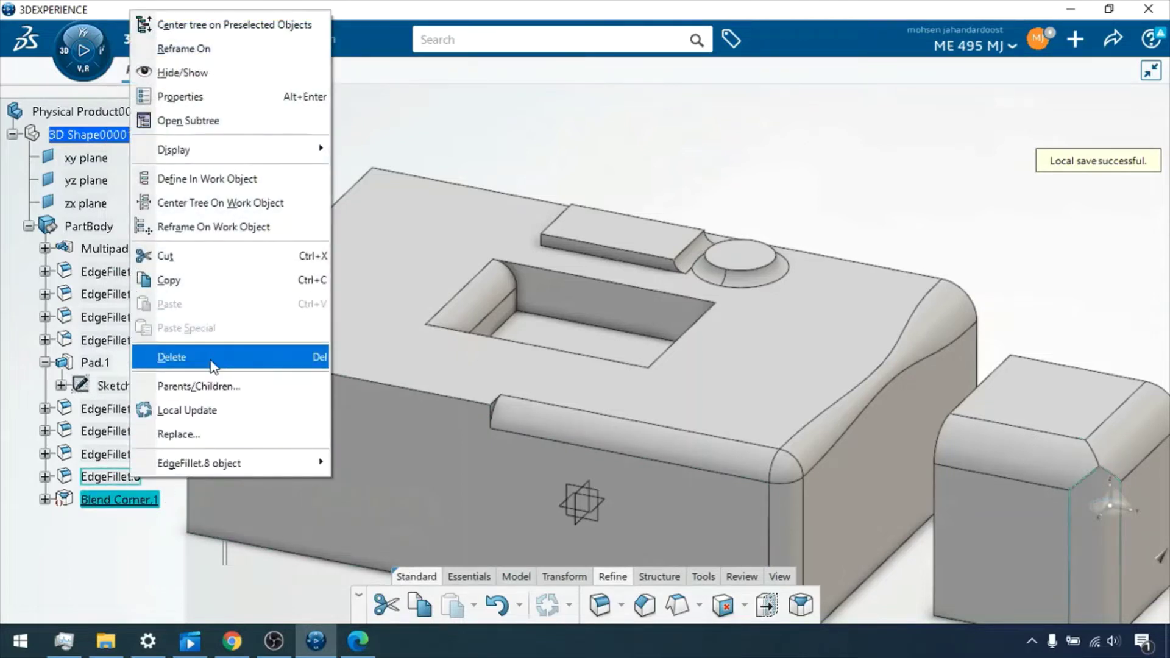
pyautogui.moveTo(239, 470)
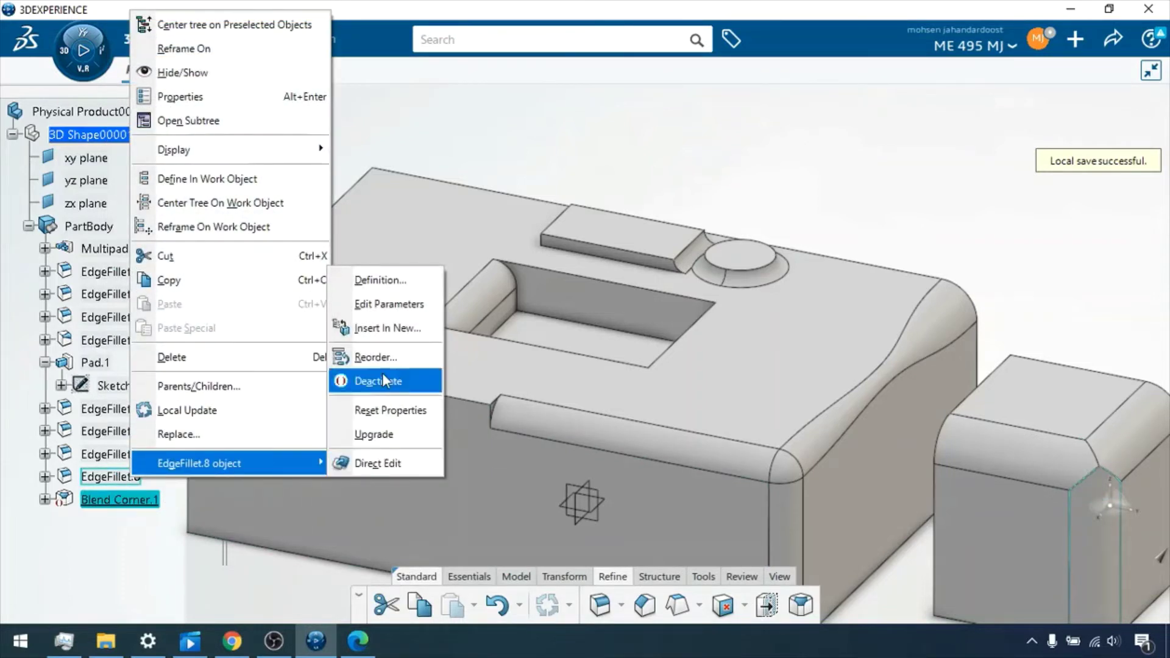
pyautogui.click(370, 382)
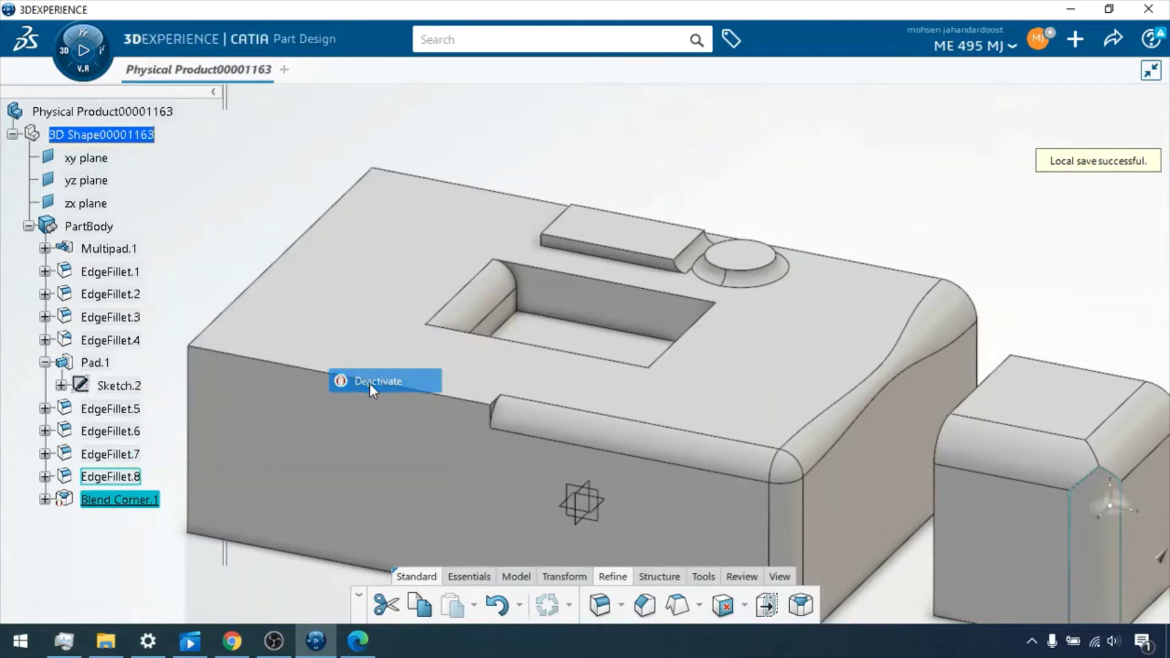
pyautogui.rightClick(98, 454)
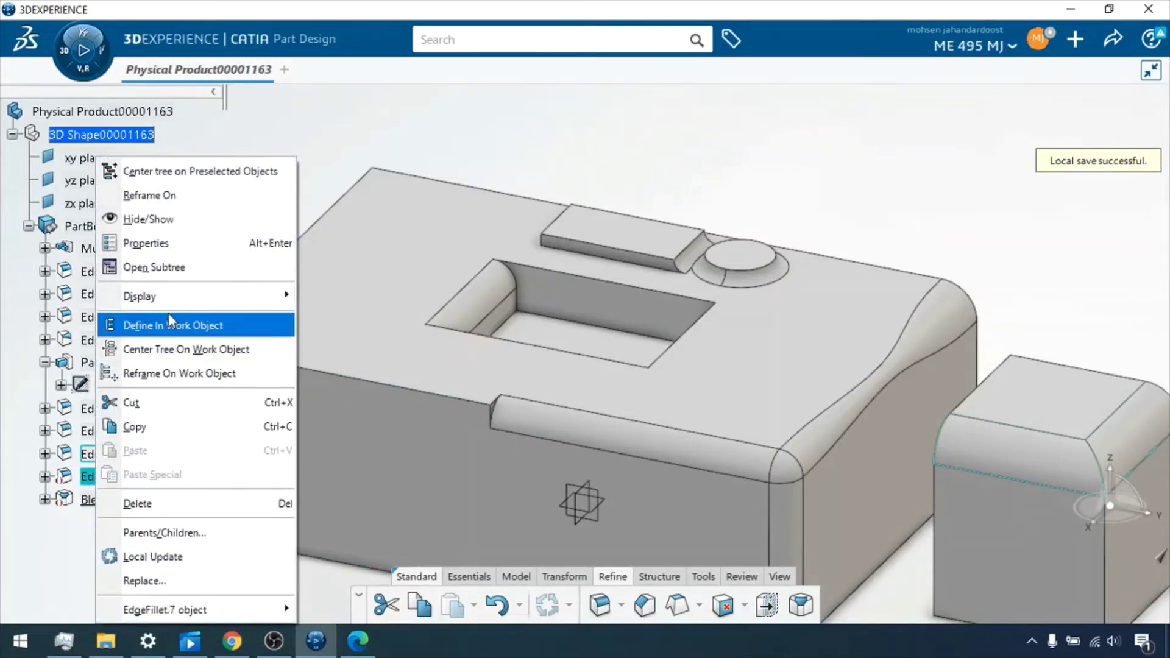
# Step: Deactivate the EdgeFillet.7 feature that rounds the upper edges of the separate small block
pyautogui.moveTo(177, 611)
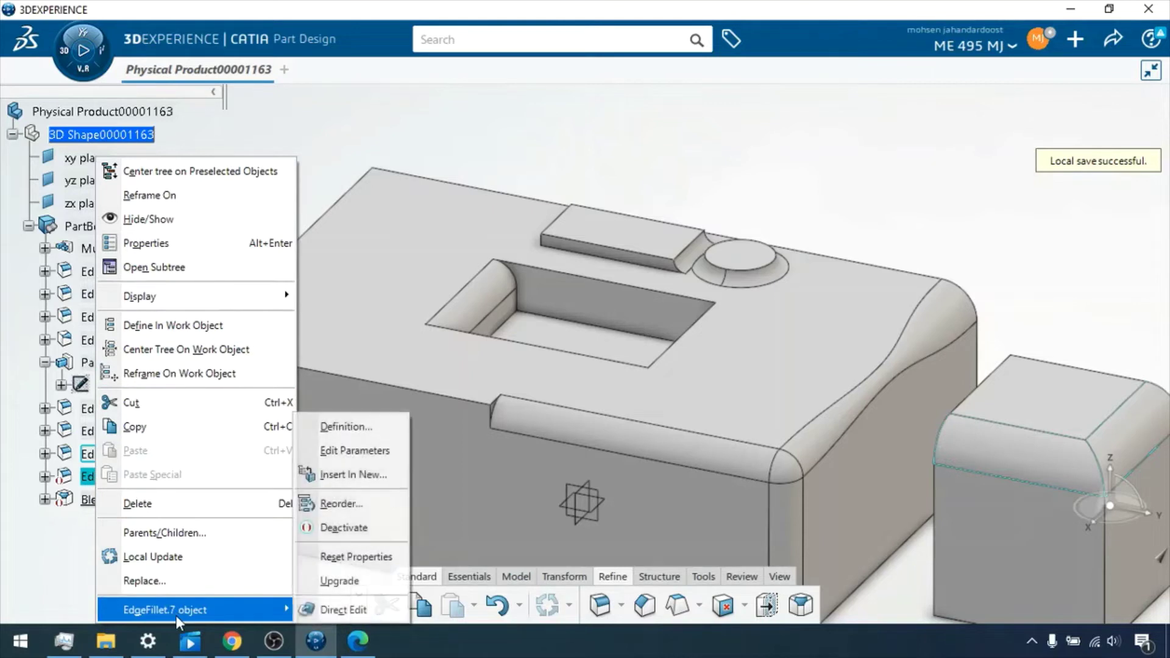
pyautogui.click(338, 528)
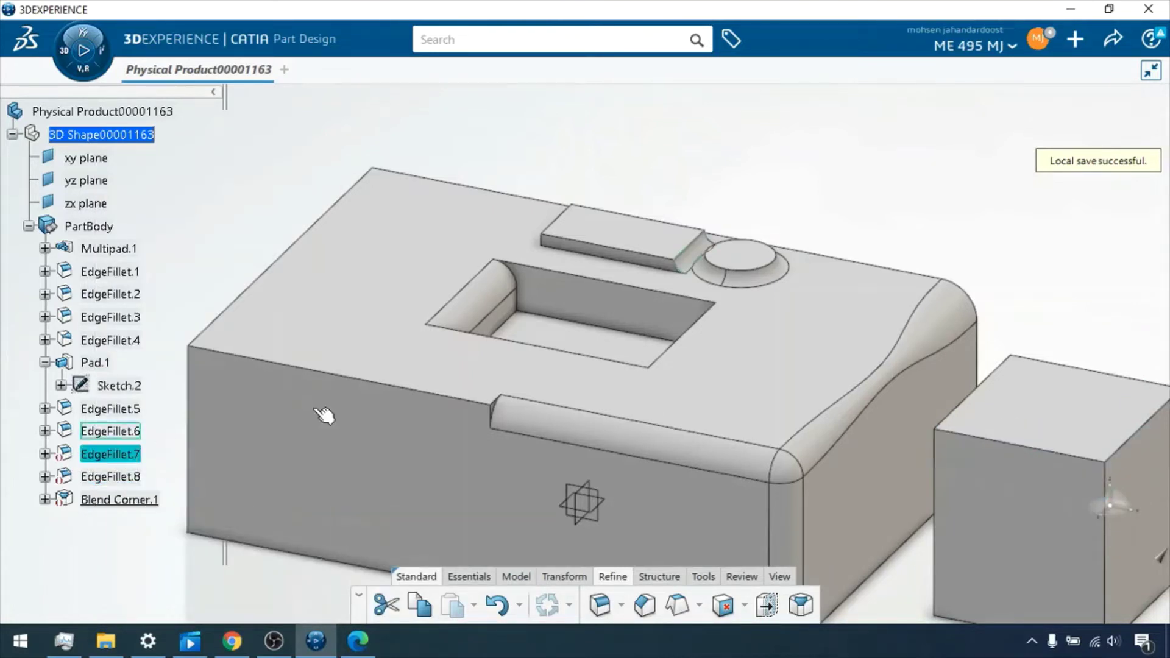
# Step: Sketch a small circle near the middle of the small block's top face and exit the sketch
pyautogui.moveTo(851, 425); pyautogui.dragTo(500, 519, button='middle')
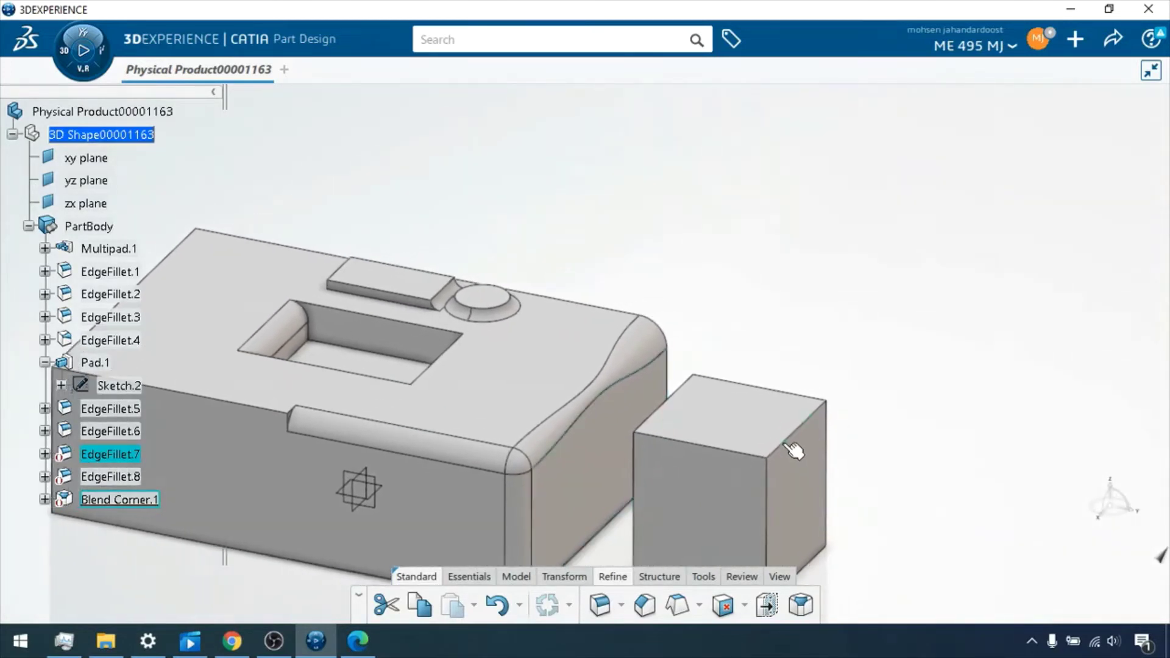
pyautogui.scroll(1, 749, 436)
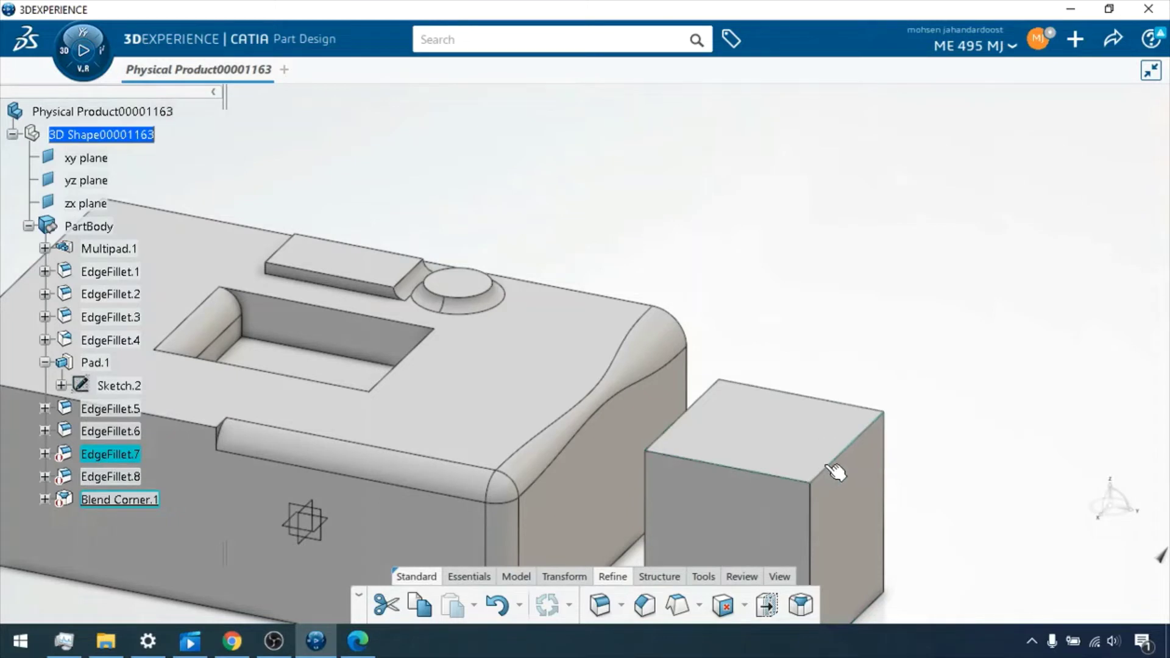
pyautogui.moveTo(844, 431); pyautogui.dragTo(854, 470, button='middle')
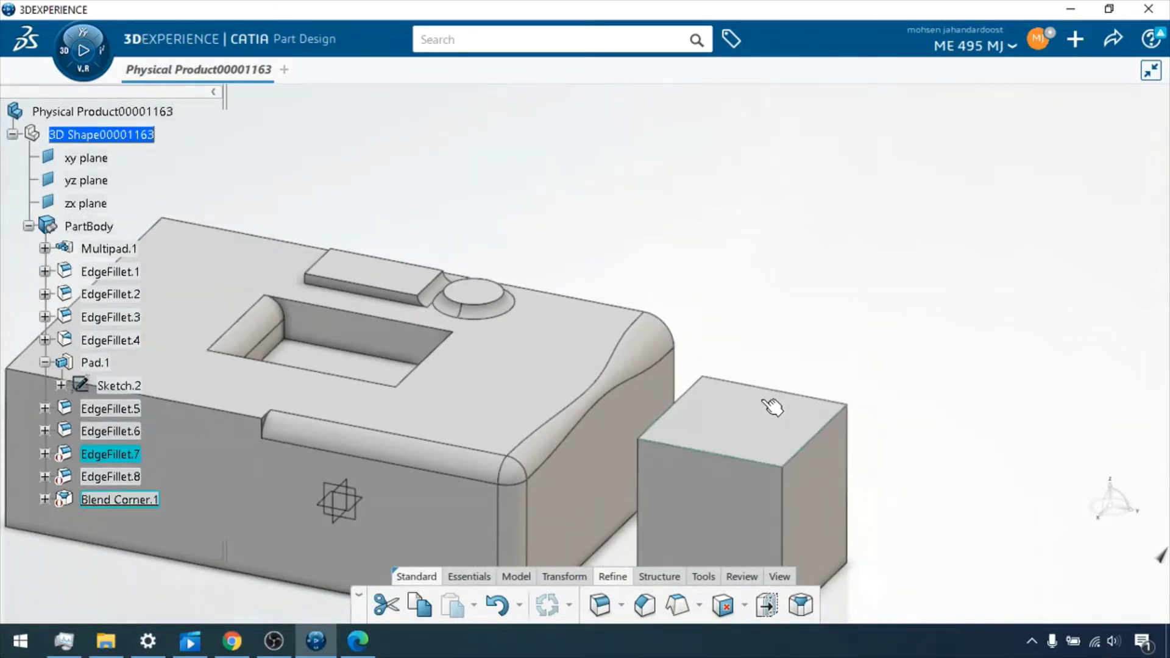
pyautogui.click(745, 432)
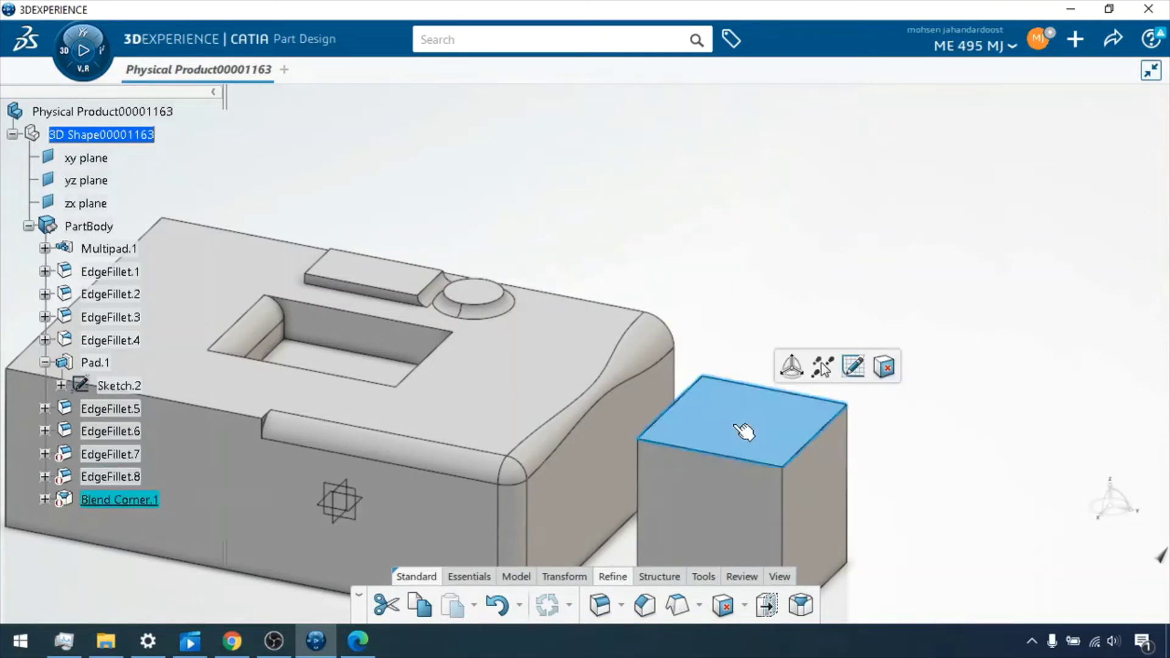
pyautogui.click(856, 370)
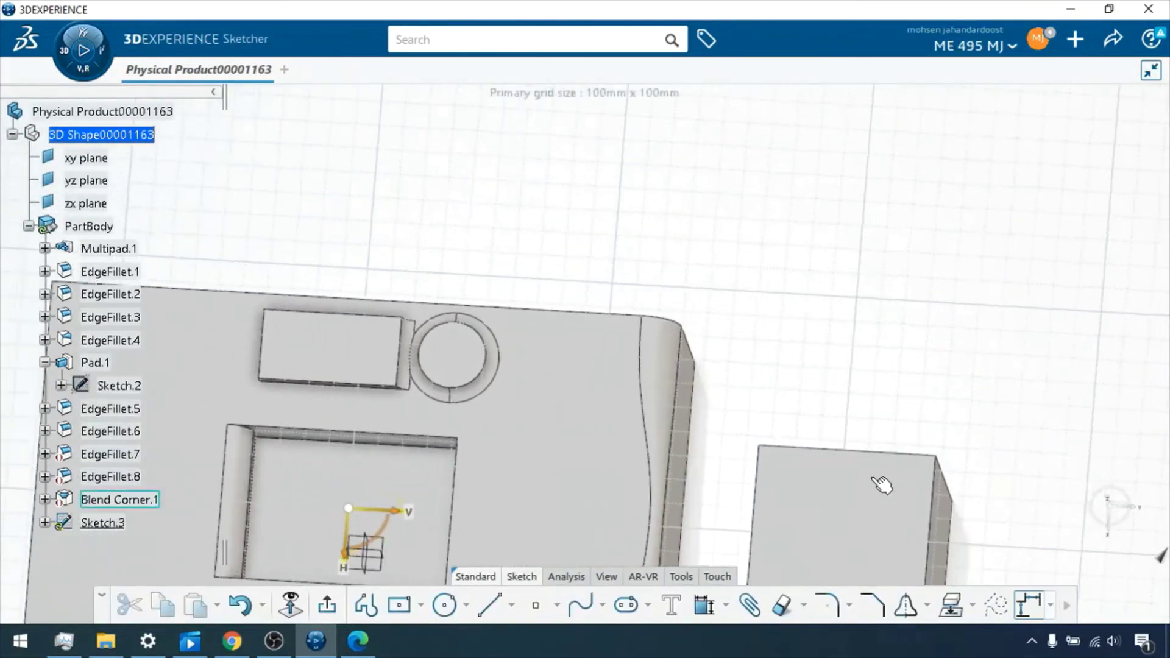
pyautogui.click(445, 605)
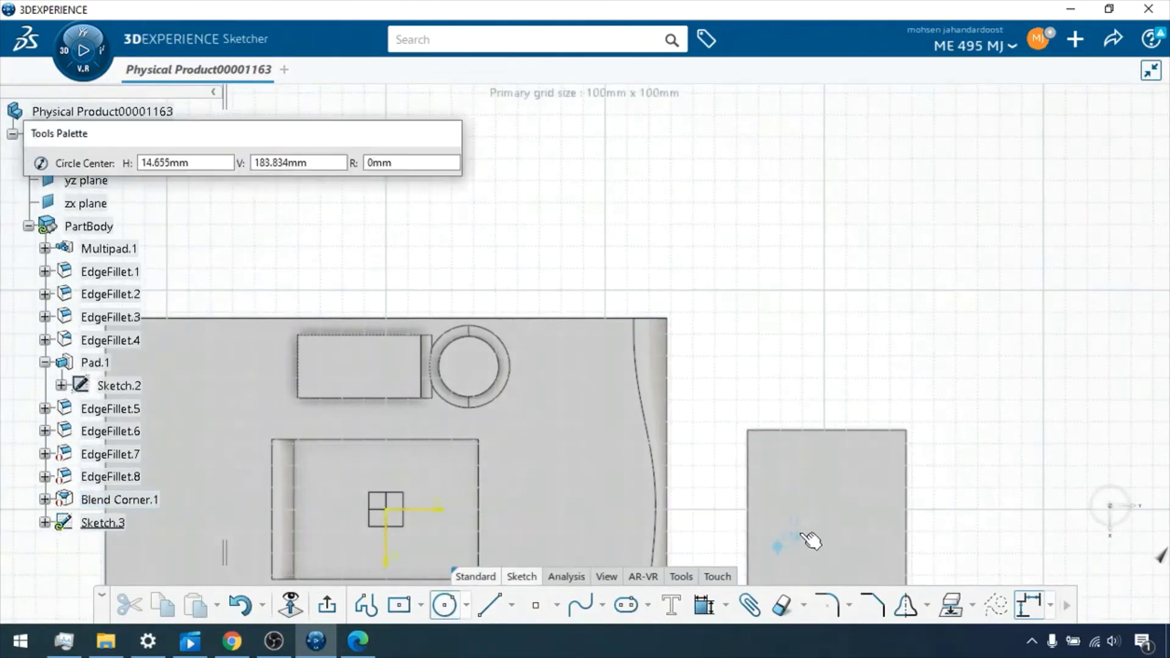
pyautogui.click(826, 514)
pyautogui.click(840, 527)
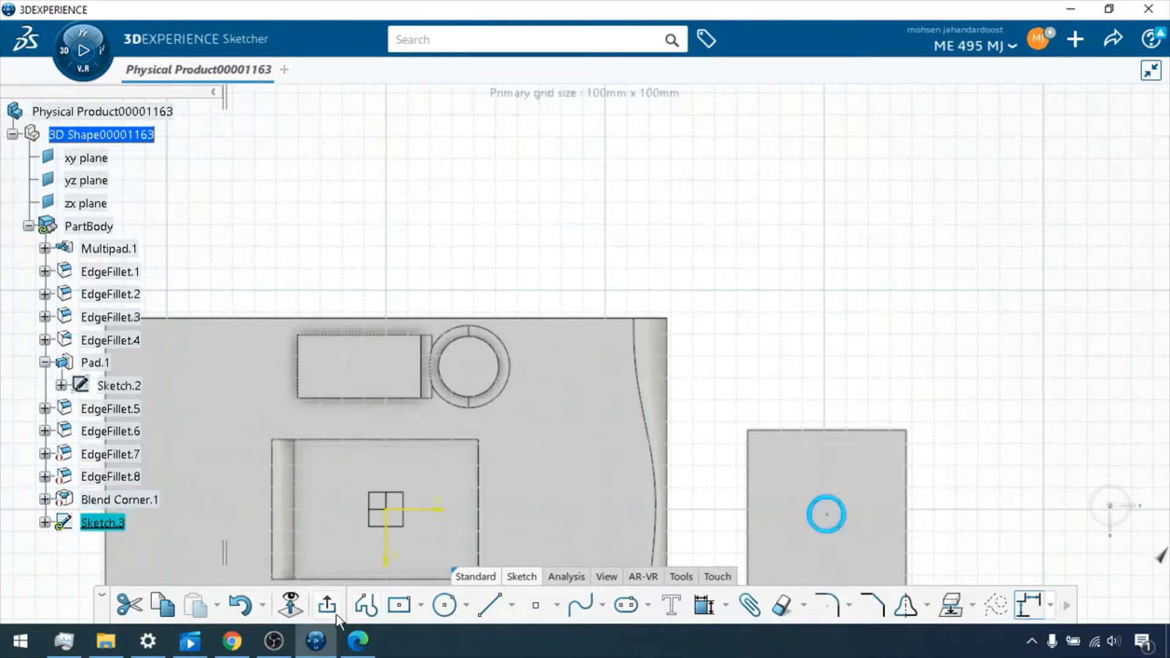
pyautogui.doubleClick(806, 337)
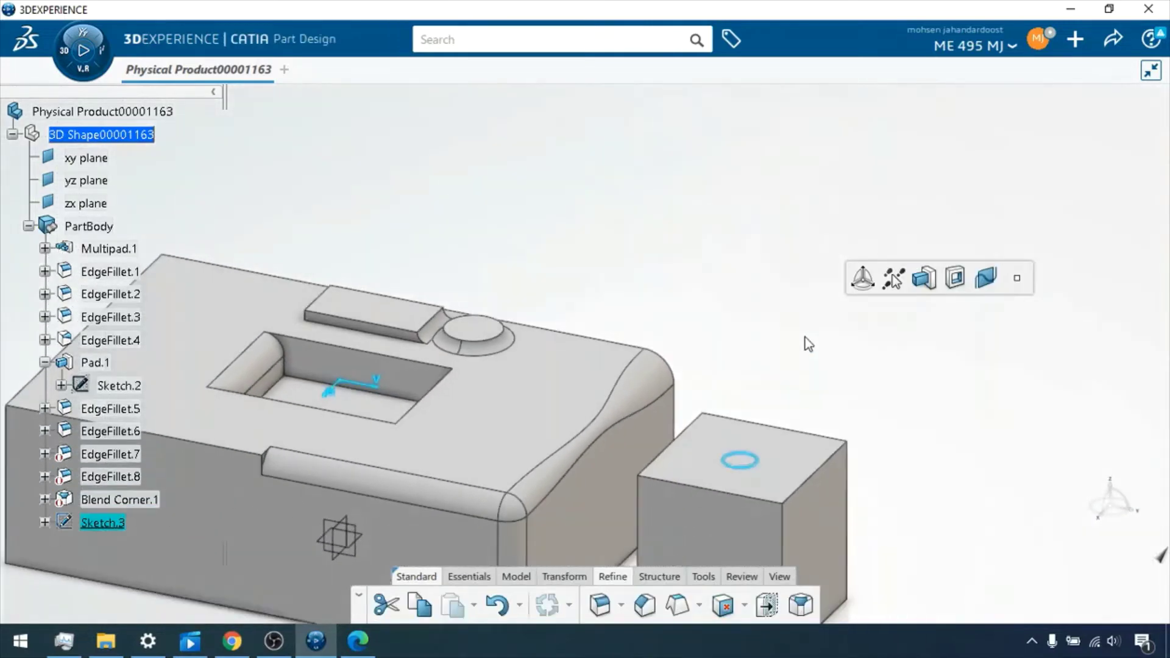
# Step: Cut a 20 mm deep pocket into the small block from the circle sketch
pyautogui.click(955, 278)
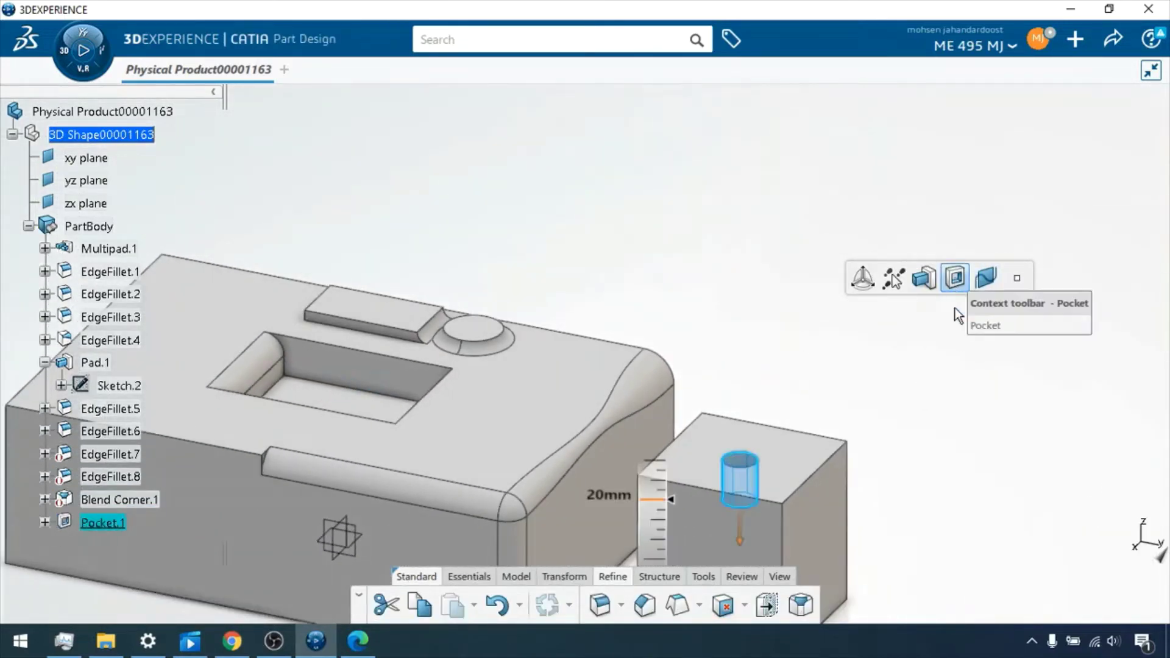
pyautogui.click(786, 367)
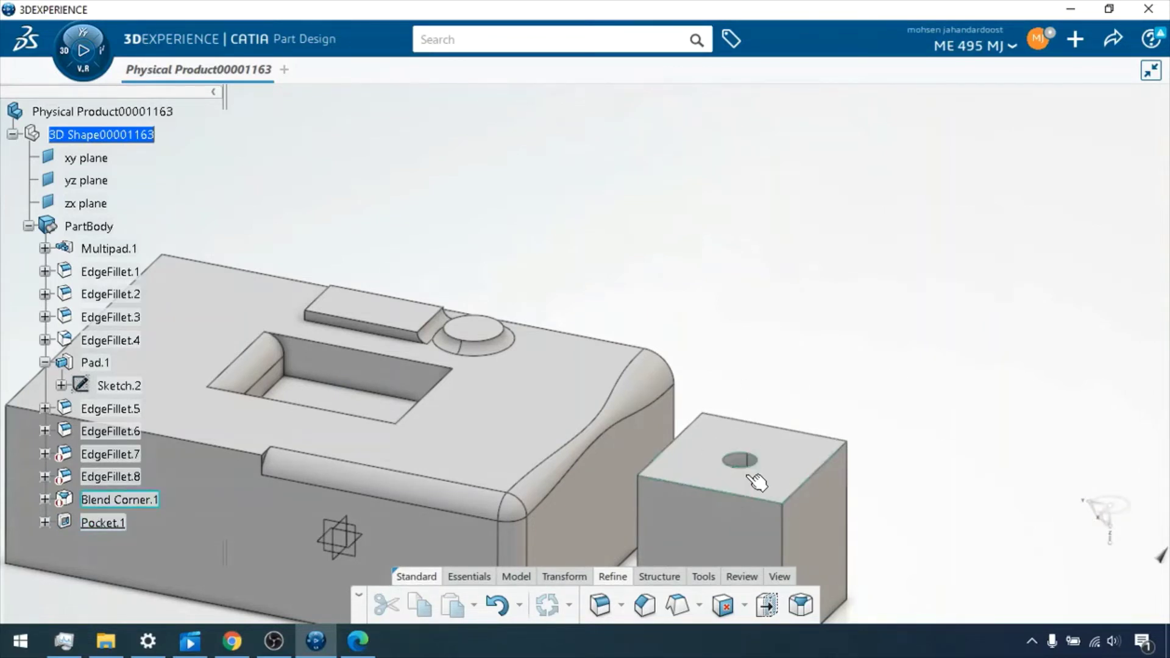
# Step: Try a Length/Angle chamfer of 15 mm and 15° on the hole's upper circular edge and preview it
pyautogui.moveTo(751, 466); pyautogui.dragTo(740, 400, button='middle')
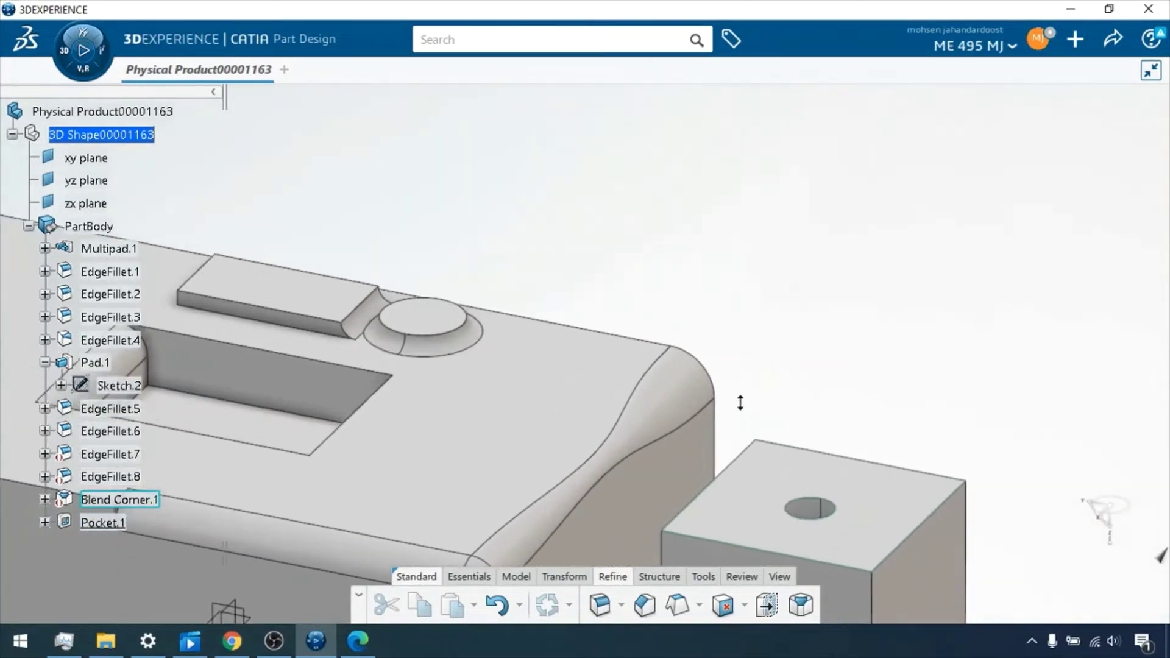
pyautogui.click(829, 526)
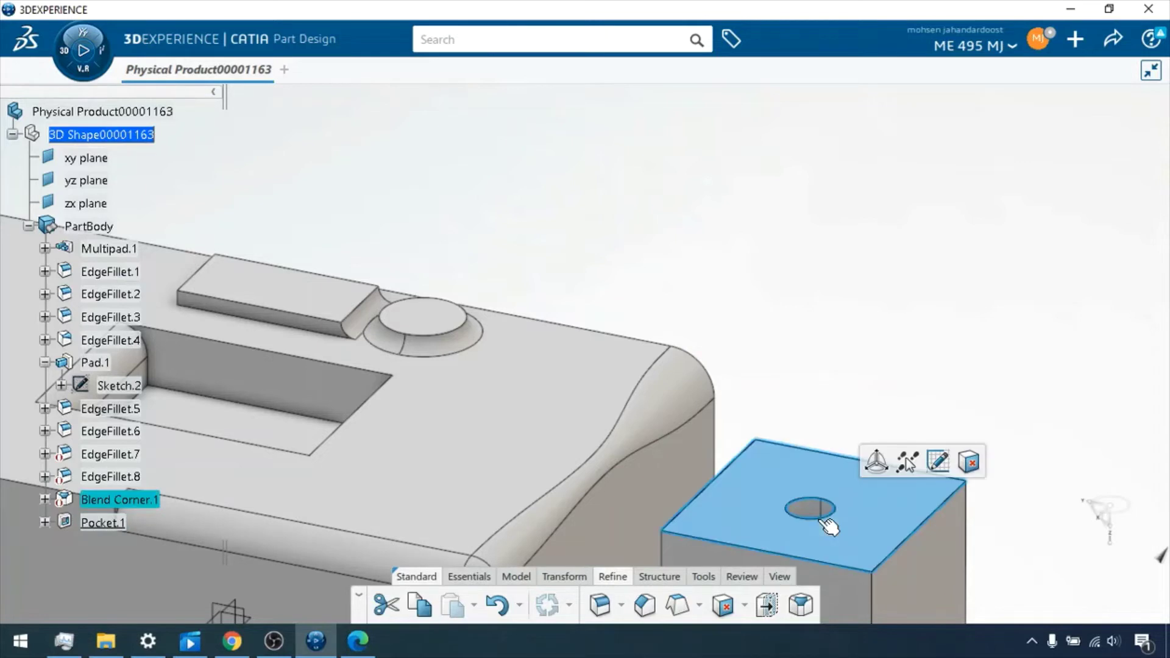
pyautogui.click(831, 379)
pyautogui.click(835, 515)
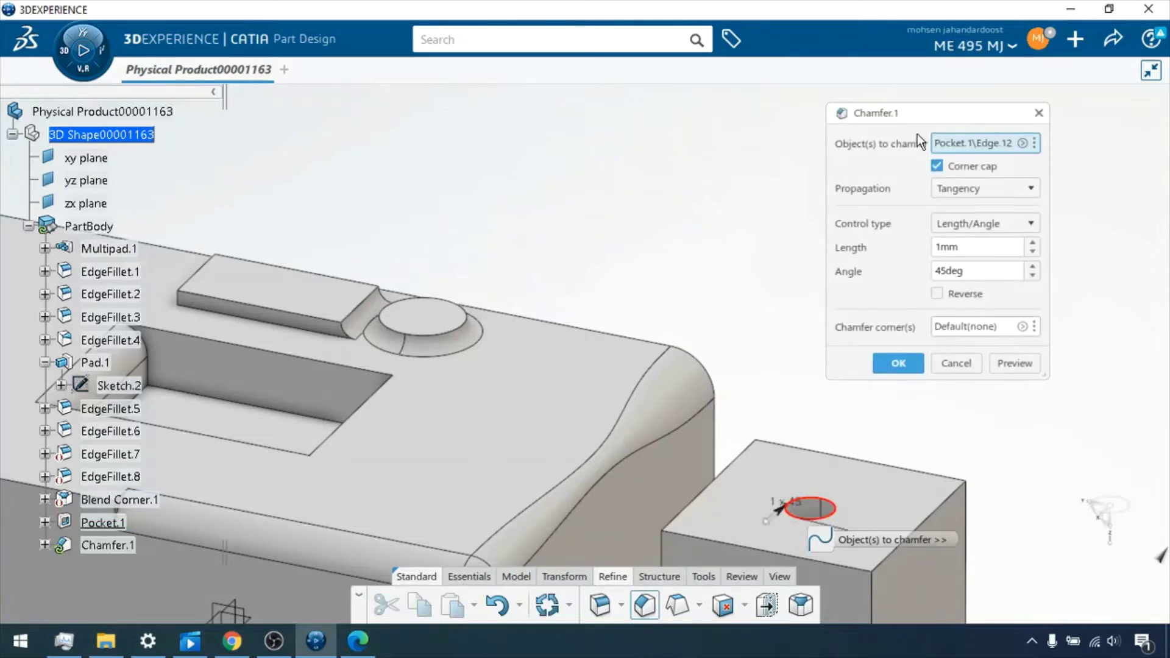
pyautogui.moveTo(914, 442); pyautogui.dragTo(803, 359, button='middle')
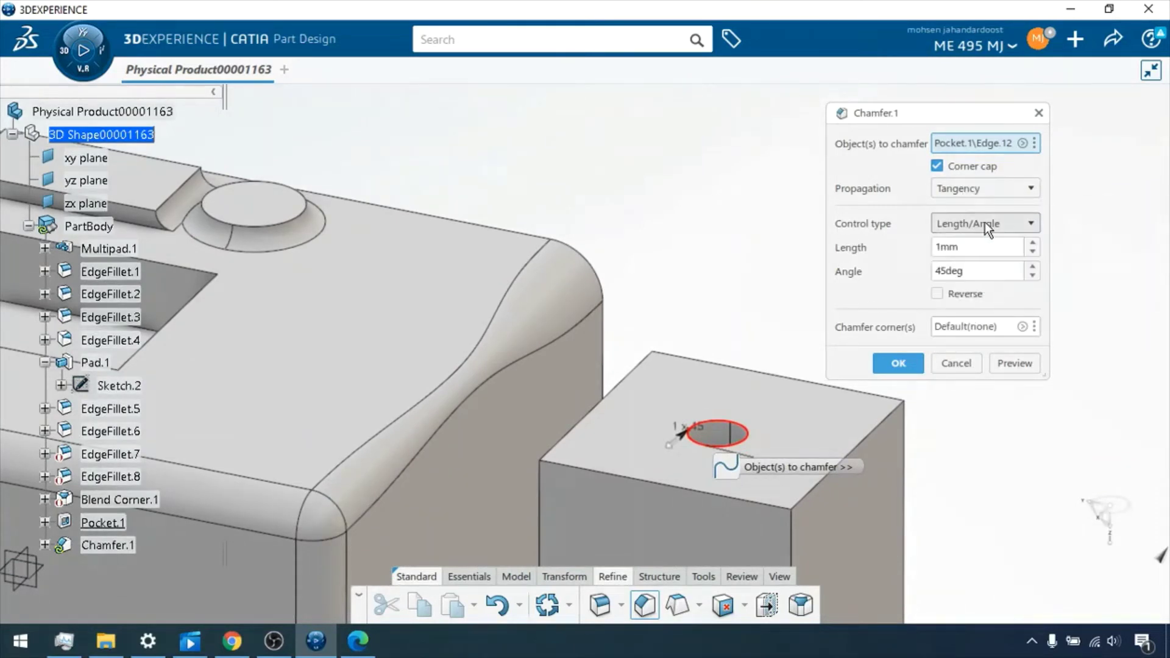
pyautogui.moveTo(970, 250); pyautogui.dragTo(910, 244)
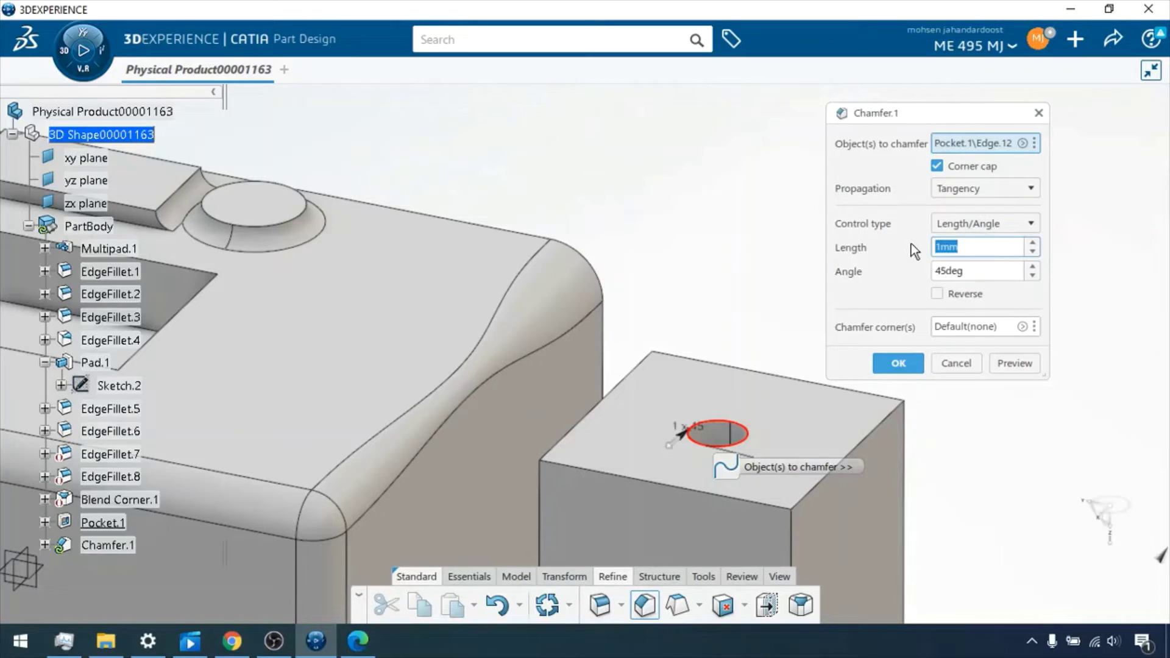
pyautogui.write('15')
pyautogui.click(977, 273)
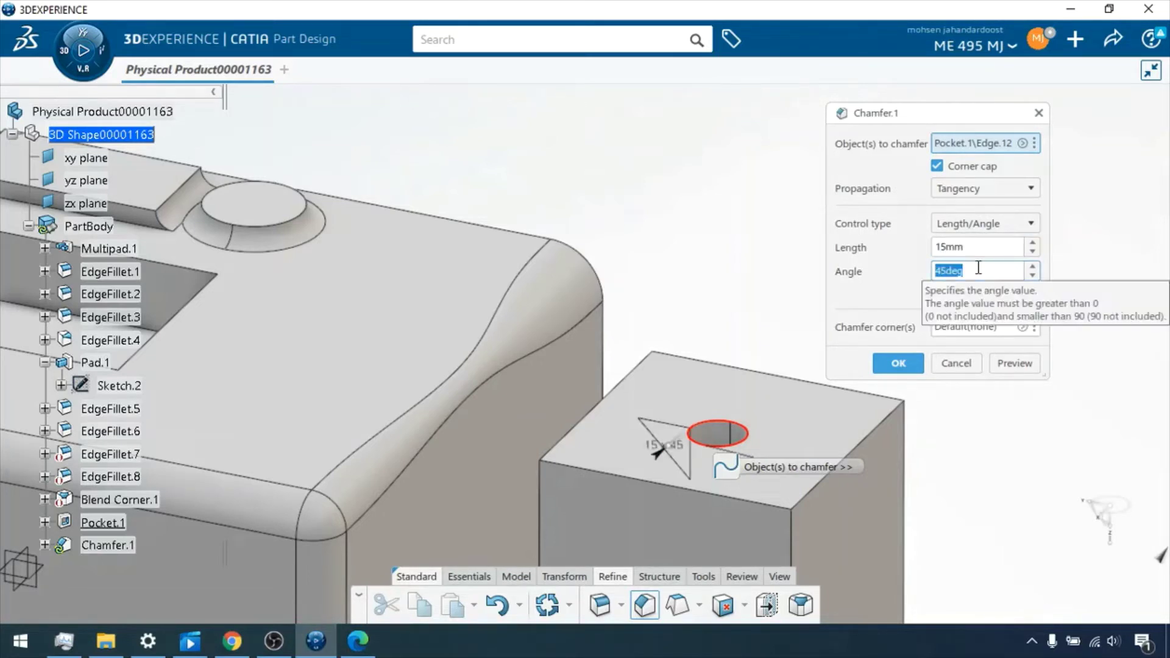
pyautogui.write('15')
pyautogui.press('Return')
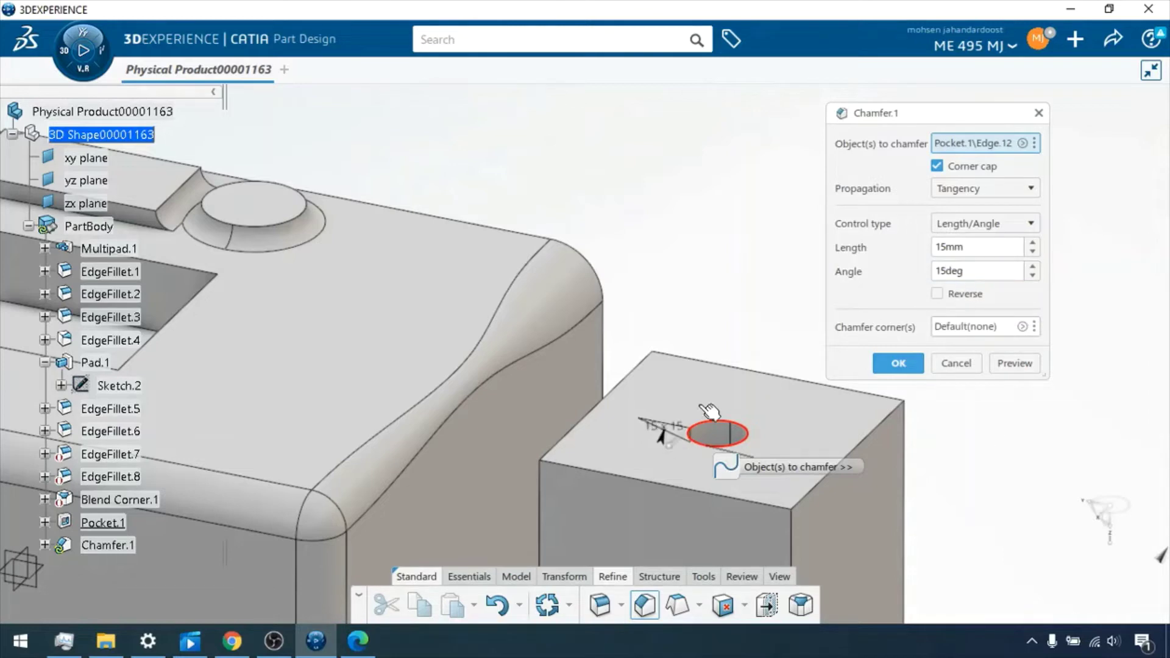
pyautogui.scroll(5, 709, 412)
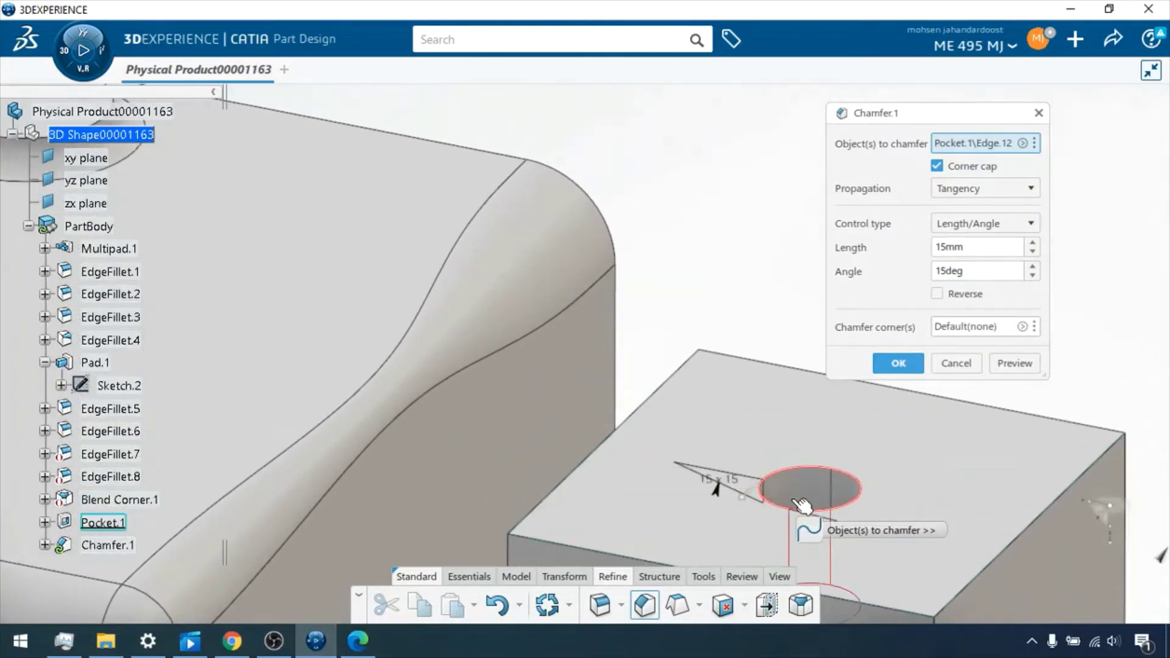
pyautogui.moveTo(789, 475); pyautogui.dragTo(696, 422, button='middle')
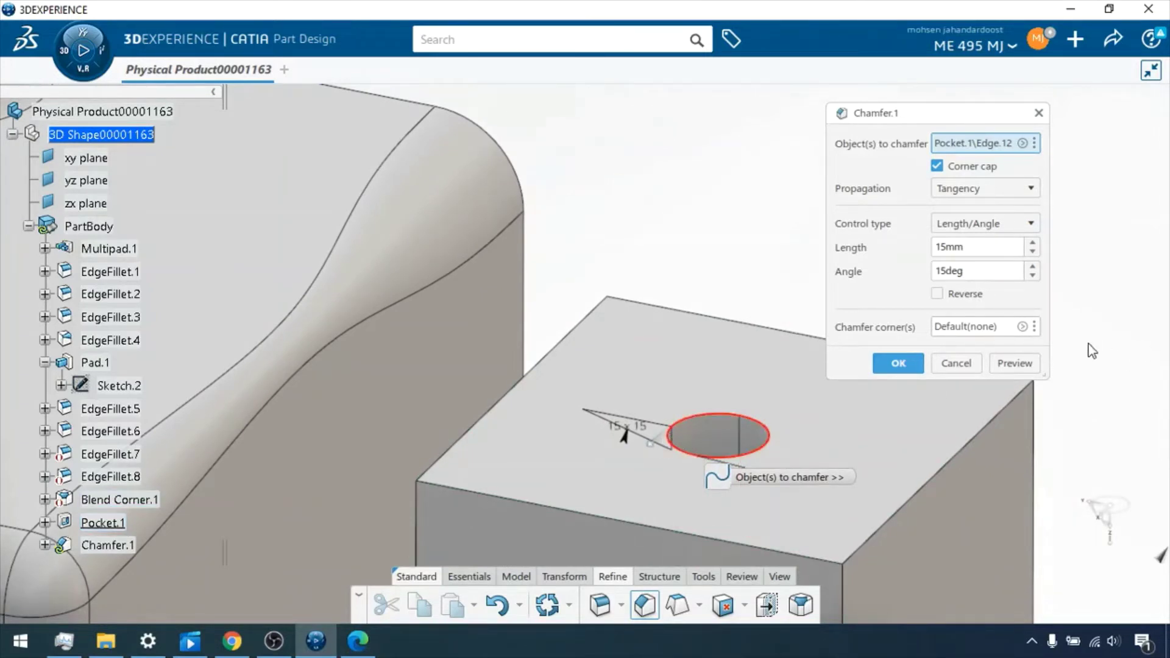
pyautogui.click(1029, 364)
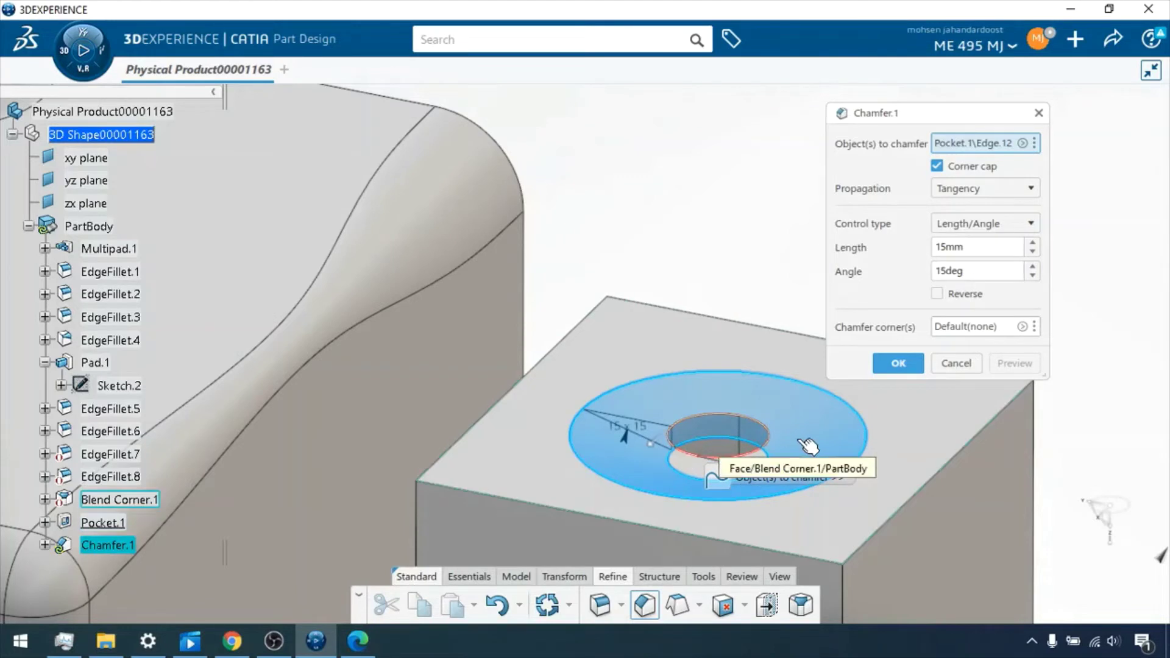
# Step: Preview the hole chamfer with Reverse on, and preview it again with the length set to 5 mm
pyautogui.click(939, 296)
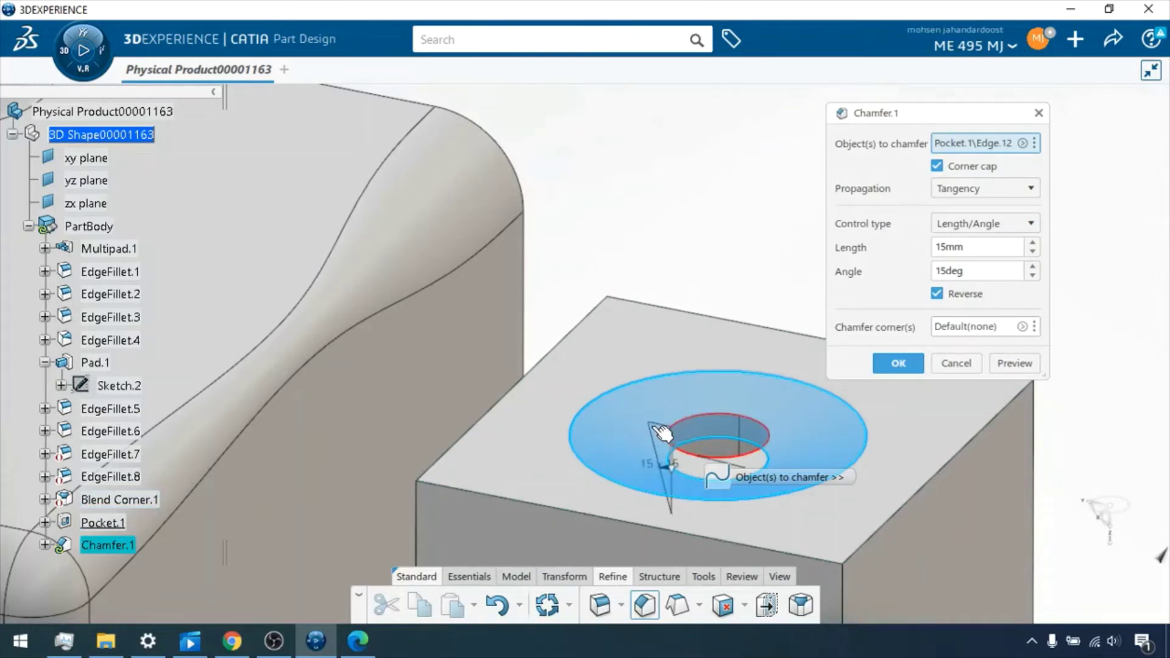
pyautogui.click(1004, 366)
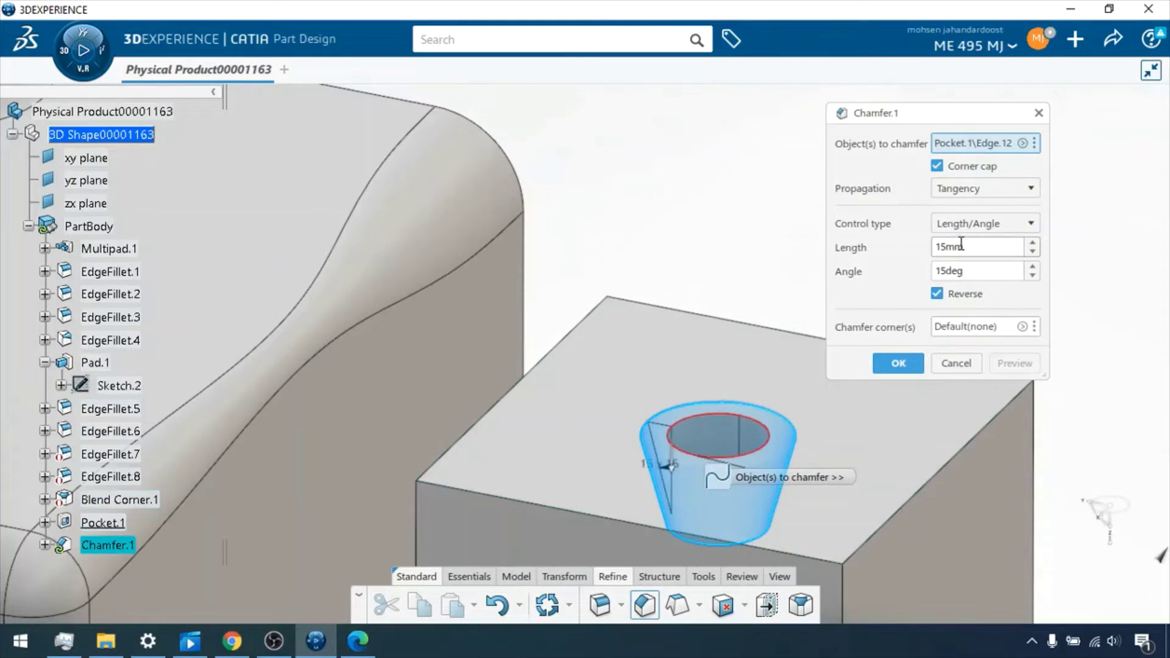
pyautogui.moveTo(976, 247); pyautogui.dragTo(919, 247)
pyautogui.write('5')
pyautogui.click(1026, 363)
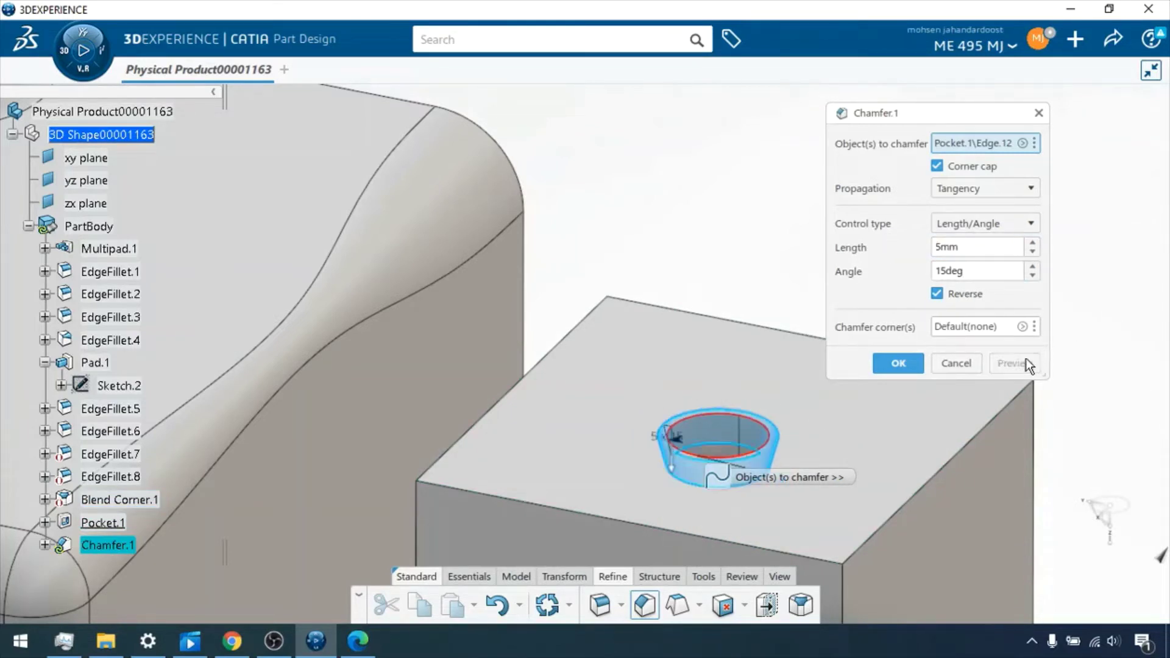
# Step: Turn off Reverse for the hole chamfer, preview it, and cancel the chamfer
pyautogui.click(937, 293)
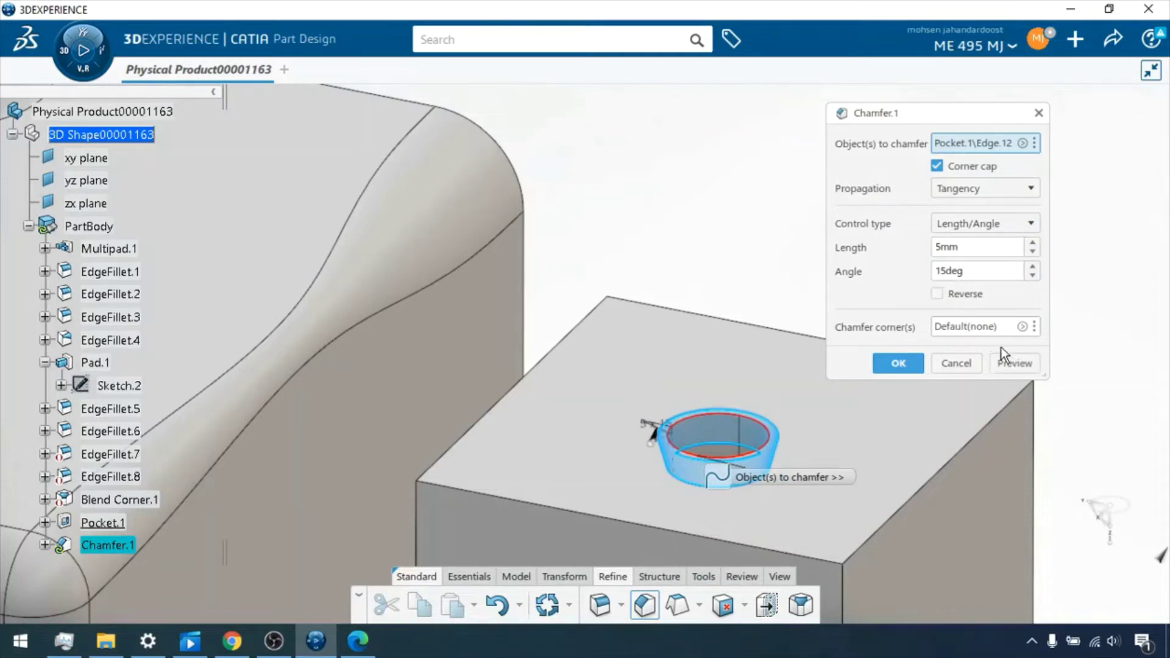
pyautogui.click(1016, 366)
pyautogui.click(955, 363)
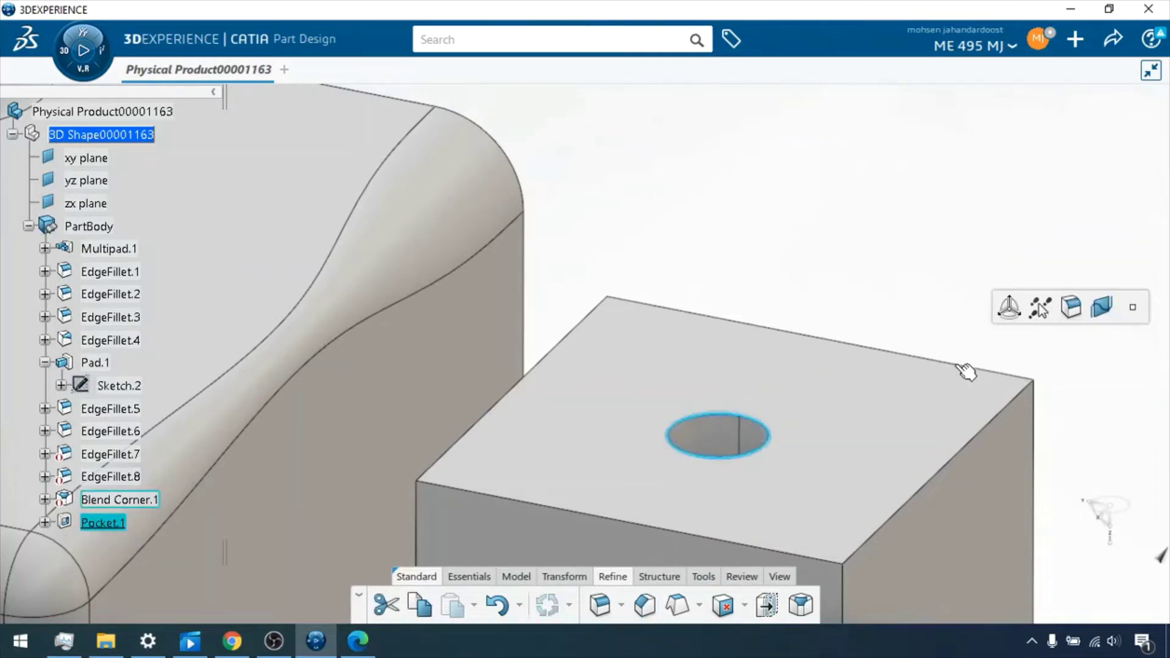
# Step: Chamfer the hole's upper circular edge with a length of 5 mm and an angle of 15°
pyautogui.click(646, 607)
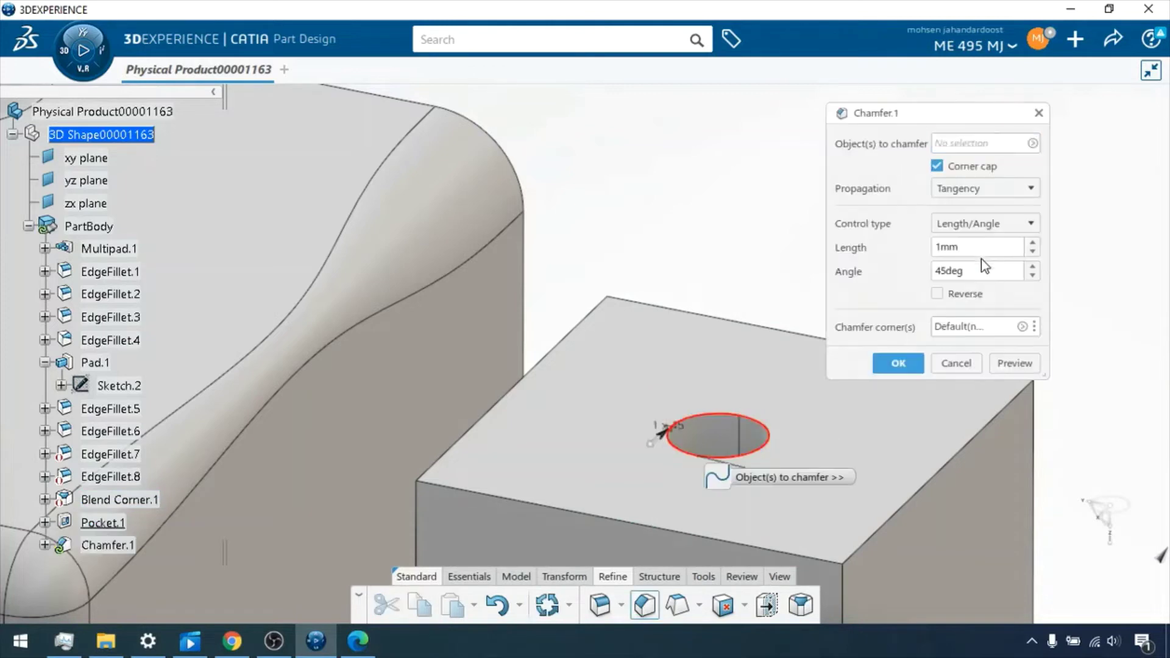
pyautogui.moveTo(972, 247); pyautogui.dragTo(917, 246)
pyautogui.write('5')
pyautogui.press('Tab')
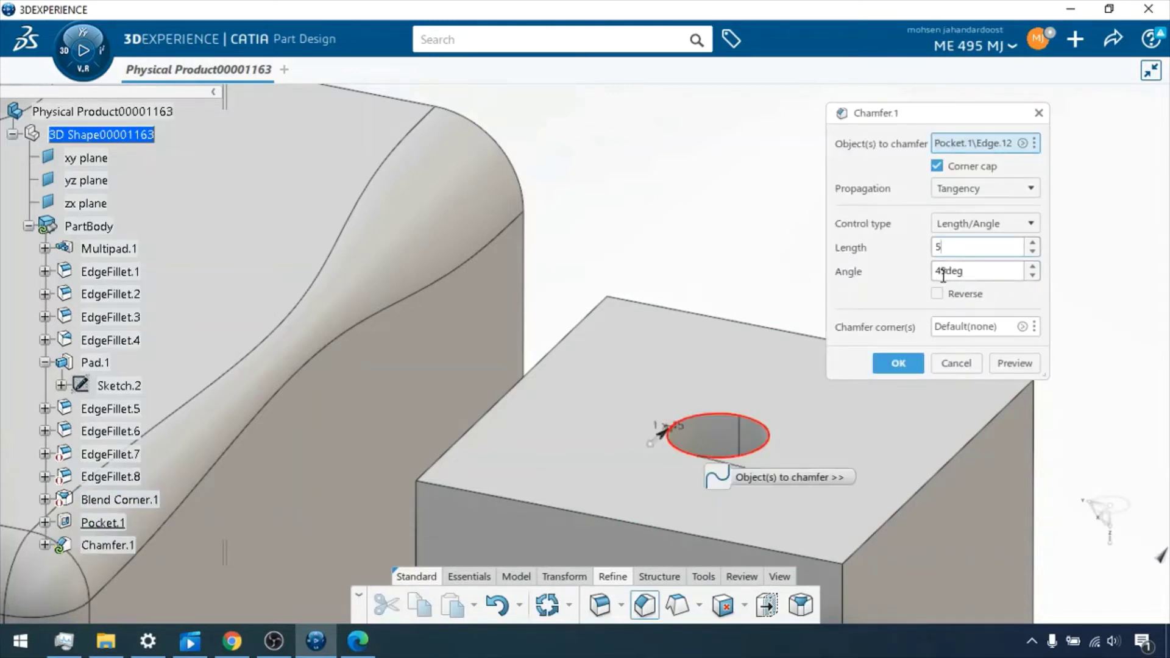
pyautogui.write('15')
pyautogui.click(1009, 362)
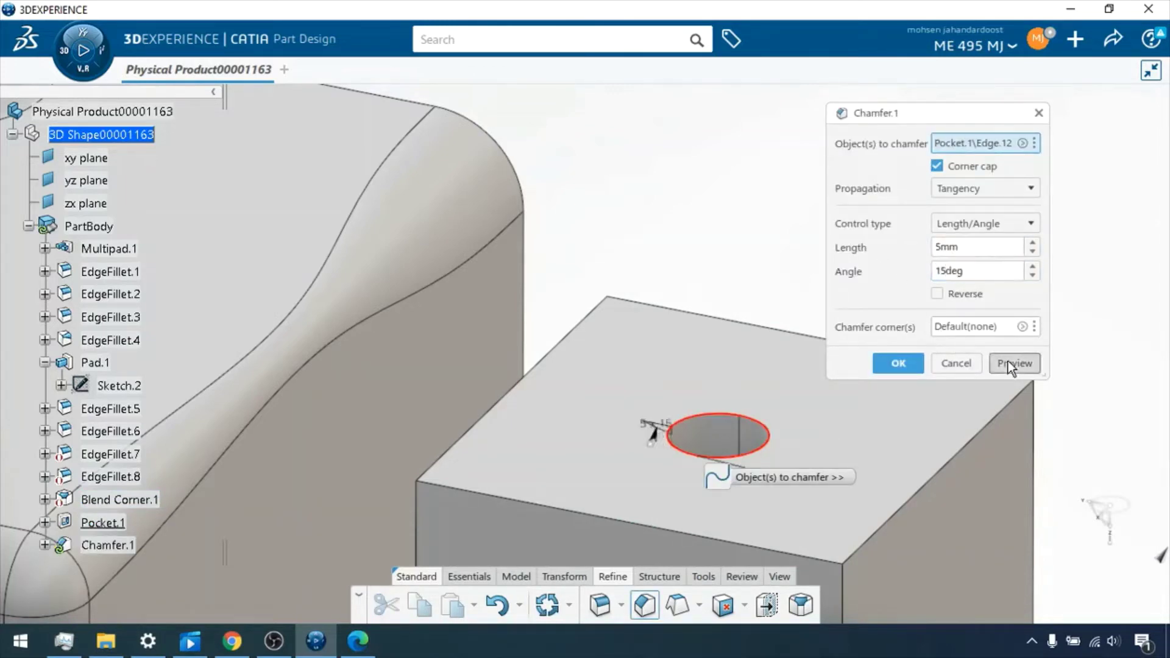
pyautogui.click(900, 363)
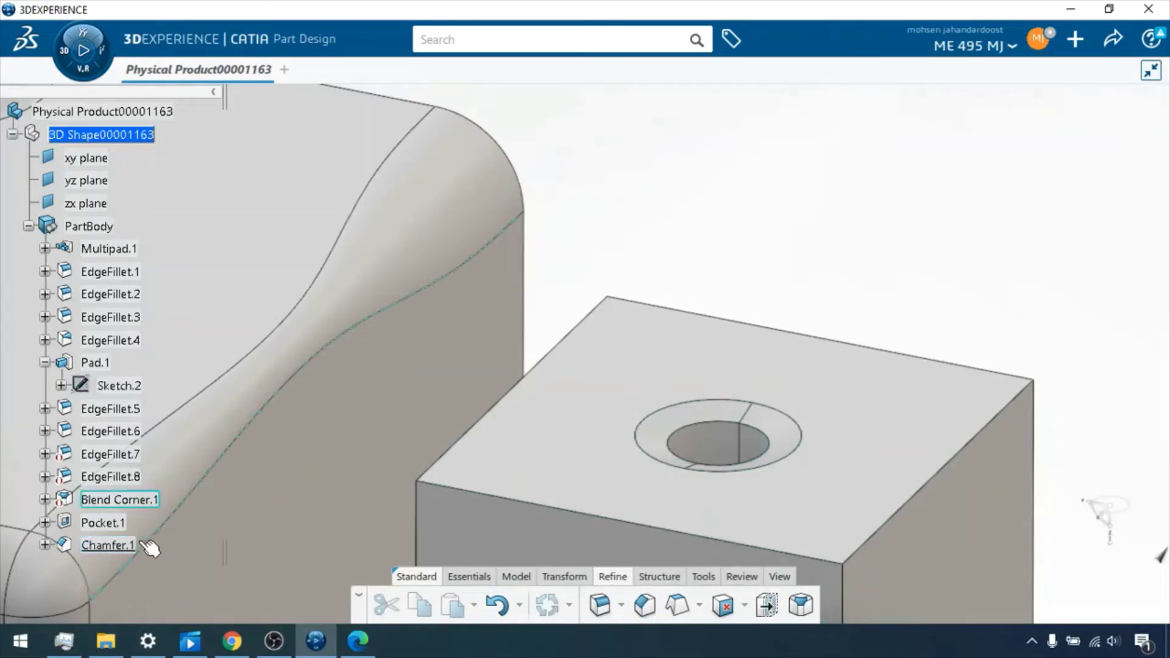
# Step: Edit the definition of the hole's chamfer, turn on Reverse, preview it, and apply the change
pyautogui.rightClick(112, 542)
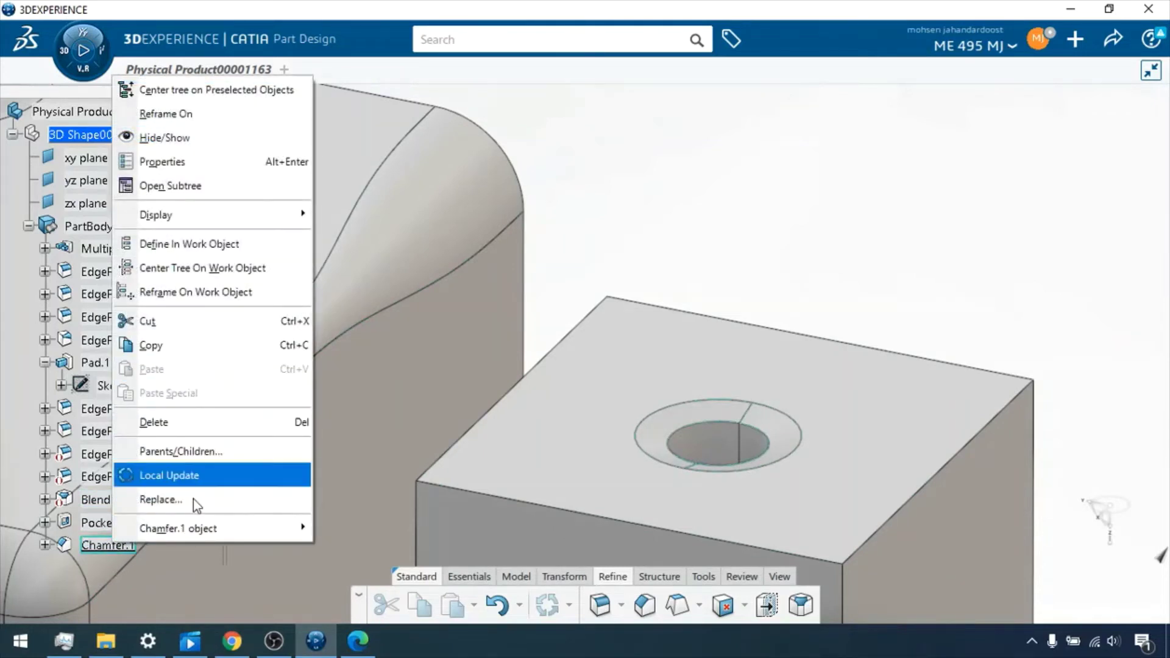
pyautogui.moveTo(215, 528)
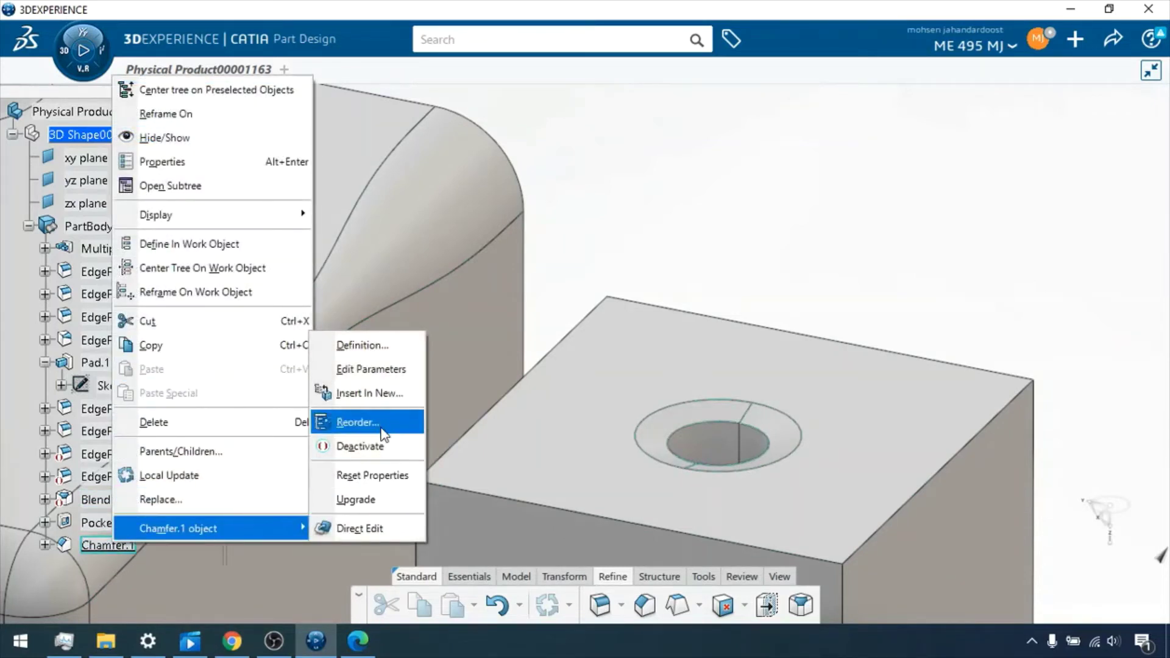
pyautogui.click(362, 345)
pyautogui.click(937, 294)
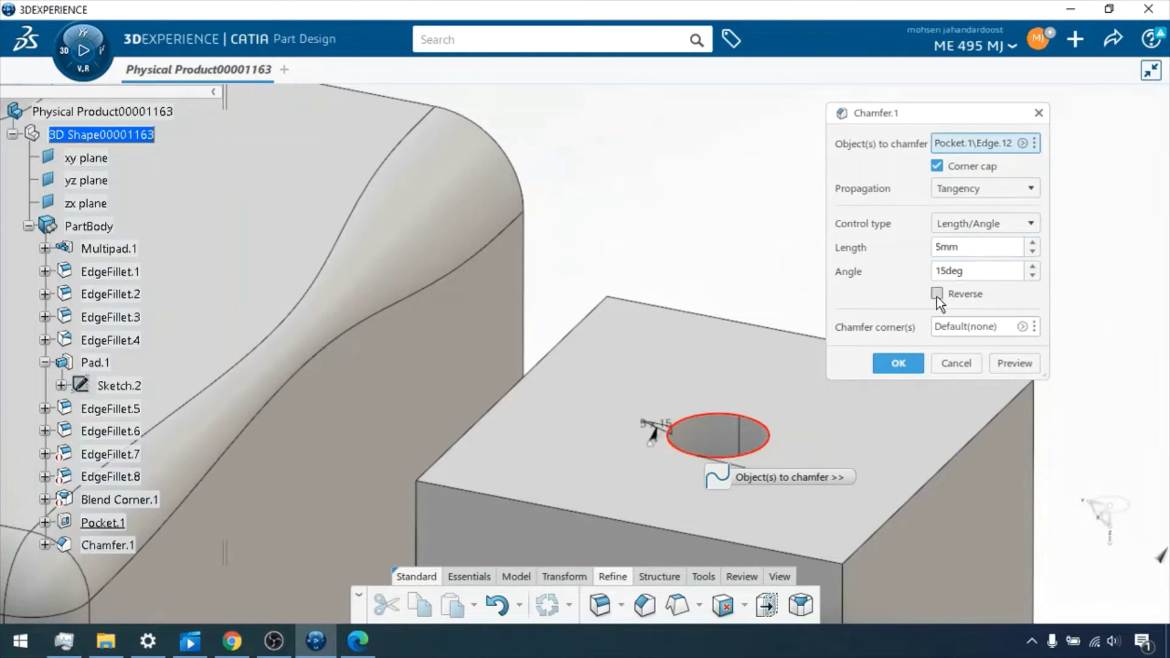
pyautogui.click(1011, 366)
pyautogui.click(898, 363)
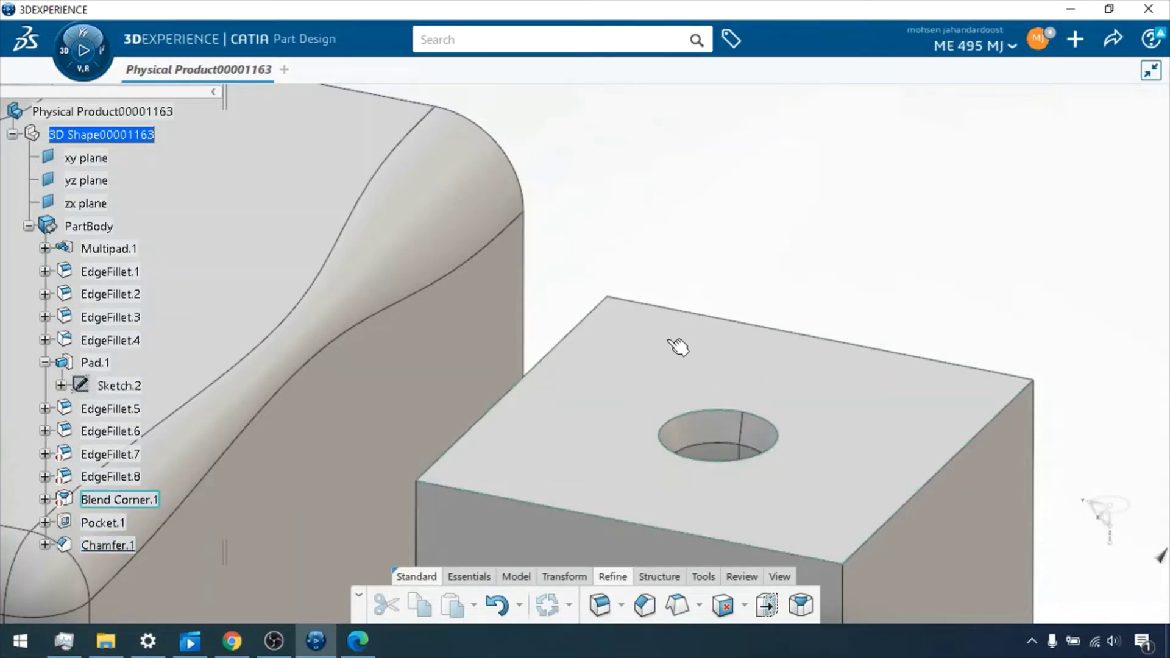
# Step: Start a Length/Angle chamfer on the small block's front vertical edge, set its length to 15 mm and preview it
pyautogui.moveTo(805, 425); pyautogui.dragTo(836, 515, button='middle')
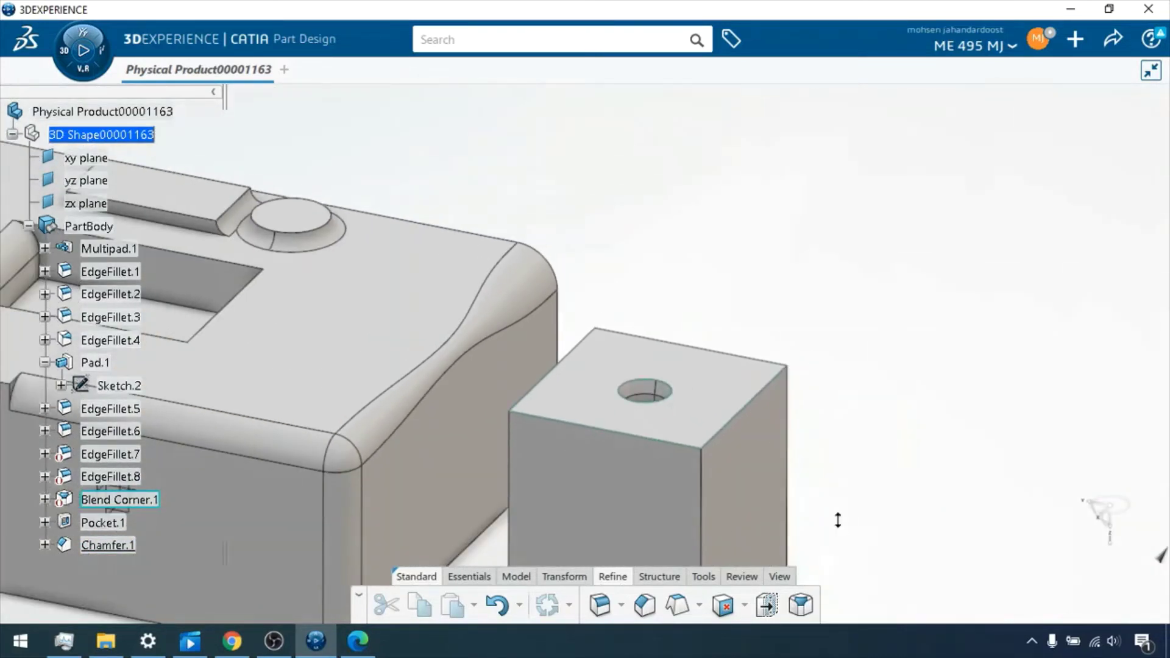
pyautogui.click(703, 497)
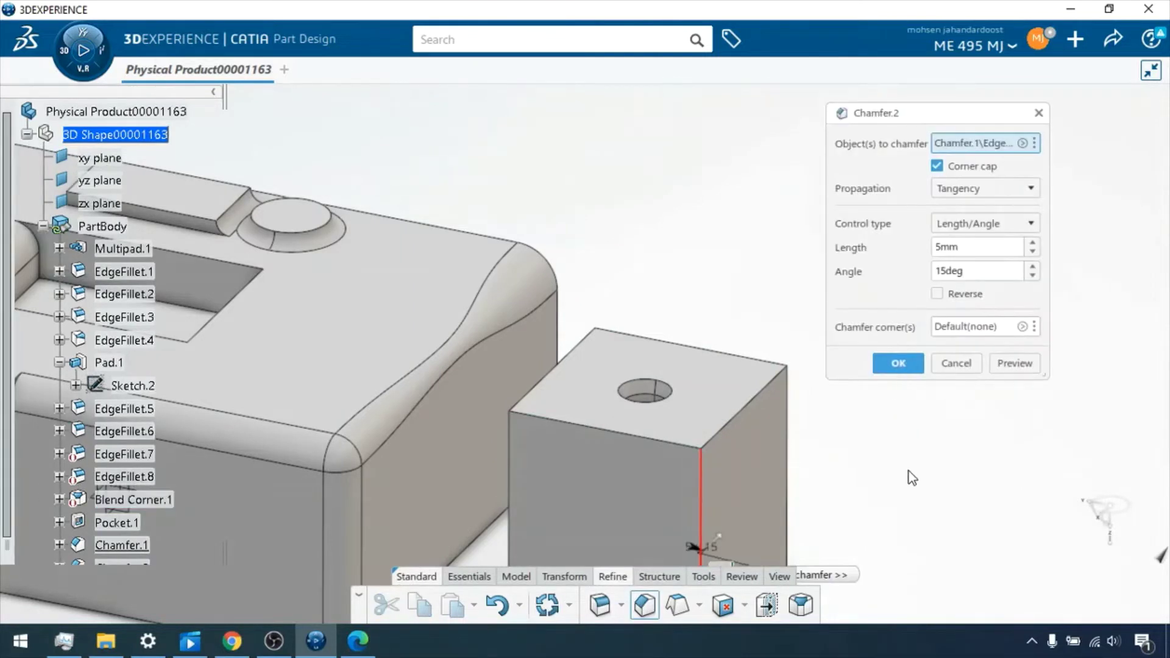
pyautogui.moveTo(913, 477); pyautogui.dragTo(847, 348, button='middle')
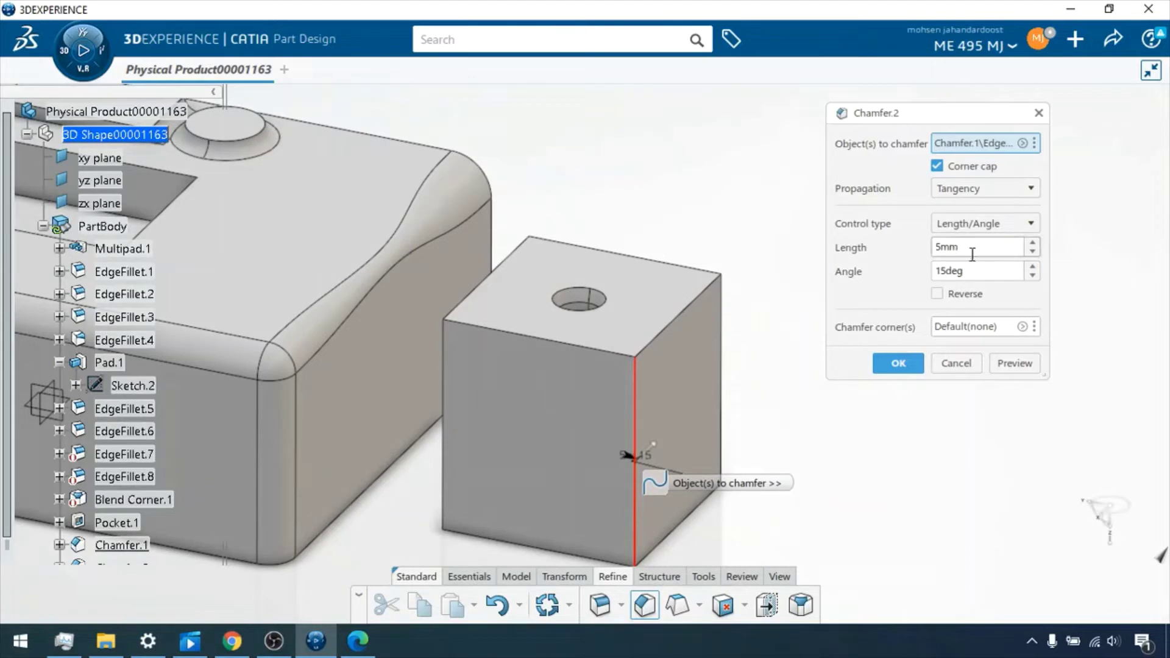
pyautogui.moveTo(971, 248); pyautogui.dragTo(931, 246)
pyautogui.write('15')
pyautogui.click(1027, 364)
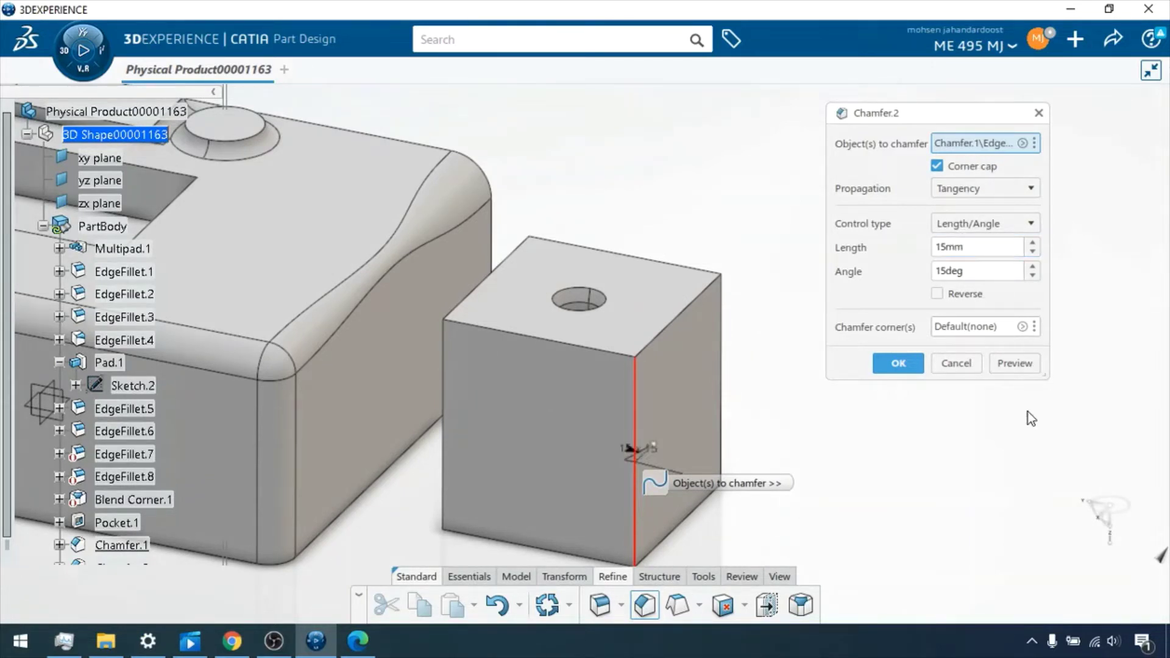
pyautogui.click(1015, 364)
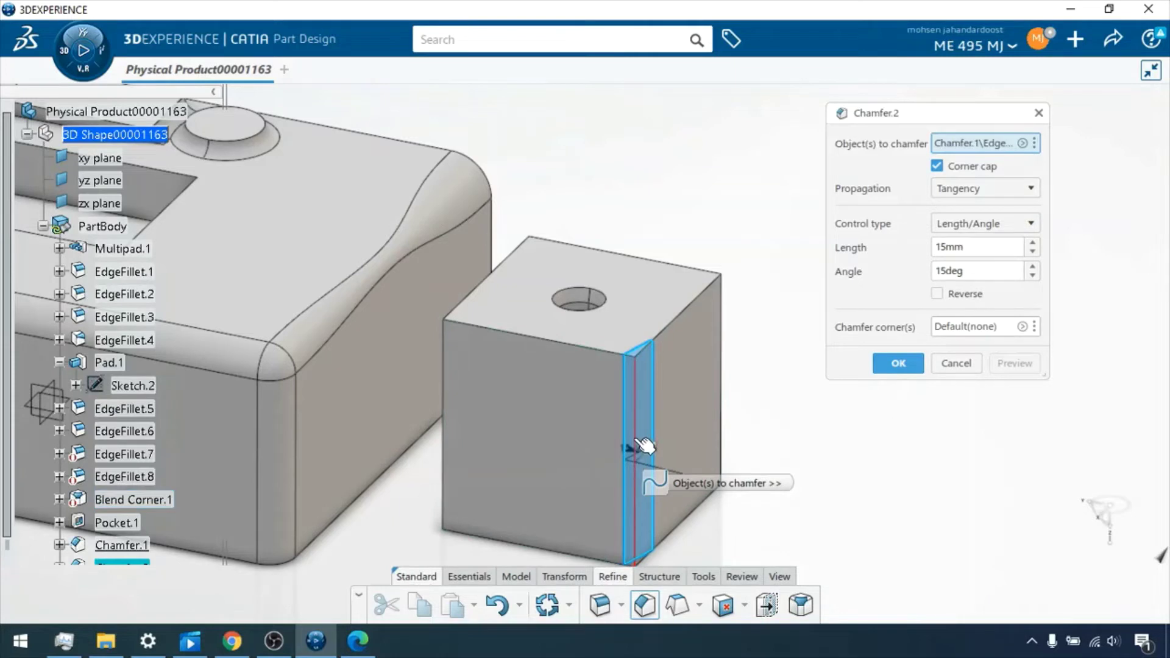
pyautogui.scroll(2, 646, 464)
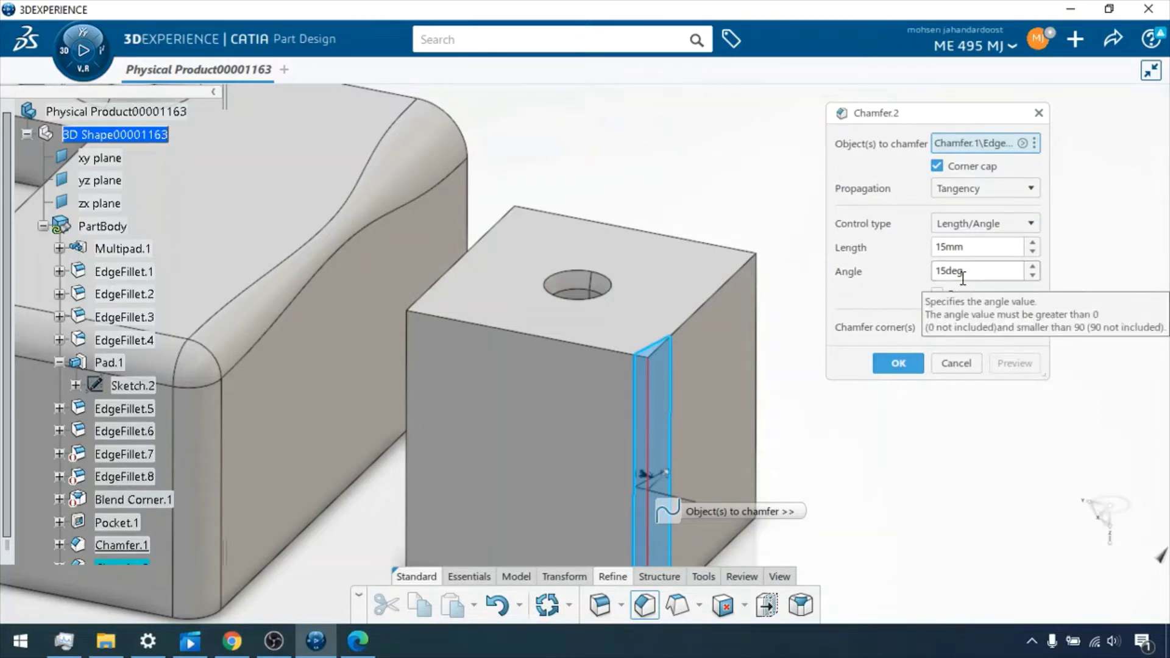
# Step: Switch the edge chamfer's control type to Length1/Length2, set Length 2 to 5 mm and preview it
pyautogui.click(1027, 224)
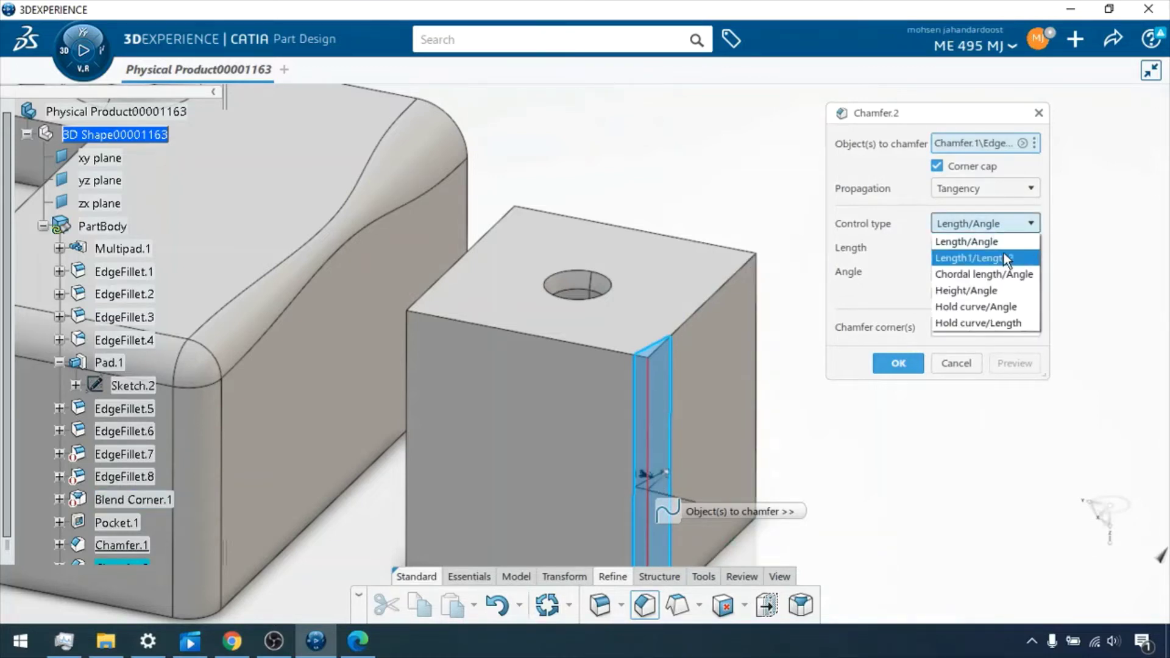
pyautogui.click(1007, 259)
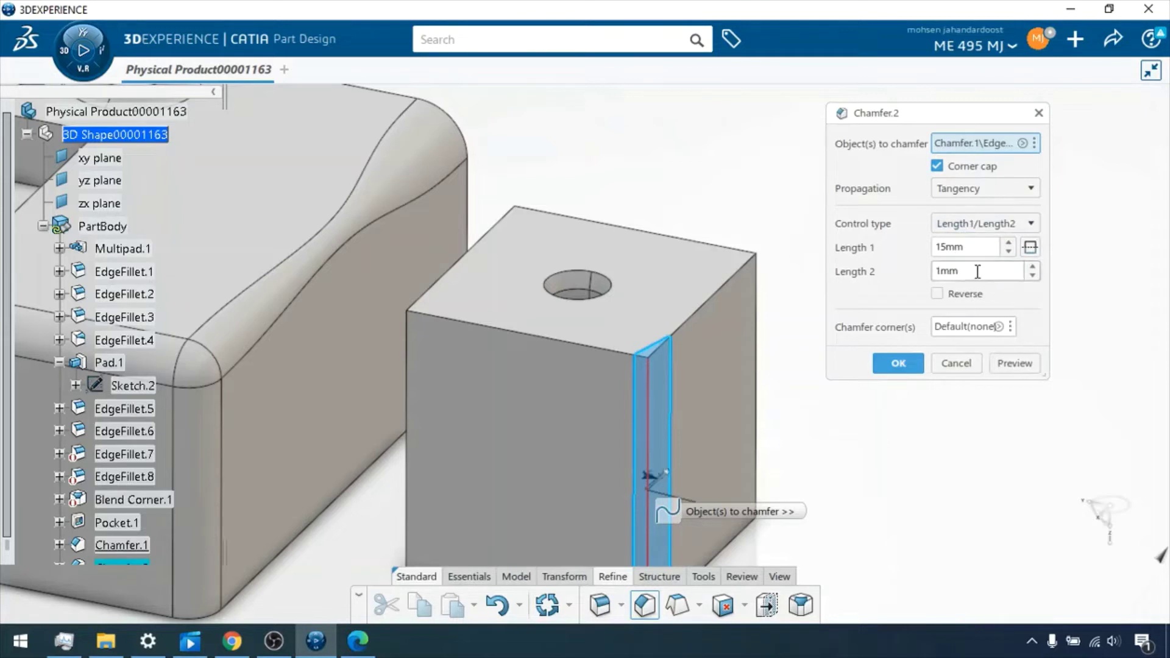
pyautogui.moveTo(976, 271); pyautogui.dragTo(883, 272)
pyautogui.write('5mm')
pyautogui.click(1018, 366)
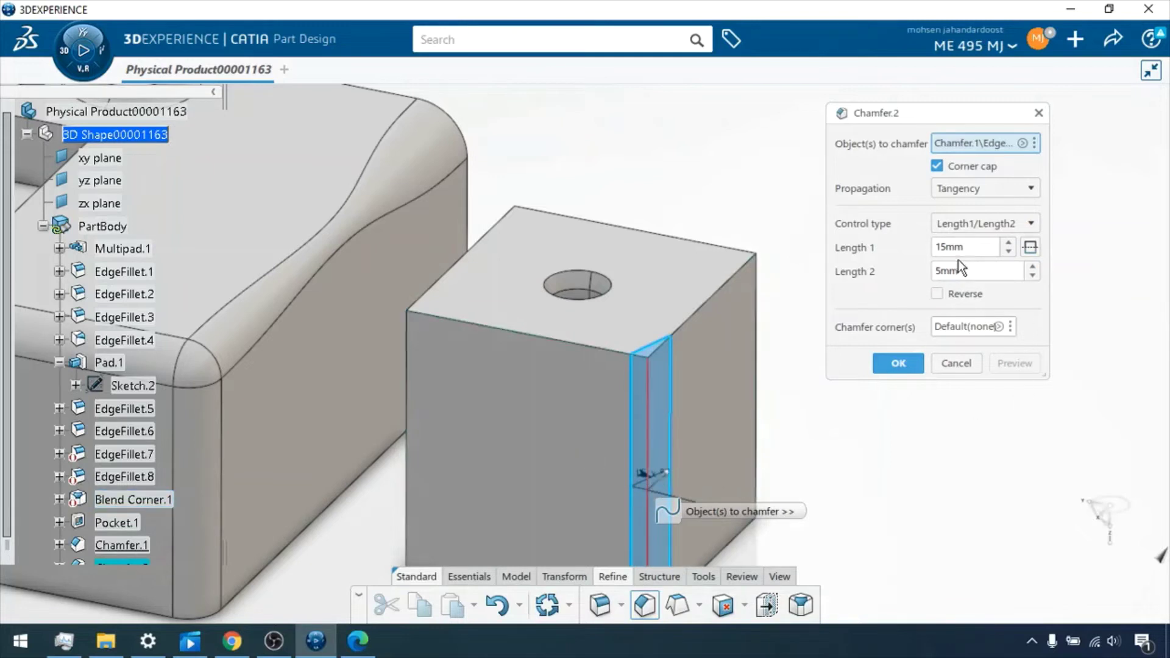
# Step: Preview the edge chamfer with the symmetric extent option on, and turn that option off again
pyautogui.click(993, 234)
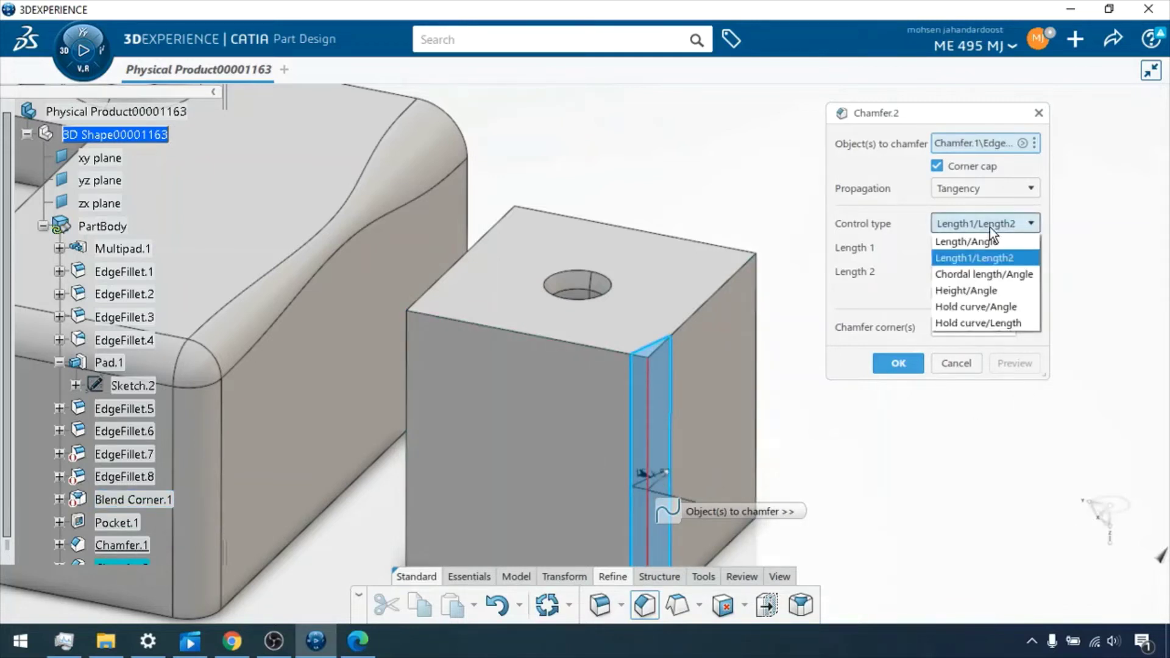
pyautogui.click(1004, 253)
pyautogui.click(1037, 247)
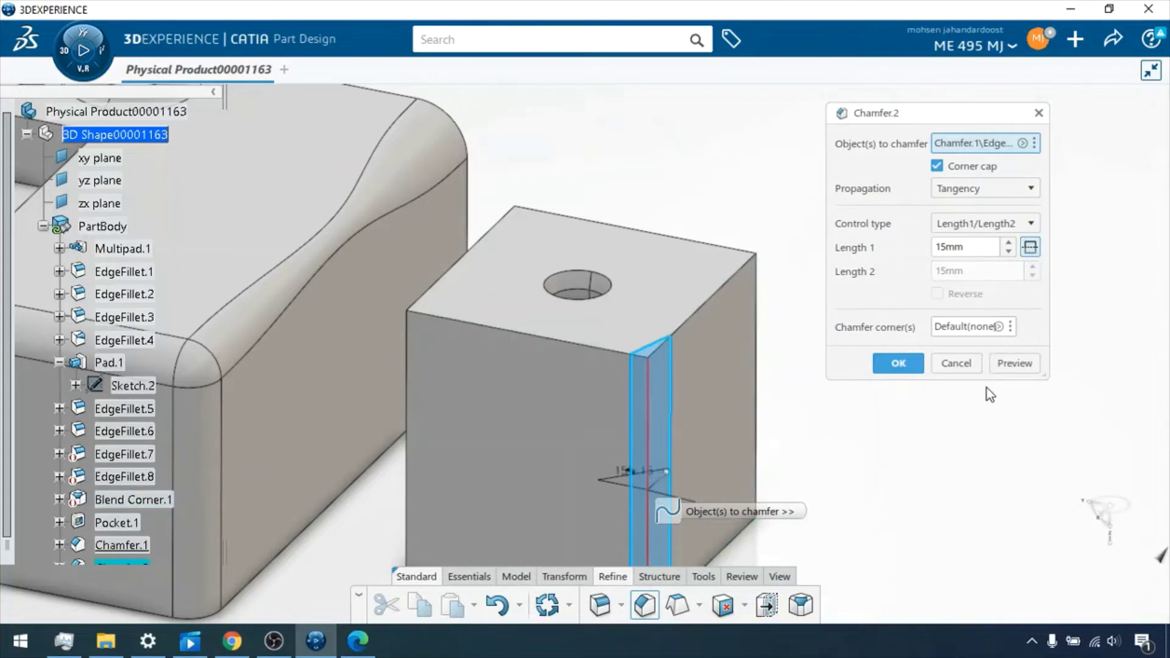
pyautogui.click(1018, 364)
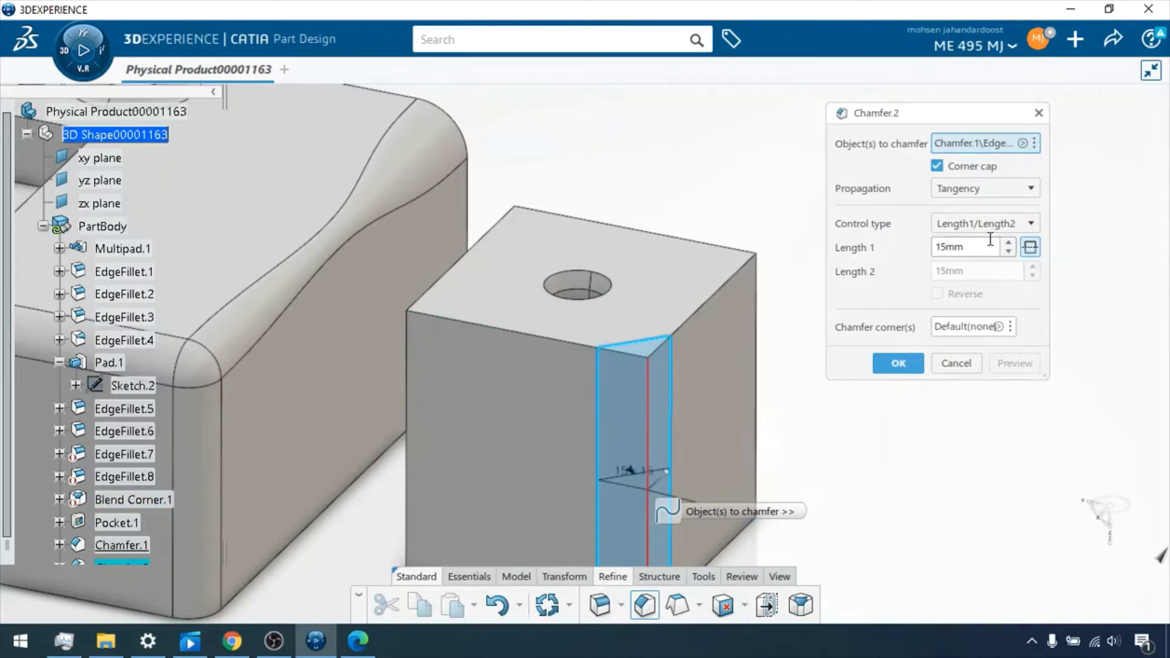
pyautogui.click(1031, 246)
# Step: Switch the edge chamfer's control type to Chordal length/Angle, set the chordal length to 15 mm and preview it
pyautogui.click(1029, 223)
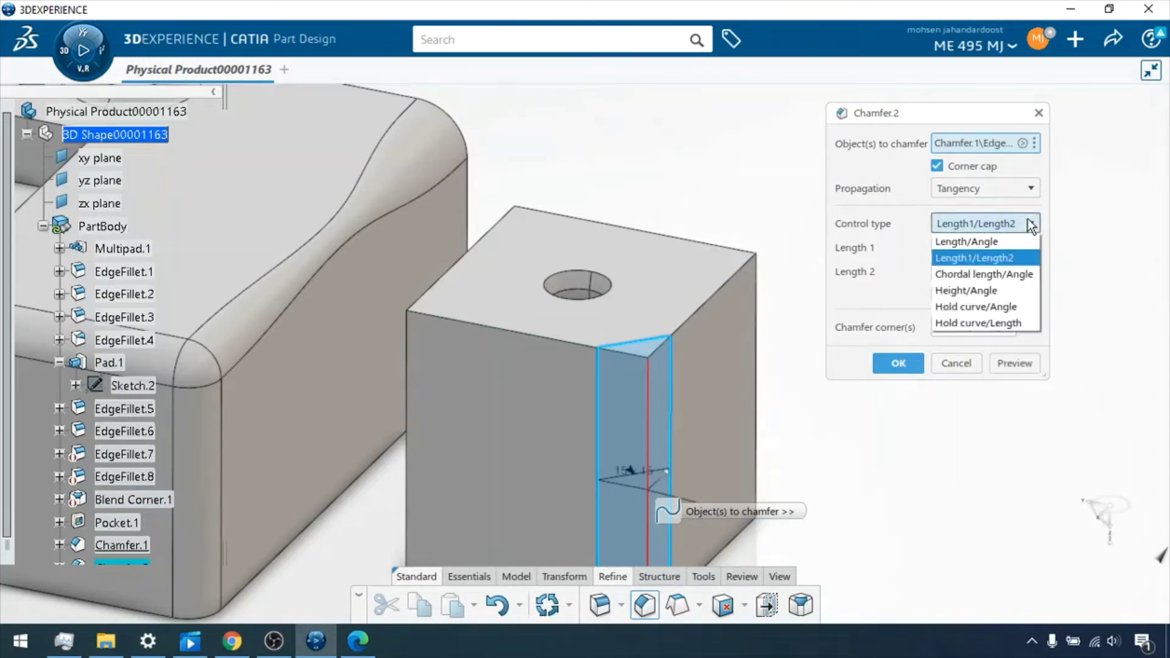
pyautogui.click(986, 278)
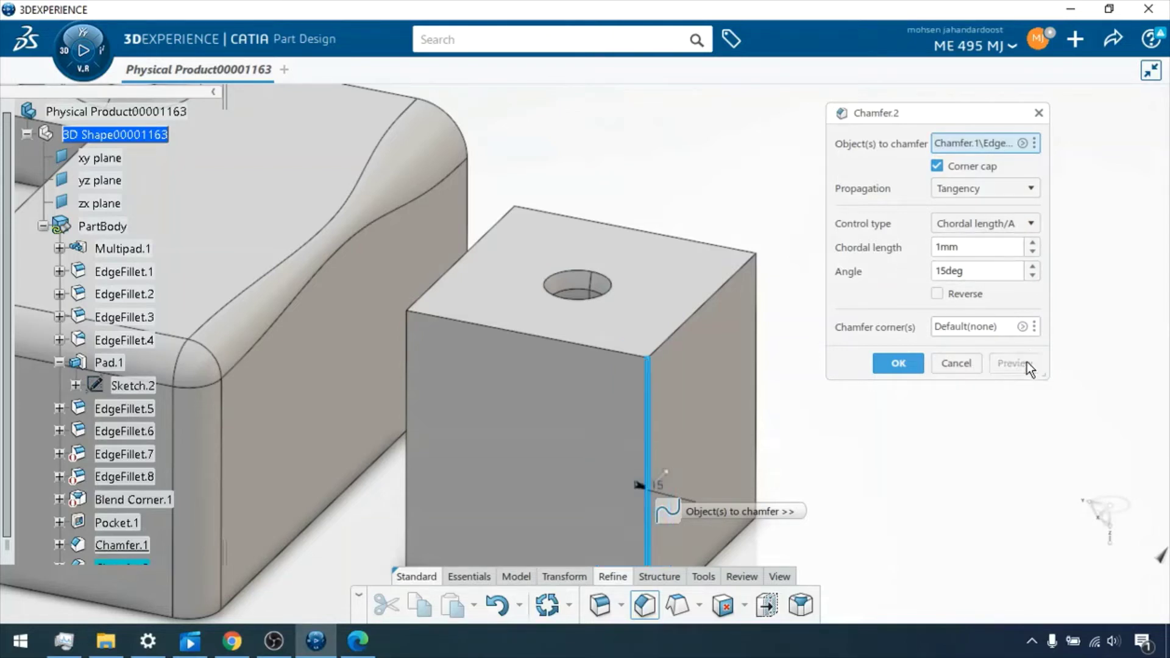
pyautogui.doubleClick(975, 247)
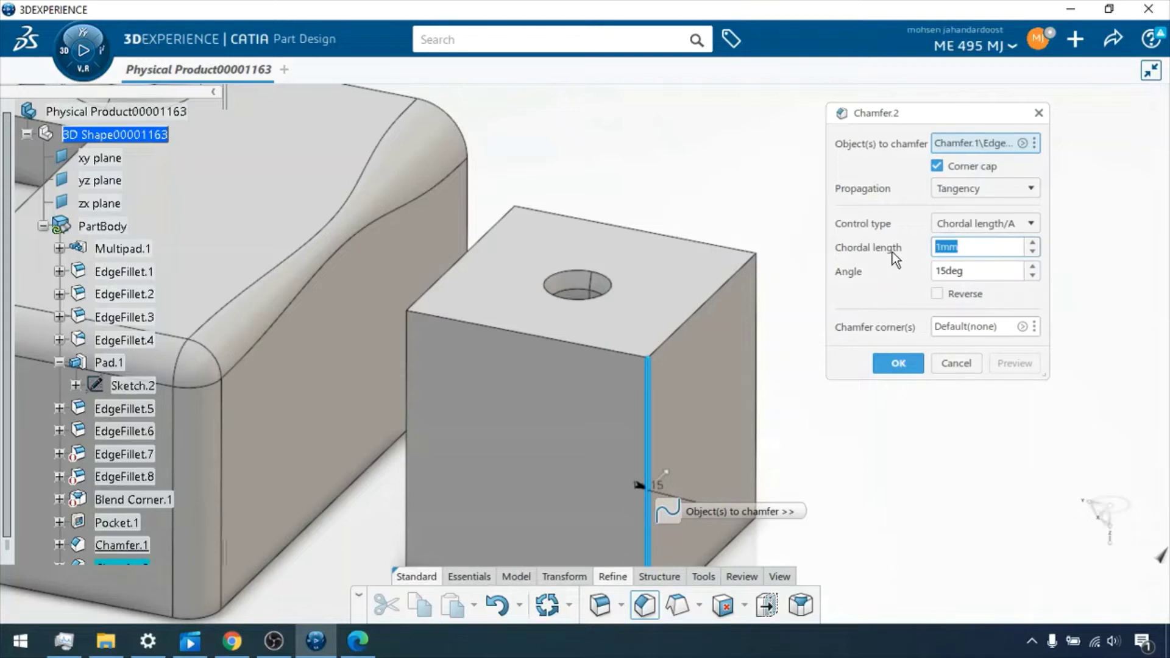
pyautogui.write('15')
pyautogui.press('Return')
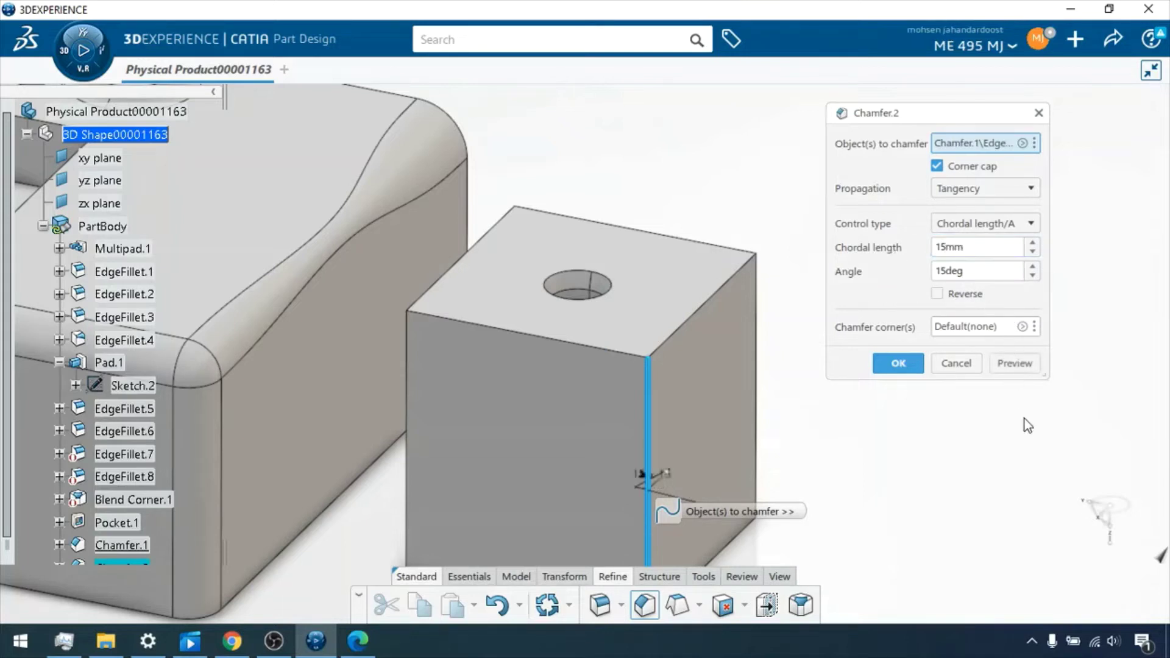
pyautogui.click(1015, 363)
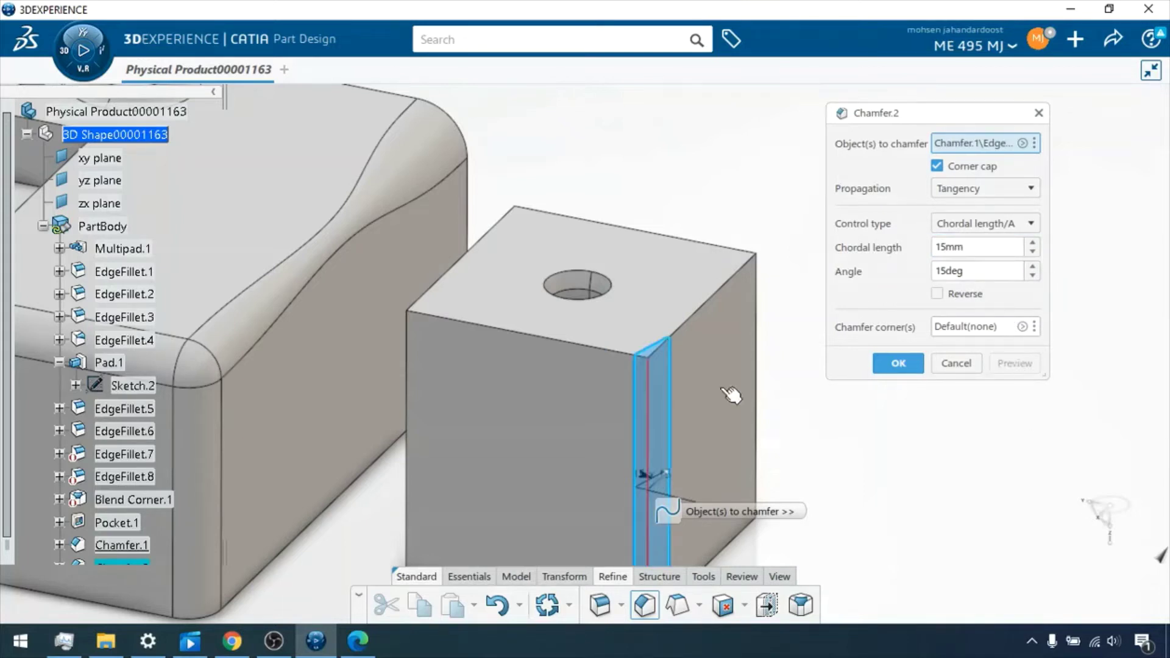
pyautogui.scroll(5, 666, 465)
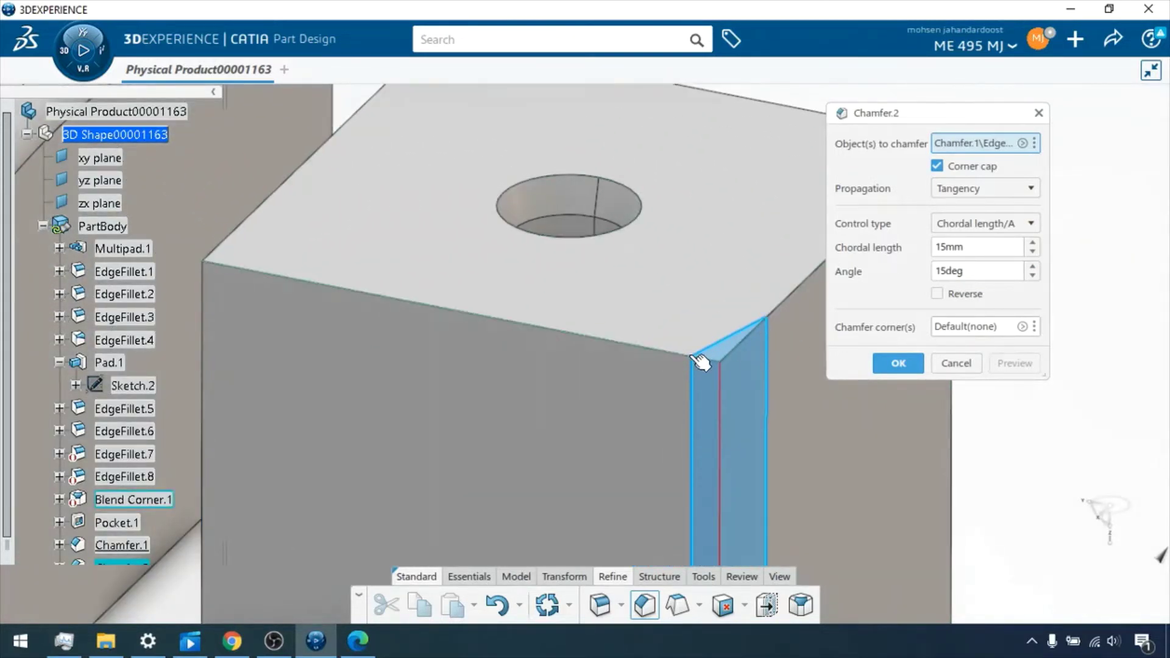
pyautogui.scroll(-3, 726, 427)
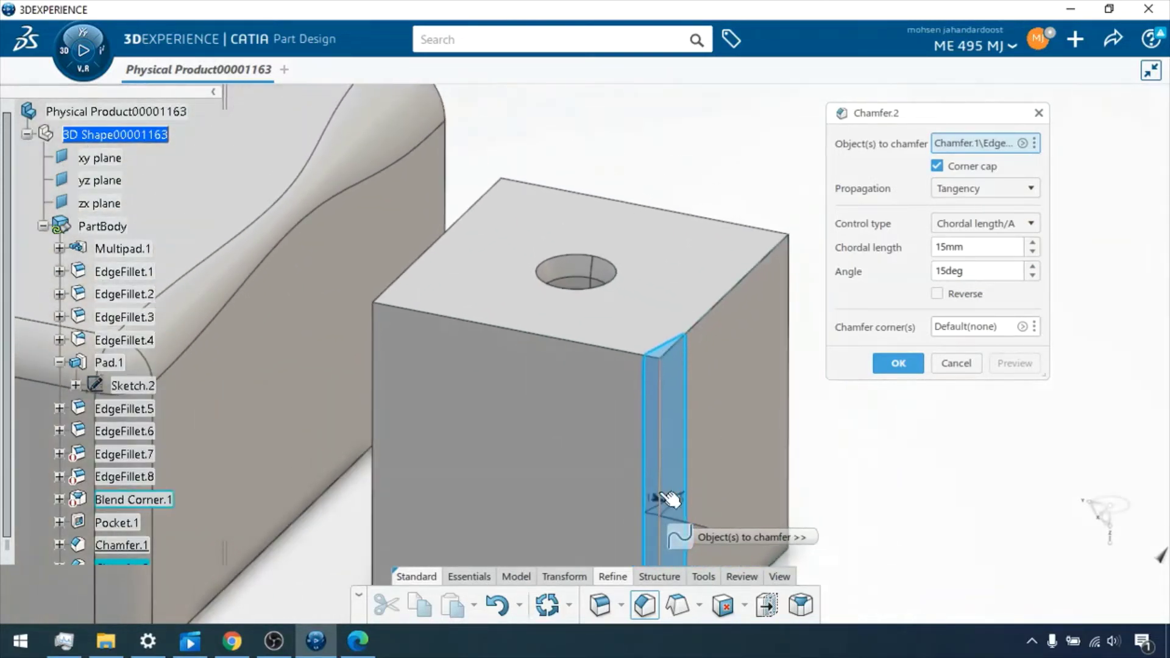
pyautogui.scroll(2, 676, 469)
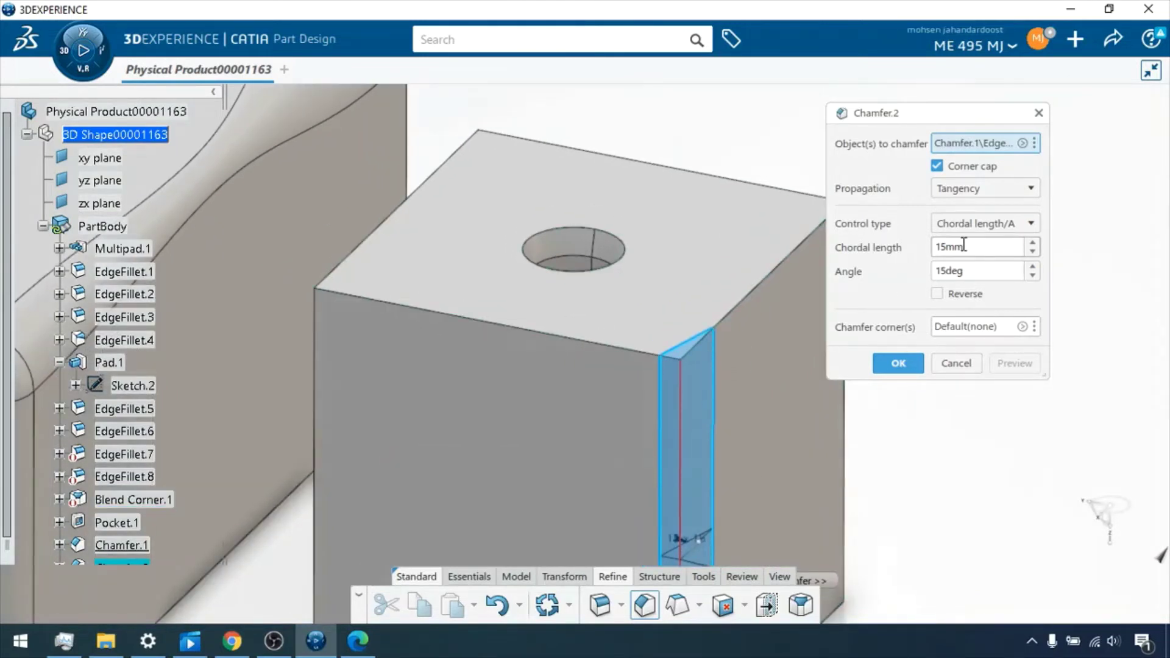
# Step: Set the edge chamfer's chordal length to 10 mm and preview it
pyautogui.moveTo(970, 248); pyautogui.dragTo(919, 249)
pyautogui.write('10')
pyautogui.press('Return')
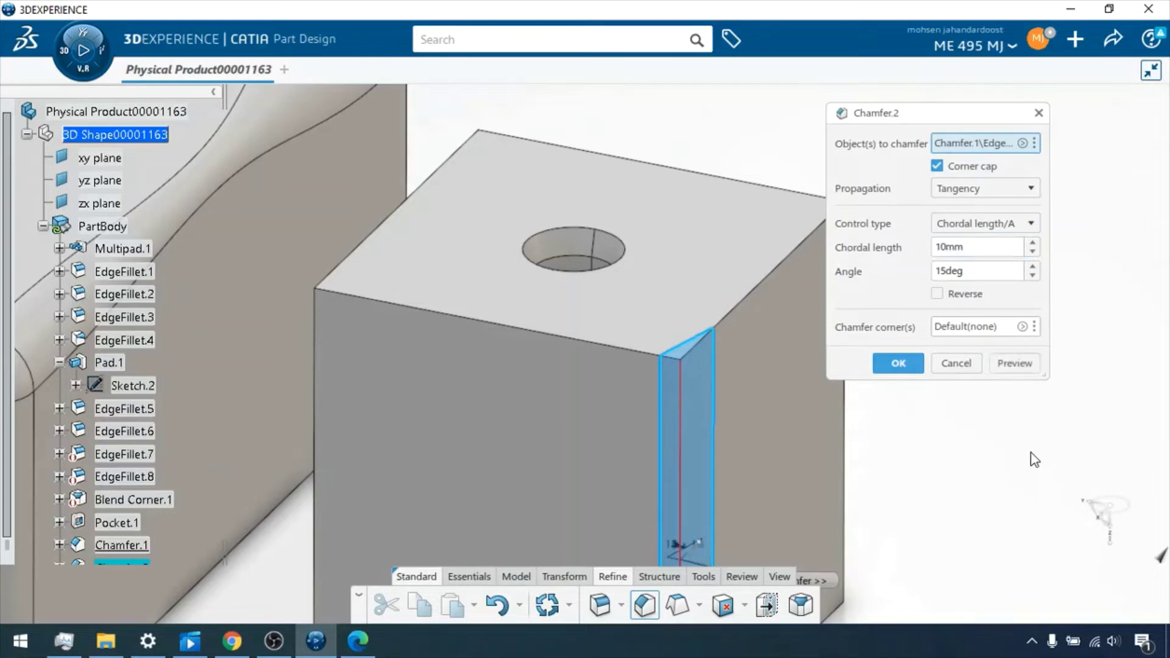
pyautogui.click(1013, 366)
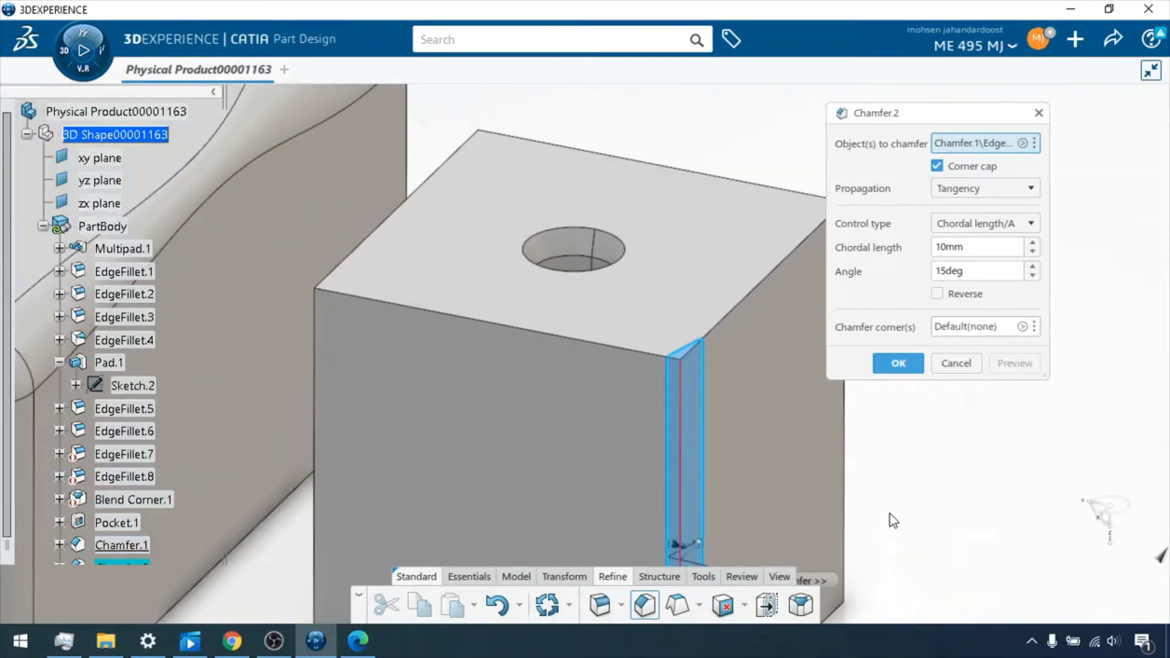
pyautogui.moveTo(890, 514); pyautogui.dragTo(889, 451, button='middle')
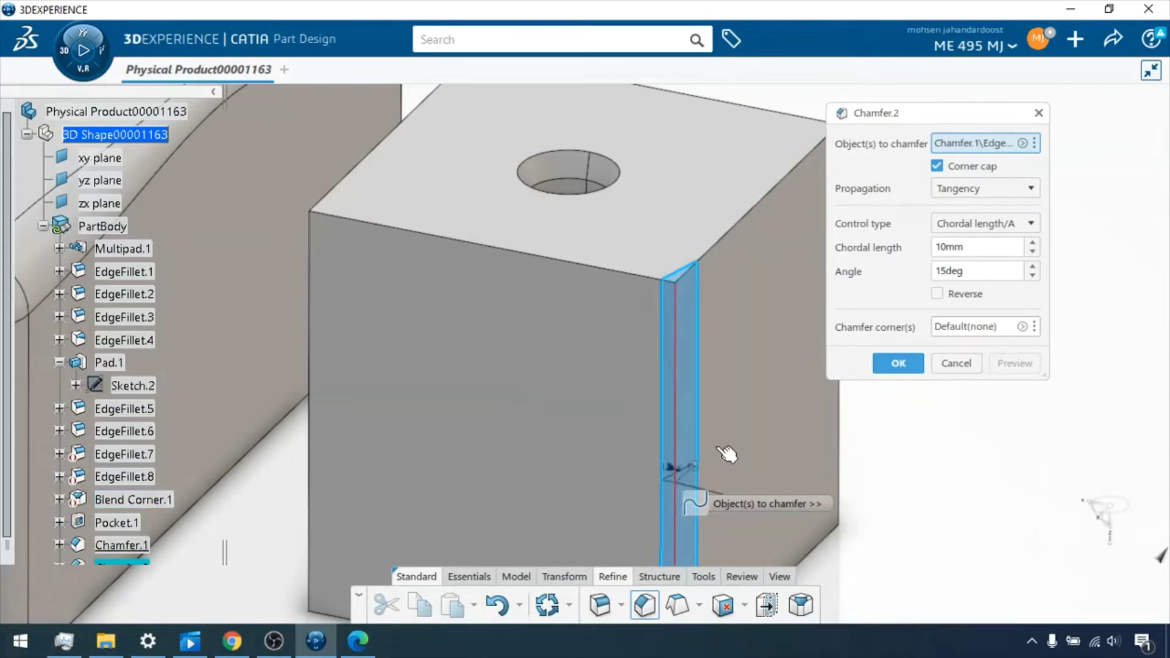
# Step: Switch the edge chamfer's control type to Height/Angle, set the height to 15 mm and preview it
pyautogui.click(999, 225)
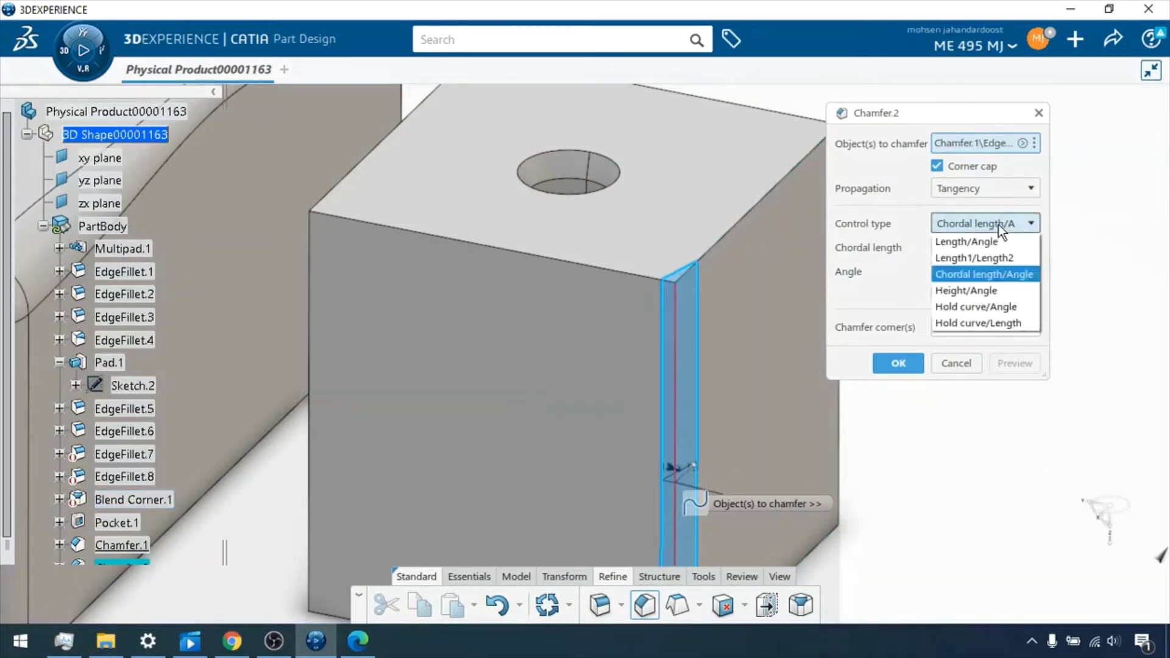
pyautogui.click(1005, 297)
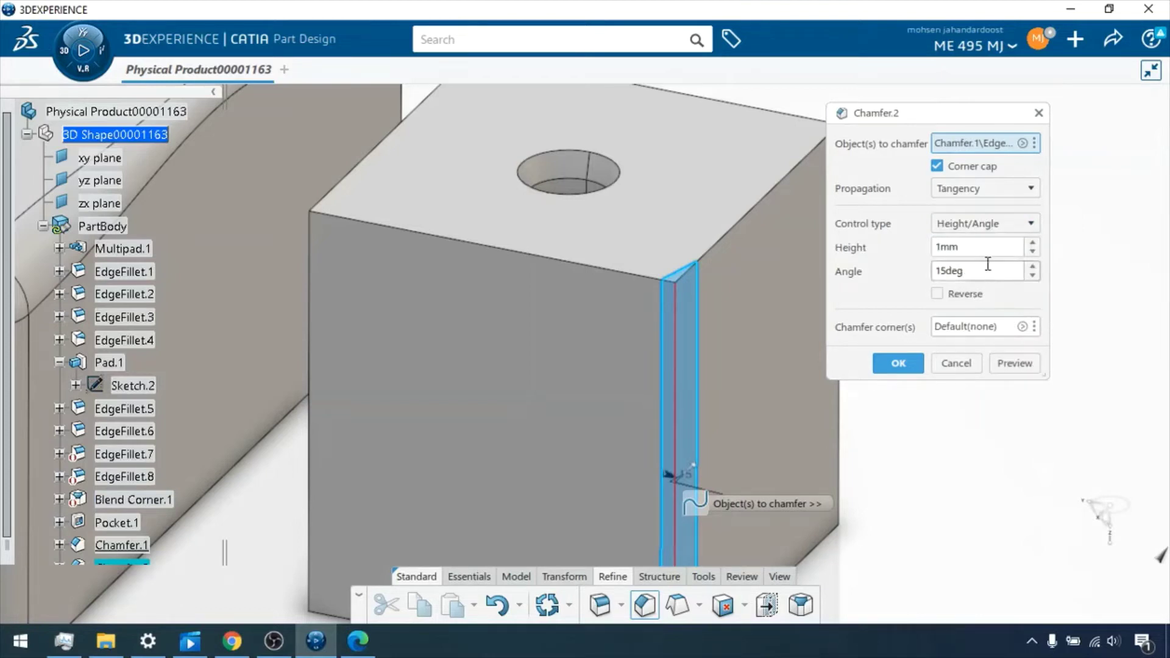
pyautogui.moveTo(979, 247); pyautogui.dragTo(932, 244)
pyautogui.write('1')
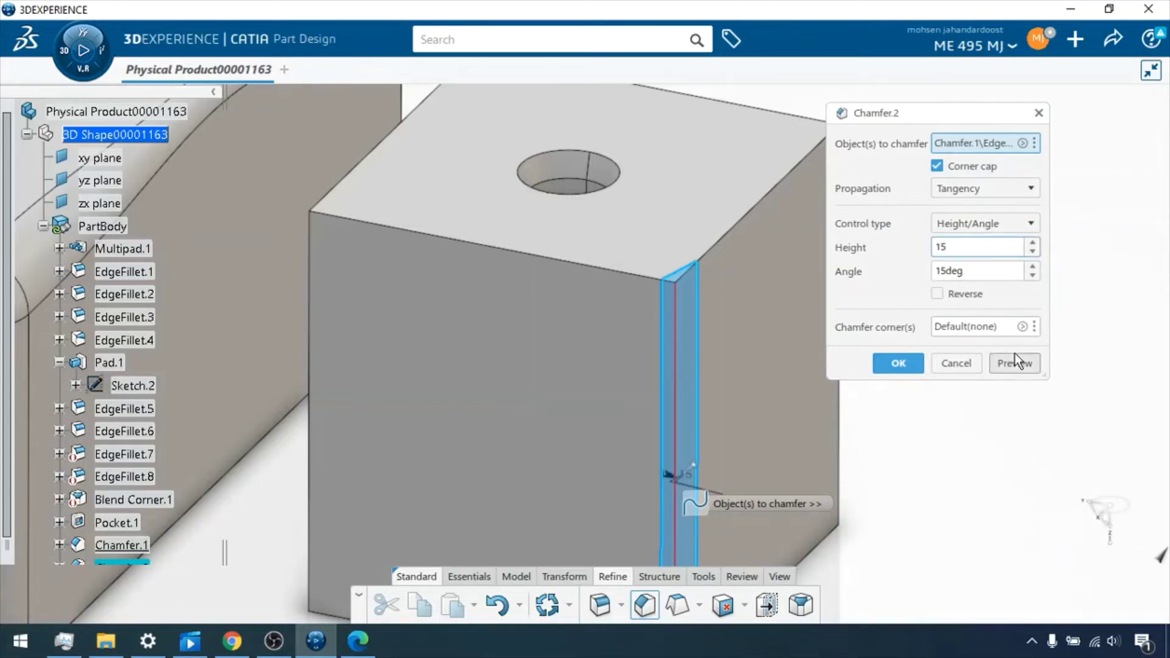
pyautogui.write('5')
pyautogui.click(1015, 359)
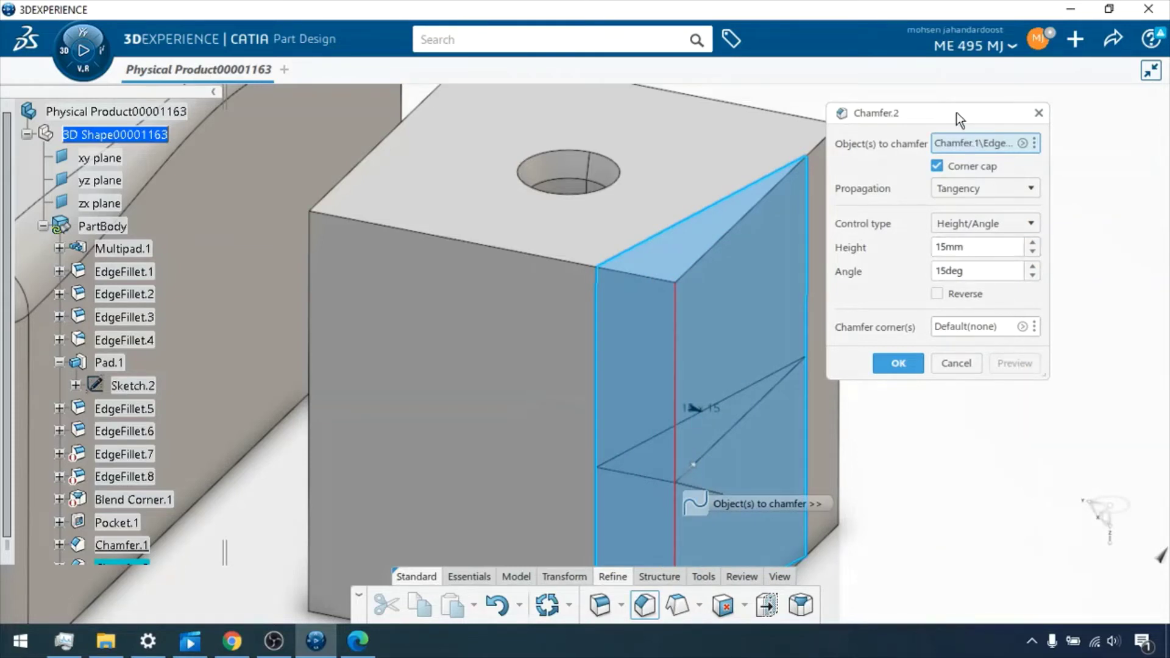
pyautogui.moveTo(944, 122); pyautogui.dragTo(999, 110)
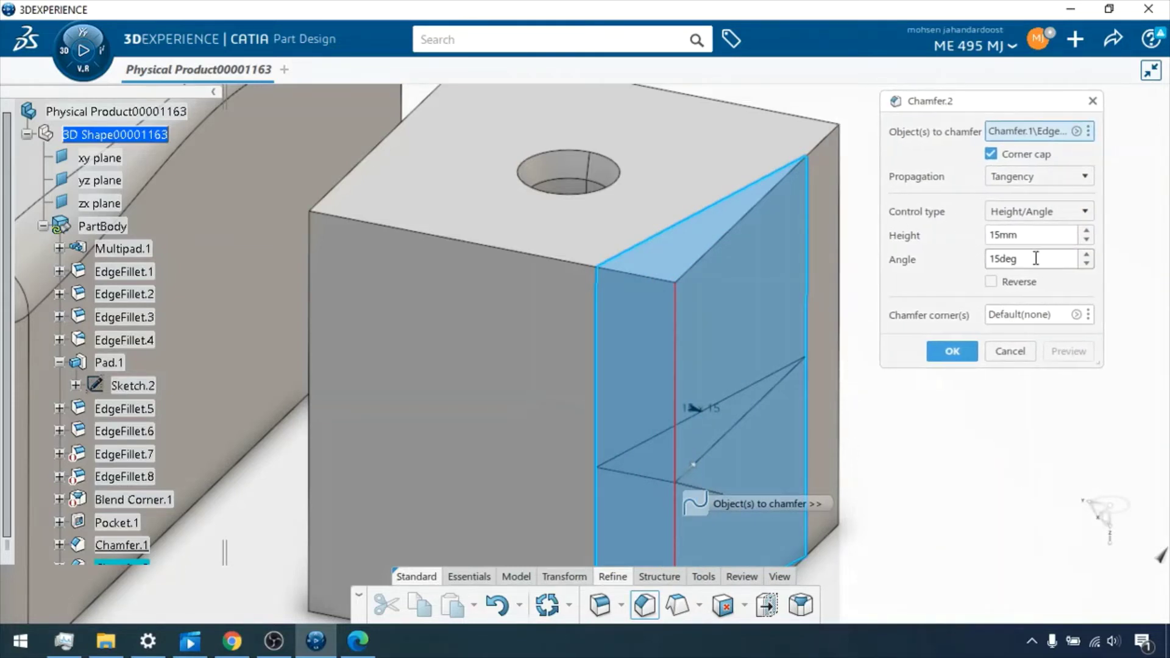
pyautogui.click(1083, 212)
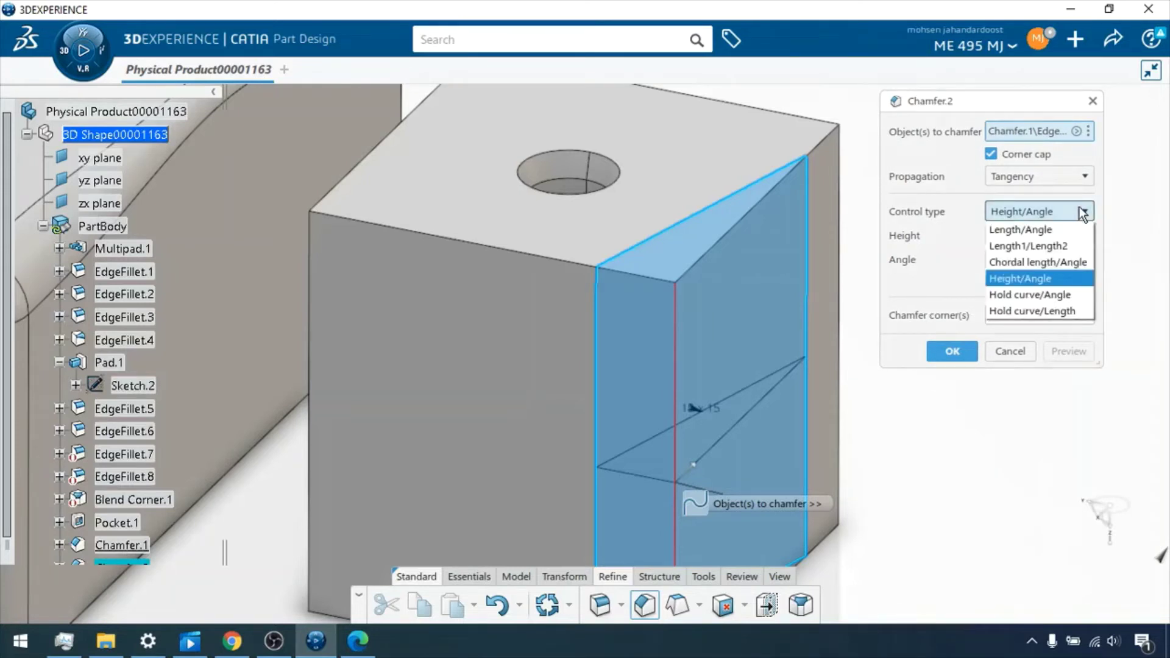
pyautogui.click(1084, 212)
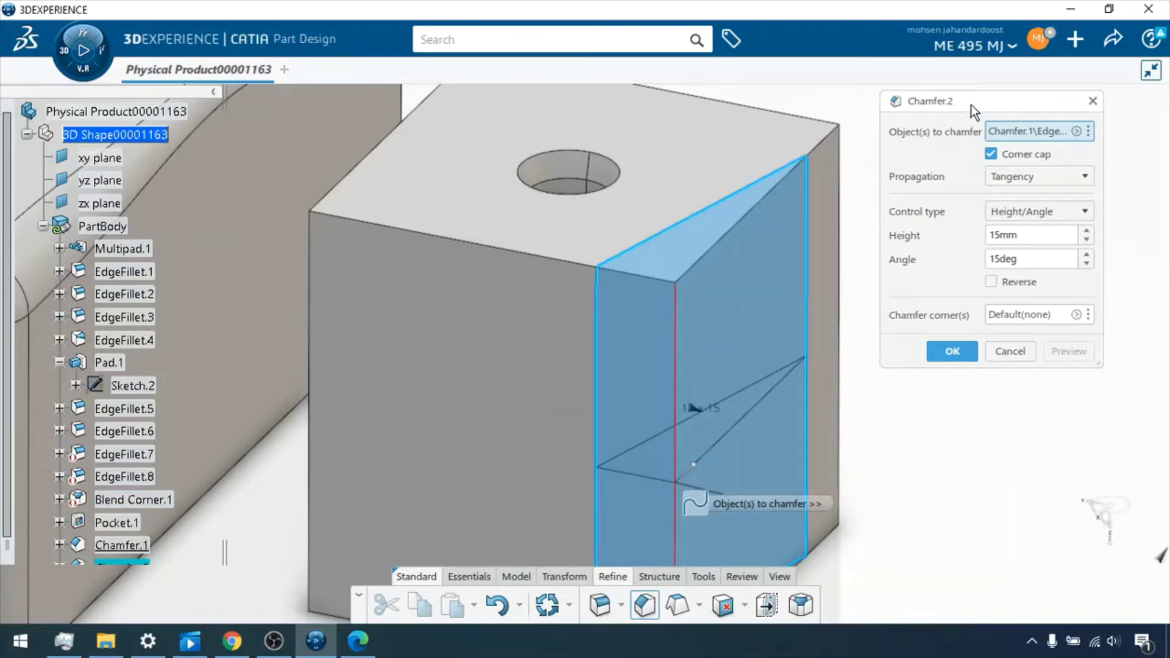
# Step: Open the chamfer help in the browser, read the mode descriptions under About Chamfers, and compare them with the Height/Angle preview in CATIA
pyautogui.press('F1')
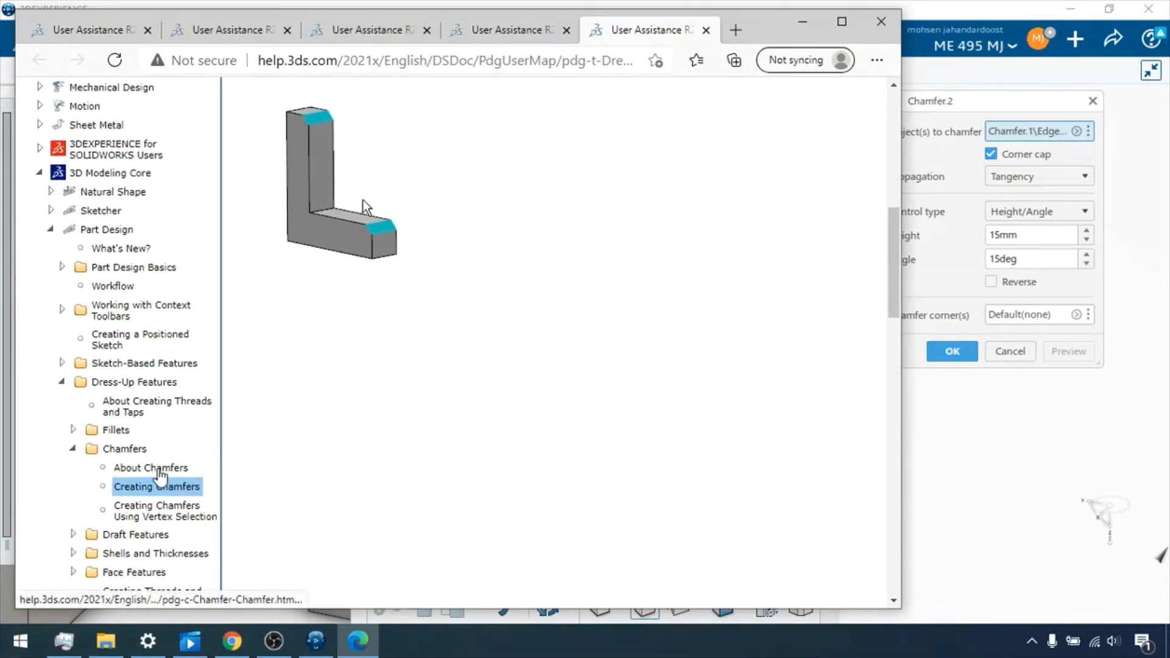
pyautogui.click(155, 473)
pyautogui.scroll(-4, 561, 228)
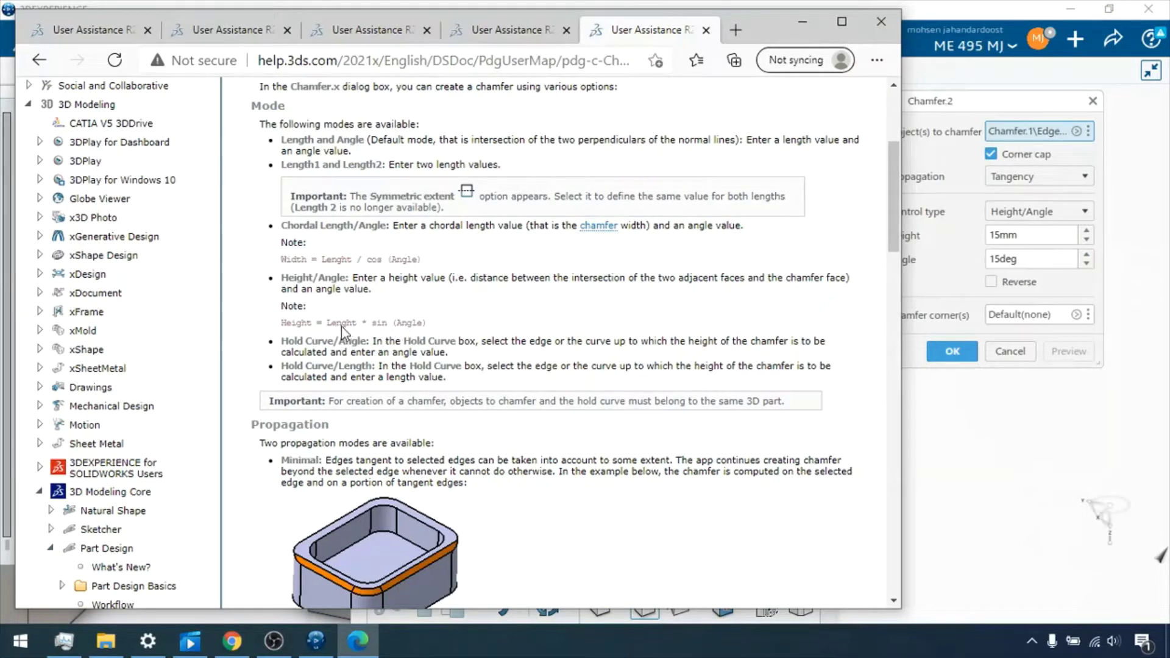
pyautogui.click(945, 240)
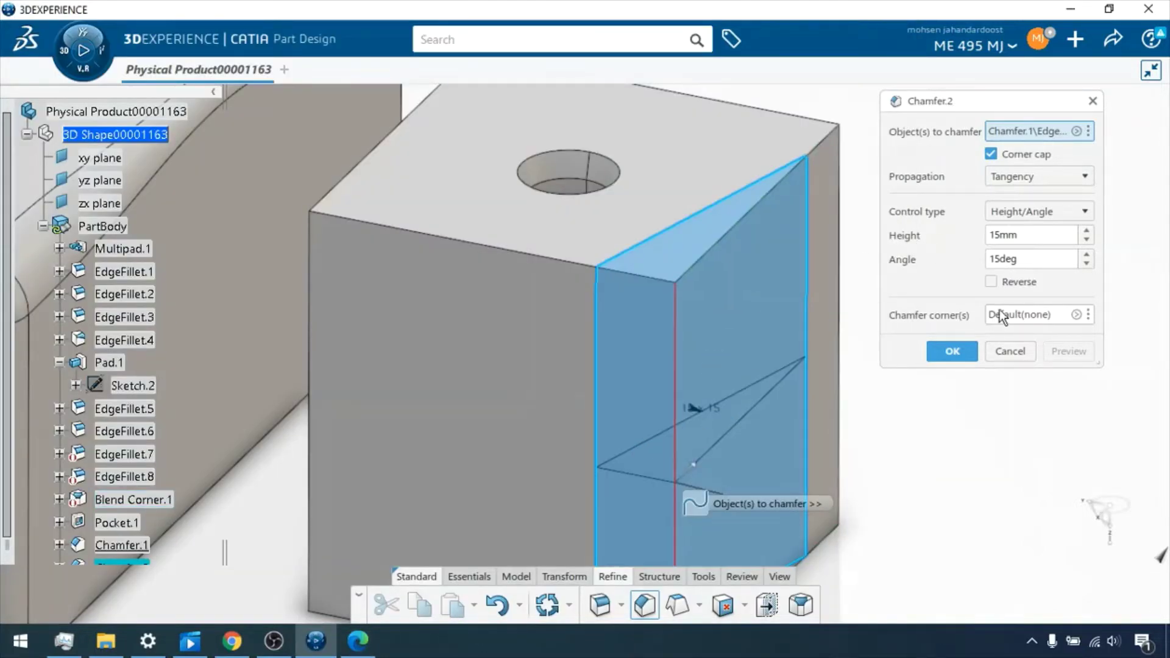
pyautogui.click(358, 641)
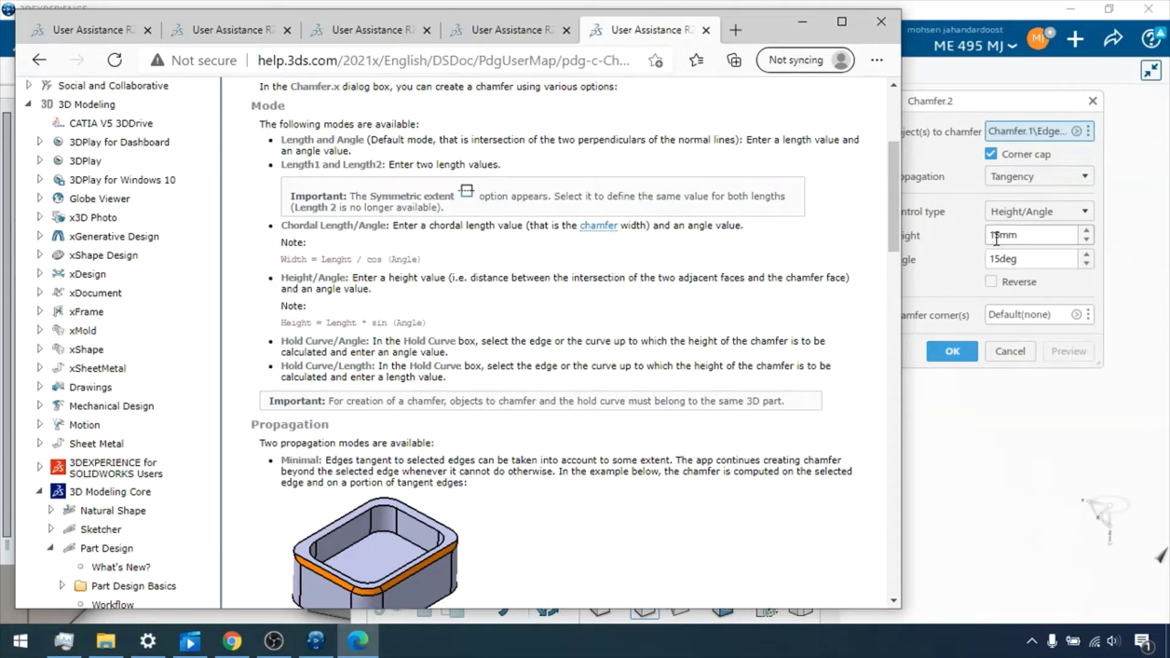
pyautogui.click(1015, 267)
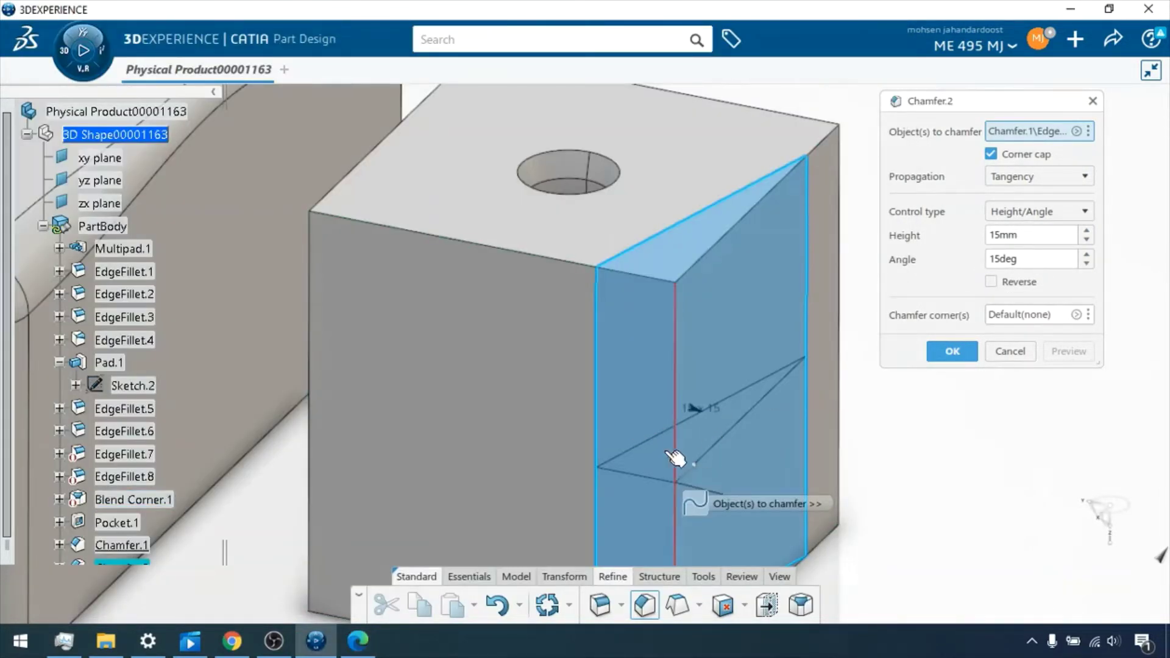
# Step: Review the Hold Curve/Angle and Hold Curve/Length mode descriptions in the browser's chamfer help, and return to CATIA
pyautogui.click(1031, 211)
pyautogui.click(1048, 210)
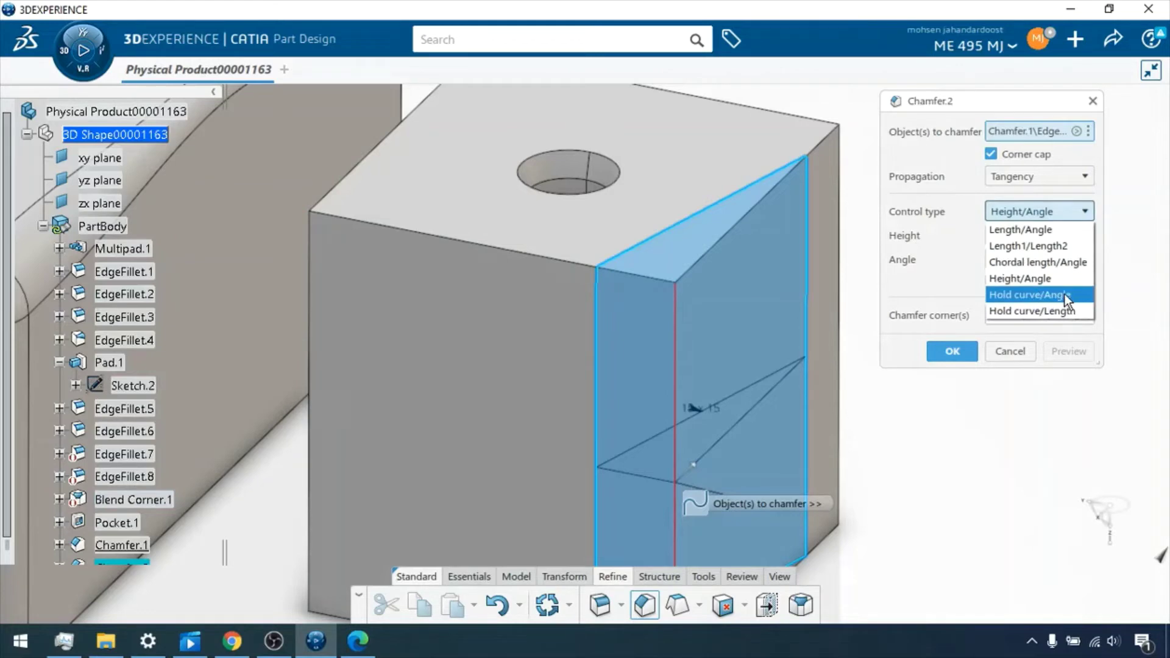
pyautogui.click(1010, 456)
pyautogui.click(354, 646)
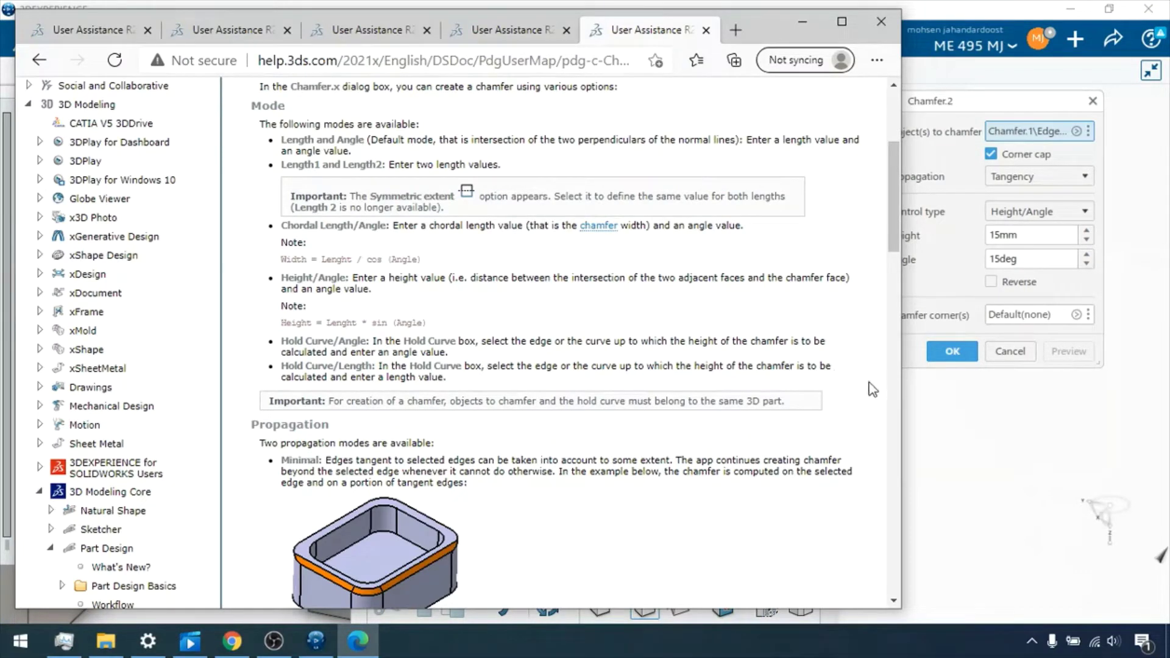
pyautogui.click(805, 25)
# Step: Switch the small block's edge chamfer to the Length/Angle control type with 15 mm and 15 deg, preview it and accept it
pyautogui.click(1059, 206)
pyautogui.click(1041, 251)
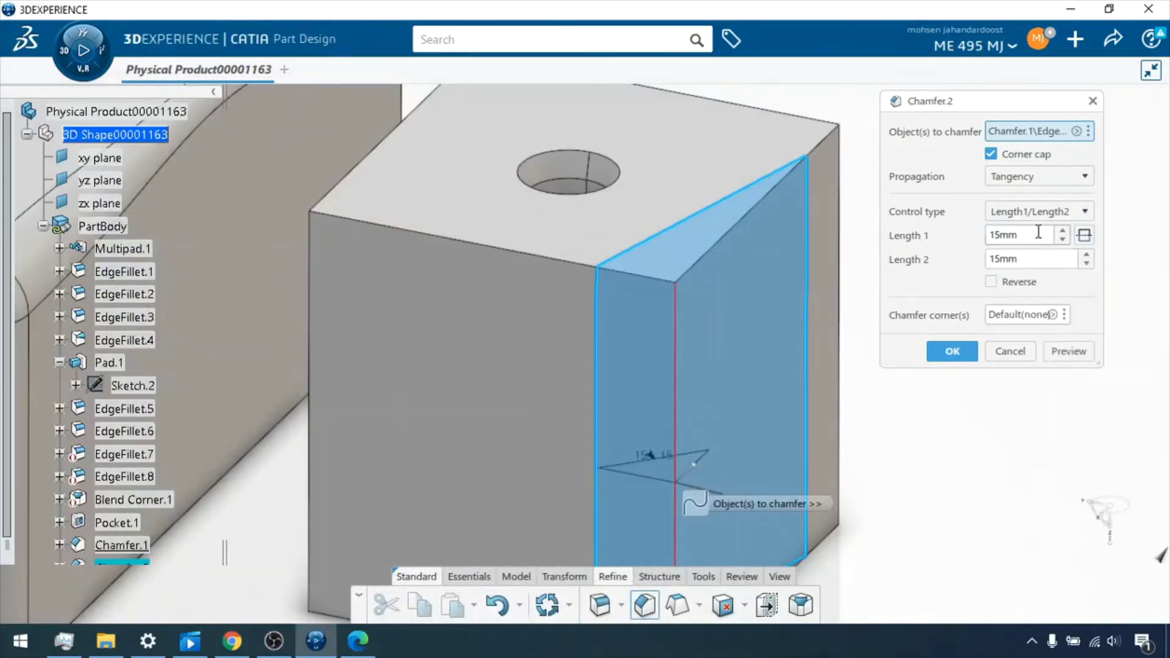
pyautogui.click(1038, 210)
pyautogui.click(1030, 229)
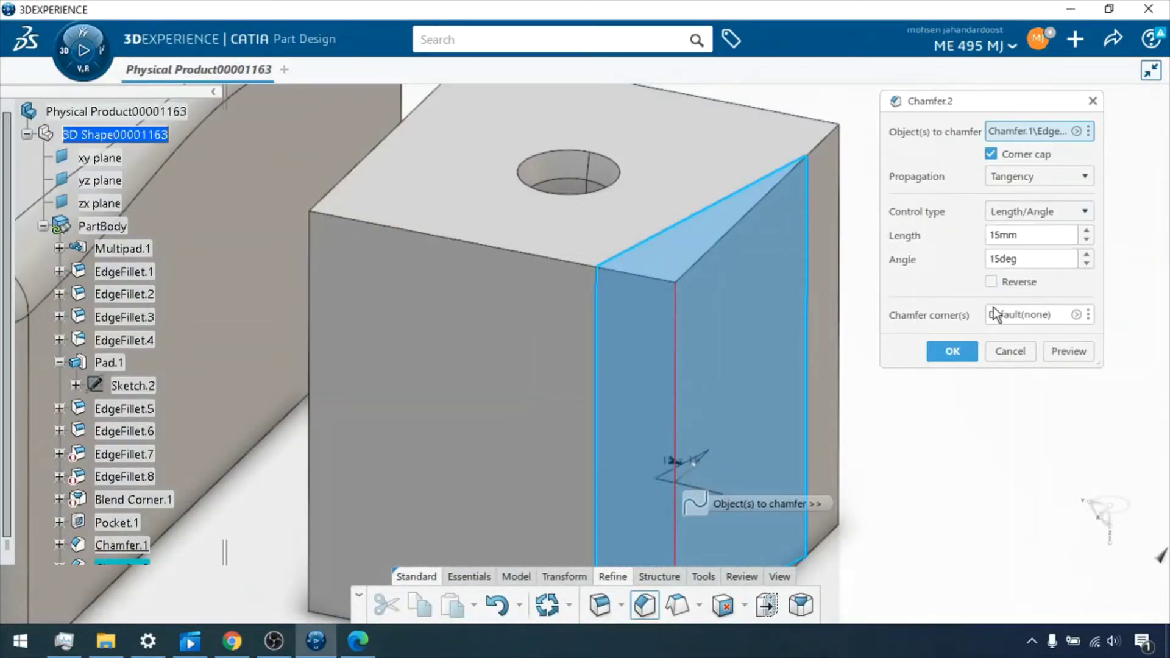
pyautogui.click(1078, 353)
pyautogui.click(943, 358)
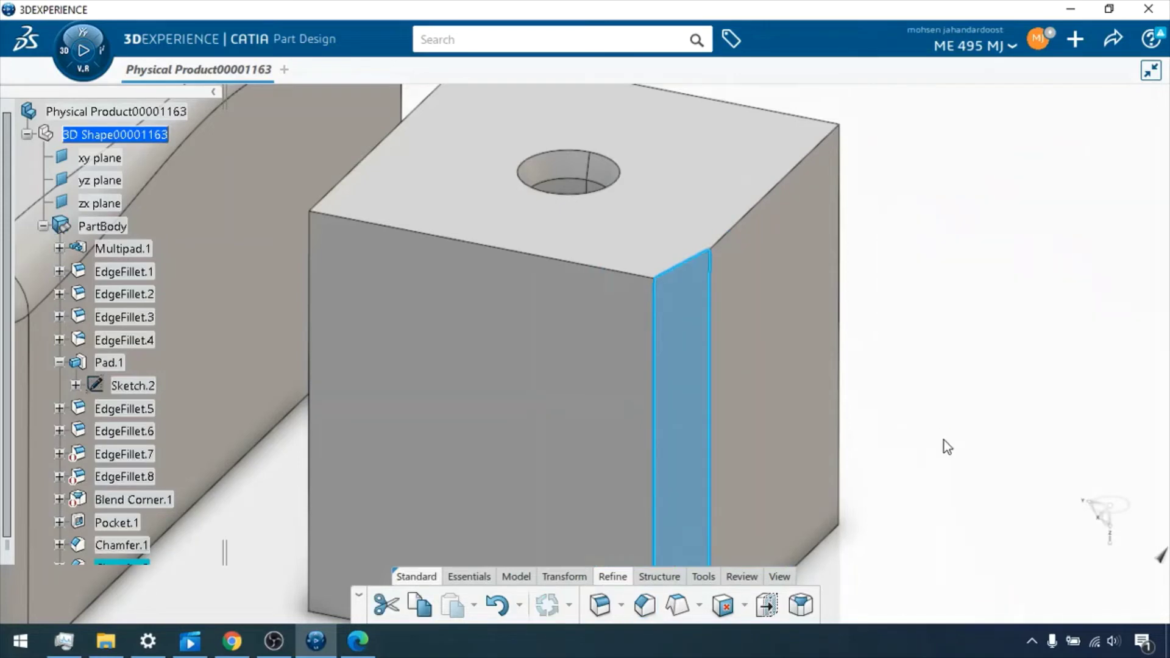
# Step: Deactivate EdgeFillet.6, the fillet on the rectangular raised pad's short end next to the round boss
pyautogui.moveTo(954, 301); pyautogui.dragTo(860, 364, button='middle')
pyautogui.scroll(-5, 953, 385)
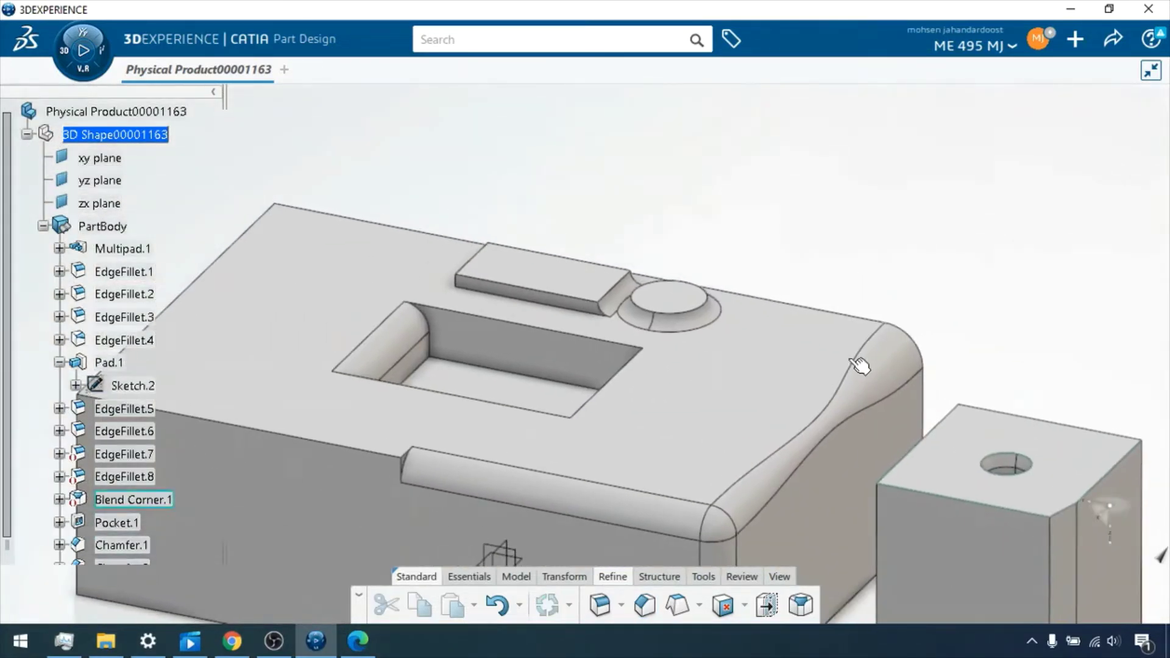
pyautogui.moveTo(518, 303); pyautogui.dragTo(521, 244, button='middle')
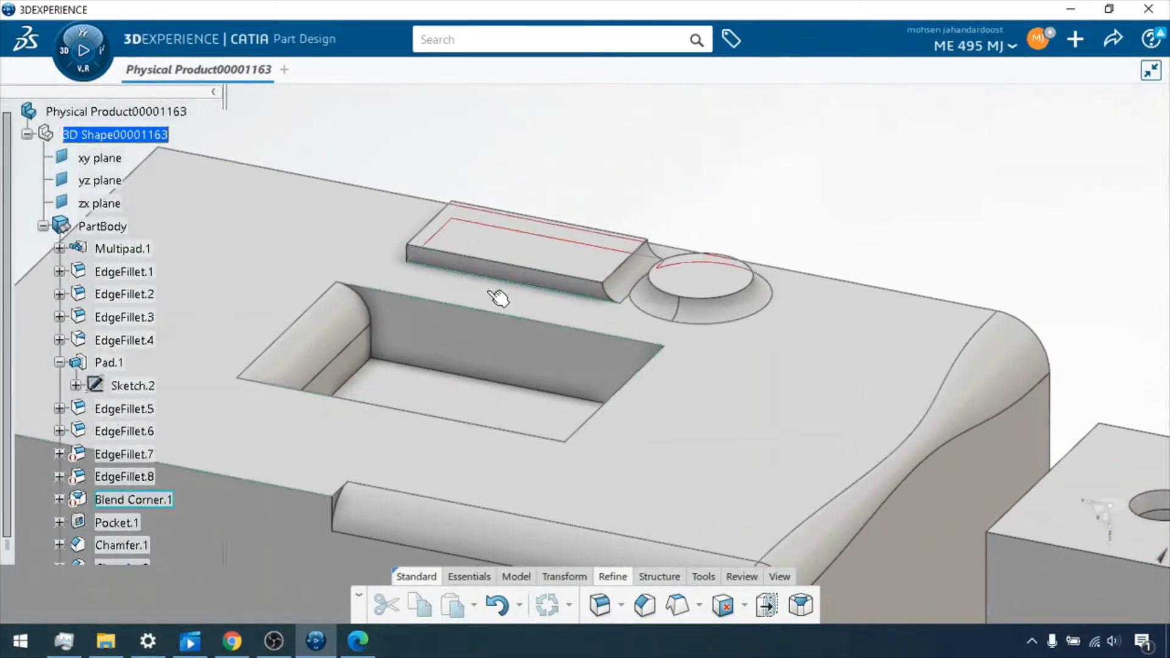
pyautogui.click(631, 287)
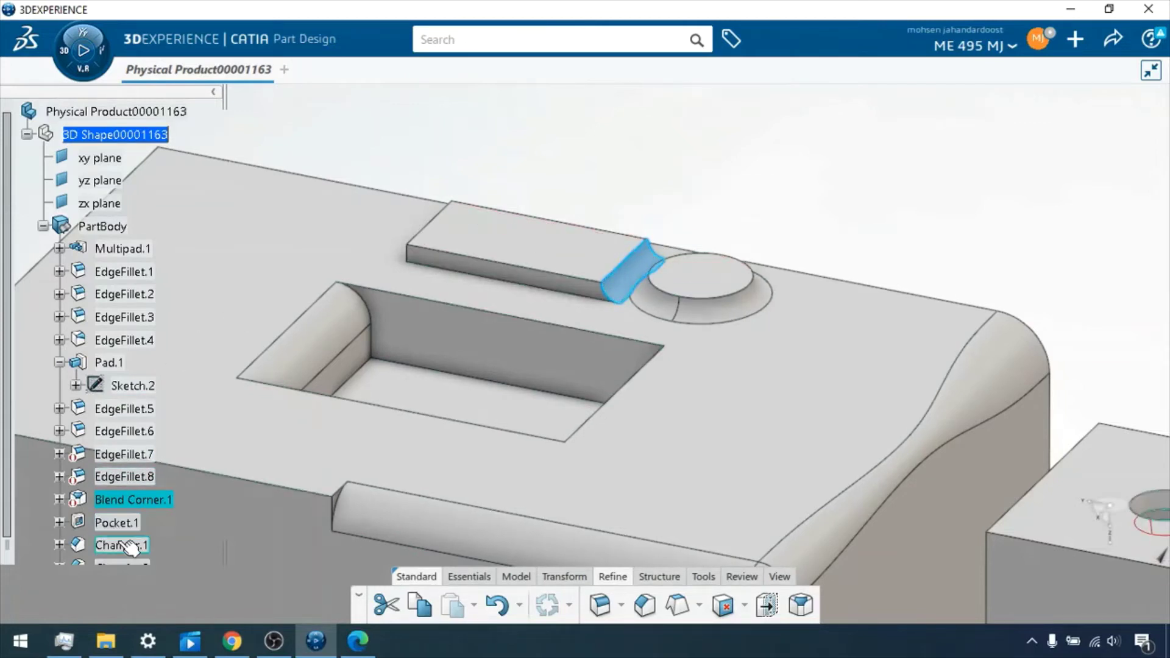
pyautogui.scroll(-2, 127, 443)
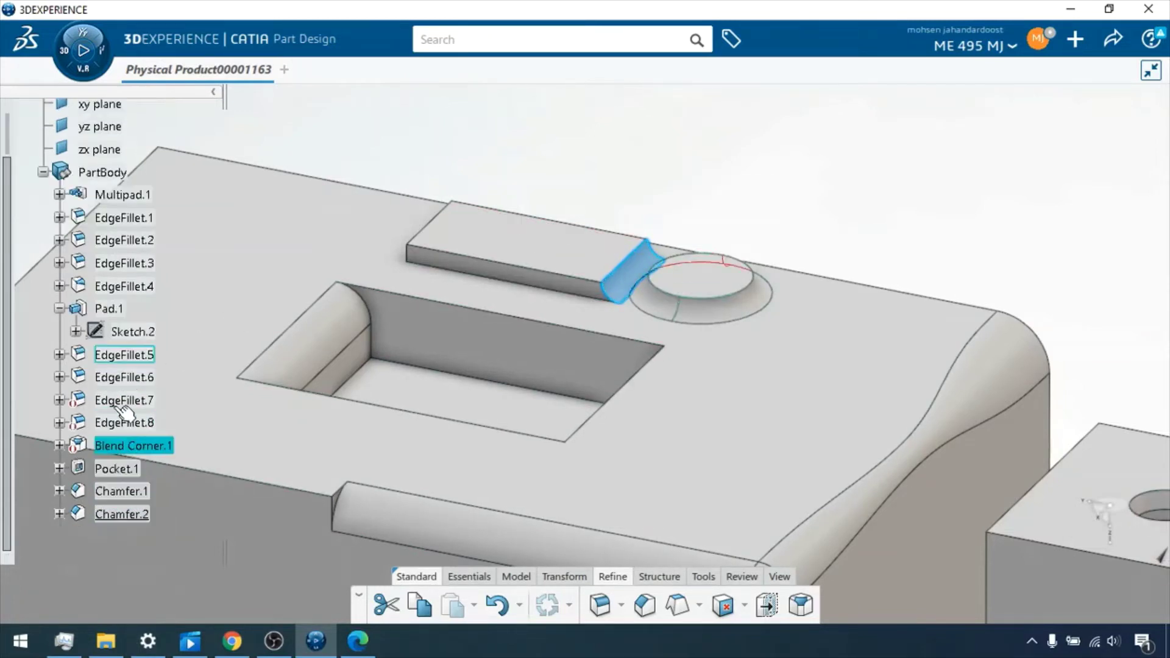
pyautogui.scroll(1, 122, 418)
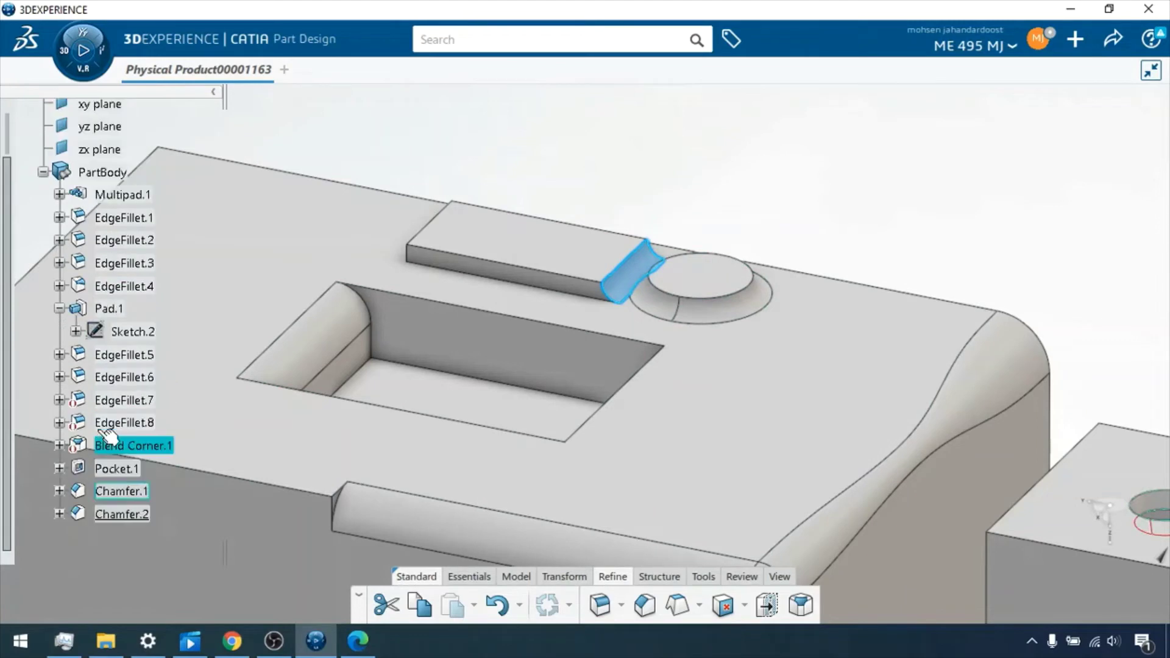
pyautogui.click(112, 378)
pyautogui.rightClick(113, 377)
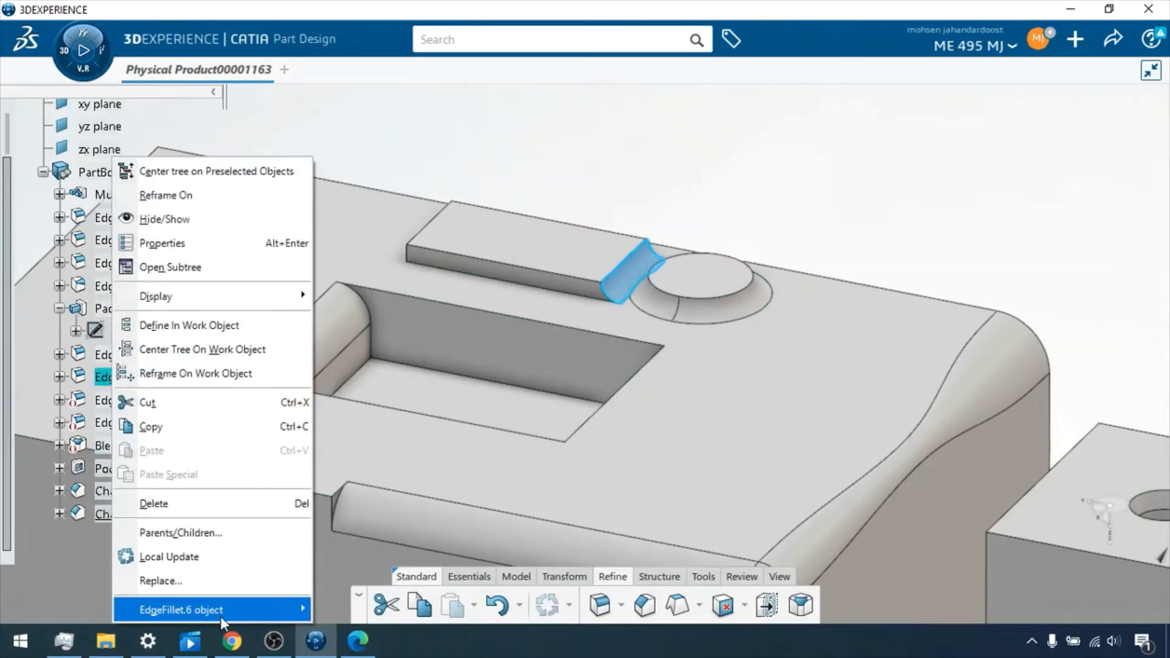
pyautogui.moveTo(221, 613)
pyautogui.click(329, 528)
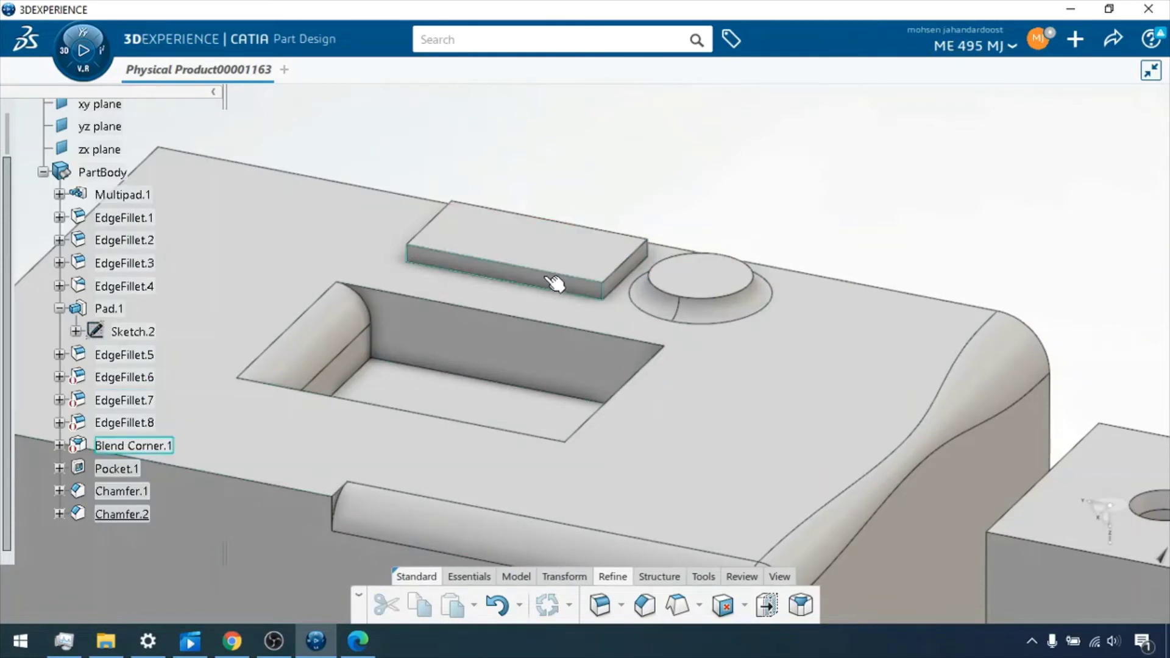
# Step: Start a new chamfer for the rectangular raised pad with the Hold curve/Angle control type
pyautogui.moveTo(557, 248)
pyautogui.mouseDown(button='middle')
pyautogui.moveTo(551, 280)
pyautogui.moveTo(550, 205)
pyautogui.moveTo(556, 236)
pyautogui.mouseUp(button='middle')
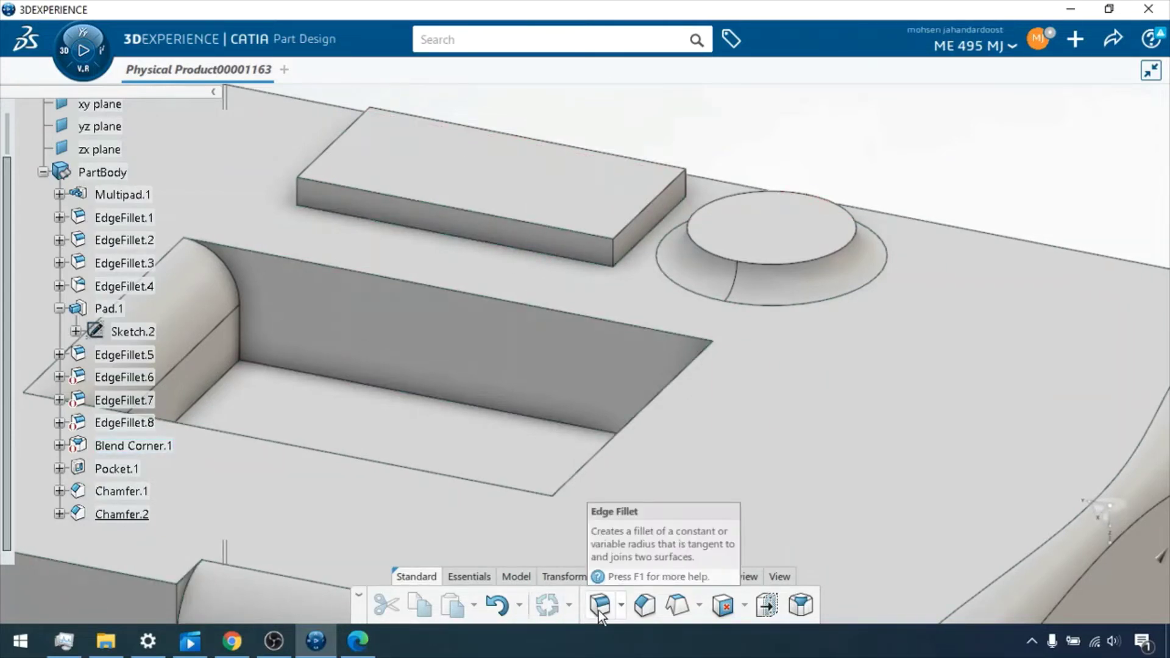
pyautogui.click(644, 605)
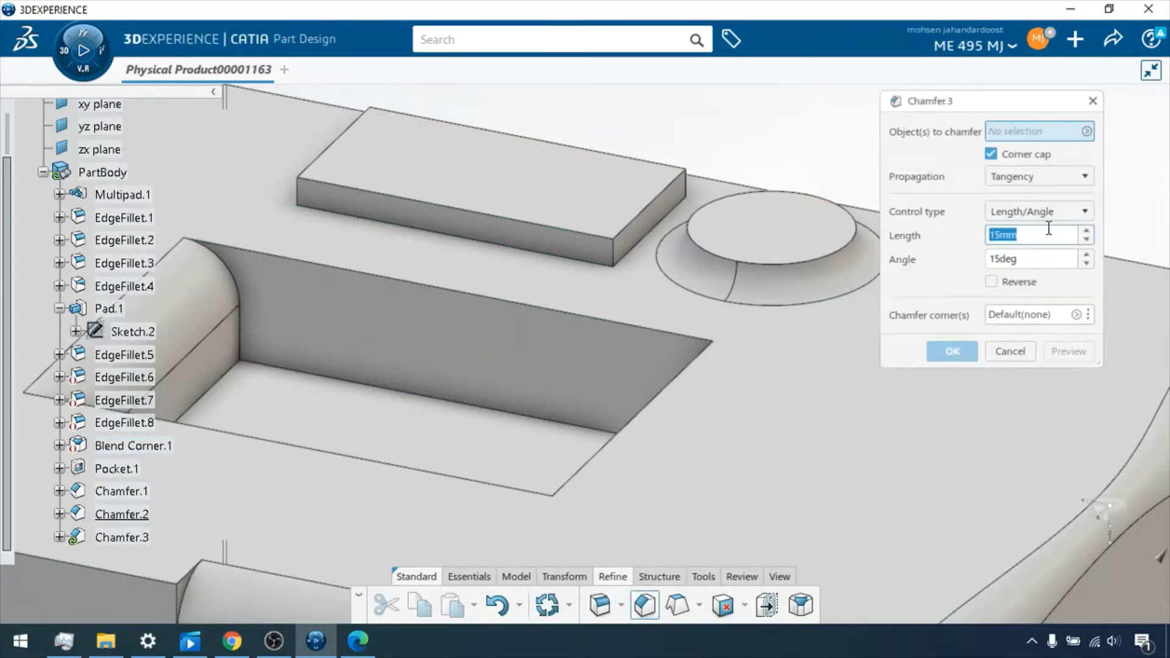
pyautogui.click(1040, 211)
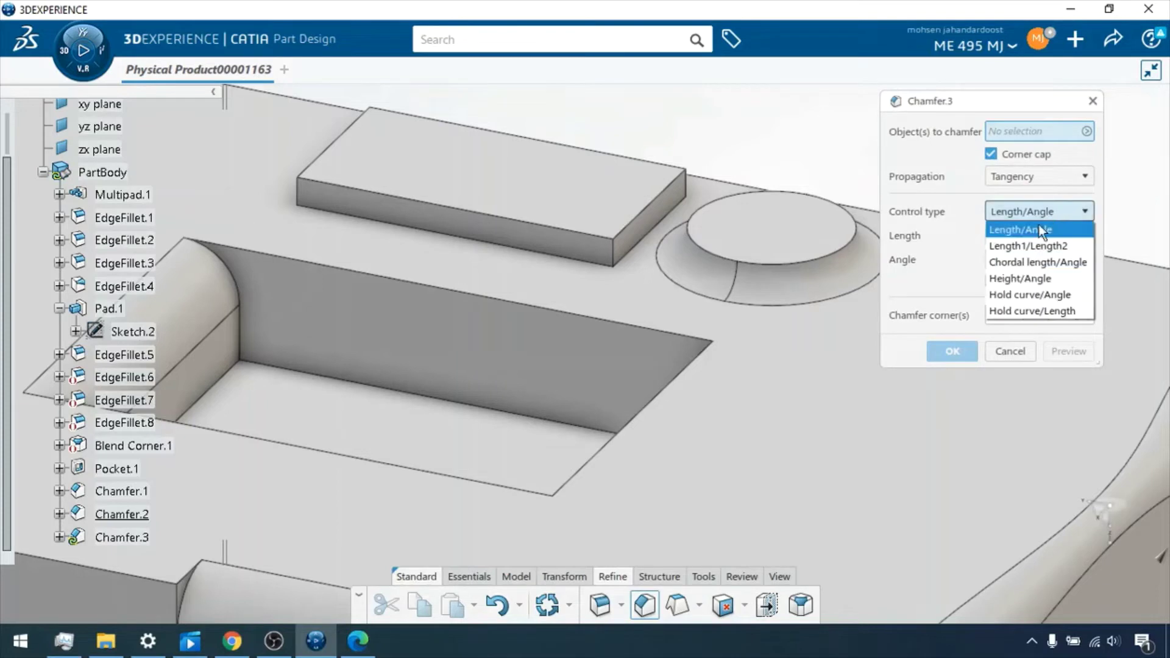
pyautogui.click(1074, 295)
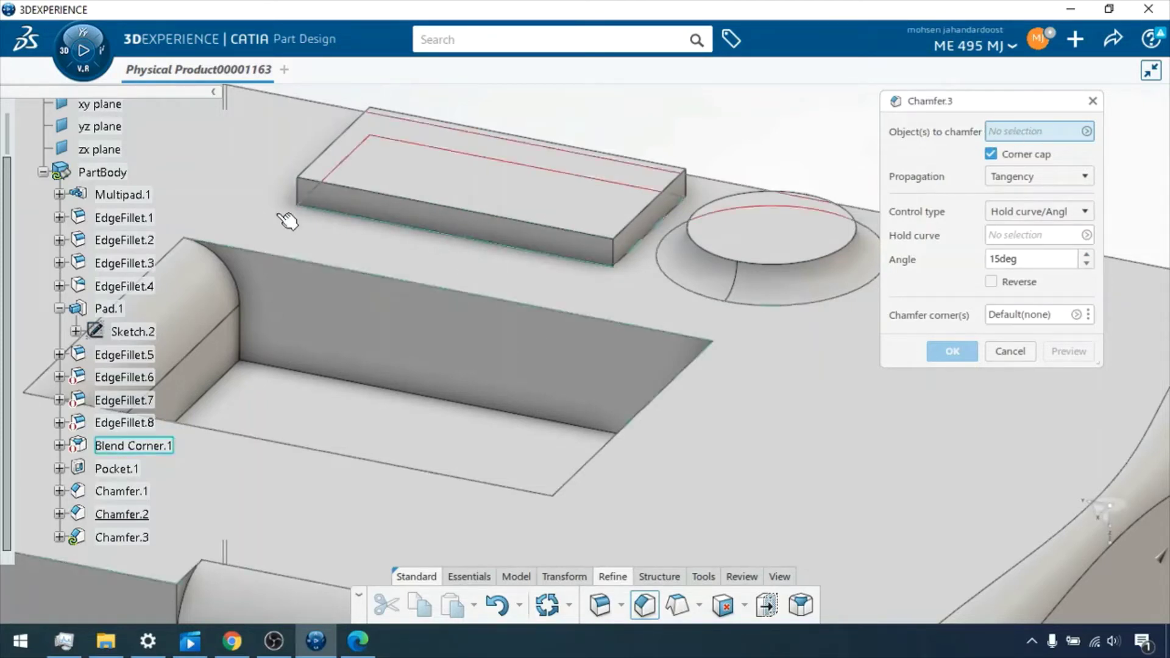
# Step: Try to chamfer the rectangular pad's top face with its lower front edge as the hold curve, and clear the hold curve
pyautogui.click(495, 197)
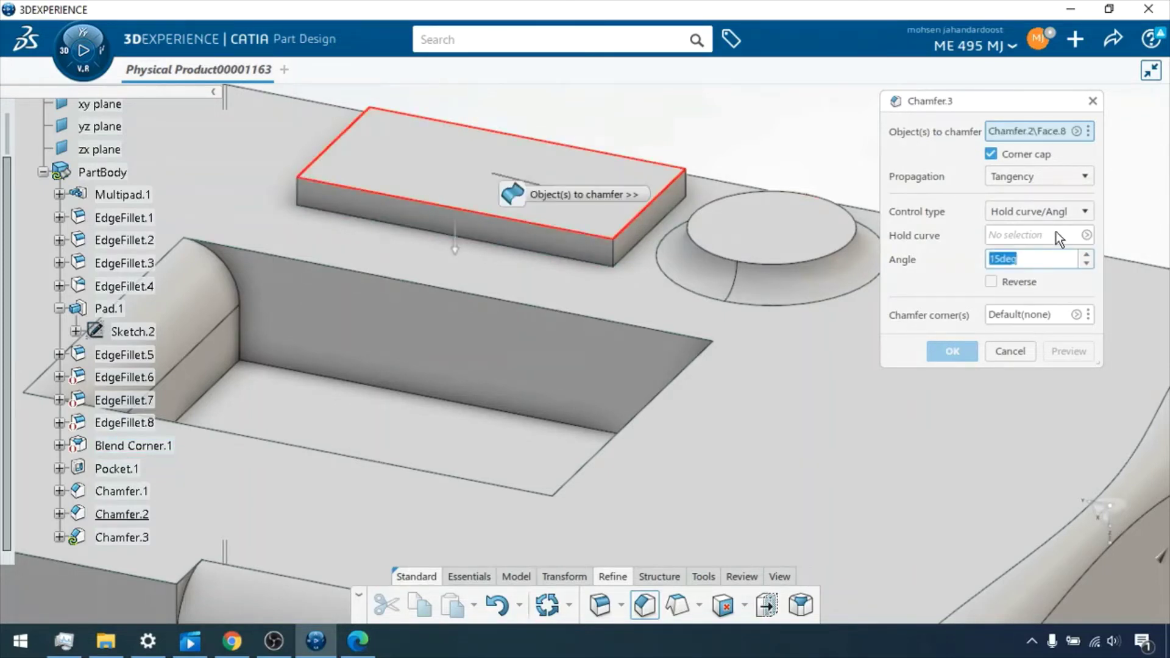
pyautogui.click(1018, 234)
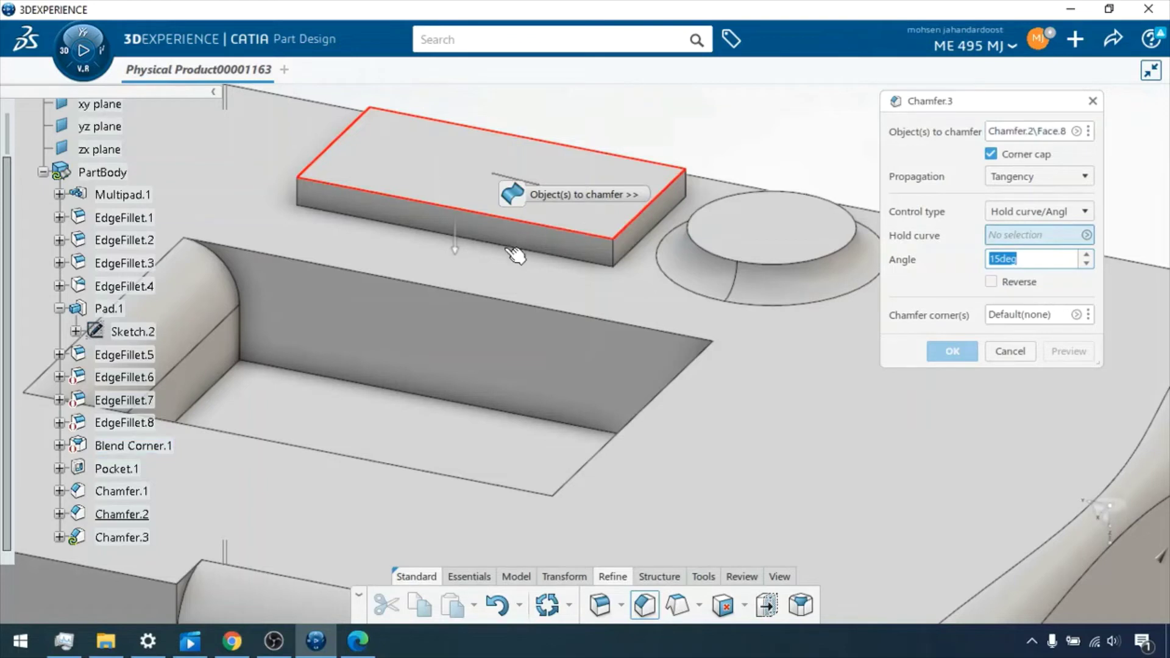
pyautogui.click(485, 243)
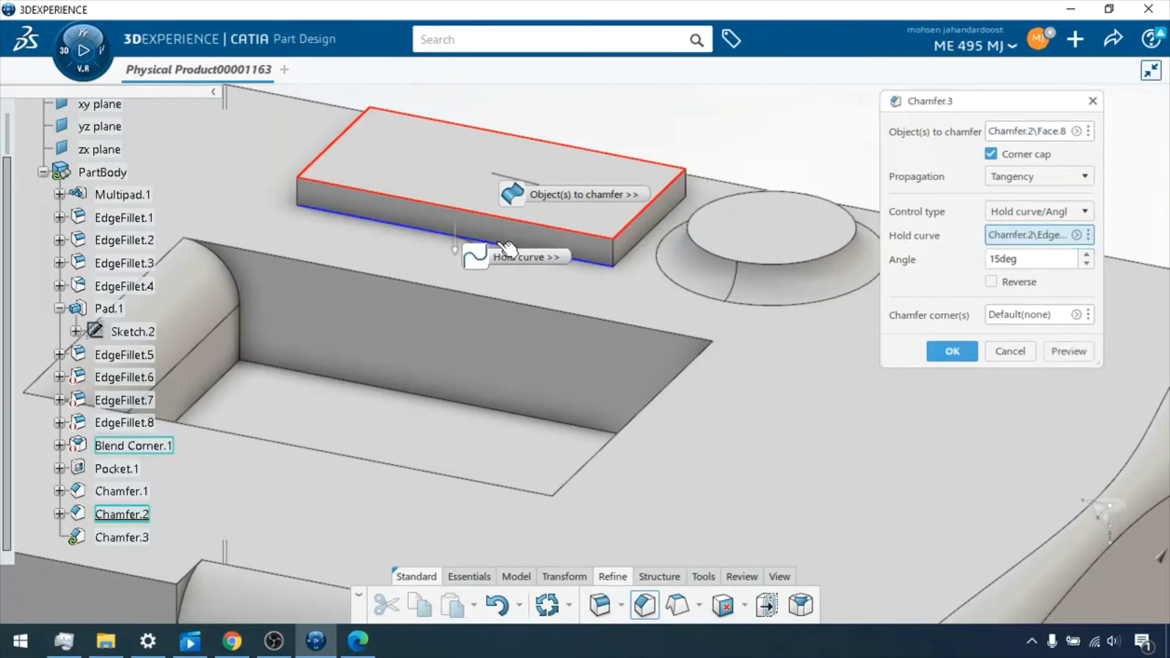
pyautogui.click(1076, 350)
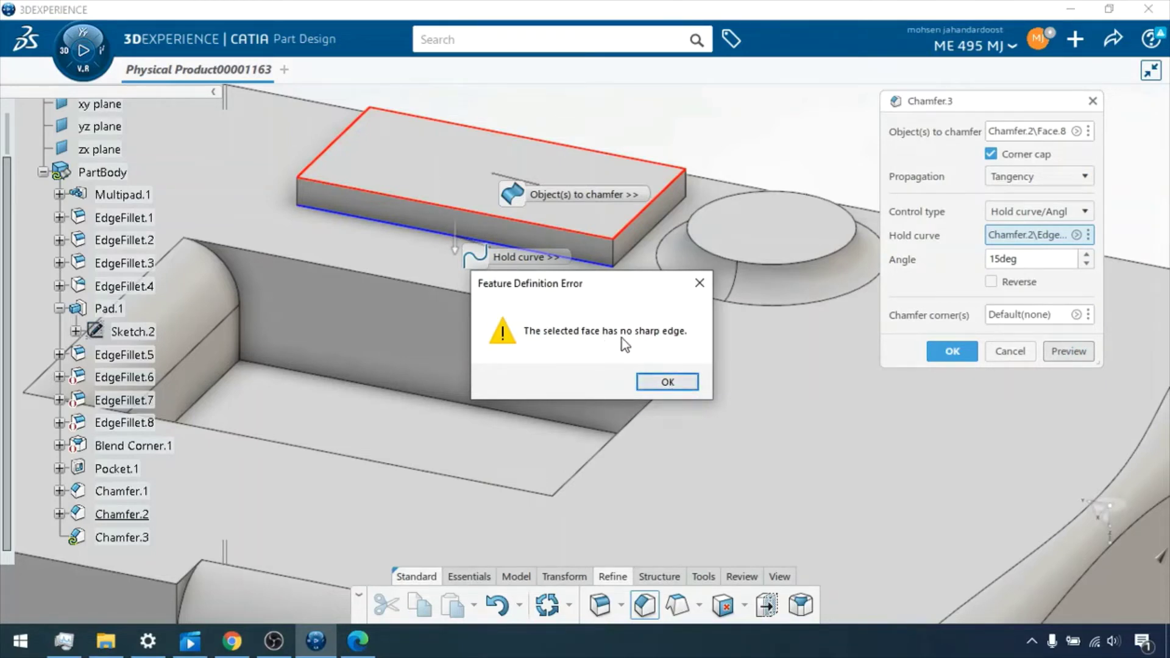
pyautogui.click(664, 391)
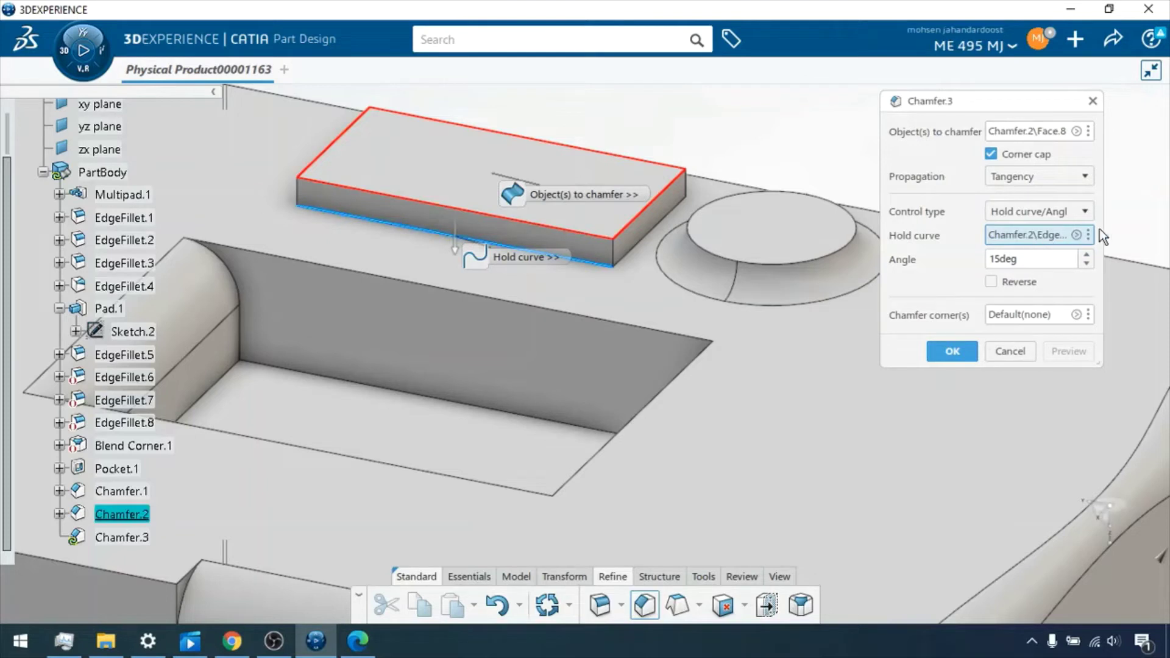
pyautogui.click(1078, 238)
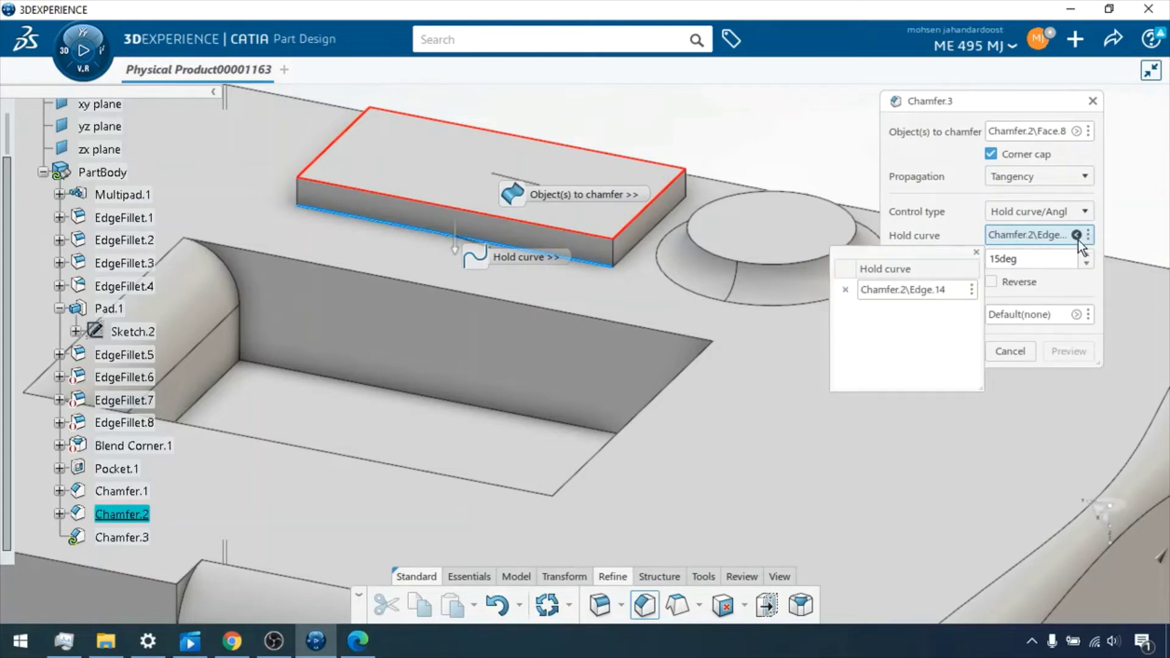
pyautogui.click(847, 291)
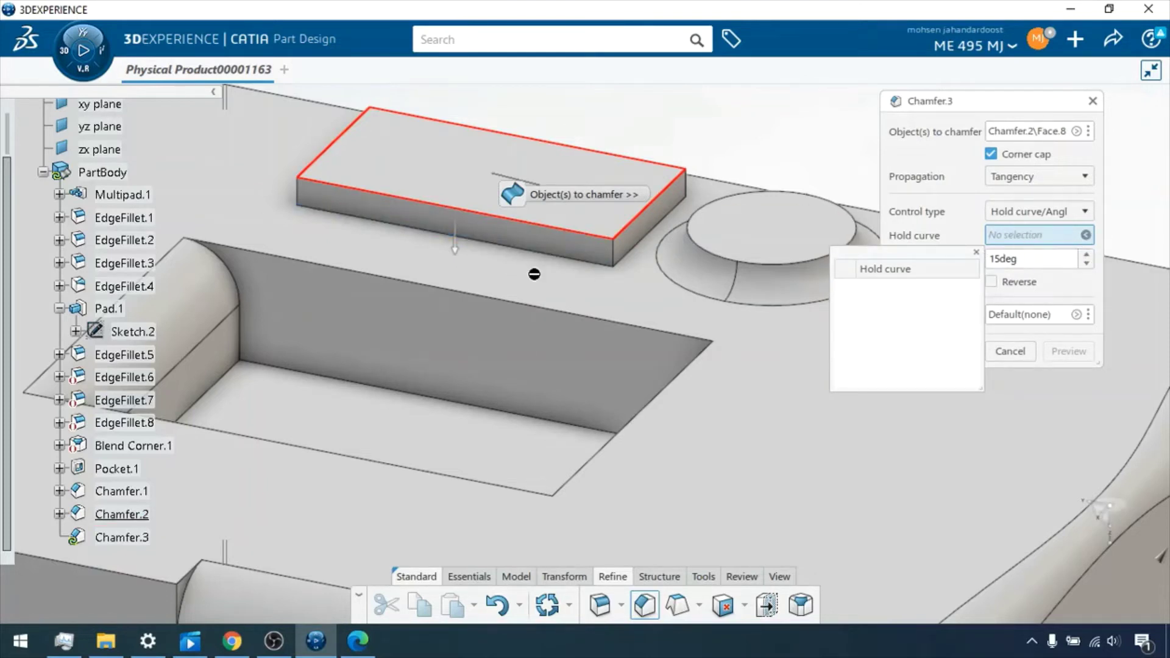
pyautogui.click(977, 252)
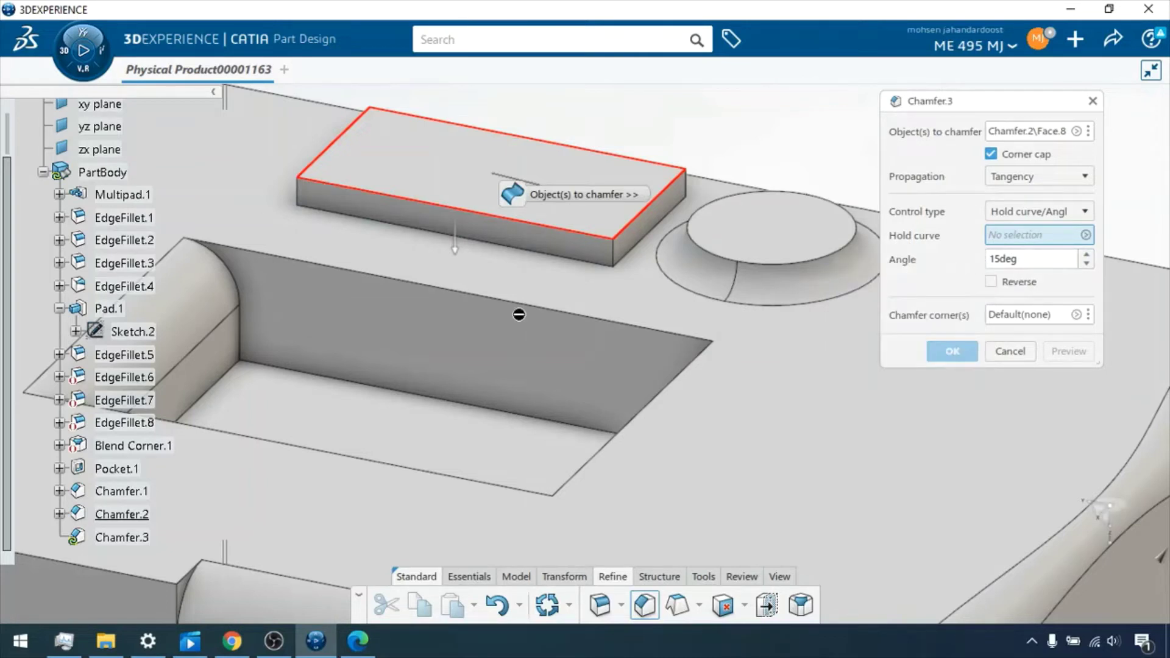
# Step: Select the rectangular pad's lower front edge as the hold curve and remove the top face from the objects to chamfer
pyautogui.click(494, 244)
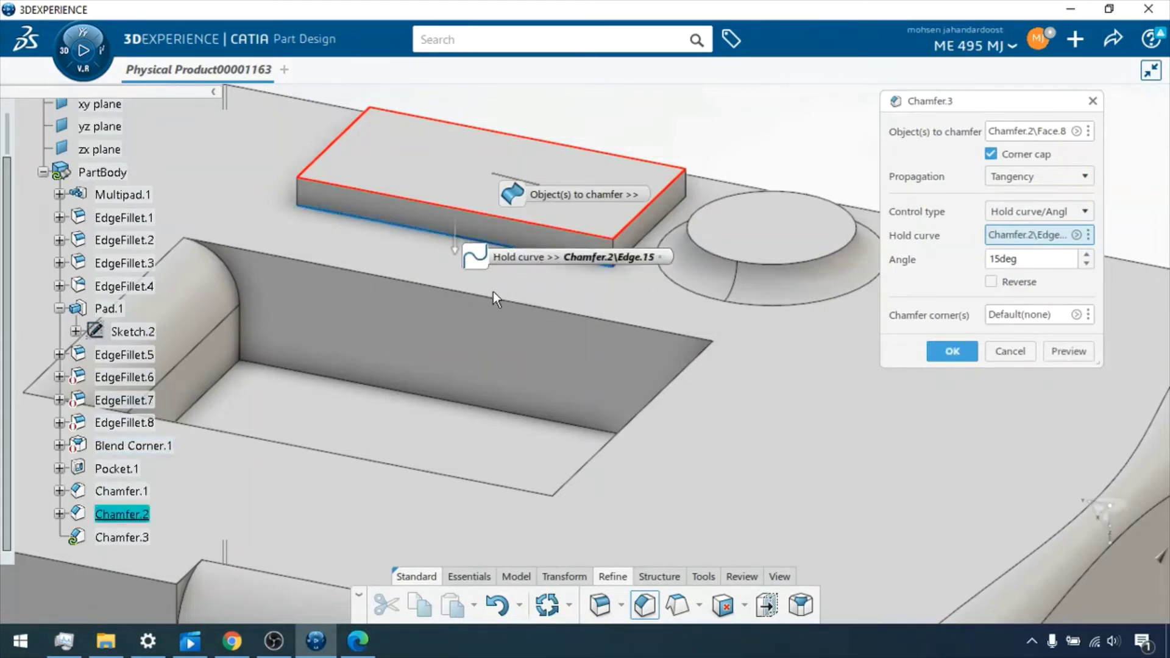
pyautogui.moveTo(476, 261); pyautogui.dragTo(286, 308)
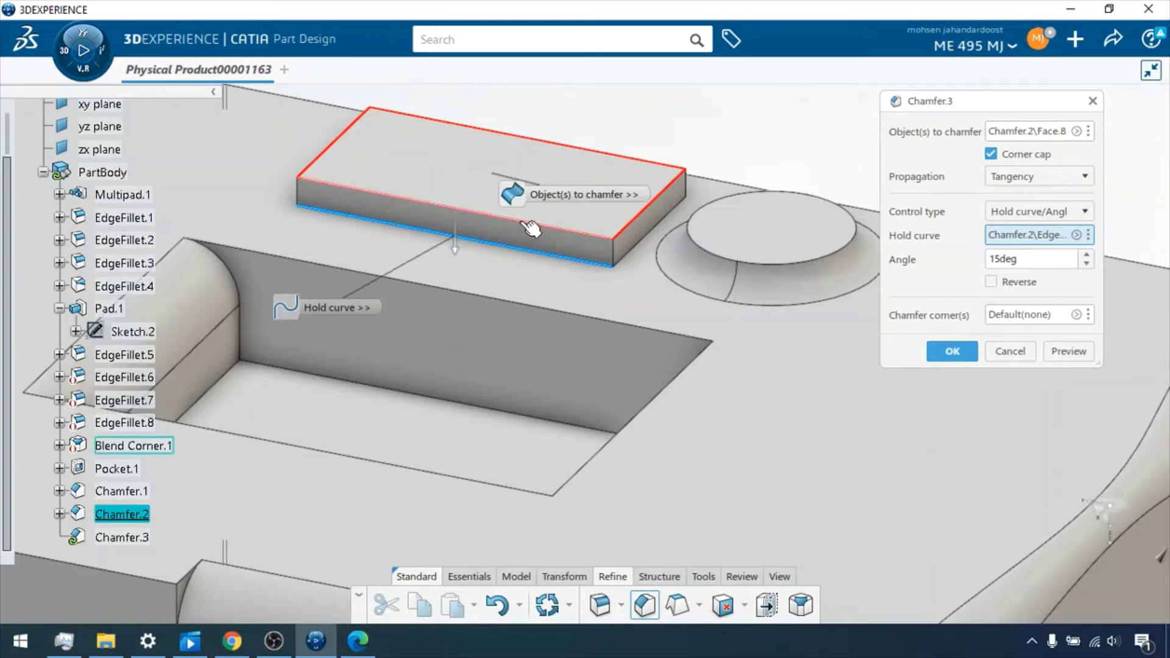
pyautogui.click(1030, 131)
pyautogui.click(1077, 131)
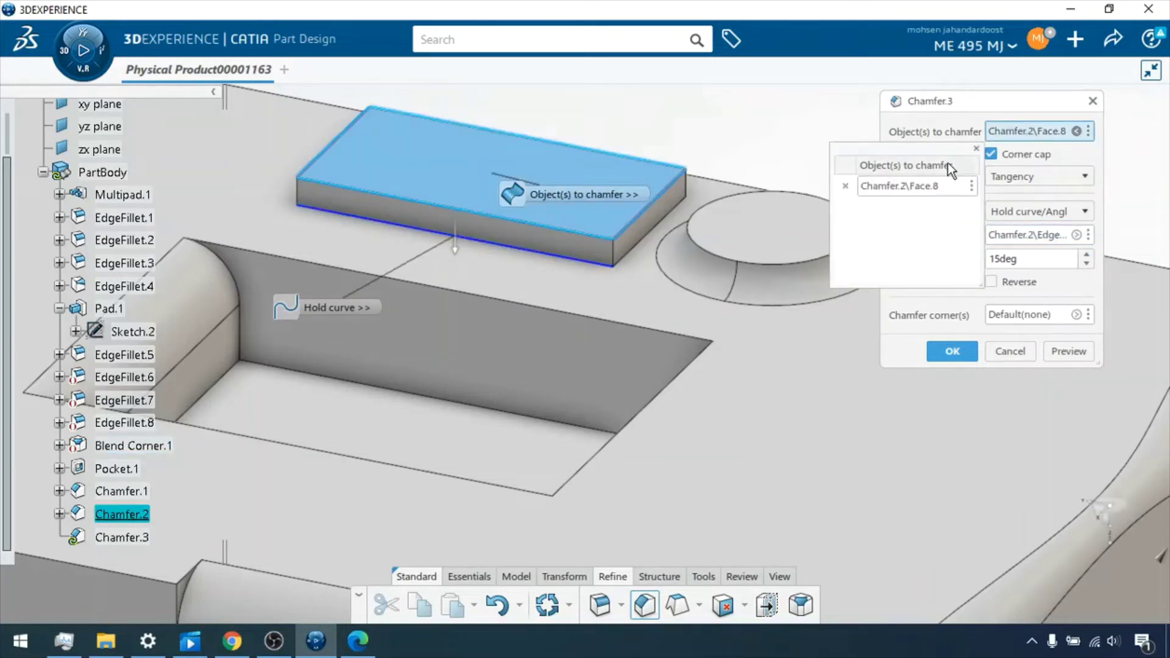
pyautogui.click(846, 186)
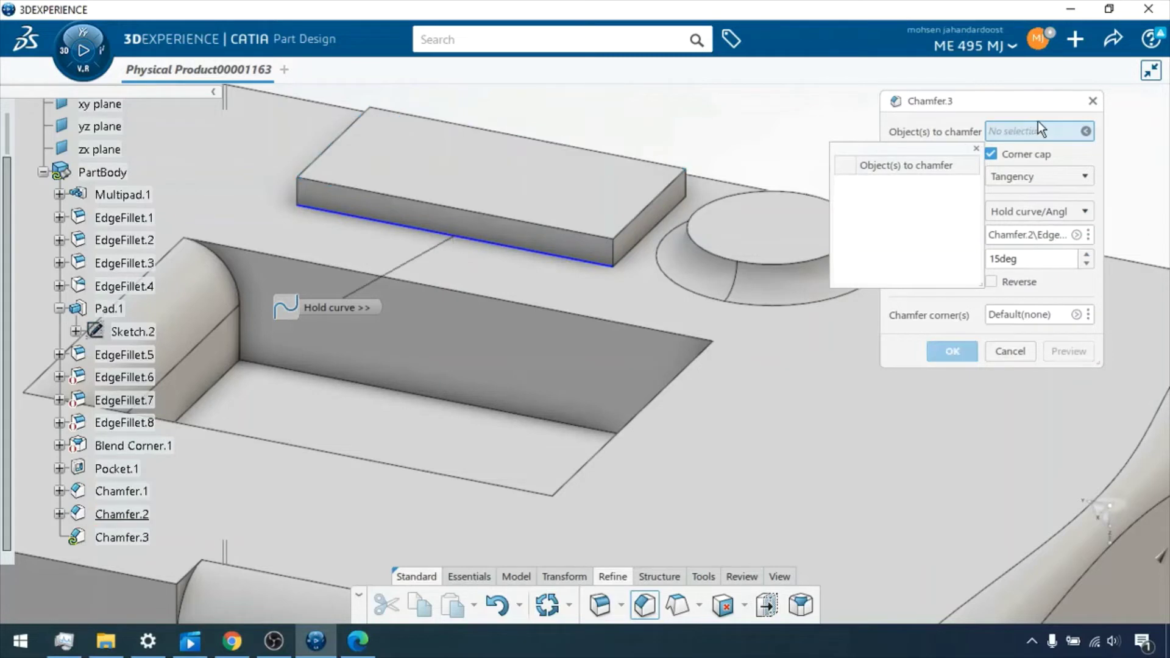
pyautogui.click(977, 148)
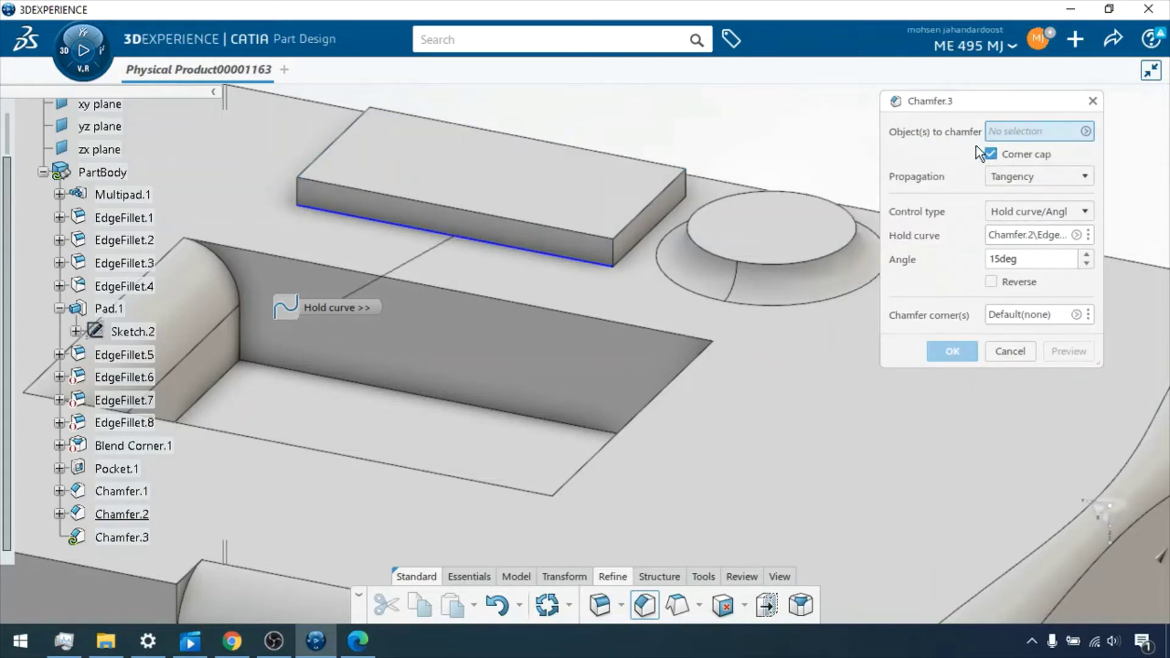
# Step: Chamfer the rectangular pad's upper front edge at 15 deg up to the hold curve, previewing and accepting the result
pyautogui.click(535, 226)
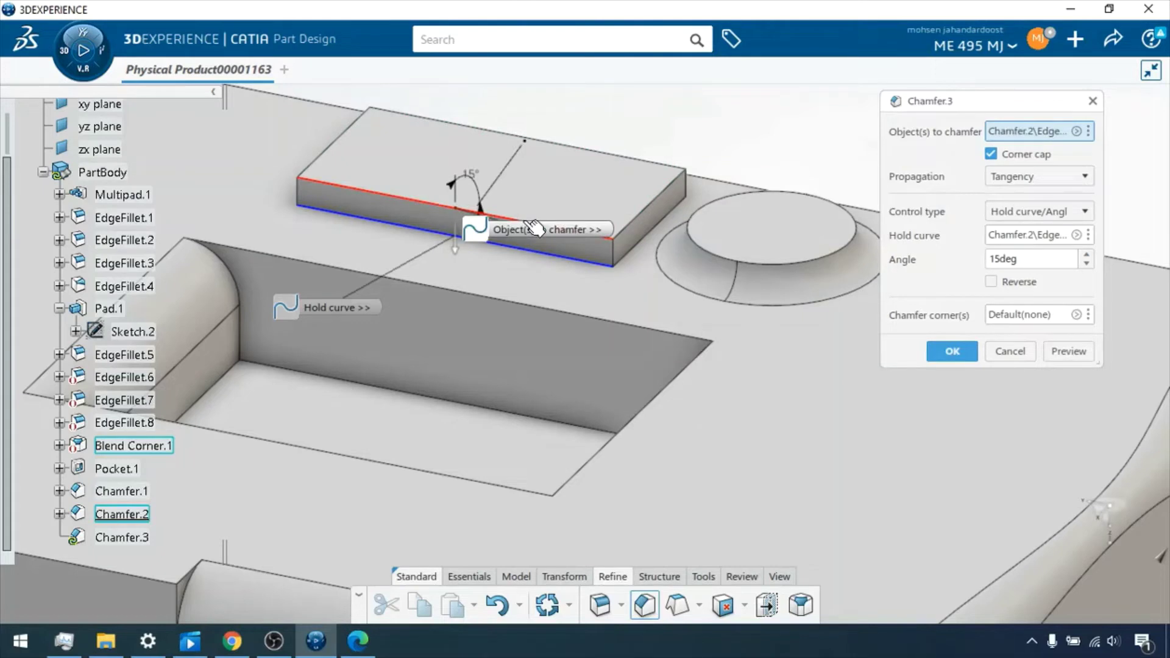
pyautogui.click(1069, 352)
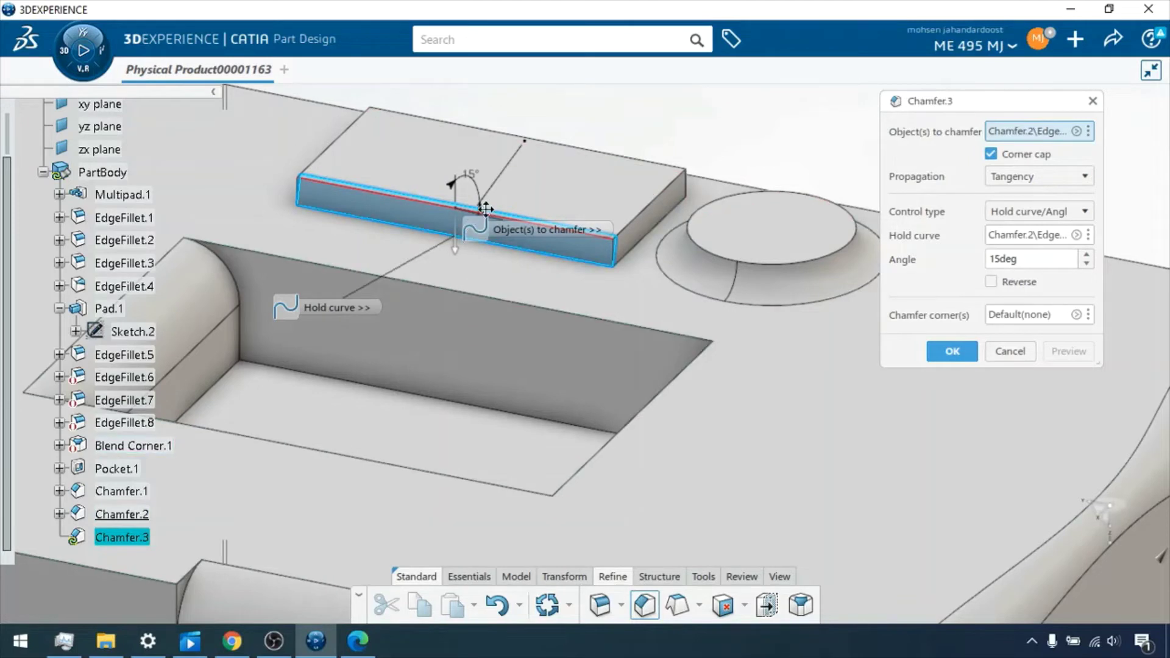
pyautogui.click(952, 351)
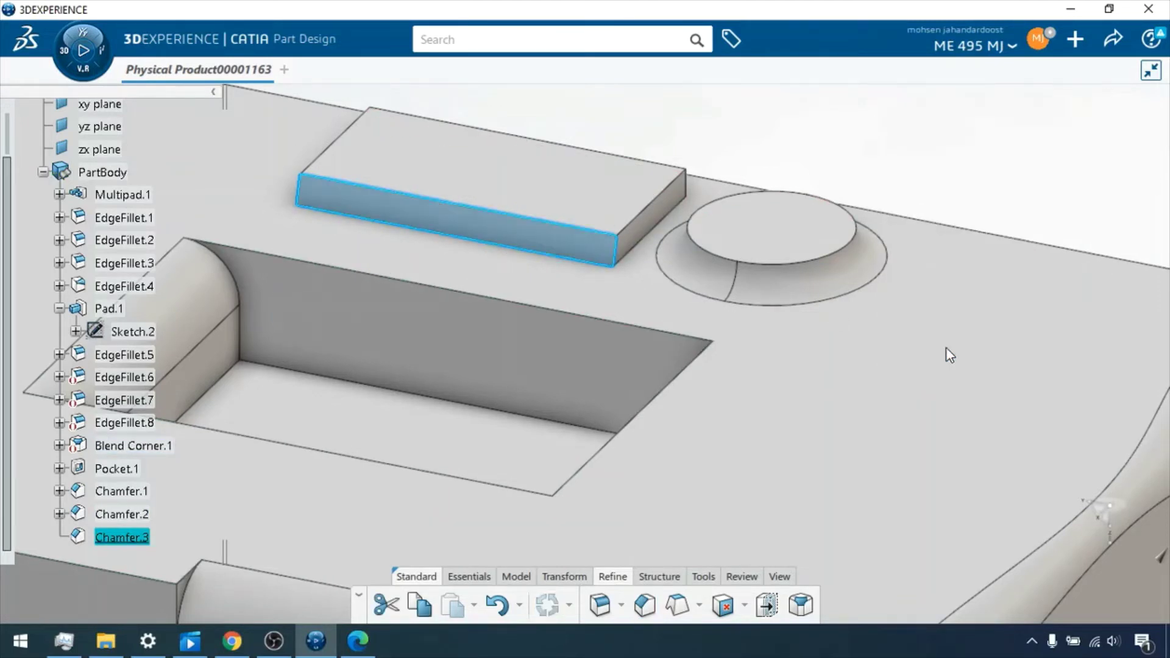
pyautogui.click(858, 157)
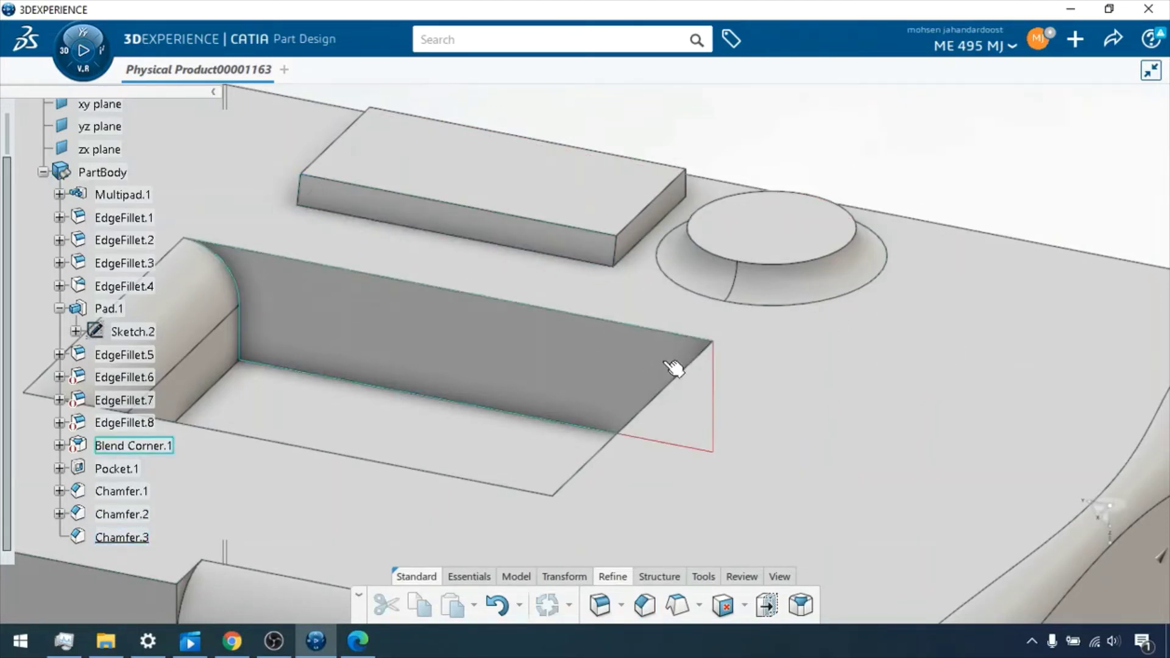
# Step: Try a 15 mm, 15 deg chamfer with Tangency propagation on one upper edge of the small block, preview it and cancel
pyautogui.moveTo(951, 208); pyautogui.dragTo(883, 353, button='middle')
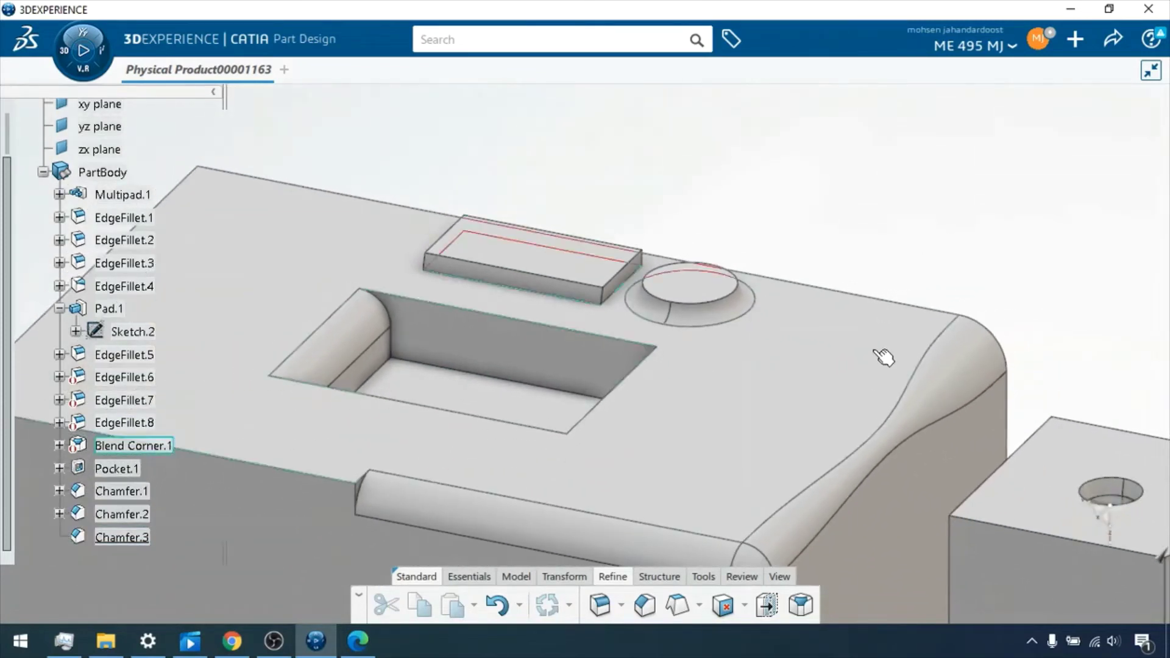
pyautogui.click(645, 605)
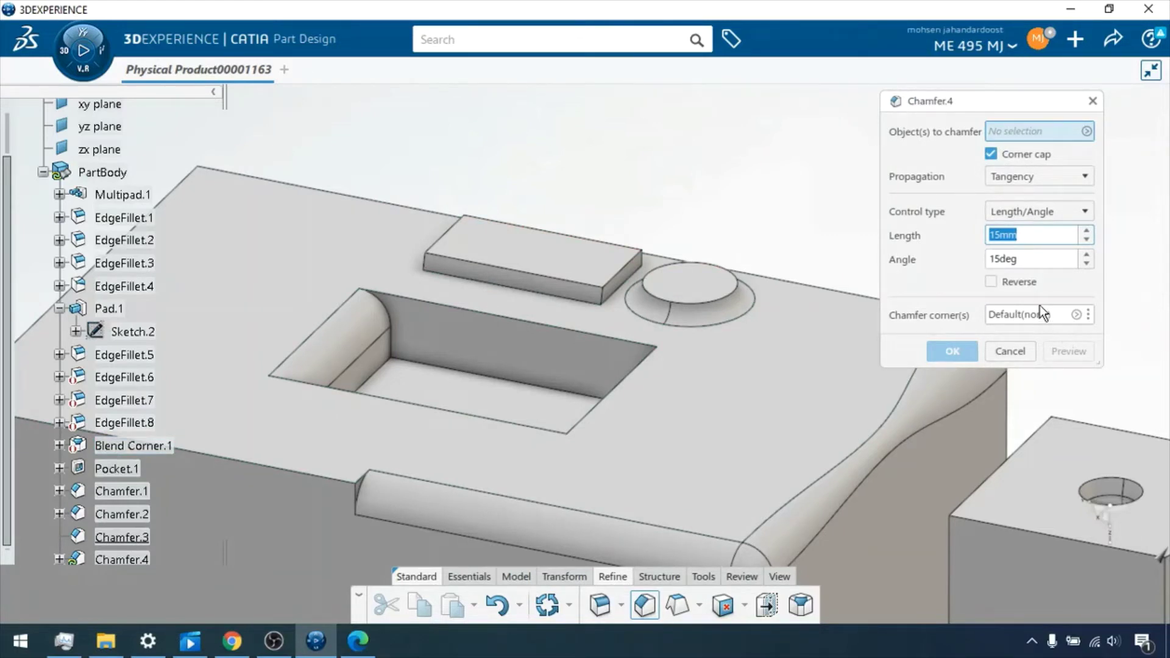
pyautogui.click(1053, 176)
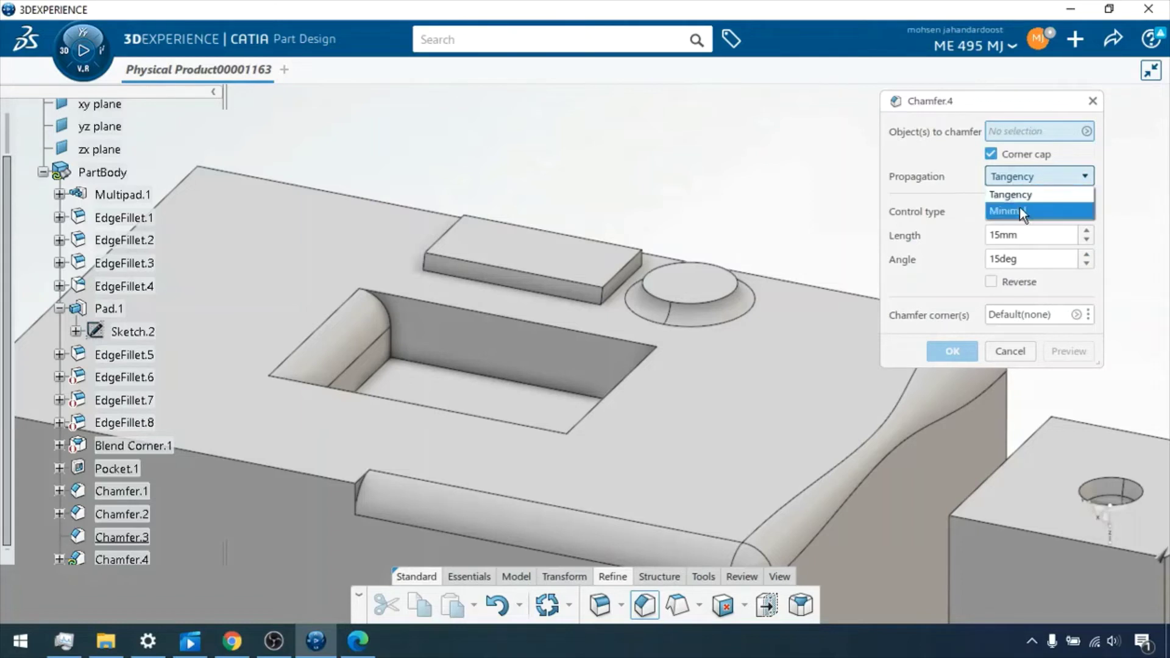
pyautogui.click(946, 187)
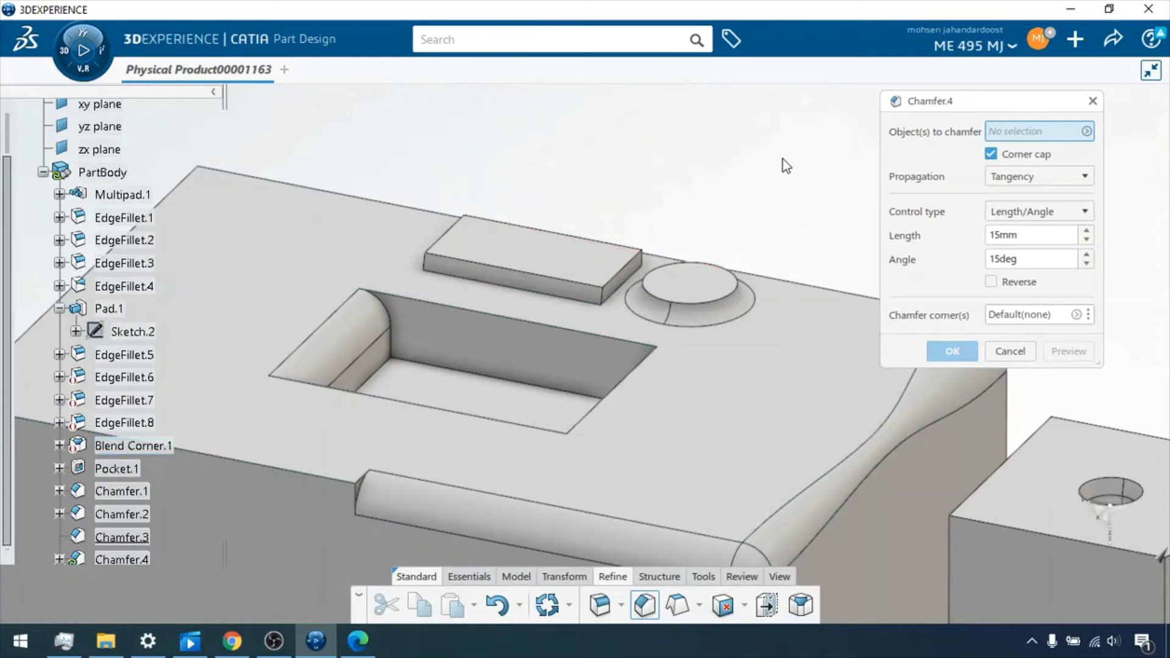
pyautogui.scroll(-5, 784, 159)
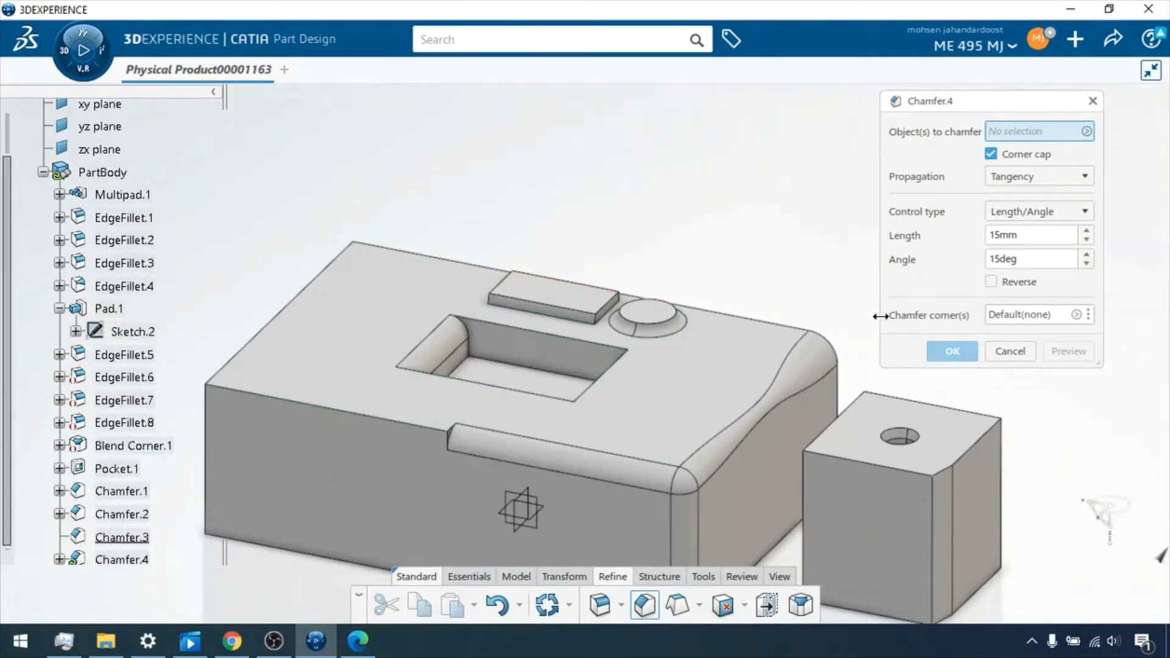
pyautogui.click(977, 450)
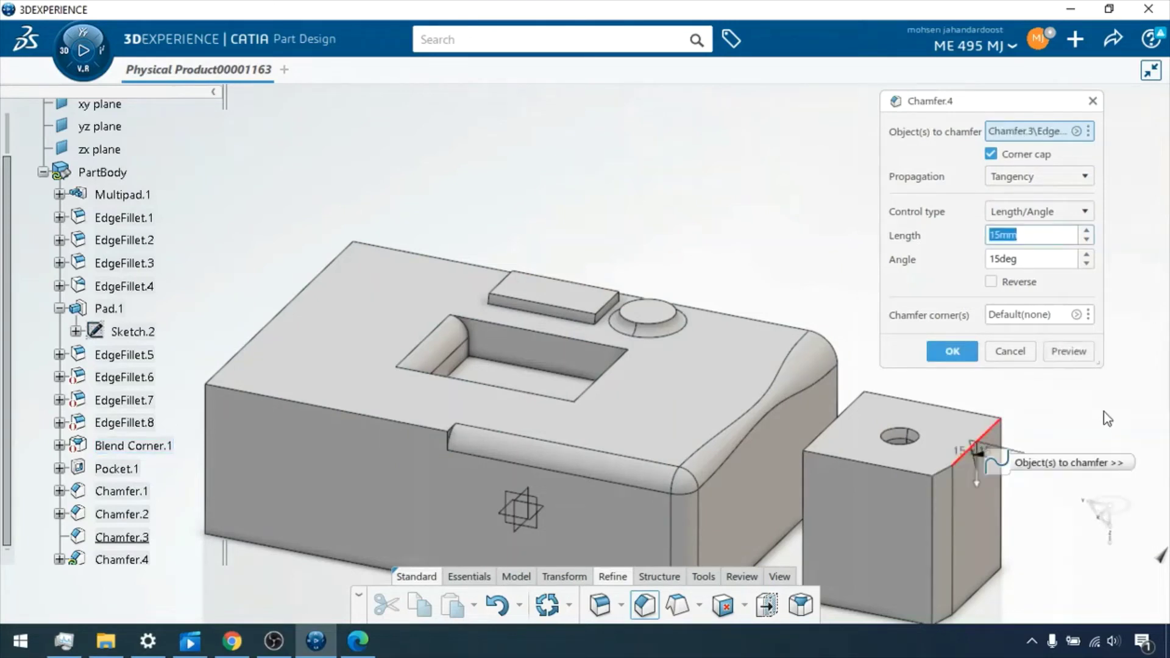
pyautogui.click(1079, 351)
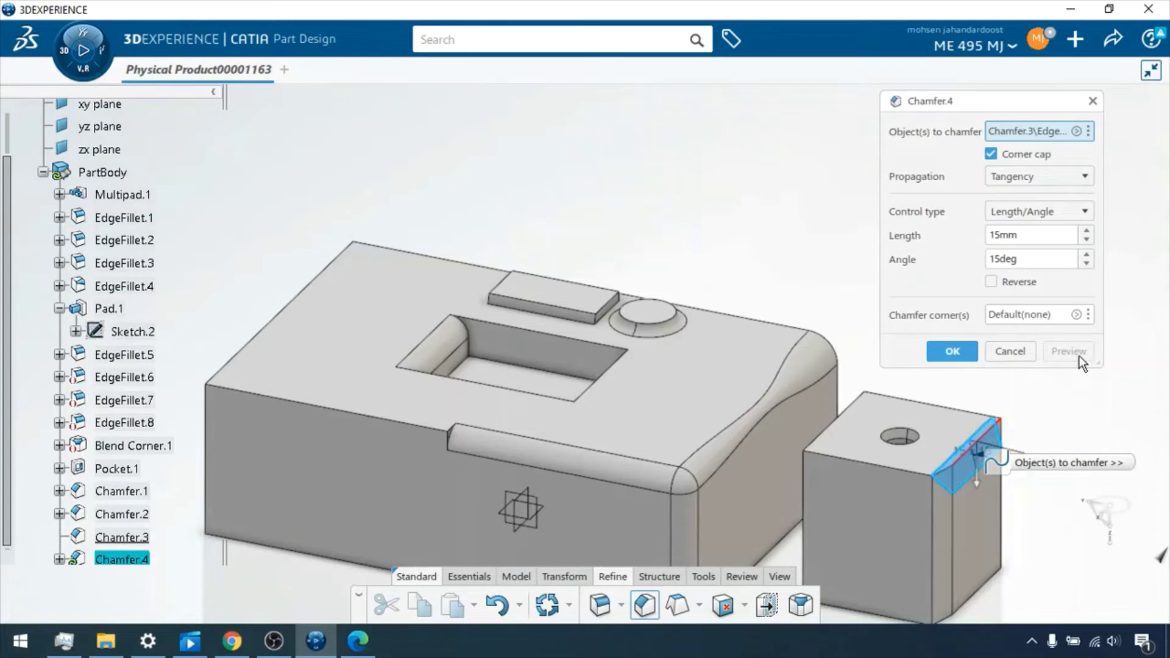
pyautogui.click(1021, 358)
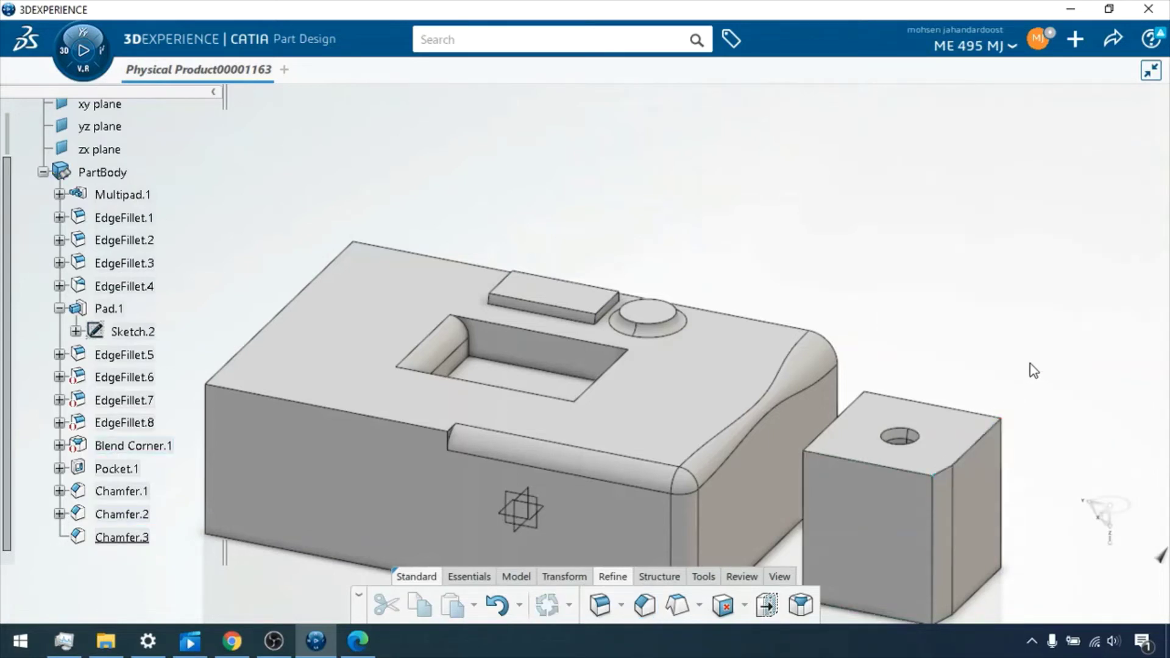
# Step: Deactivate Chamfer.2 on the small block's vertical corner edge
pyautogui.click(131, 495)
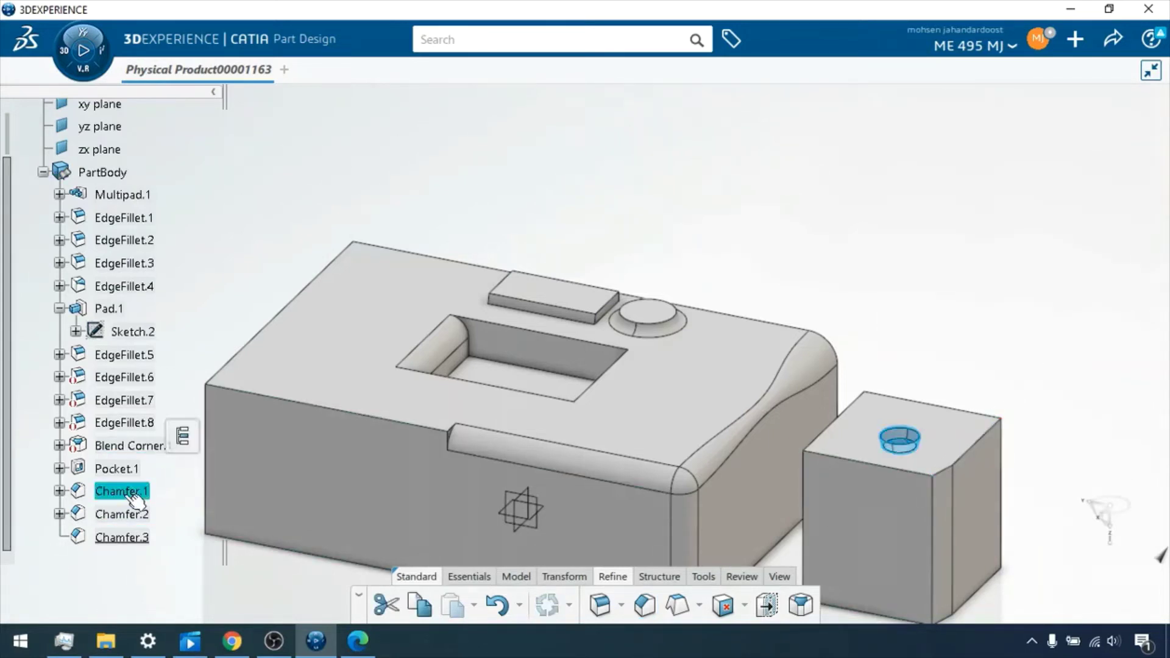
pyautogui.click(127, 515)
pyautogui.rightClick(127, 515)
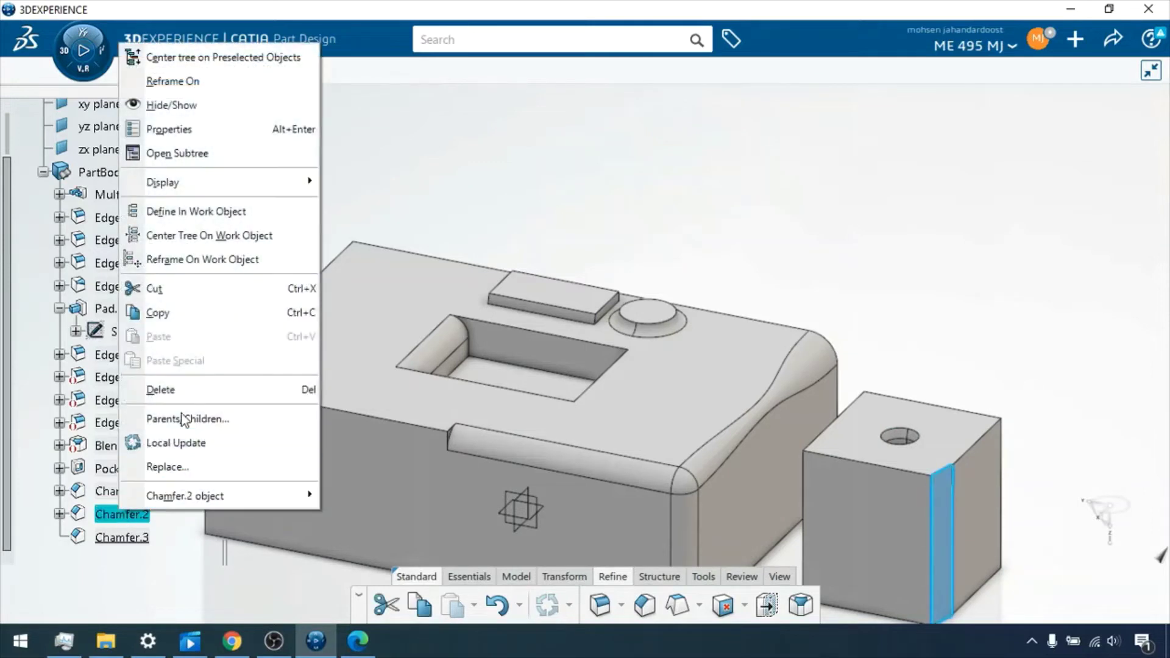
pyautogui.moveTo(287, 495)
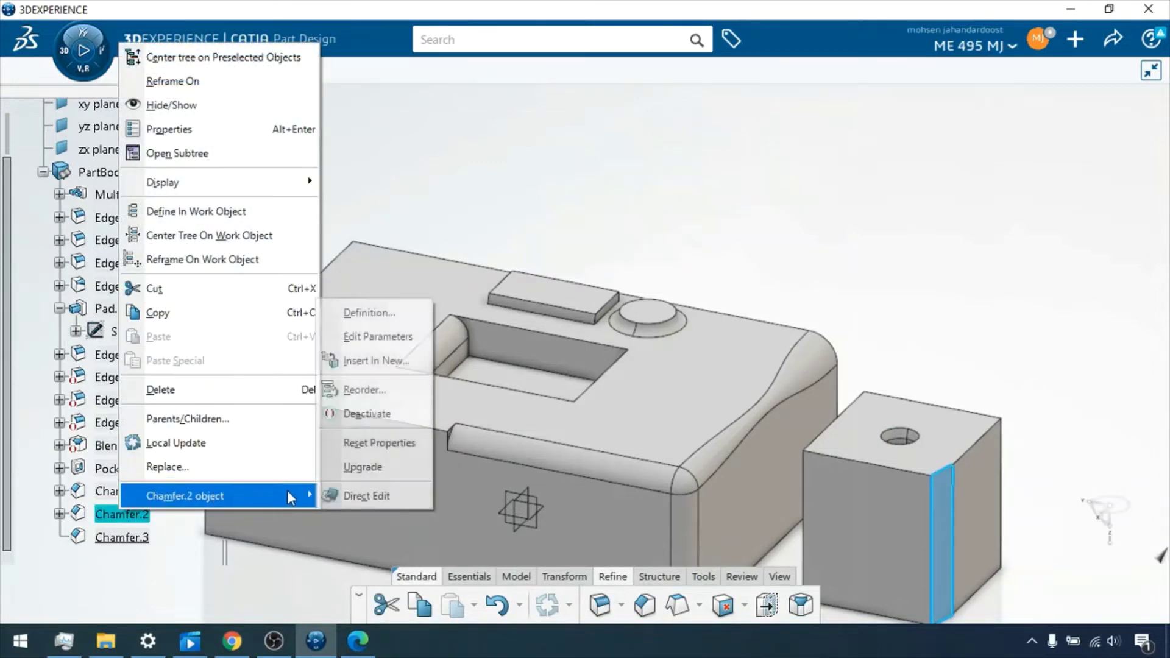
pyautogui.click(368, 415)
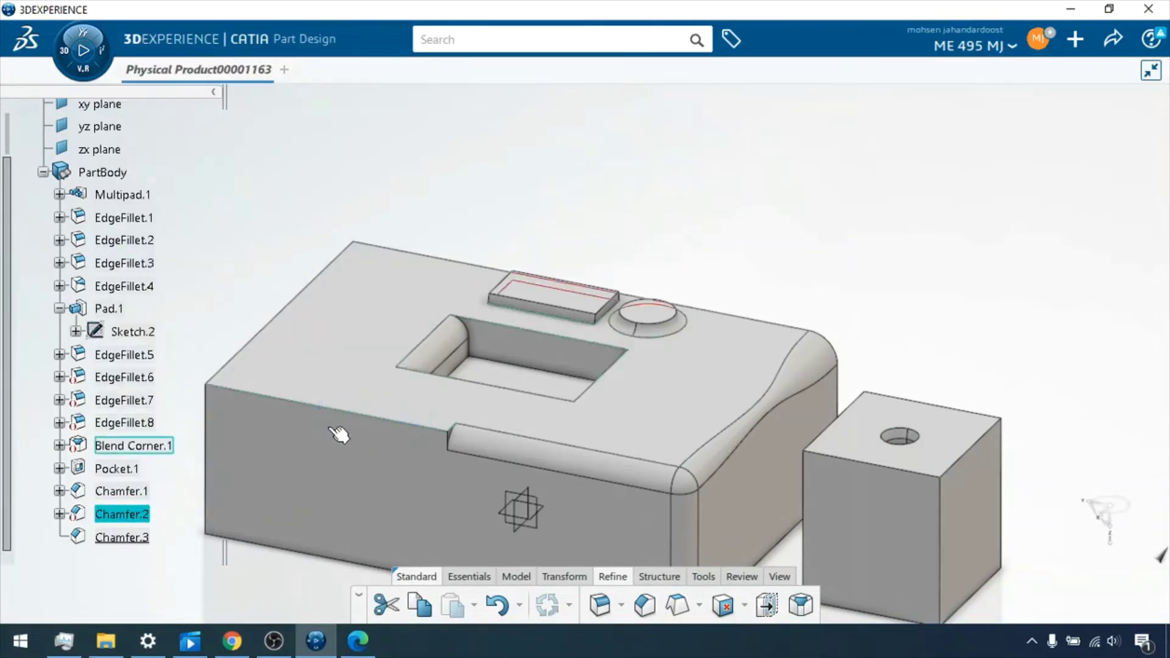
# Step: Try to activate EdgeFillet.8 together with all its children, close the update diagnosis and undo the activation
pyautogui.click(124, 402)
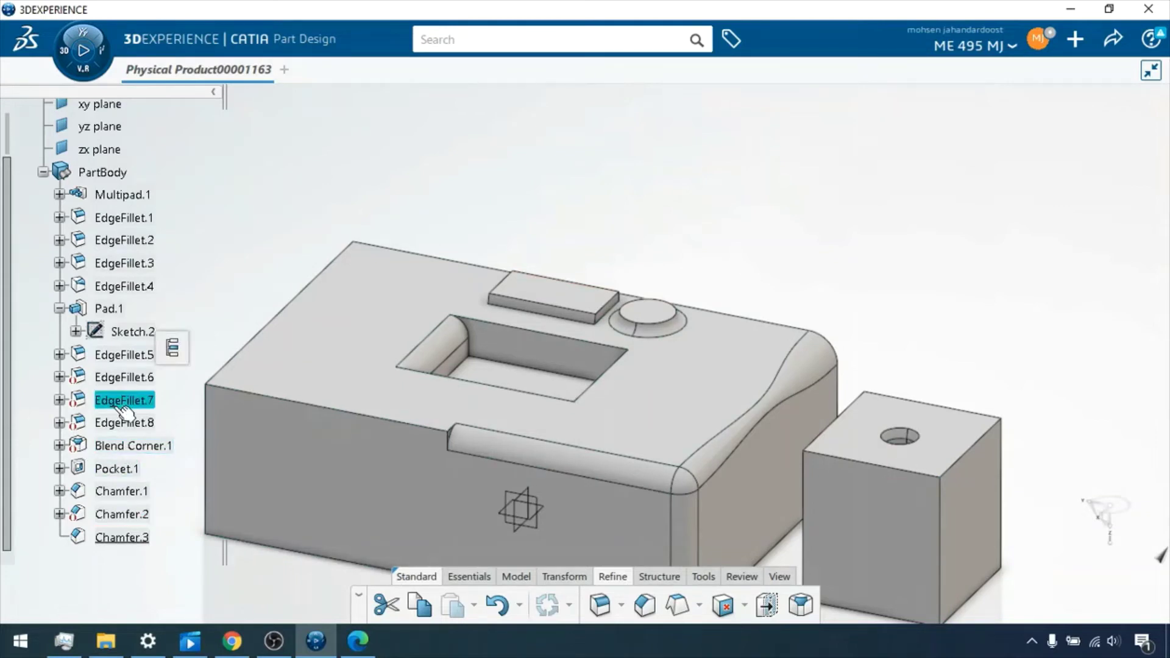
pyautogui.click(122, 423)
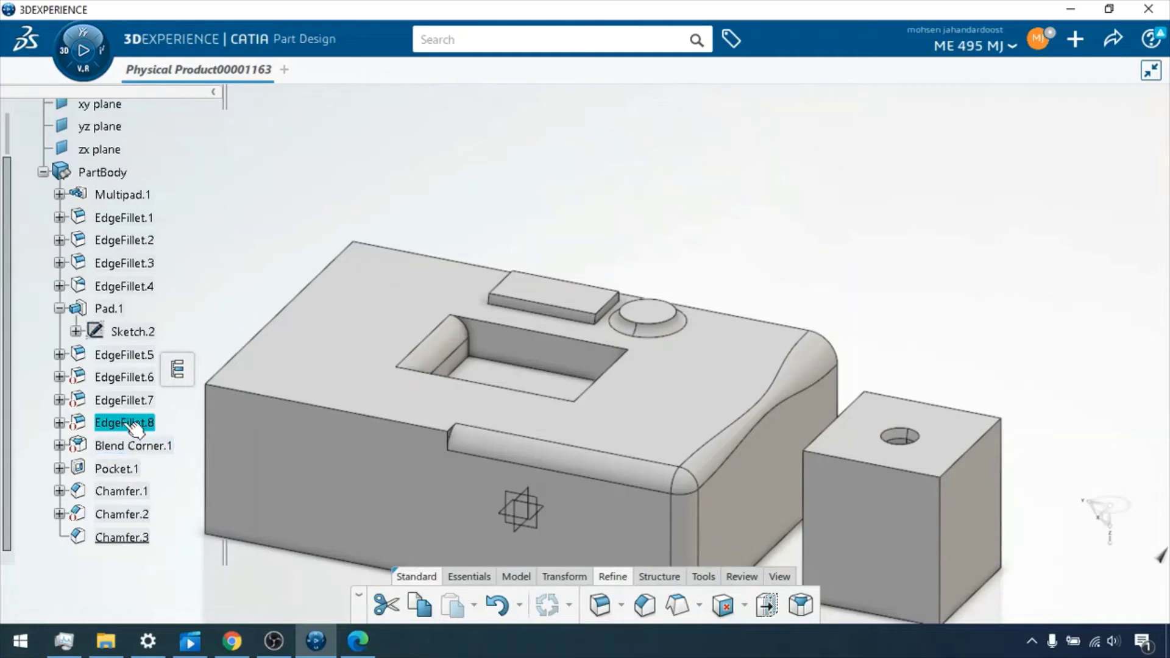
pyautogui.click(122, 402)
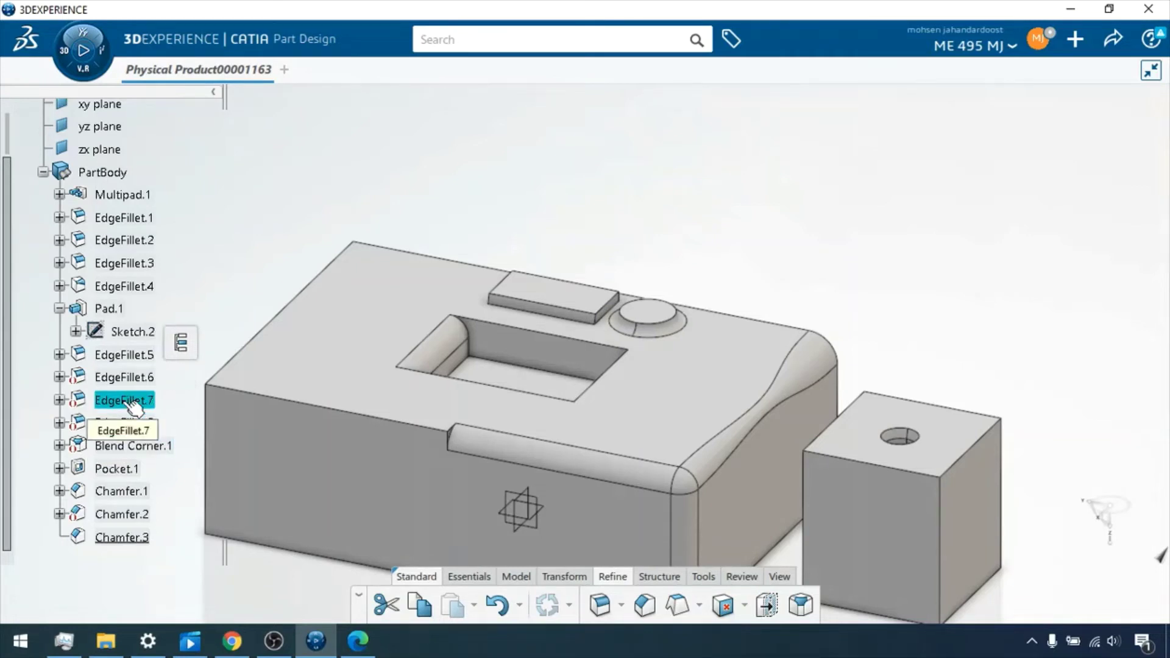
pyautogui.rightClick(124, 405)
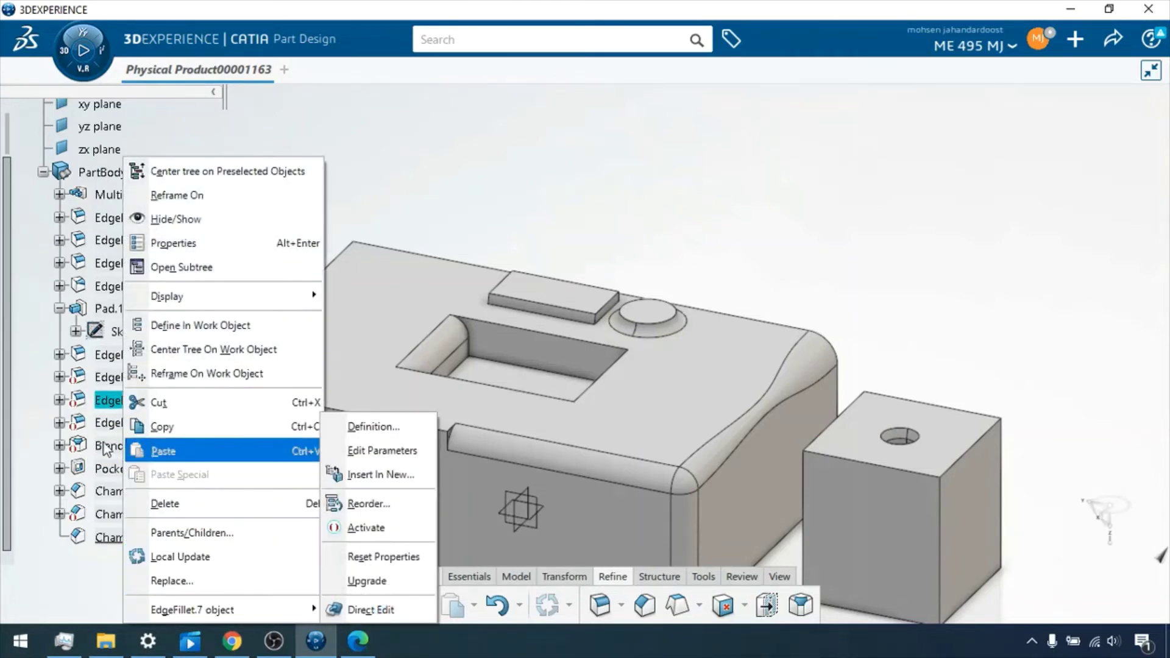
pyautogui.click(96, 422)
pyautogui.click(104, 425)
pyautogui.rightClick(104, 426)
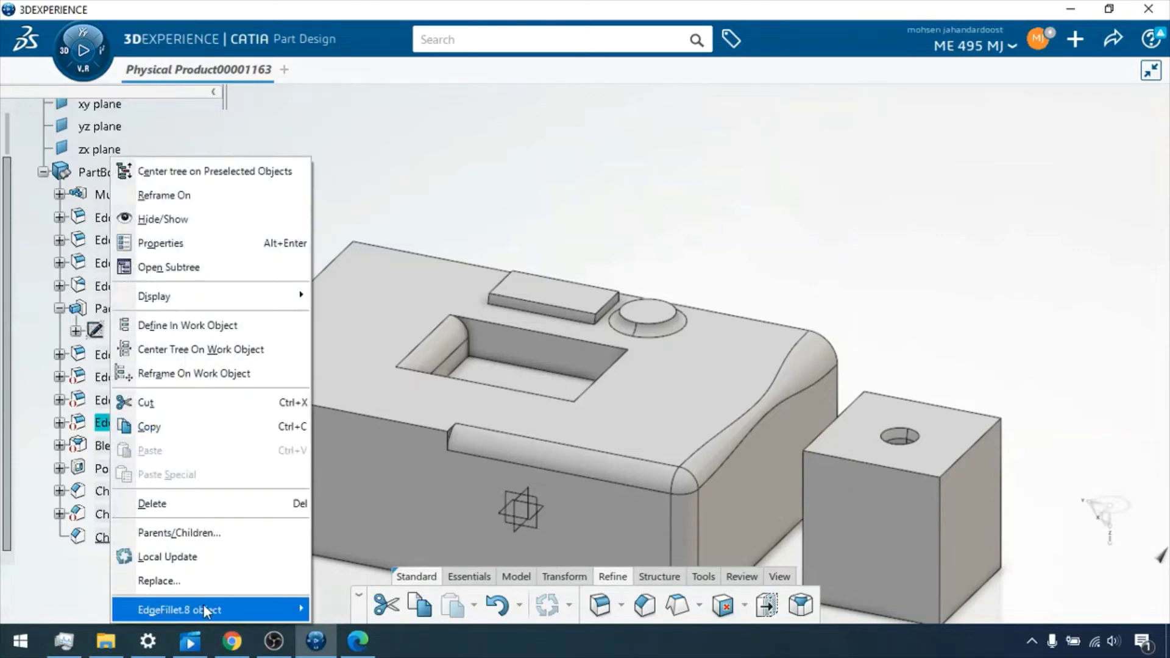
pyautogui.moveTo(255, 610)
pyautogui.click(354, 528)
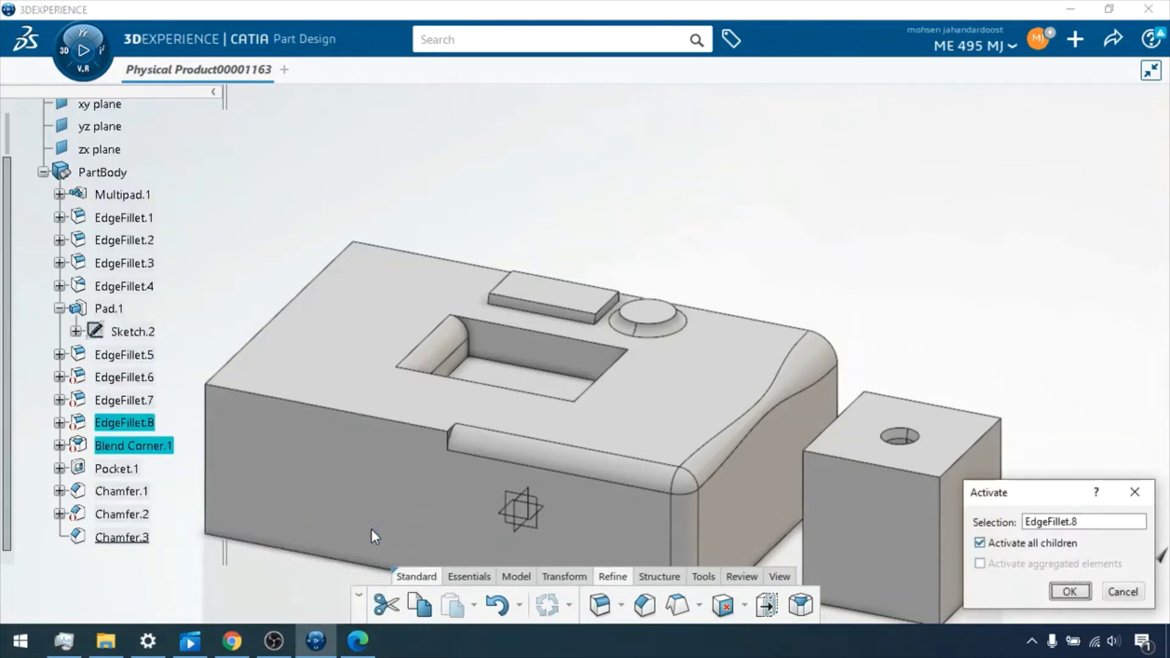
pyautogui.click(1070, 591)
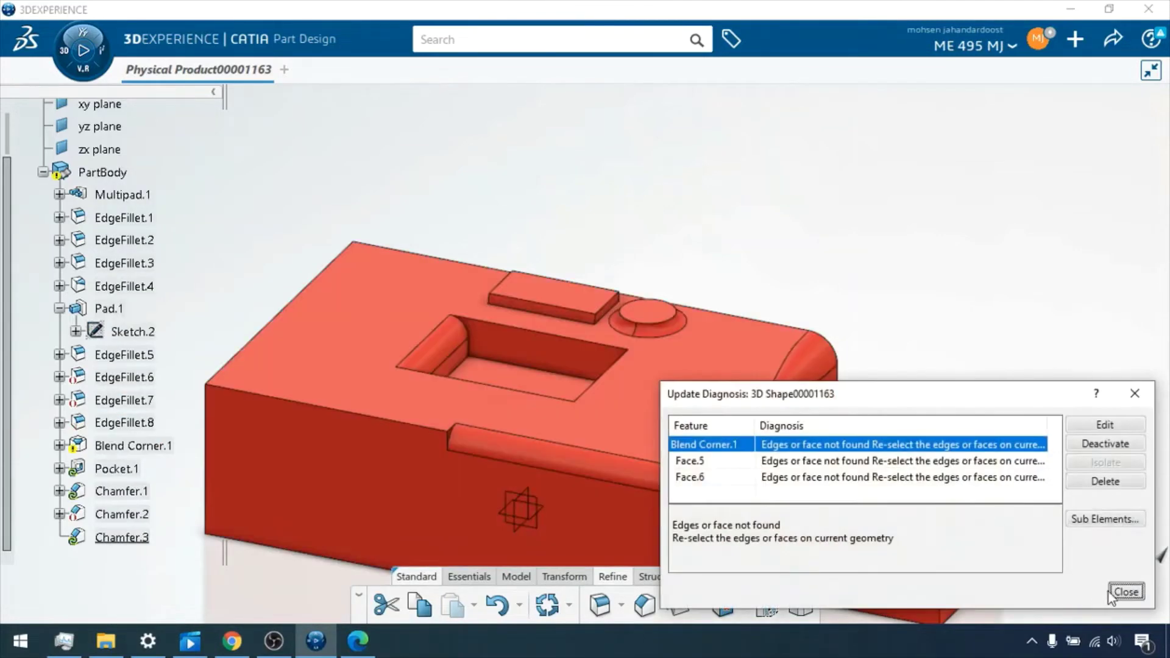
pyautogui.click(1132, 393)
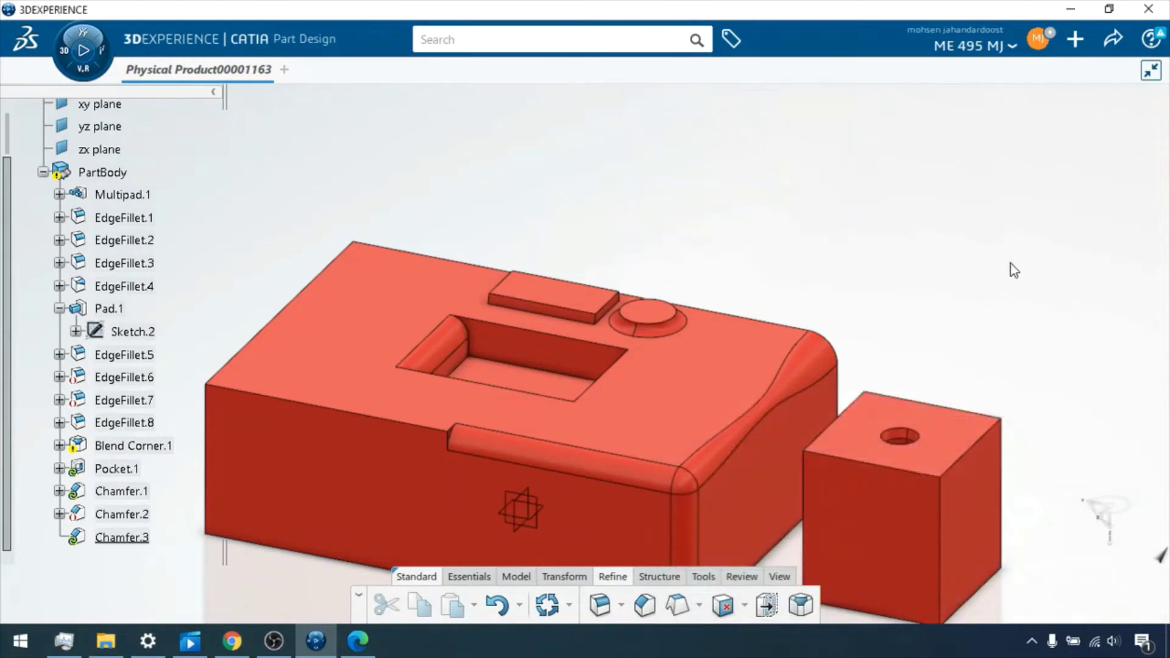
pyautogui.hotkey('ctrl', 'z')
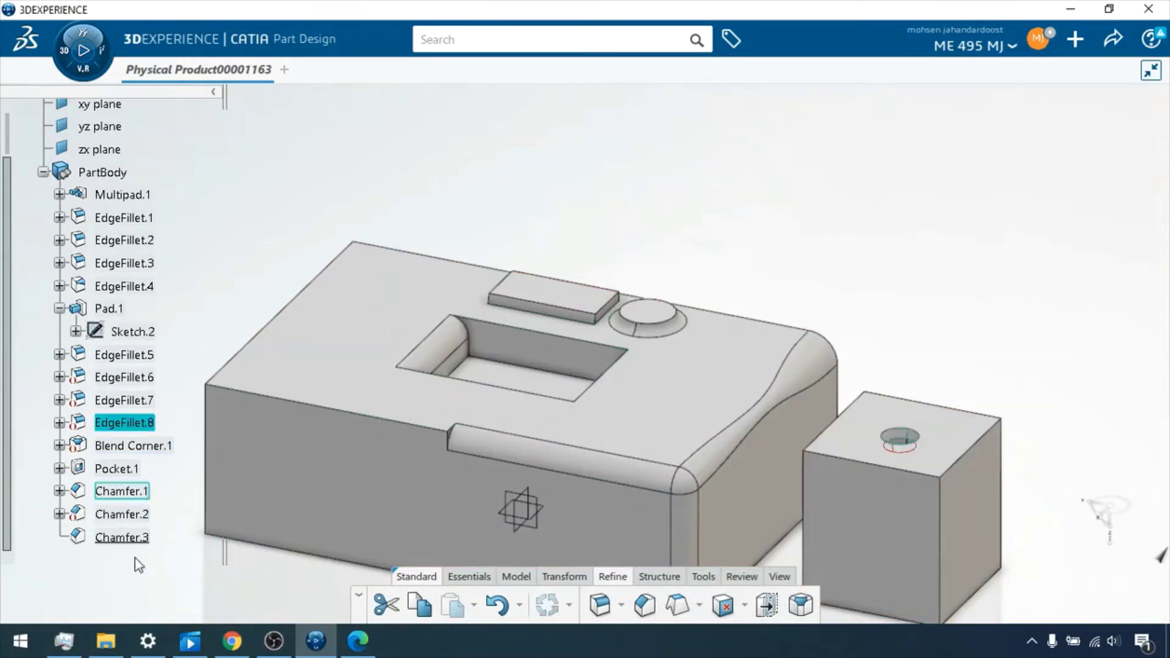
# Step: Fillet the small block's front vertical corner edge with a 15 mm radius and Tangency propagation
pyautogui.click(941, 540)
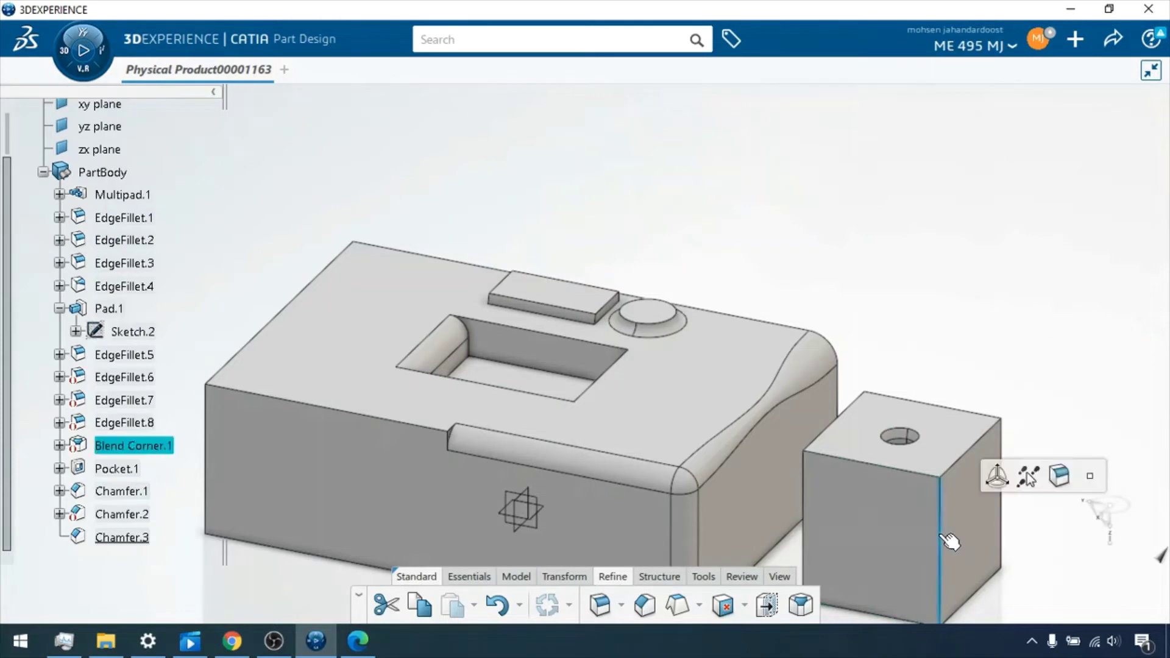
pyautogui.click(600, 605)
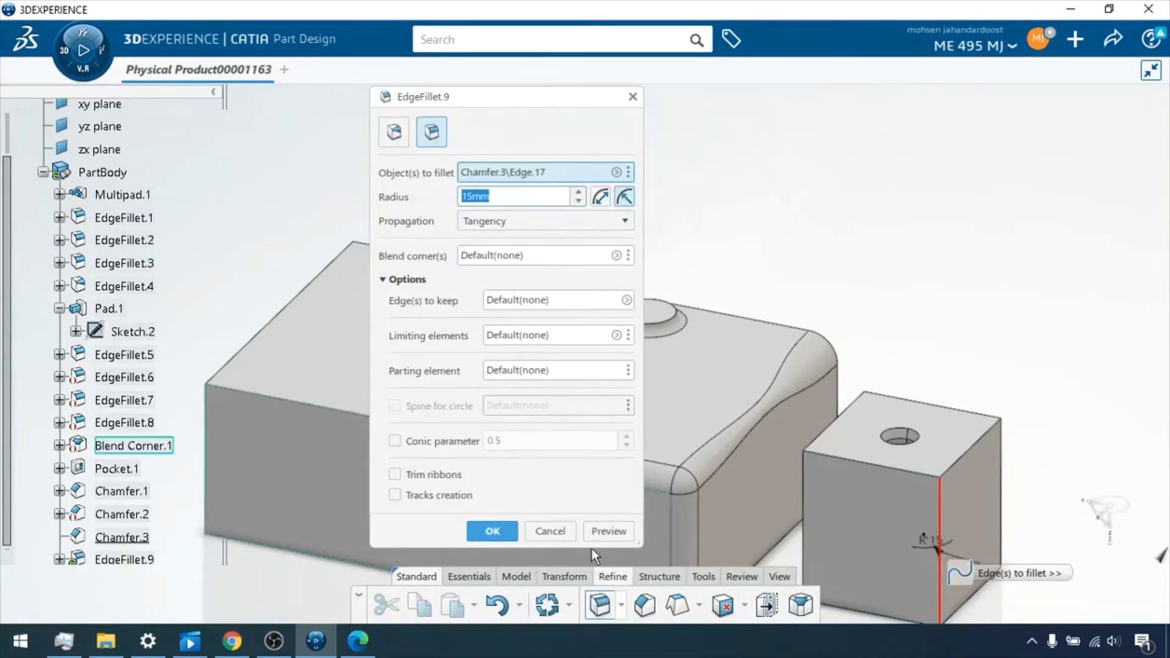
pyautogui.click(606, 532)
pyautogui.press('Return')
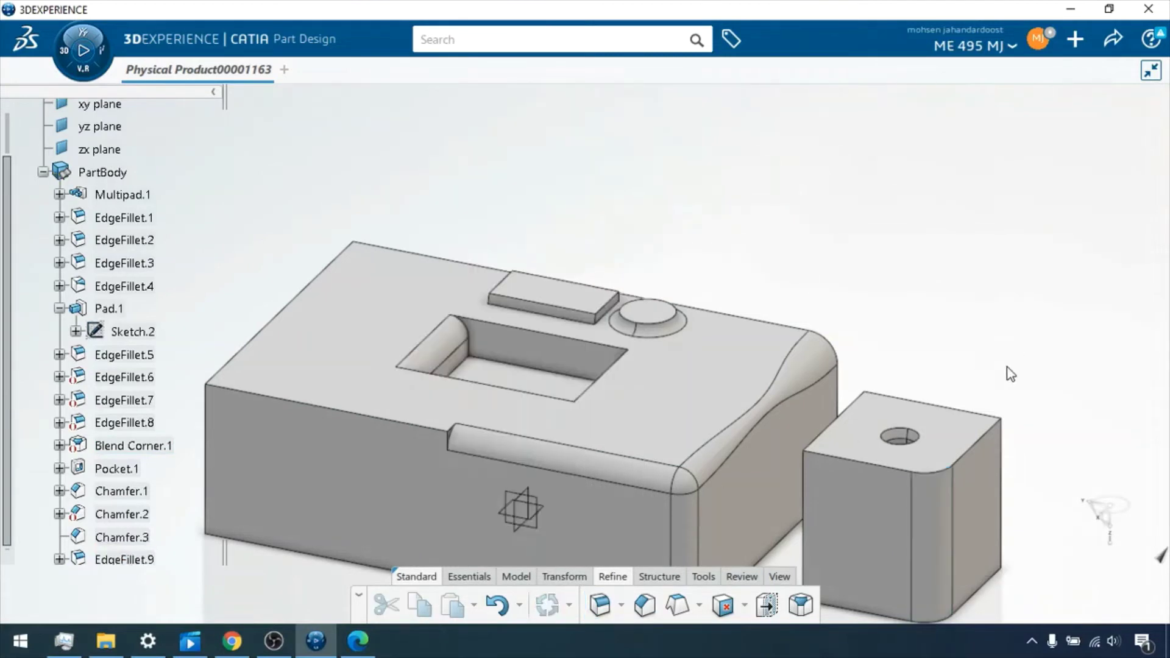
# Step: Chamfer the small block's upper edges along the rounded corner at 15 mm and 15 deg with Tangency propagation, previewing both directions and keeping Reverse off
pyautogui.click(994, 441)
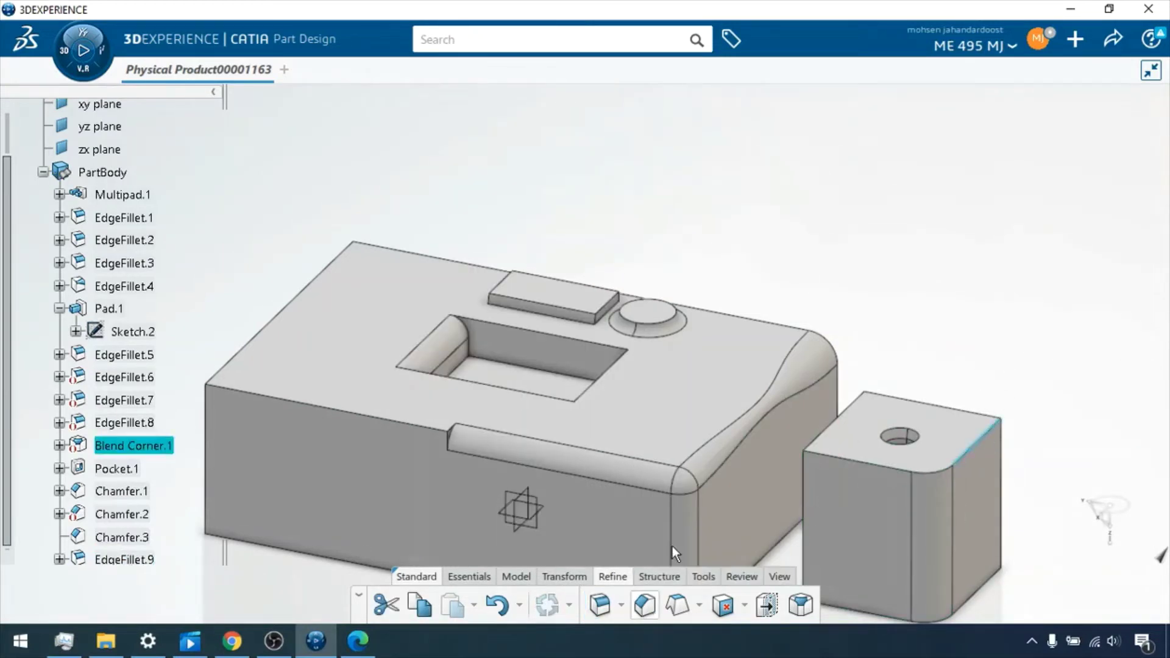
pyautogui.click(645, 605)
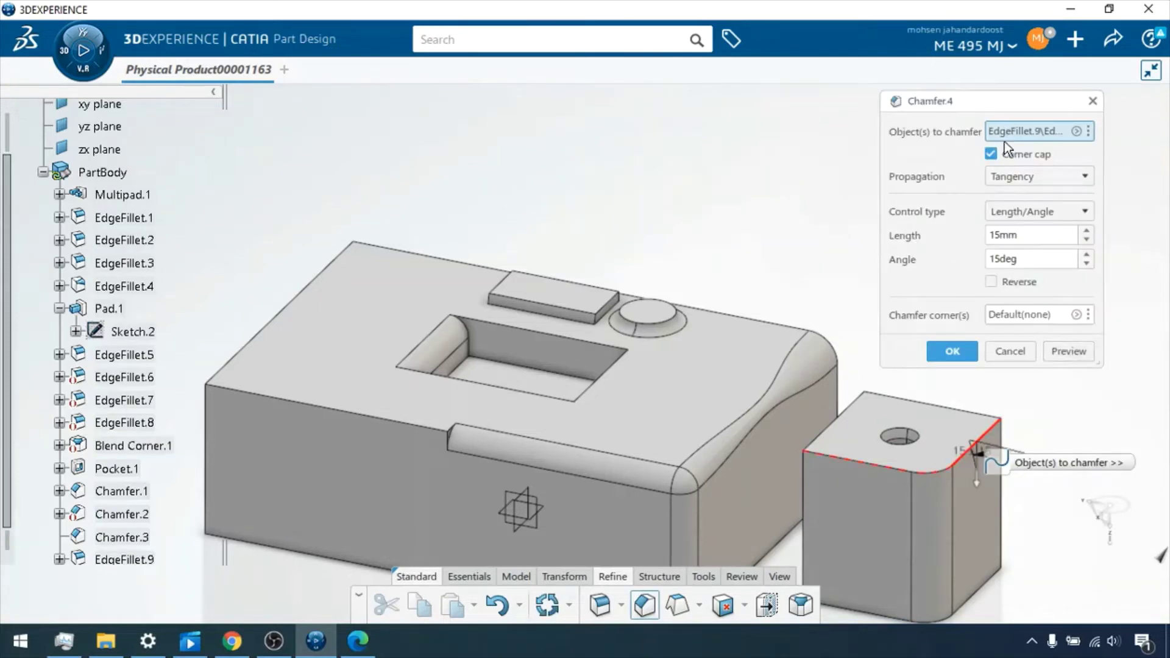
pyautogui.click(1067, 350)
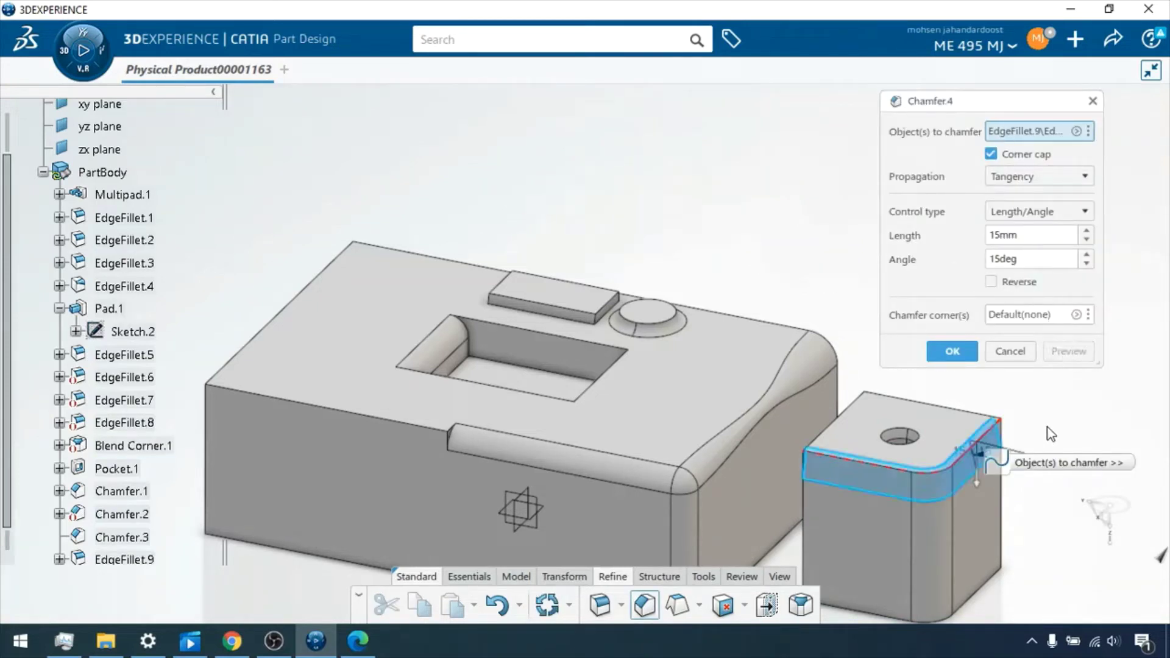
pyautogui.click(992, 281)
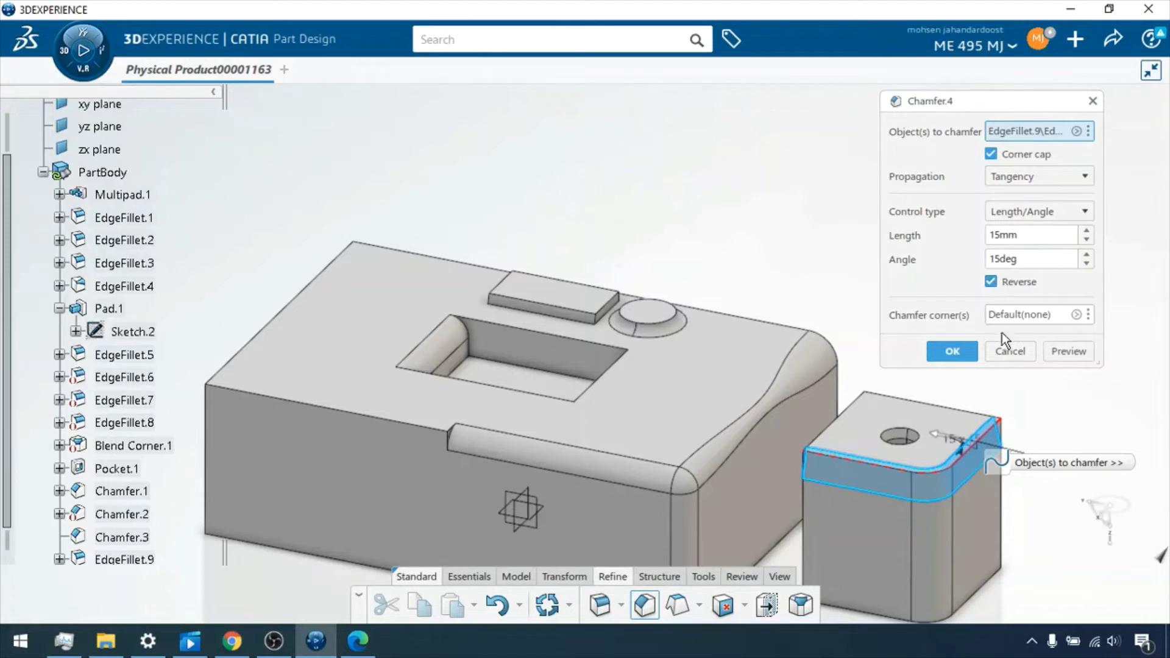
pyautogui.click(1068, 349)
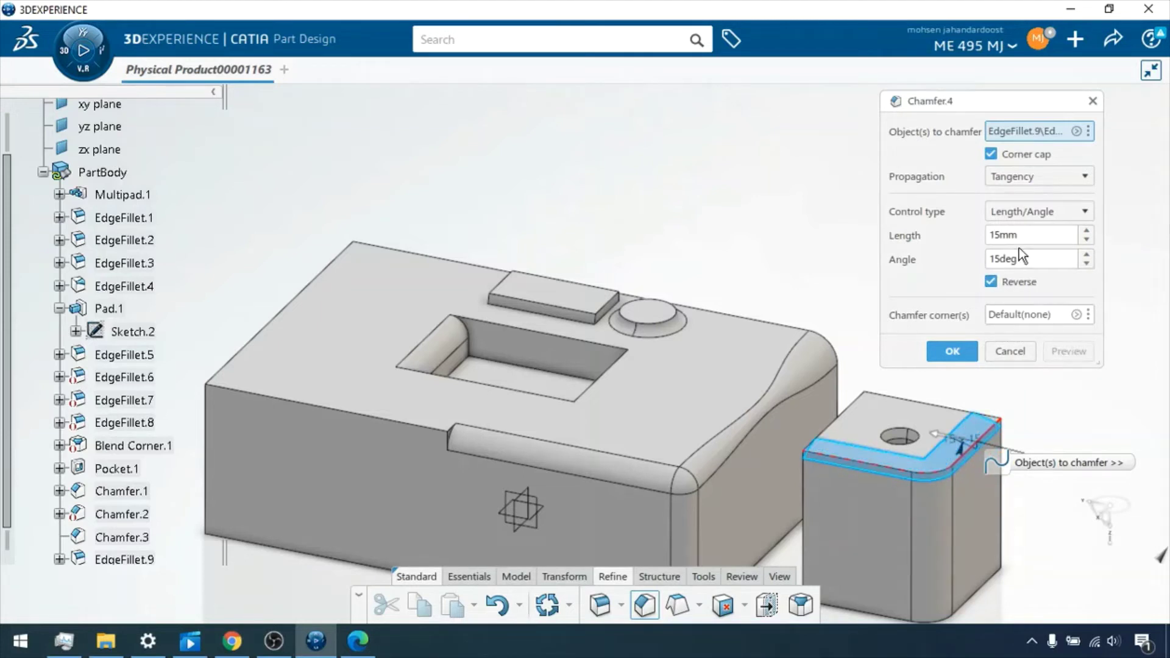
pyautogui.click(991, 281)
pyautogui.click(1069, 352)
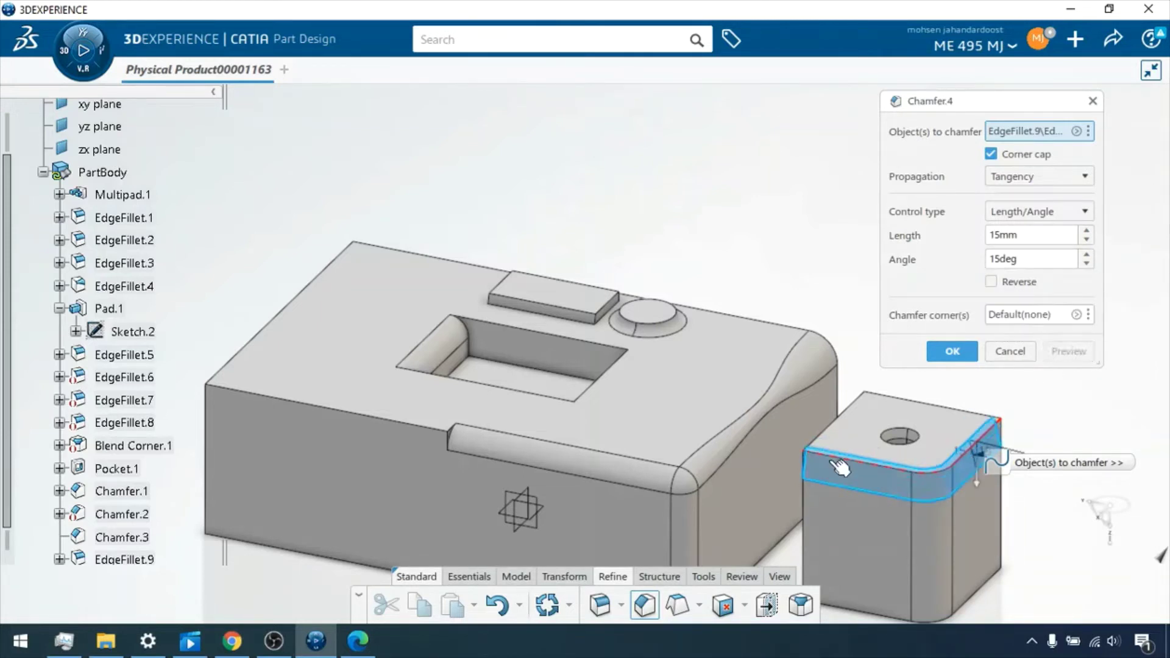
pyautogui.click(968, 352)
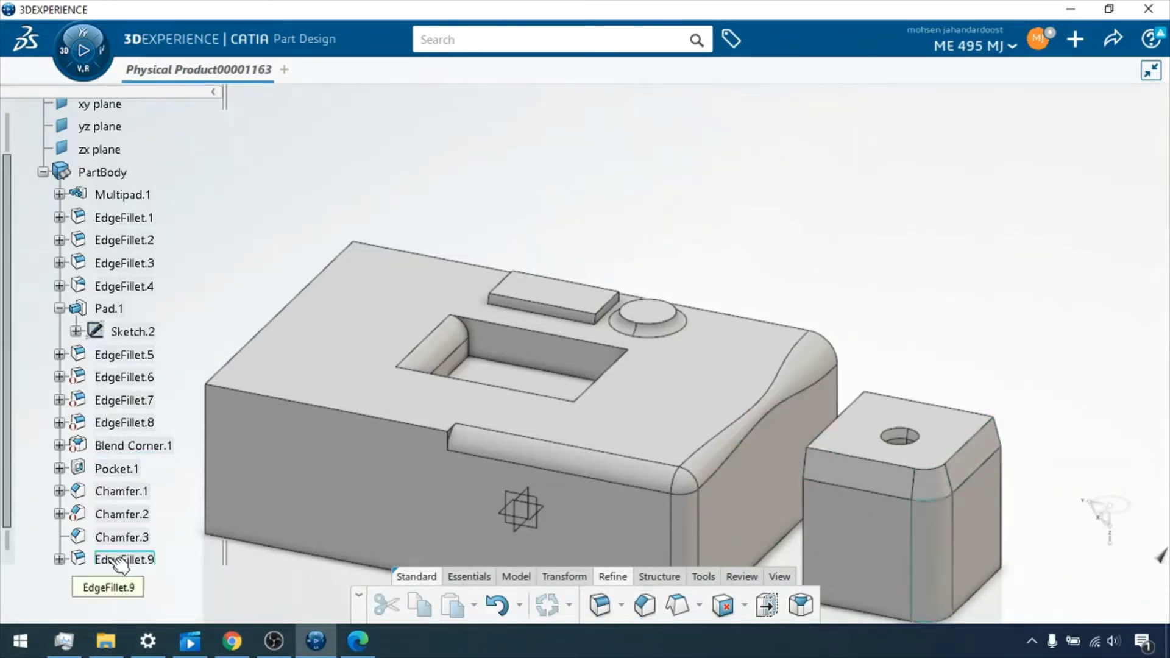
# Step: Edit Chamfer.4 on the small block to use Minimal propagation, preview it and apply the change
pyautogui.scroll(-1, 97, 518)
pyautogui.scroll(-5, 100, 457)
pyautogui.scroll(3, 114, 420)
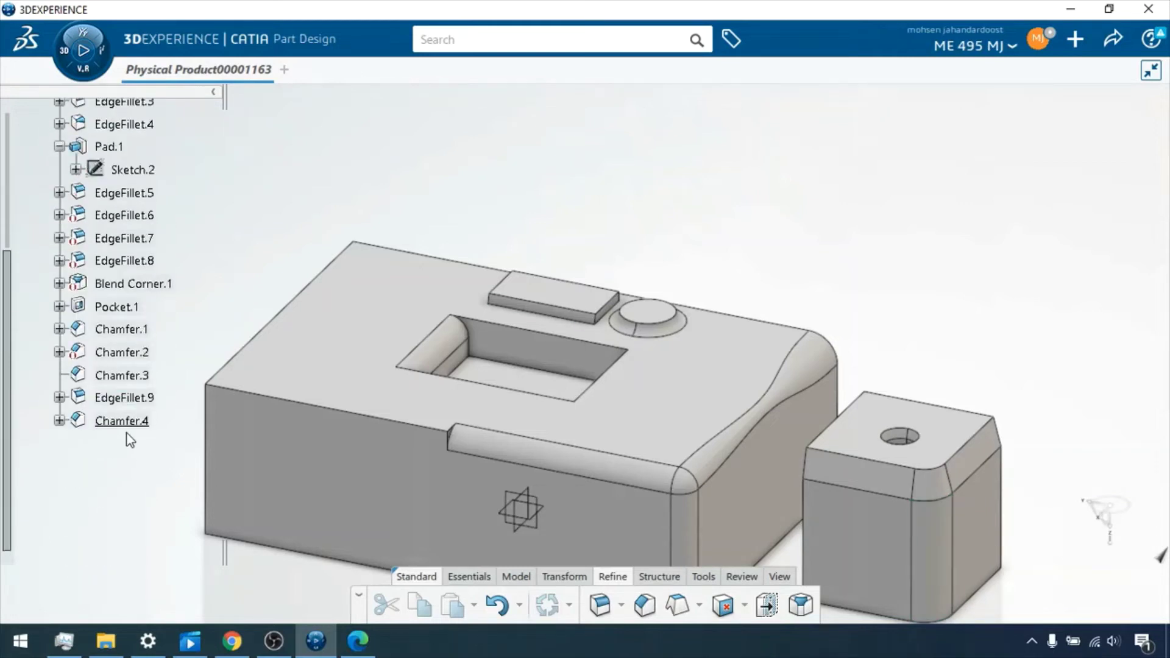
pyautogui.rightClick(128, 431)
pyautogui.moveTo(278, 610)
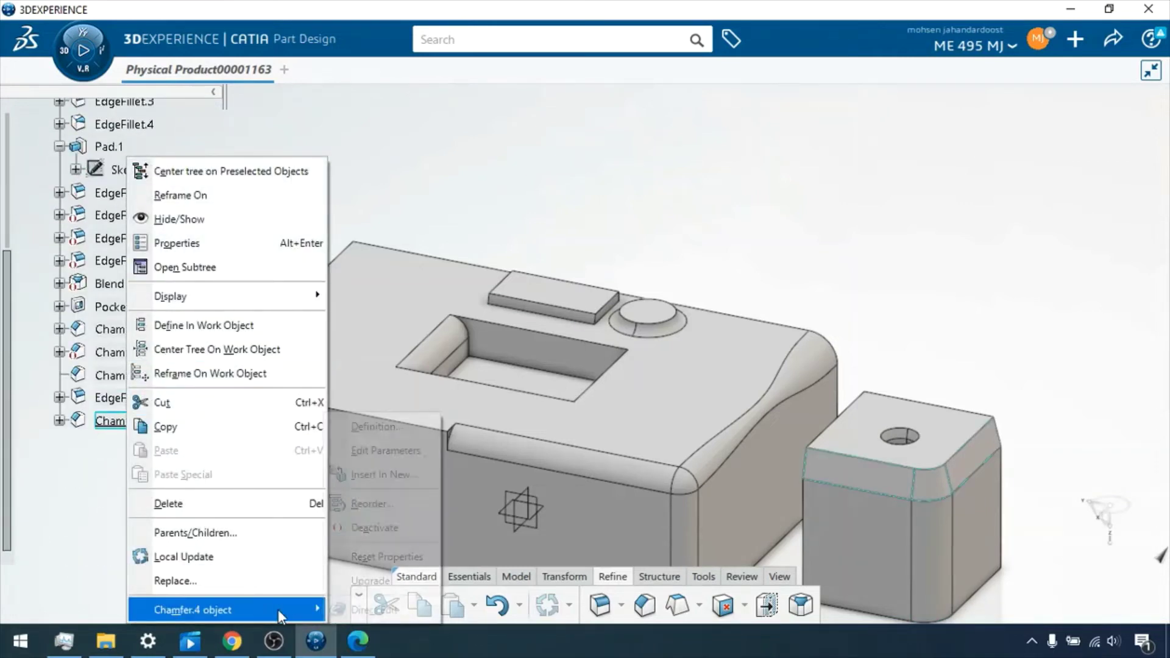
pyautogui.click(372, 427)
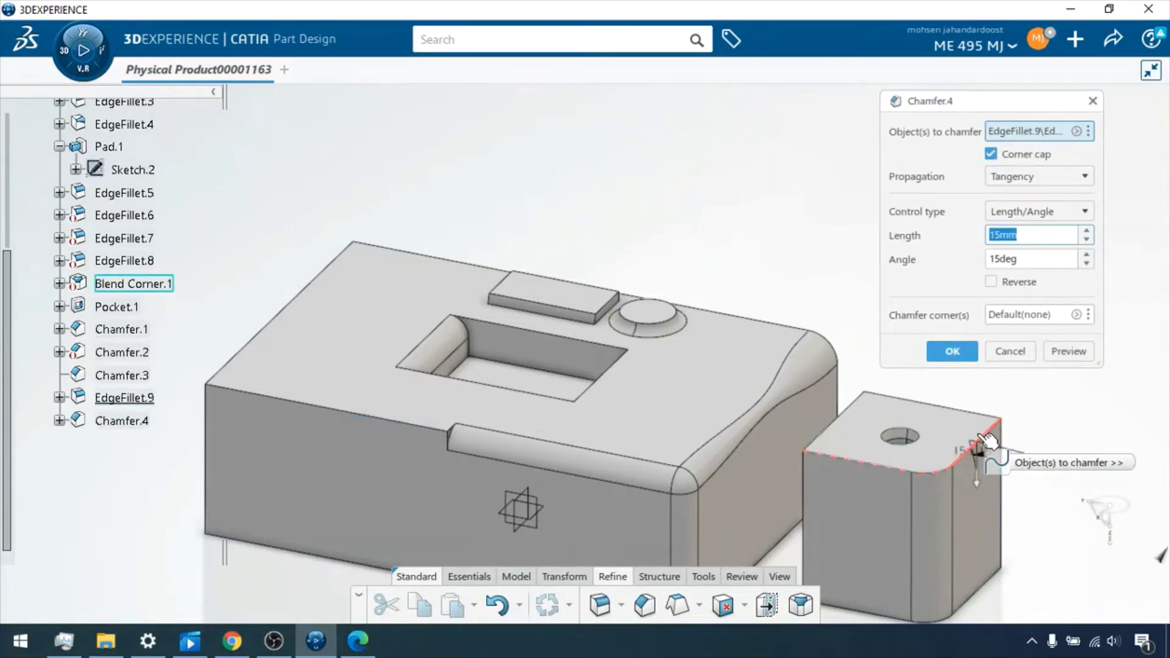
pyautogui.click(1027, 176)
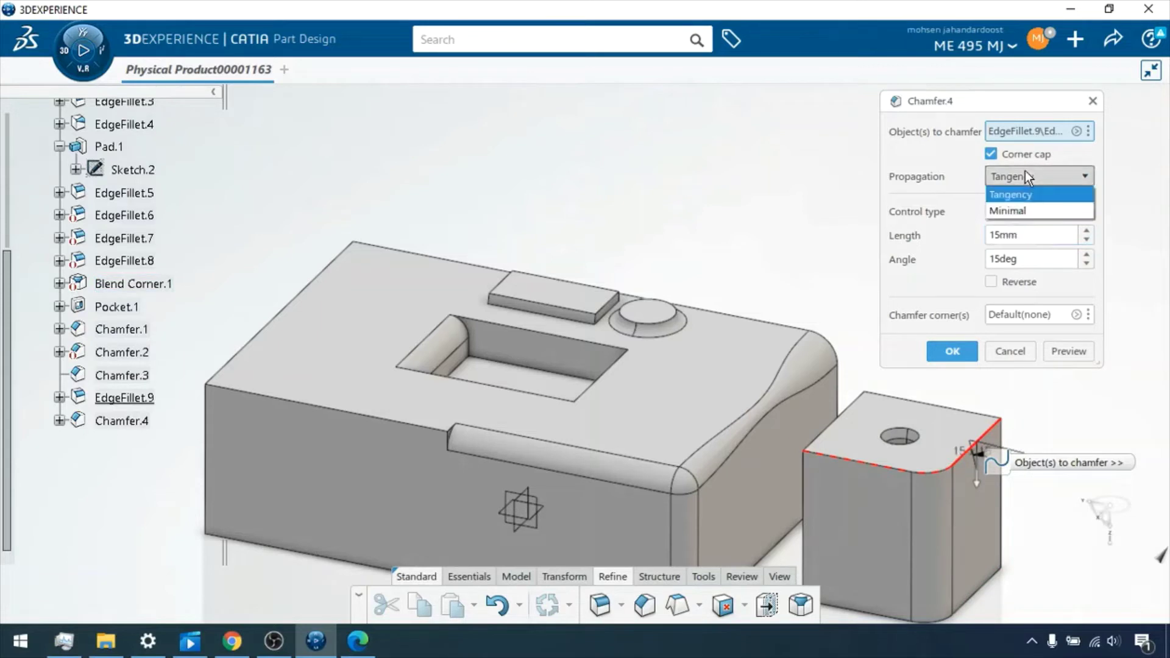
pyautogui.click(1022, 211)
pyautogui.click(1061, 353)
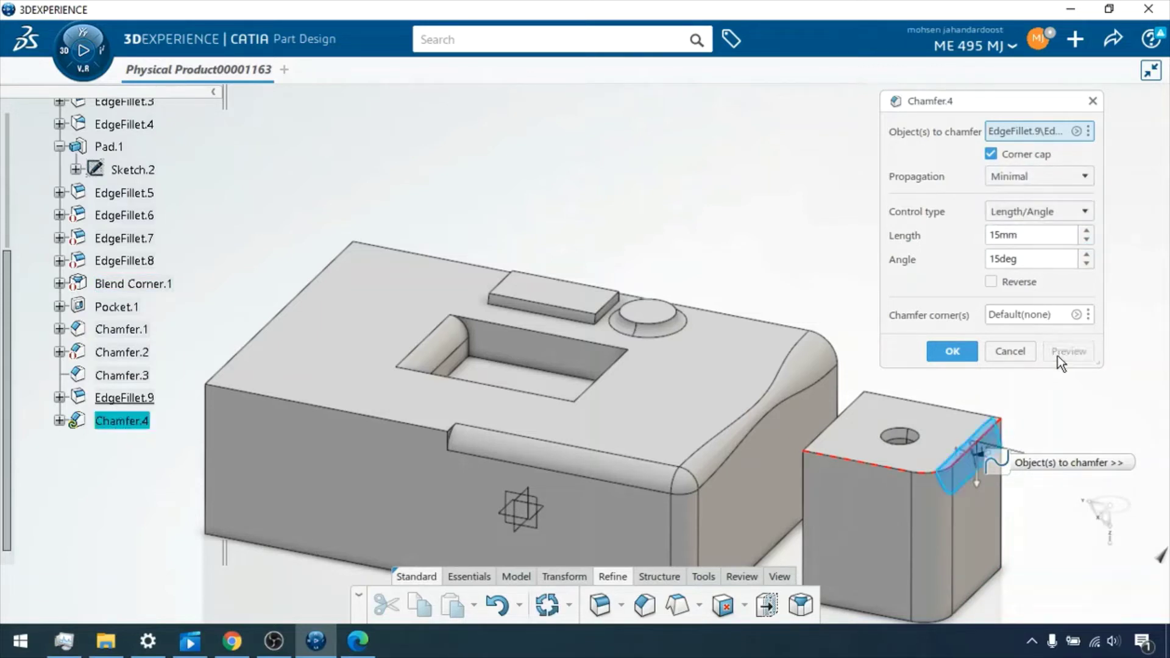
pyautogui.click(942, 357)
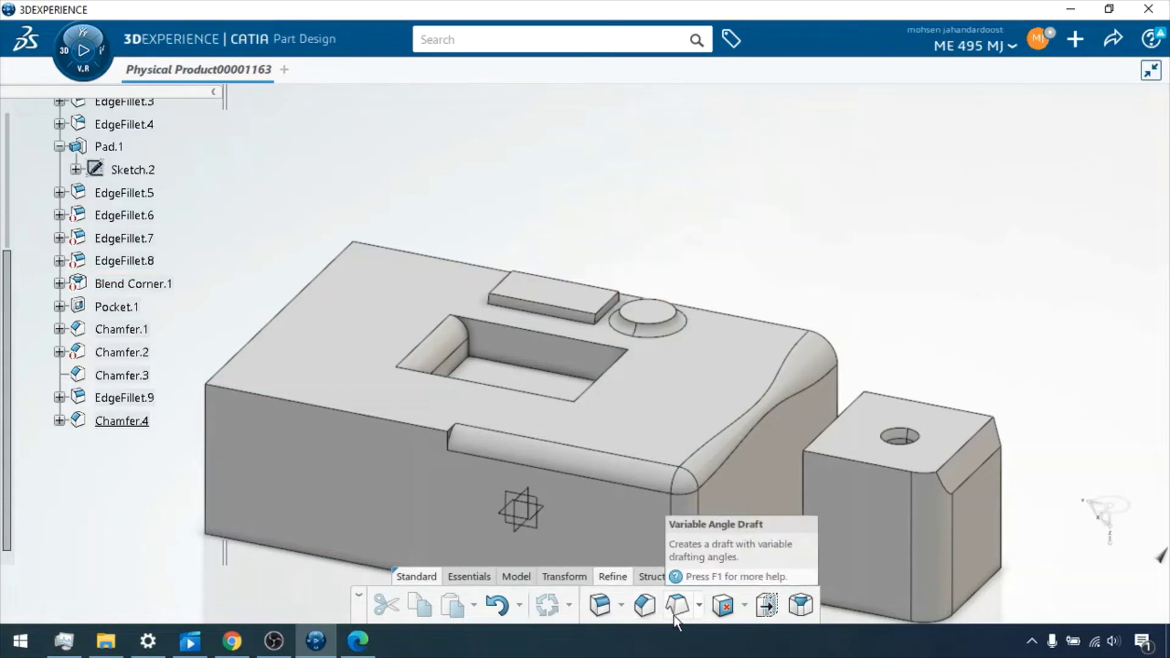
# Step: Start a Draft on the small block's front side face with an angle of 15 deg
pyautogui.click(699, 606)
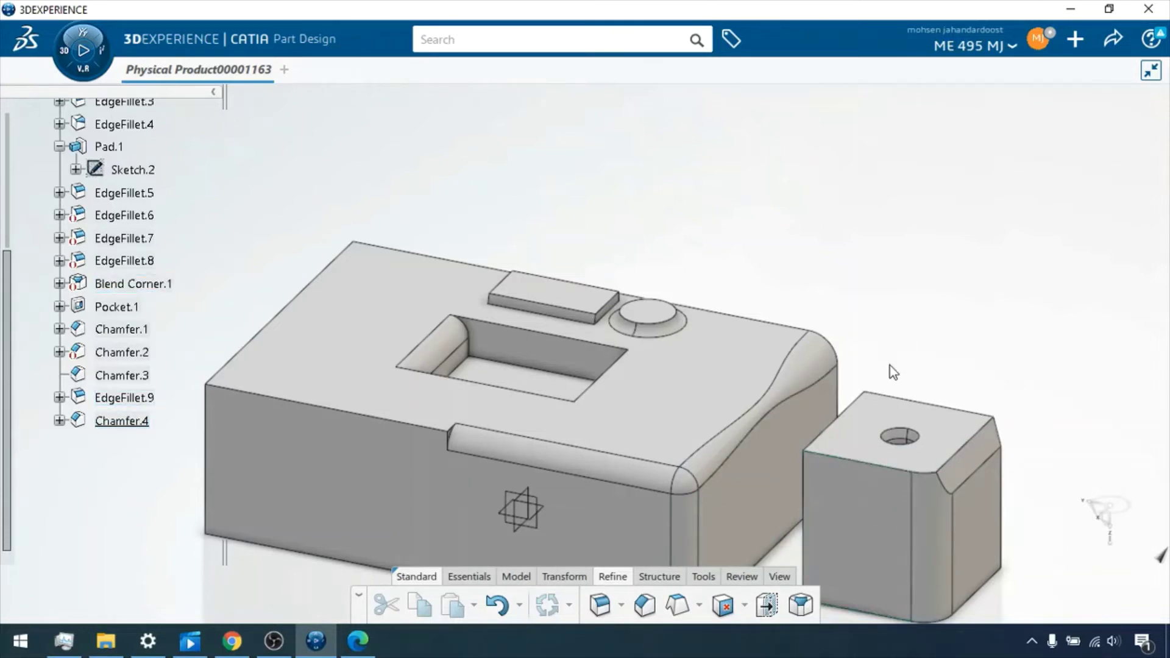
pyautogui.scroll(2, 882, 329)
pyautogui.scroll(-4, 902, 373)
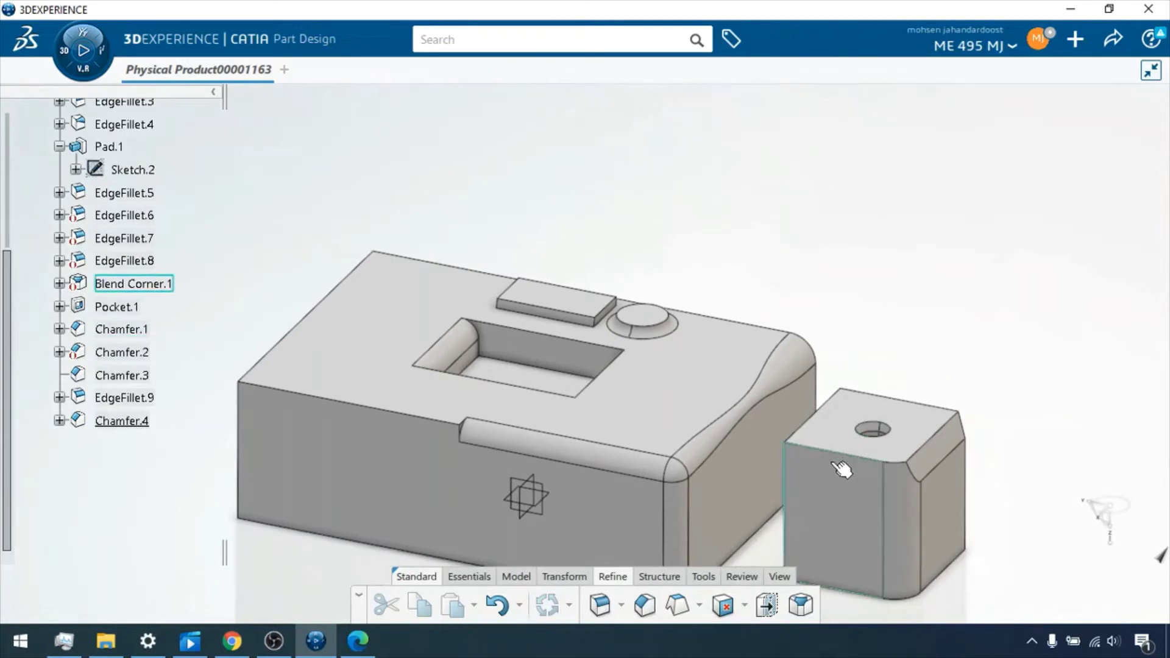
pyautogui.scroll(-2, 843, 470)
pyautogui.scroll(2, 817, 419)
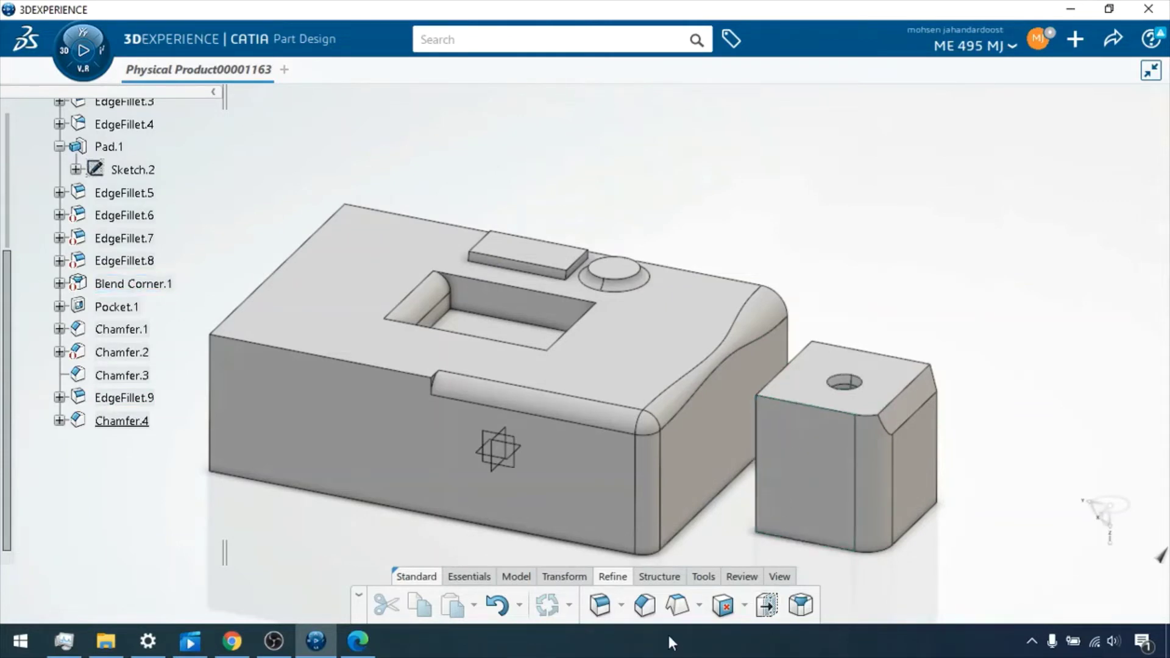
pyautogui.click(701, 607)
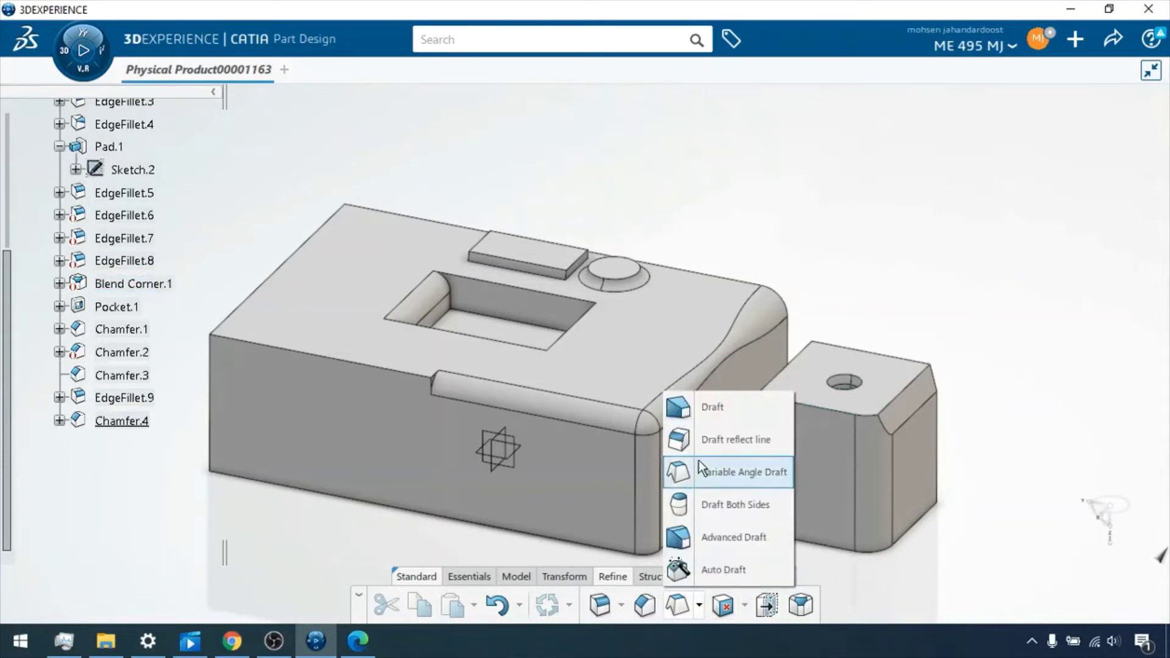
pyautogui.click(705, 411)
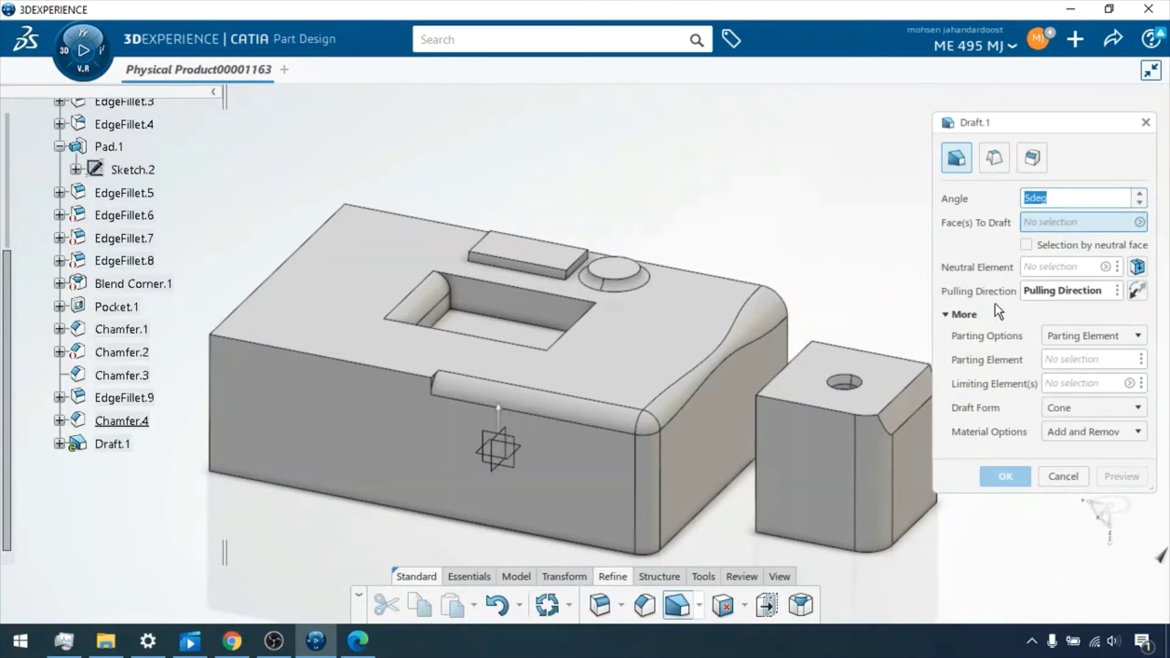
pyautogui.click(806, 479)
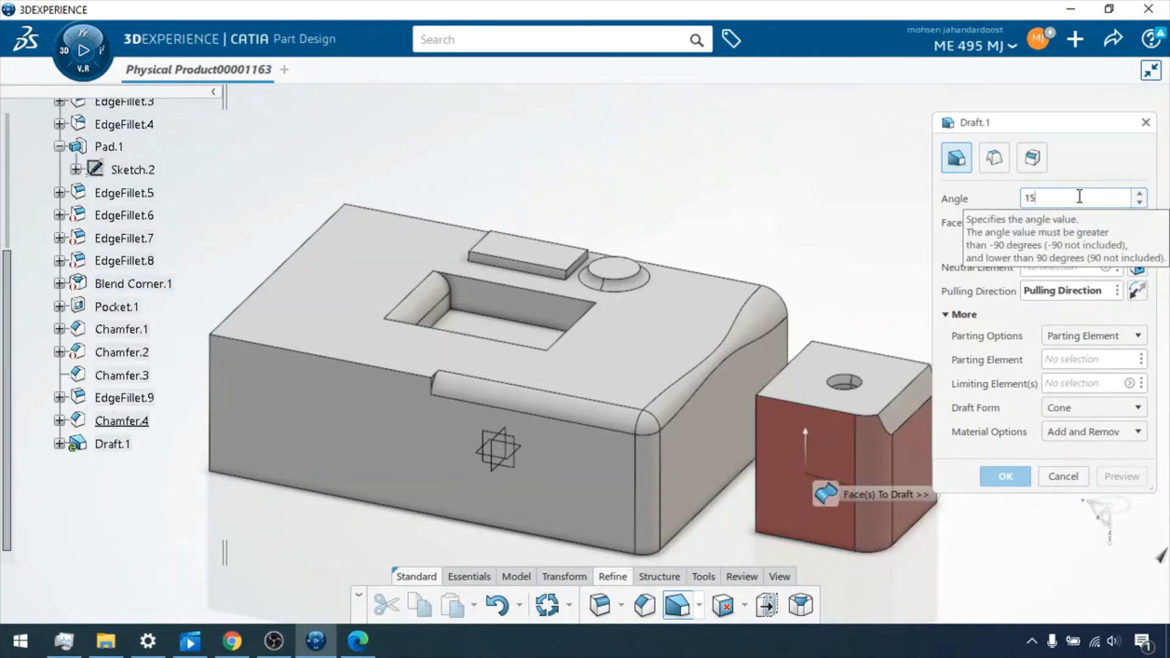
pyautogui.press('Return')
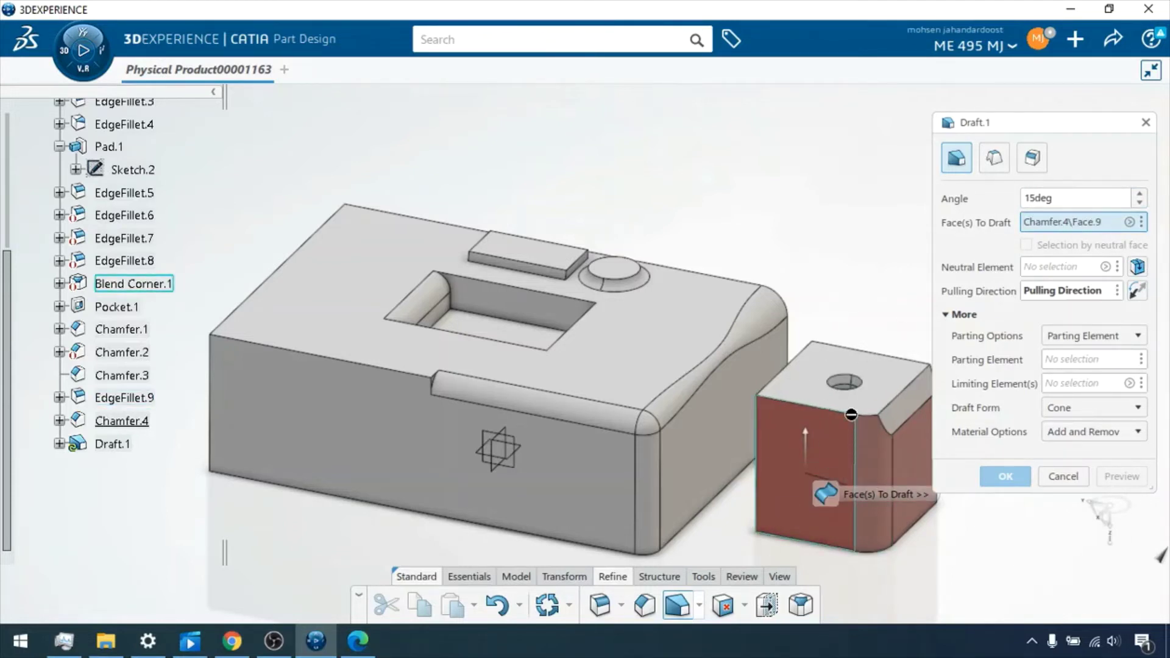
# Step: Select the small block's top face as the draft's neutral element, preview the result and create the draft
pyautogui.click(1046, 276)
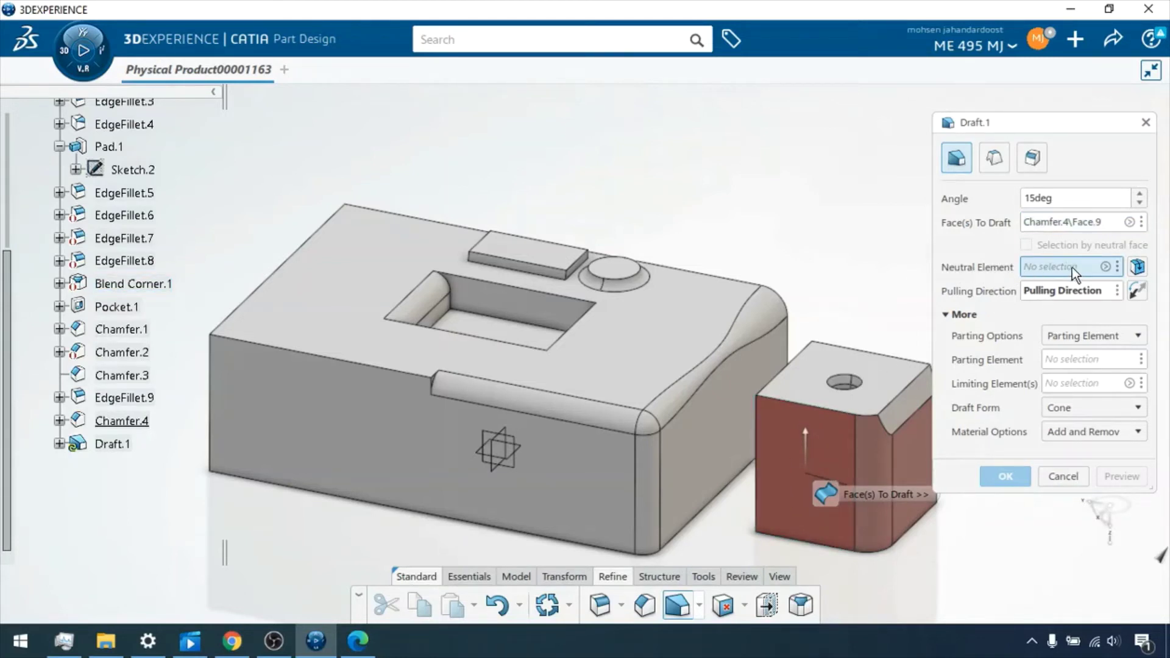
pyautogui.click(809, 397)
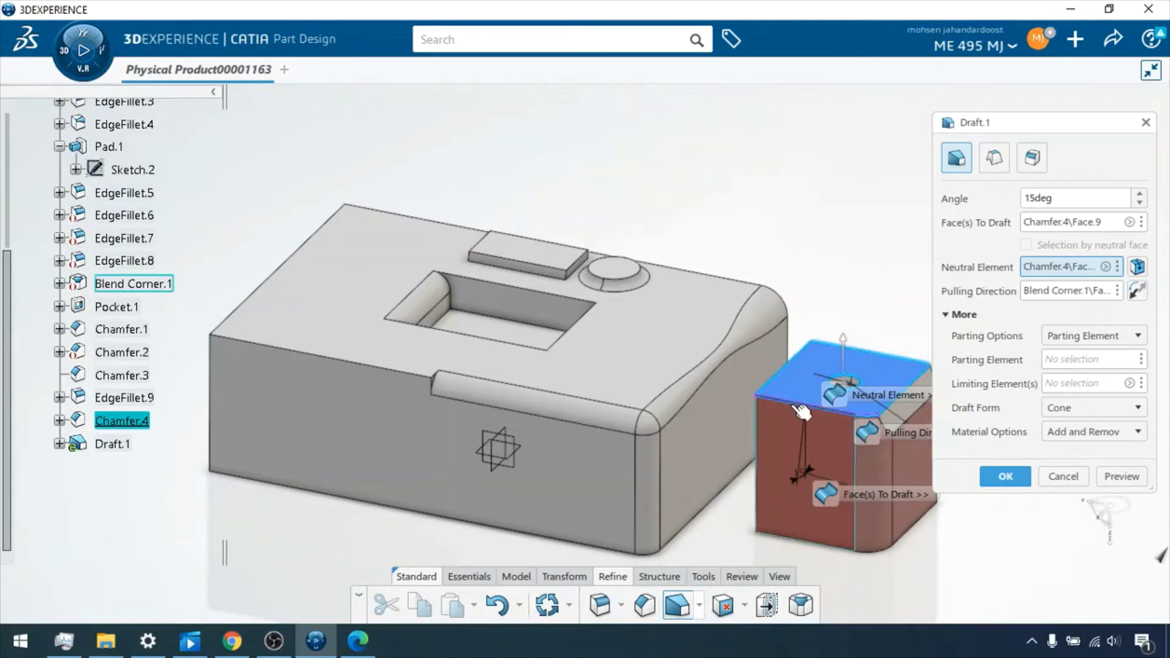
pyautogui.click(1121, 478)
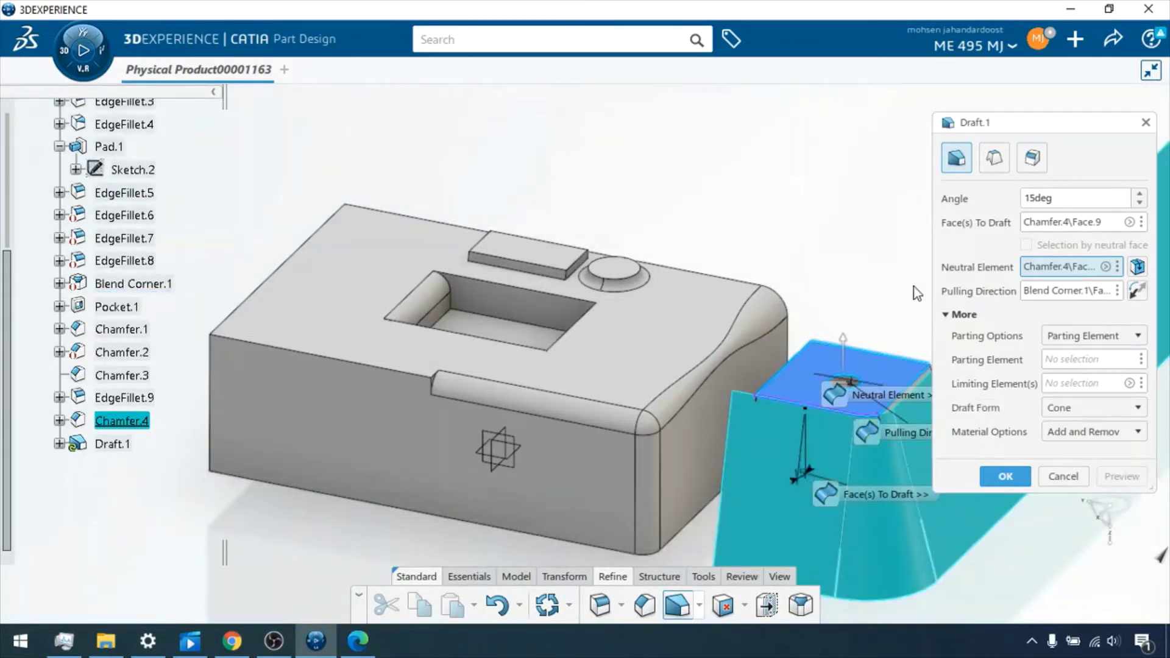
pyautogui.moveTo(826, 297); pyautogui.dragTo(705, 256, button='middle')
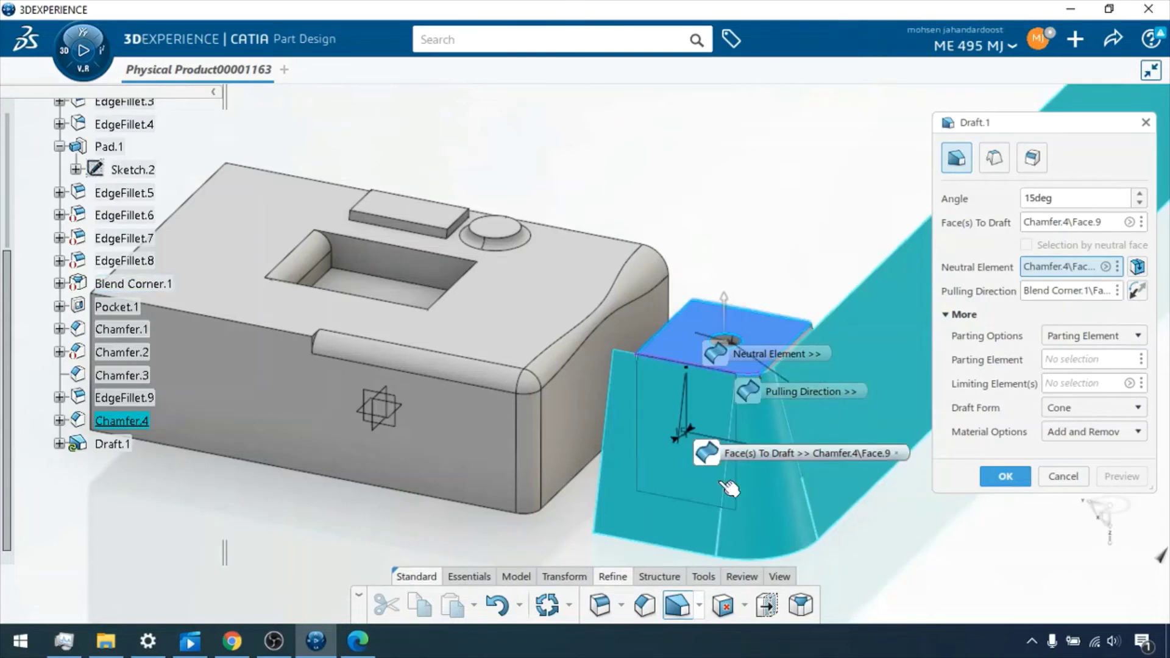
pyautogui.click(1006, 476)
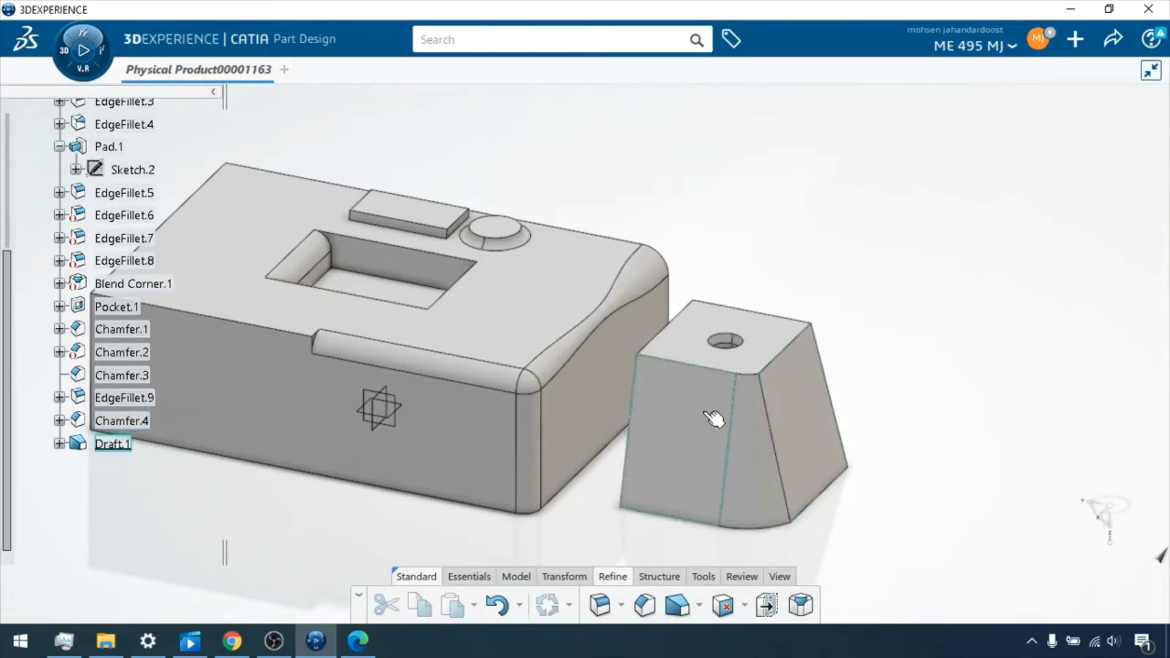
# Step: Edit Draft.1 to flip its pulling direction downward, preview it, apply the change and clear the selection
pyautogui.rightClick(114, 445)
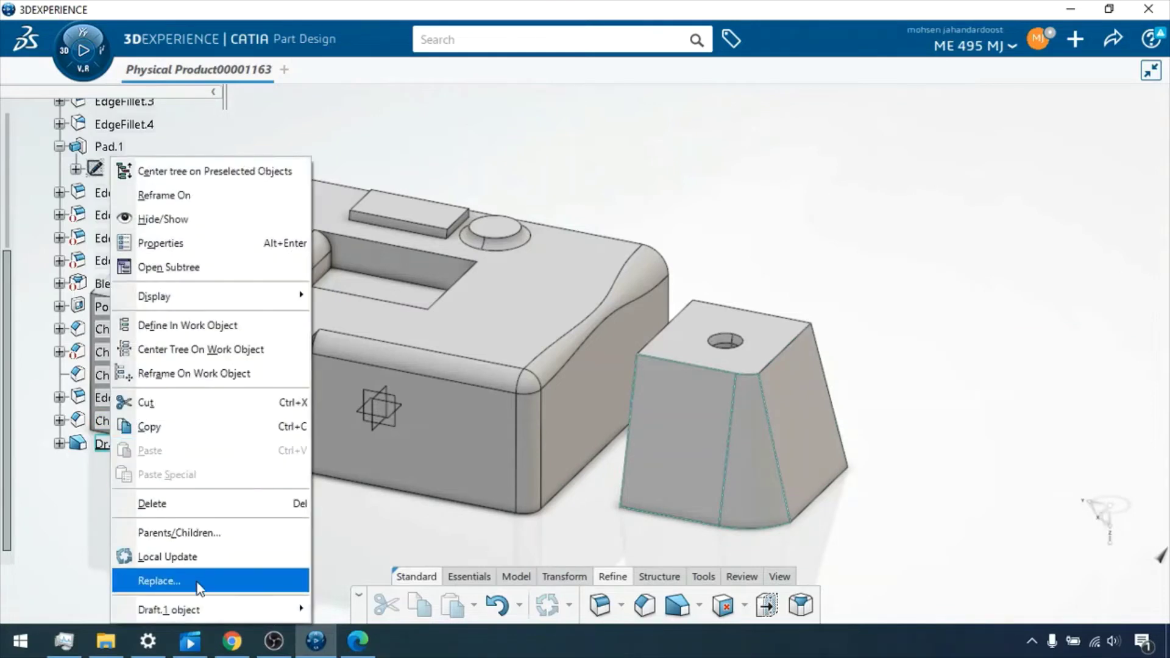
pyautogui.moveTo(231, 606)
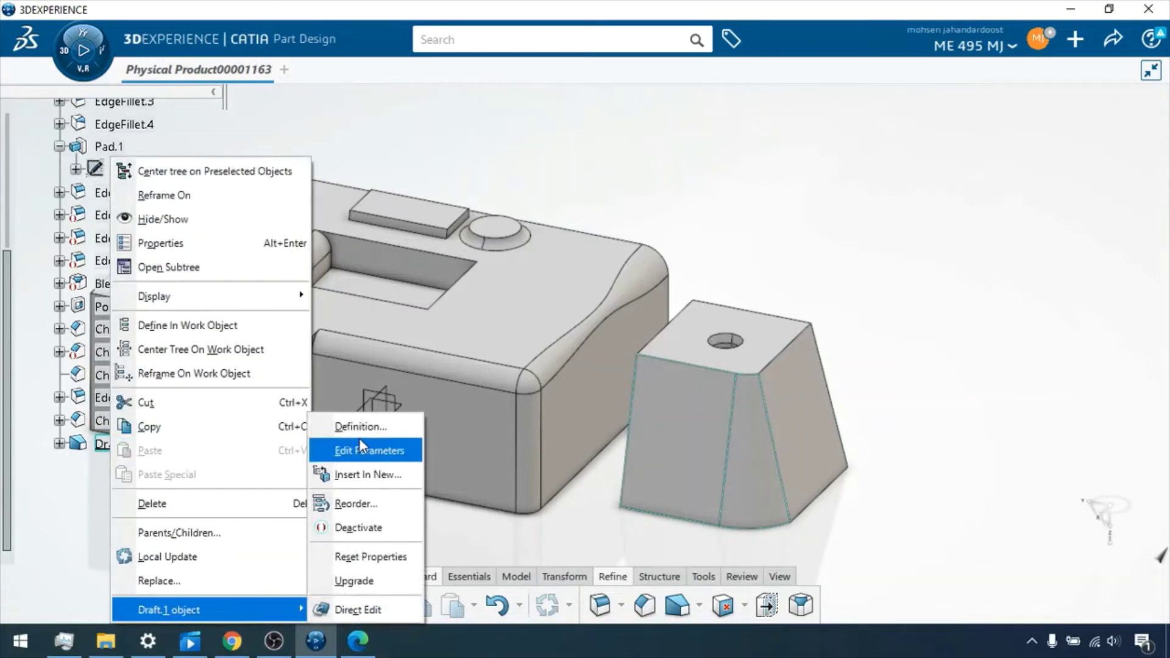
pyautogui.click(375, 428)
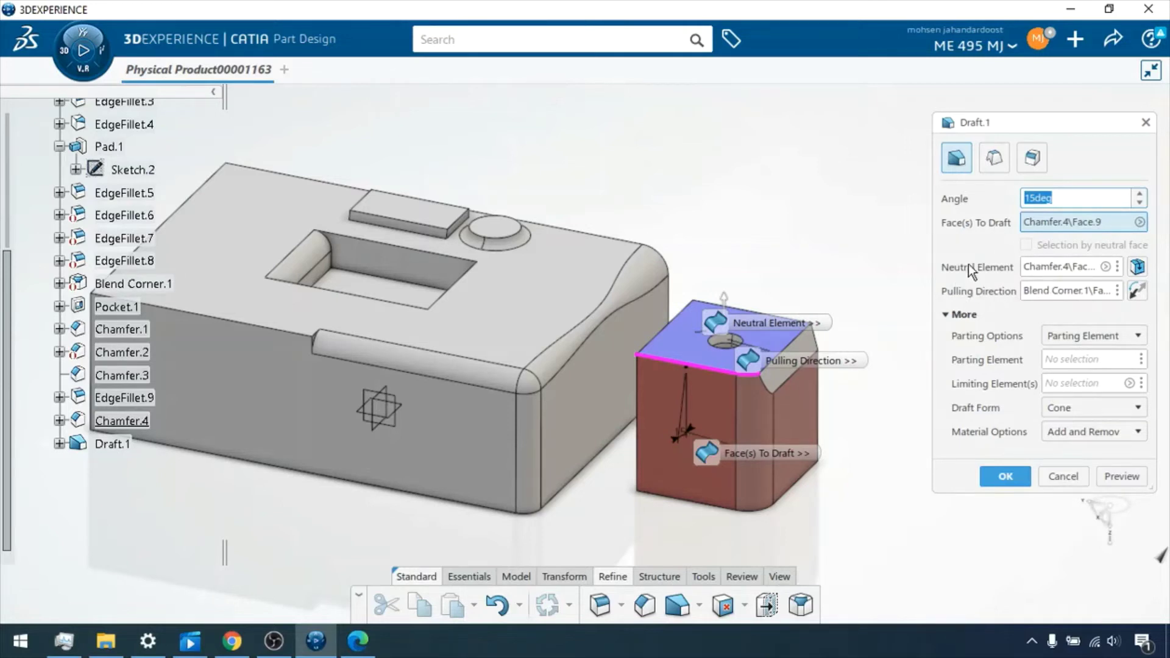
pyautogui.click(1137, 297)
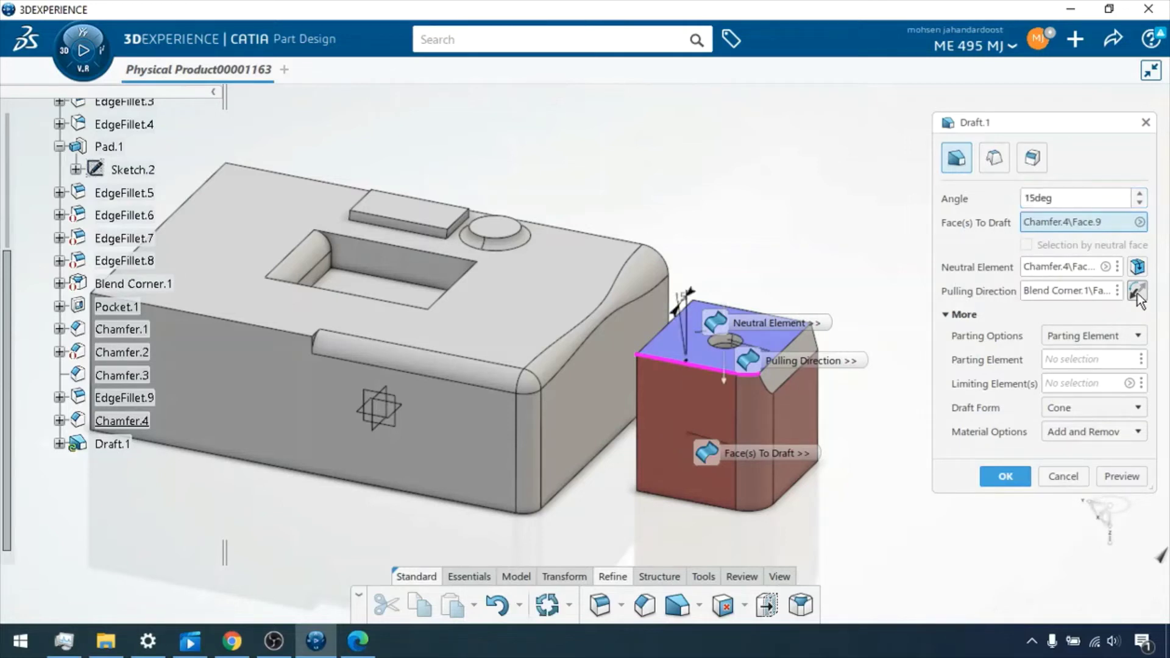
pyautogui.click(1140, 478)
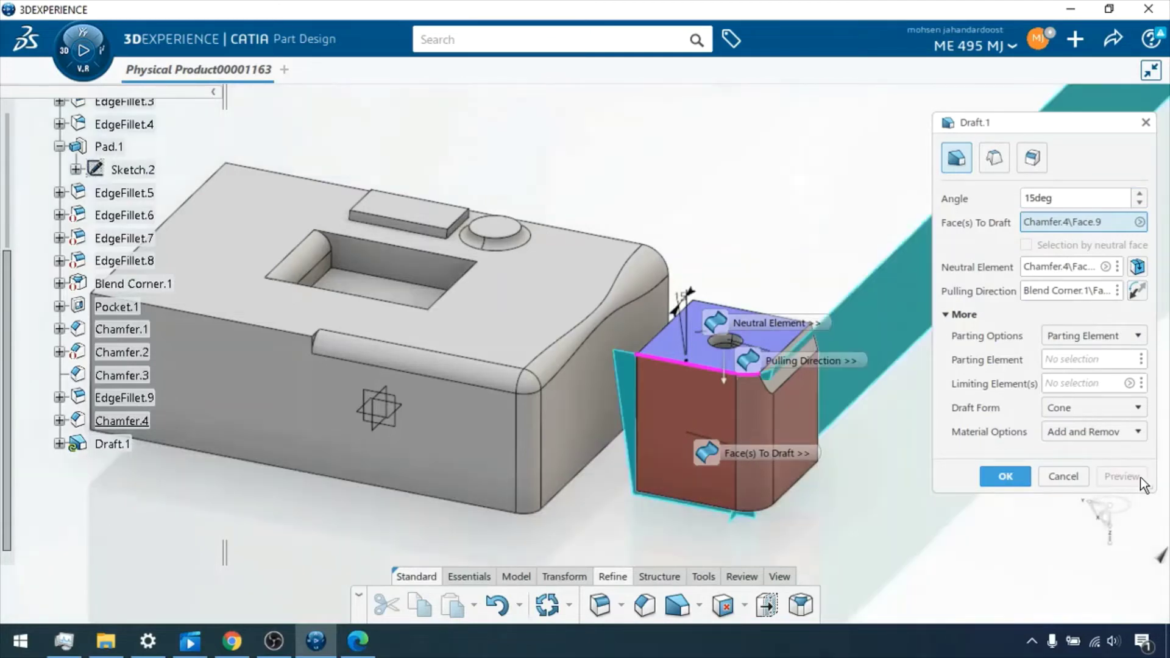
pyautogui.click(1006, 477)
pyautogui.click(1122, 590)
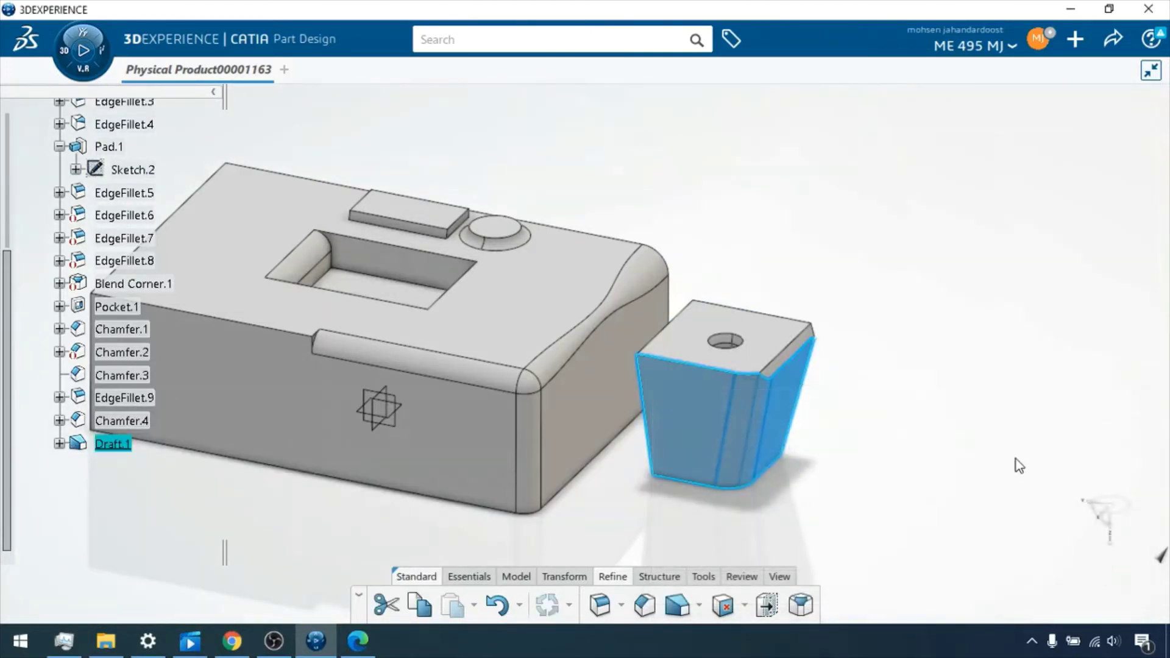
pyautogui.click(943, 389)
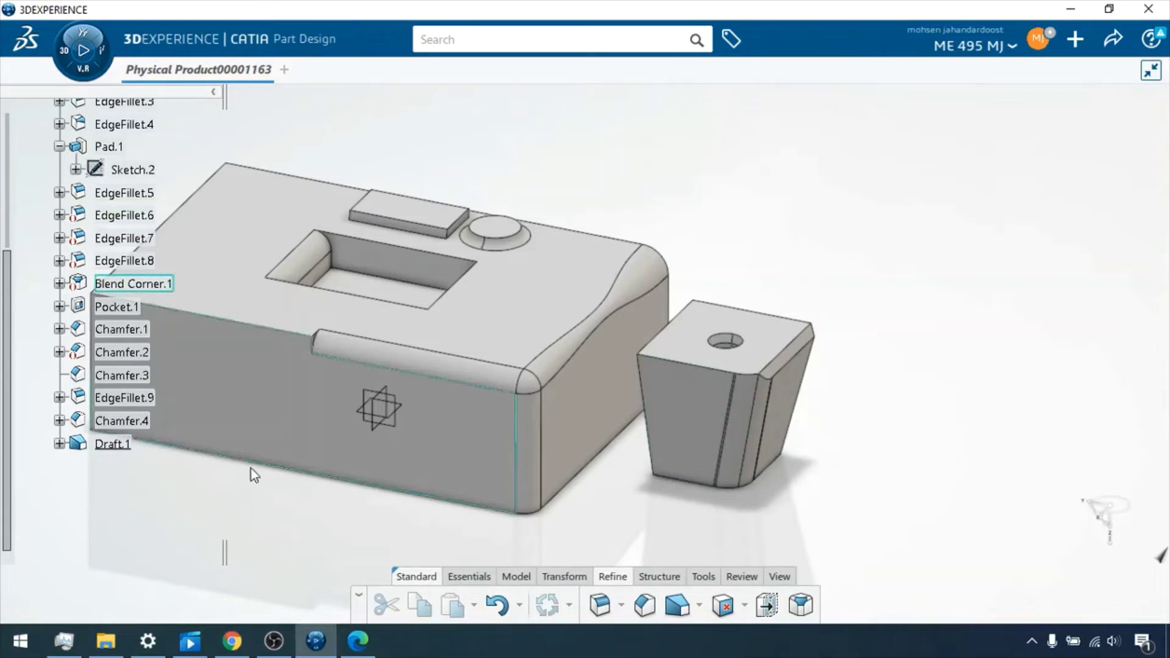
# Step: Reopen Draft.1's definition, flip the pulling direction back upward and preview the draft
pyautogui.rightClick(115, 451)
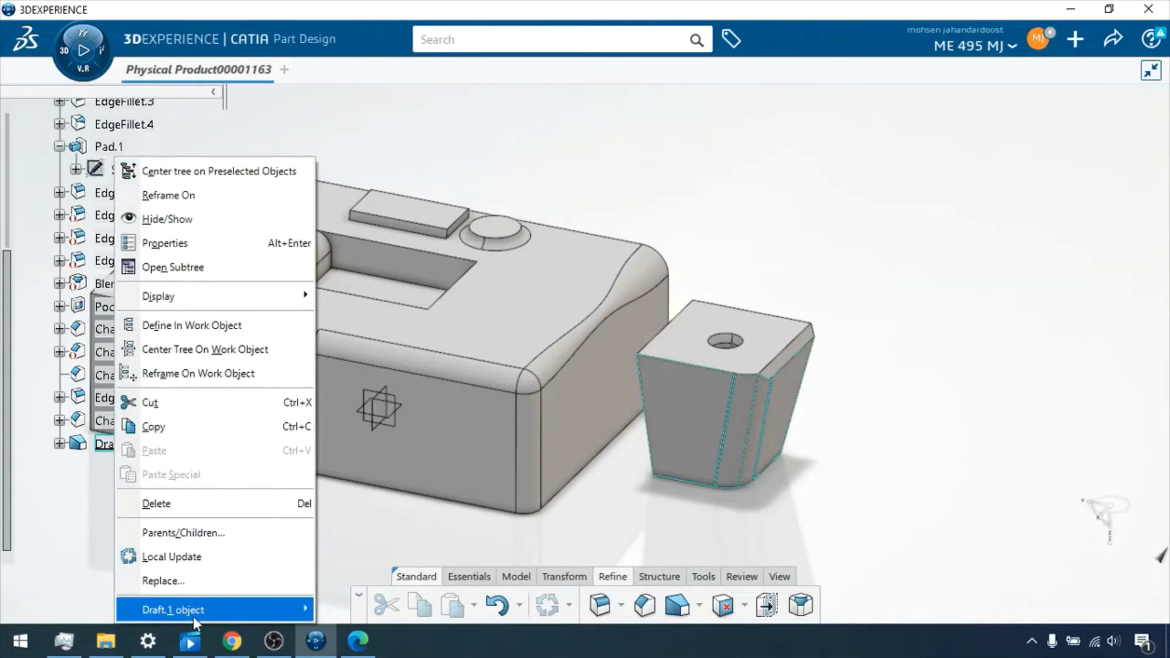
pyautogui.moveTo(192, 613)
pyautogui.click(364, 428)
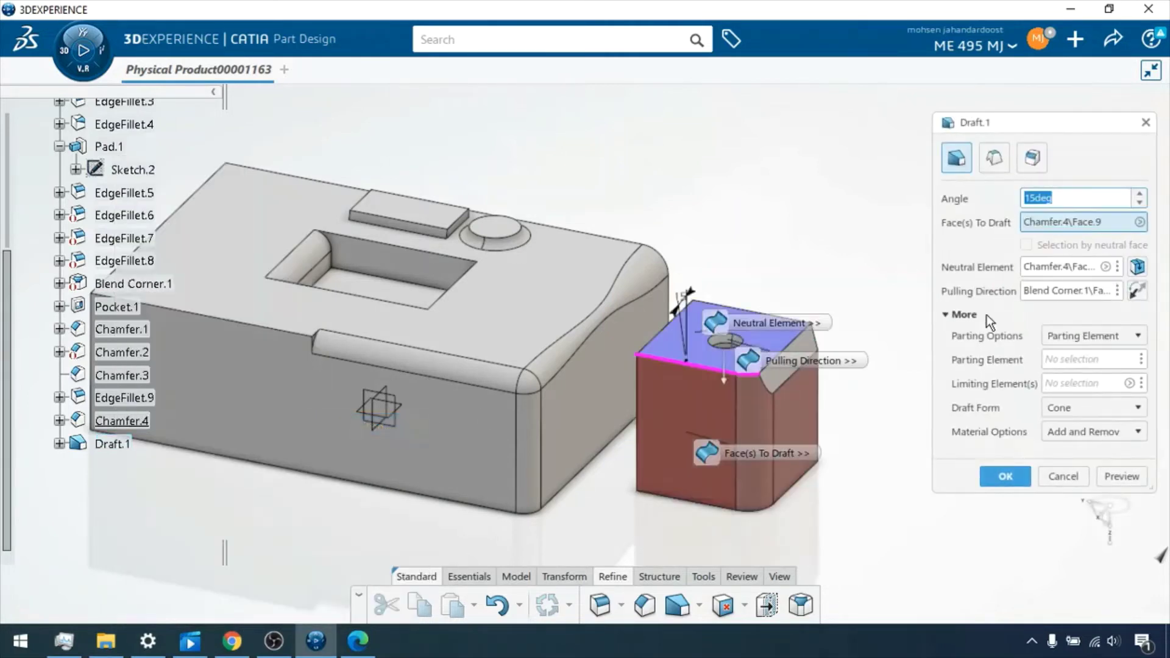
pyautogui.click(1136, 291)
pyautogui.click(1122, 476)
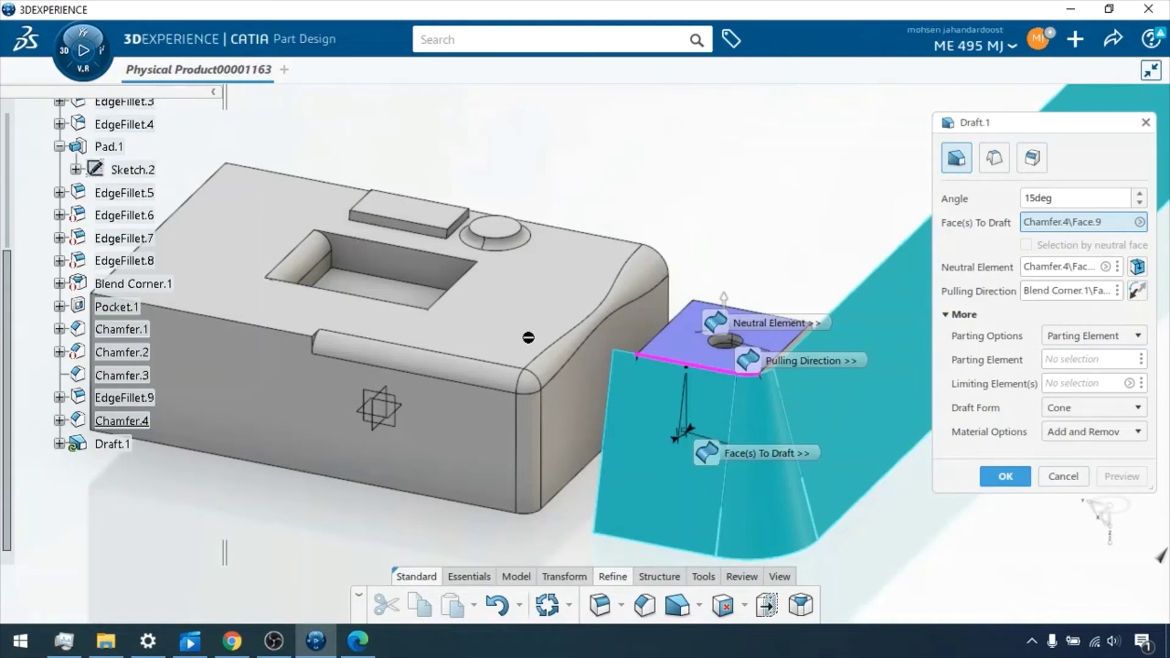
# Step: Try to limit Draft.1 with the yz plane as limiting element, preview and apply it, and close the update diagnosis
pyautogui.click(1078, 382)
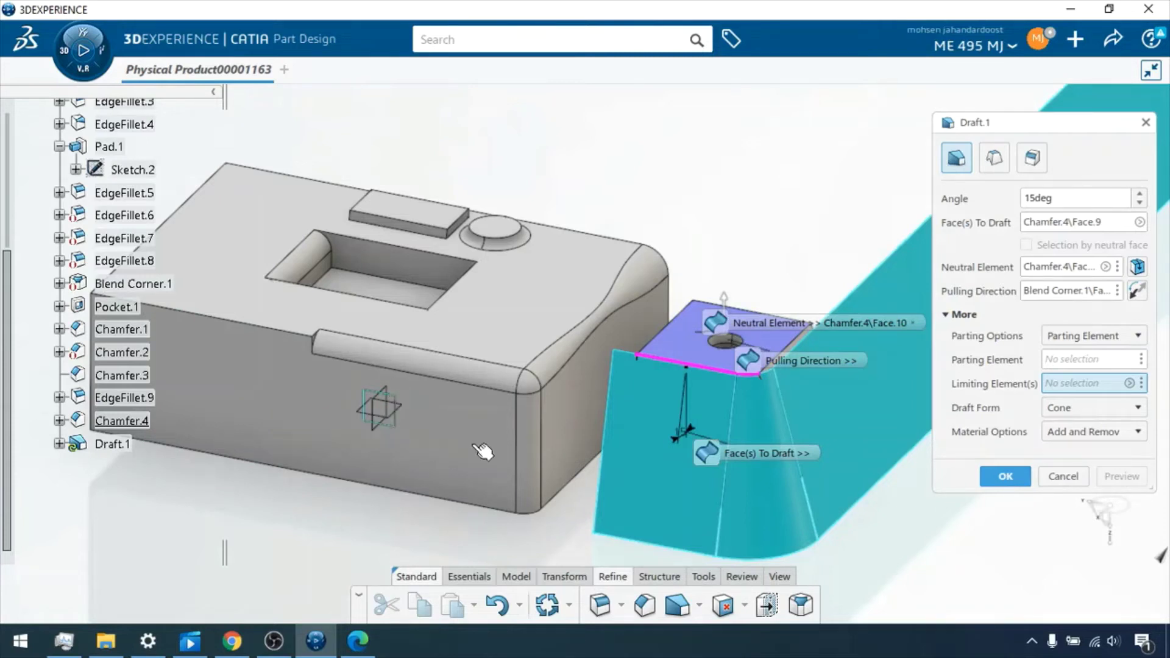
pyautogui.click(1143, 383)
pyautogui.moveTo(1102, 400)
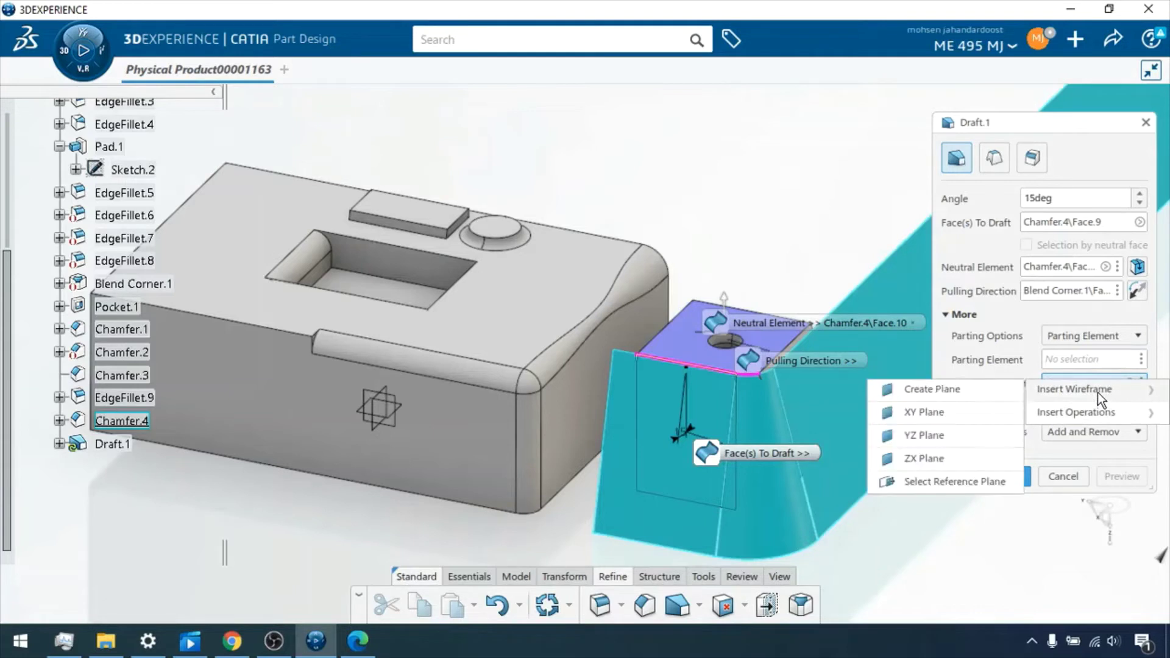
pyautogui.click(920, 437)
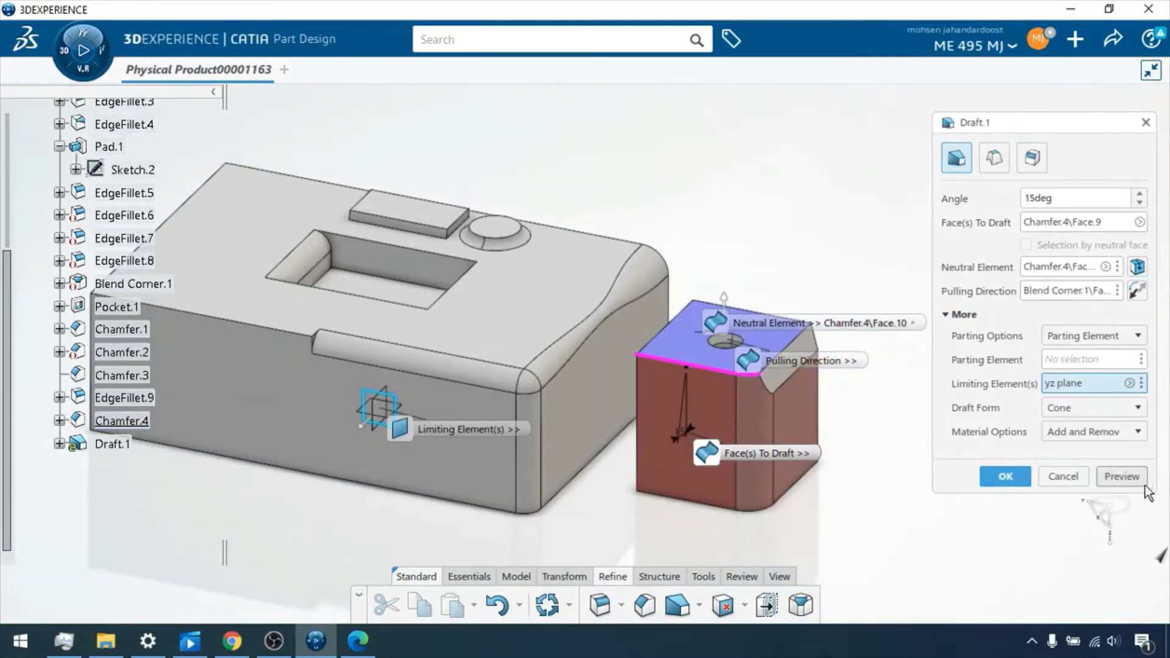
pyautogui.click(1122, 478)
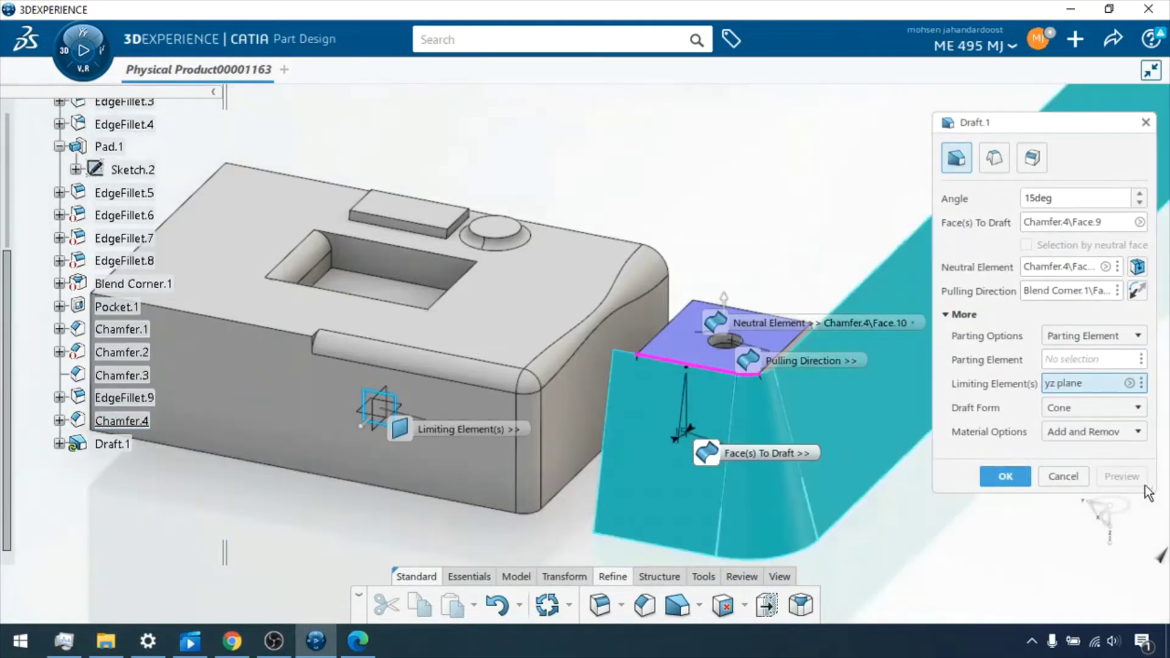
pyautogui.click(1006, 477)
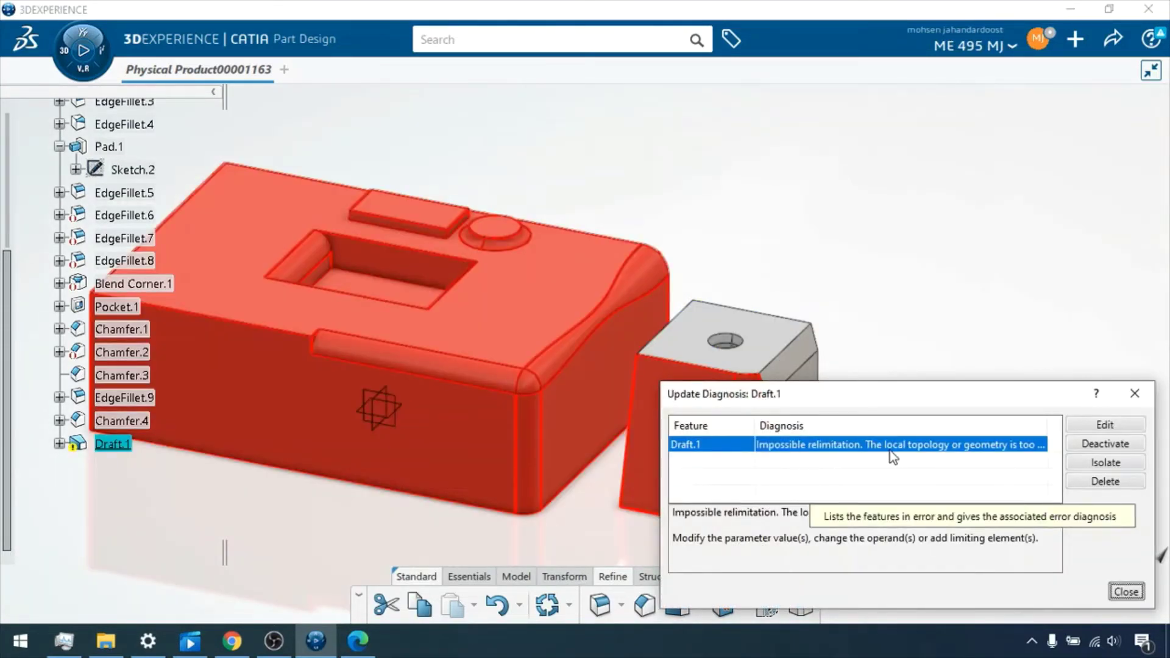
pyautogui.click(1125, 590)
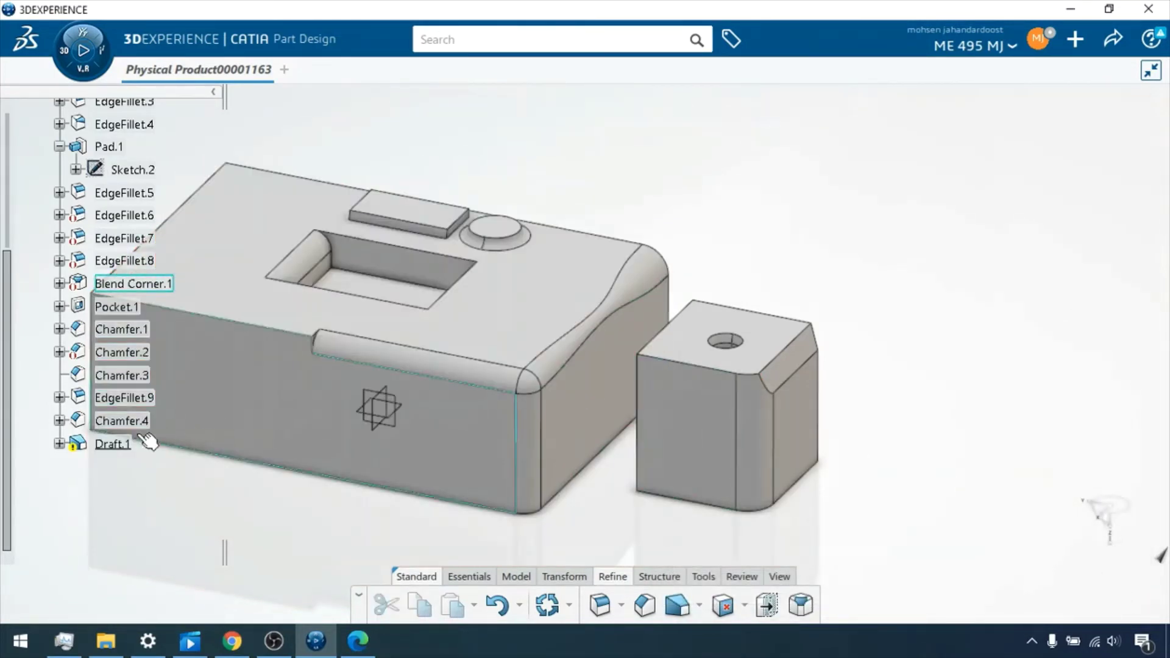
# Step: Reopen Draft.1's definition and remove the yz plane from its limiting elements
pyautogui.rightClick(119, 448)
pyautogui.moveTo(225, 612)
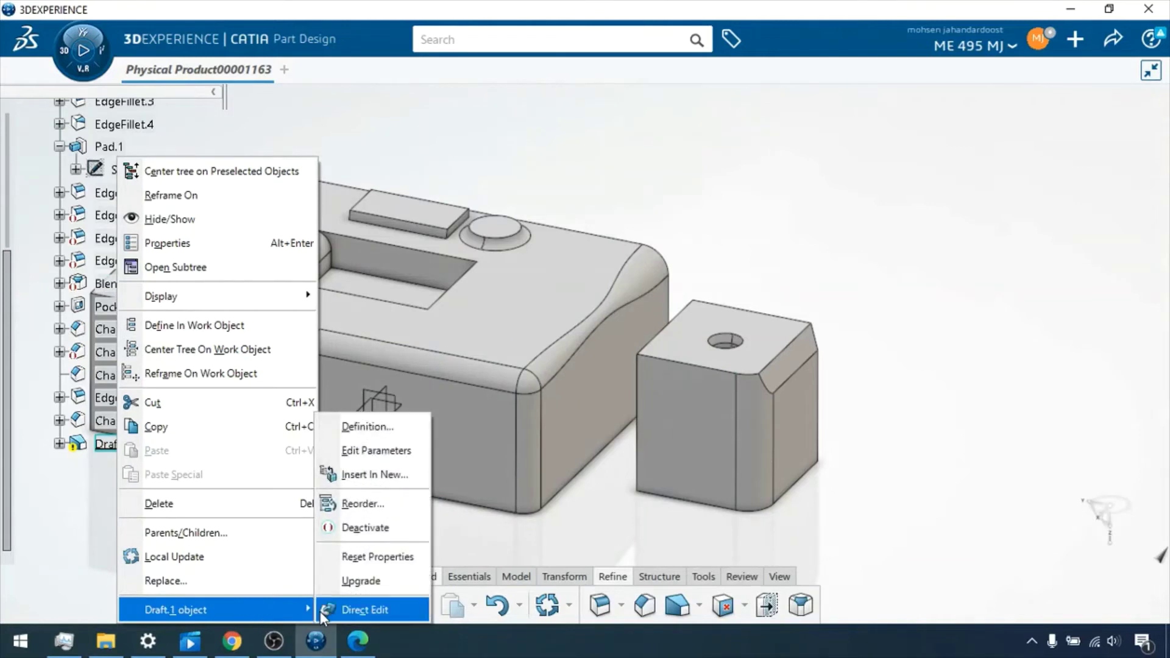
pyautogui.click(342, 428)
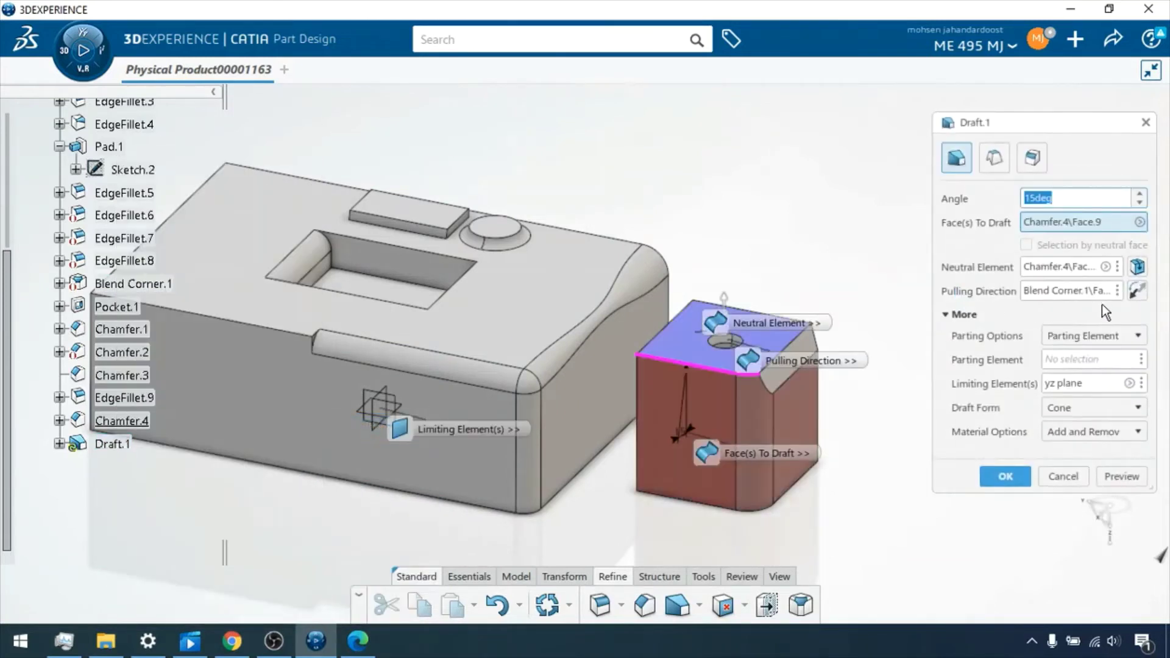
pyautogui.click(1130, 382)
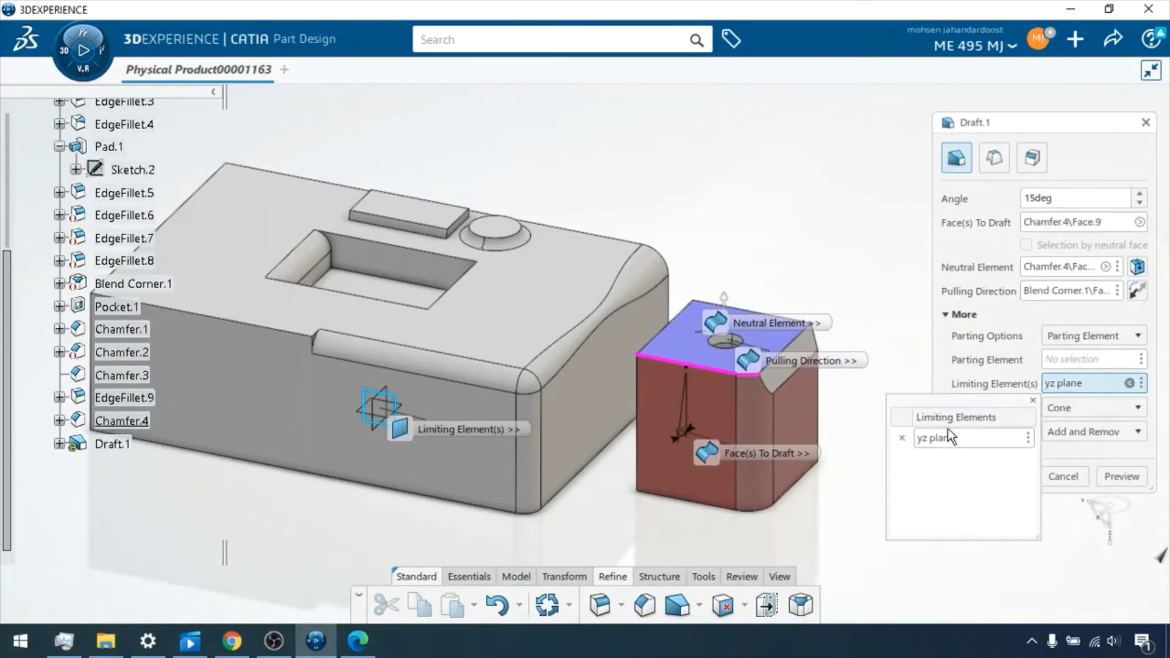
pyautogui.click(903, 438)
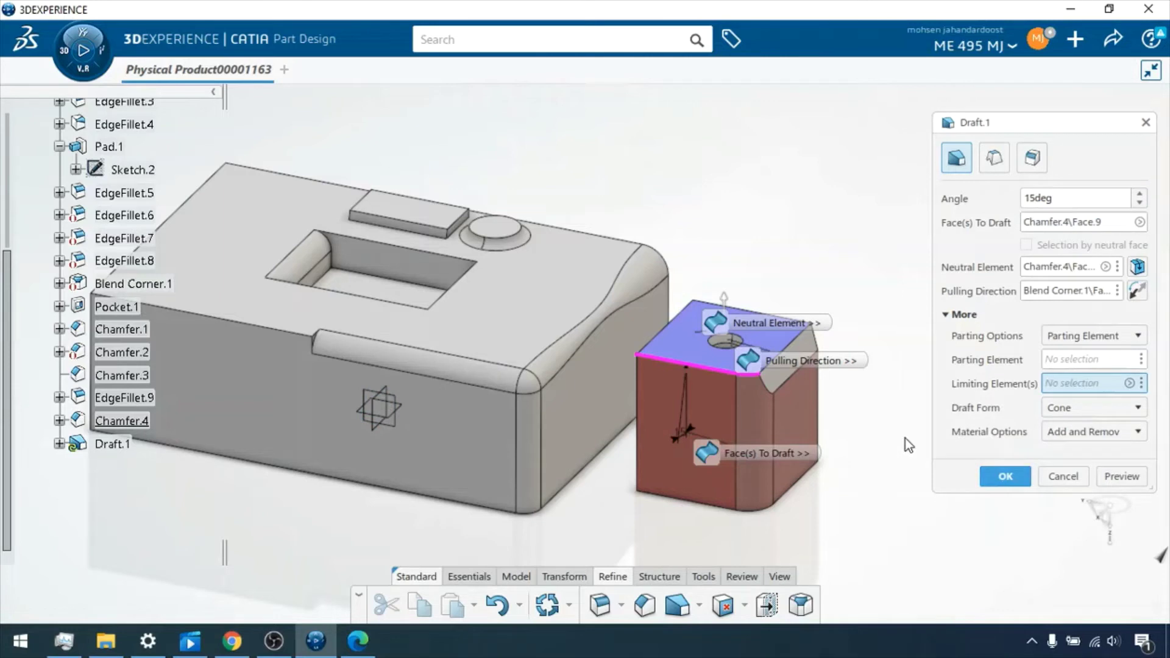
pyautogui.click(1141, 383)
pyautogui.moveTo(1103, 416)
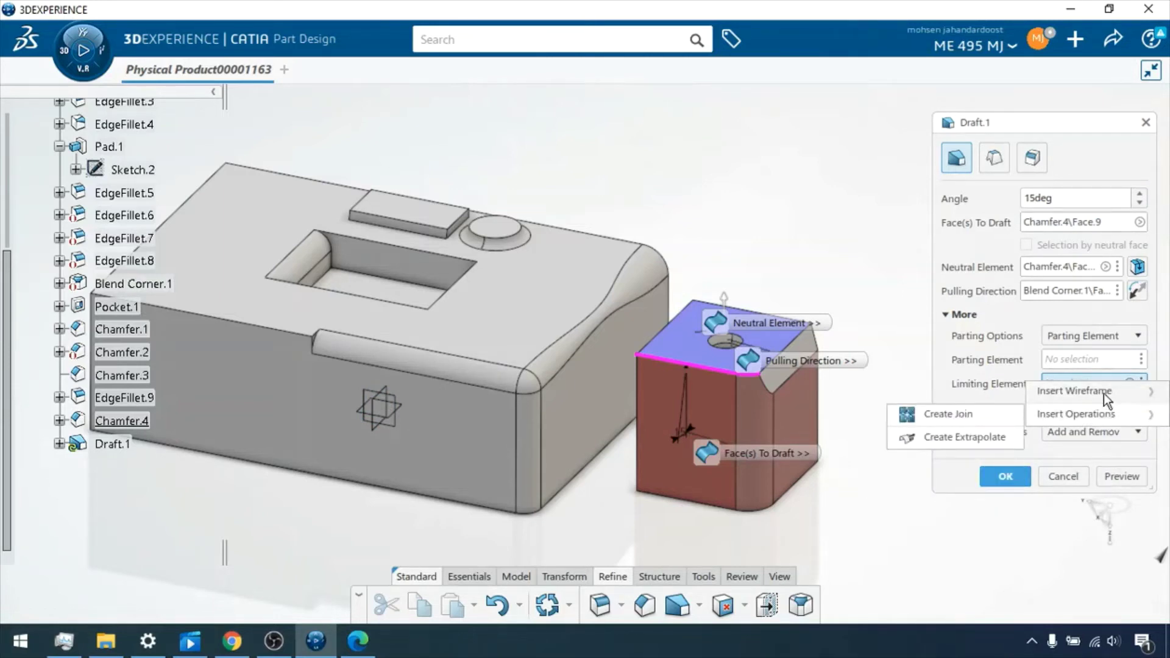
pyautogui.moveTo(1104, 393)
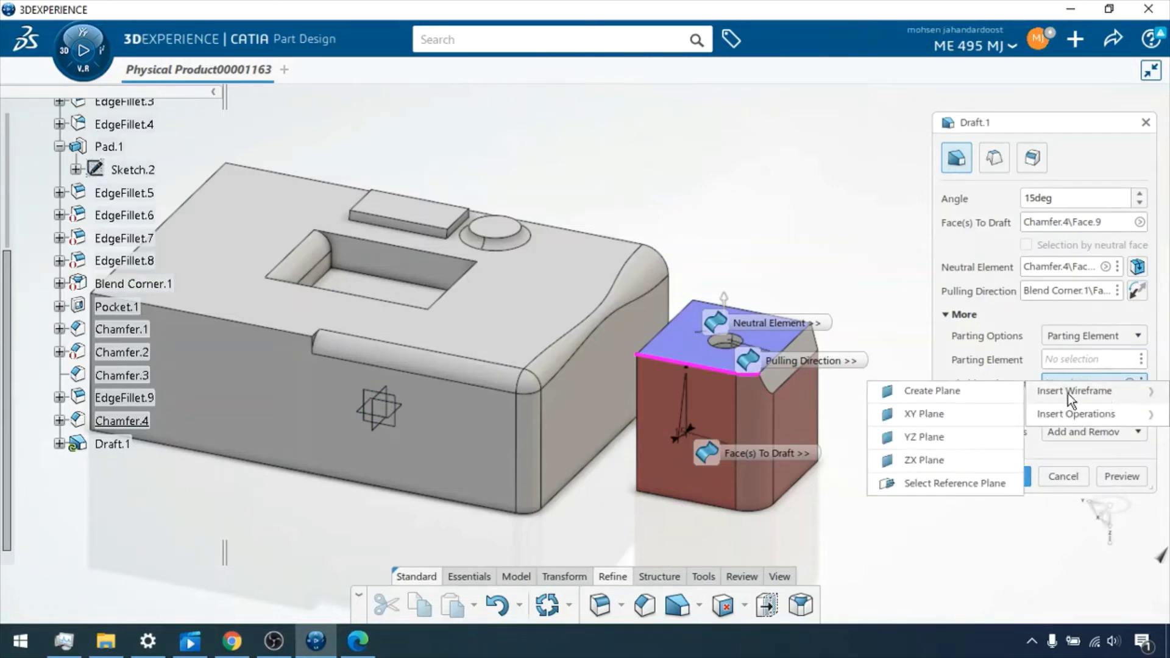
pyautogui.click(945, 393)
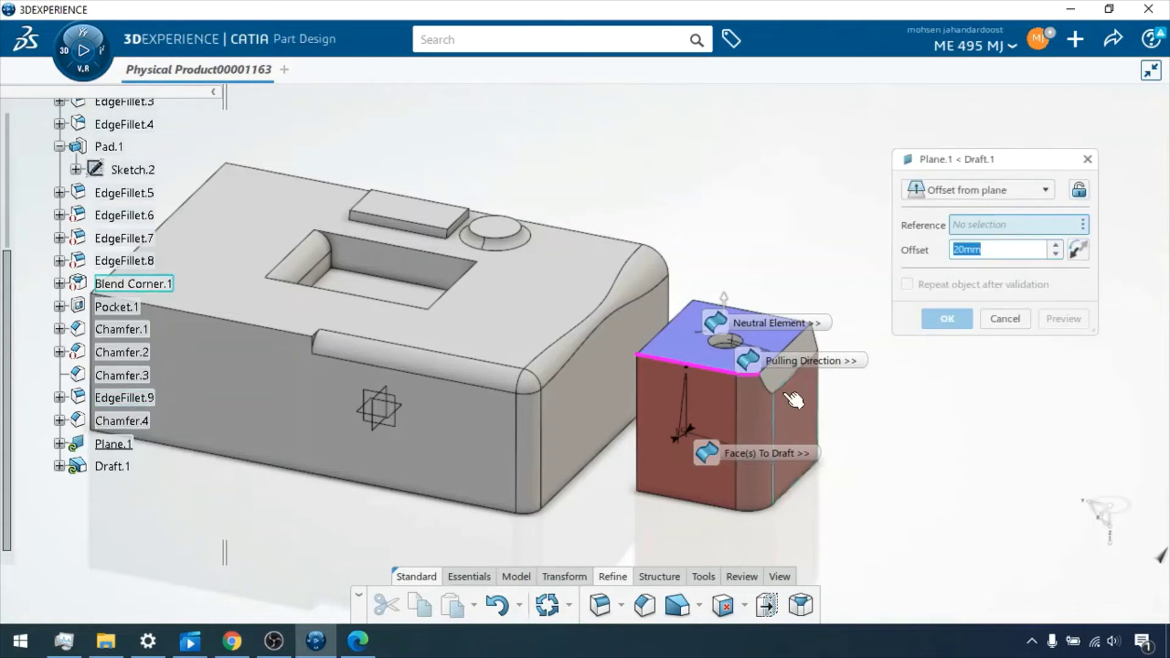
pyautogui.click(394, 398)
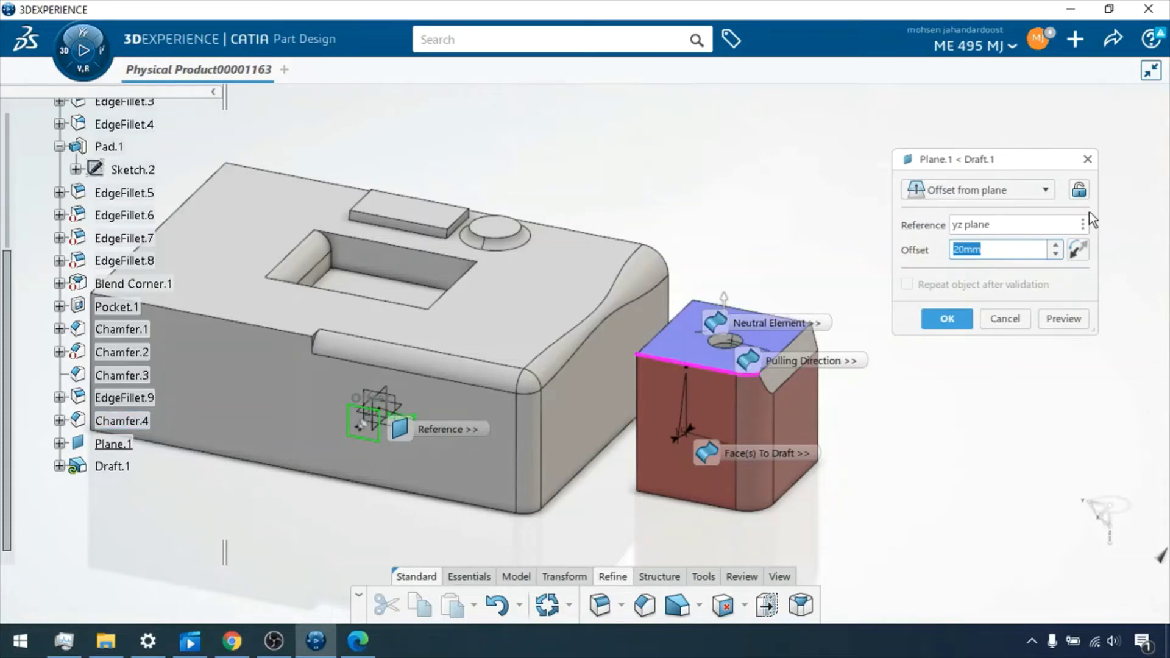
pyautogui.click(1082, 227)
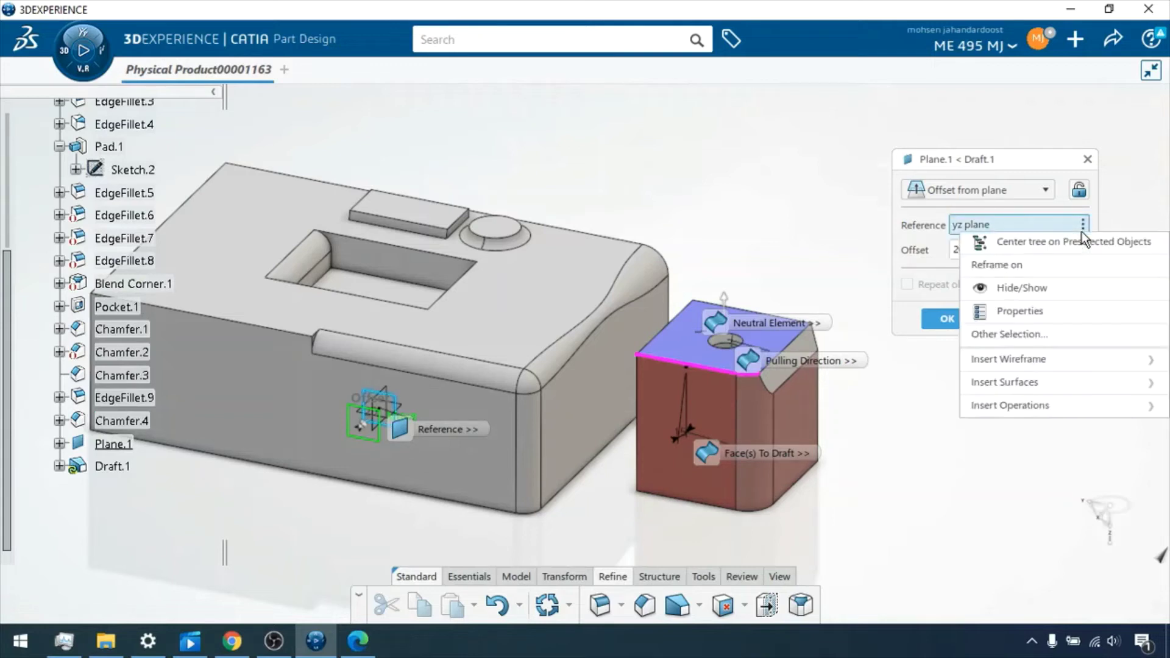
pyautogui.click(1023, 224)
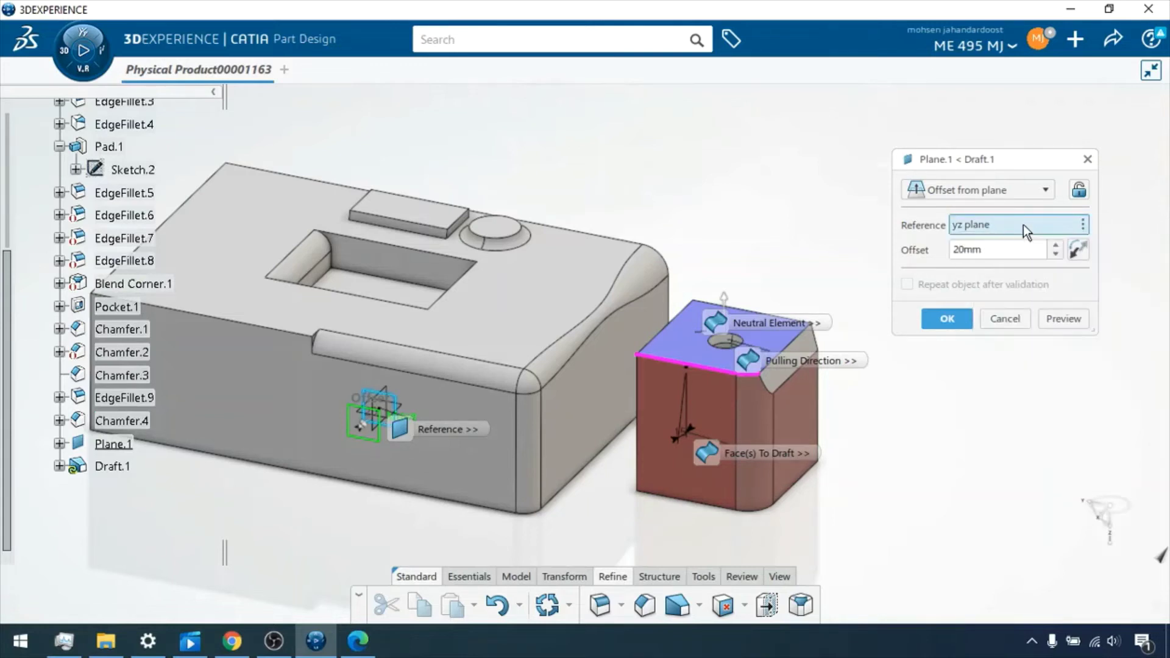
pyautogui.rightClick(1023, 224)
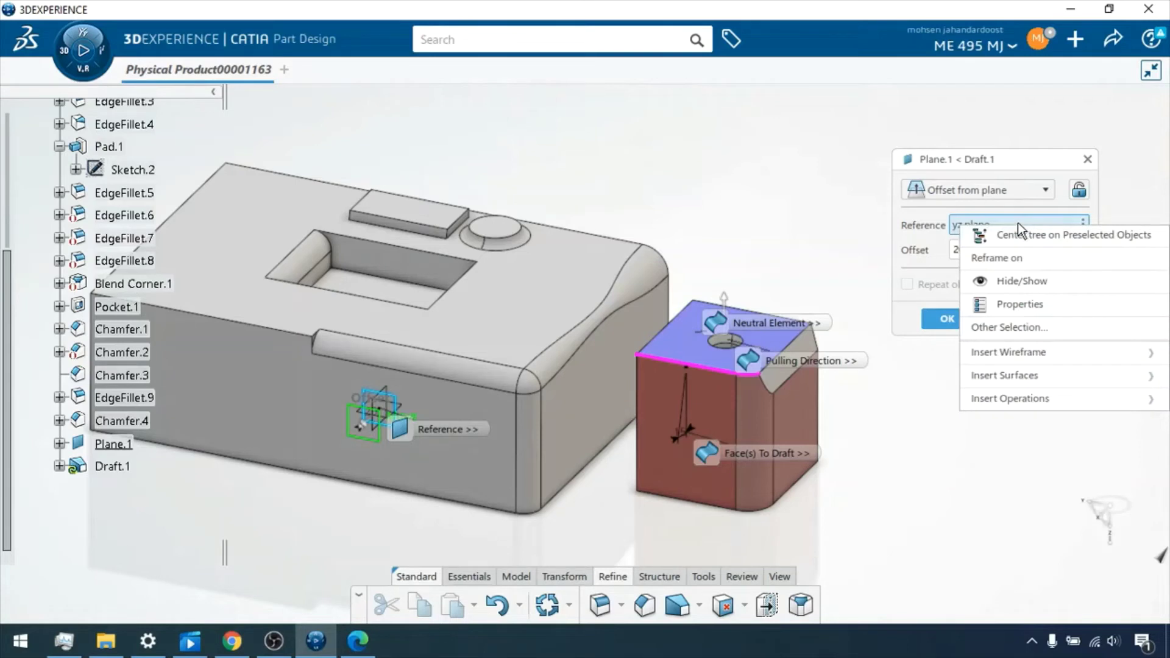
pyautogui.click(1018, 223)
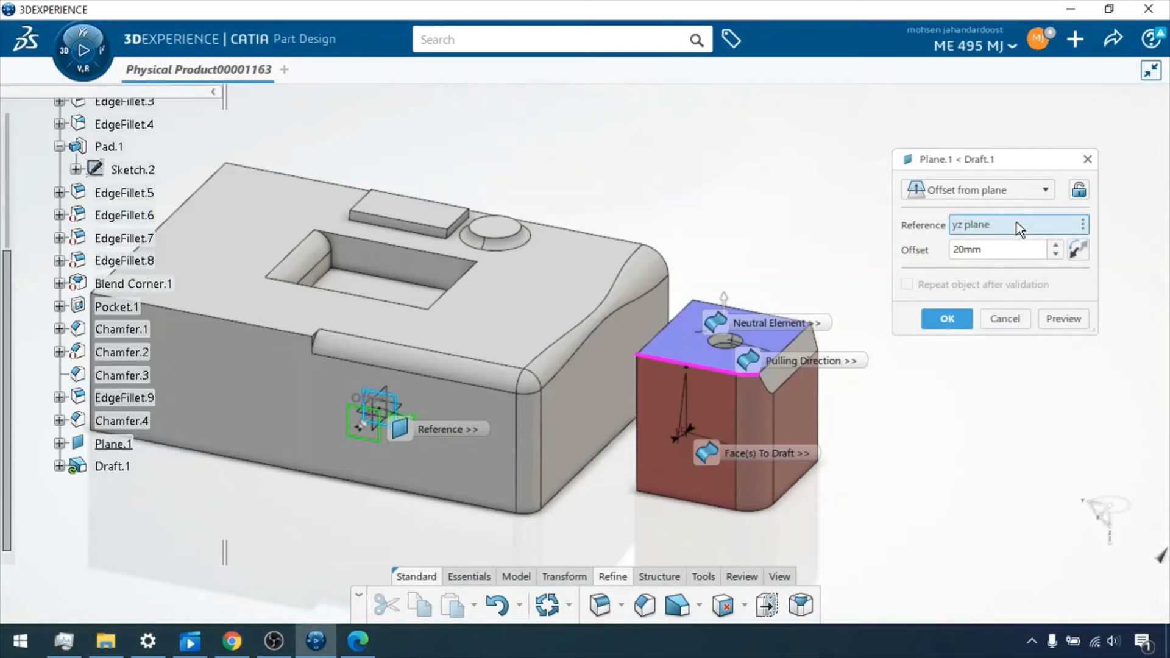
pyautogui.rightClick(1017, 223)
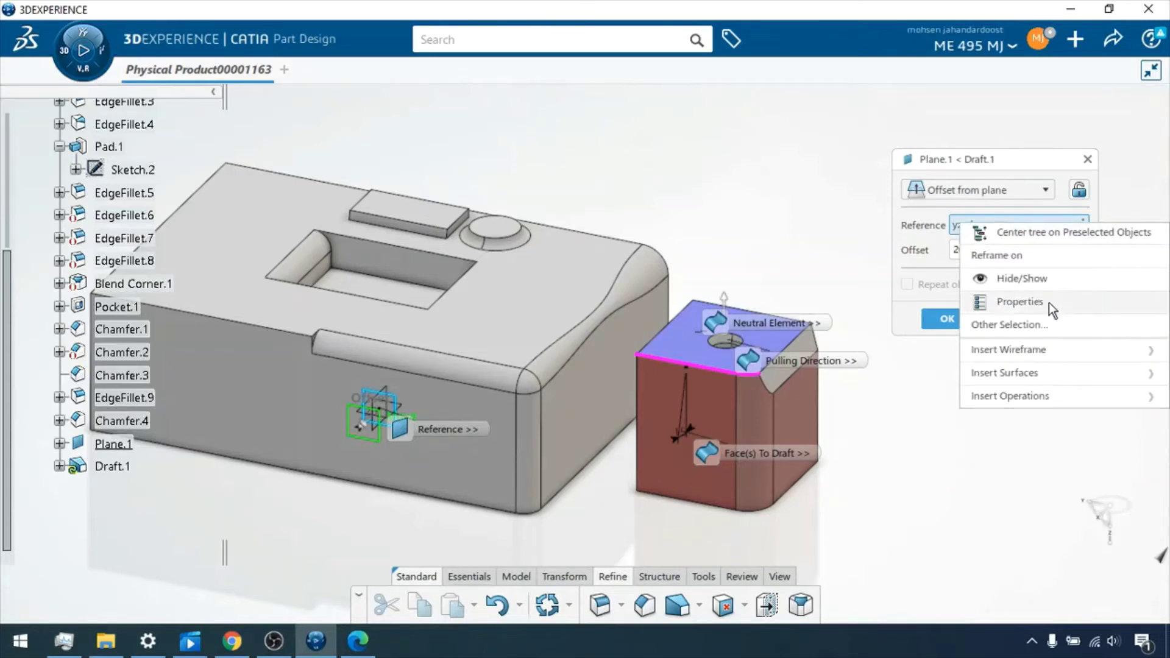
pyautogui.moveTo(1049, 361)
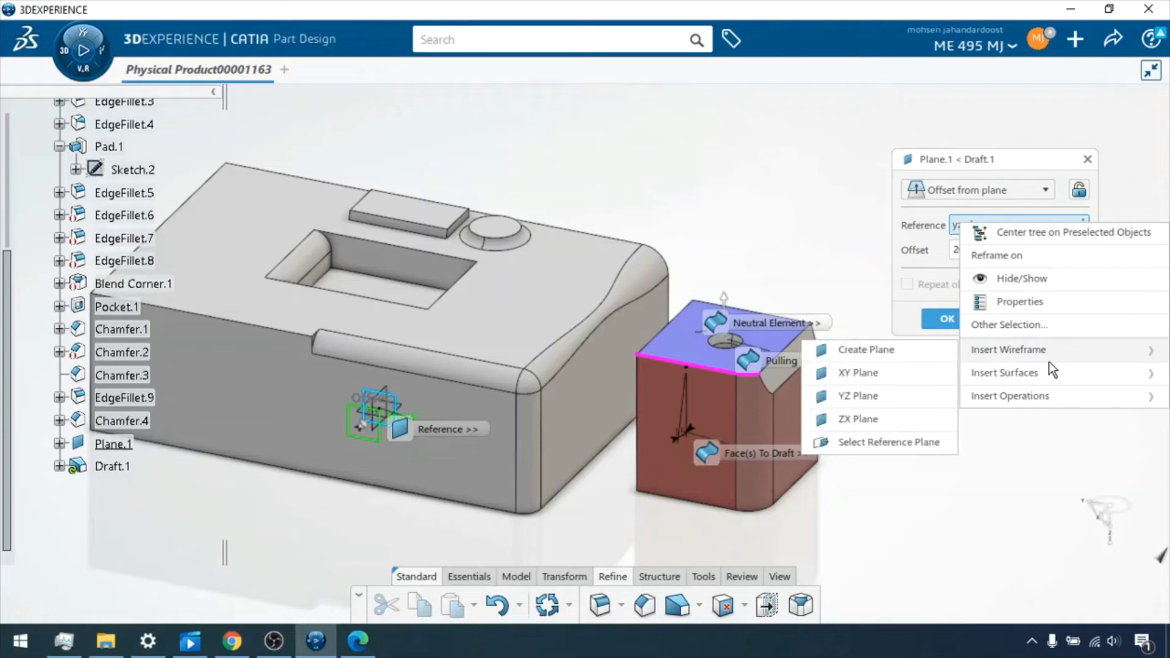
pyautogui.click(994, 164)
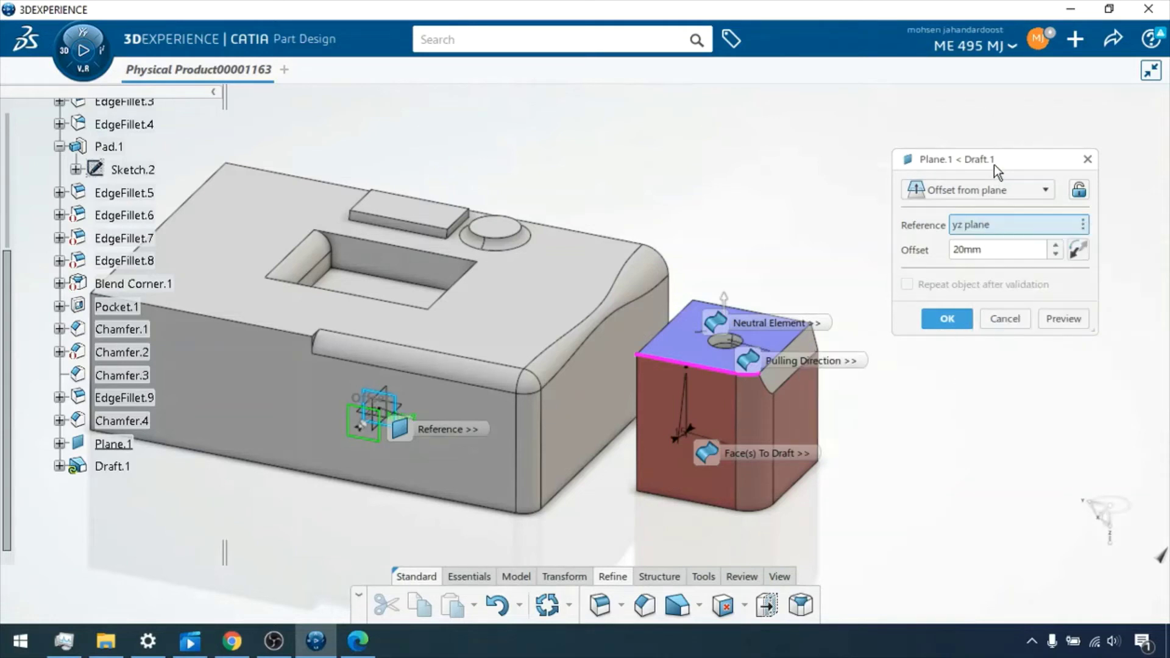
pyautogui.click(987, 319)
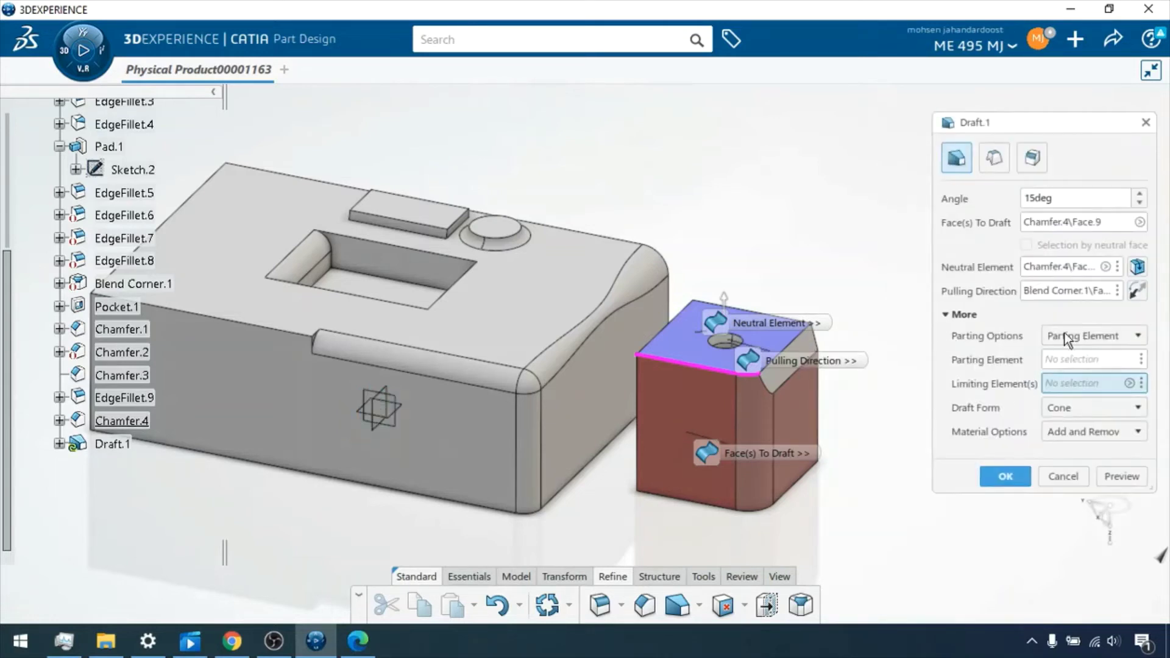
# Step: Create a plane offset 40 mm from the small block's front face as the draft's limiting element
pyautogui.click(1143, 383)
pyautogui.moveTo(1101, 395)
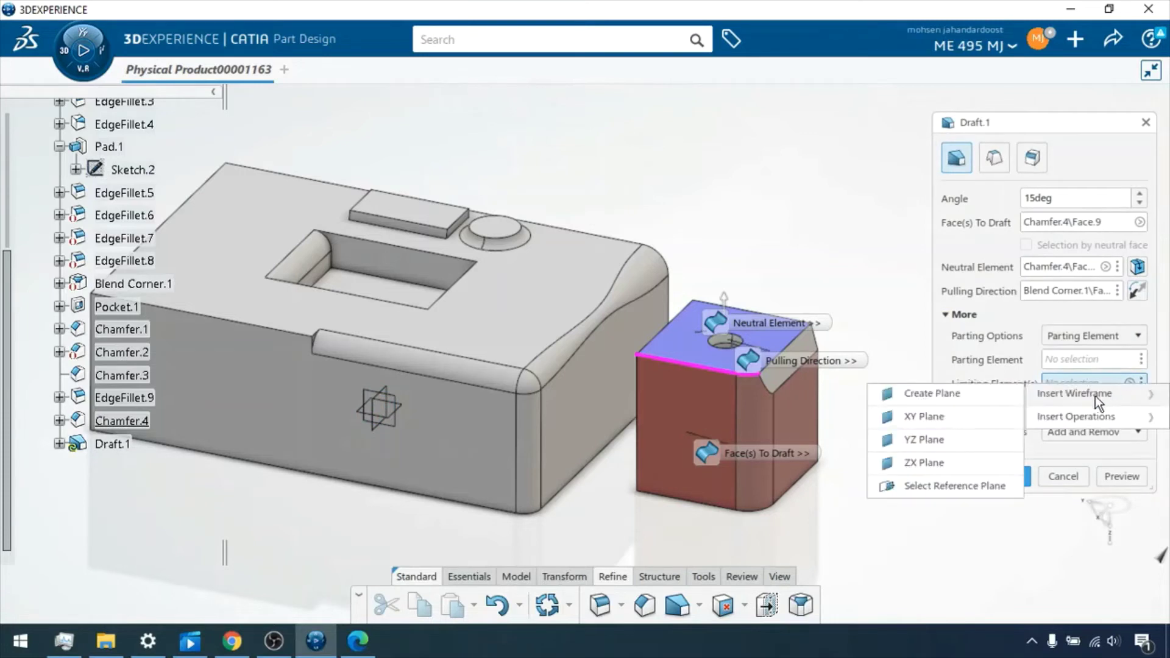
pyautogui.click(988, 394)
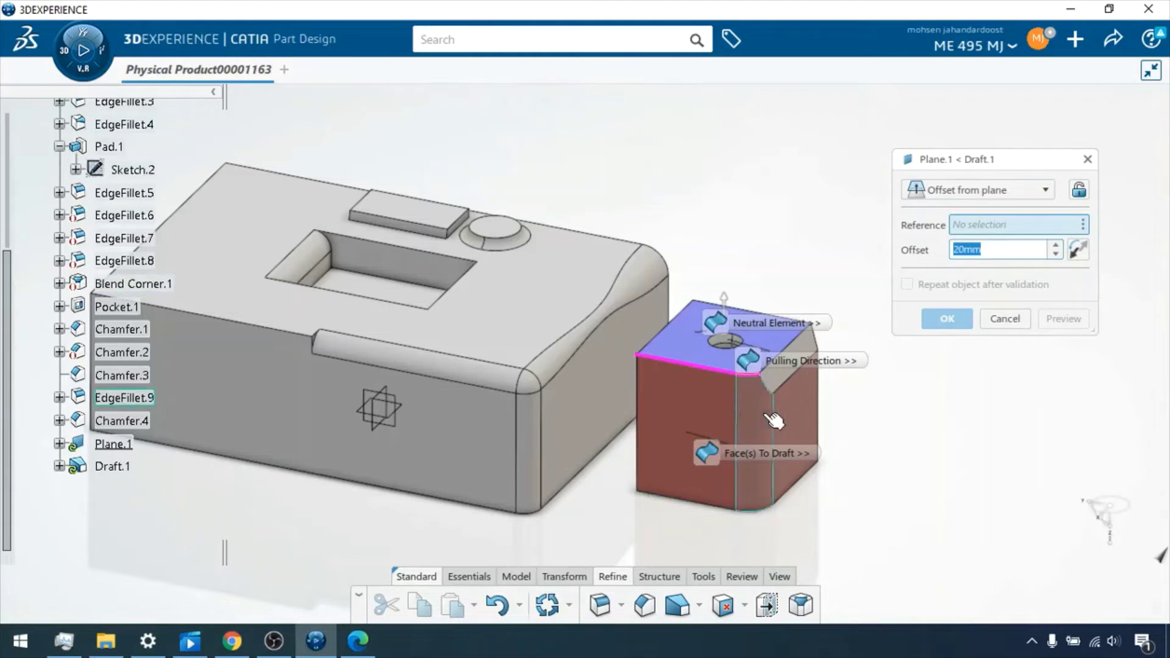
pyautogui.click(701, 413)
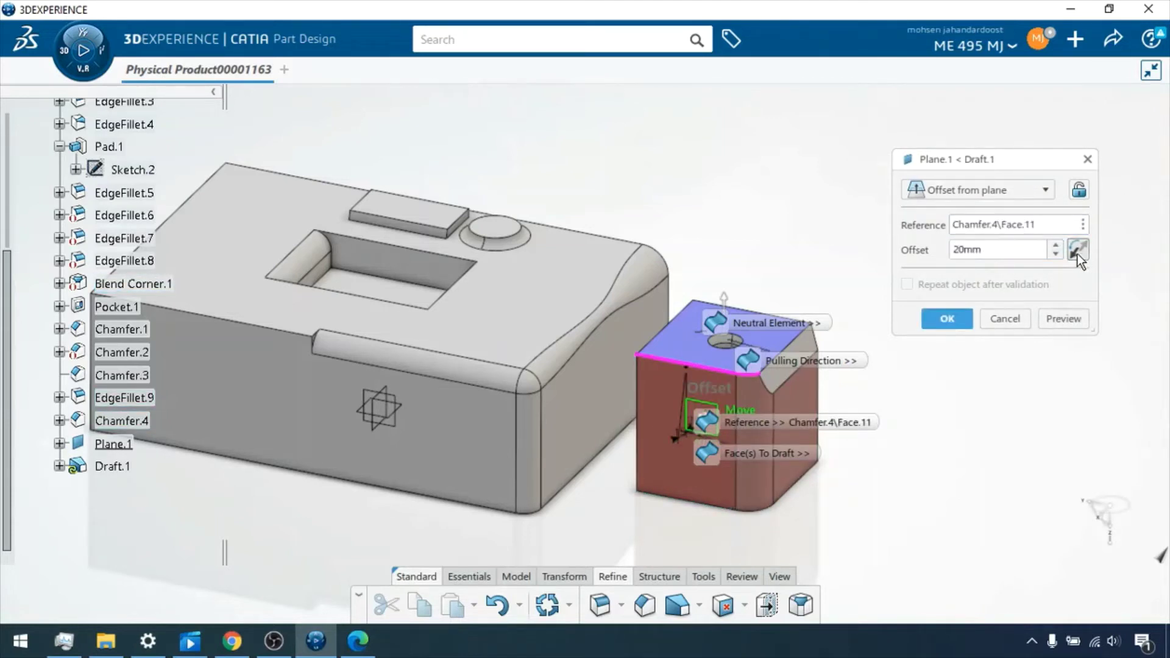
pyautogui.moveTo(991, 250); pyautogui.dragTo(952, 247)
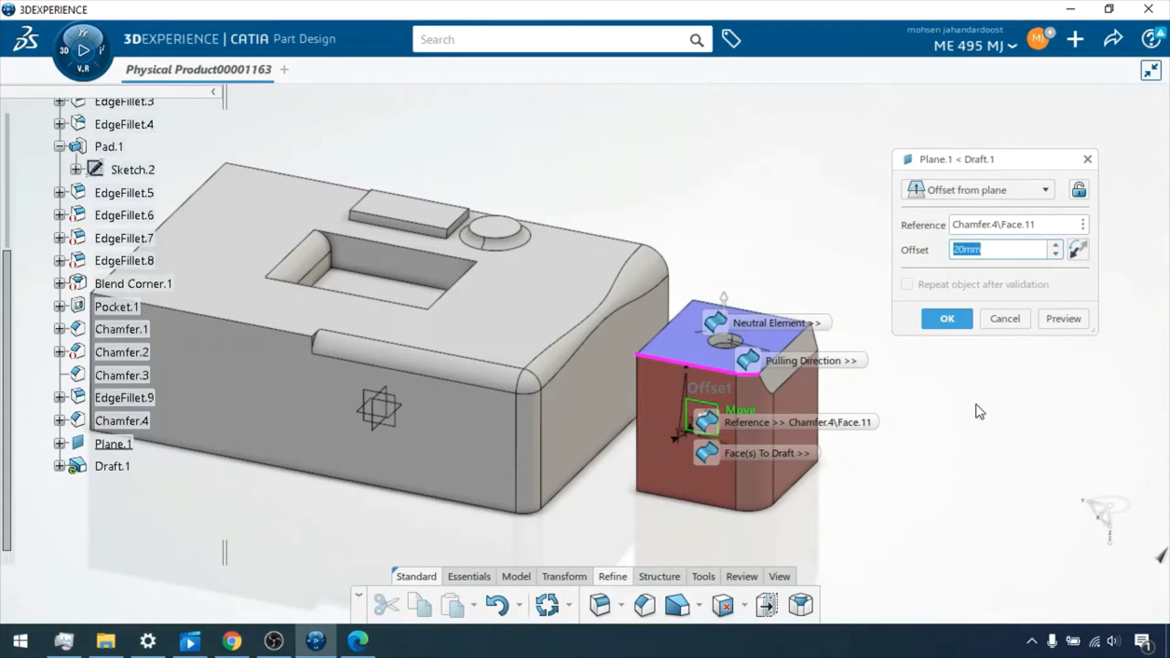
pyautogui.write('40')
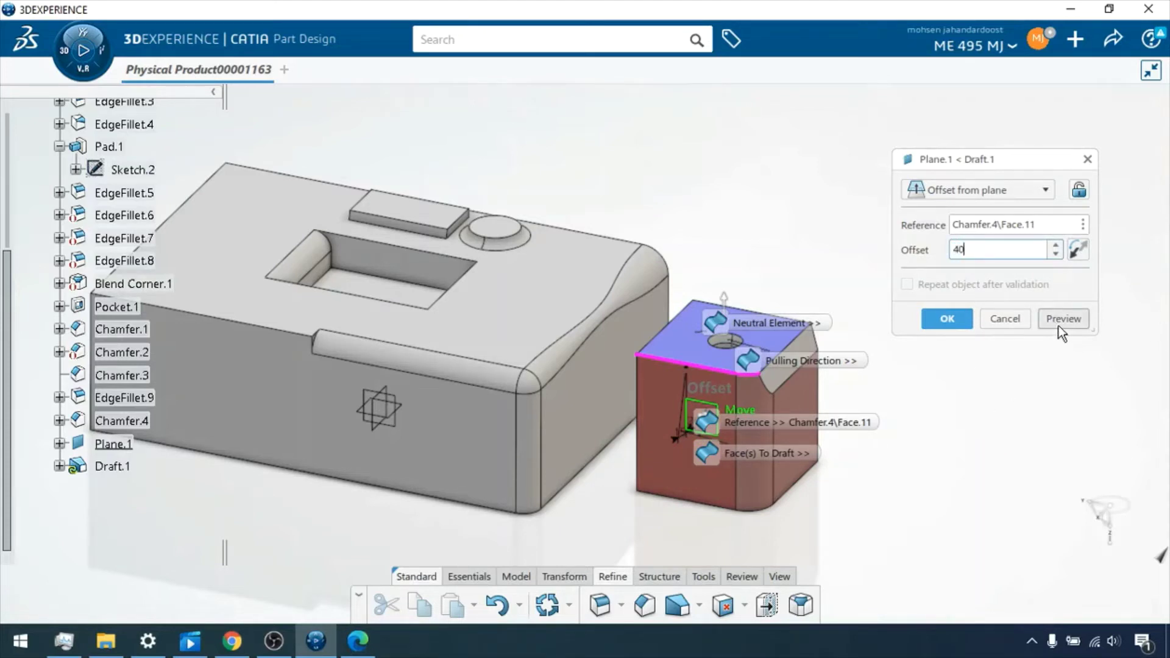
pyautogui.click(1063, 318)
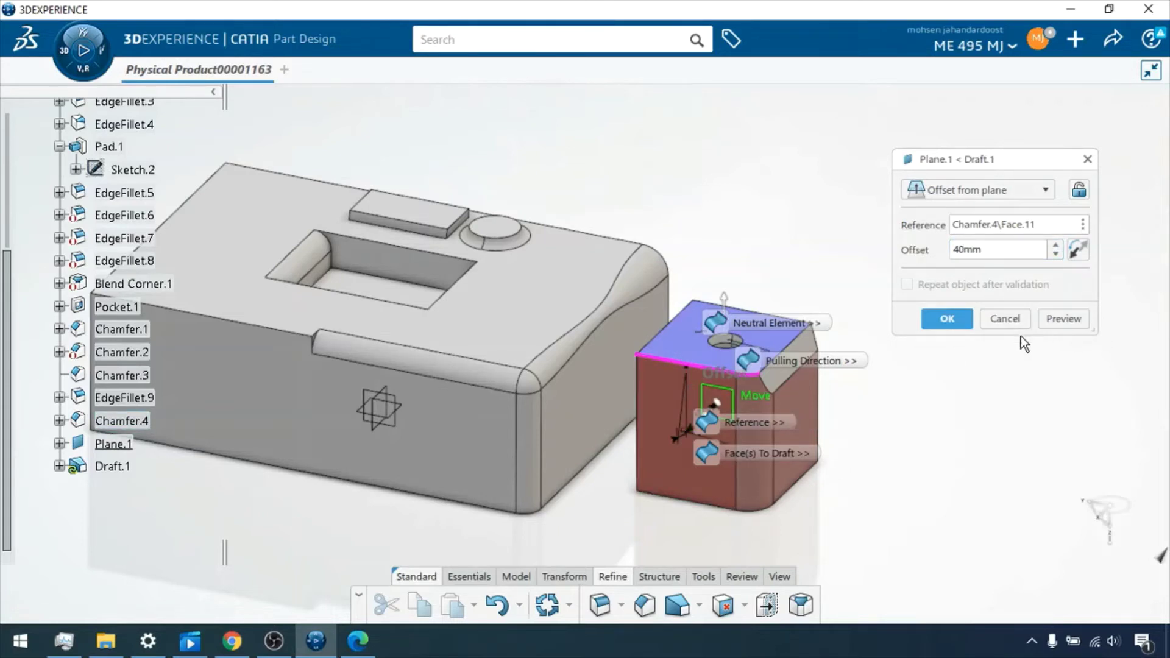
pyautogui.click(960, 319)
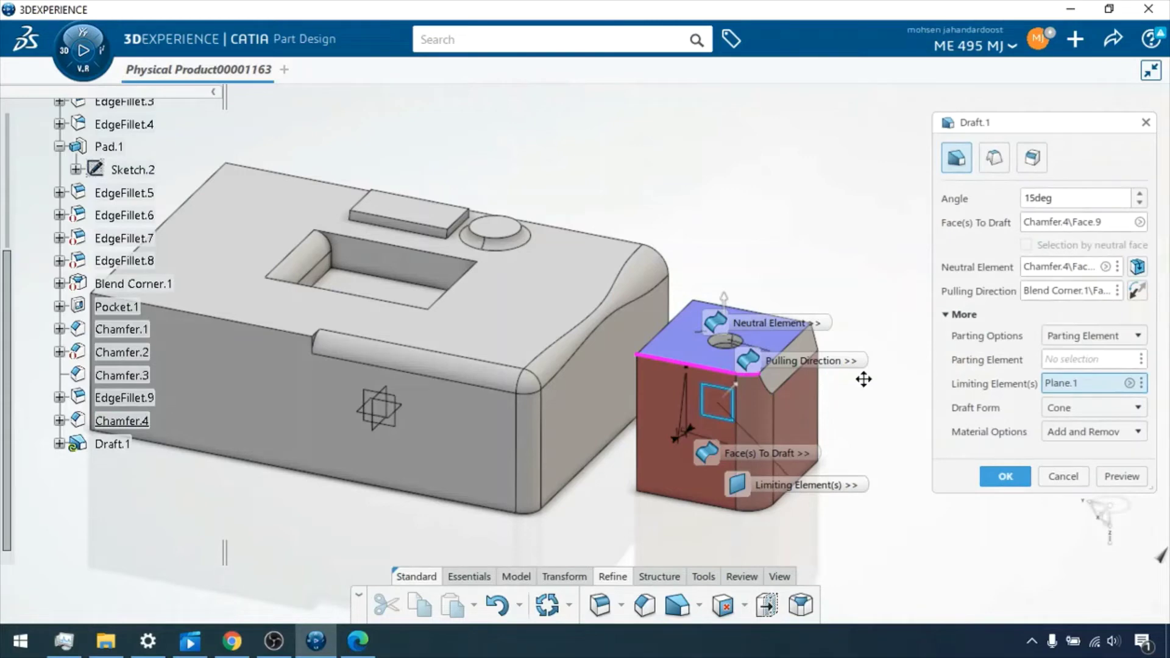
# Step: Preview and apply Draft.1 with the offset plane as limiting element, and close the update diagnosis
pyautogui.click(1123, 475)
pyautogui.click(1005, 476)
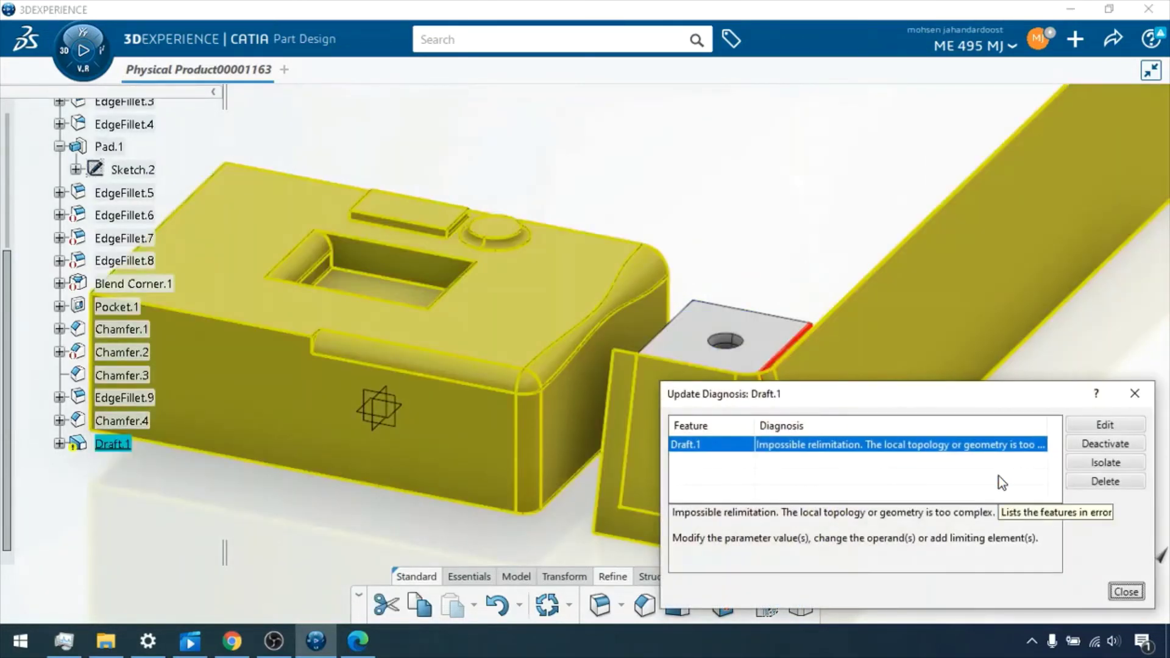
pyautogui.click(1126, 591)
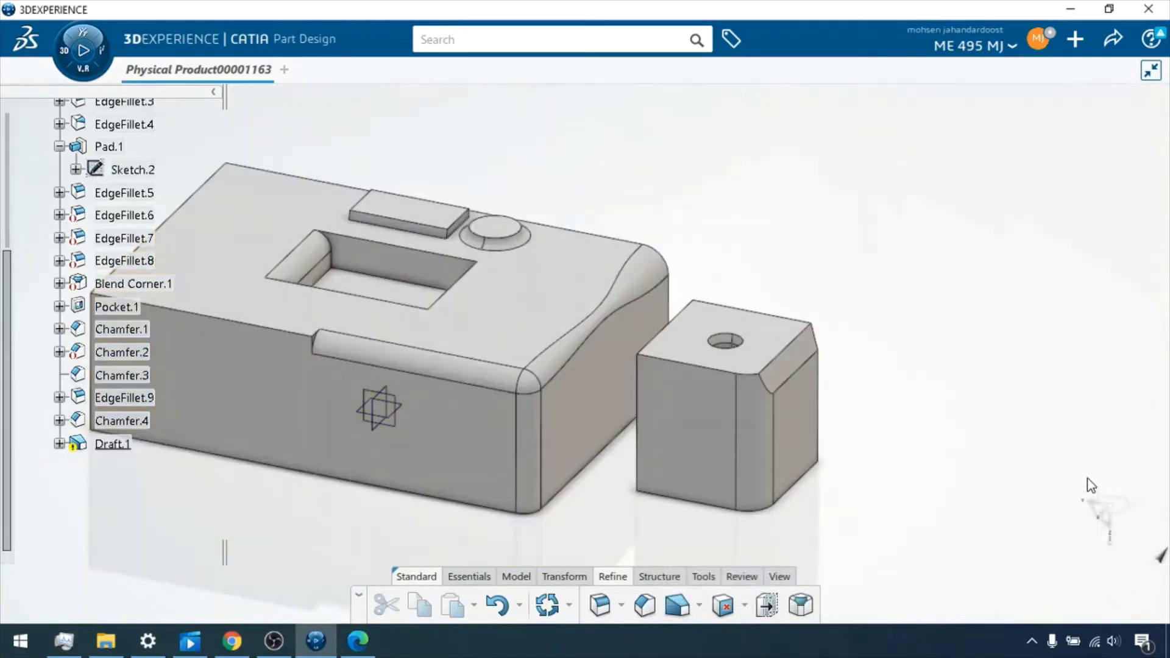
# Step: Deactivate EdgeFillet.9, the fillet on the small block's vertical front edge
pyautogui.click(759, 431)
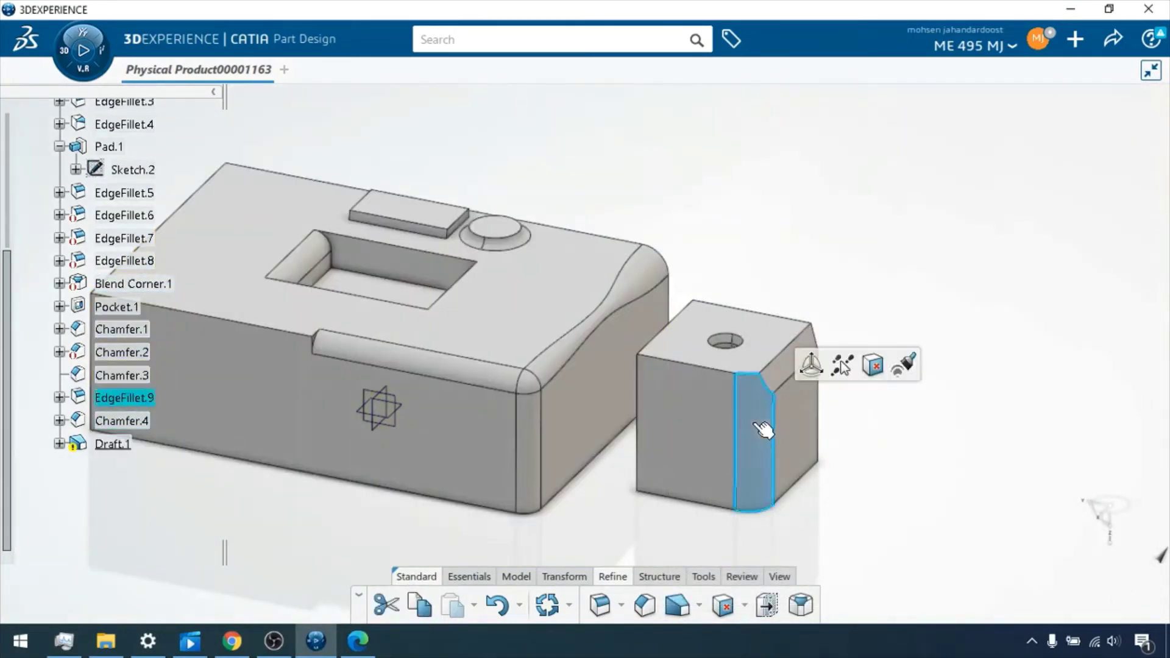
pyautogui.rightClick(128, 398)
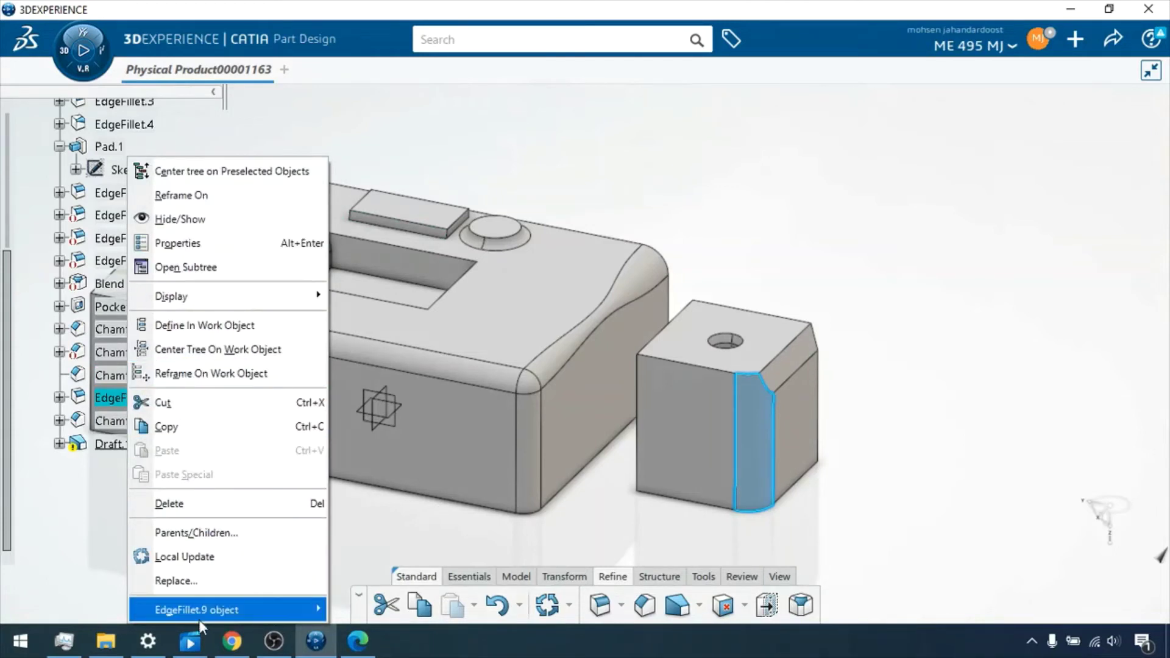
pyautogui.moveTo(225, 618)
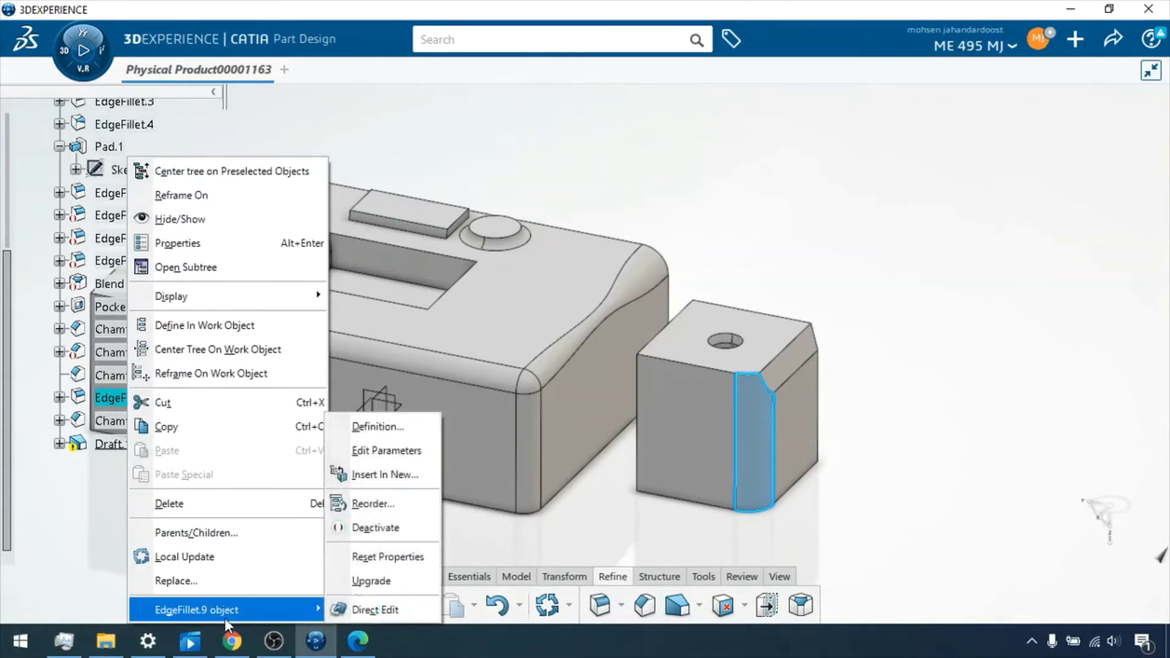
pyautogui.click(368, 528)
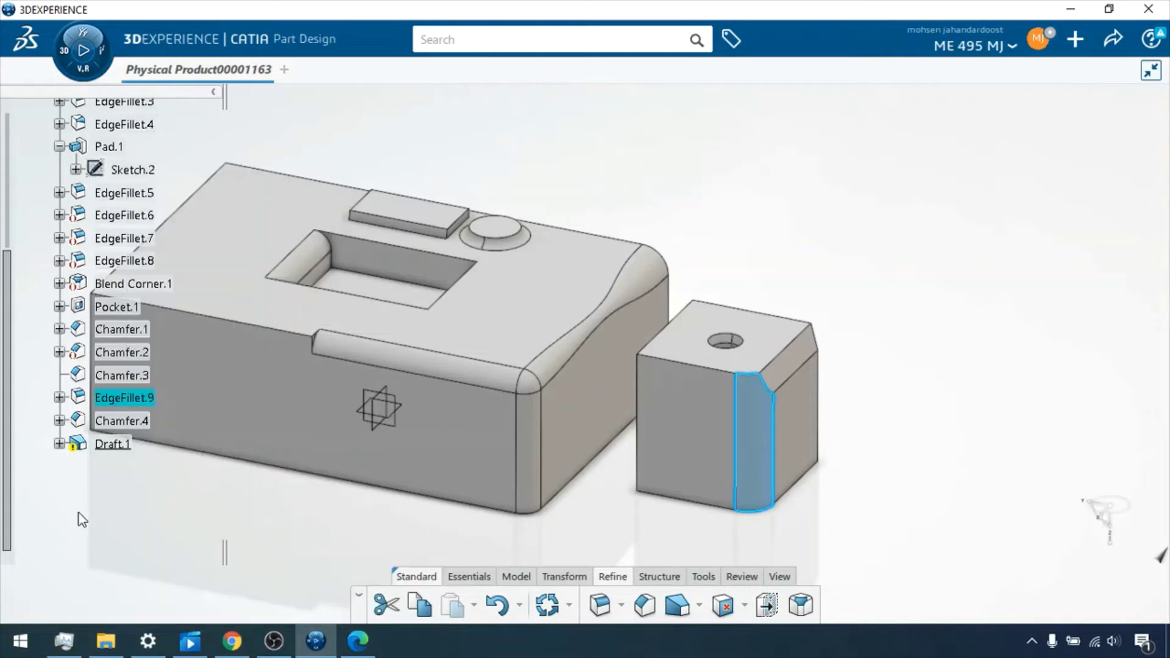
pyautogui.click(129, 421)
pyautogui.rightClick(131, 421)
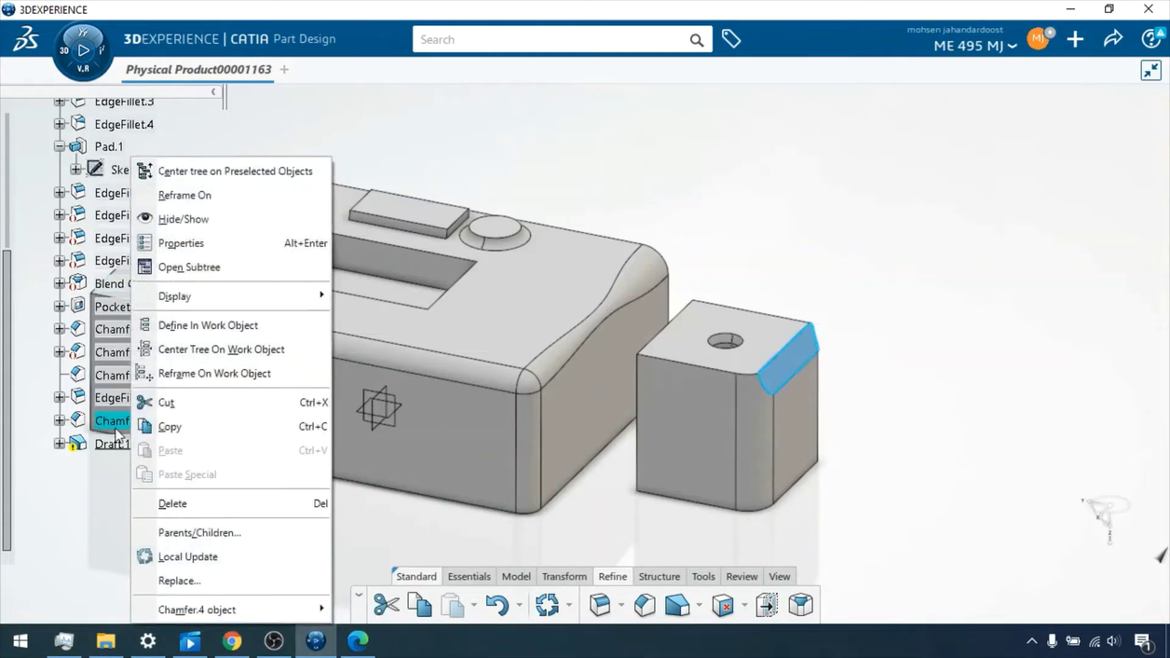
pyautogui.keyDown('ctrl'); pyautogui.click(113, 400); pyautogui.keyUp('ctrl')
pyautogui.rightClick(115, 400)
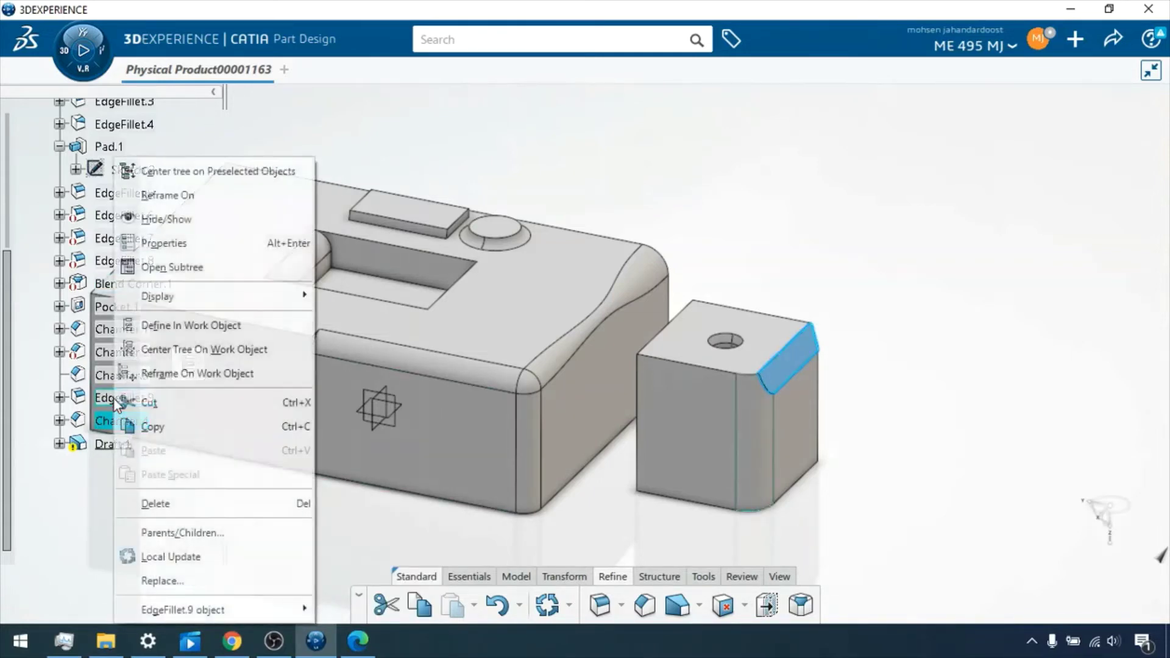
pyautogui.moveTo(221, 609)
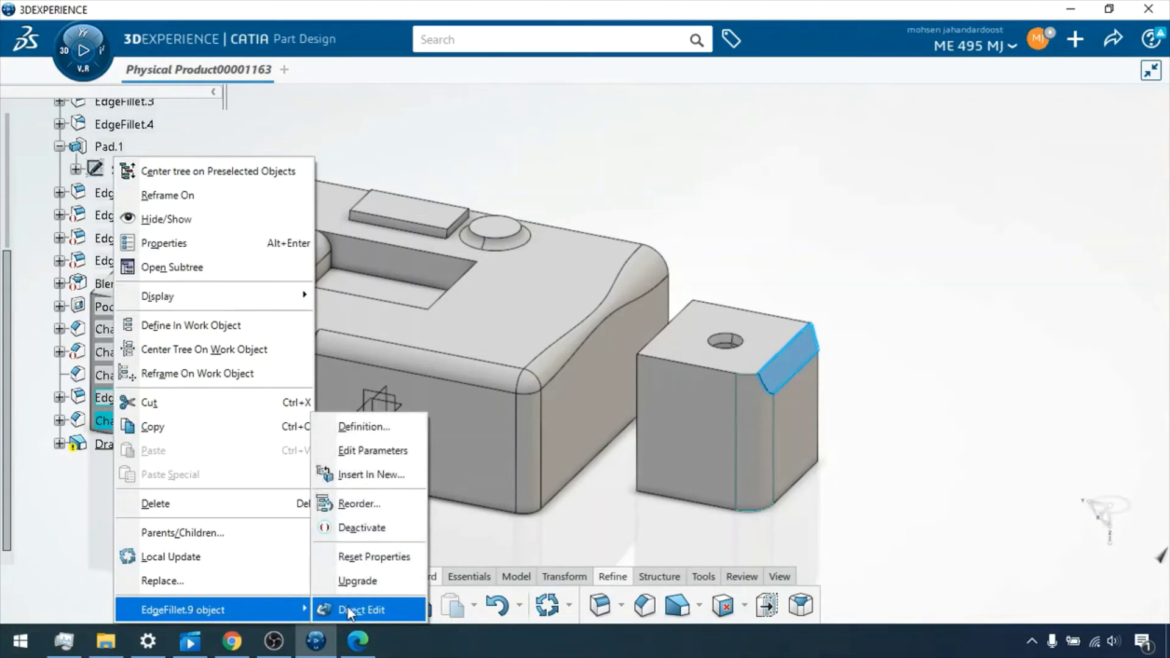
pyautogui.click(357, 527)
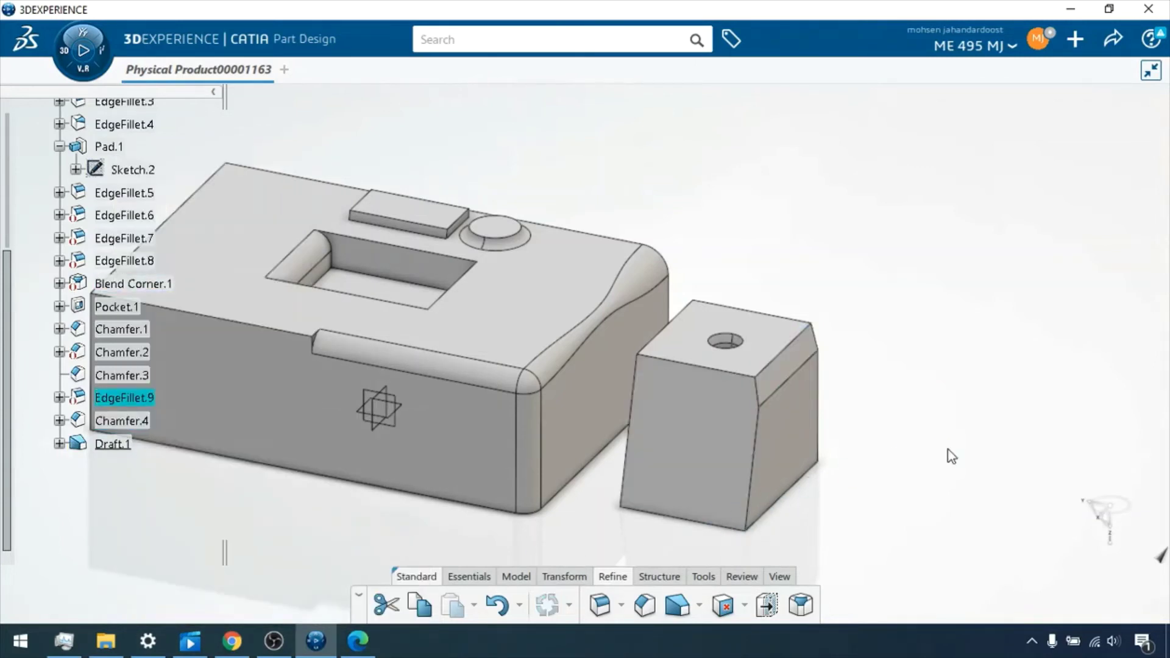
# Step: Reopen Draft.1's definition and remove Plane.1 from its limiting elements
pyautogui.rightClick(111, 445)
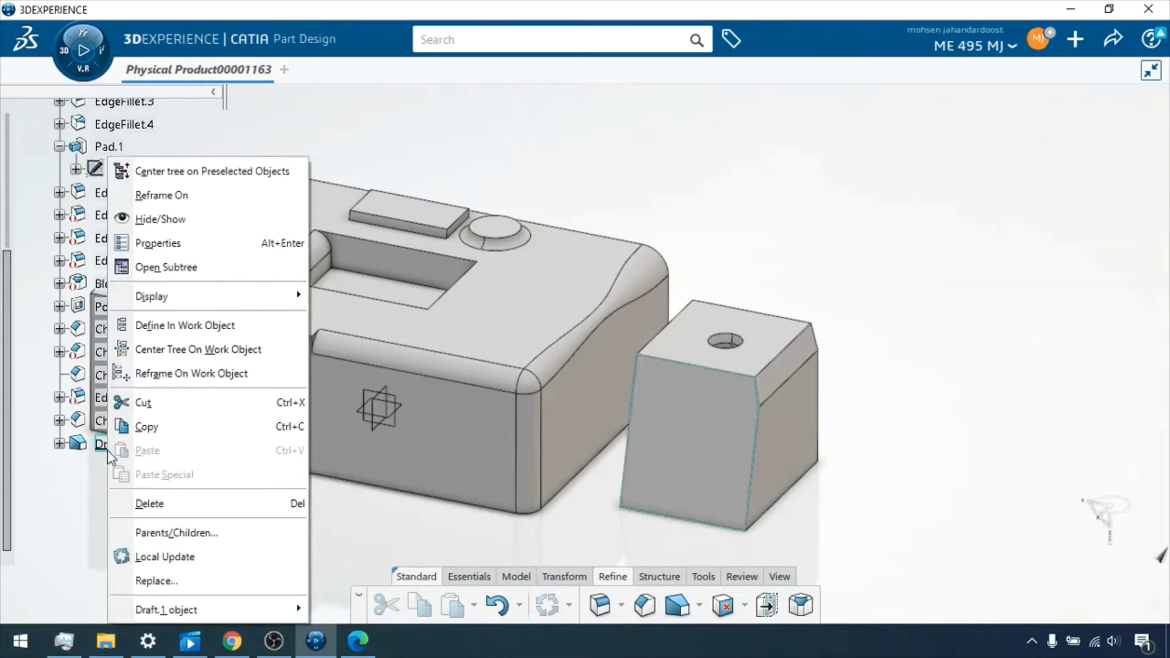
pyautogui.click(97, 444)
pyautogui.rightClick(98, 444)
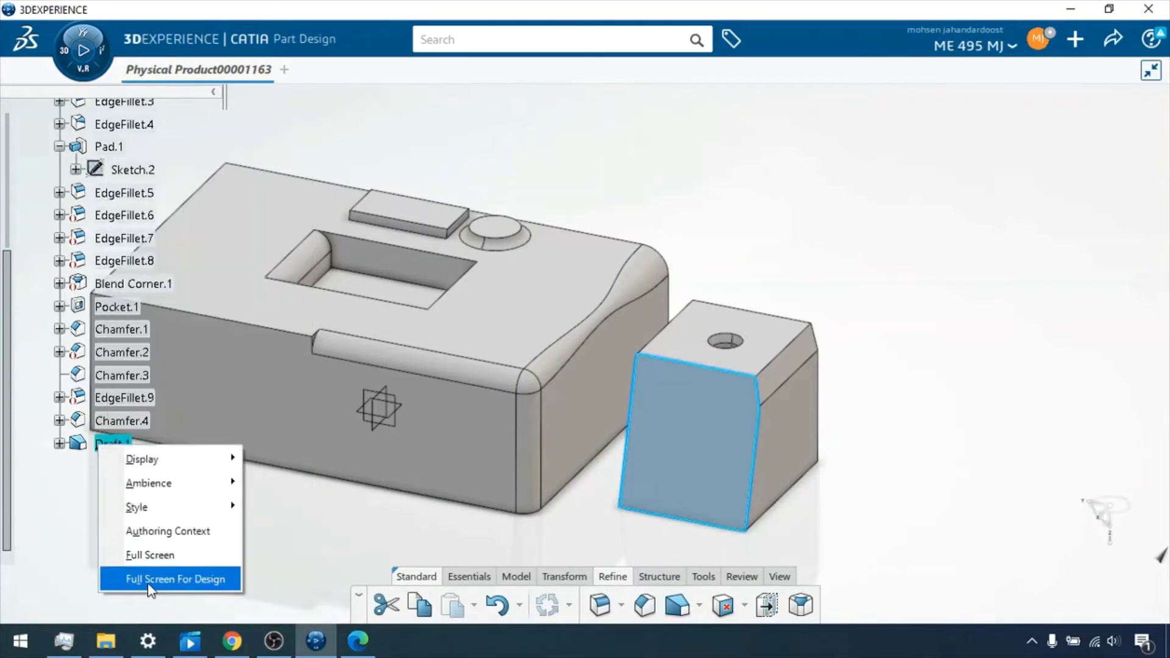
pyautogui.click(115, 452)
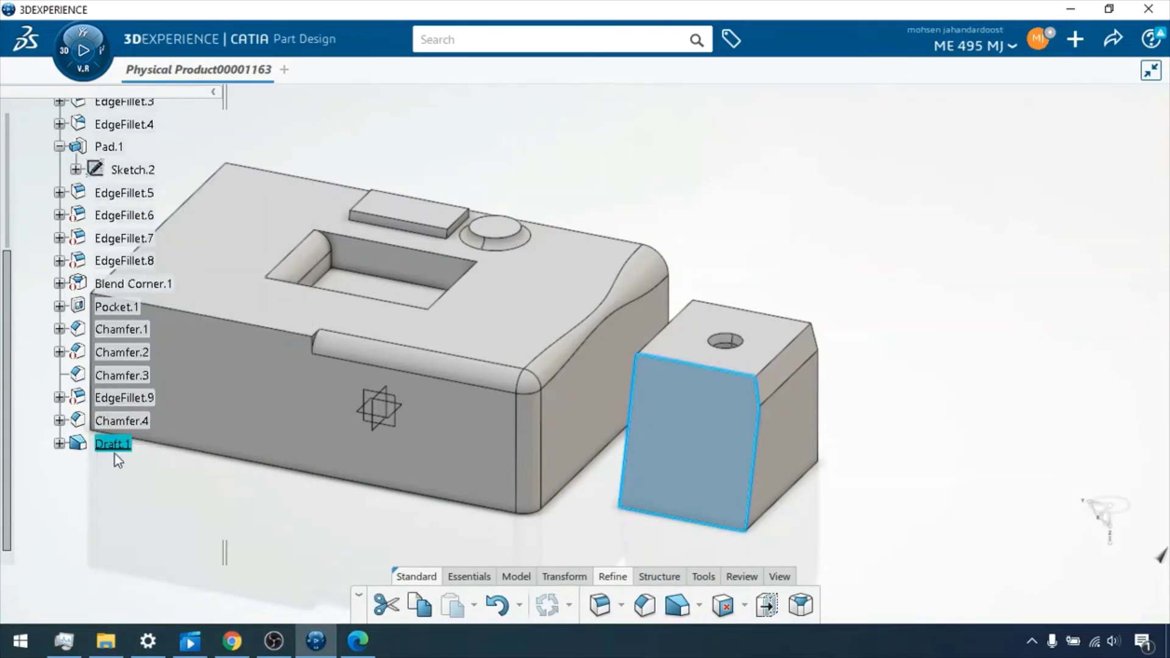
pyautogui.rightClick(115, 447)
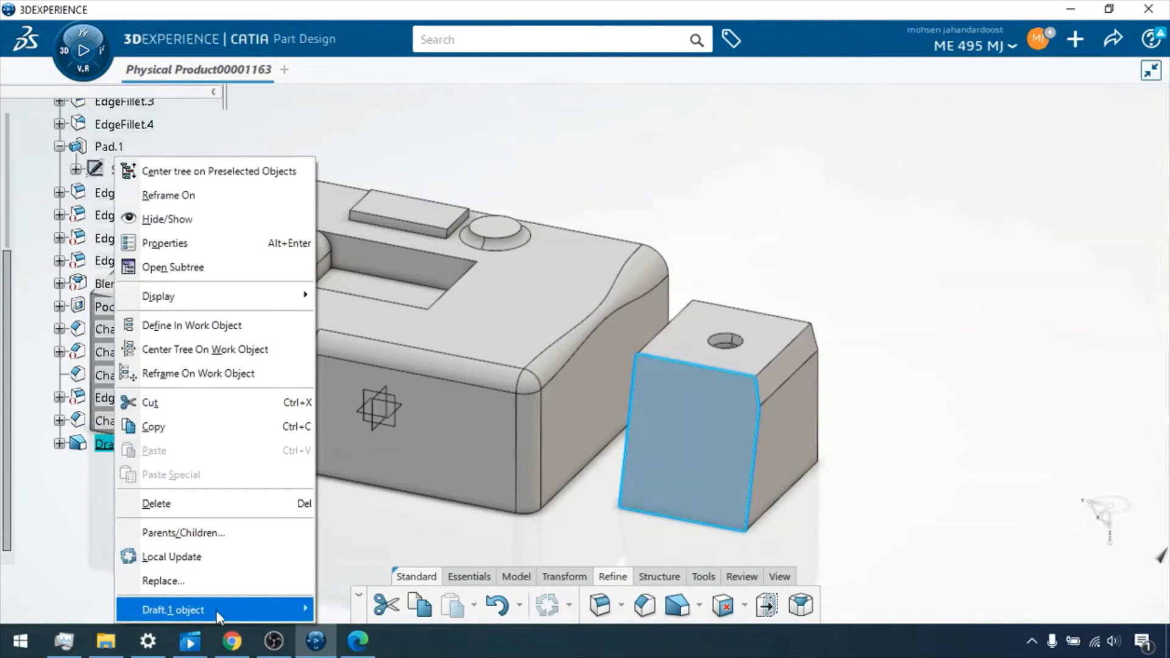
pyautogui.moveTo(216, 610)
pyautogui.click(365, 427)
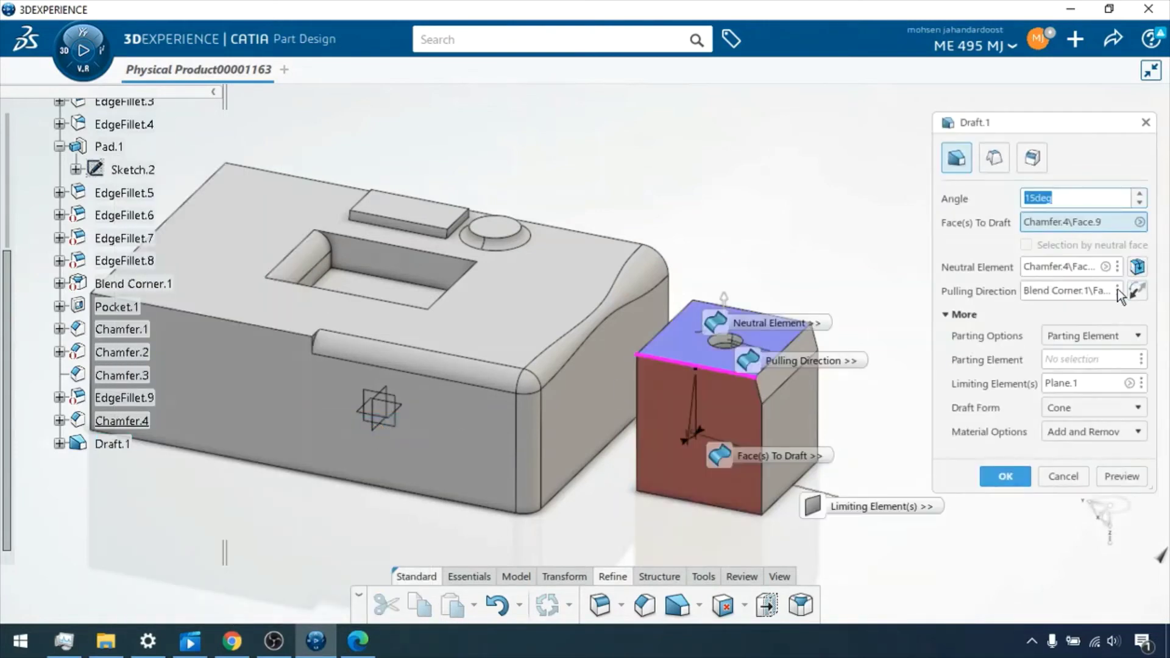
pyautogui.click(1142, 384)
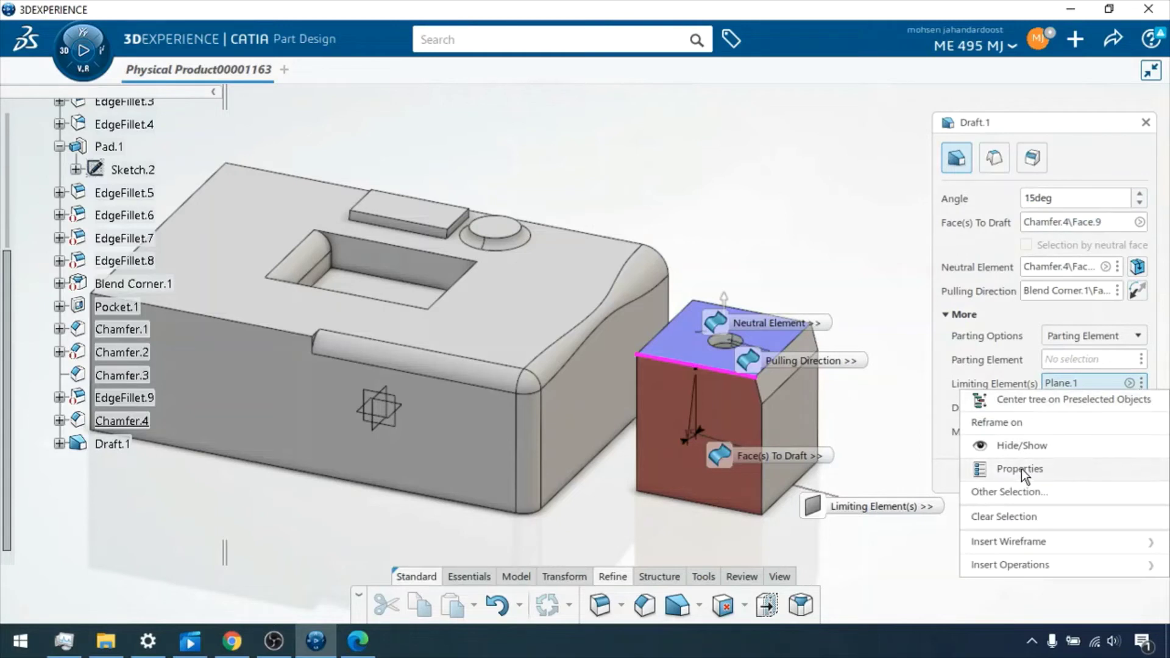
pyautogui.click(1076, 375)
pyautogui.click(1140, 388)
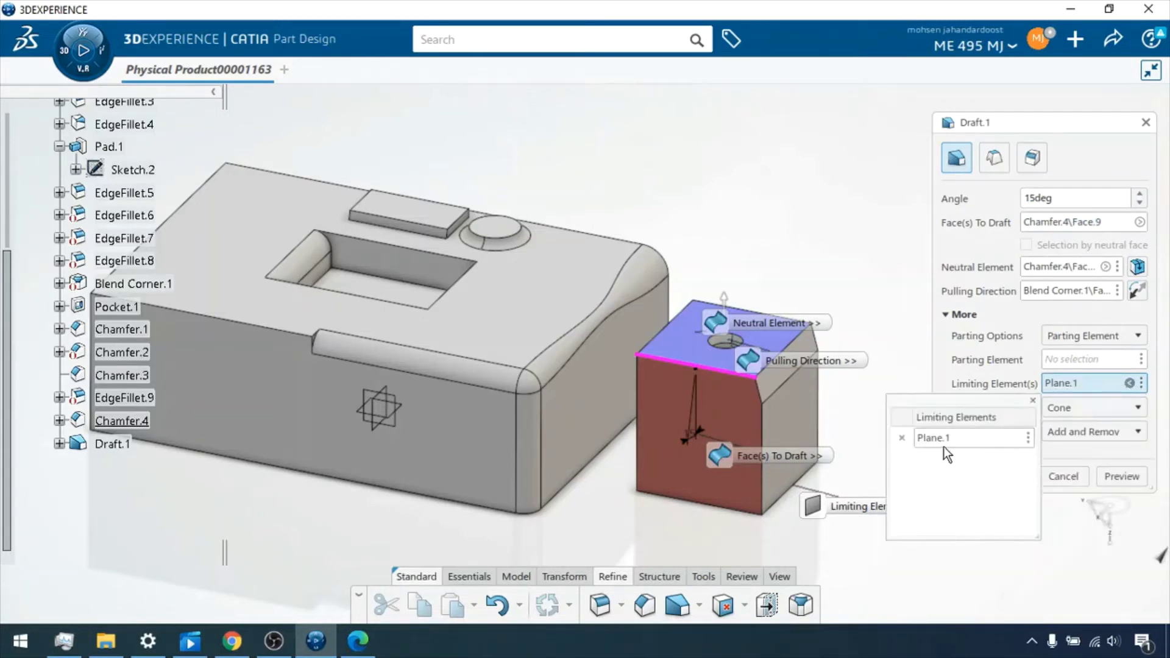
pyautogui.click(903, 438)
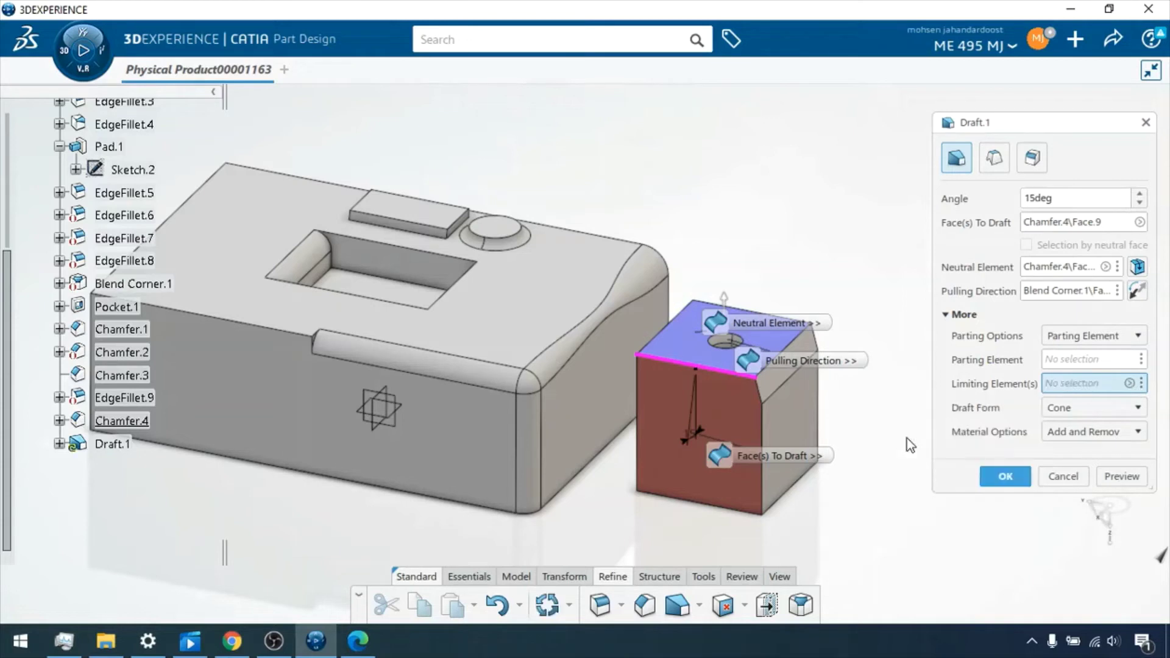
# Step: Create a plane offset 40 mm inward from the small block's side face below the chamfer as the draft's limiting element, reversing the offset direction
pyautogui.click(1142, 383)
pyautogui.moveTo(1061, 422)
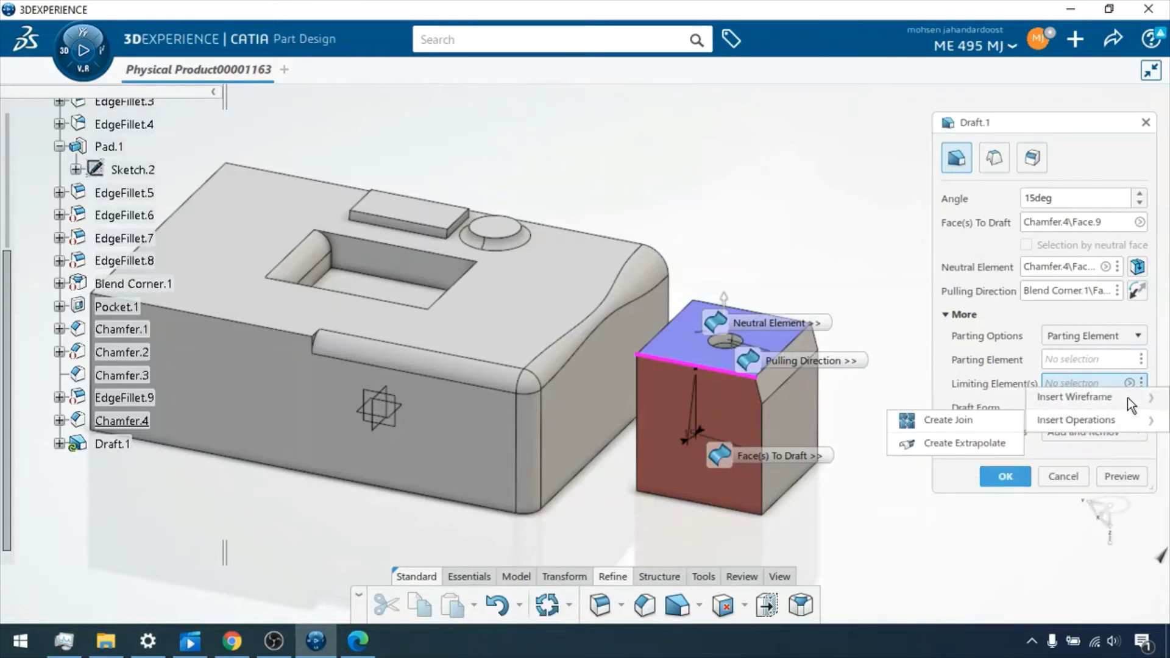
pyautogui.moveTo(1128, 397)
pyautogui.click(992, 394)
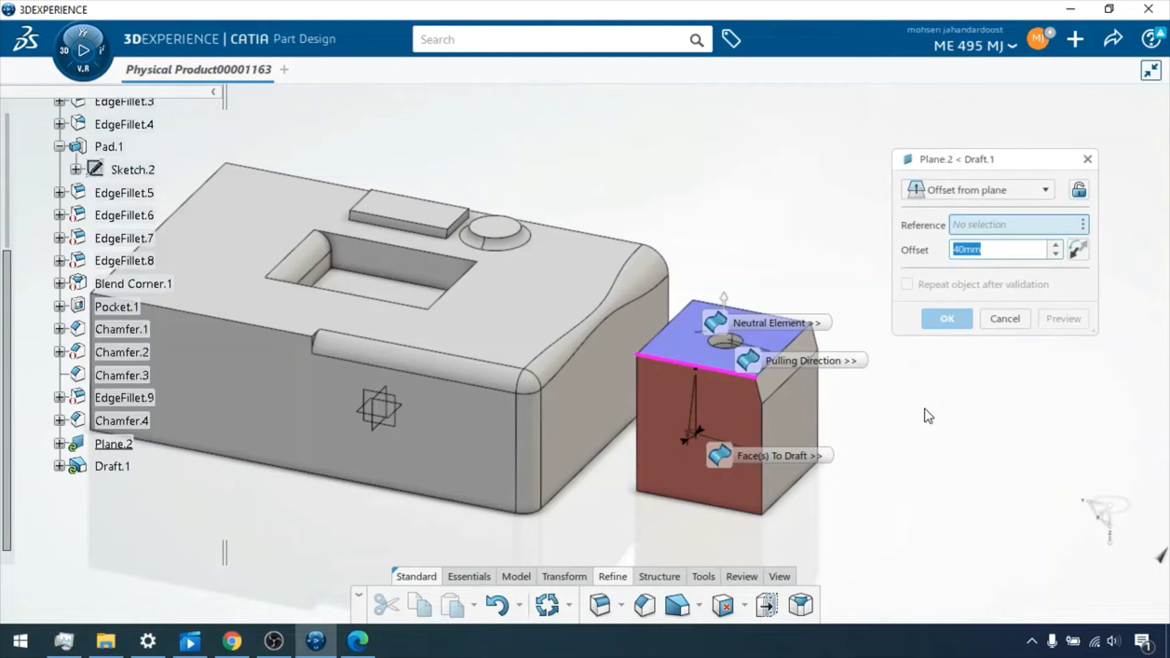
pyautogui.click(791, 420)
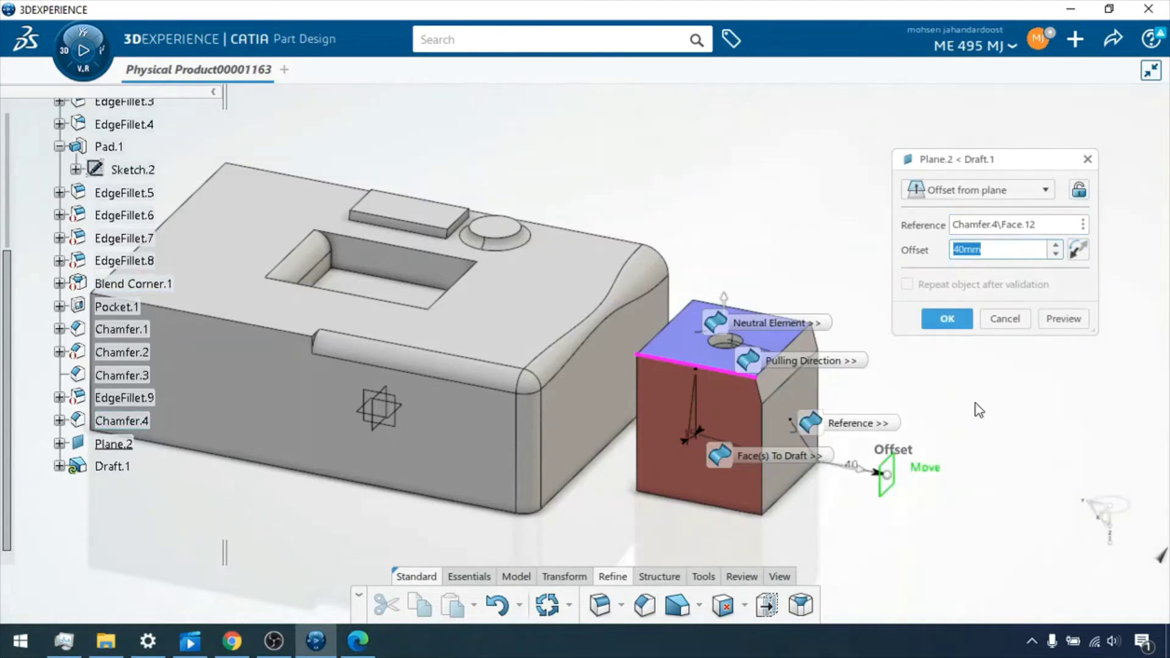
pyautogui.click(1077, 253)
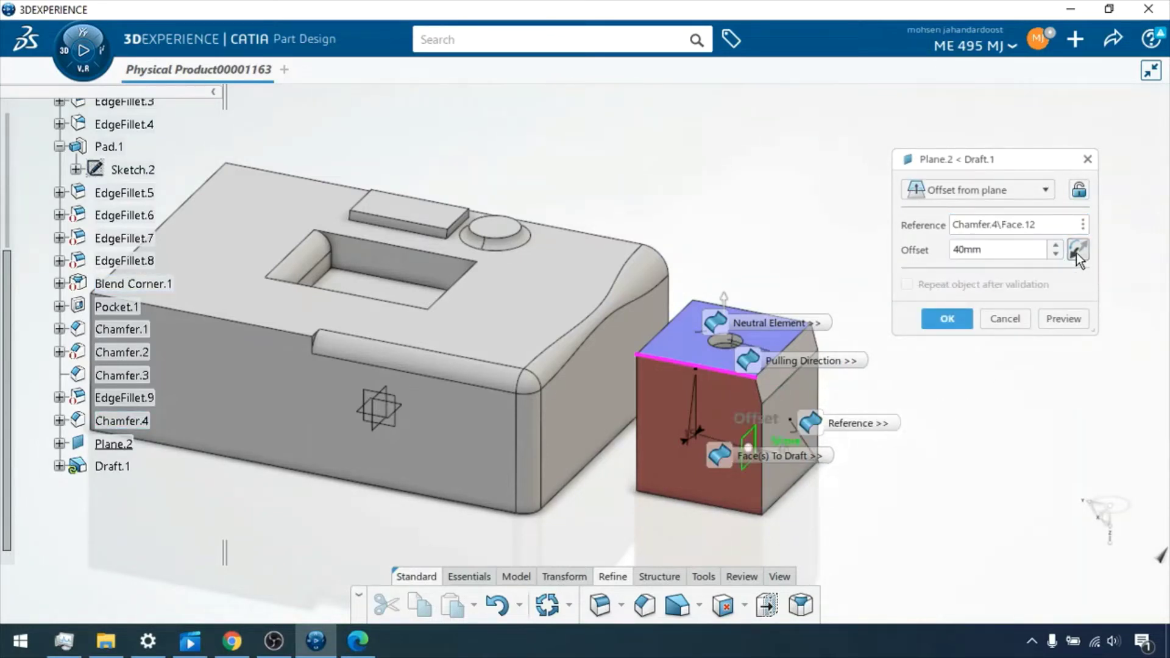
pyautogui.click(947, 319)
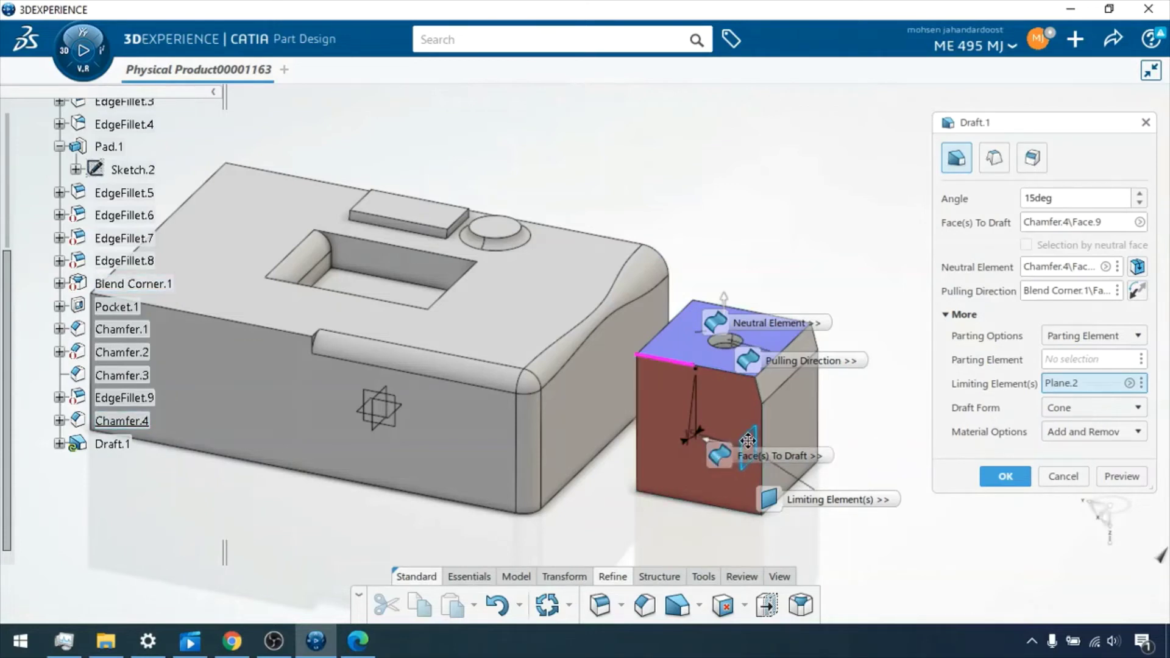
# Step: Preview and apply Draft.1 with the inward offset plane as its limiting element
pyautogui.click(1109, 480)
pyautogui.click(1005, 477)
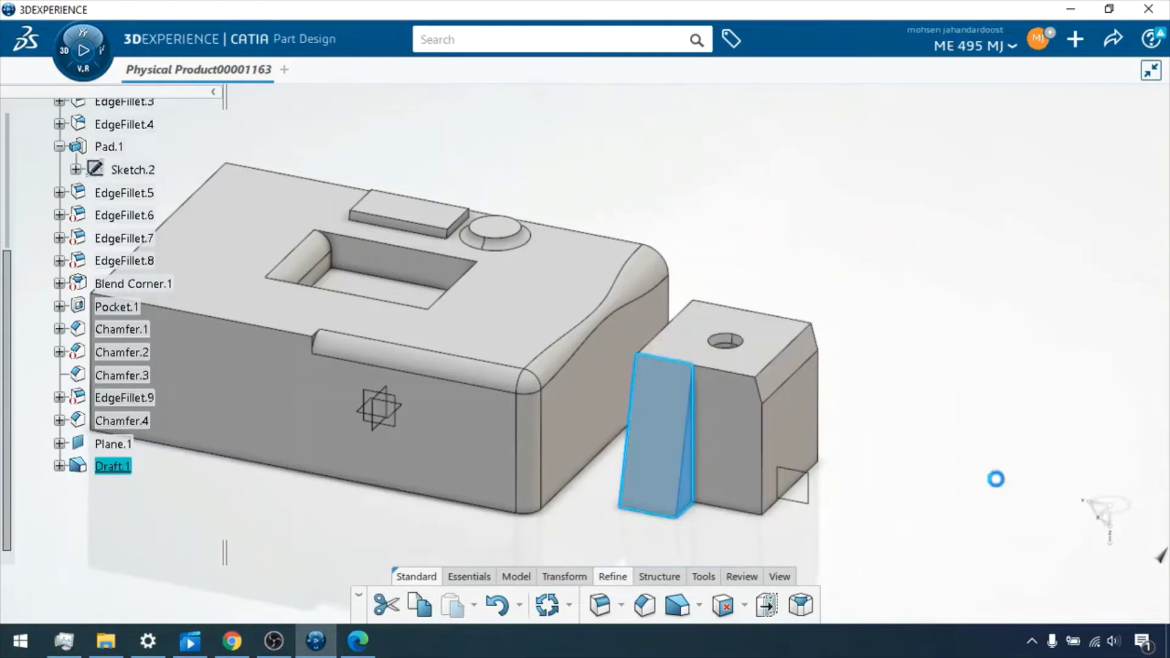
pyautogui.click(927, 467)
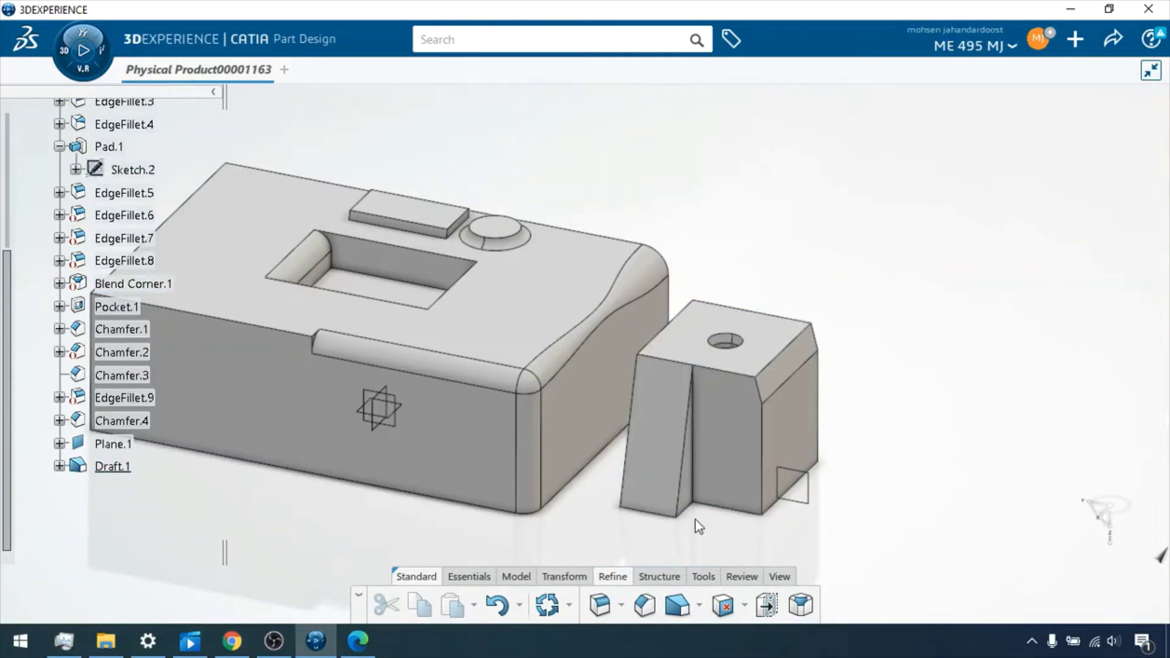
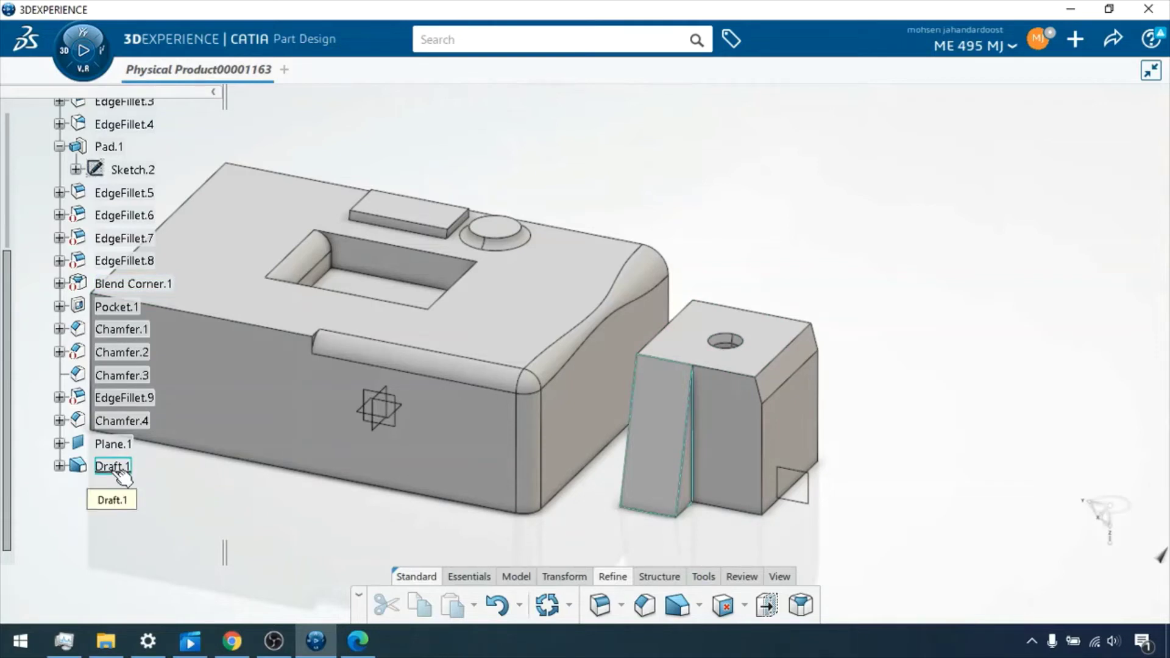
# Step: Deactivate Chamfer.4 on the small block together with all its children
pyautogui.rightClick(115, 425)
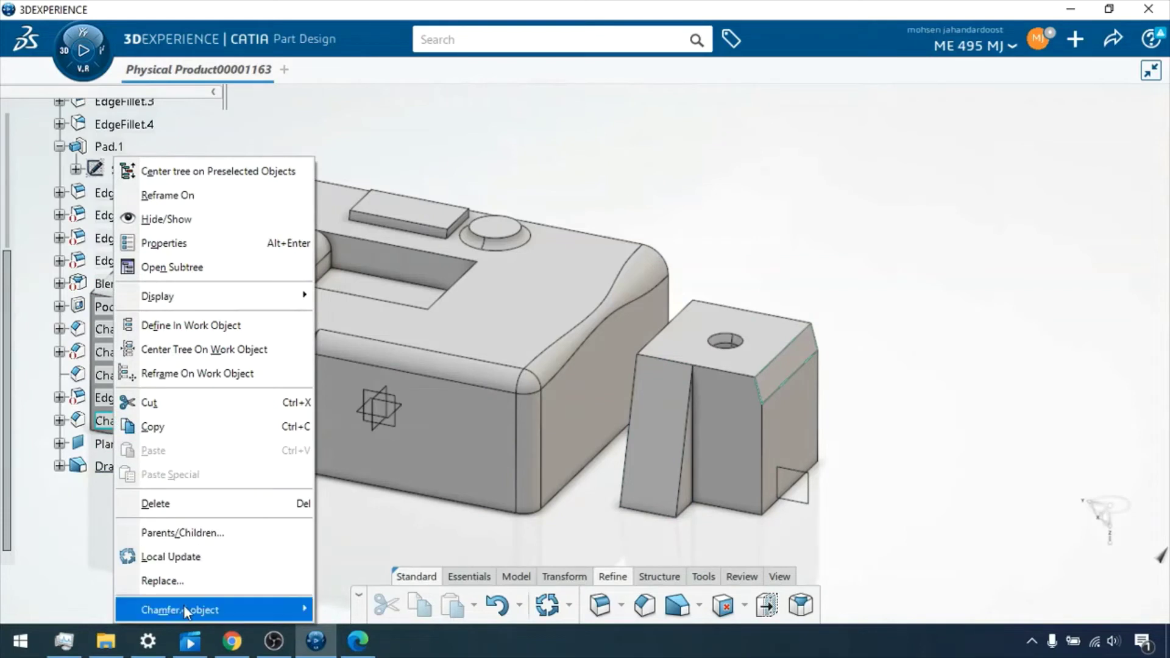
pyautogui.moveTo(276, 606)
pyautogui.click(366, 528)
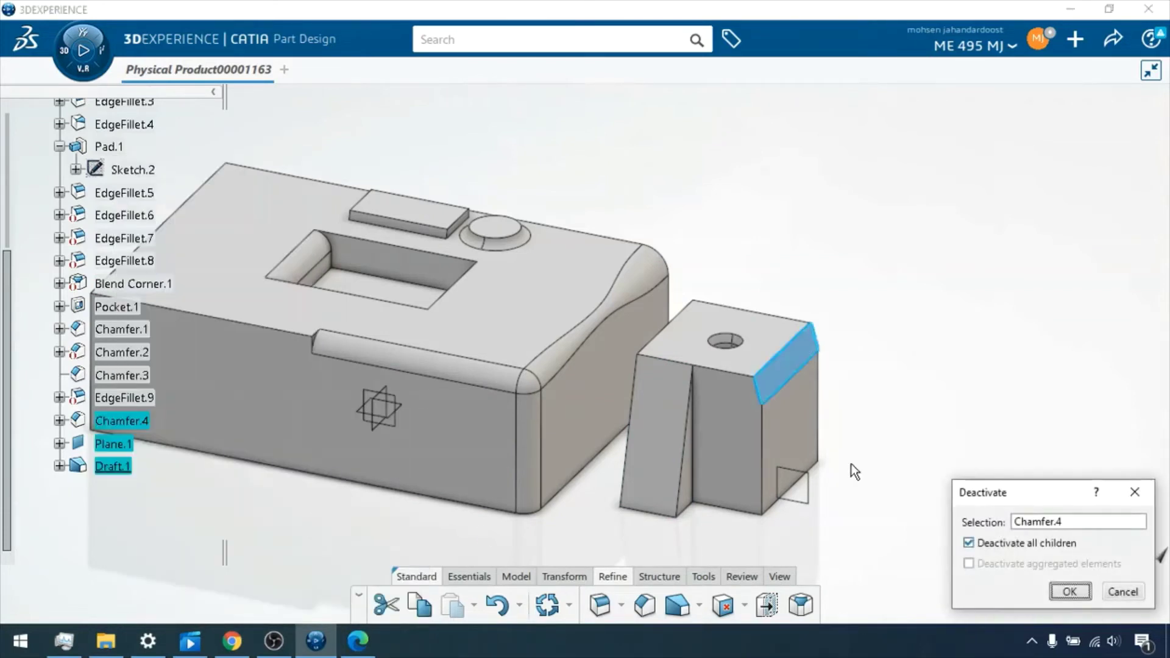
pyautogui.click(1070, 592)
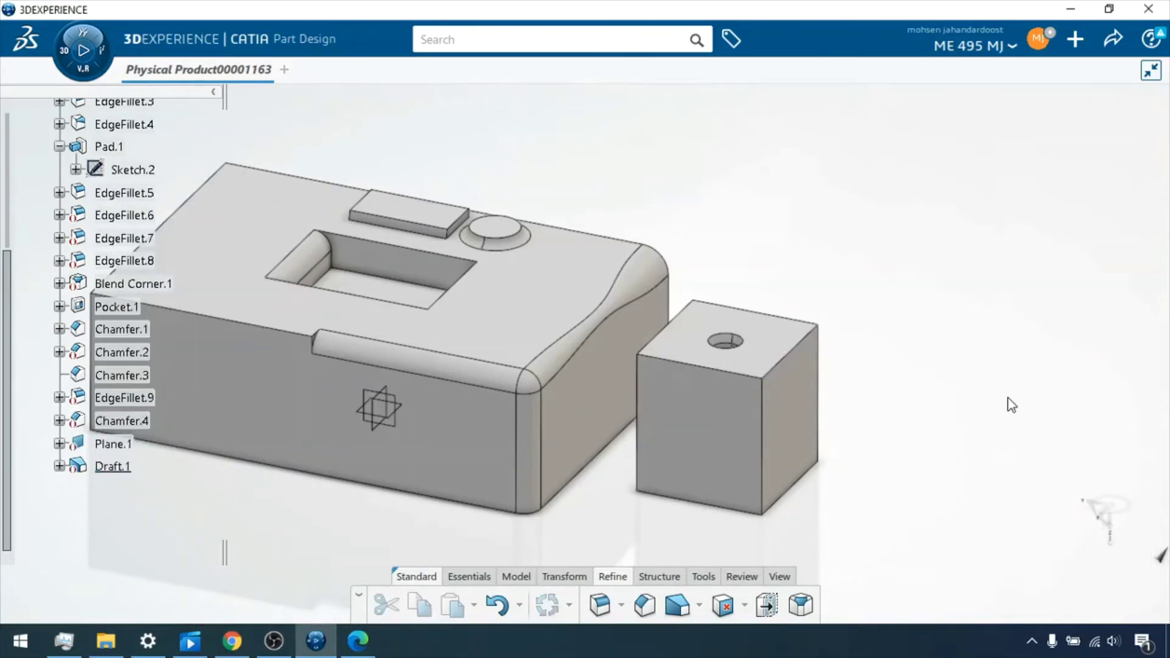
# Step: Try to reactivate Draft.1 without its aggregated elements, close the update diagnosis and deactivate the draft again
pyautogui.rightClick(111, 467)
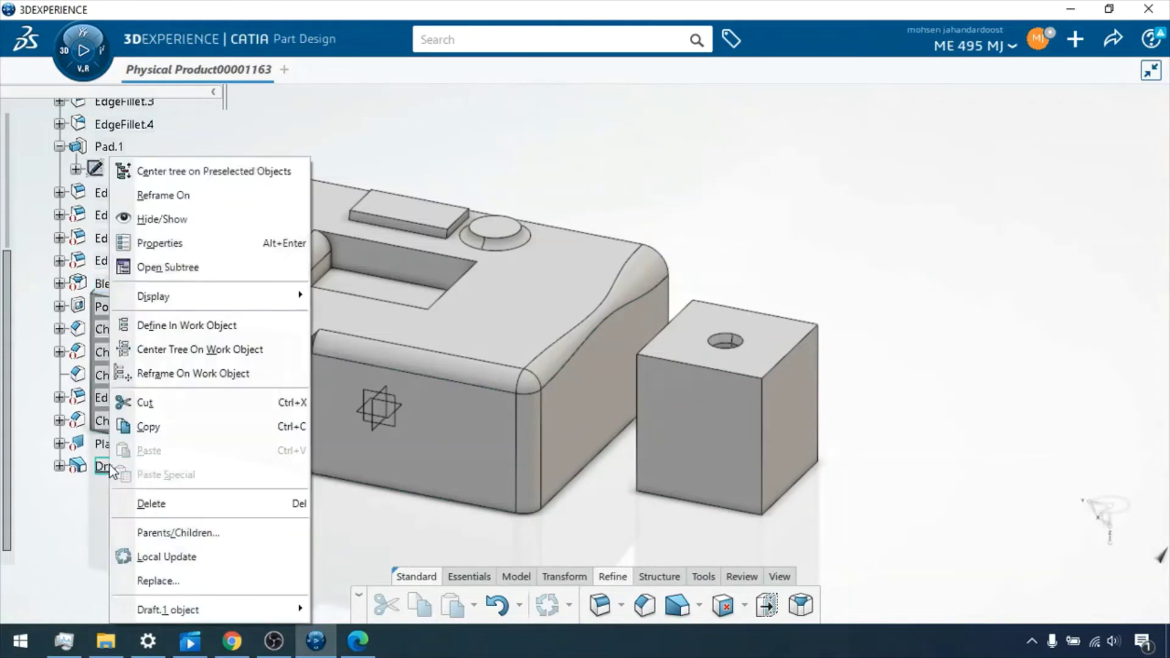
pyautogui.moveTo(287, 614)
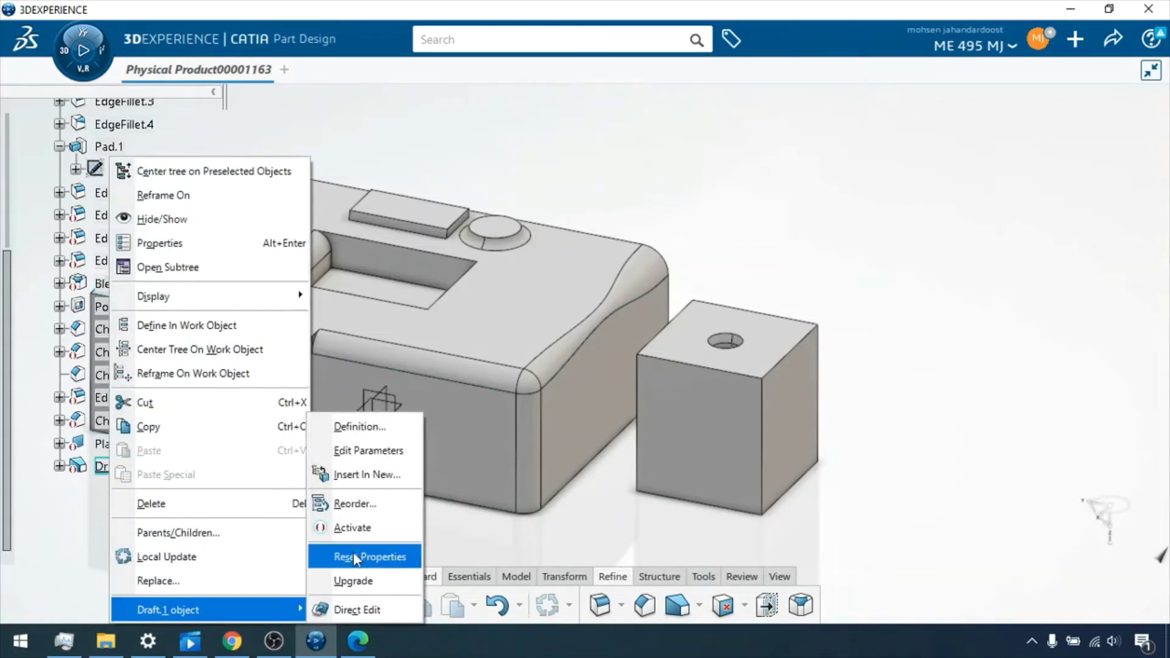
pyautogui.click(352, 529)
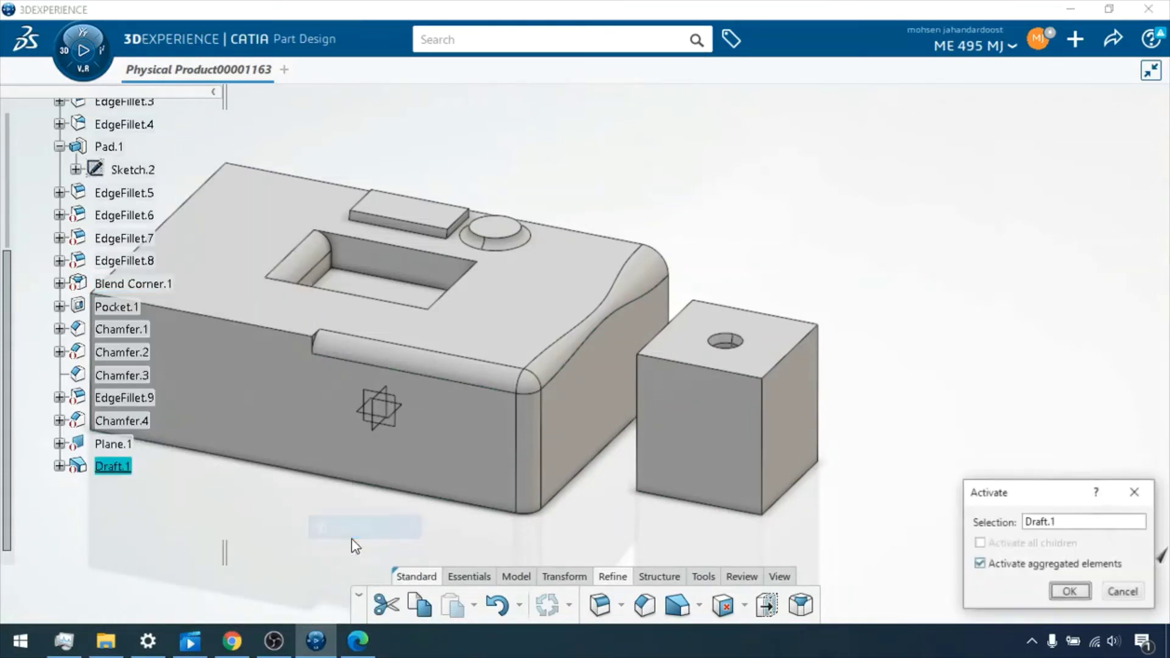
pyautogui.click(1004, 564)
pyautogui.click(1059, 592)
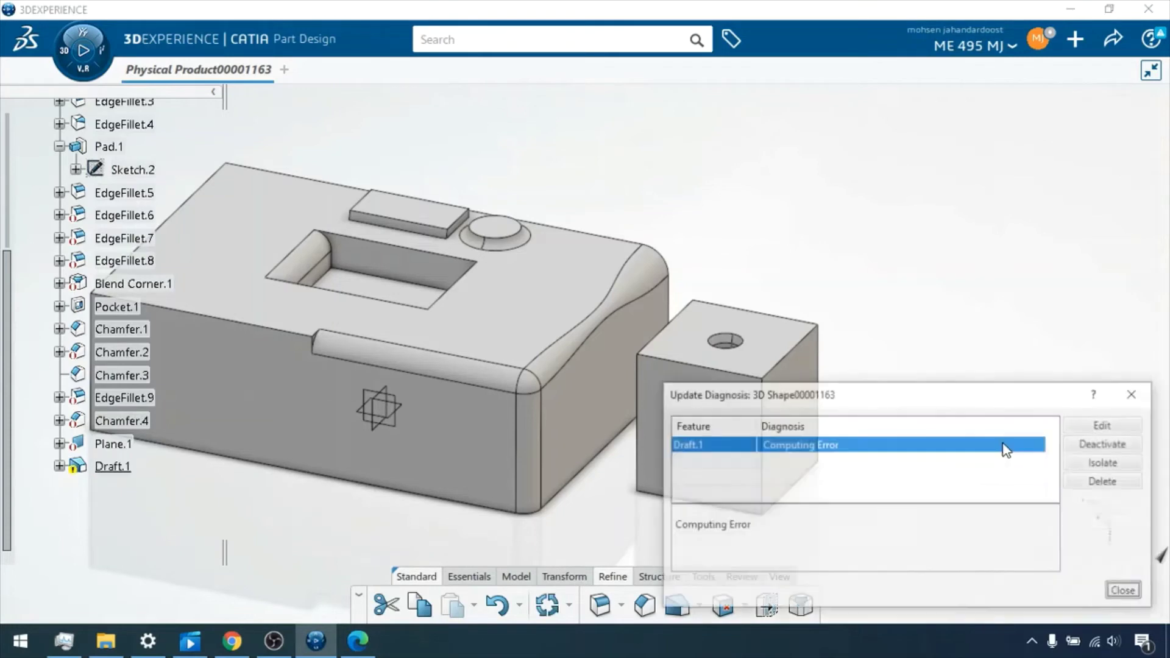
pyautogui.click(1128, 591)
pyautogui.rightClick(113, 476)
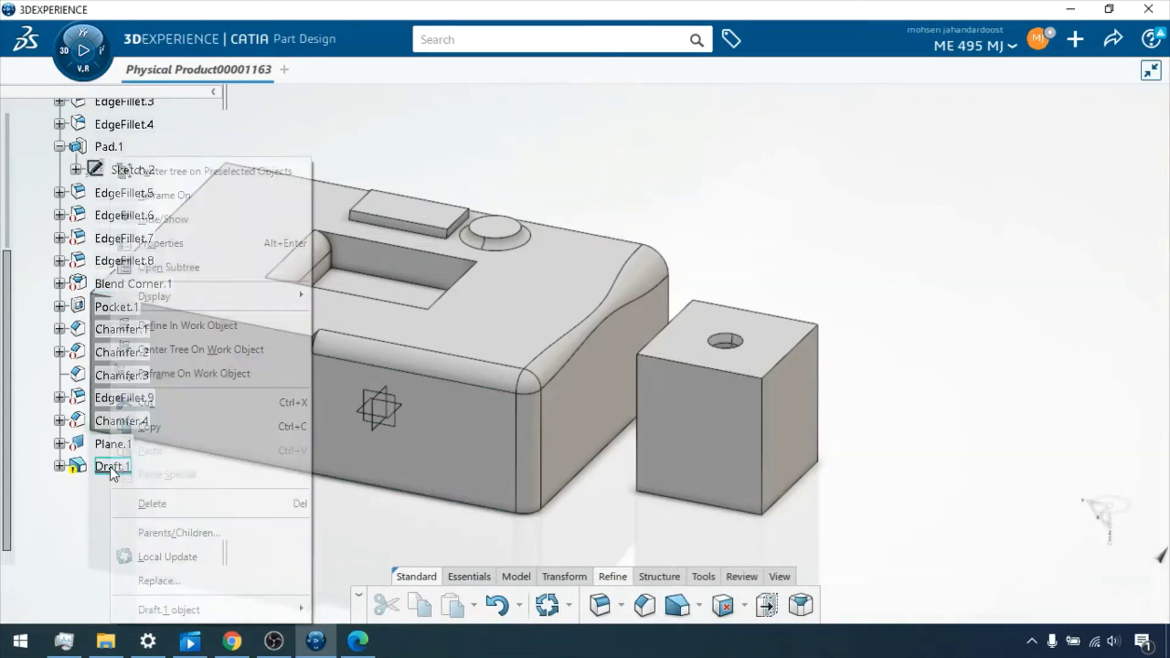
pyautogui.moveTo(201, 612)
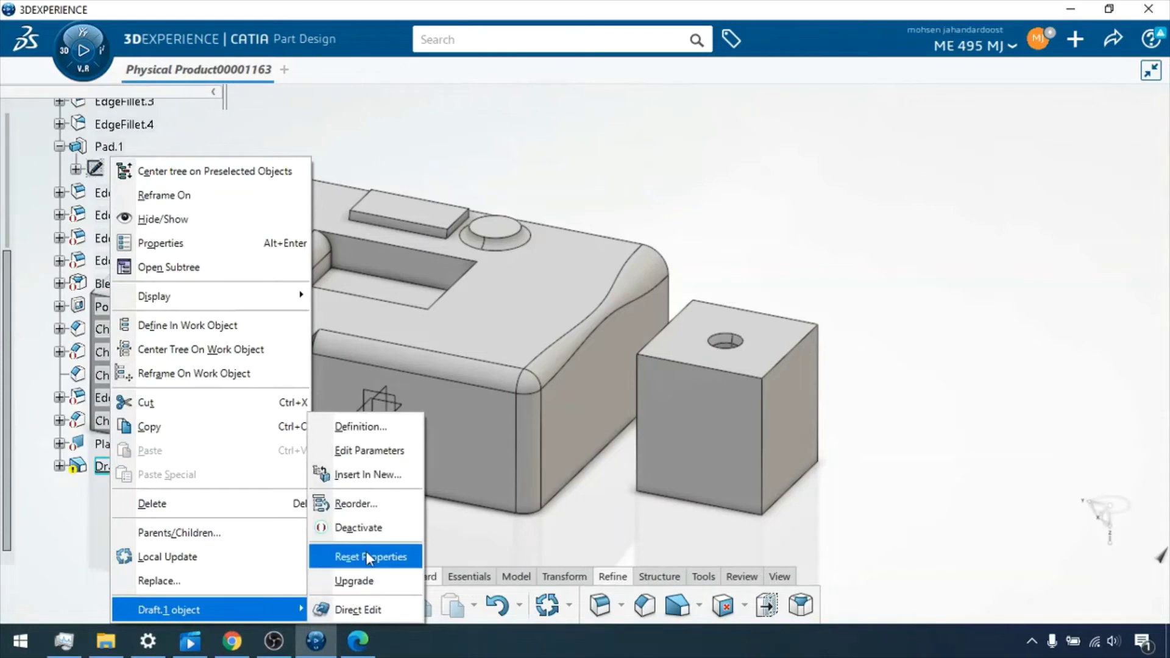
pyautogui.click(357, 528)
# Step: Activate Draft.1 together with its aggregated elements
pyautogui.rightClick(102, 477)
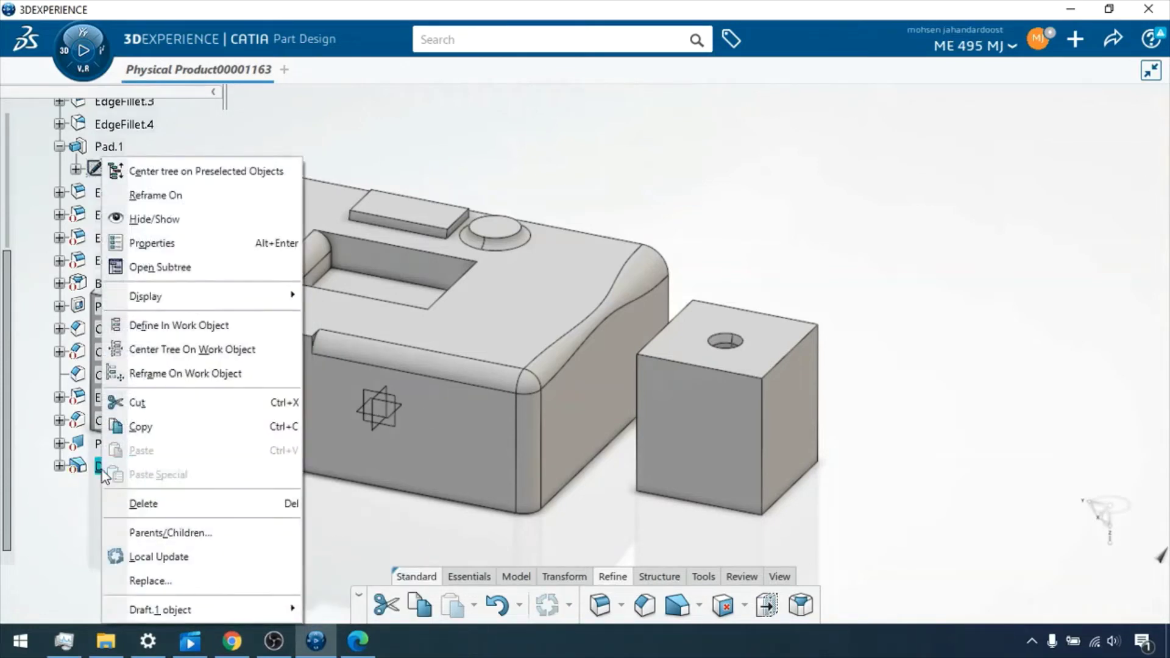
pyautogui.moveTo(214, 610)
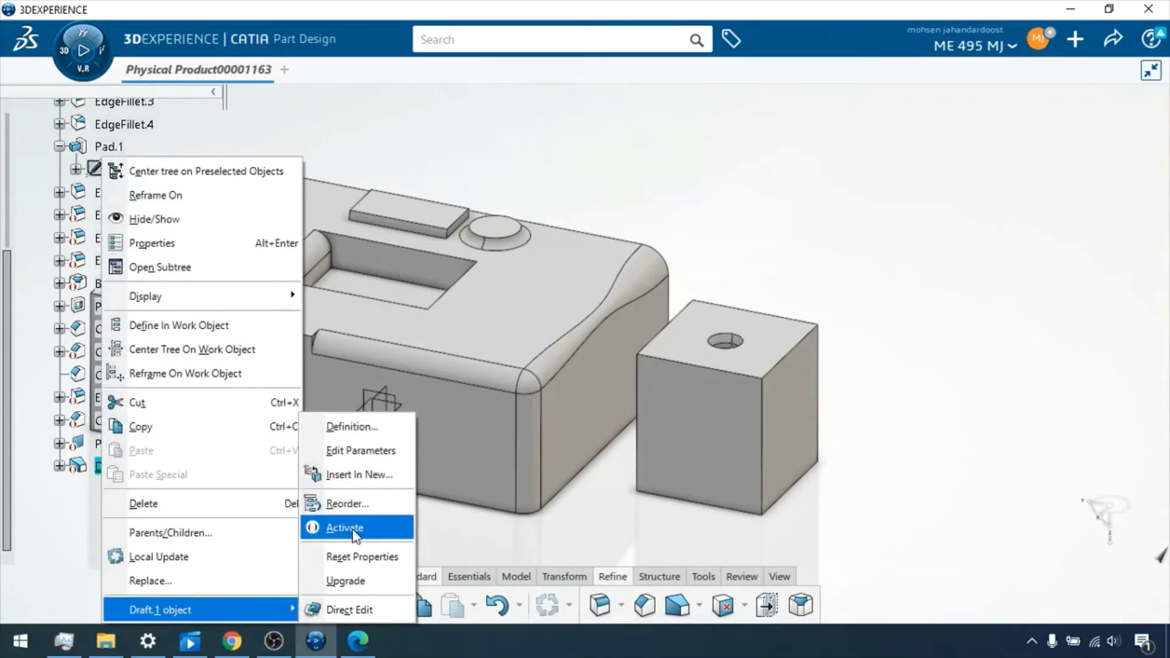
pyautogui.click(355, 529)
pyautogui.click(1069, 592)
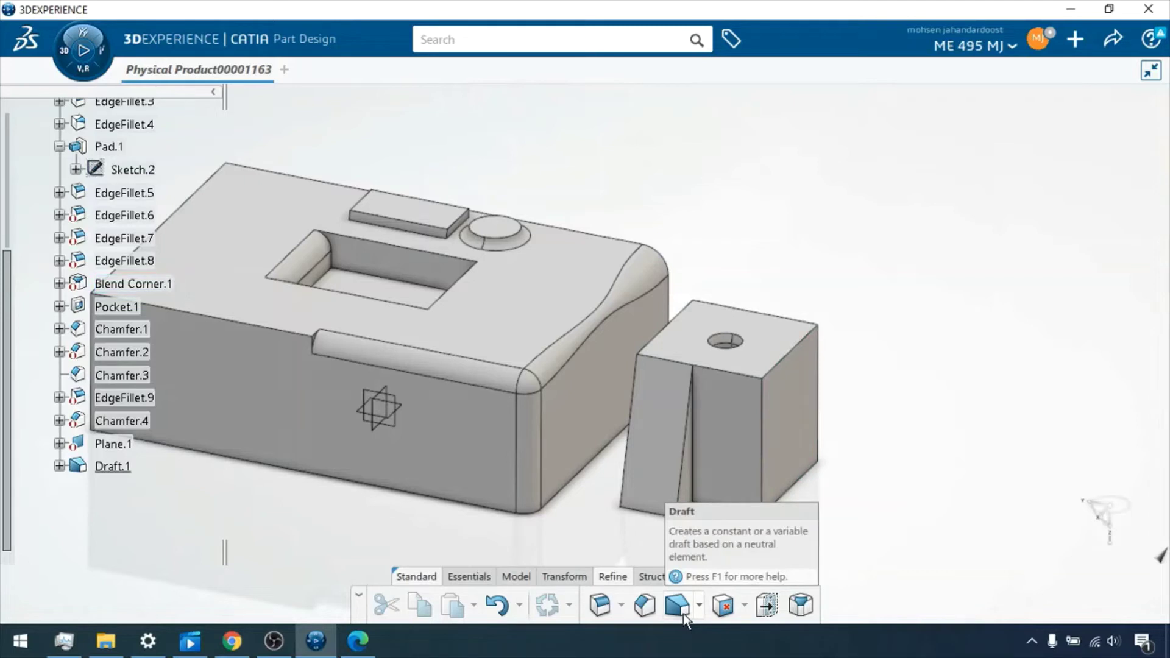
# Step: Set up a 15 deg variable-angle draft on the small block's right side face with the top face as neutral element
pyautogui.click(792, 405)
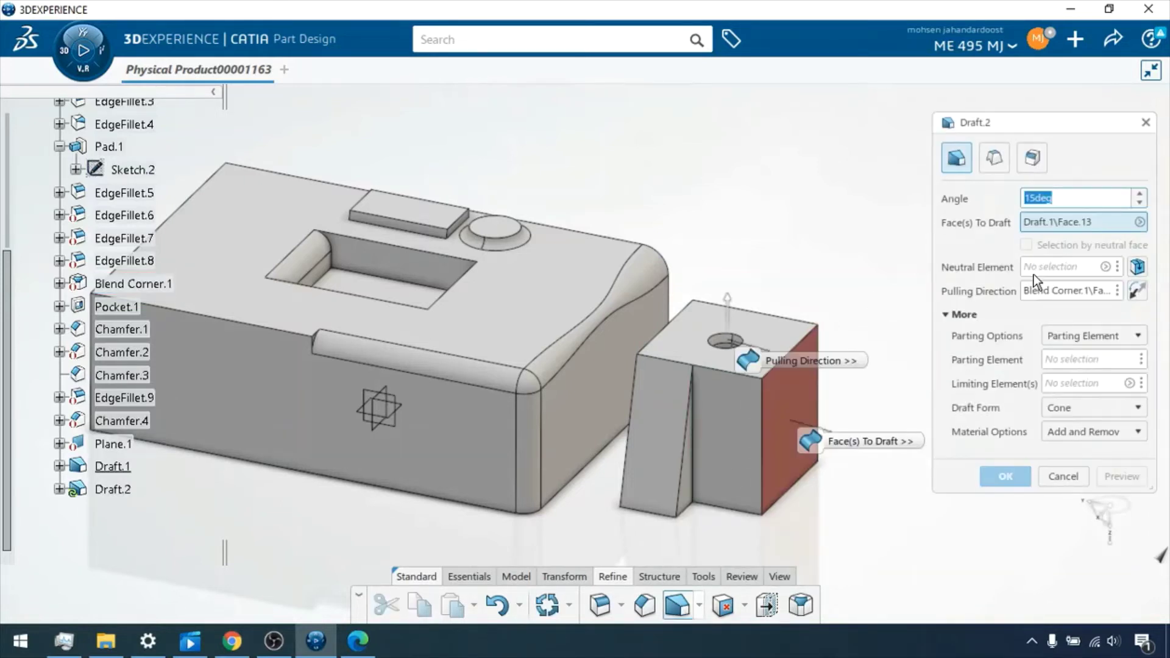
pyautogui.click(995, 158)
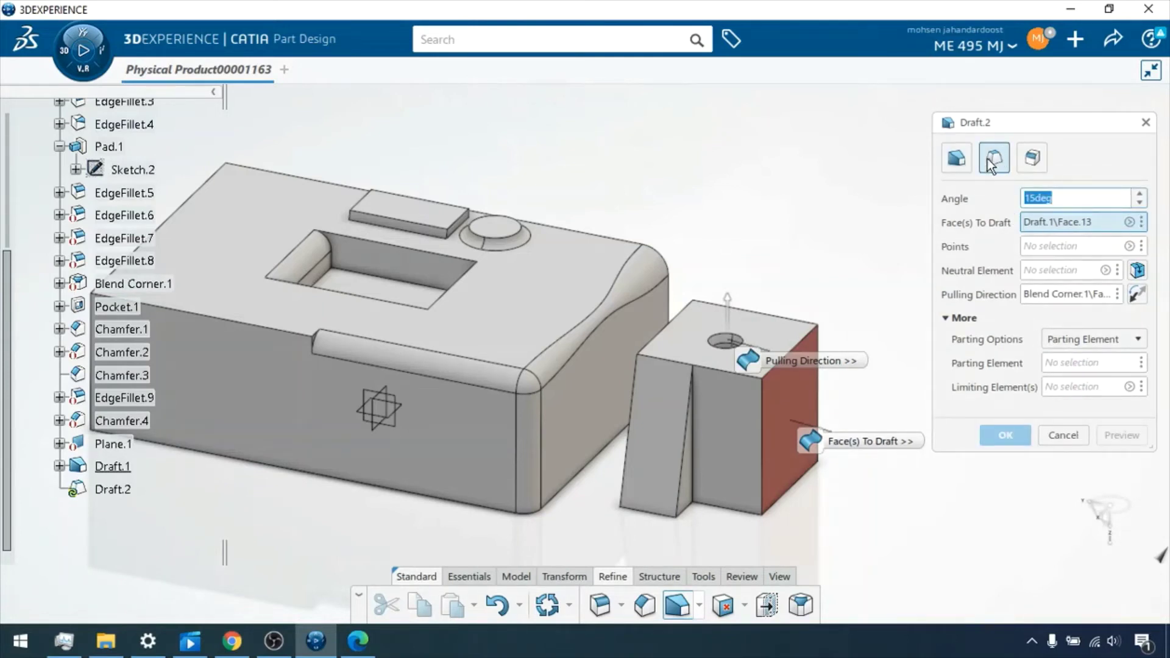
pyautogui.click(1051, 270)
pyautogui.click(781, 339)
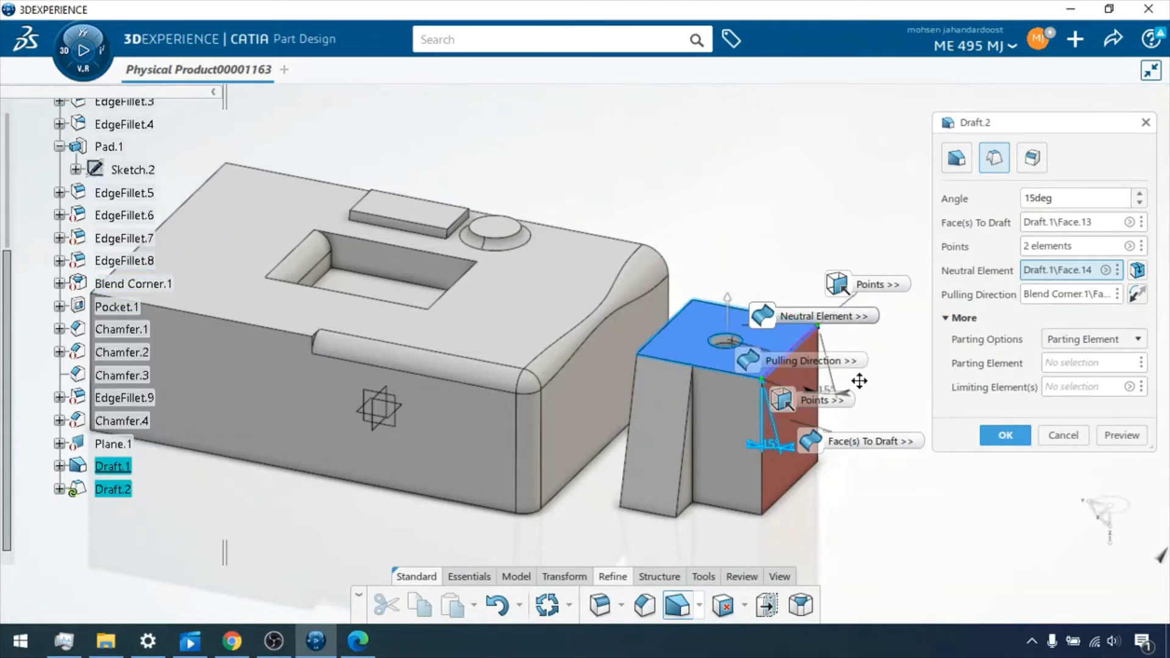
# Step: Add a third draft point on the drafted face's top edge, about 38.6 mm along the curve
pyautogui.scroll(2, 878, 342)
pyautogui.moveTo(889, 332); pyautogui.dragTo(856, 259, button='middle')
pyautogui.moveTo(689, 191); pyautogui.dragTo(247, 176, button='middle')
pyautogui.moveTo(697, 334); pyautogui.dragTo(700, 297, button='middle')
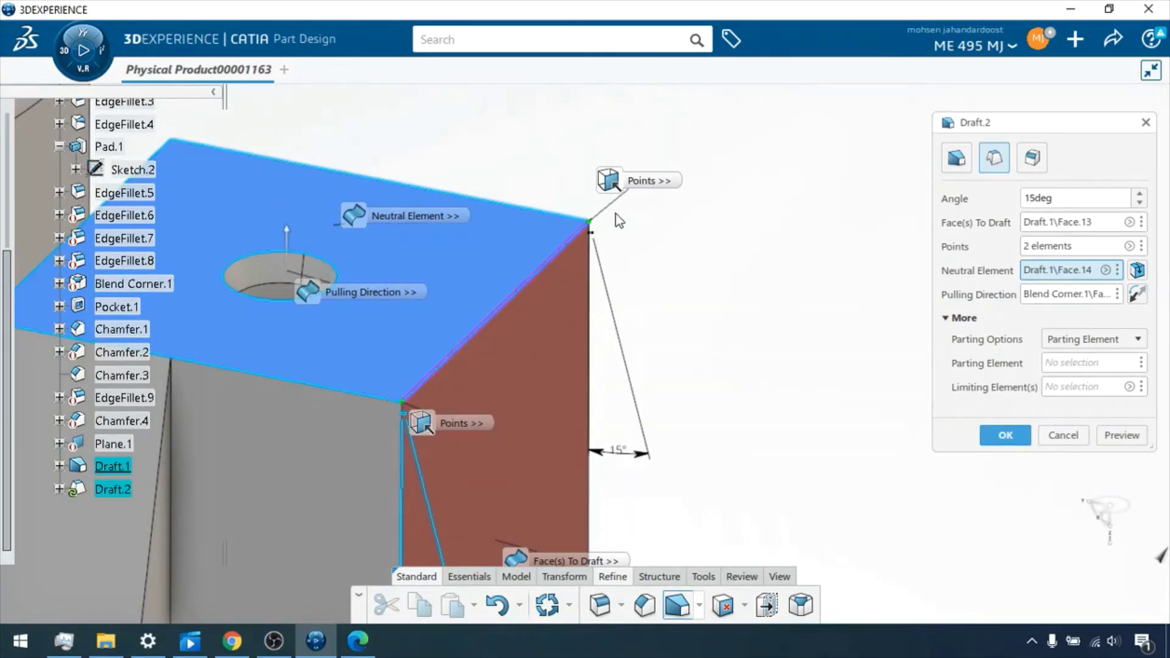
pyautogui.click(1141, 247)
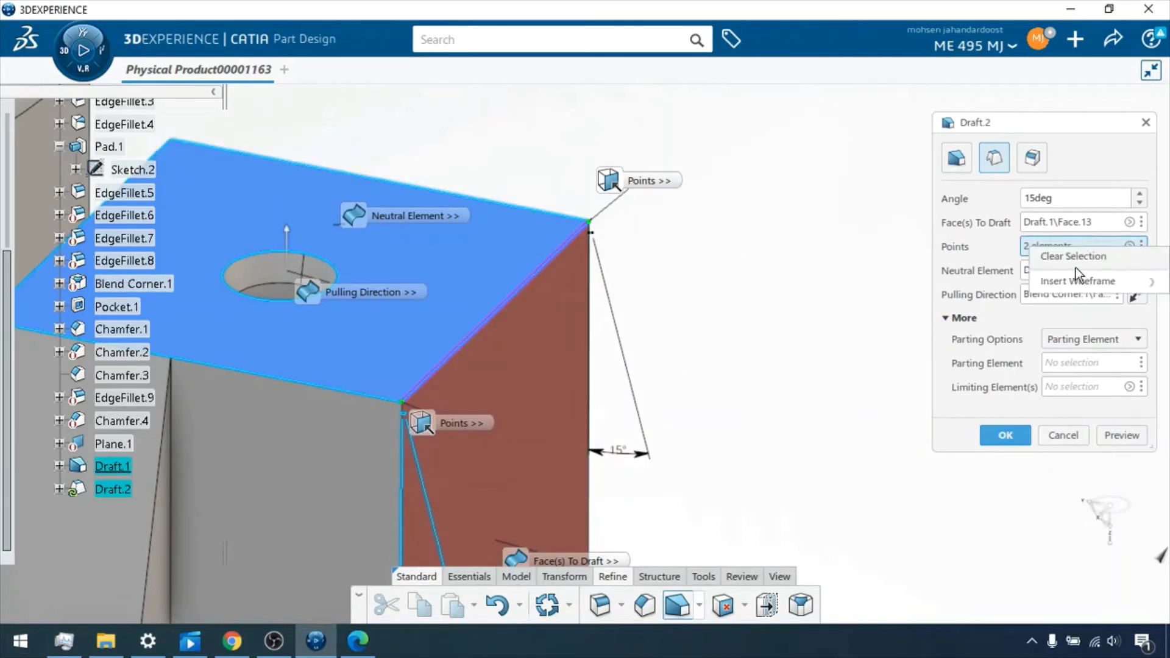
pyautogui.moveTo(1076, 281)
pyautogui.click(982, 282)
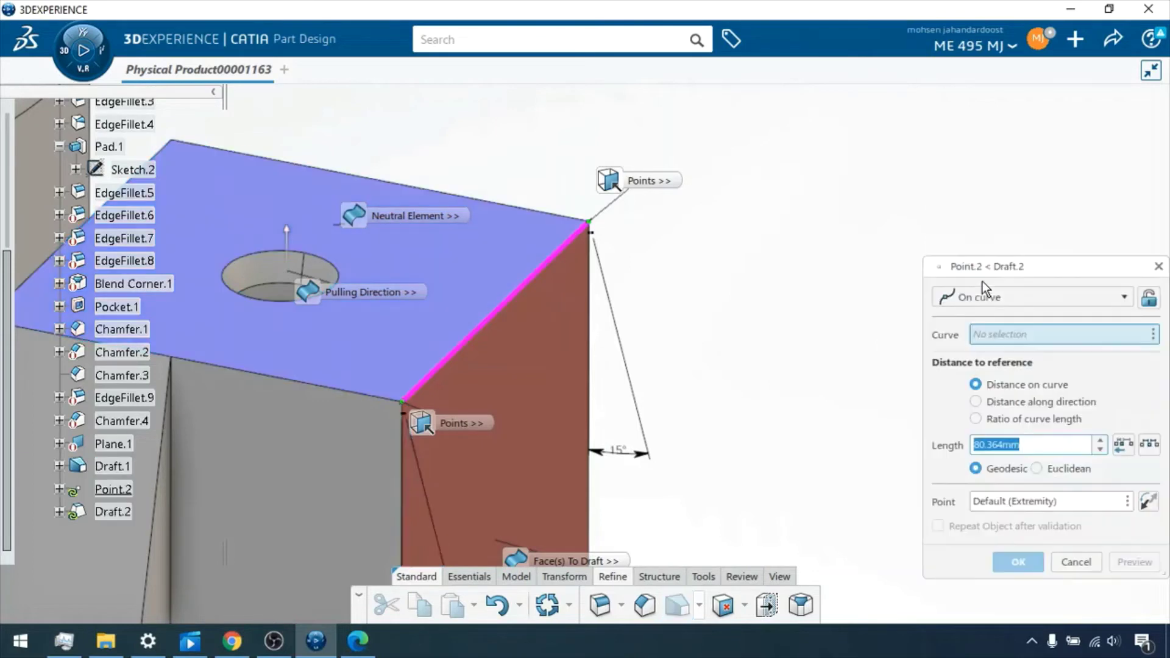
pyautogui.click(476, 347)
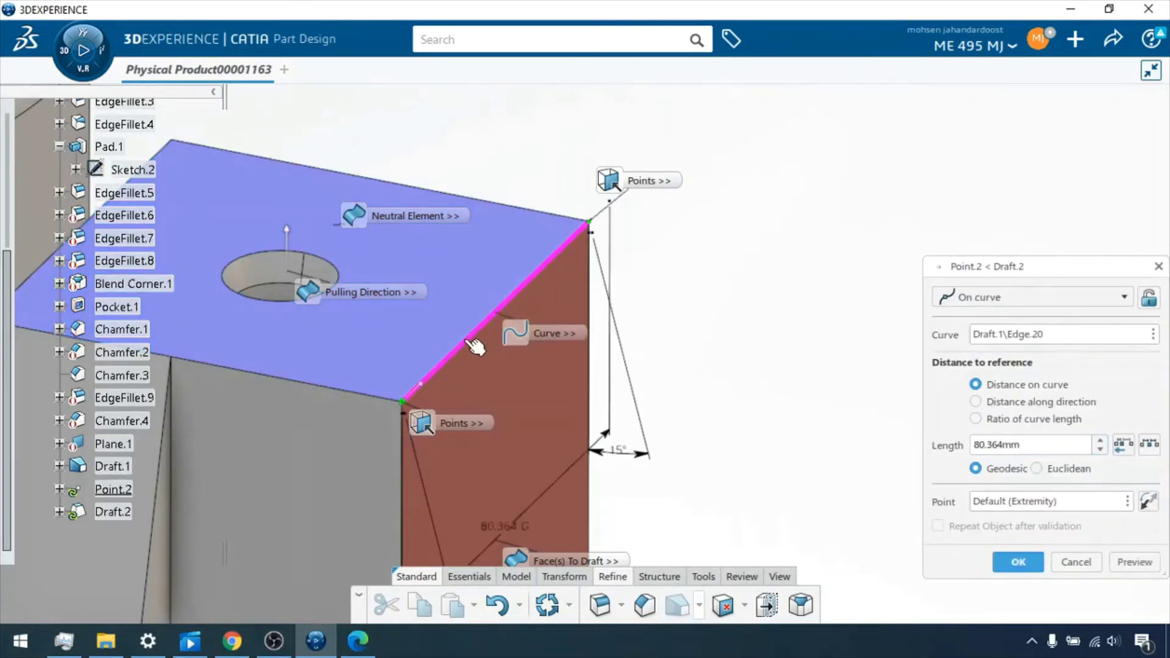
pyautogui.moveTo(498, 317); pyautogui.dragTo(512, 308)
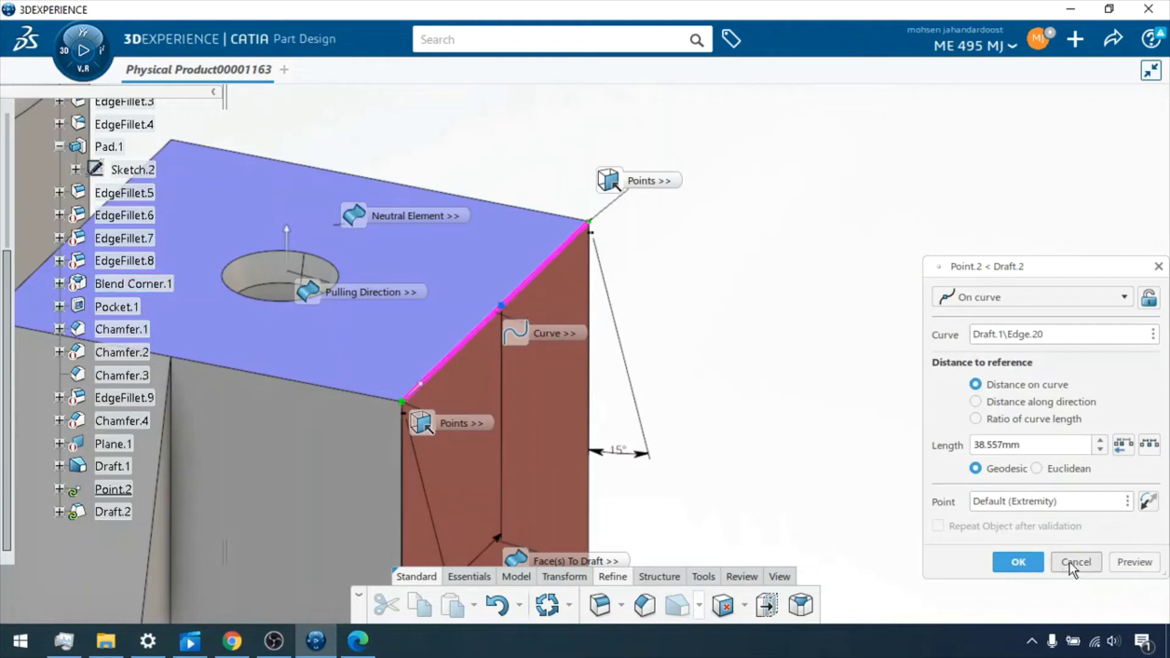
pyautogui.click(1017, 562)
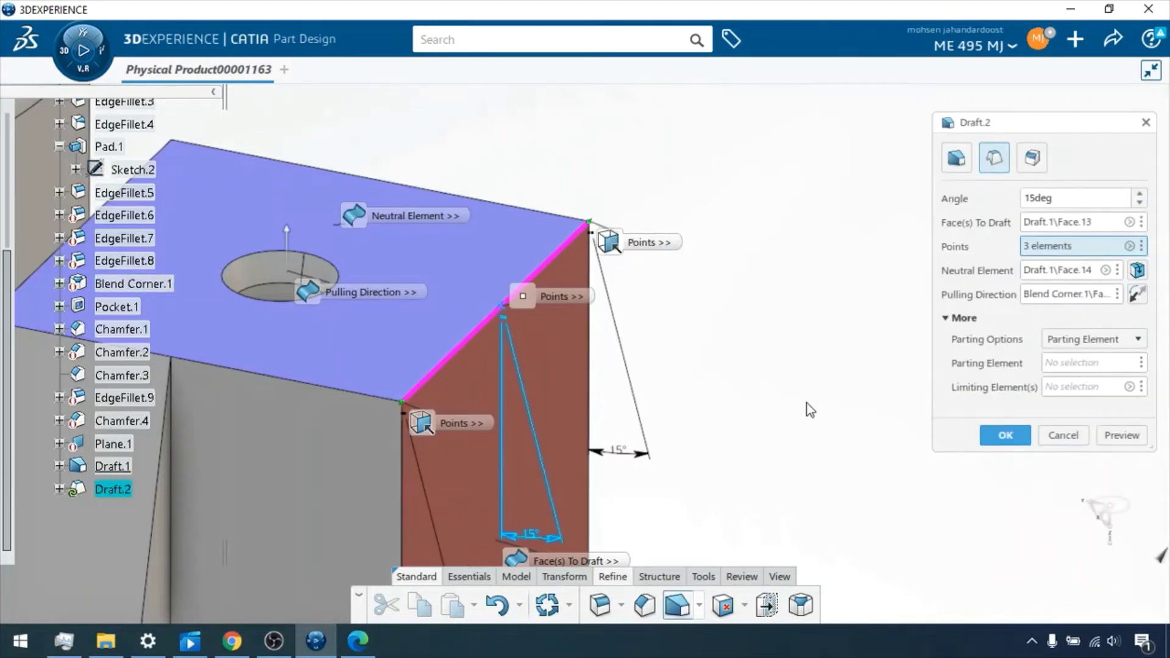
# Step: Increase the draft angle at the middle point to 69 deg and preview the draft
pyautogui.moveTo(740, 431); pyautogui.dragTo(752, 351, button='middle')
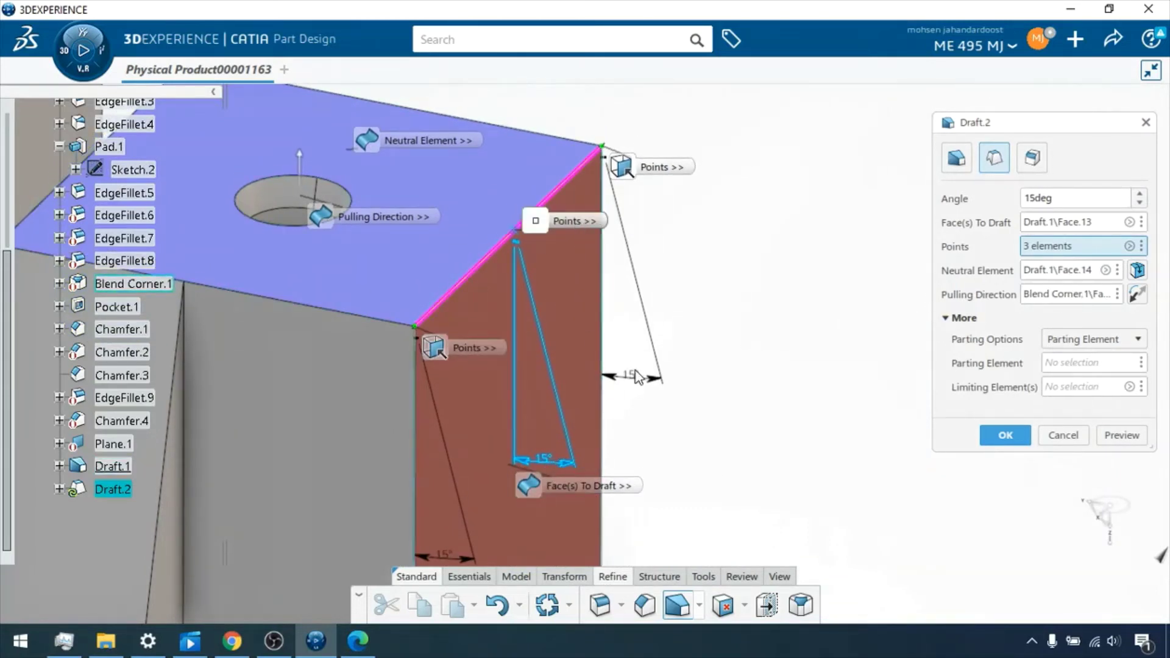
pyautogui.moveTo(595, 468); pyautogui.dragTo(730, 357)
pyautogui.click(1120, 436)
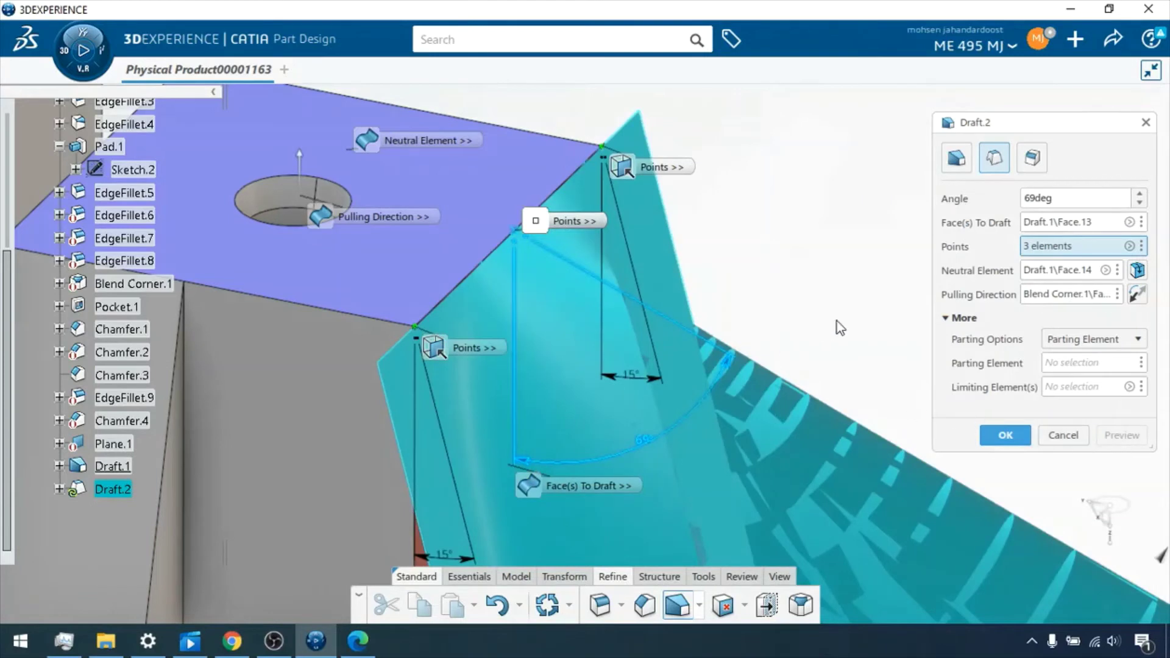
pyautogui.moveTo(836, 323); pyautogui.dragTo(786, 295, button='middle')
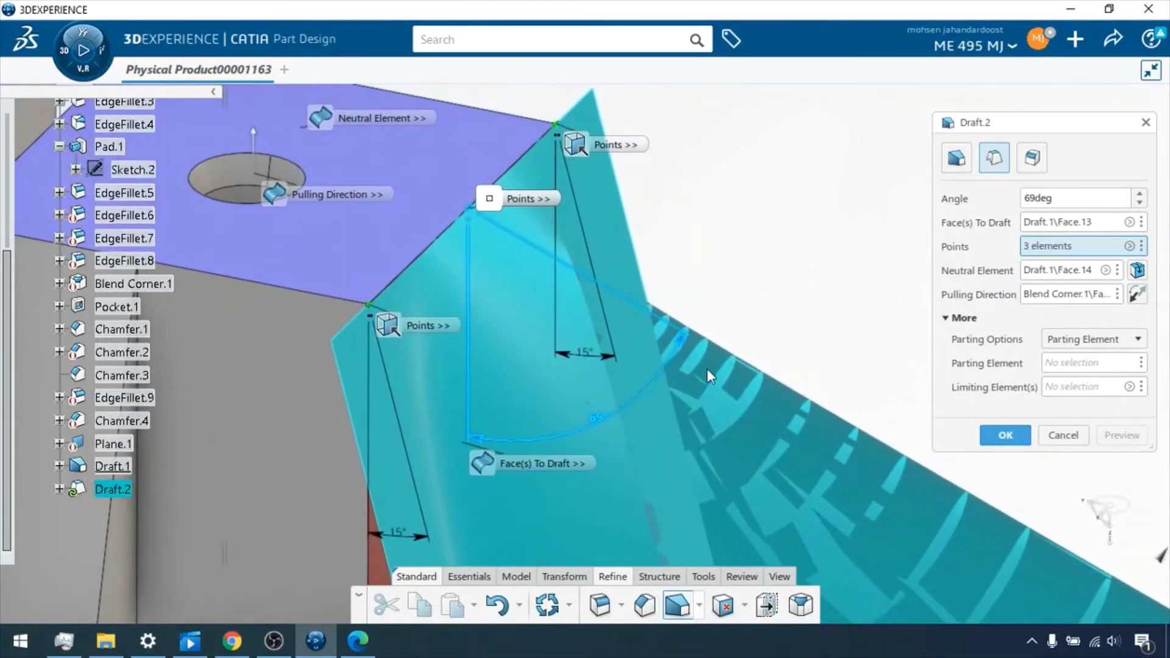
# Step: Set the draft angle to 47 deg at the middle point and 7 deg at the near corner point, and apply the draft
pyautogui.moveTo(693, 341); pyautogui.dragTo(658, 253)
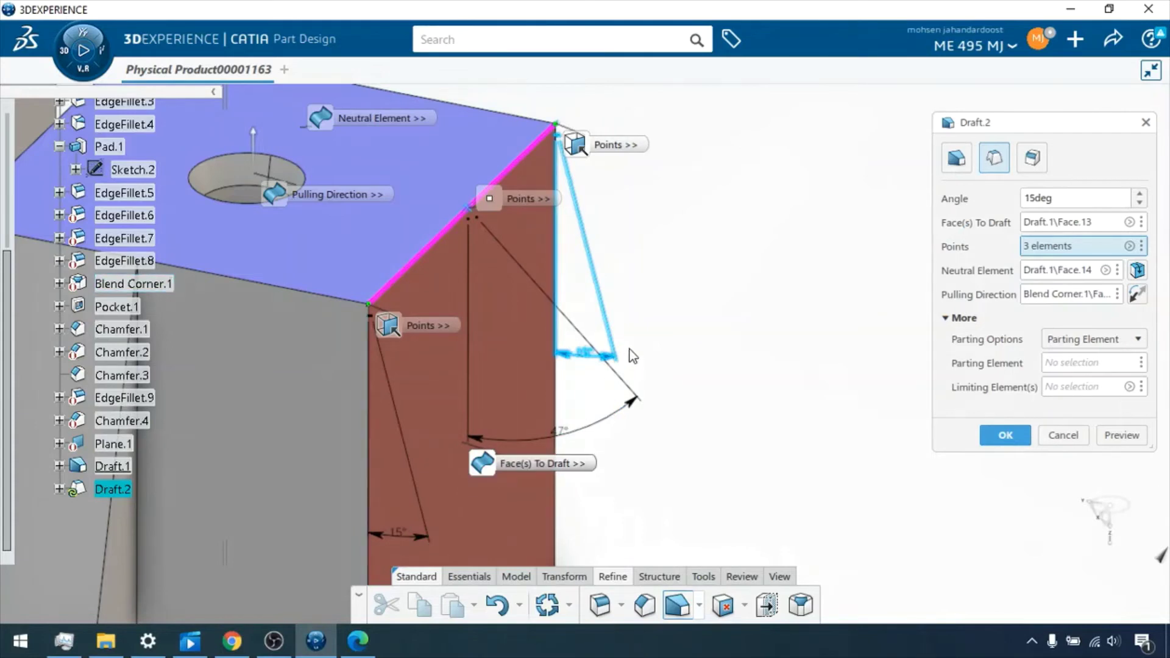
pyautogui.moveTo(416, 536)
pyautogui.mouseDown()
pyautogui.moveTo(393, 539)
pyautogui.moveTo(422, 547)
pyautogui.moveTo(405, 548)
pyautogui.moveTo(422, 518)
pyautogui.moveTo(404, 517)
pyautogui.mouseUp()
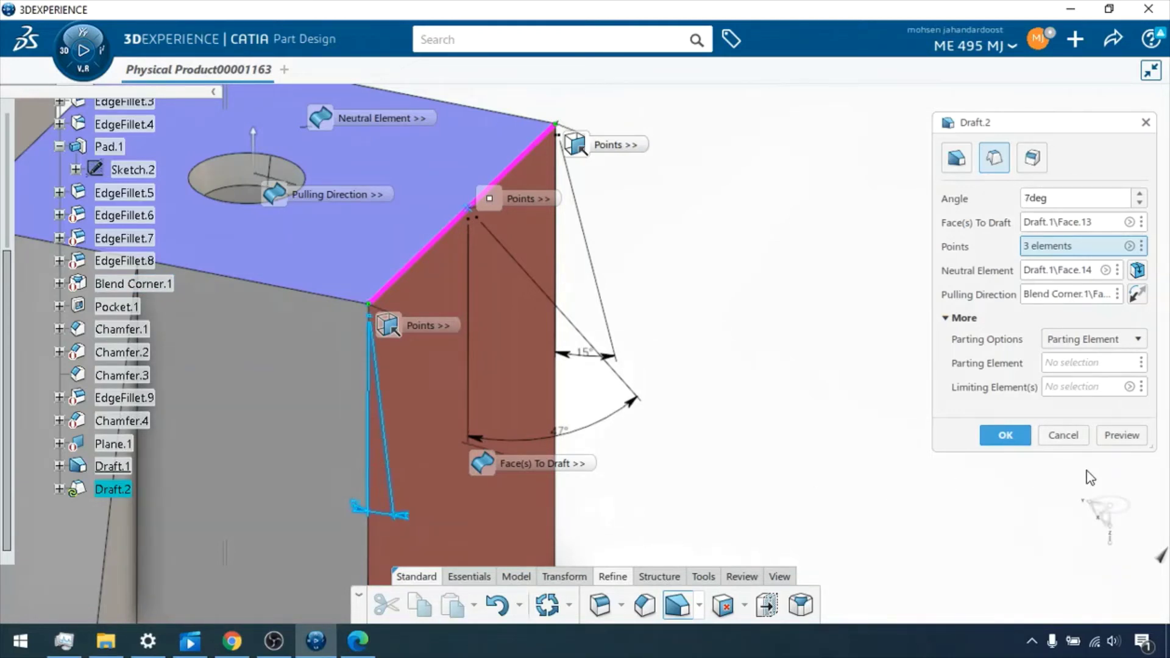
pyautogui.click(1121, 435)
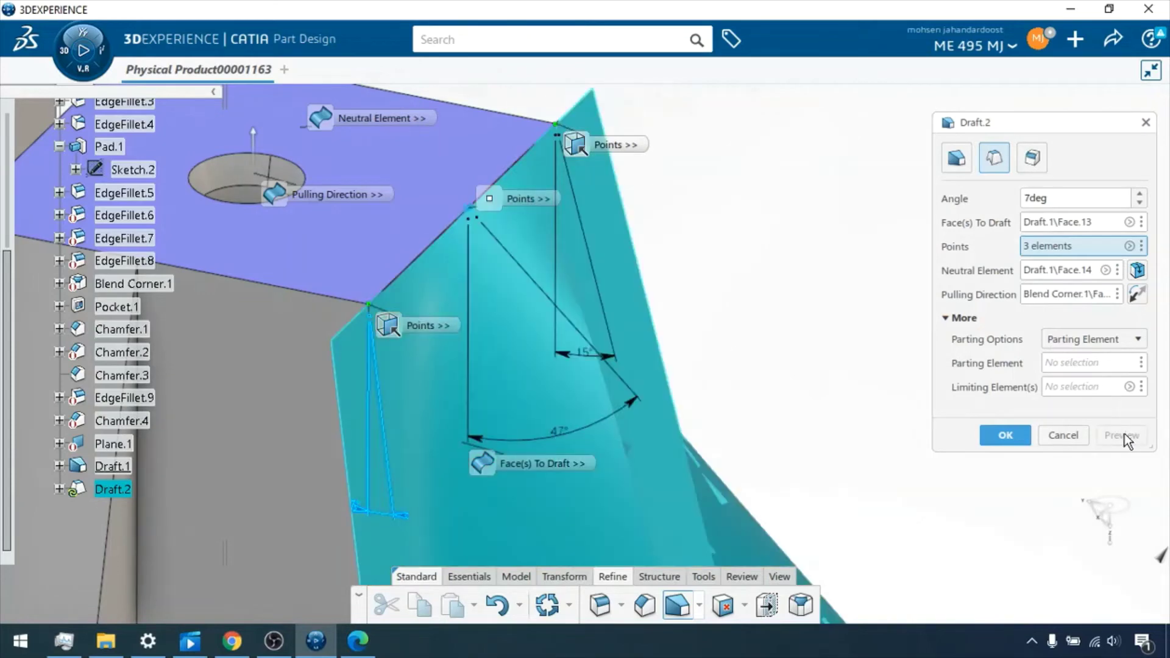
pyautogui.click(1006, 434)
pyautogui.scroll(-5, 915, 400)
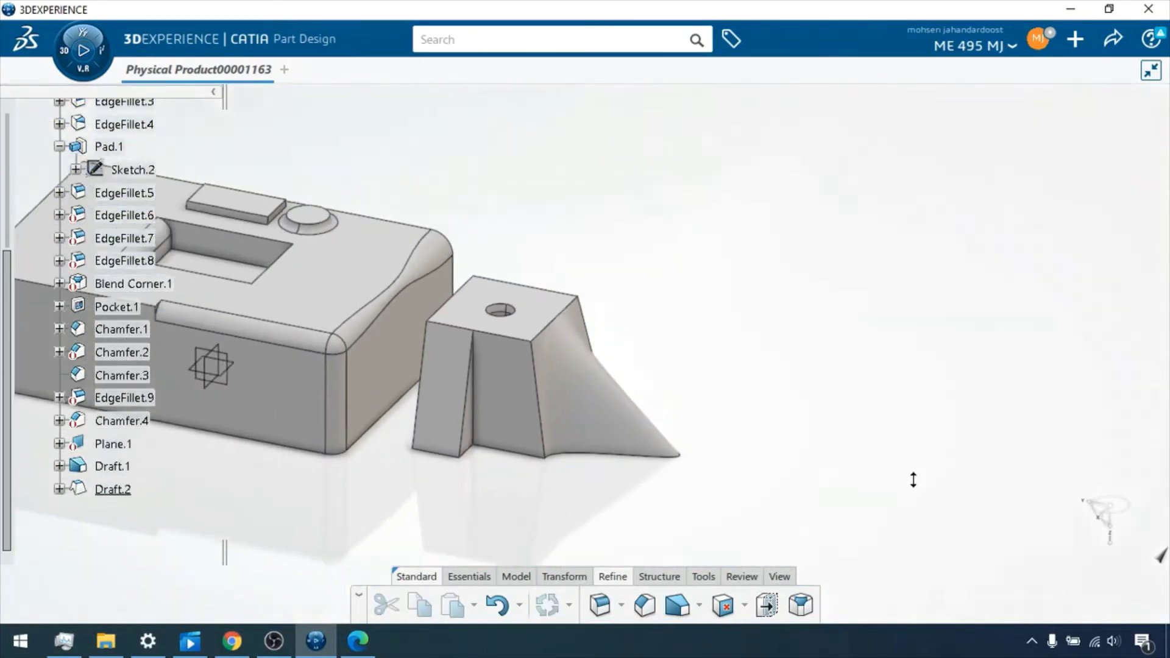
pyautogui.scroll(4, 890, 392)
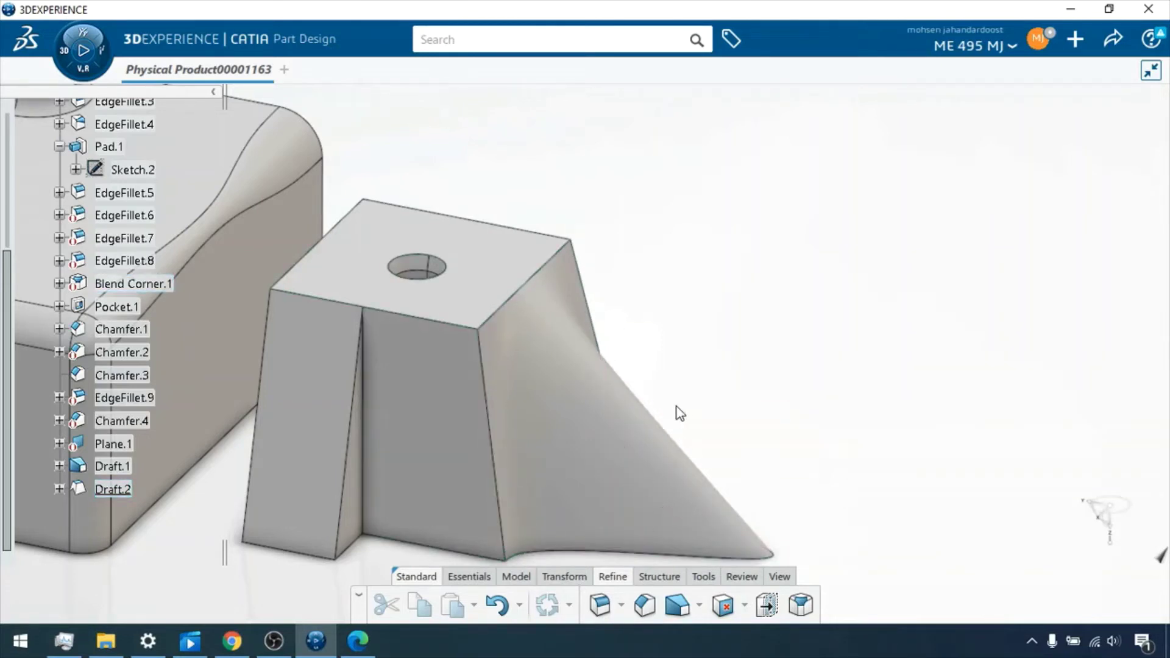
# Step: Reopen the definition of Draft.2 and set the middle point's angle to 45 deg
pyautogui.rightClick(108, 490)
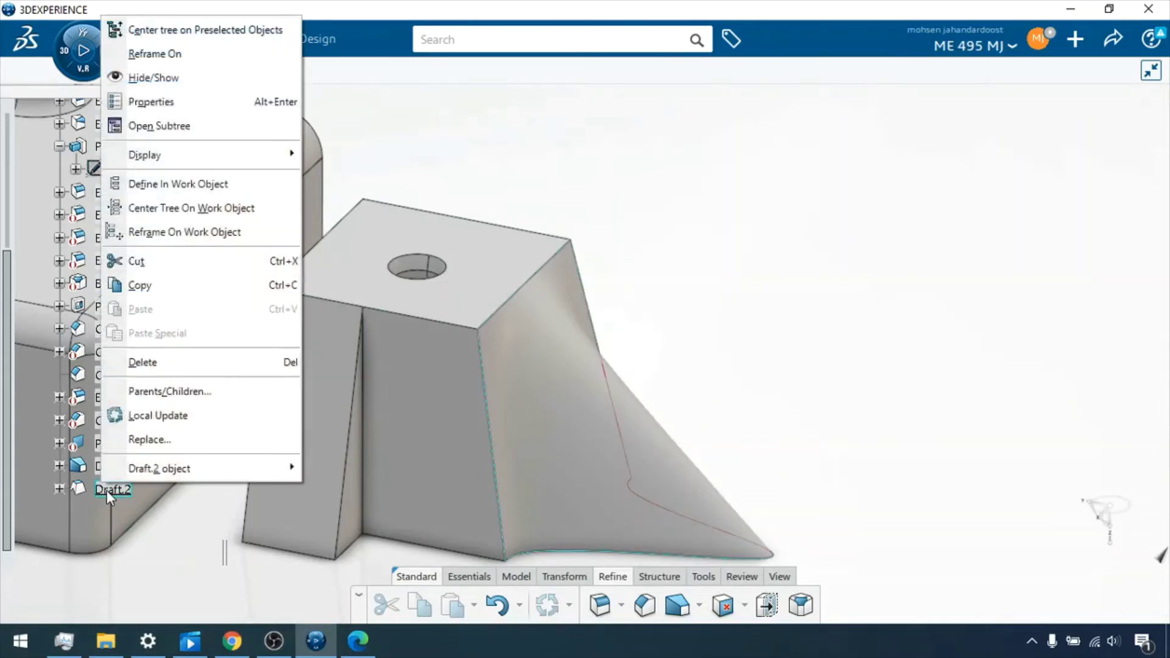
pyautogui.moveTo(283, 466)
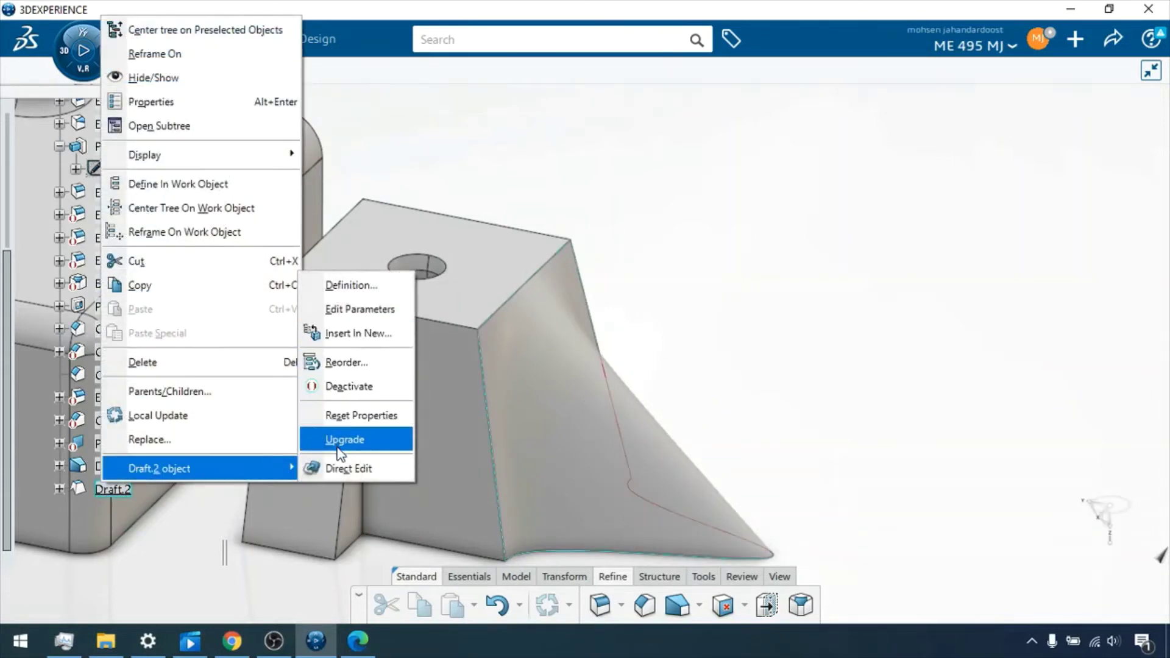
pyautogui.click(342, 293)
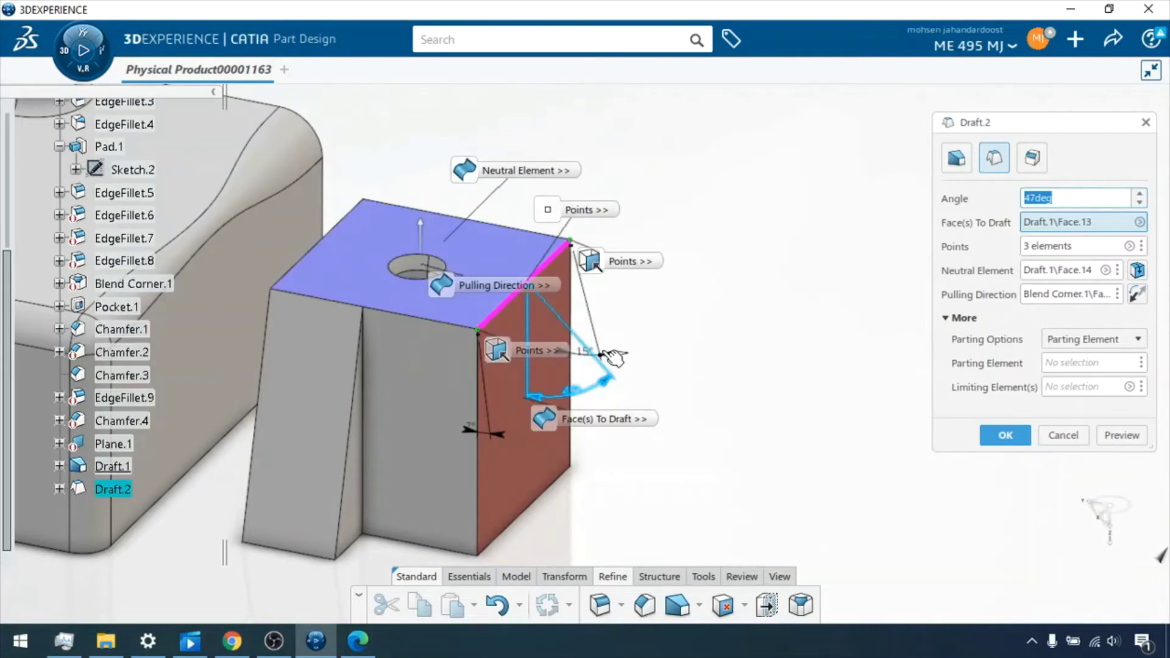
pyautogui.scroll(1, 672, 279)
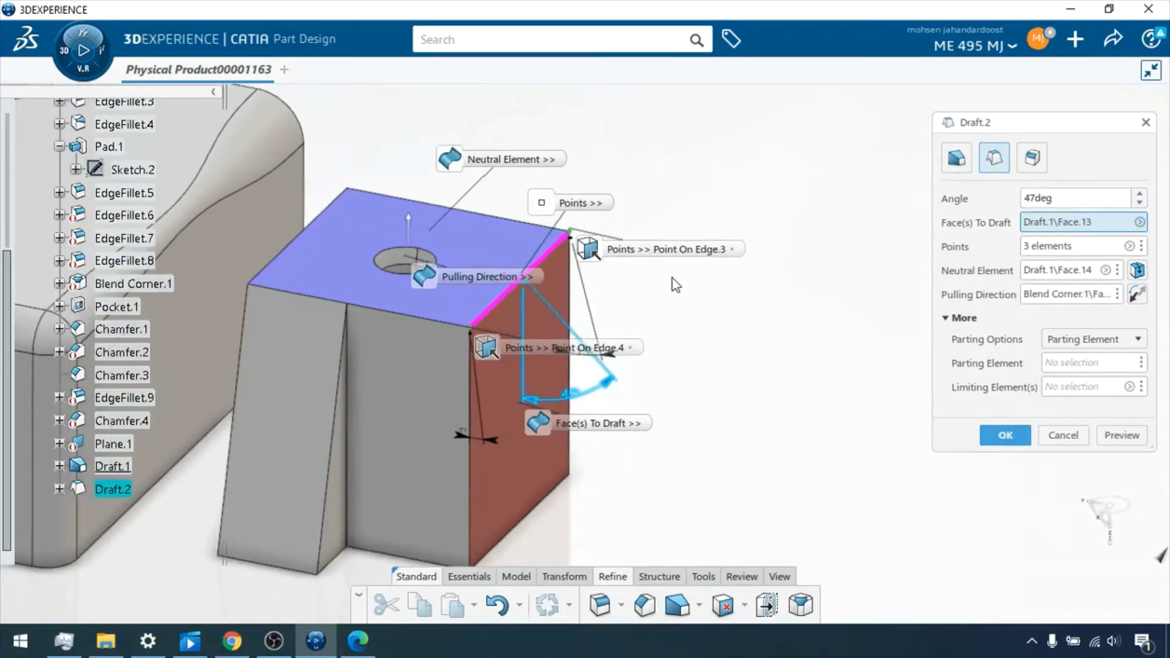
pyautogui.scroll(3, 671, 278)
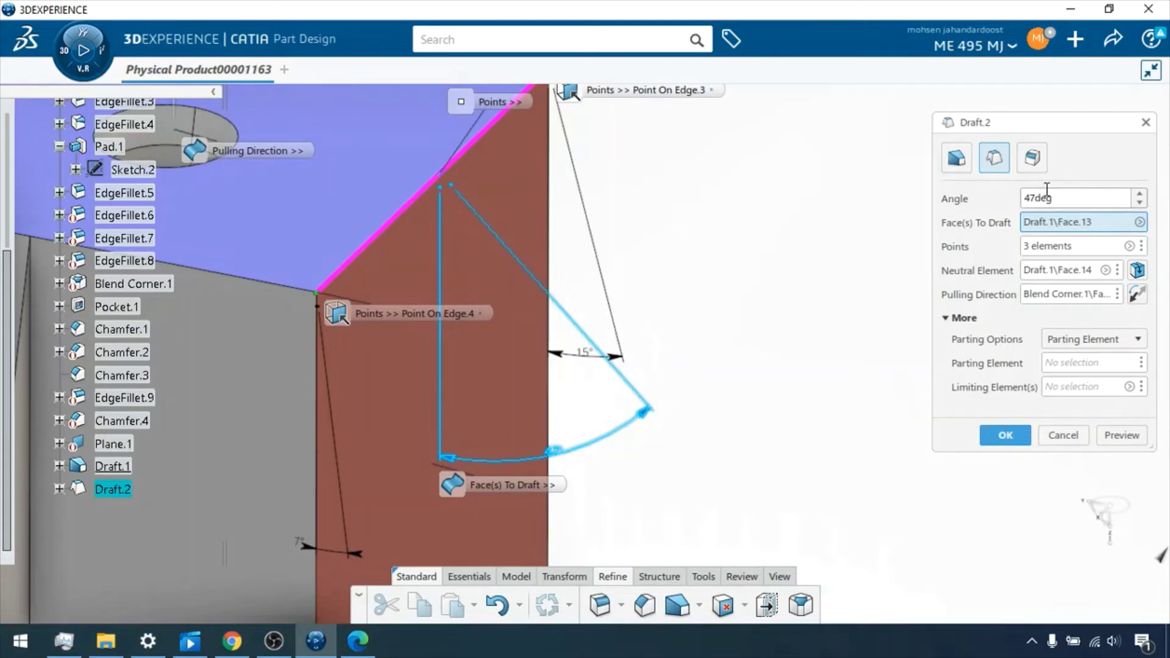
pyautogui.moveTo(1065, 200); pyautogui.dragTo(985, 185)
pyautogui.write('45')
pyautogui.press('Return')
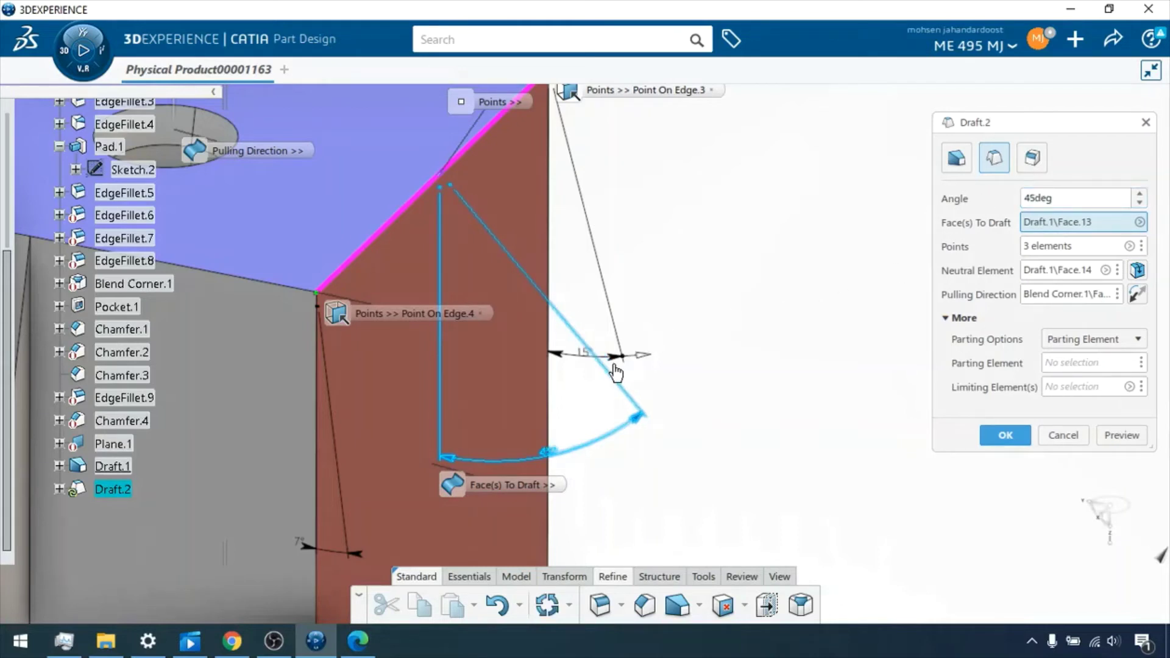
# Step: Set the draft angle to 15 deg at the far corner point and 5 deg at the near corner point
pyautogui.write('15')
pyautogui.press('Return')
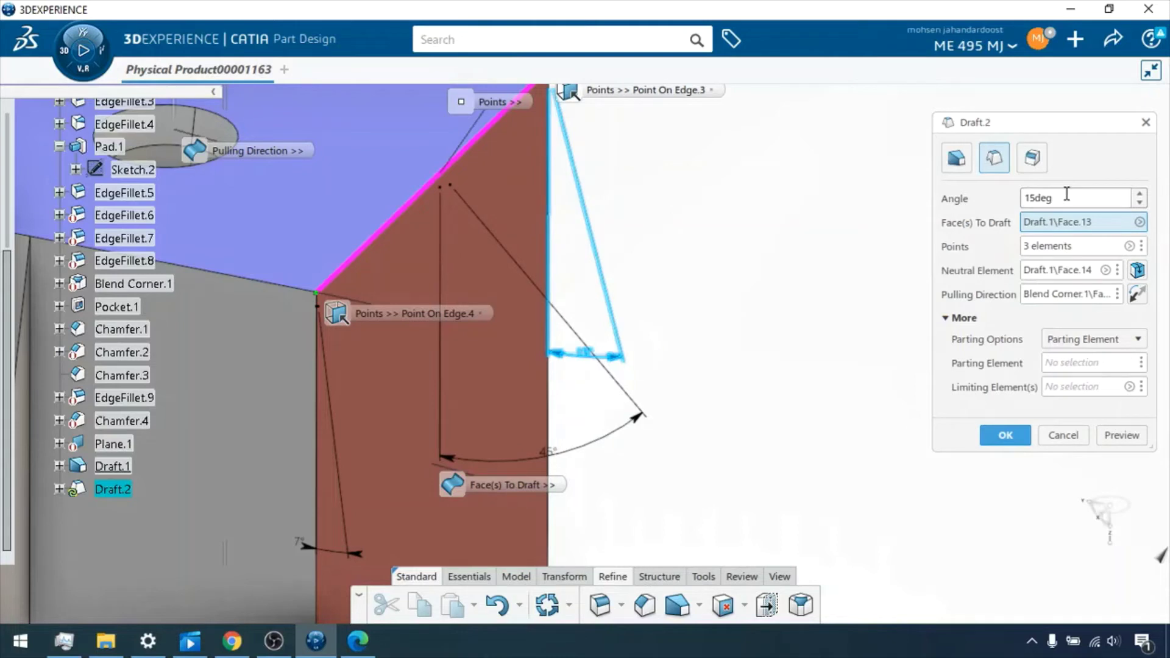
pyautogui.click(364, 559)
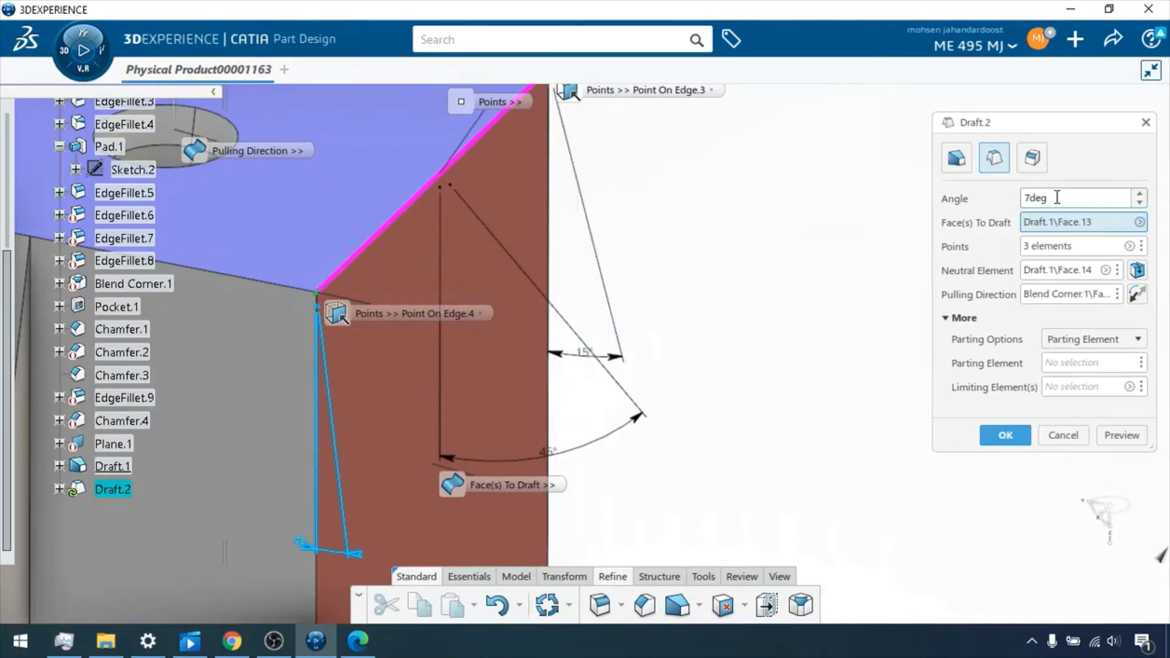
pyautogui.doubleClick(1036, 199)
pyautogui.press('Return')
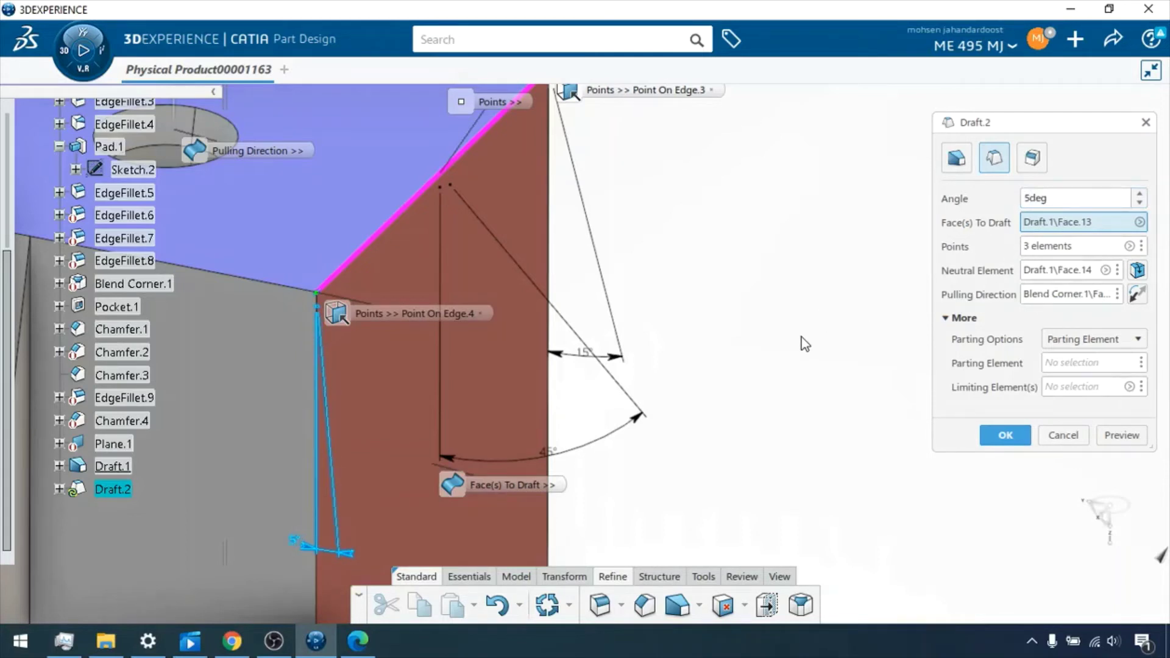
# Step: Insert a plane as the draft's limiting element, offset from the block's top face and reversed to point down into the block
pyautogui.scroll(-3, 778, 234)
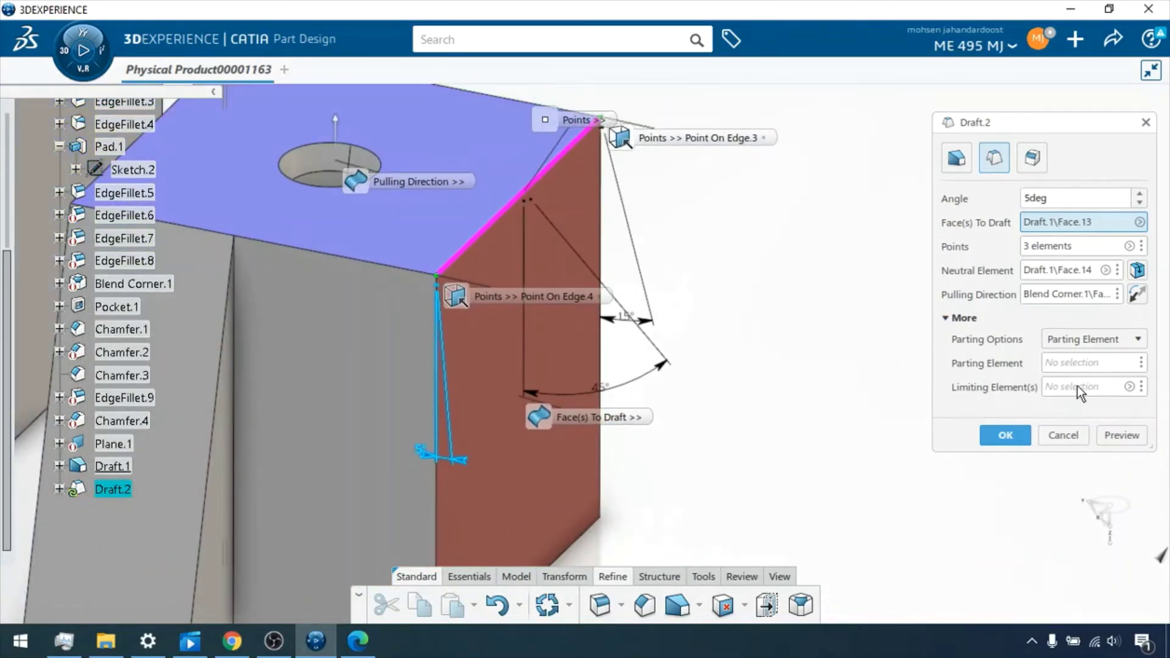
pyautogui.click(1066, 387)
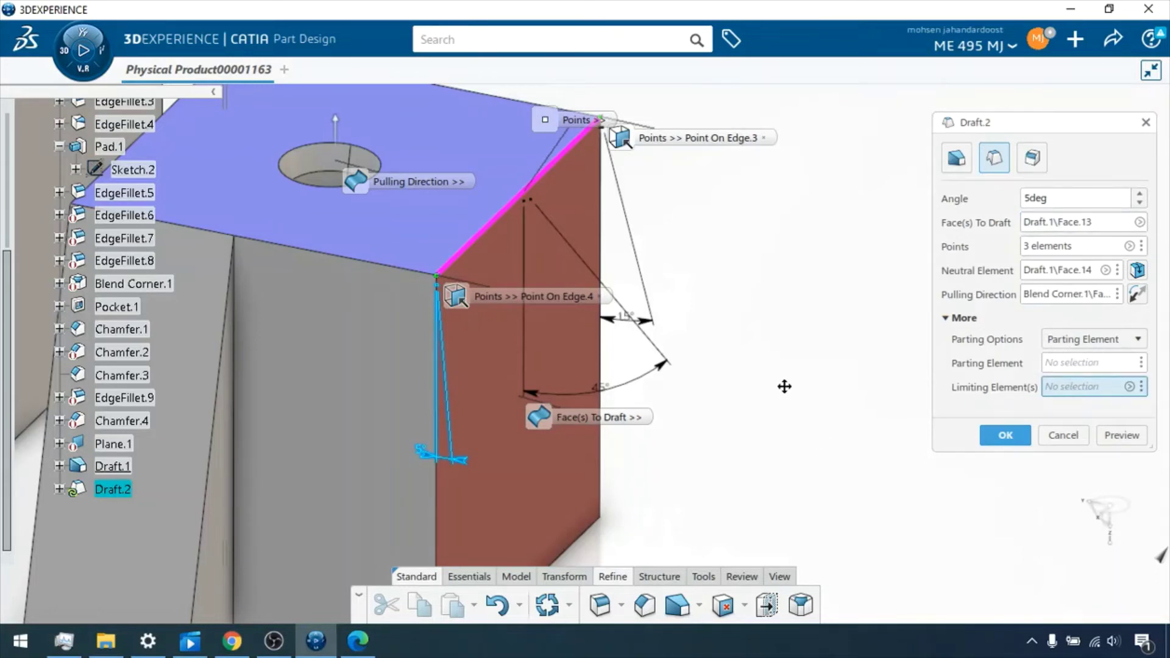
pyautogui.moveTo(784, 386); pyautogui.dragTo(783, 359, button='middle')
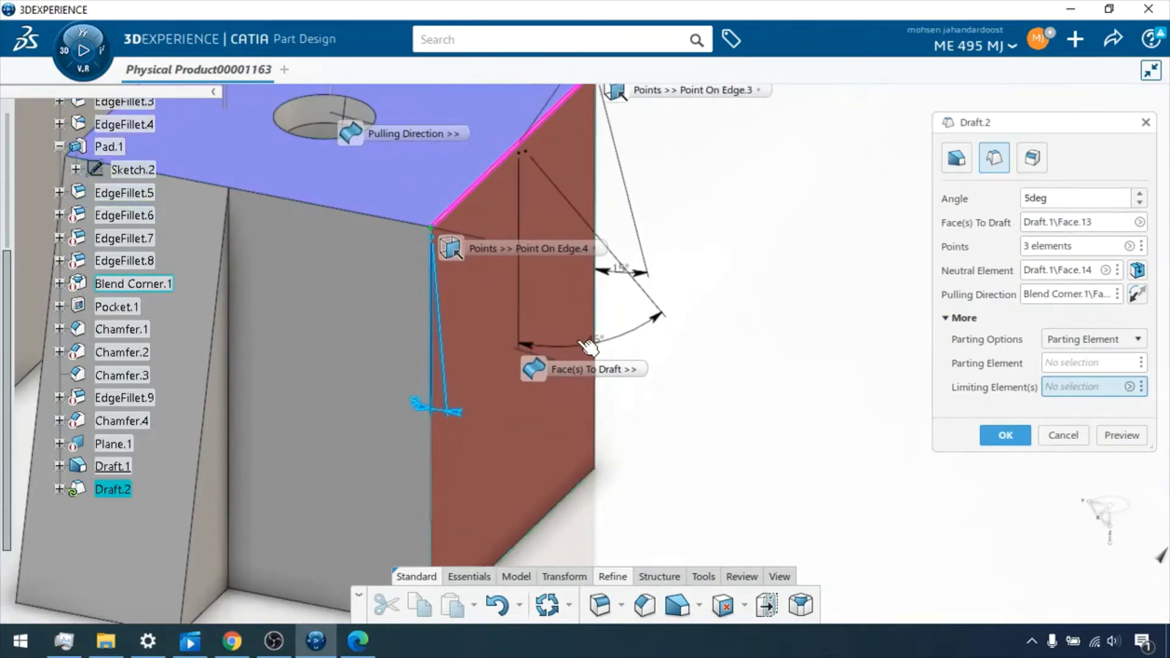
pyautogui.click(1143, 389)
pyautogui.moveTo(1073, 425)
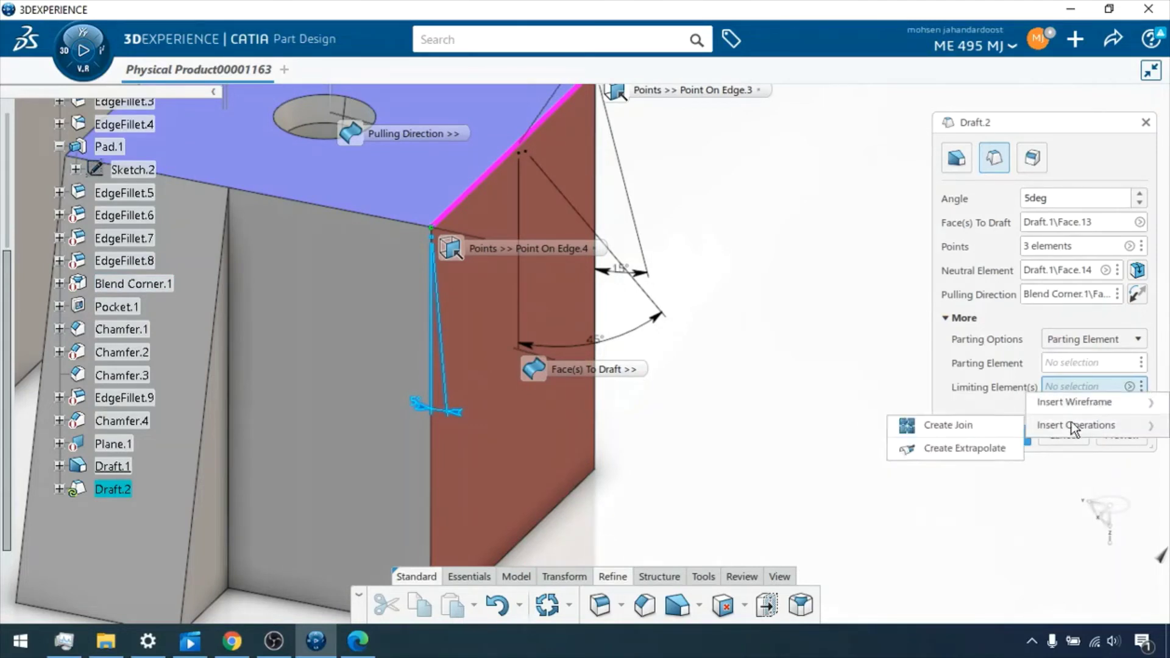
pyautogui.moveTo(1088, 402)
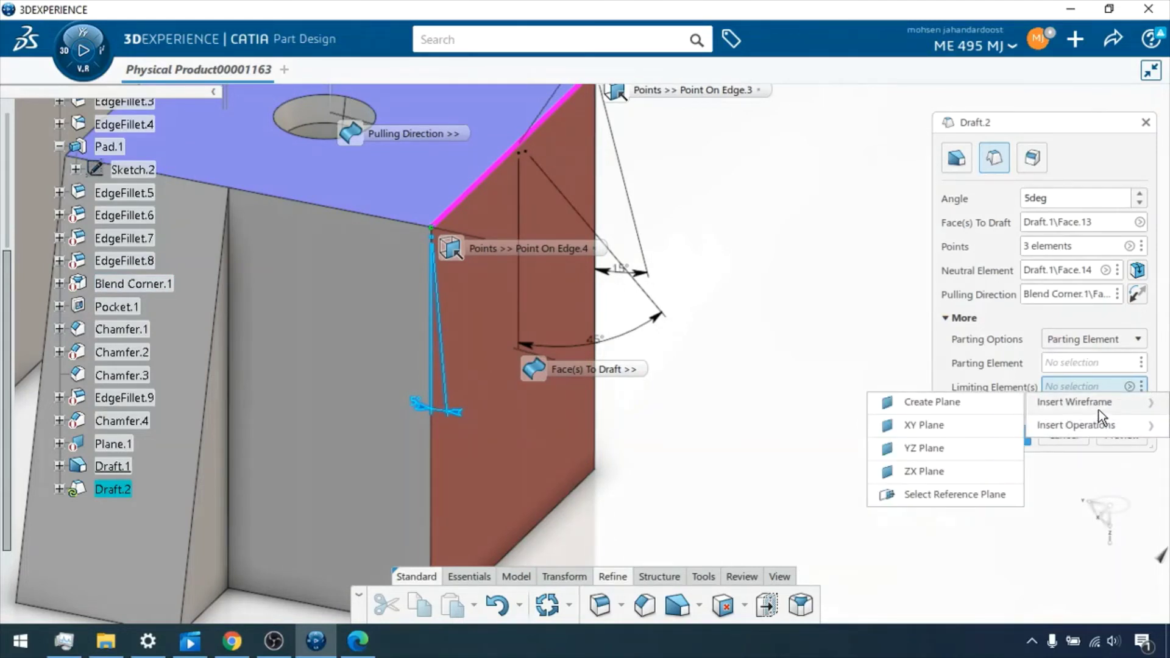
pyautogui.click(921, 405)
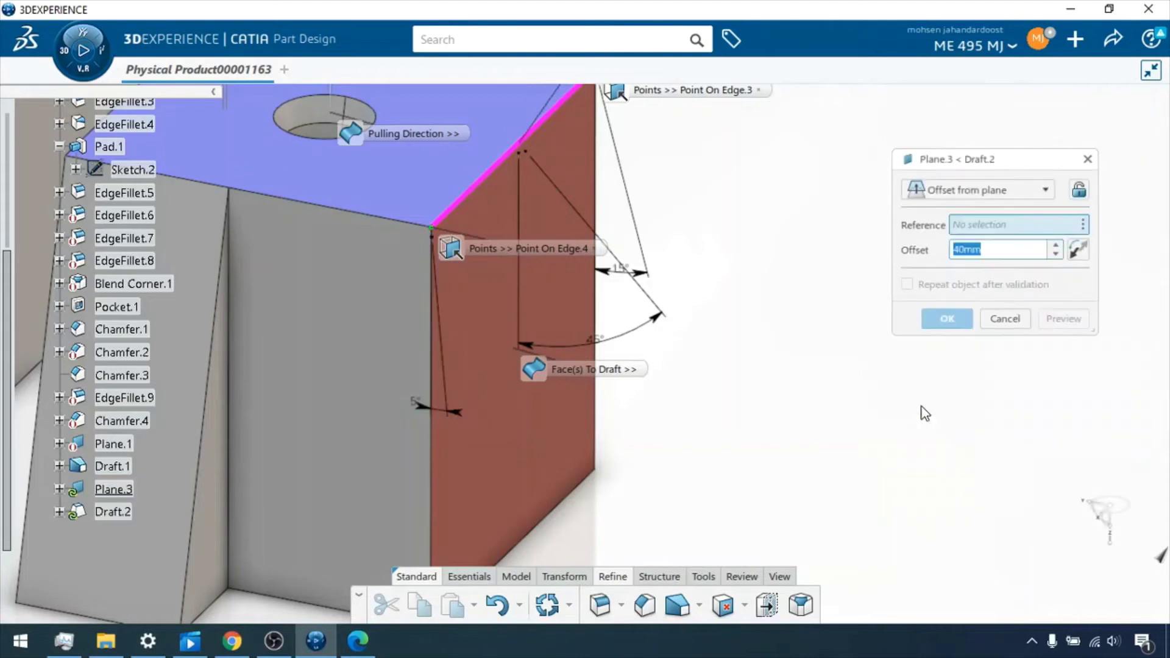
pyautogui.click(448, 193)
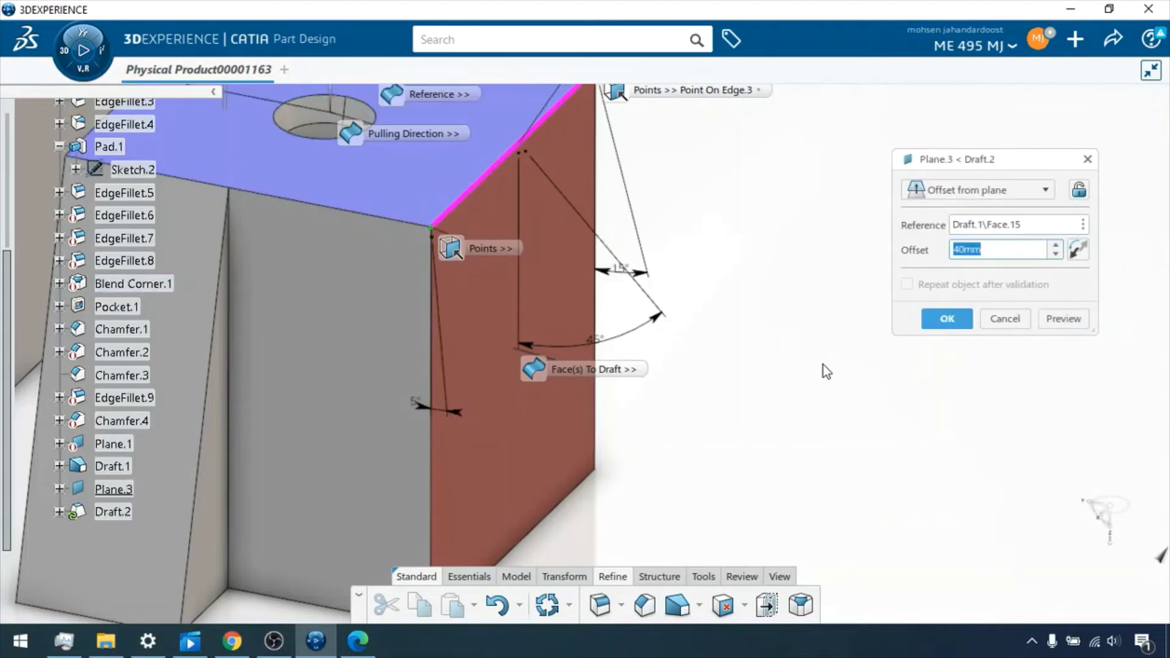
pyautogui.click(1079, 251)
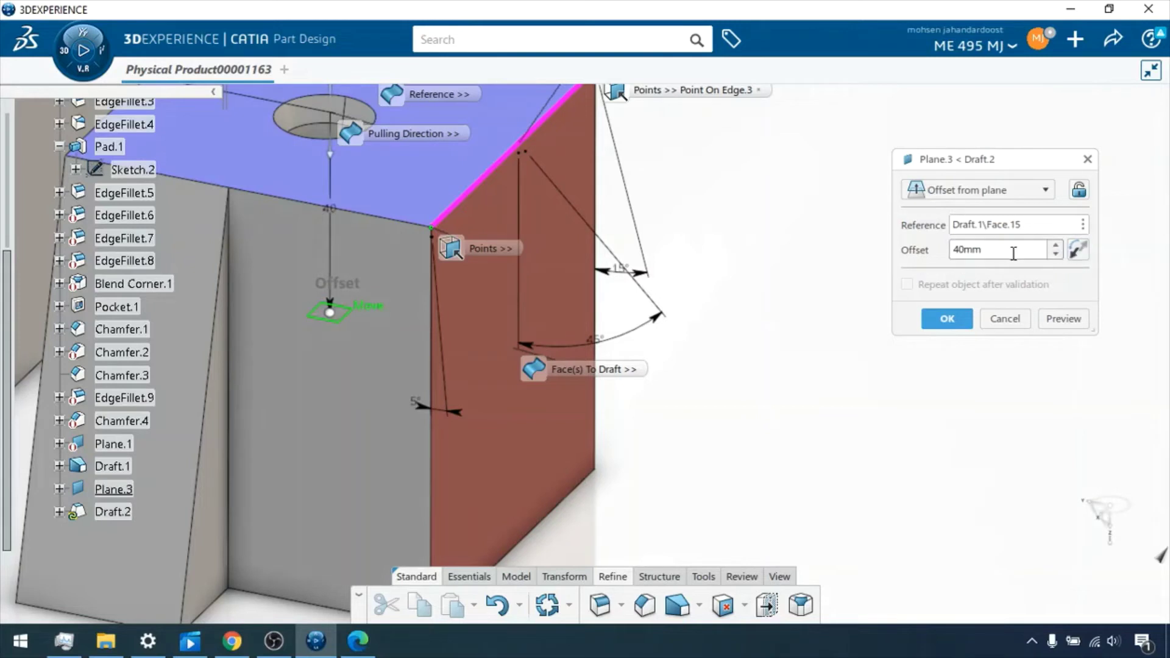
# Step: Set the limiting plane's offset to 60 mm, confirm it, and try to apply the limited variable-angle draft
pyautogui.moveTo(1013, 251); pyautogui.dragTo(914, 257)
pyautogui.write('60')
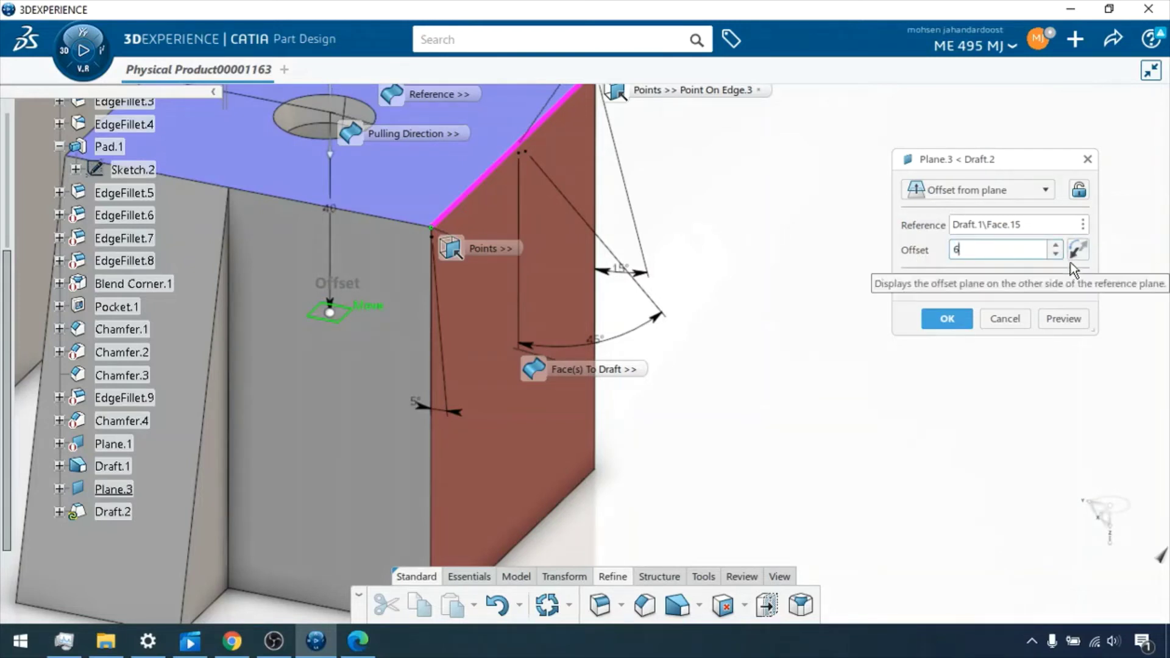
pyautogui.click(1064, 319)
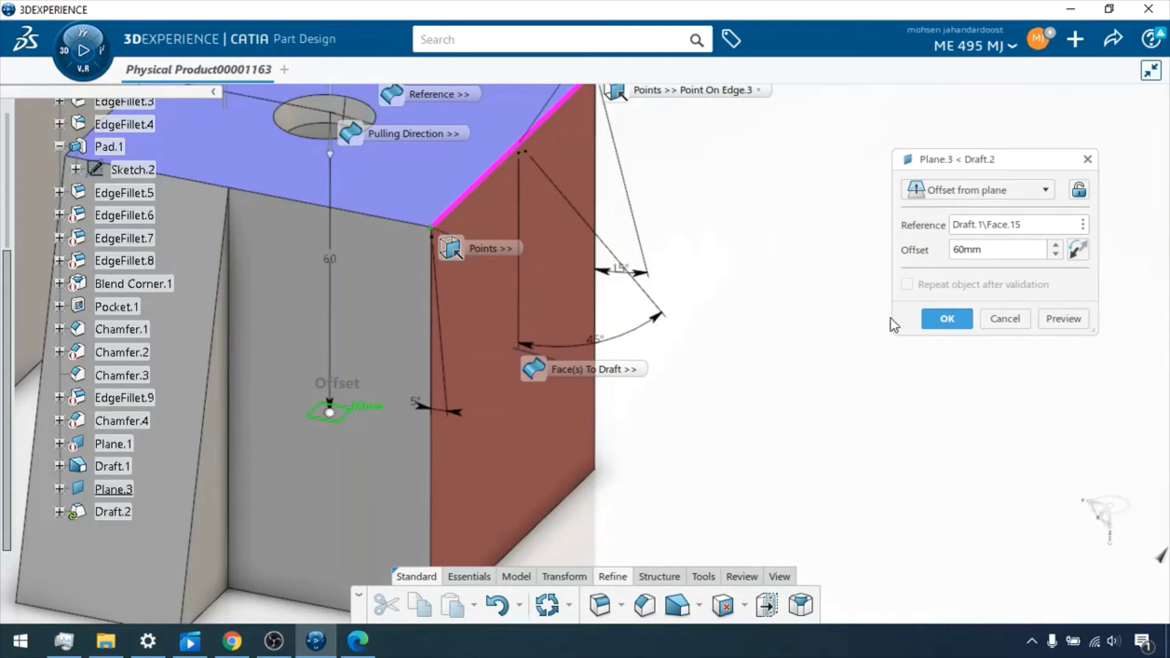
pyautogui.click(942, 322)
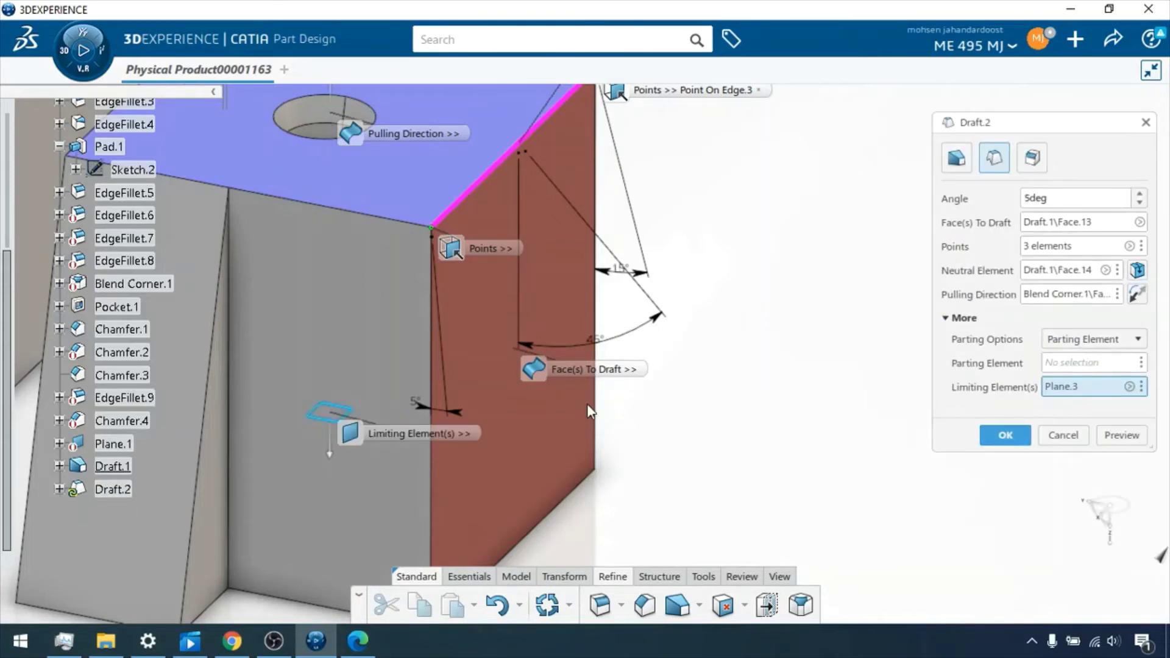
pyautogui.click(1113, 436)
pyautogui.click(1009, 435)
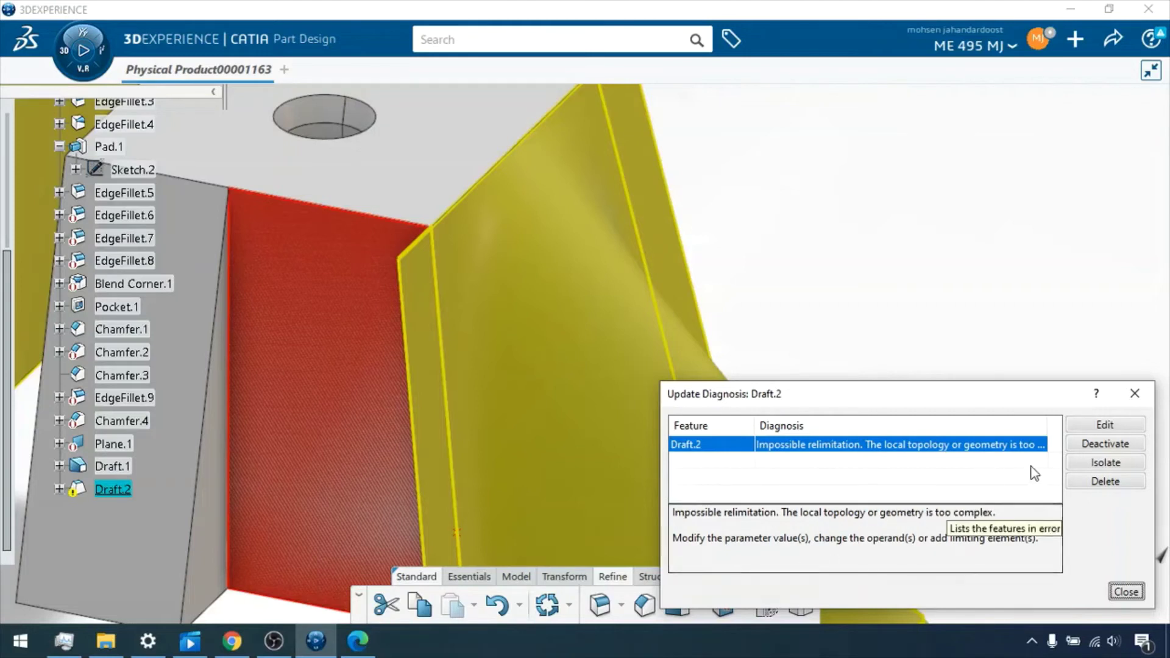
# Step: Check Draft.2's settings from the update diagnosis and dismiss the diagnosis
pyautogui.click(1110, 425)
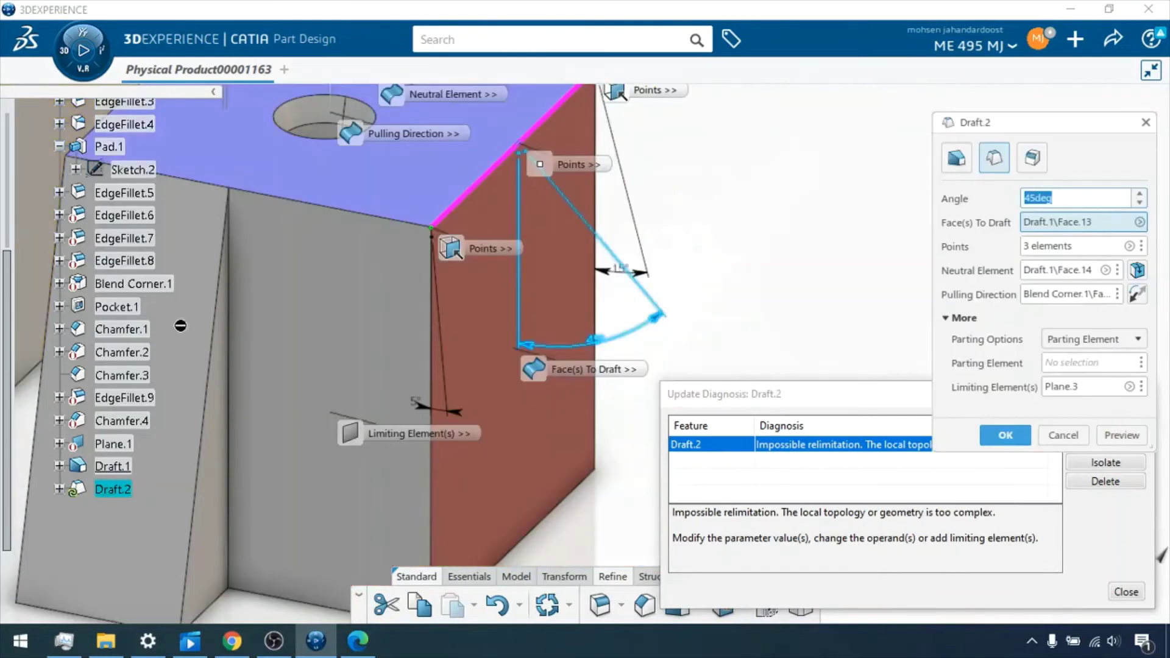
pyautogui.click(872, 397)
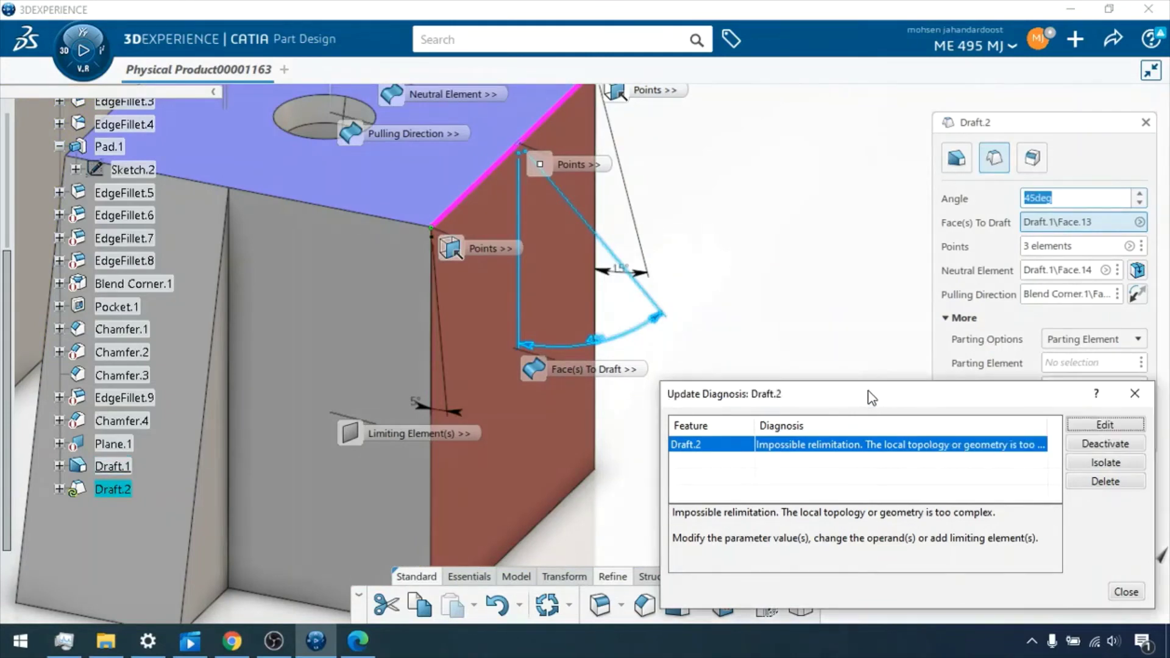
pyautogui.click(1126, 592)
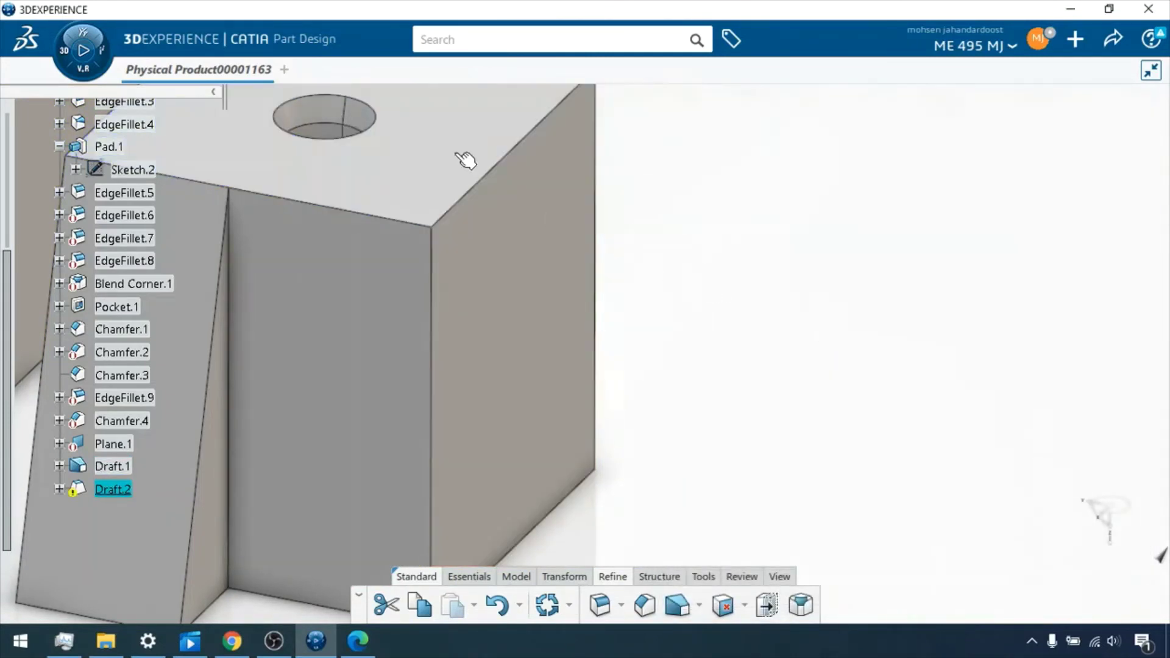
# Step: Reopen the definition of Draft.2 and remove Plane.3 from its limiting elements
pyautogui.rightClick(113, 490)
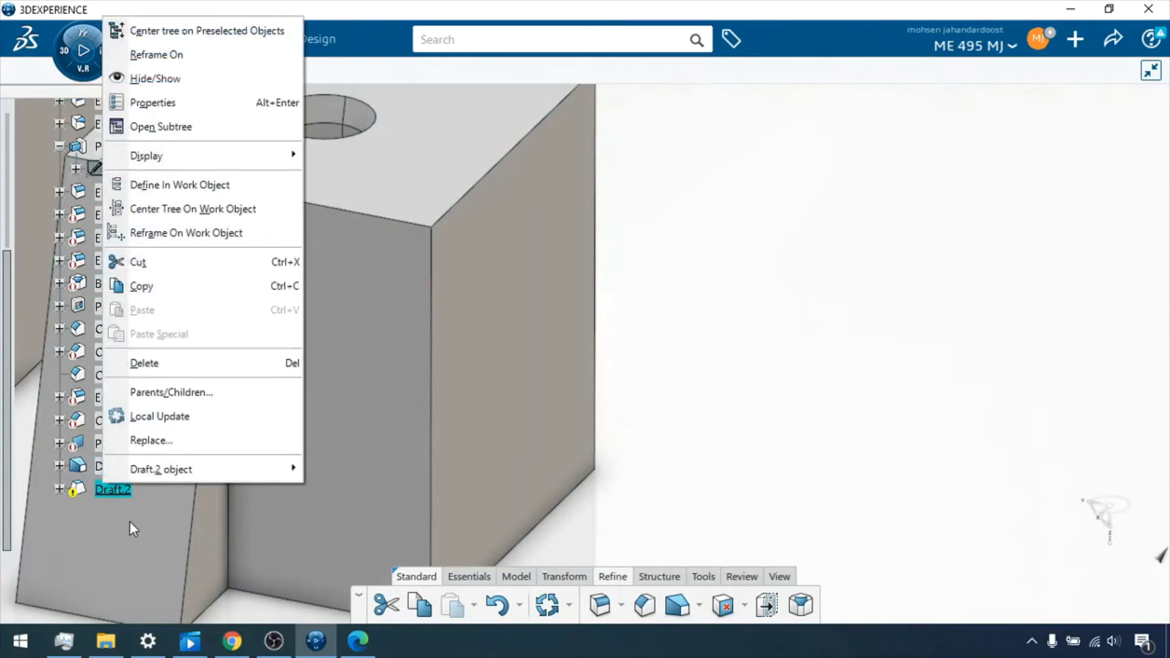
pyautogui.moveTo(162, 470)
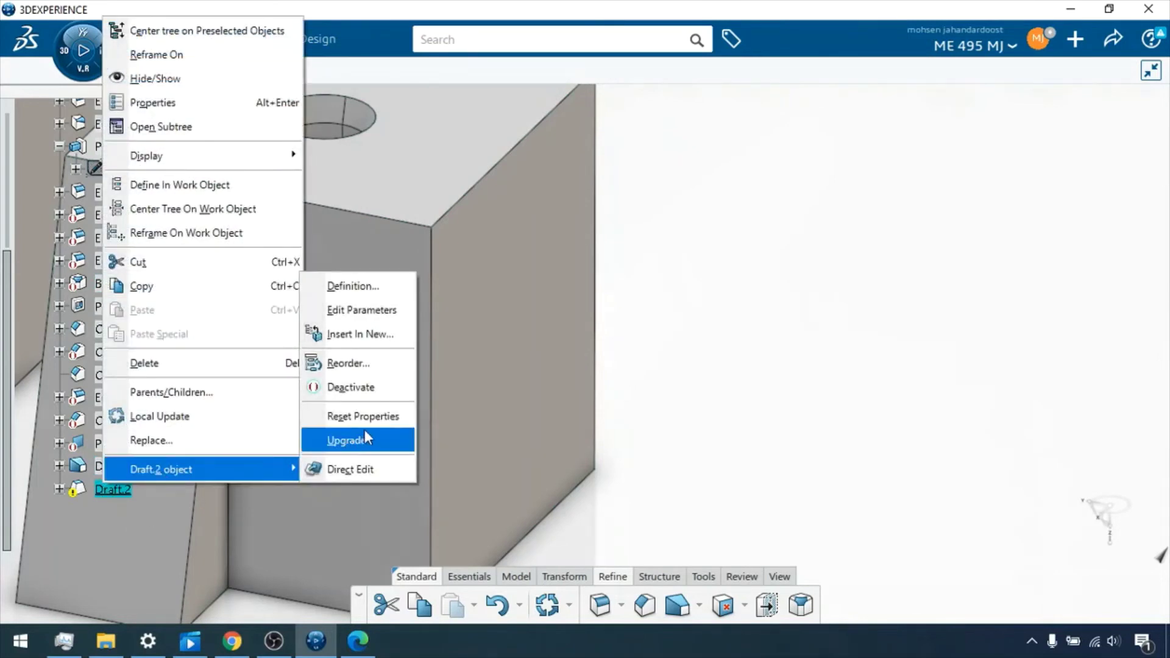
pyautogui.click(360, 295)
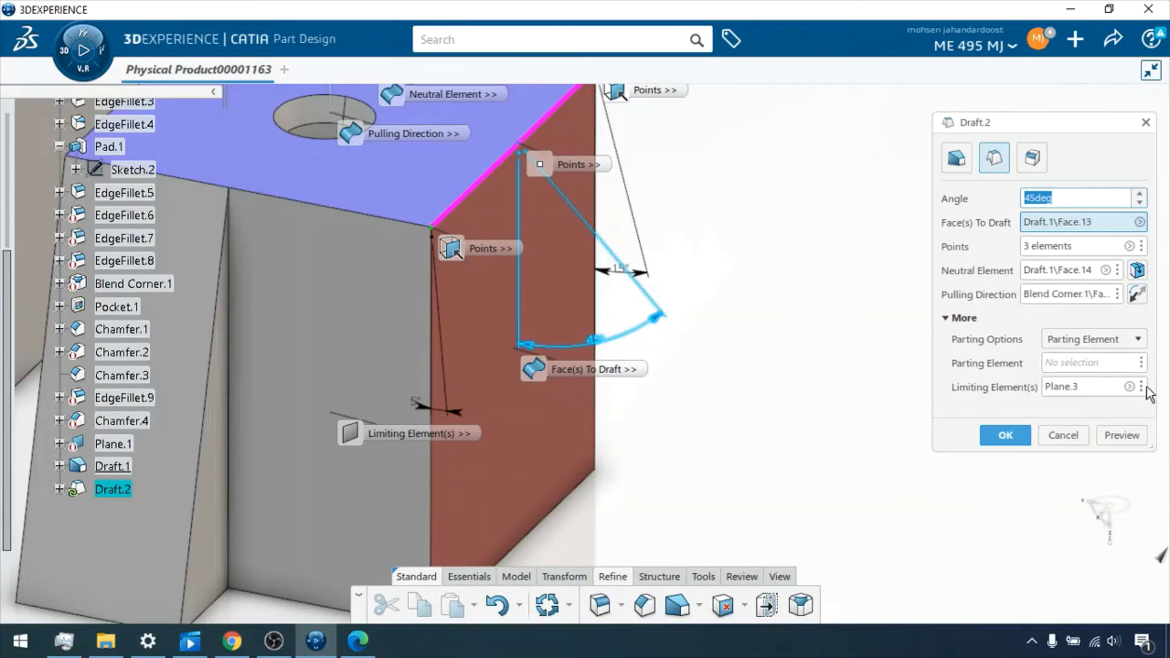
pyautogui.click(1143, 387)
pyautogui.click(1127, 386)
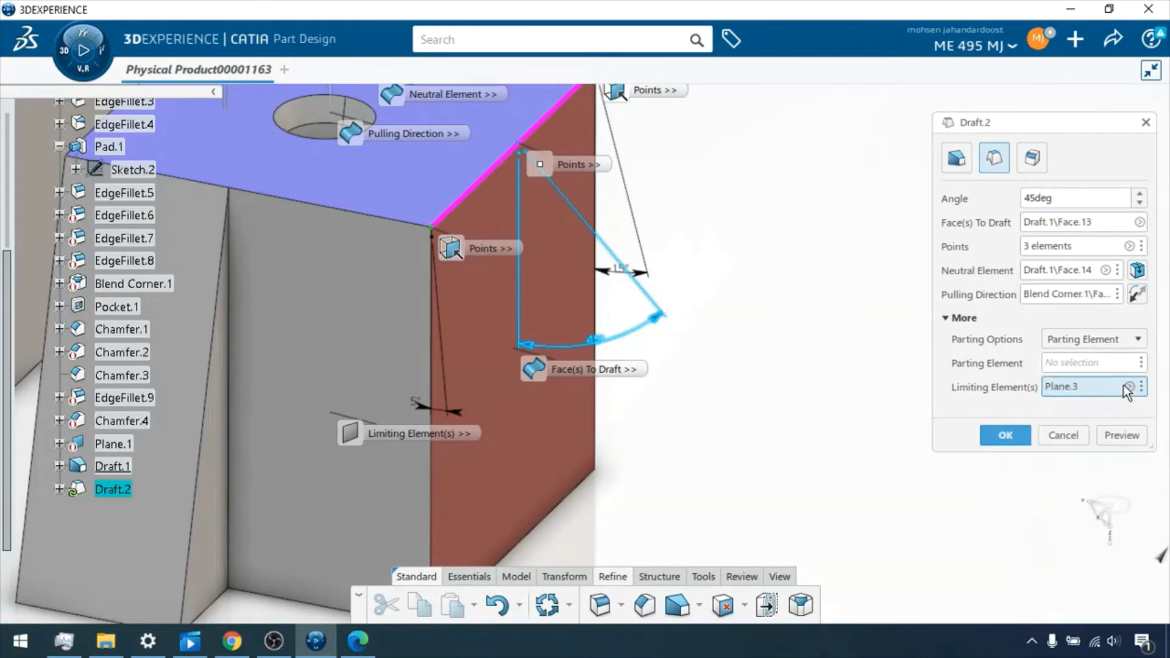
pyautogui.click(1130, 387)
pyautogui.click(902, 442)
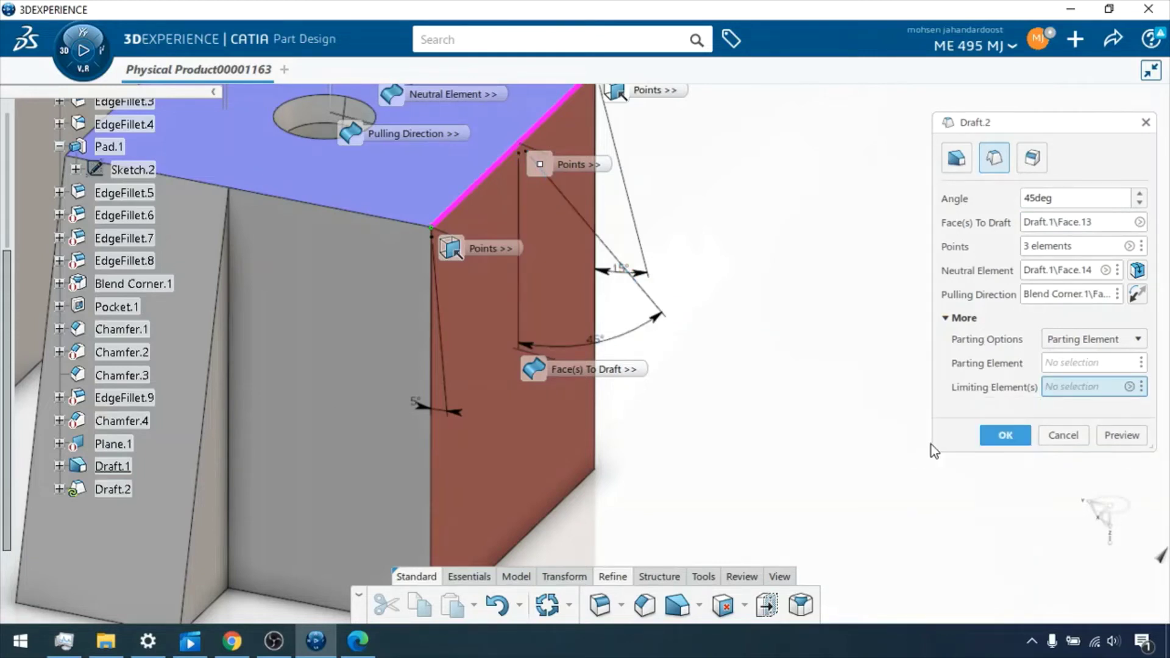
# Step: Insert a new plane as the draft's limiting element, offset from the block's vertical front face beside the face being drafted
pyautogui.click(1142, 387)
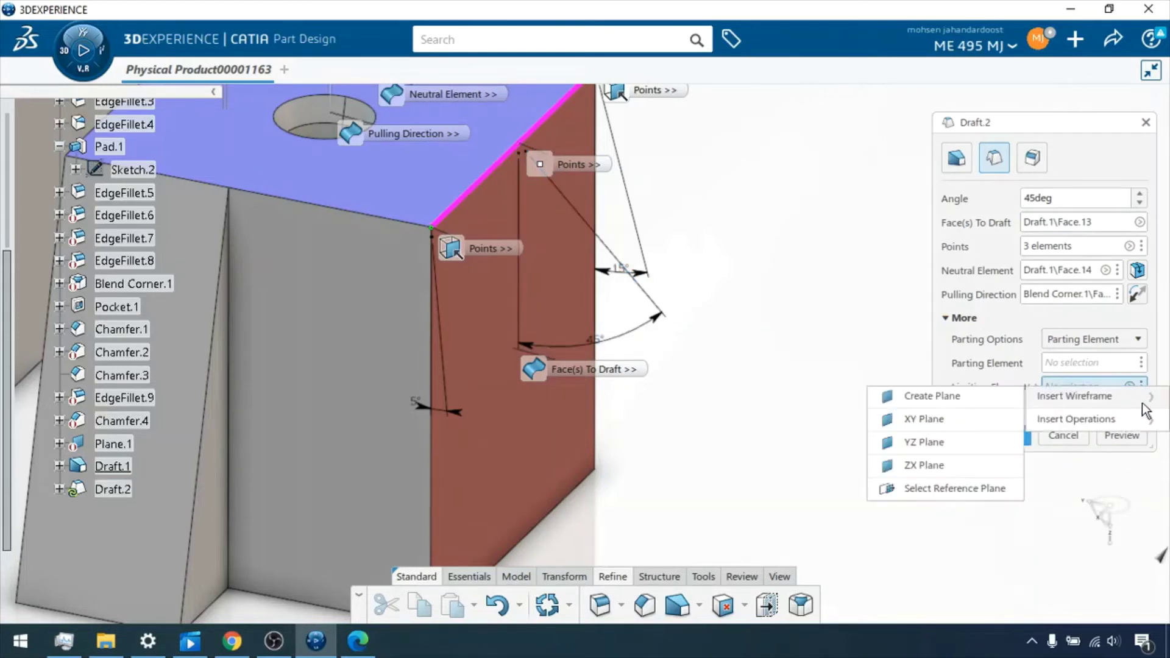
pyautogui.click(945, 404)
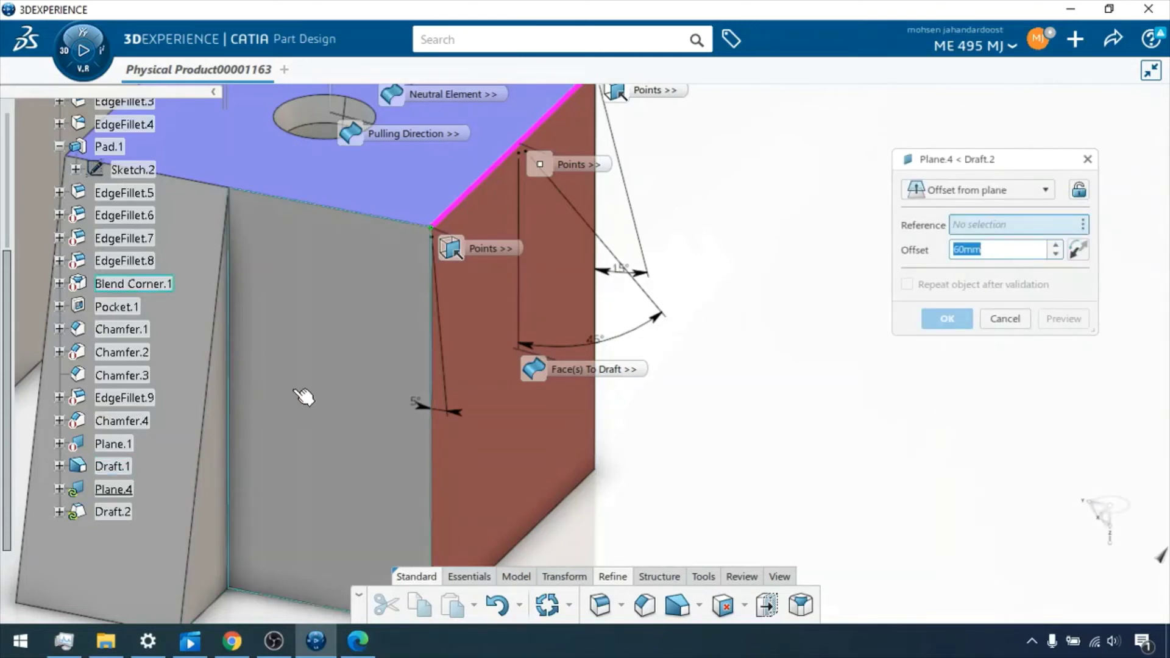
pyautogui.click(360, 393)
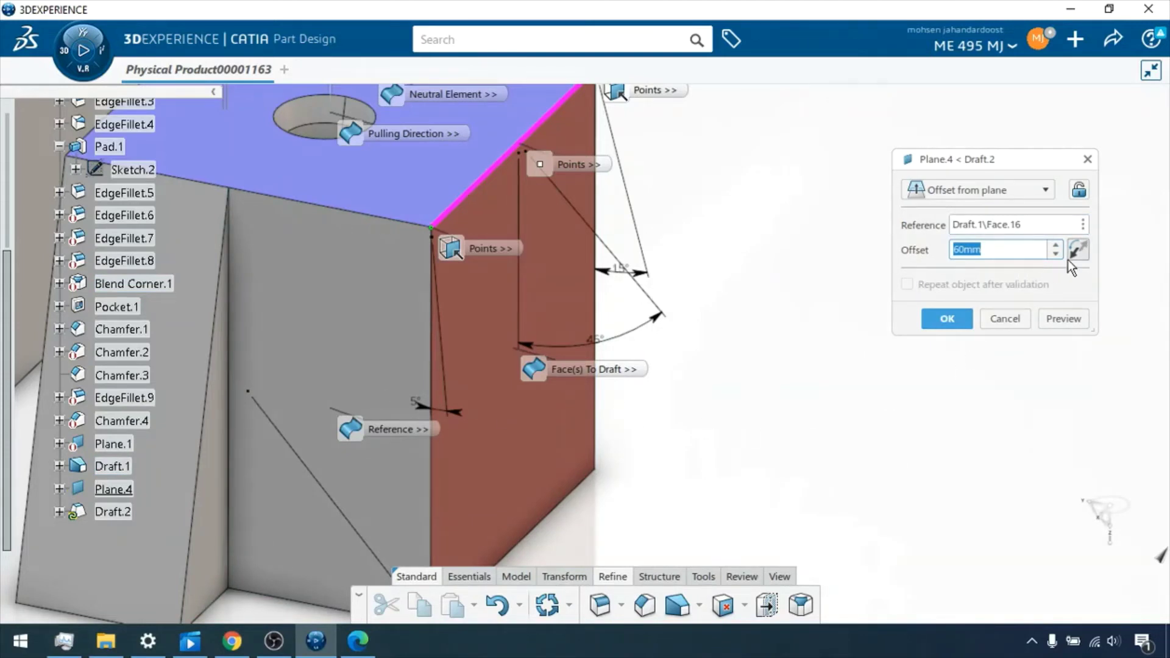
# Step: Set the new limiting plane's offset to 5 mm, preview it, and increase the offset to 6 mm
pyautogui.write('5')
pyautogui.press('Return')
pyautogui.click(1078, 318)
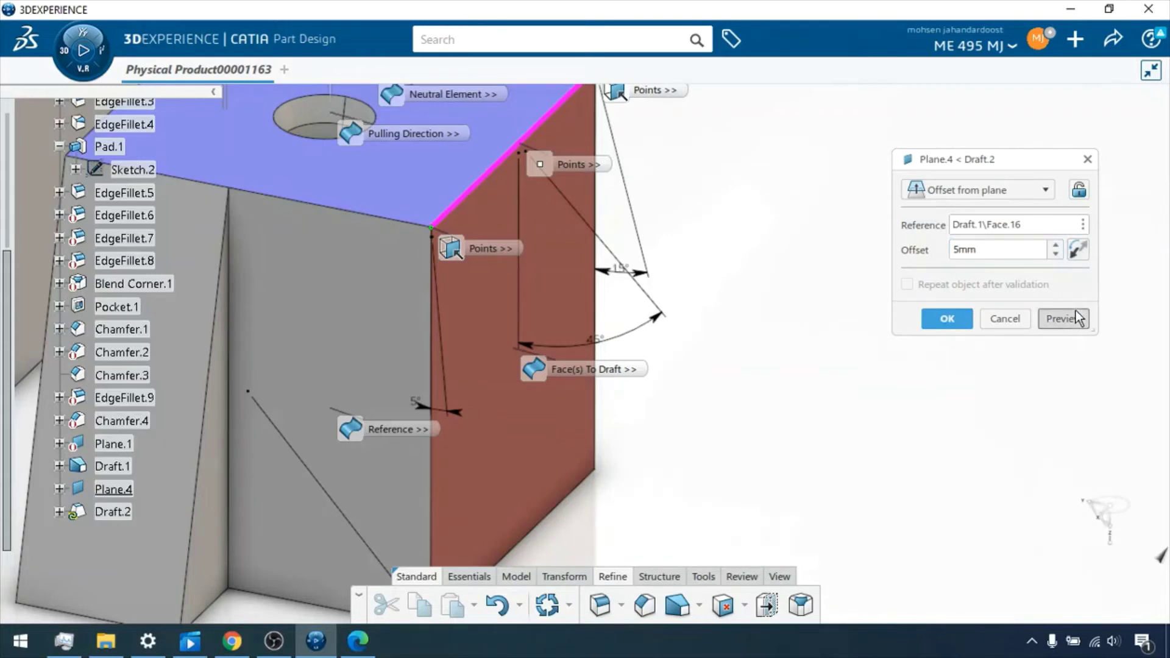
pyautogui.click(1056, 245)
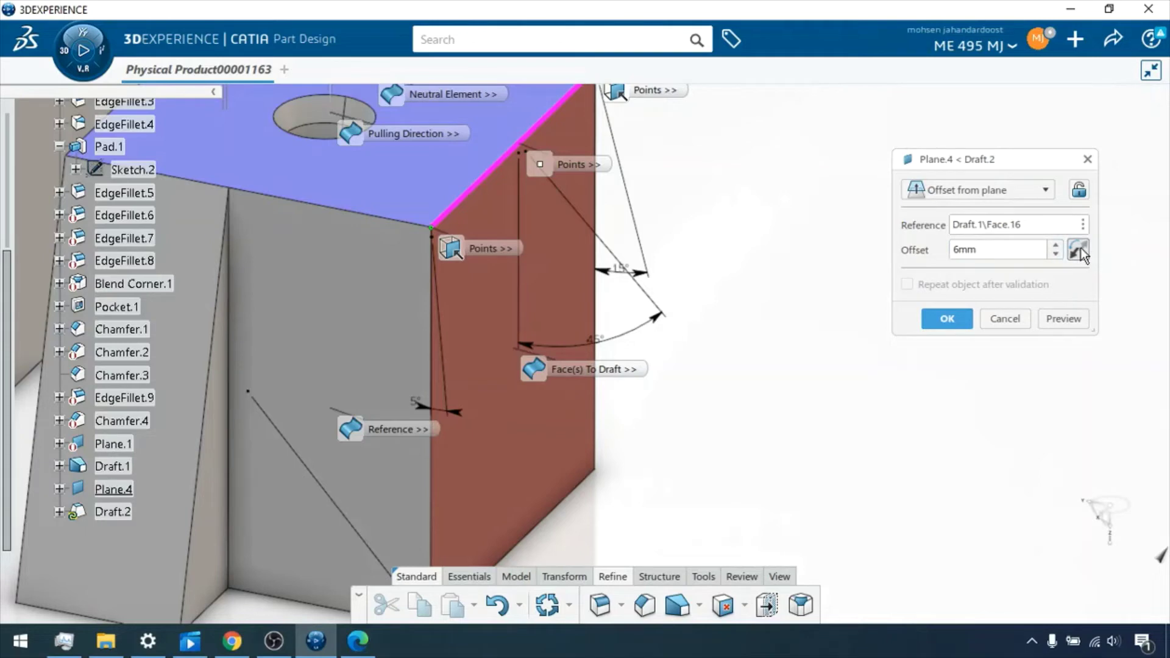
pyautogui.moveTo(718, 217)
pyautogui.mouseDown(button='middle')
pyautogui.moveTo(712, 314)
pyautogui.moveTo(711, 235)
pyautogui.mouseUp(button='middle')
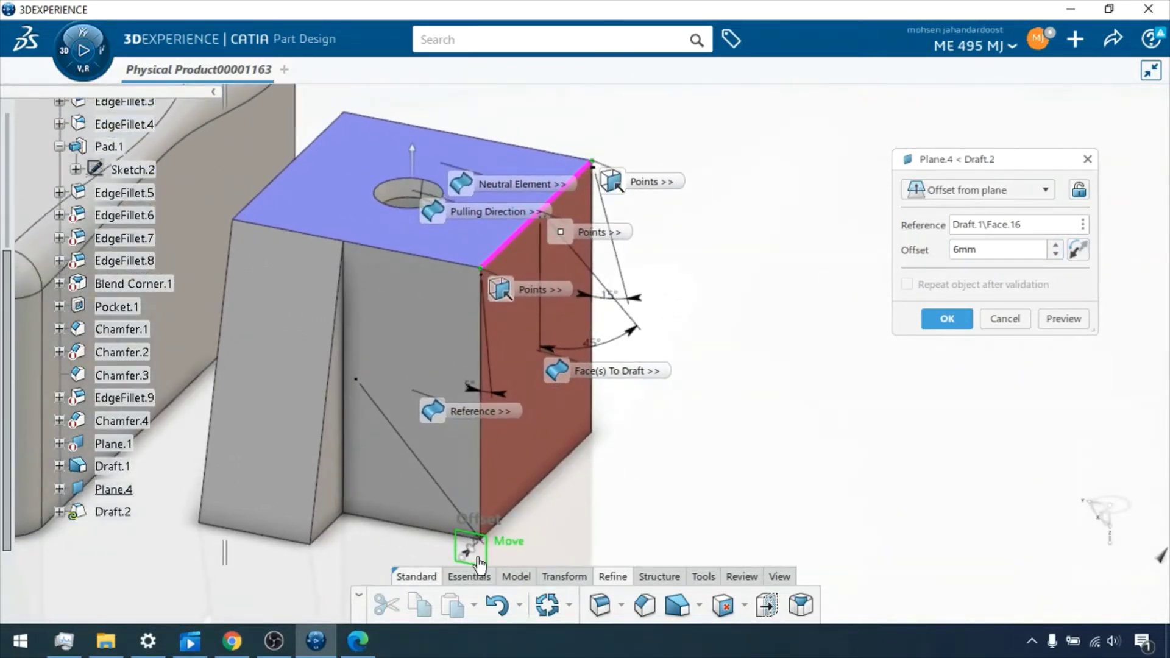
# Step: Confirm the 6 mm offset plane as the limiting element and apply the 45-degree variable draft to the block's side face
pyautogui.moveTo(487, 560); pyautogui.dragTo(525, 494)
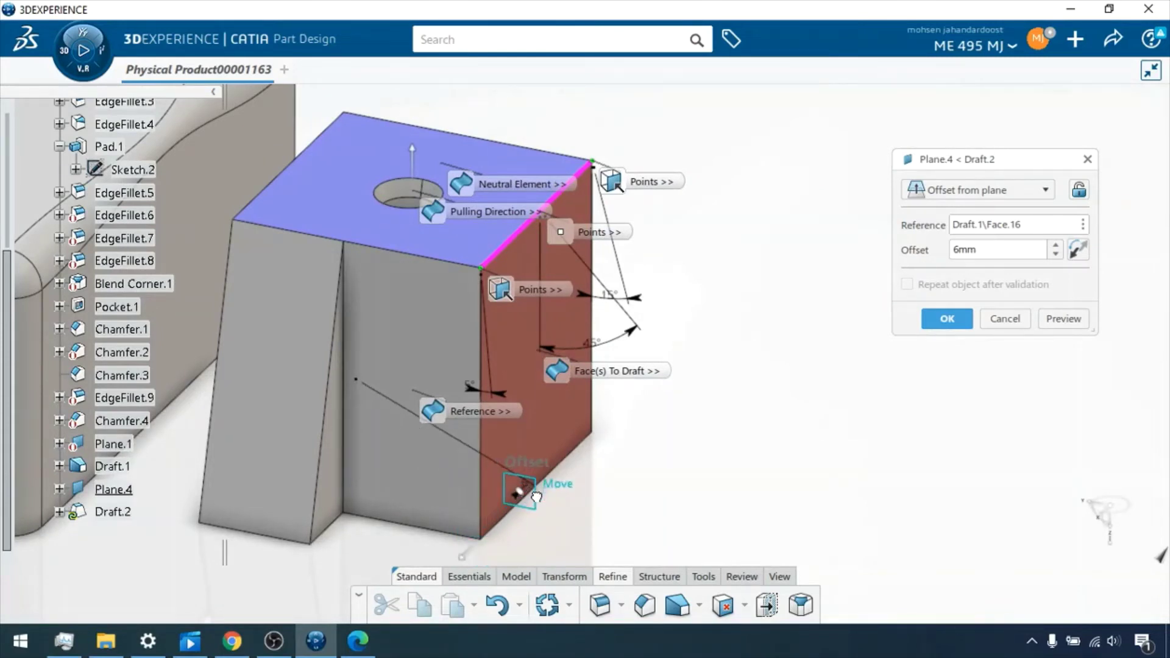
pyautogui.click(1078, 321)
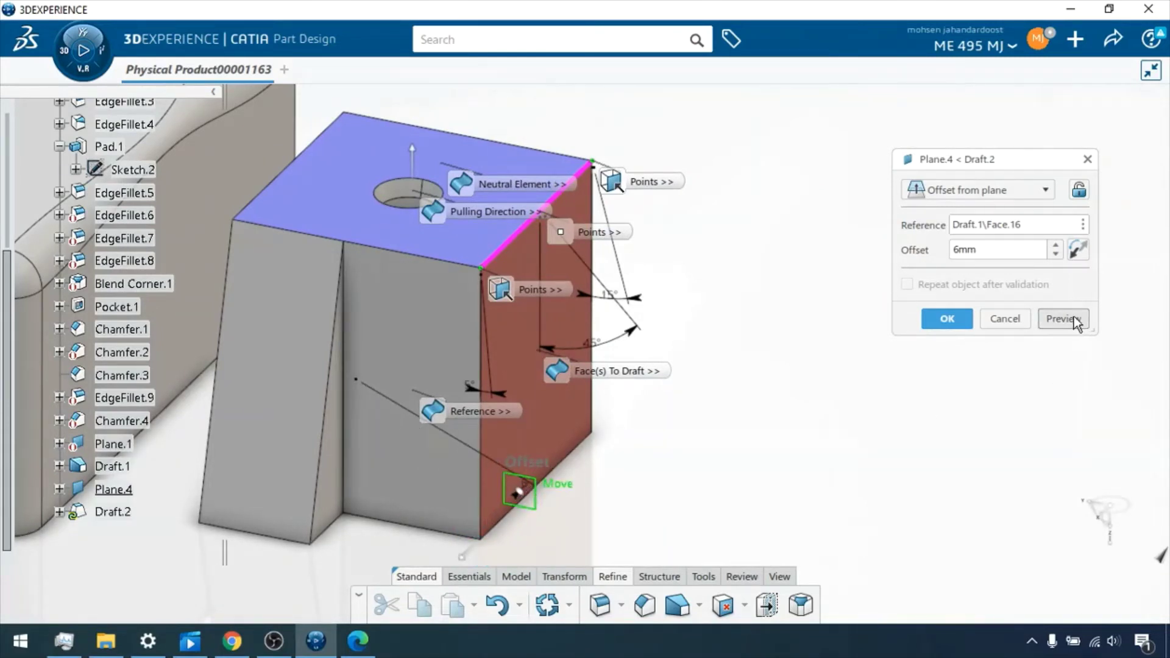
pyautogui.click(955, 321)
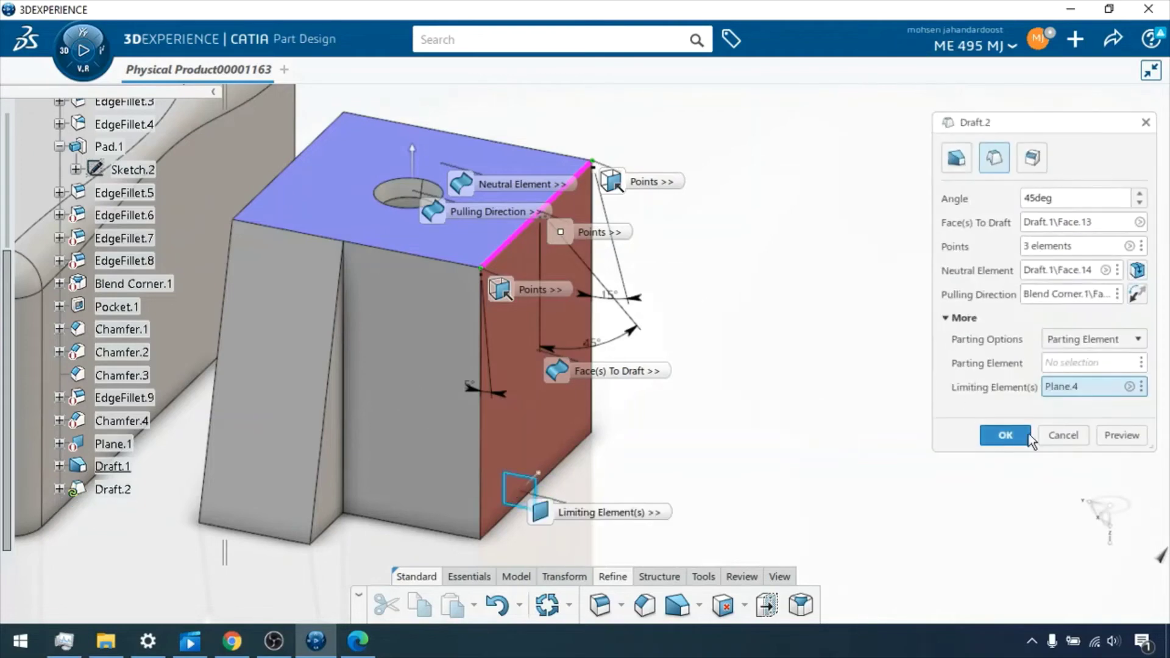
pyautogui.click(1107, 436)
pyautogui.click(1006, 435)
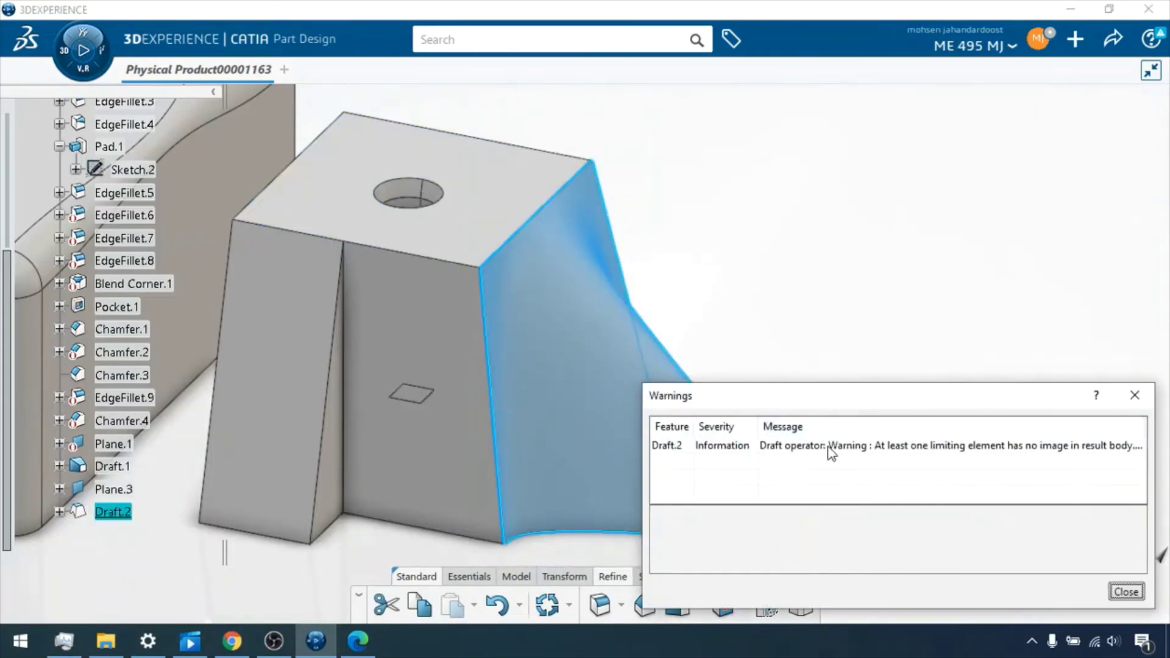
pyautogui.click(1123, 595)
pyautogui.click(955, 427)
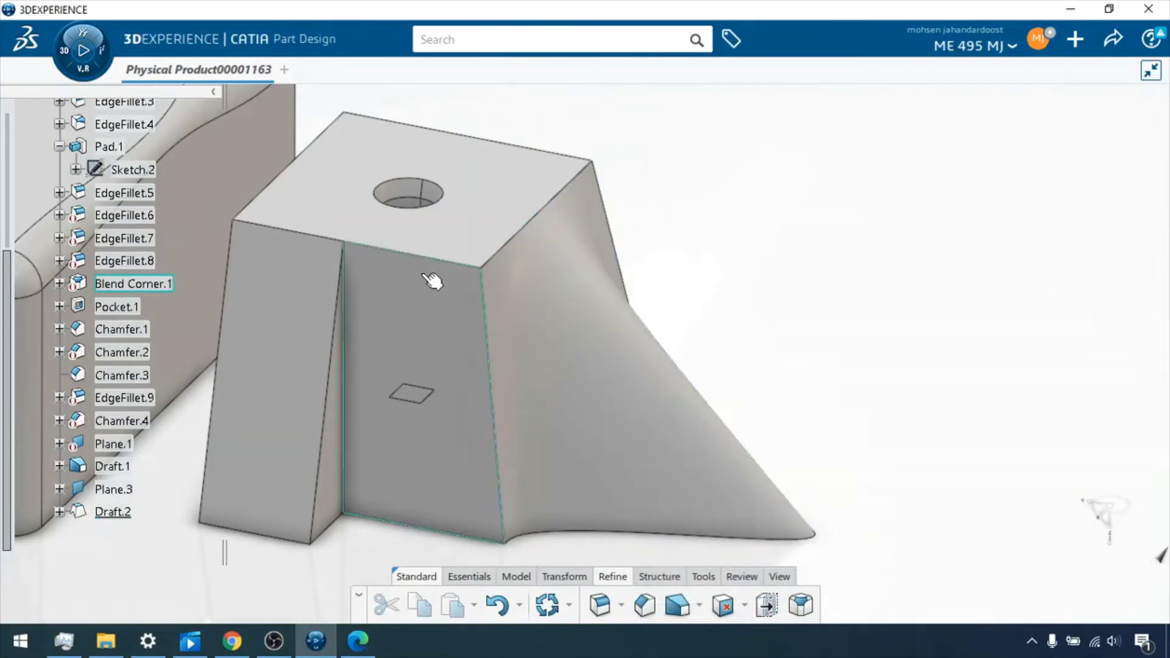
pyautogui.rightClick(142, 510)
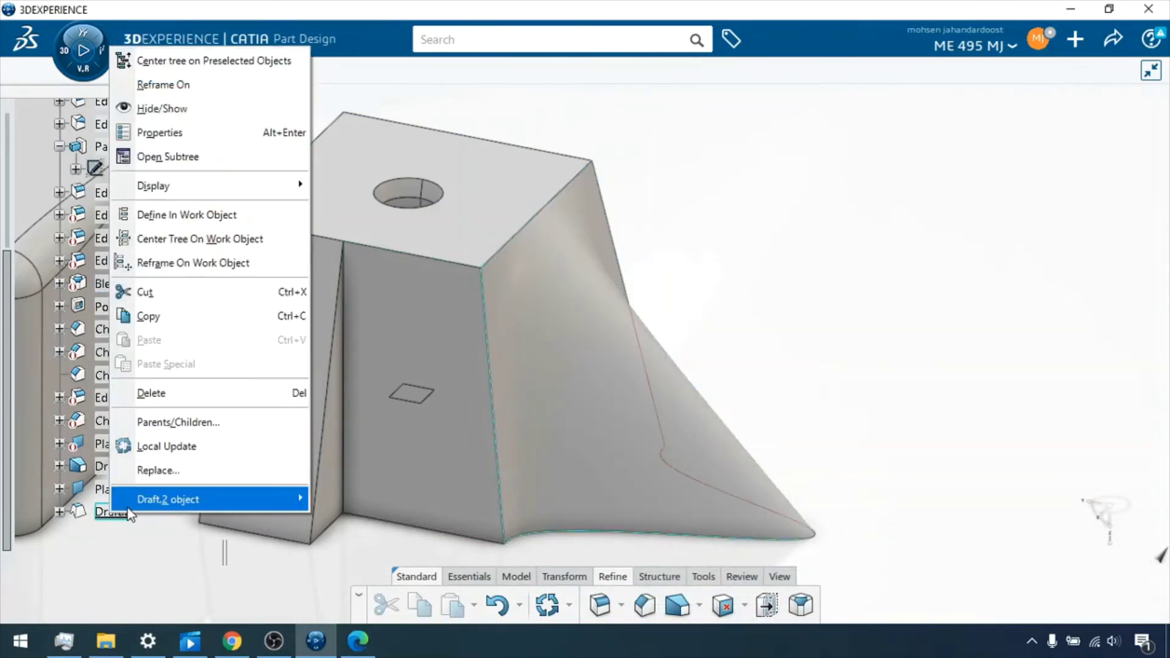
pyautogui.moveTo(150, 506)
pyautogui.click(356, 341)
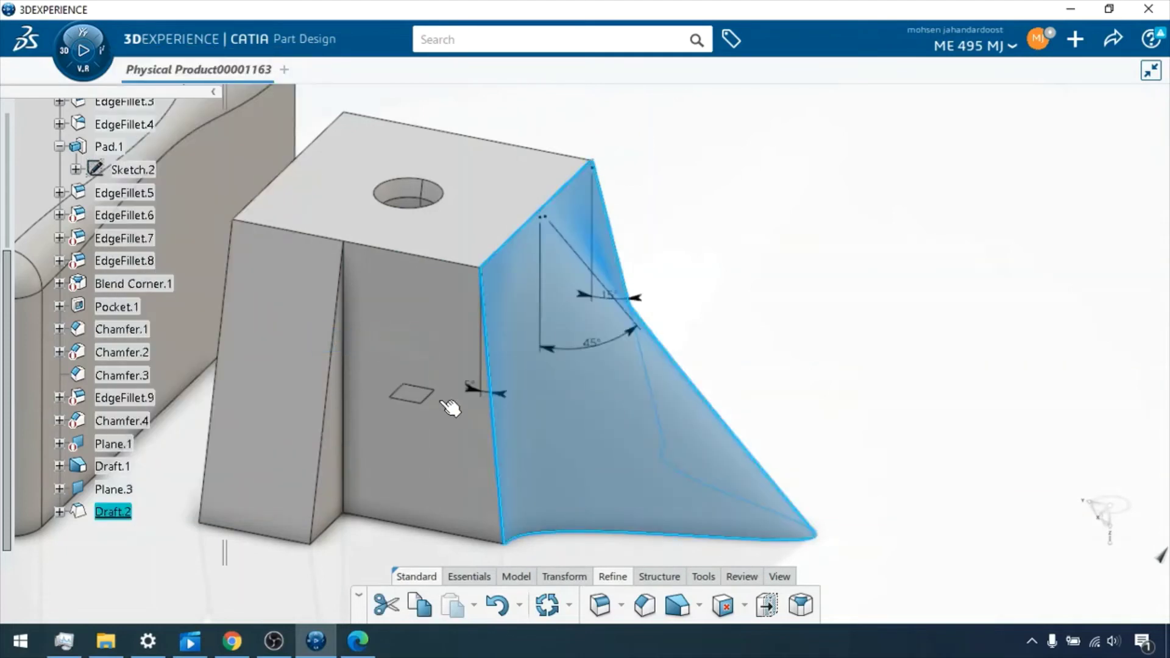
pyautogui.click(777, 305)
pyautogui.rightClick(92, 508)
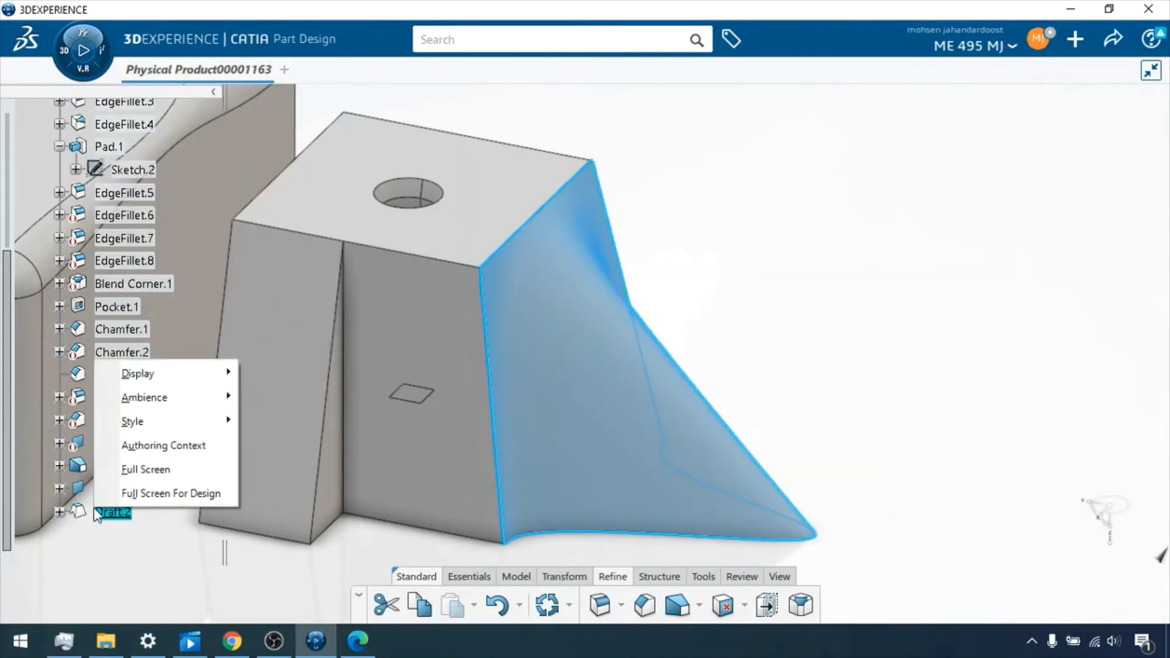
pyautogui.click(167, 562)
# Step: Reopen the definition of Draft.2 and clear the offset plane from its limiting elements
pyautogui.rightClick(125, 512)
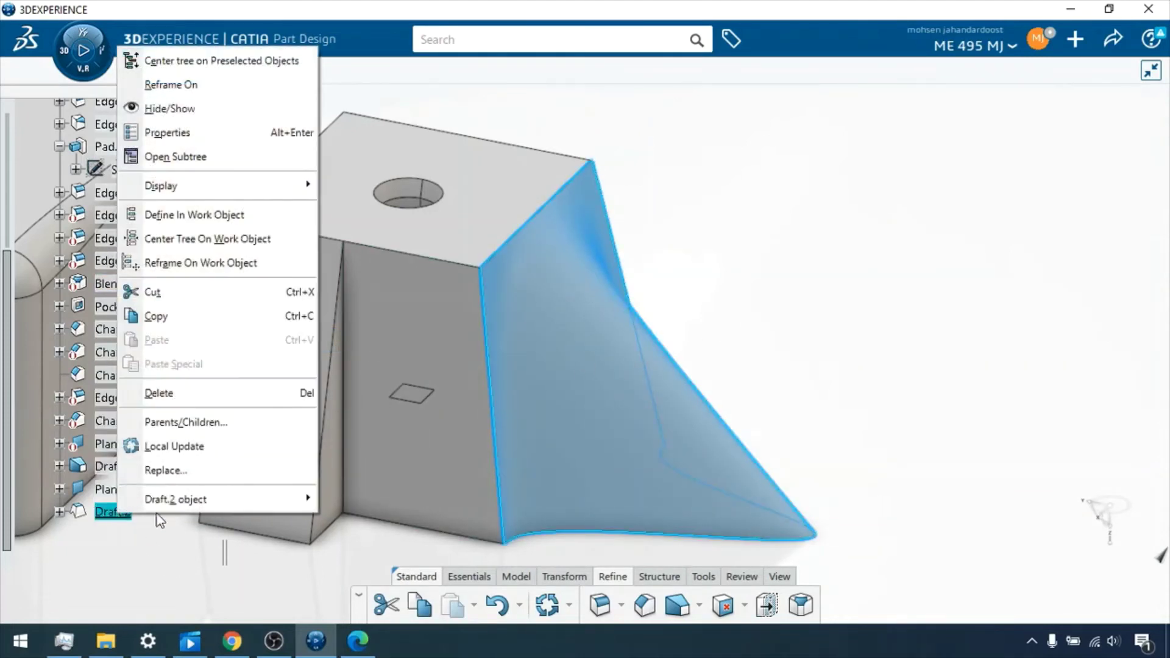
pyautogui.moveTo(236, 500)
pyautogui.click(390, 317)
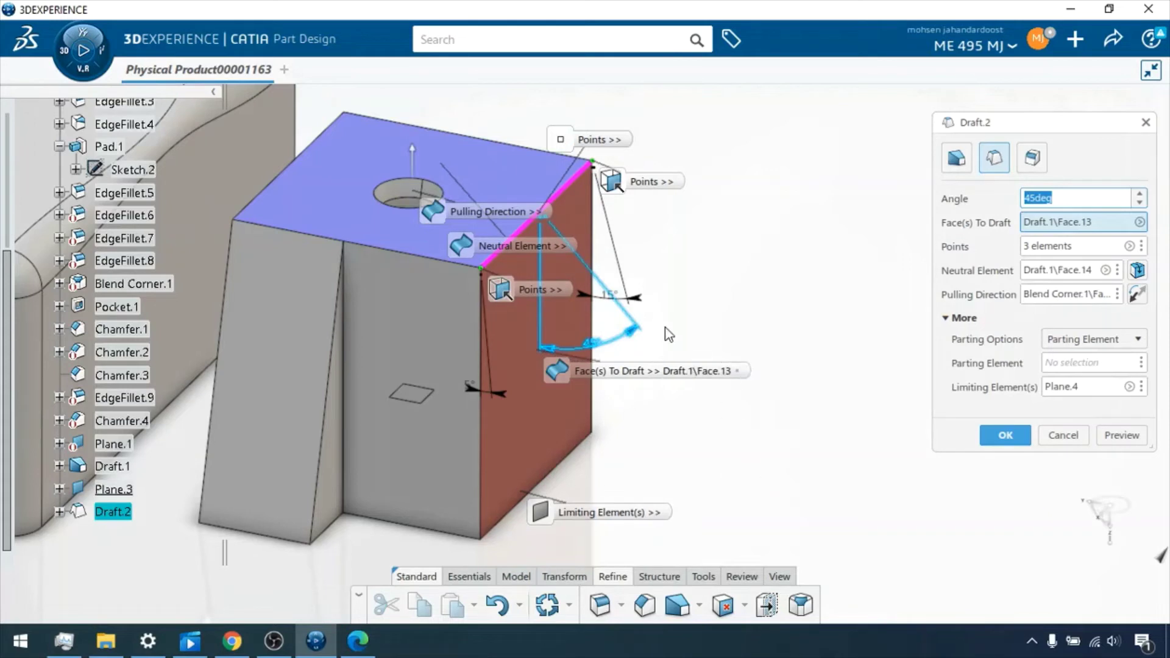
pyautogui.click(1141, 388)
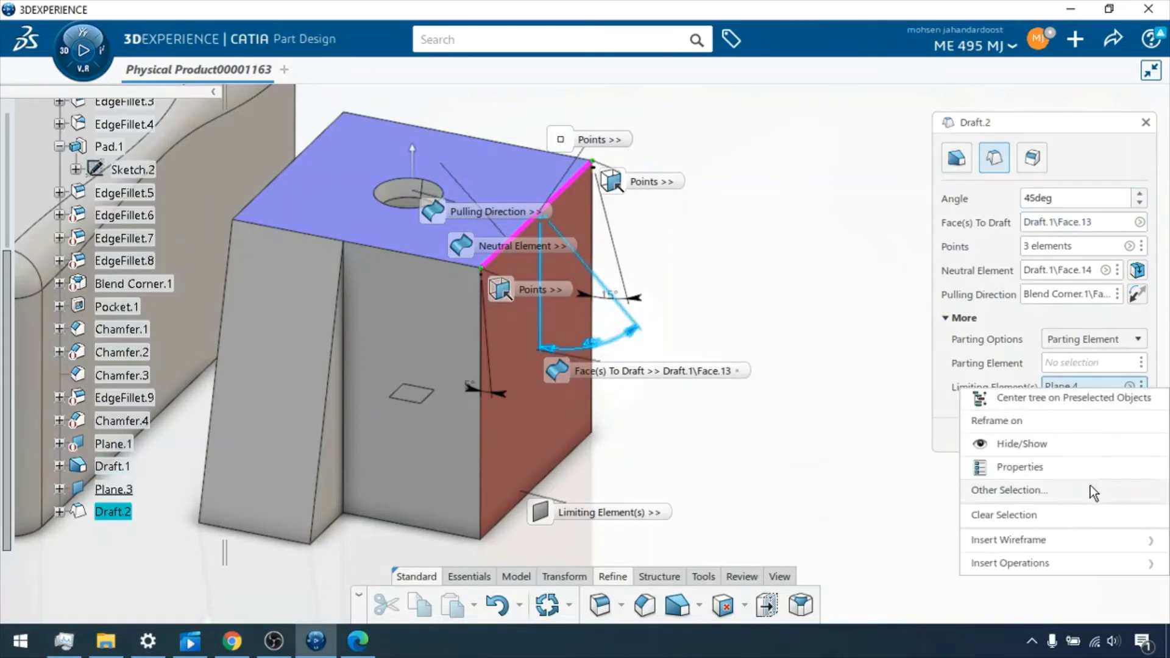
pyautogui.click(1073, 386)
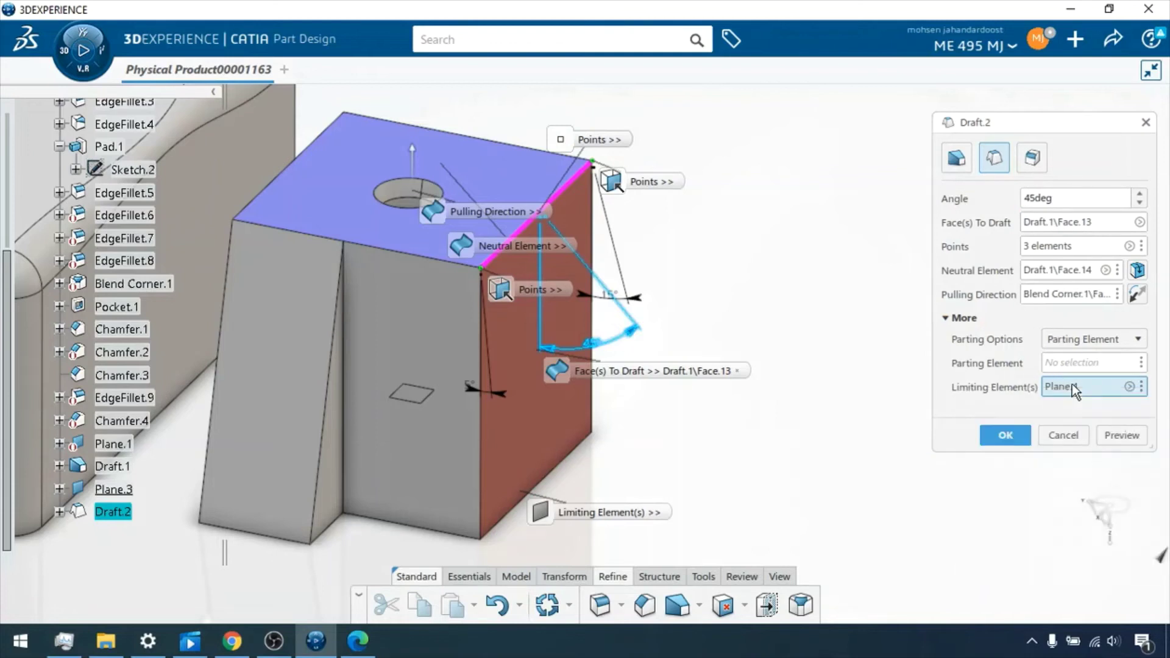
pyautogui.click(1129, 387)
pyautogui.click(903, 441)
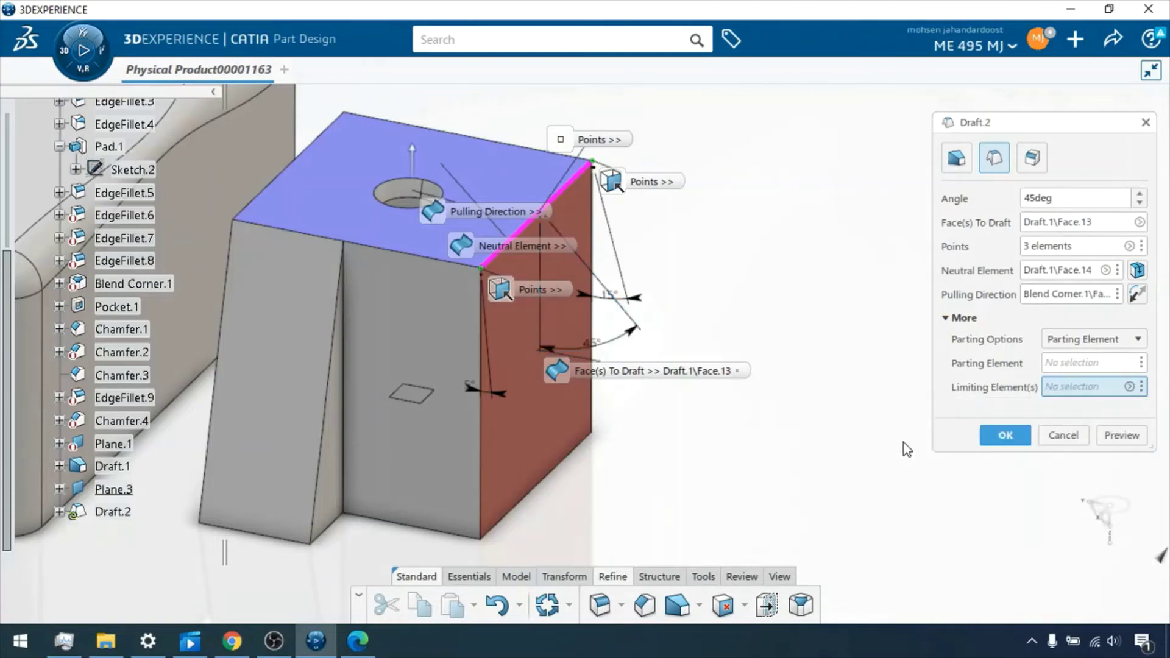
# Step: Try to pick a reference plane from the plane systems as the draft's limiting element
pyautogui.click(1141, 387)
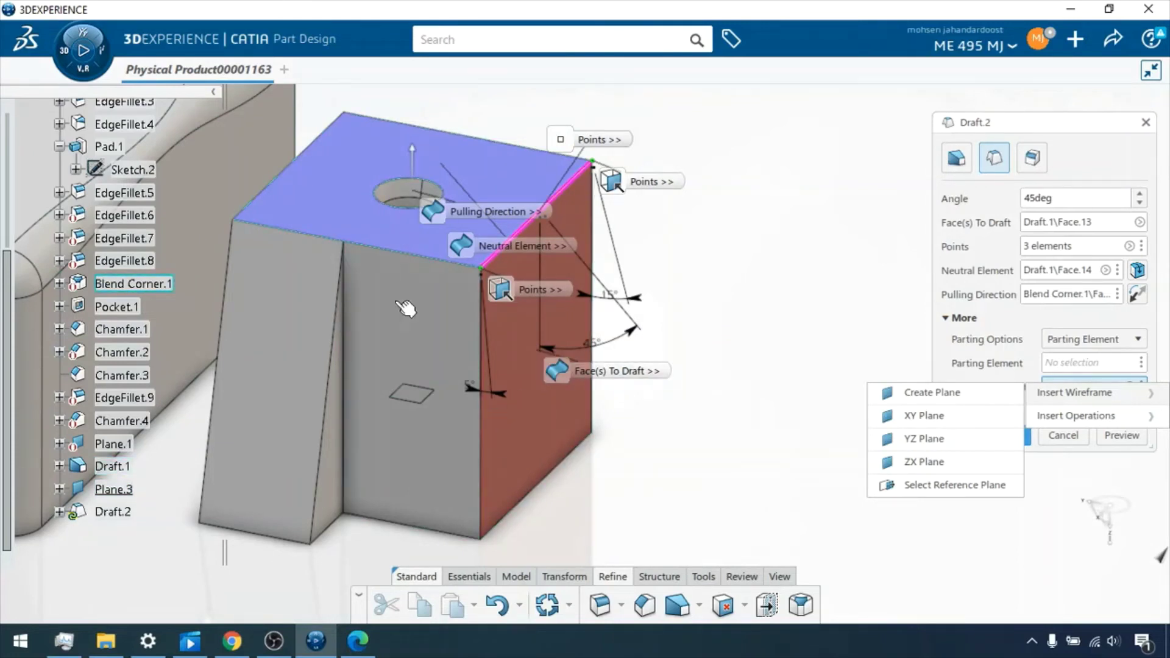
pyautogui.click(971, 488)
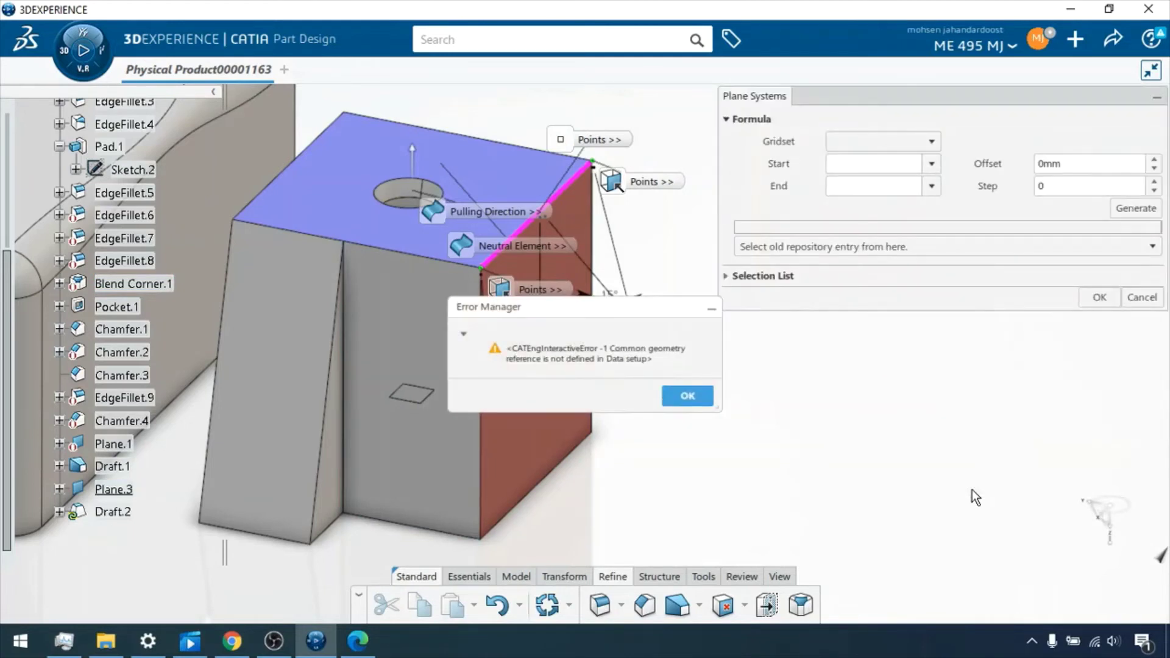
pyautogui.click(1133, 298)
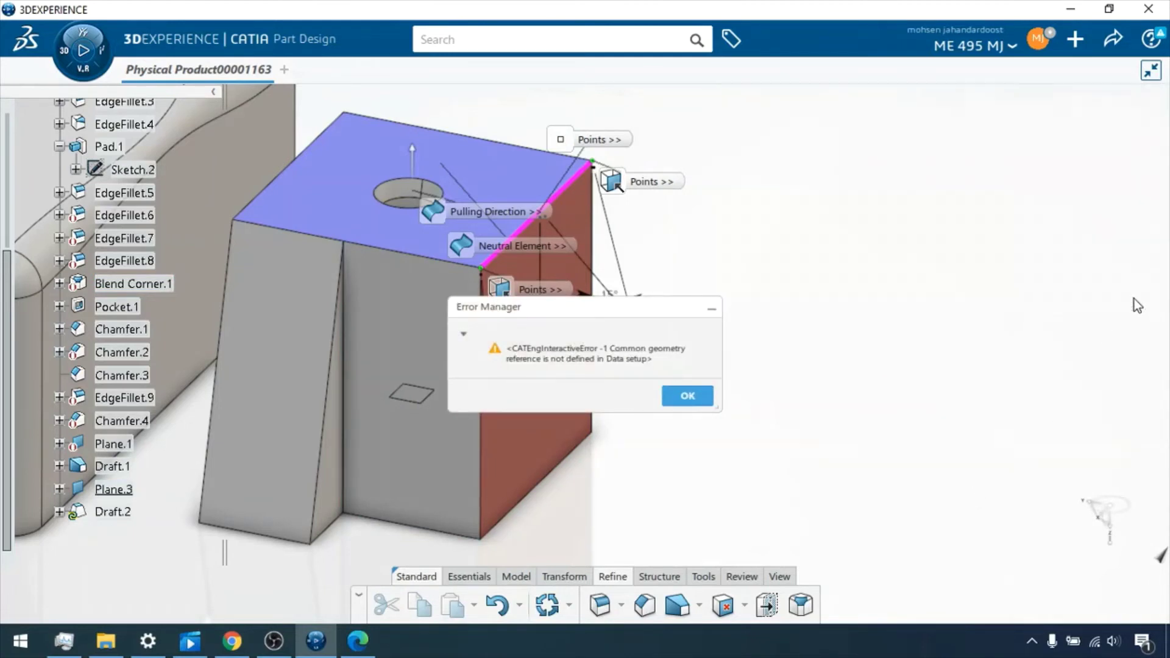
pyautogui.click(711, 394)
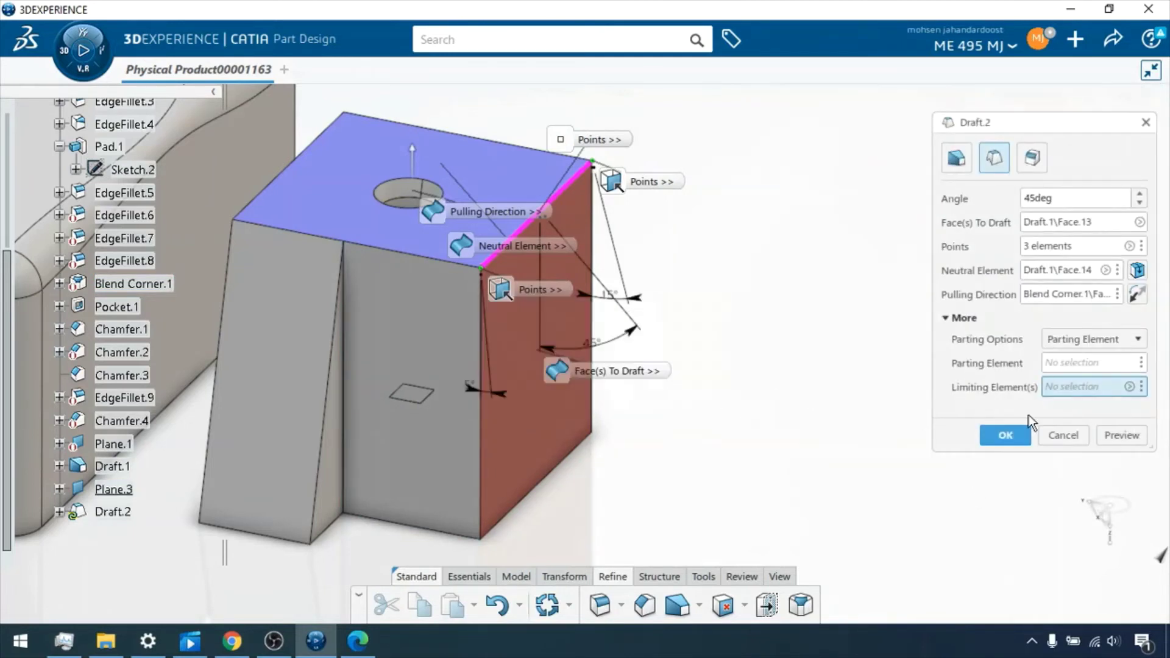
# Step: Use the yz plane as the draft's limiting element, preview the draft and apply it
pyautogui.click(1143, 387)
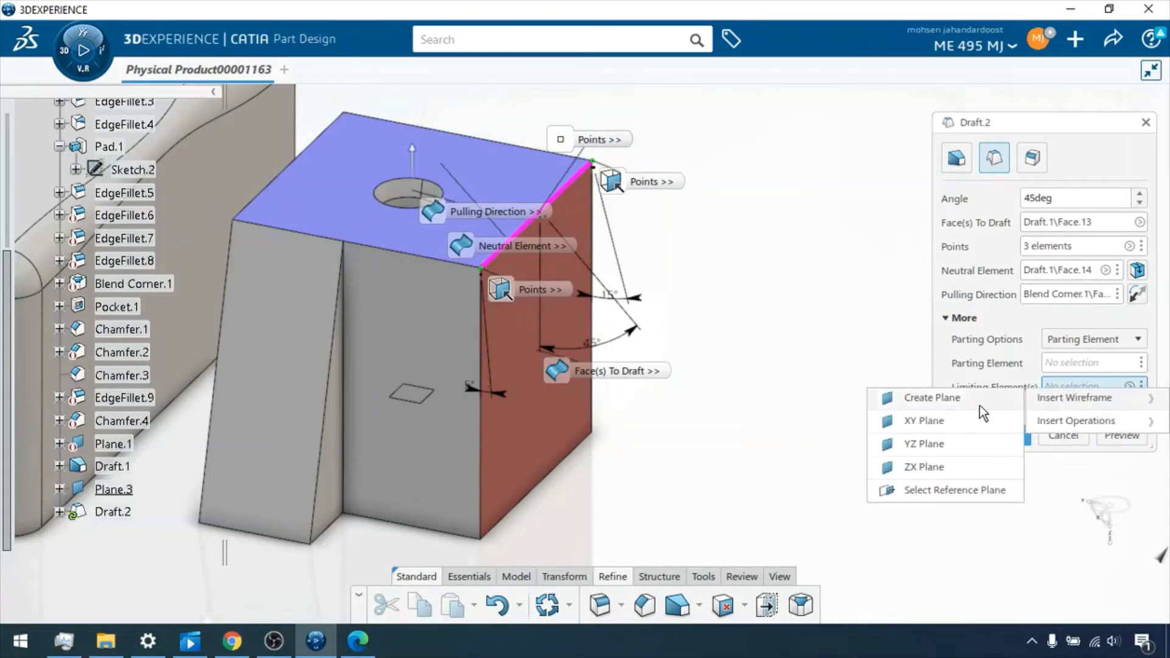
pyautogui.click(937, 445)
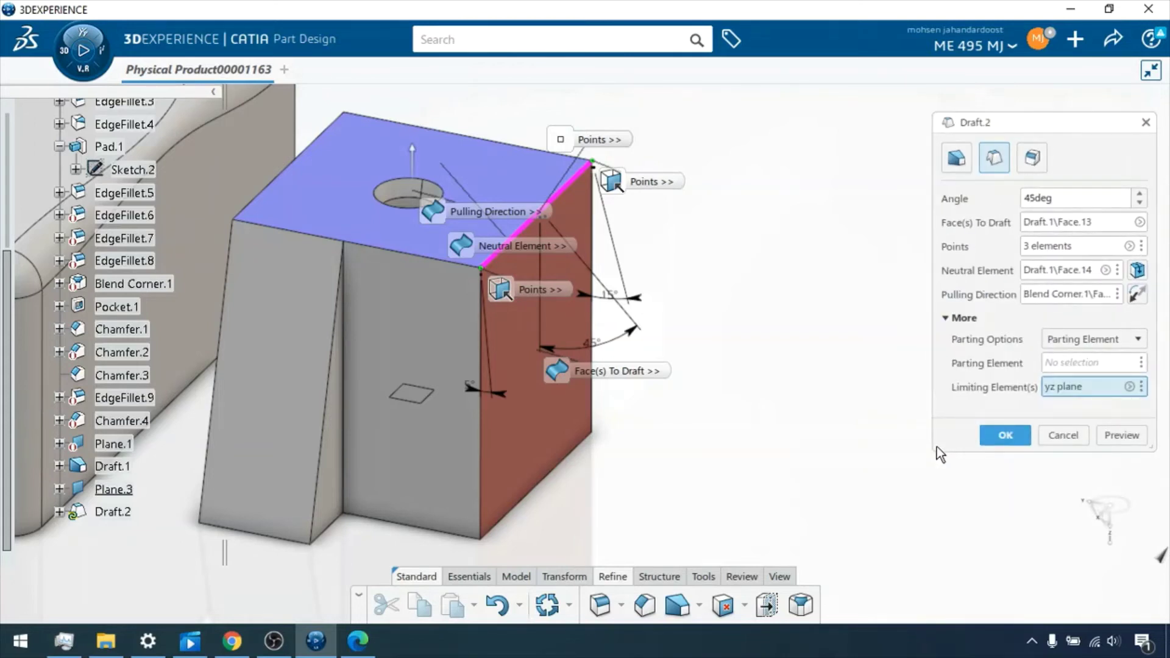
pyautogui.click(1134, 434)
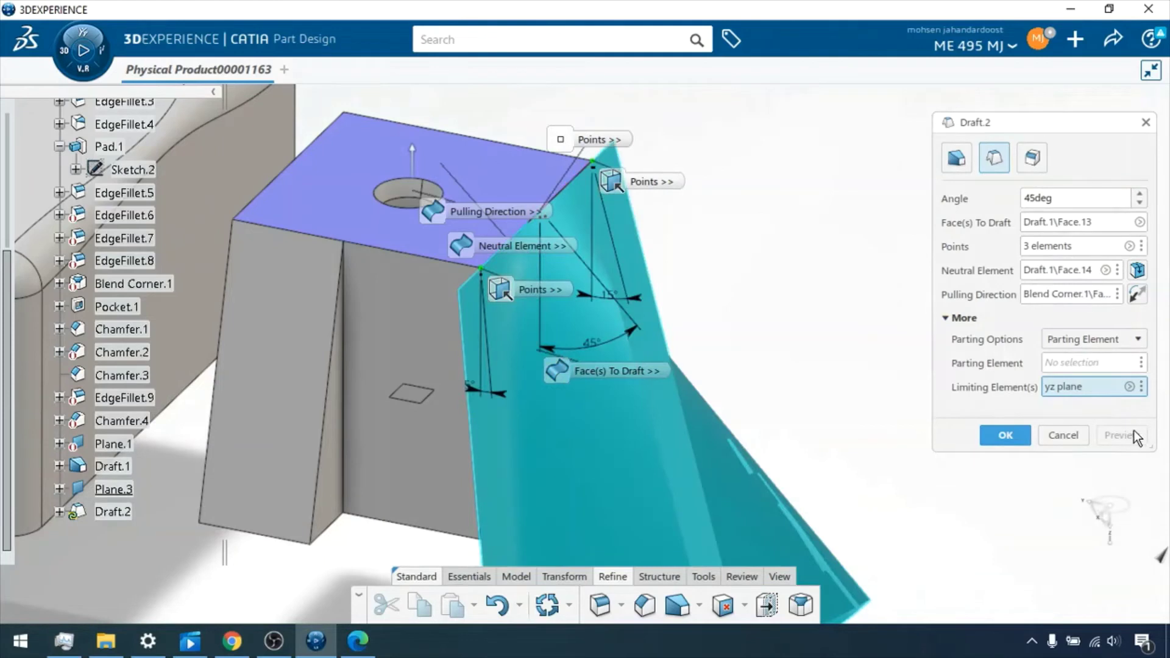
pyautogui.click(988, 439)
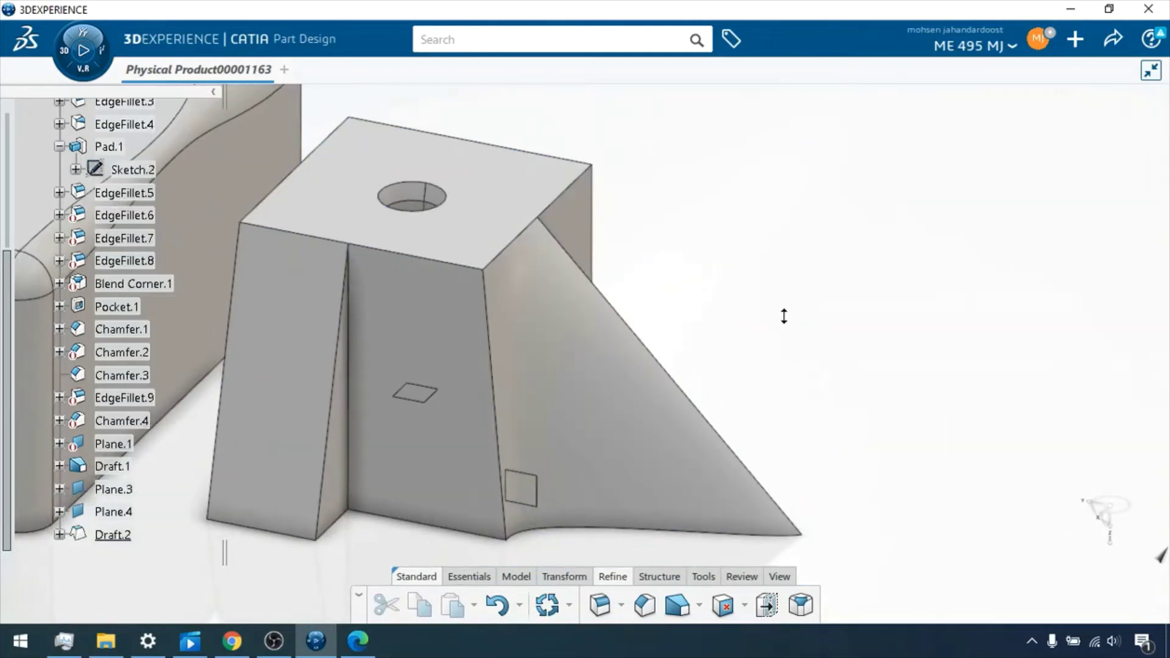
# Step: Examine the block's limited draft from several angles, including its opposite side and from above
pyautogui.moveTo(784, 317); pyautogui.dragTo(700, 401, button='middle')
pyautogui.moveTo(850, 262); pyautogui.dragTo(852, 284, button='middle')
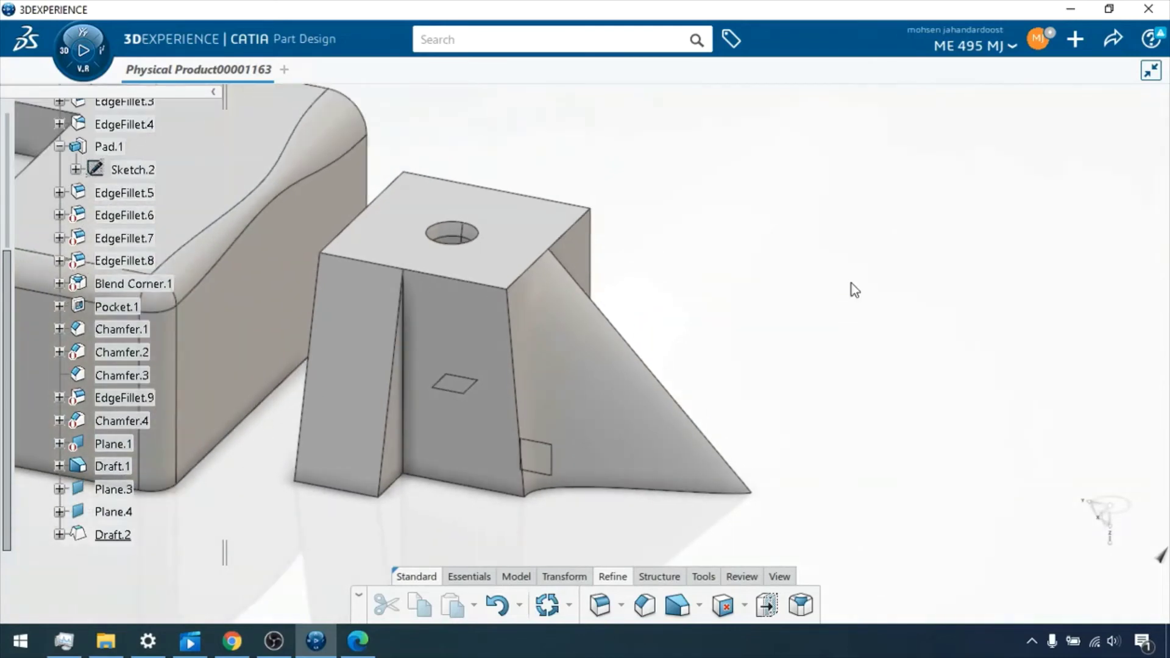
pyautogui.click(780, 576)
pyautogui.click(552, 608)
pyautogui.moveTo(742, 333); pyautogui.dragTo(330, 295)
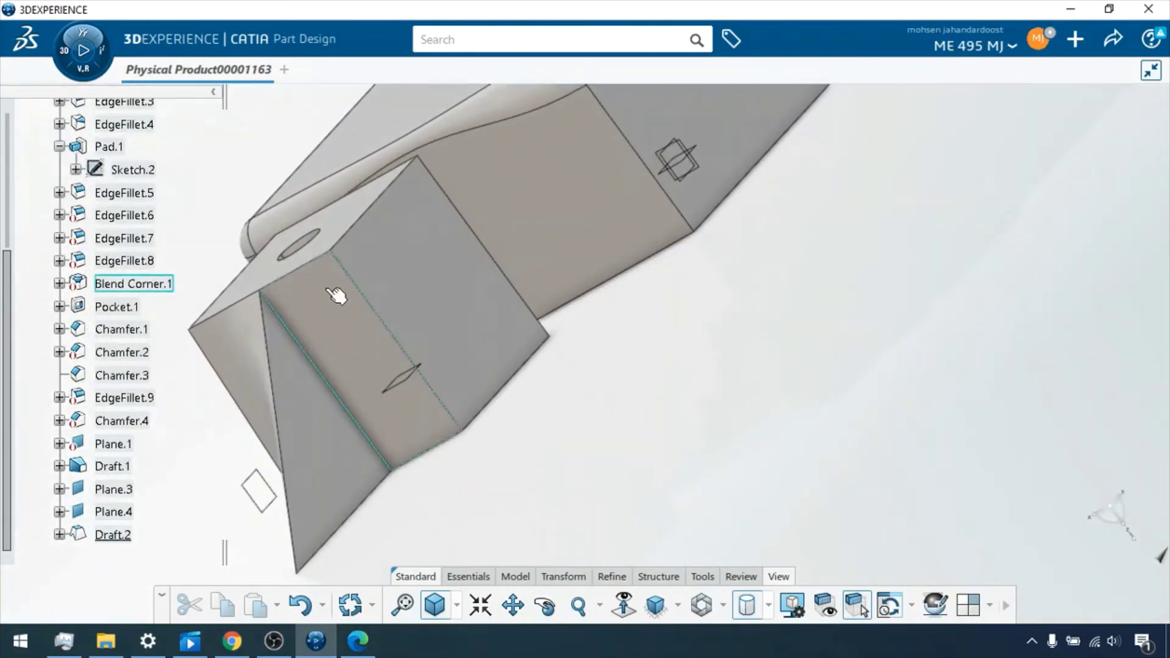
pyautogui.click(309, 360)
pyautogui.click(634, 484)
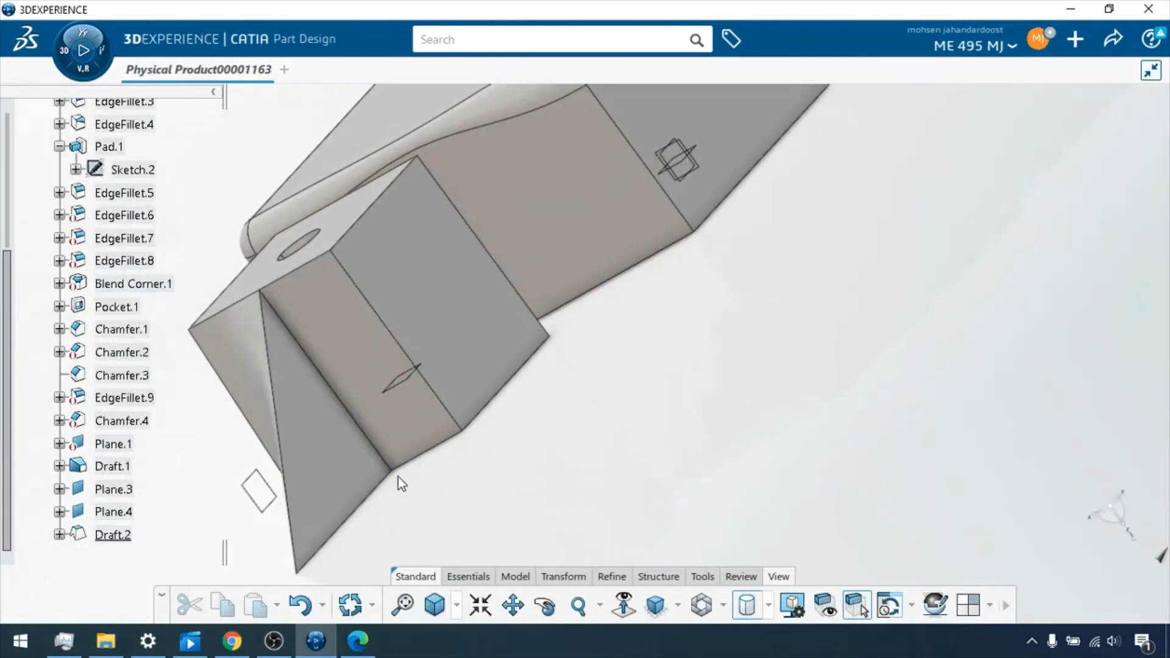
pyautogui.click(546, 607)
pyautogui.moveTo(523, 509); pyautogui.dragTo(757, 342)
pyautogui.scroll(-3, 750, 394)
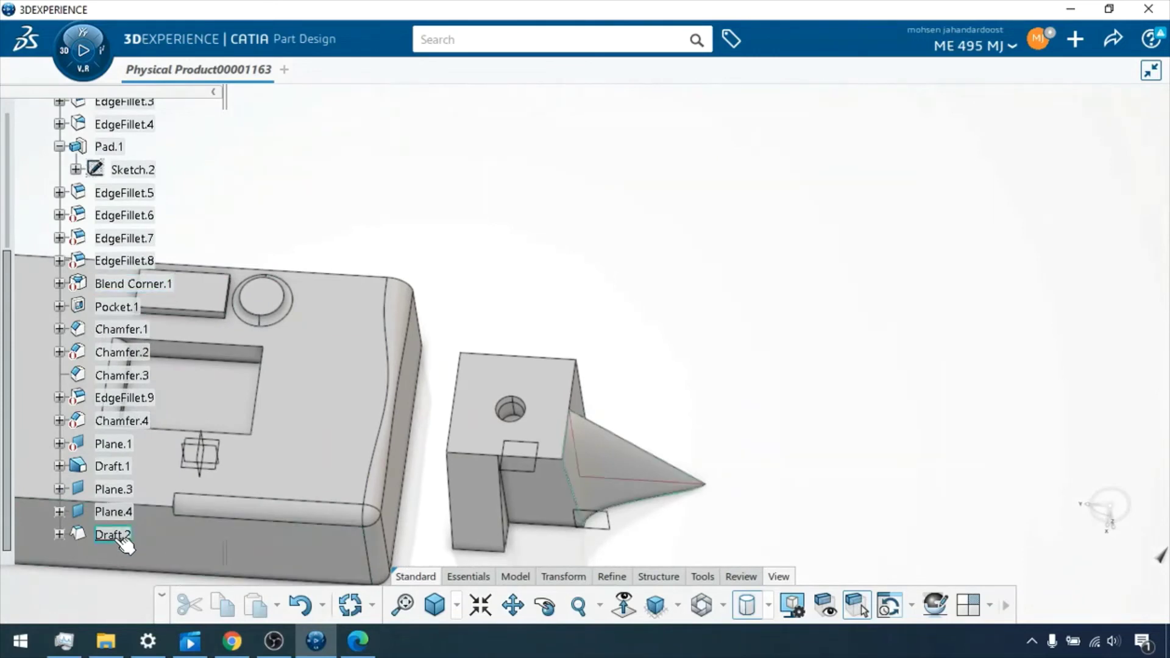
# Step: Edit the definition of Draft.2, remove the yz plane as limiting element and apply the draft
pyautogui.rightClick(115, 536)
pyautogui.moveTo(171, 522)
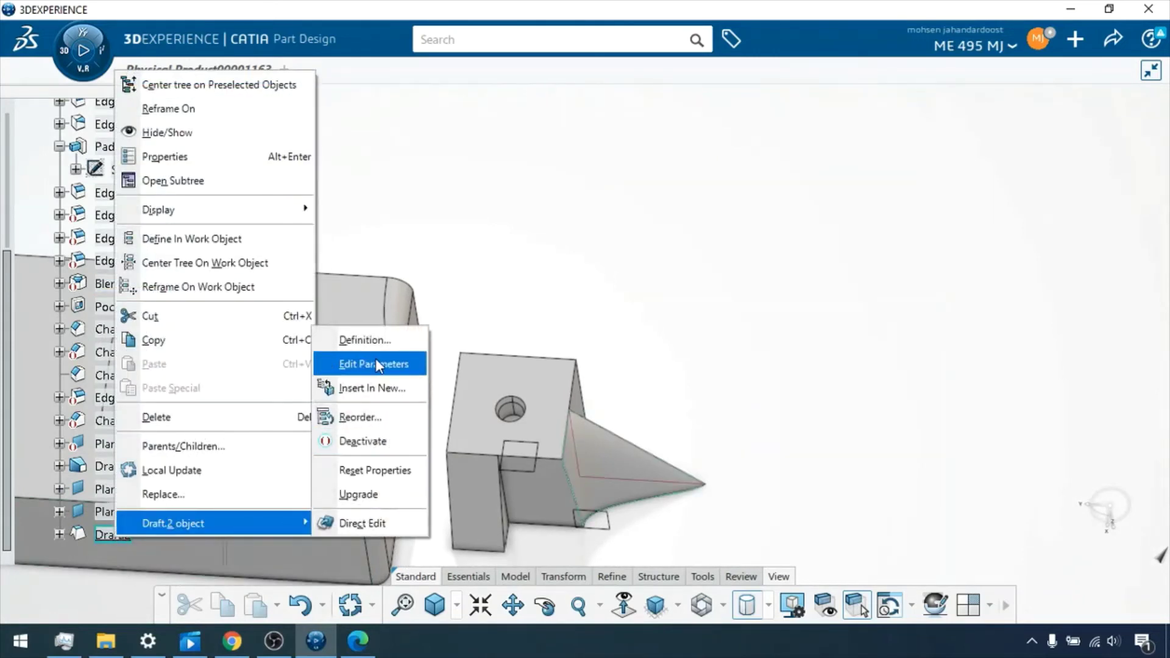
pyautogui.click(374, 334)
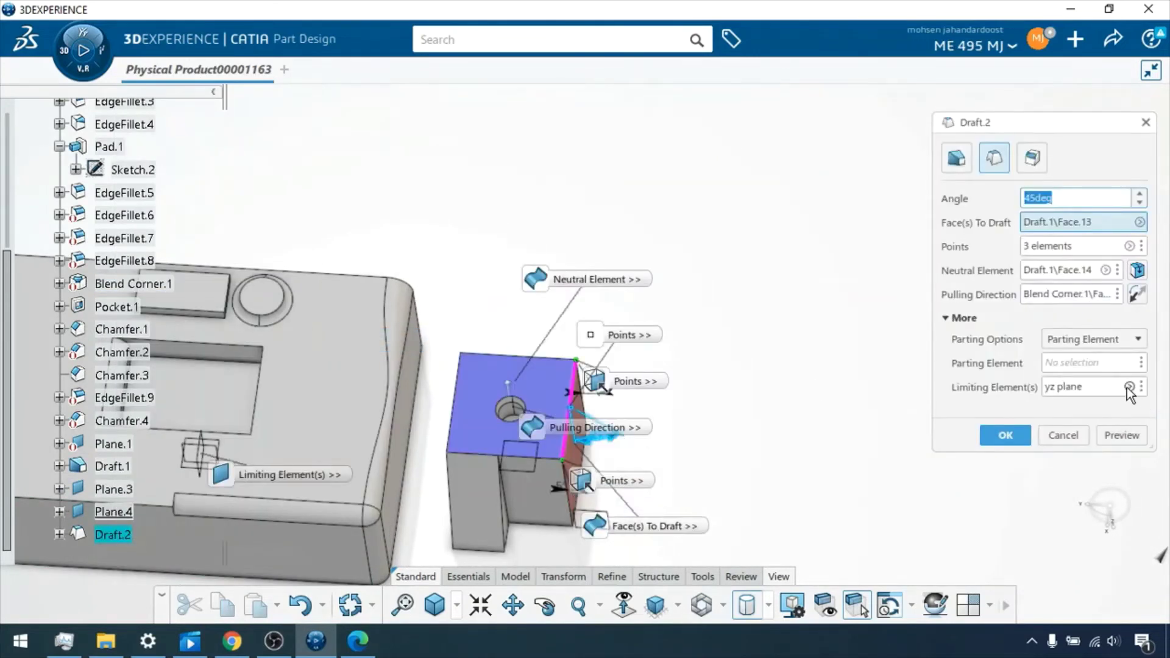
pyautogui.click(1129, 388)
pyautogui.click(902, 441)
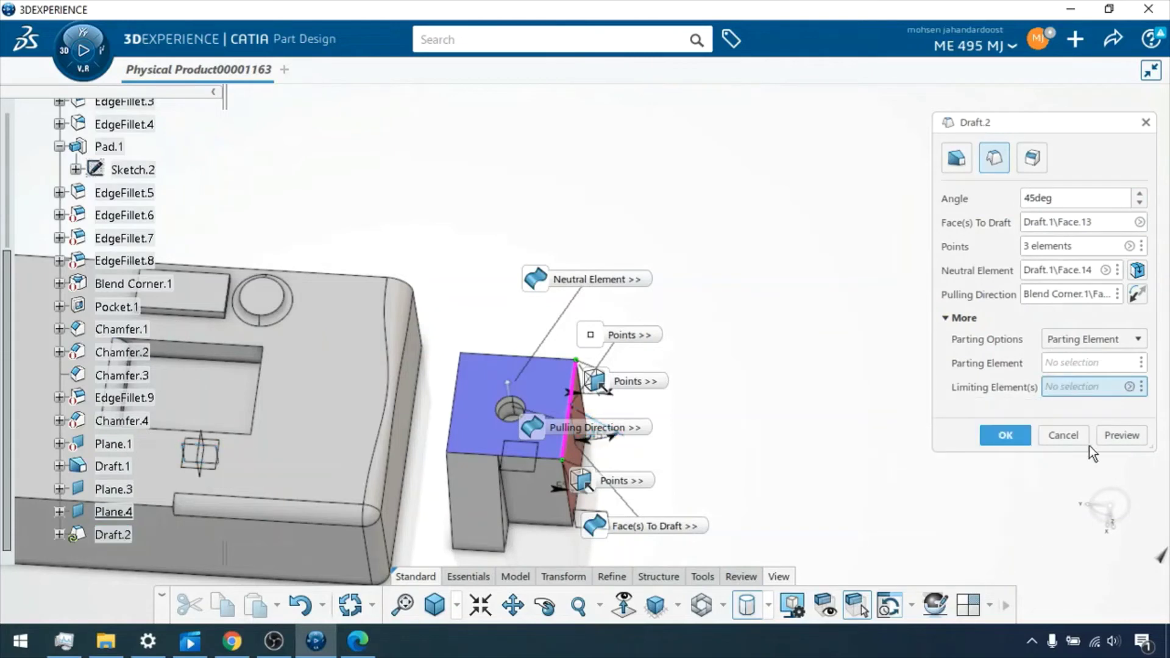
pyautogui.click(1125, 439)
pyautogui.click(1006, 435)
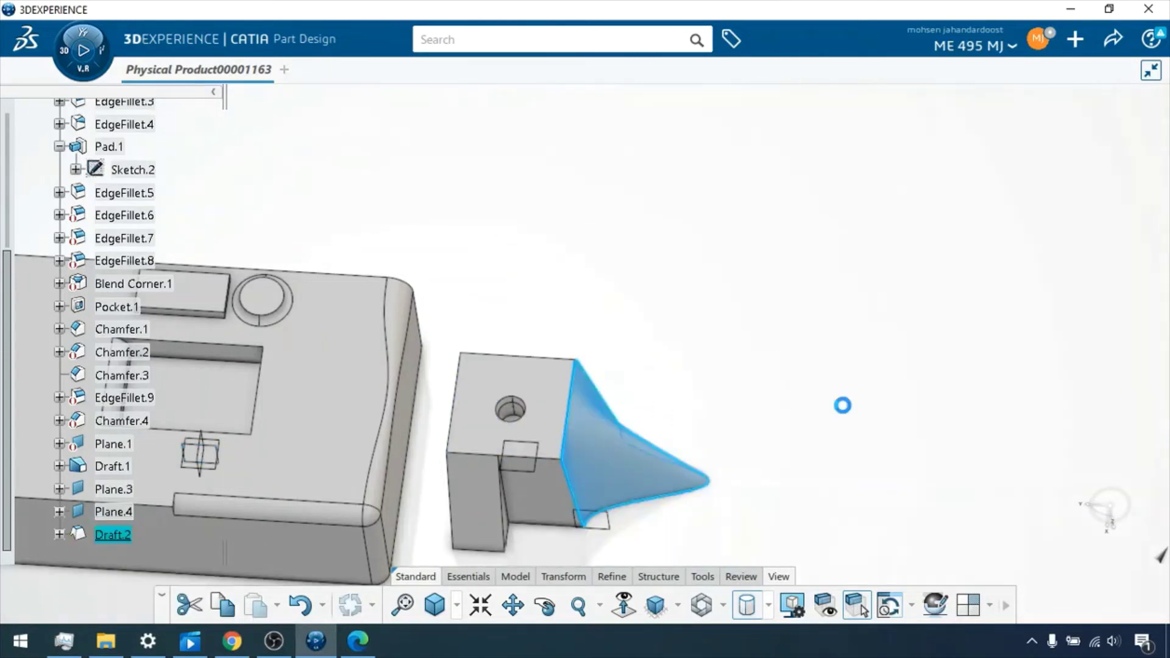
# Step: Apply a 5 mm edge fillet with tangency propagation around the floor face of the large body's rectangular pocket
pyautogui.moveTo(492, 259); pyautogui.dragTo(696, 243, button='middle')
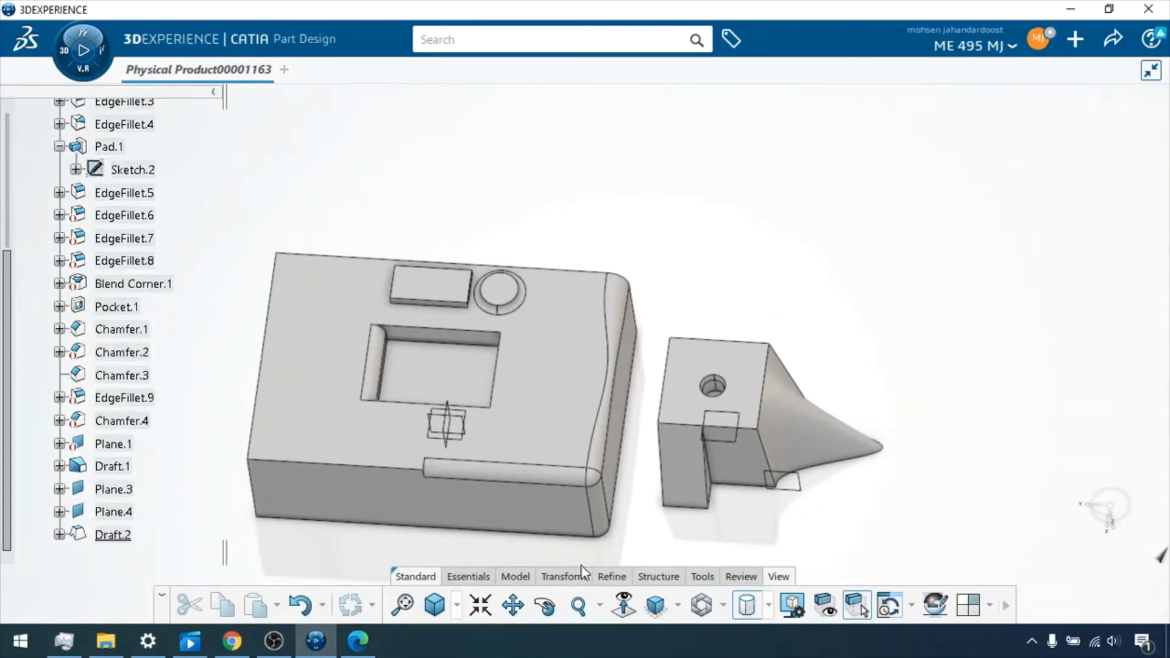
pyautogui.click(622, 578)
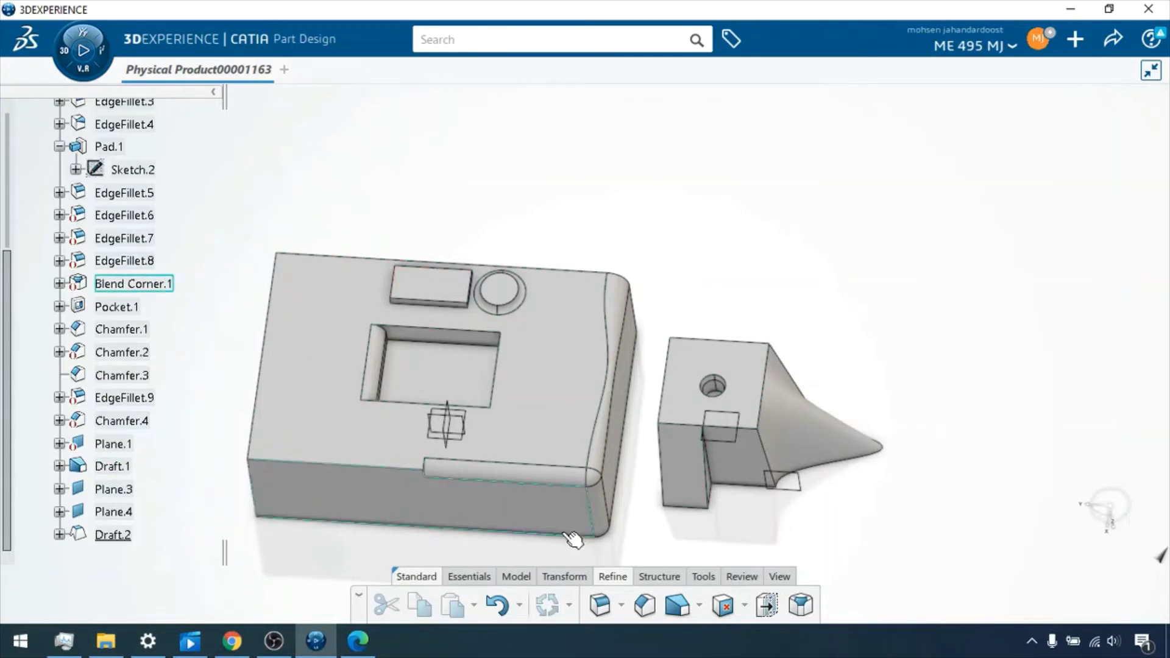
pyautogui.moveTo(703, 528); pyautogui.dragTo(677, 504, button='middle')
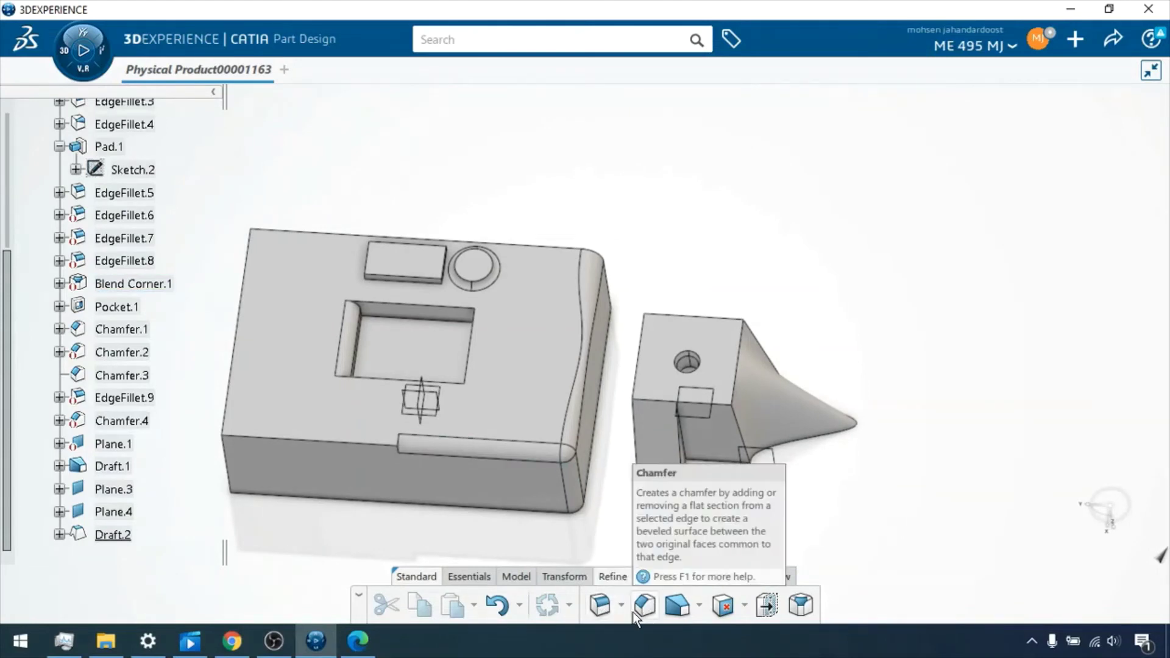
pyautogui.click(437, 366)
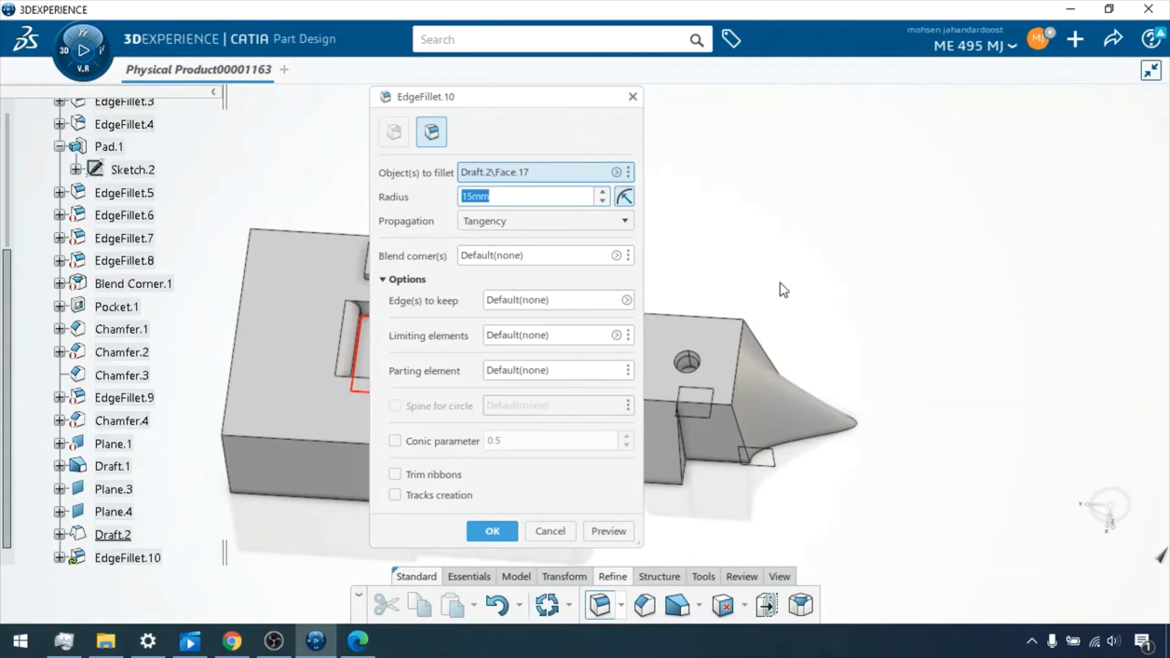
pyautogui.write('5')
pyautogui.click(611, 529)
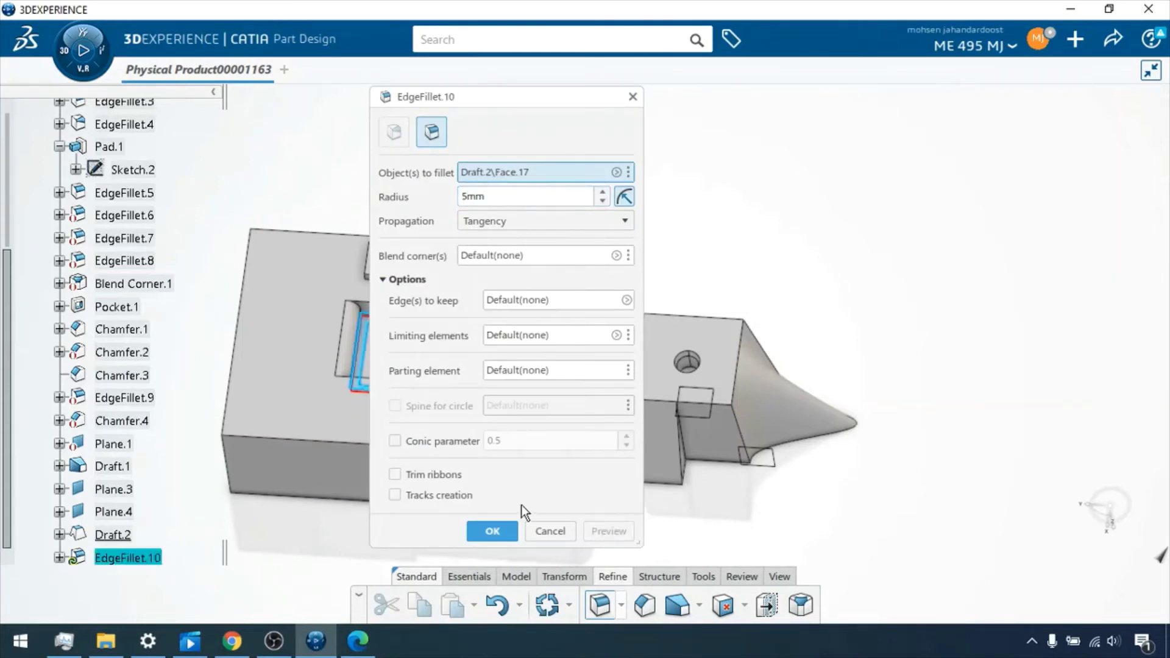
pyautogui.click(490, 531)
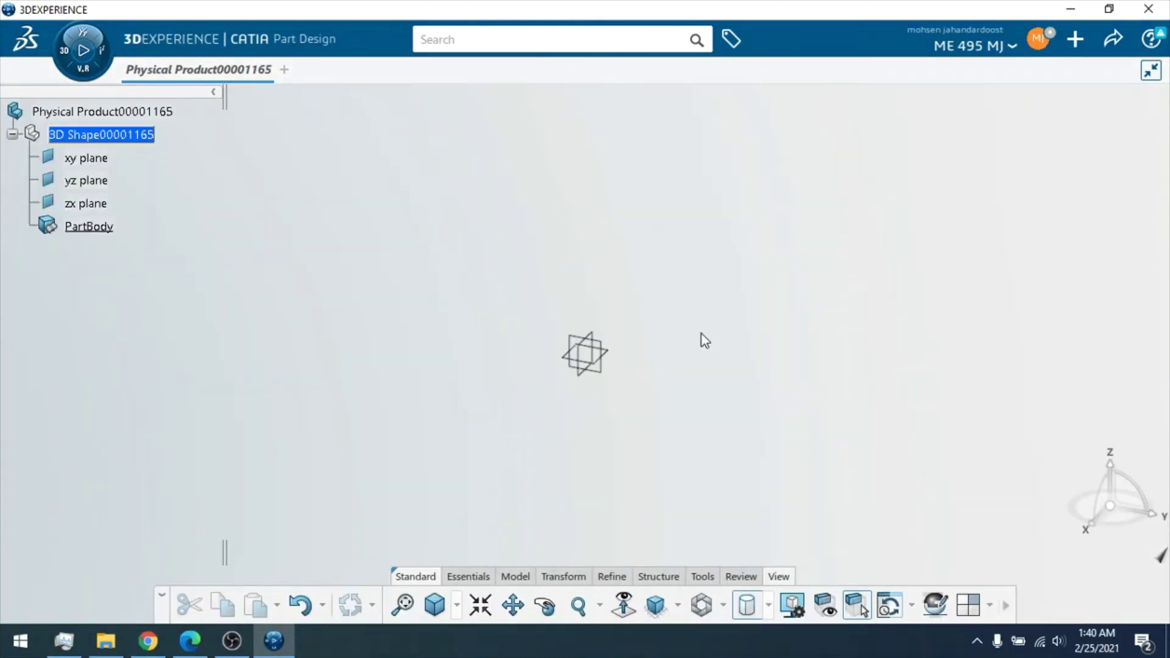
# Step: Sketch on the xy plane a centered rectangle about 258 by 157 mm around the origin
pyautogui.click(517, 578)
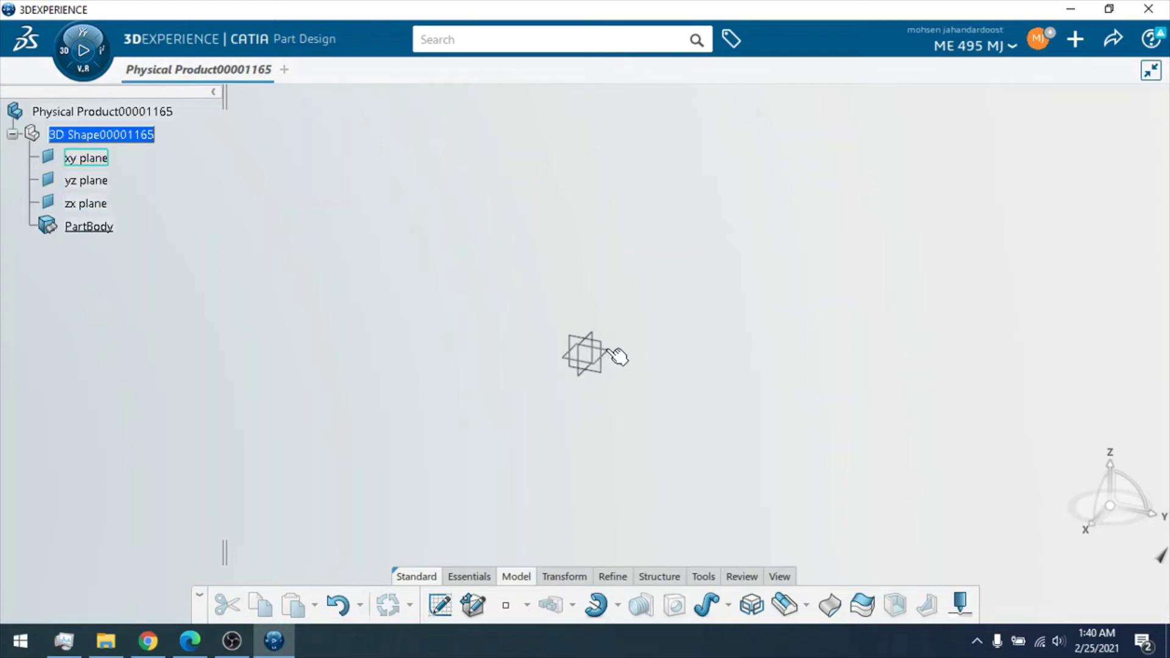
pyautogui.moveTo(616, 355)
pyautogui.click(736, 289)
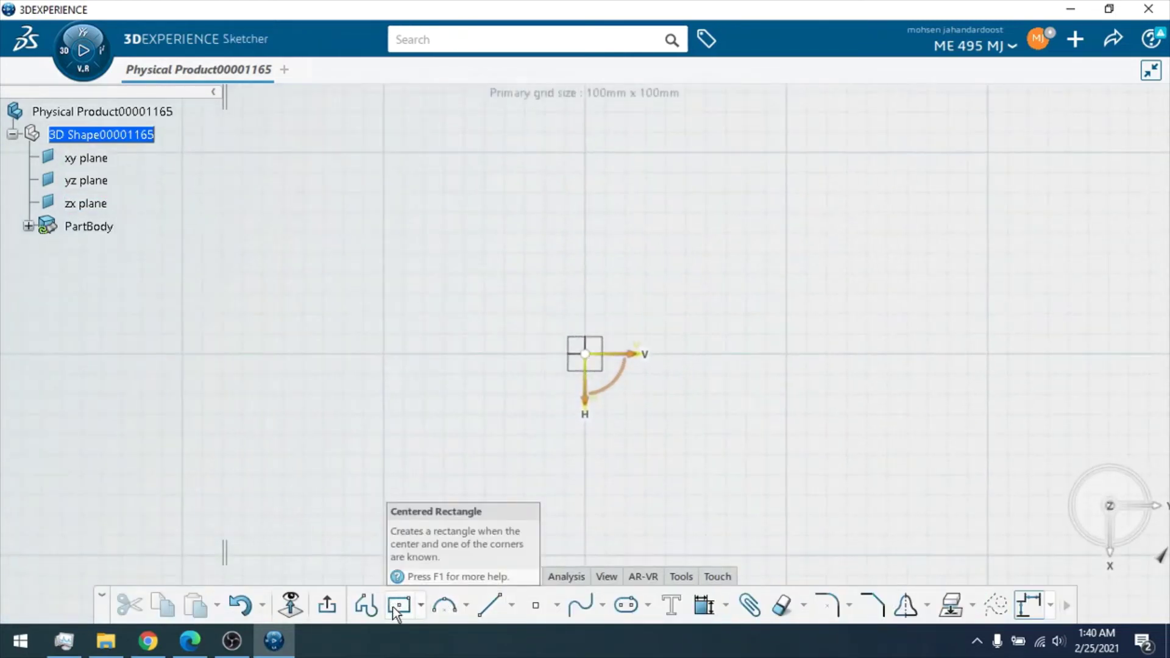
pyautogui.click(395, 607)
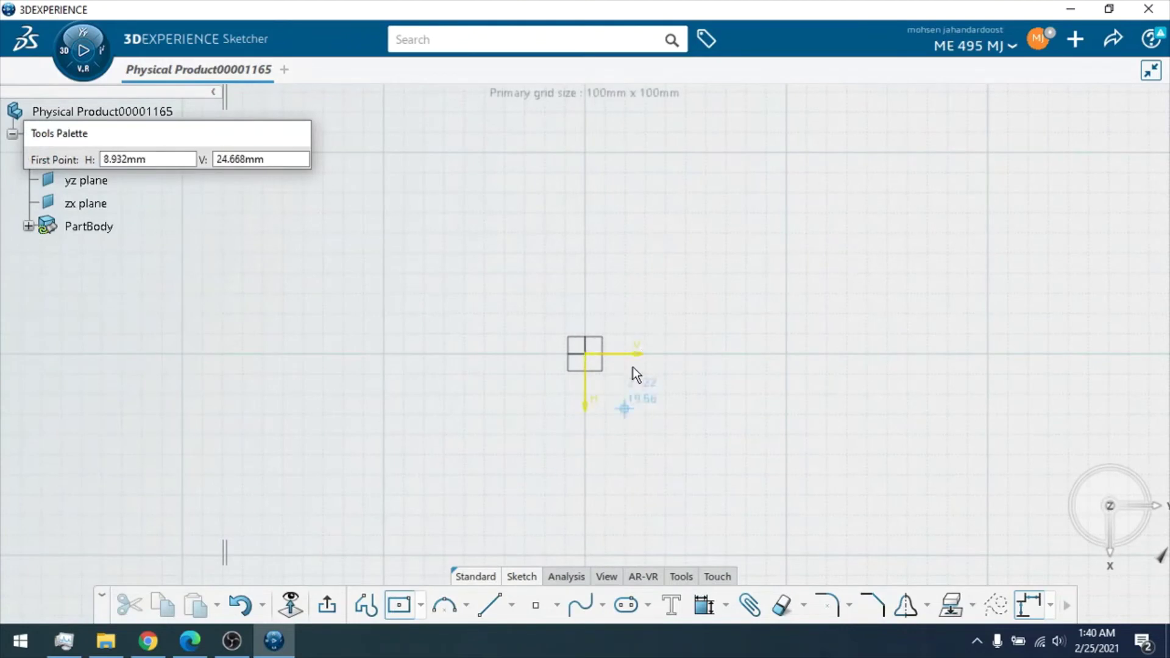
pyautogui.click(596, 360)
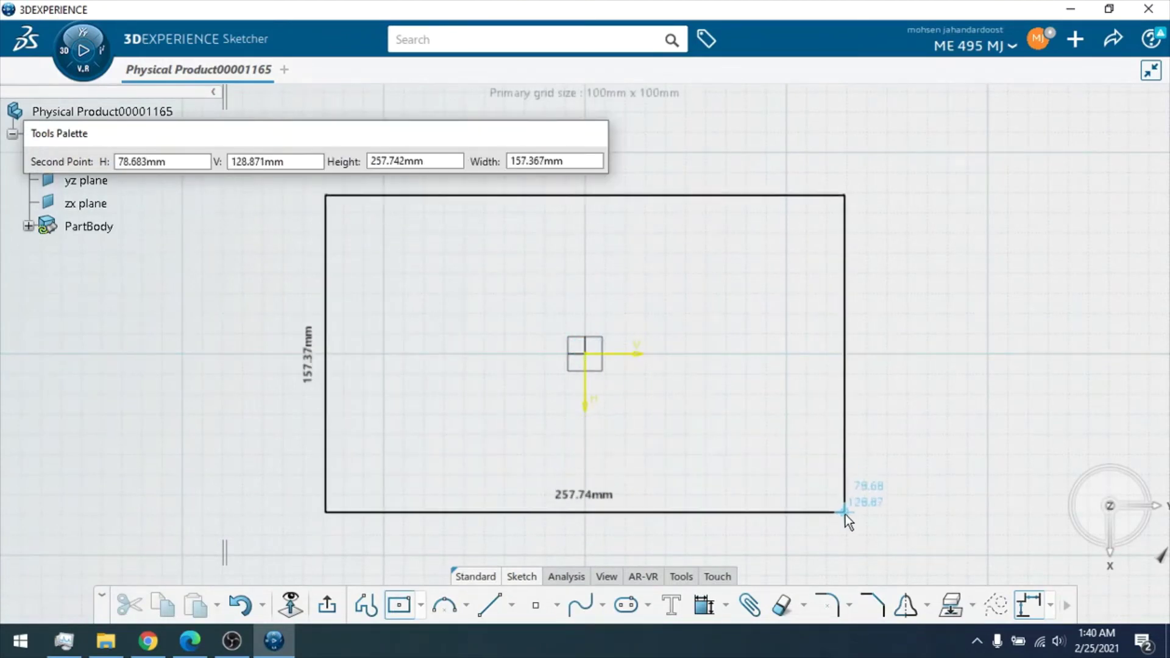
pyautogui.click(846, 515)
# Step: Add a concentric centered rectangle about 125 by 77 mm at the sketch origin and exit the sketch
pyautogui.click(400, 605)
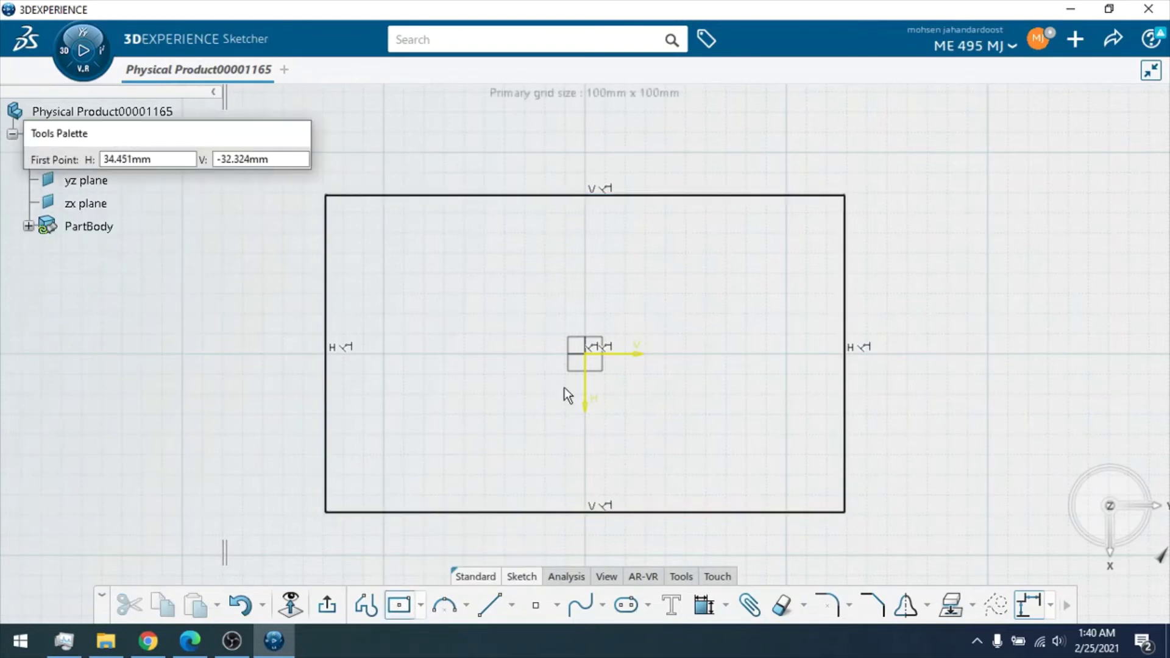
pyautogui.click(591, 358)
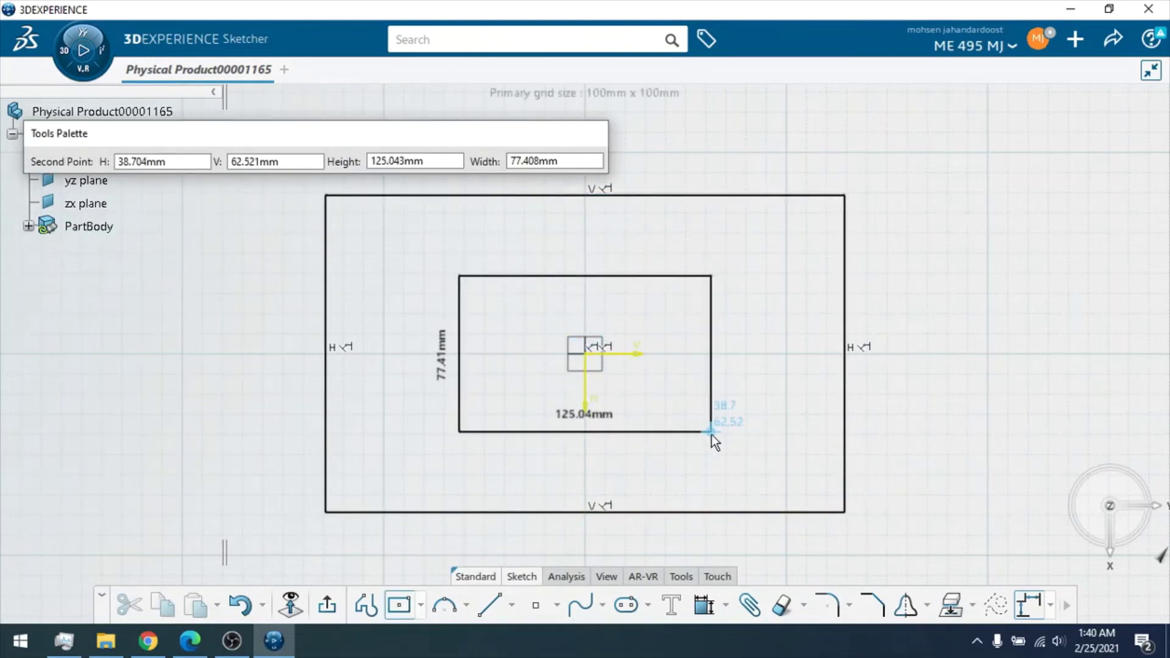
pyautogui.click(711, 433)
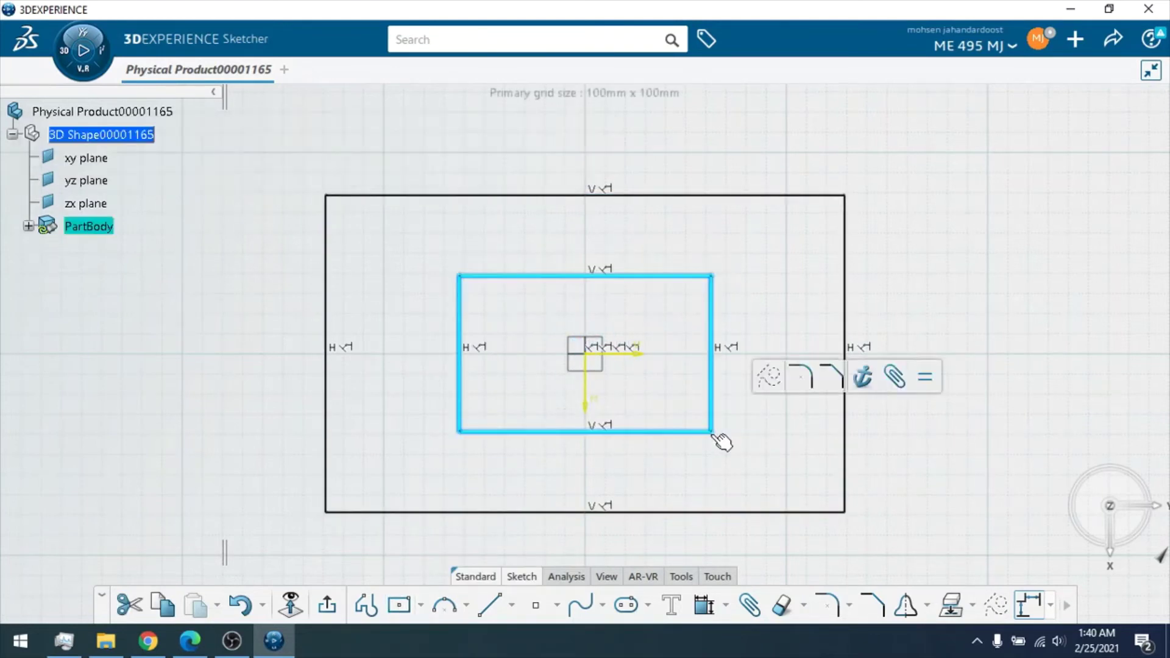
pyautogui.click(327, 606)
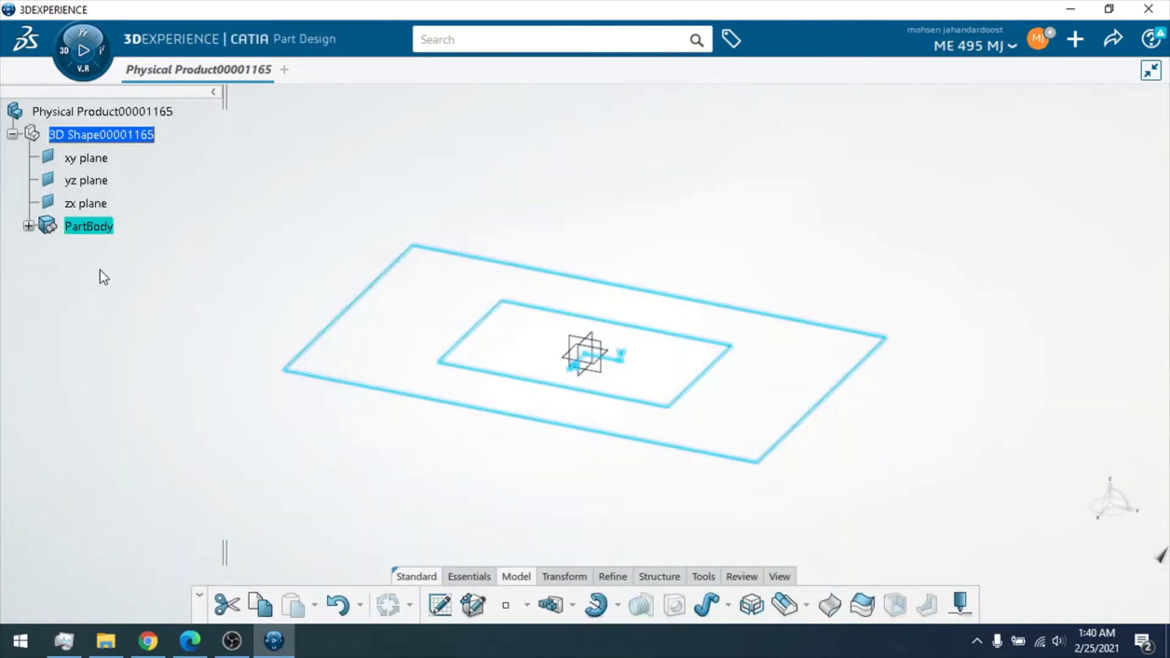
# Step: Create a multi-pad from the sketch, extruding the inner rectangle 80 mm and the outer region 50 mm
pyautogui.click(28, 226)
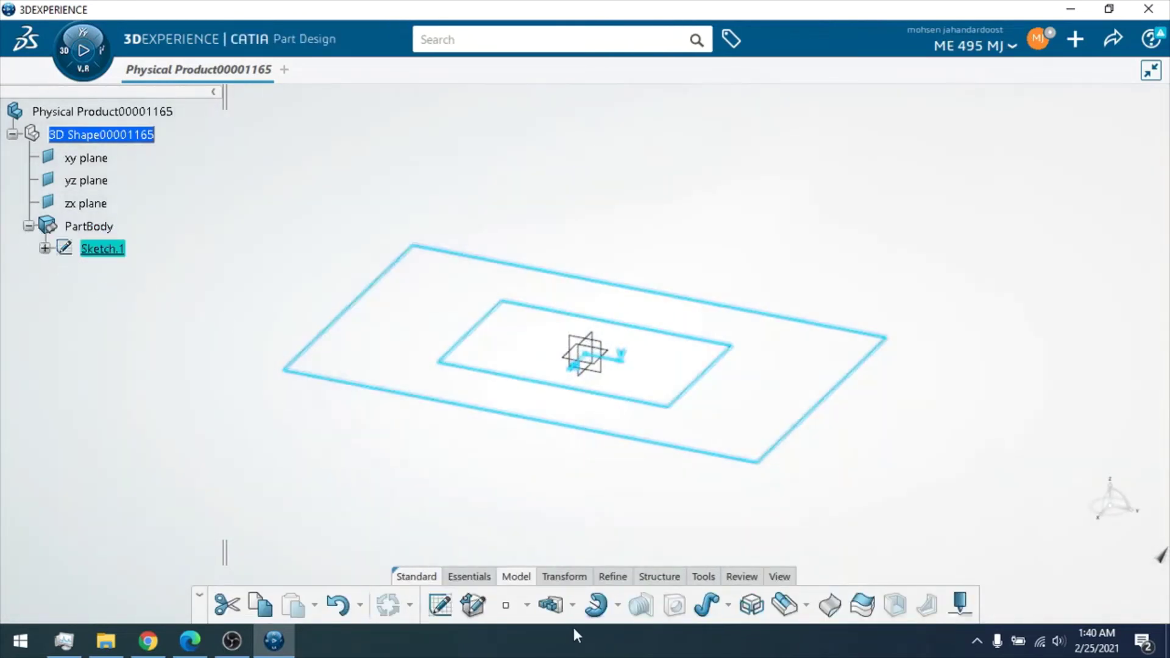
pyautogui.click(551, 604)
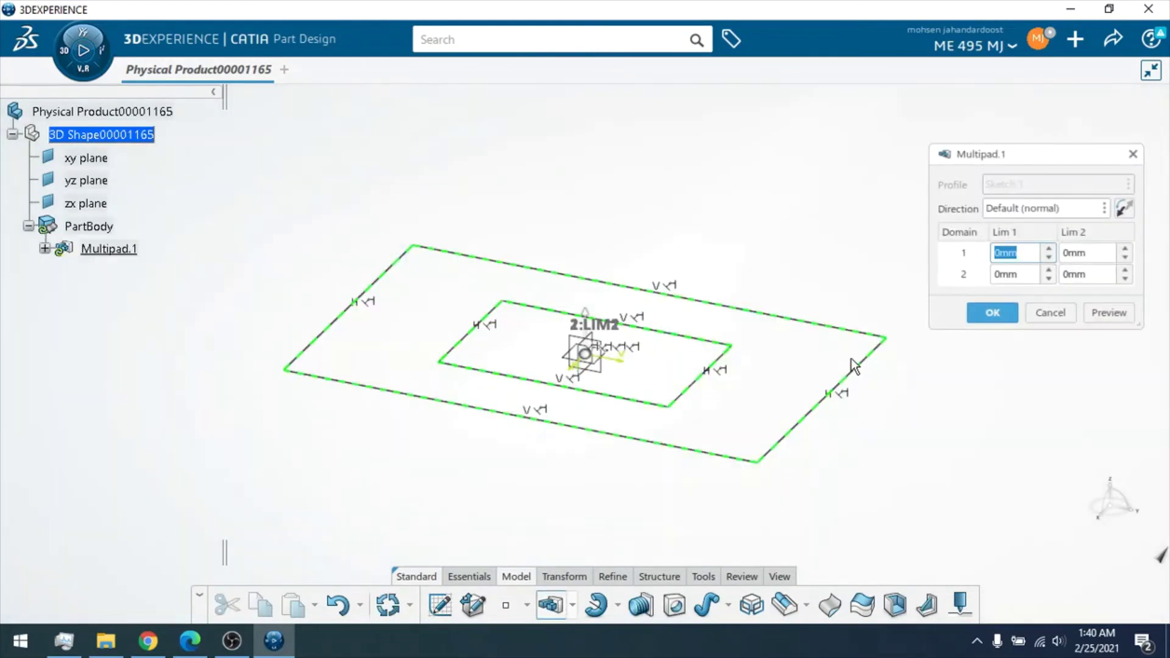
pyautogui.click(1018, 274)
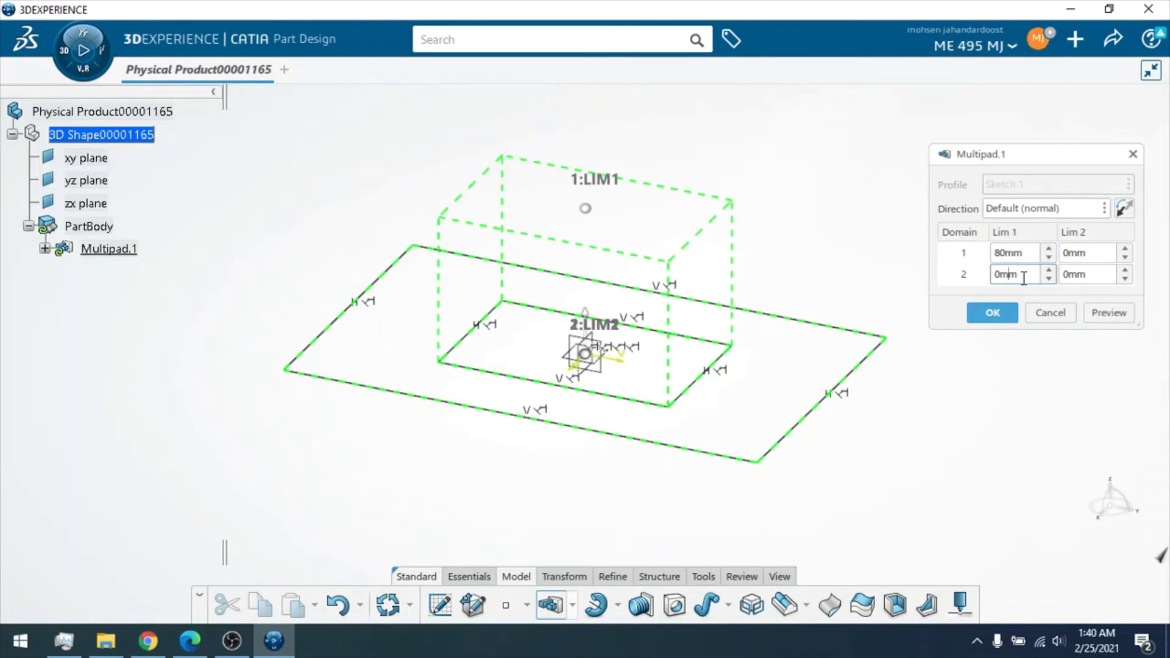
pyautogui.moveTo(1024, 278); pyautogui.dragTo(969, 277)
pyautogui.write('50')
pyautogui.press('Return')
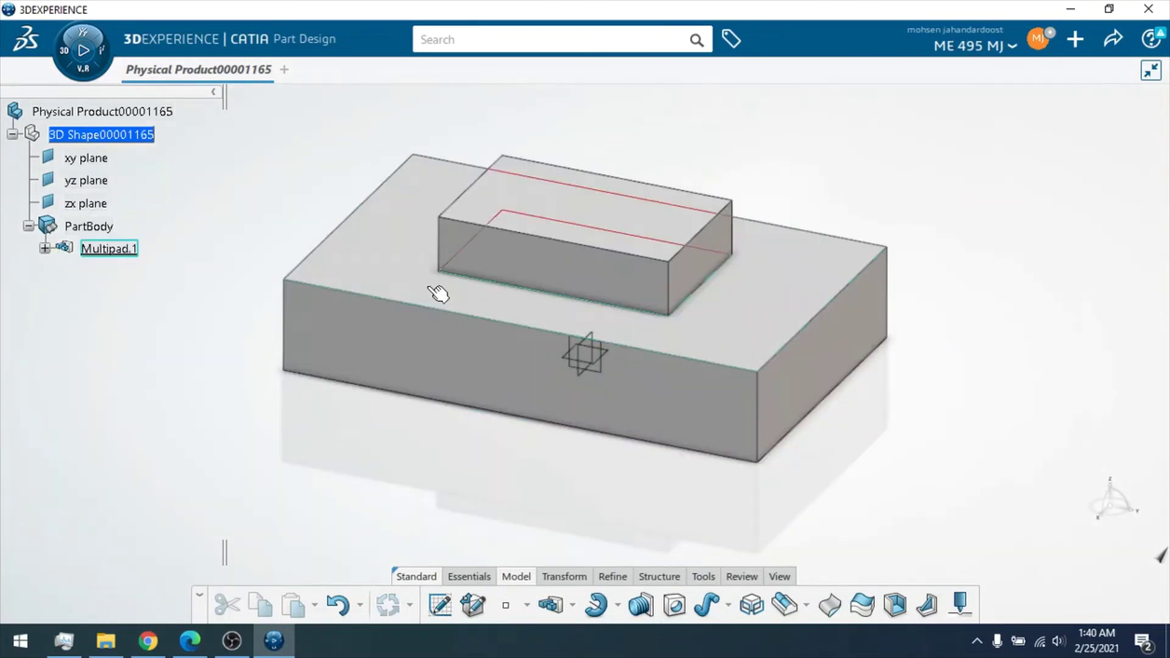
pyautogui.moveTo(613, 195)
pyautogui.mouseDown(button='middle')
pyautogui.moveTo(592, 208)
pyautogui.moveTo(606, 183)
pyautogui.moveTo(596, 197)
pyautogui.mouseUp(button='middle')
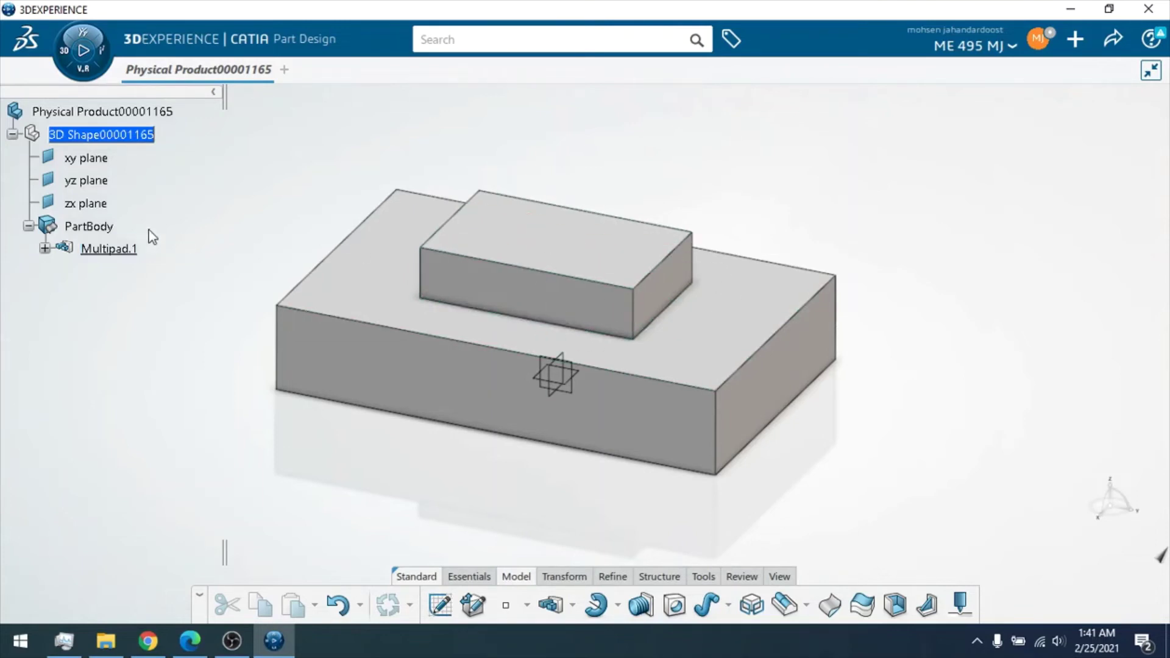
pyautogui.click(45, 248)
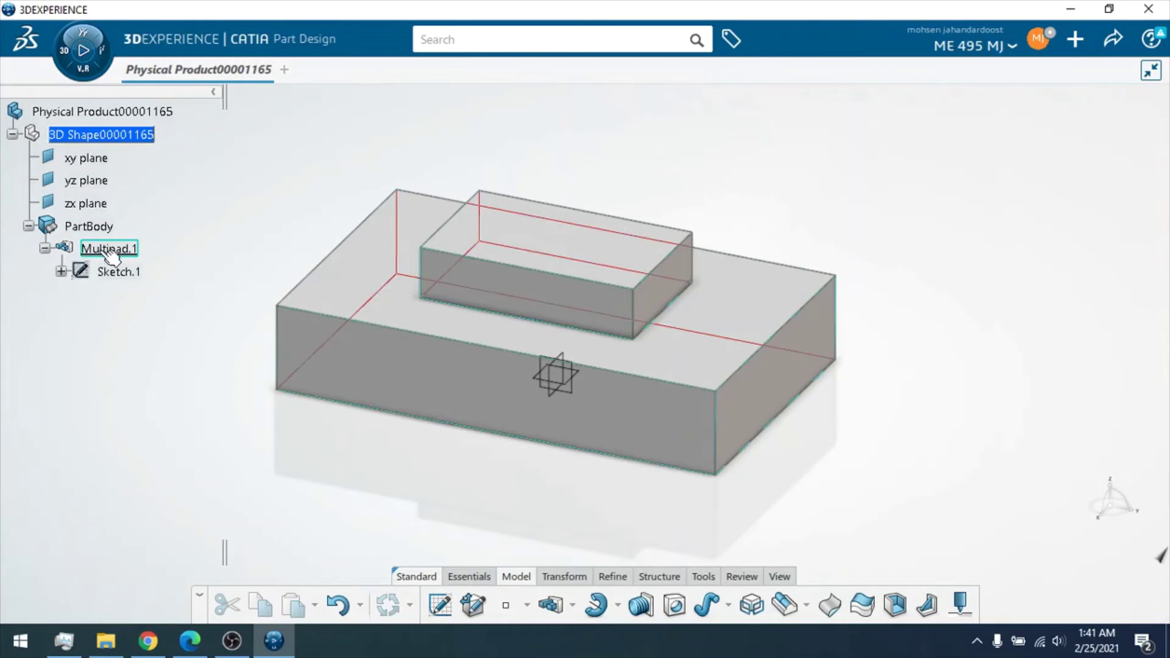
pyautogui.click(109, 249)
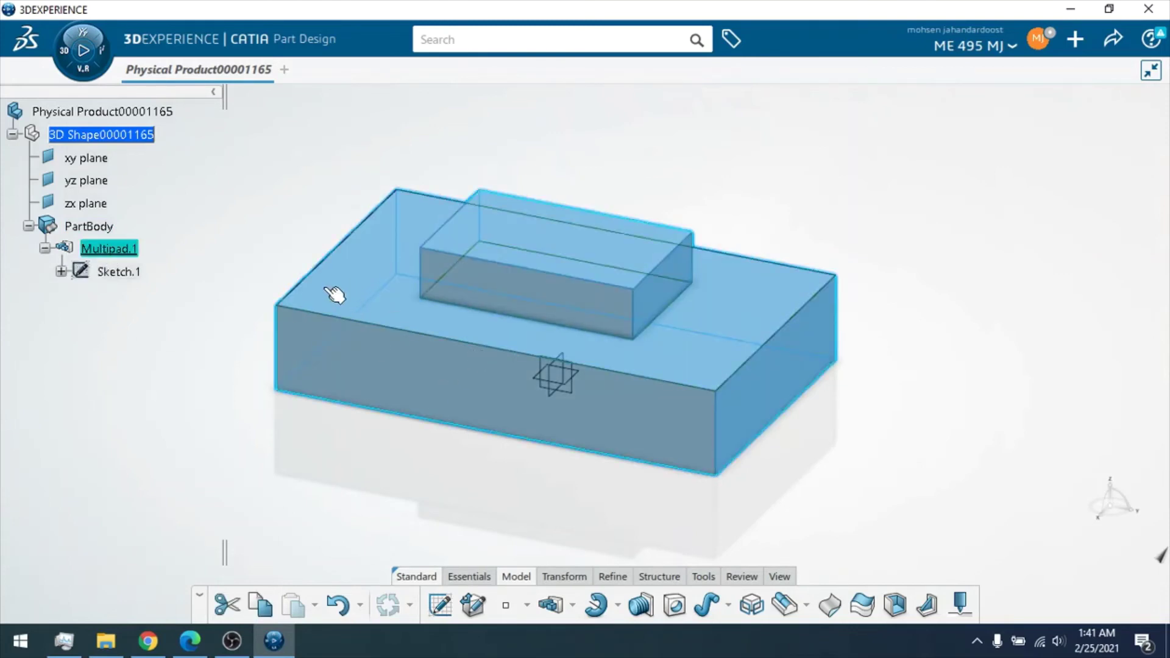
pyautogui.click(231, 181)
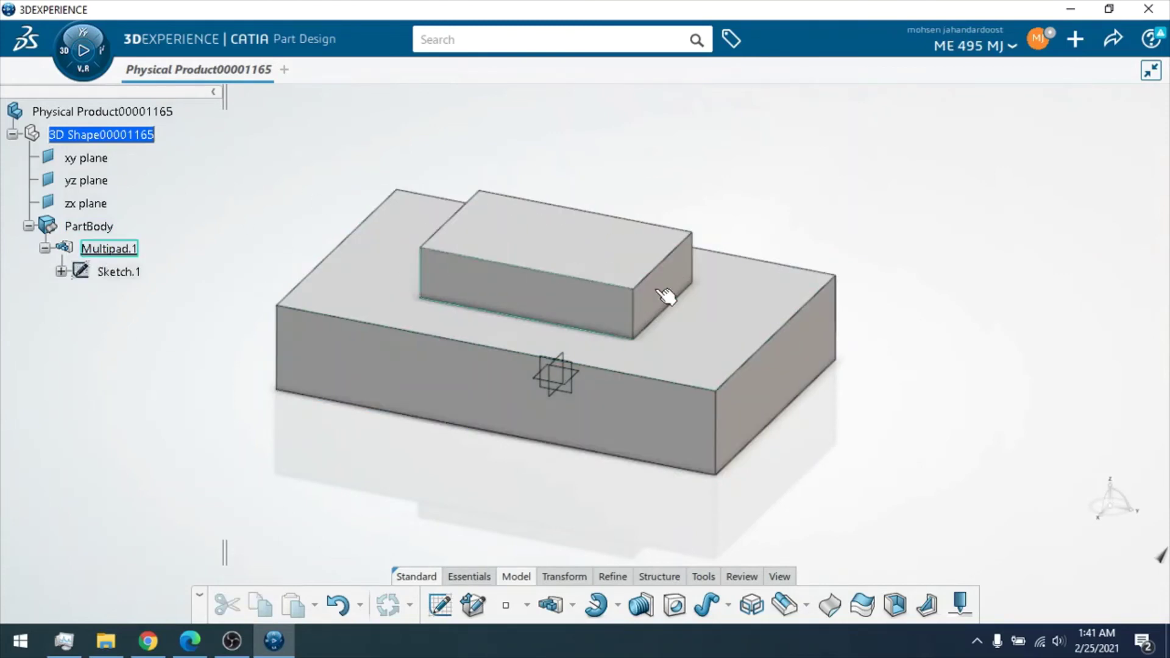
# Step: Shell the part with the upper block's top face removed, using 5 mm inside and 0 mm outside thickness
pyautogui.click(577, 245)
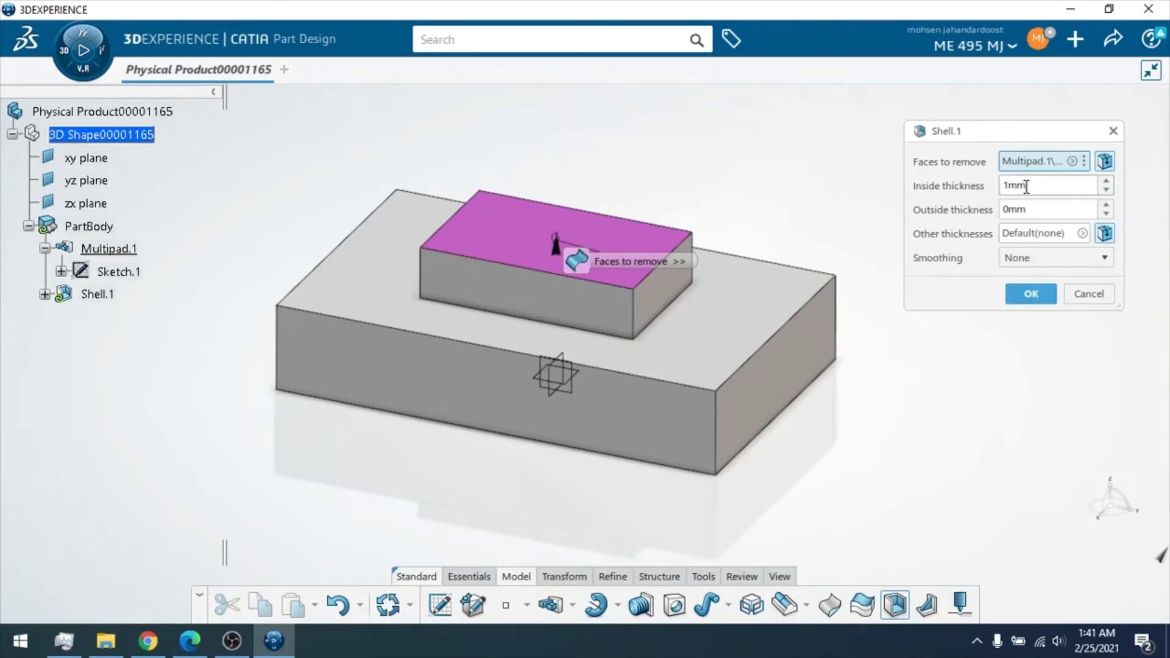
pyautogui.moveTo(1027, 186); pyautogui.dragTo(996, 184)
pyautogui.write('5')
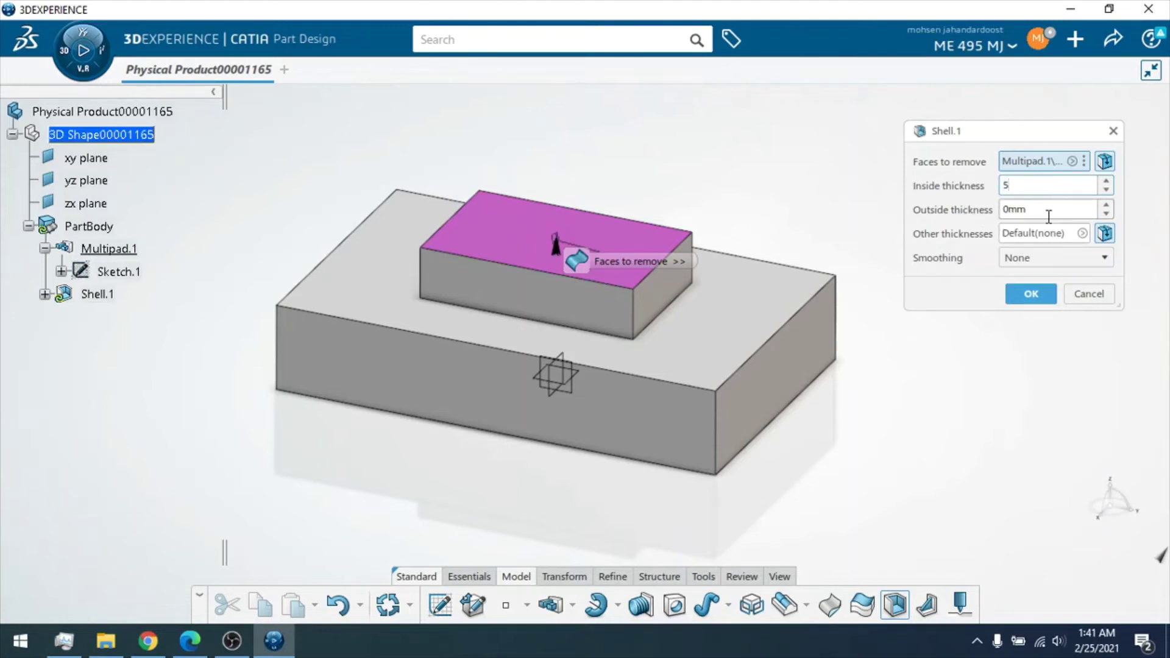
pyautogui.click(1046, 209)
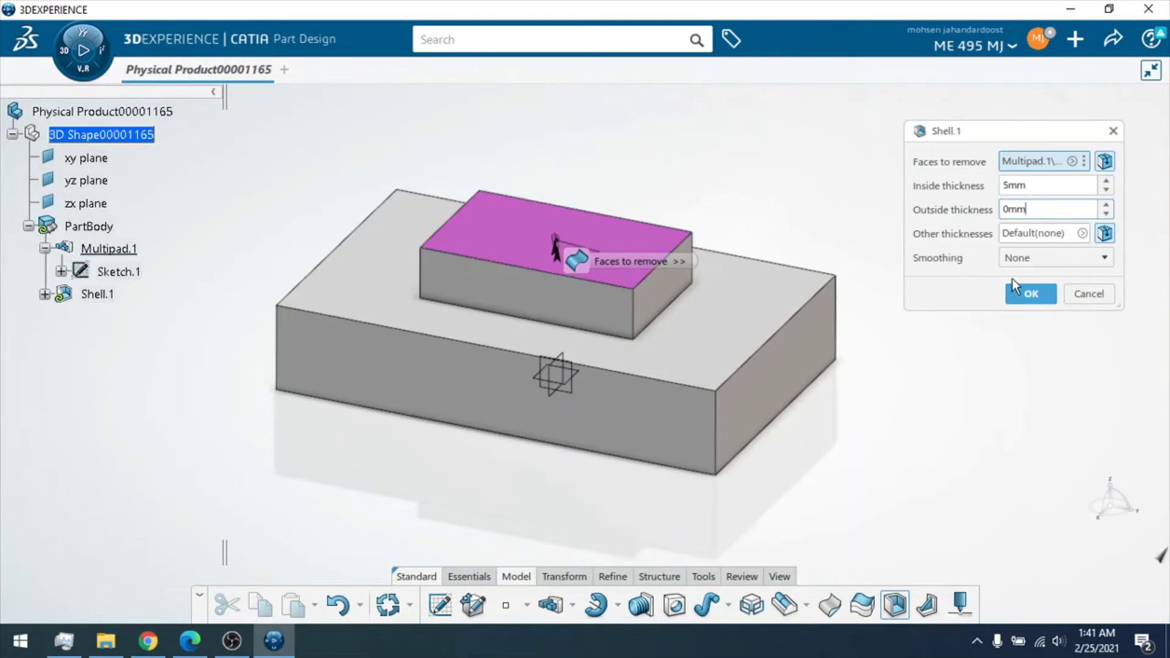
pyautogui.click(1032, 294)
pyautogui.click(877, 221)
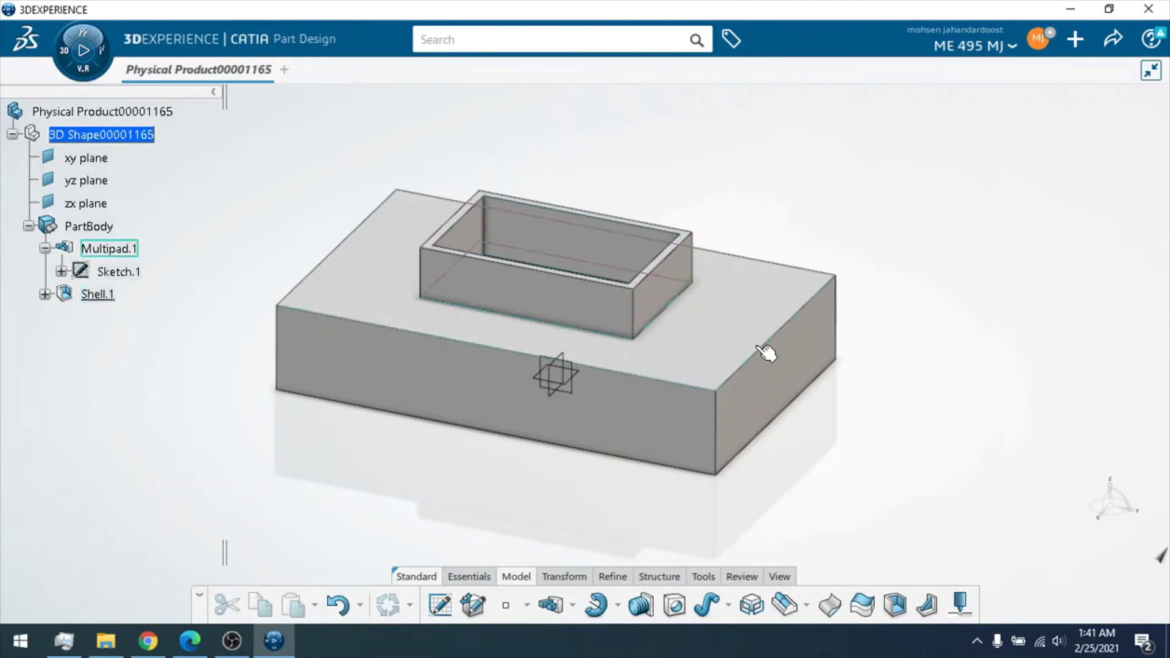
# Step: Section the shelled part along the yz plane to examine its inner walls, and close the section
pyautogui.click(745, 576)
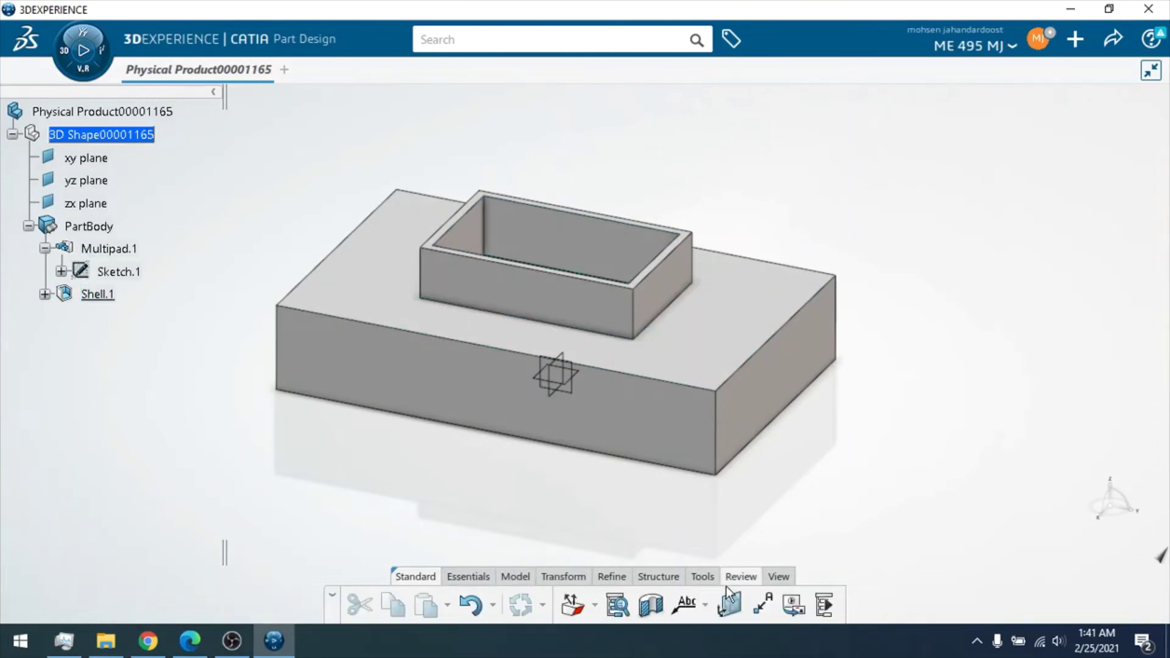
pyautogui.click(651, 605)
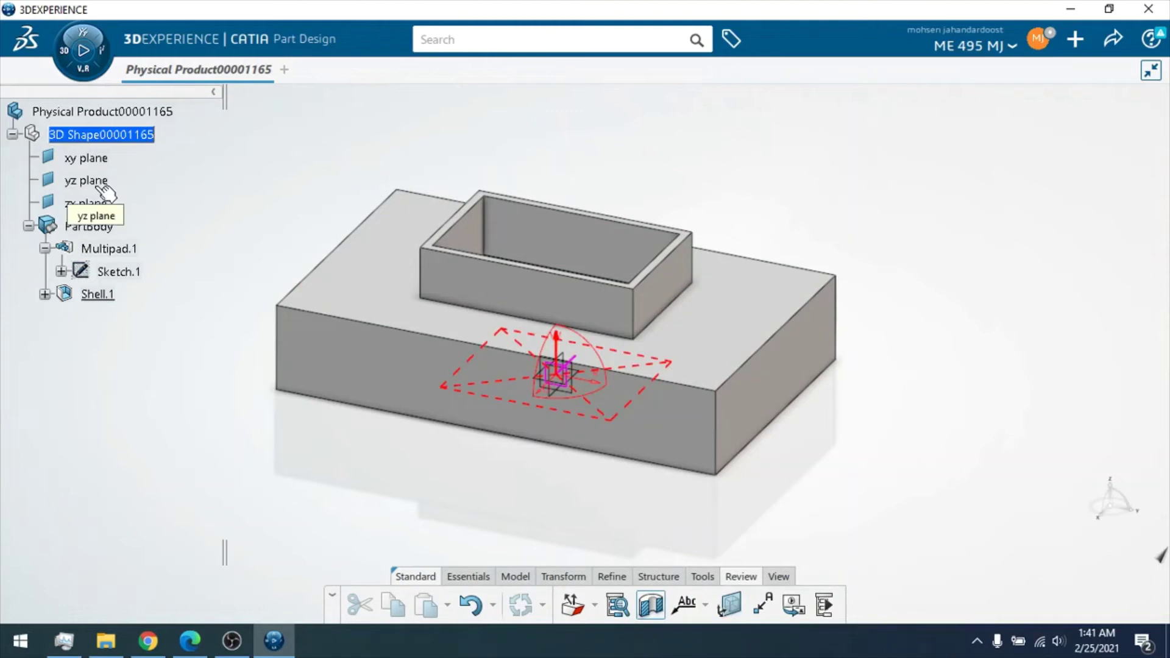
pyautogui.click(101, 183)
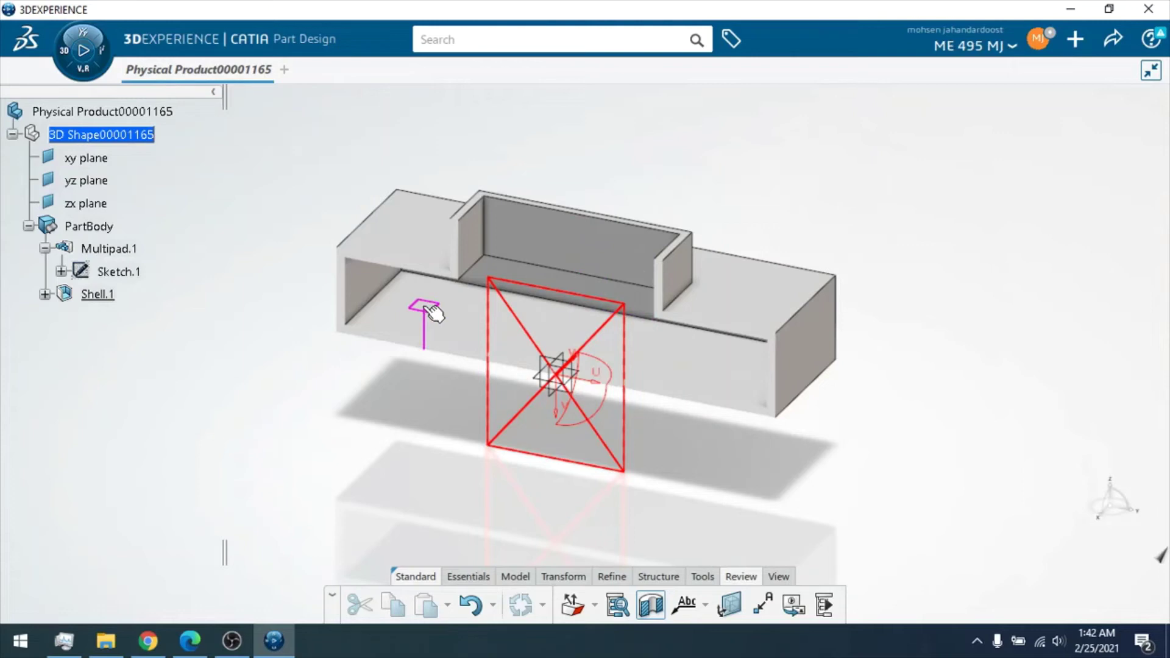
pyautogui.click(497, 208)
pyautogui.click(658, 601)
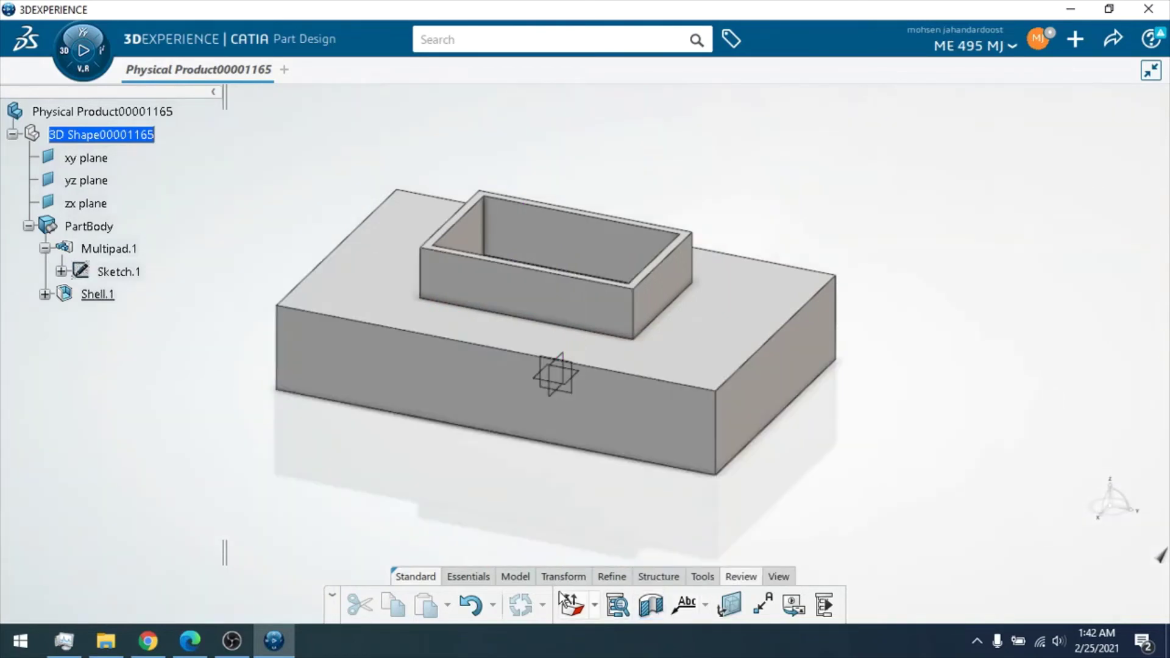
# Step: Edit the definition of Shell.1 and set its outside thickness to 5 mm
pyautogui.click(515, 574)
pyautogui.rightClick(83, 296)
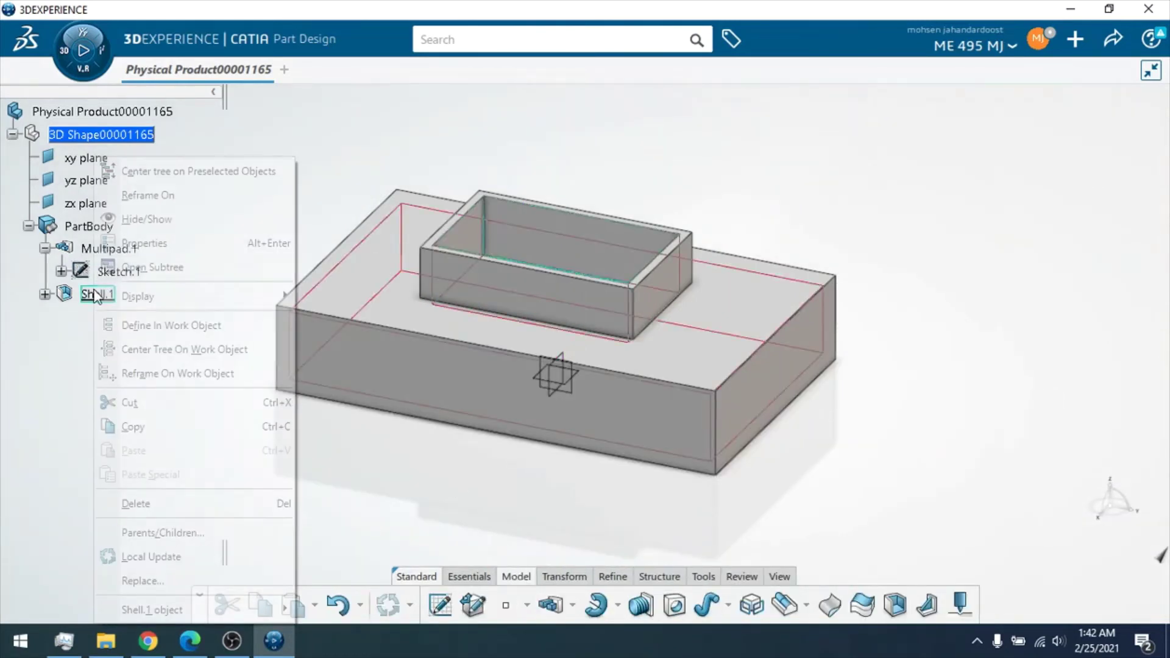
pyautogui.moveTo(222, 606)
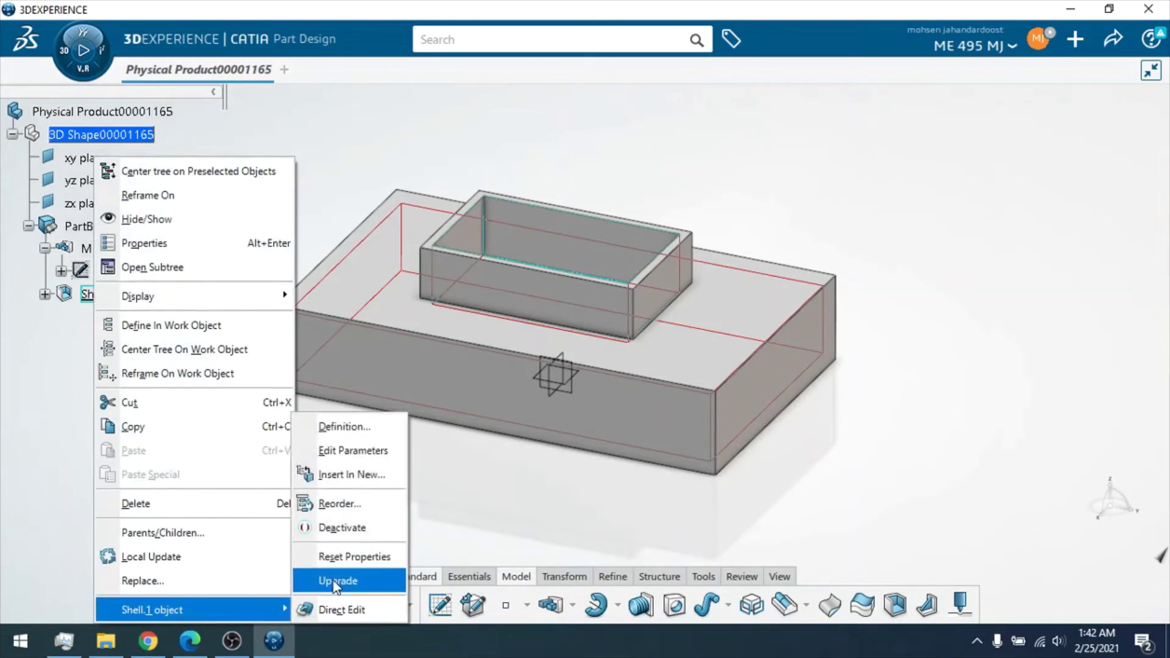
pyautogui.click(329, 429)
pyautogui.click(1022, 208)
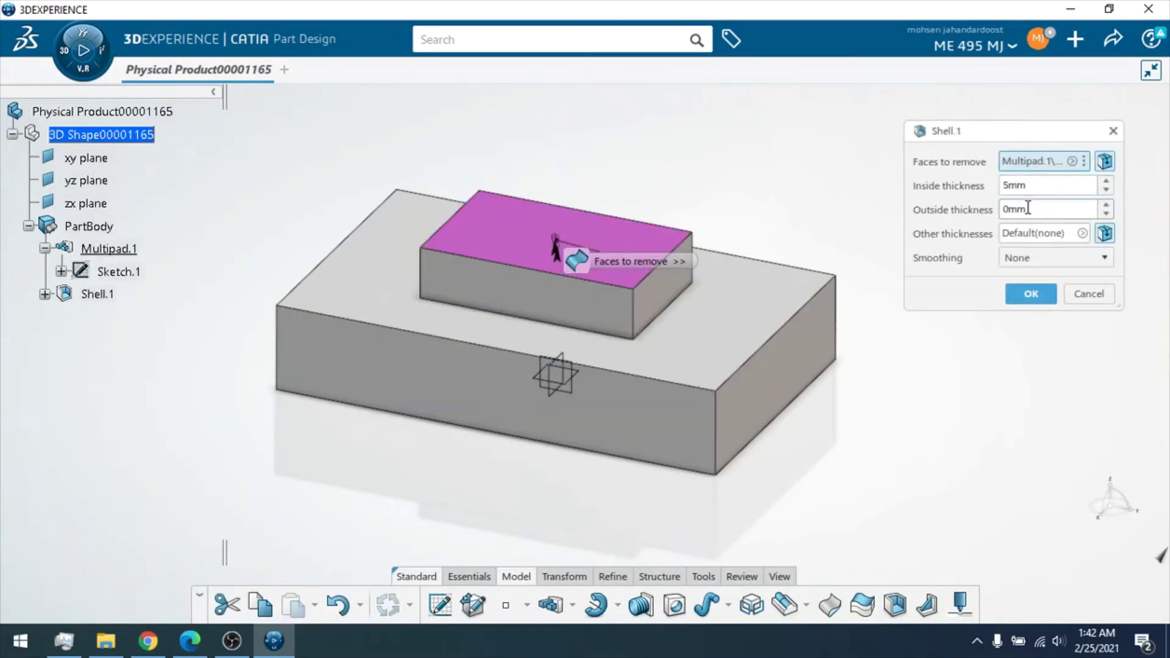
pyautogui.moveTo(1037, 208); pyautogui.dragTo(970, 213)
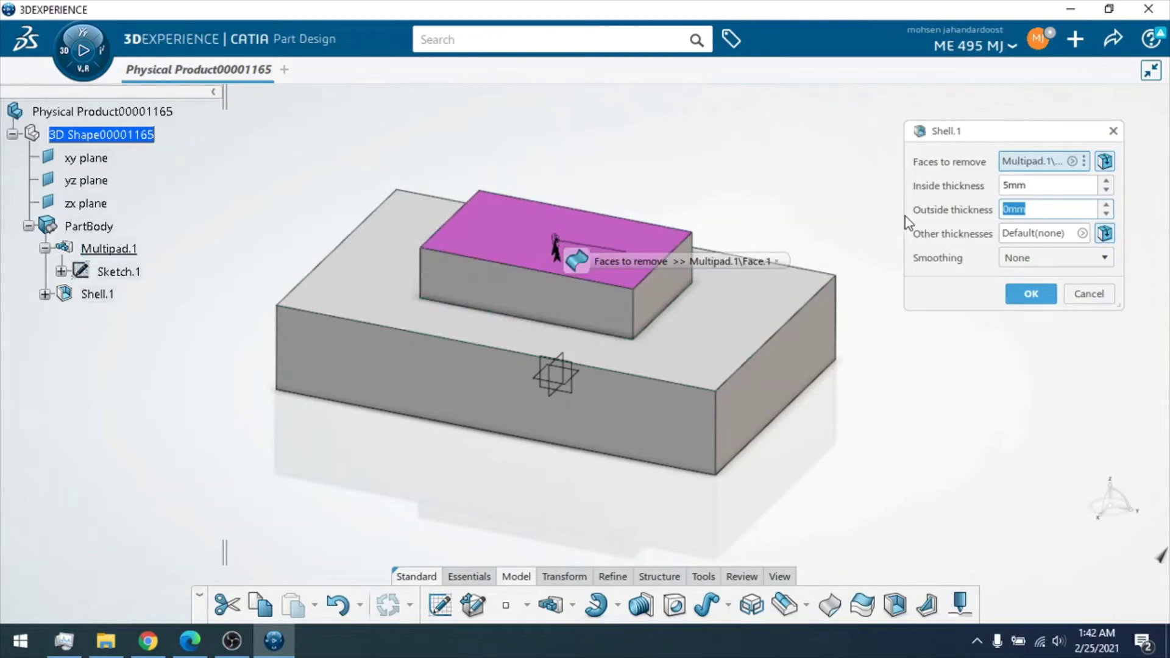
pyautogui.write('5')
pyautogui.press('Return')
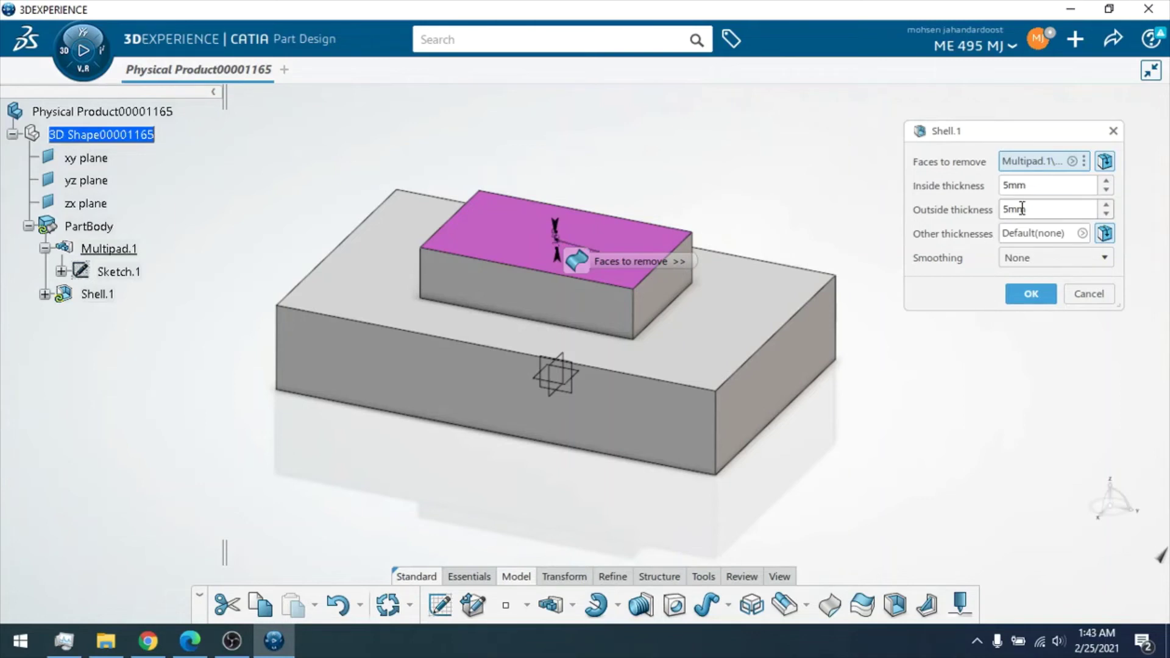
# Step: Set the shell's outside thickness to 0 mm and move the faces-to-remove label clear of the upper block
pyautogui.moveTo(1029, 209); pyautogui.dragTo(978, 208)
pyautogui.write('0')
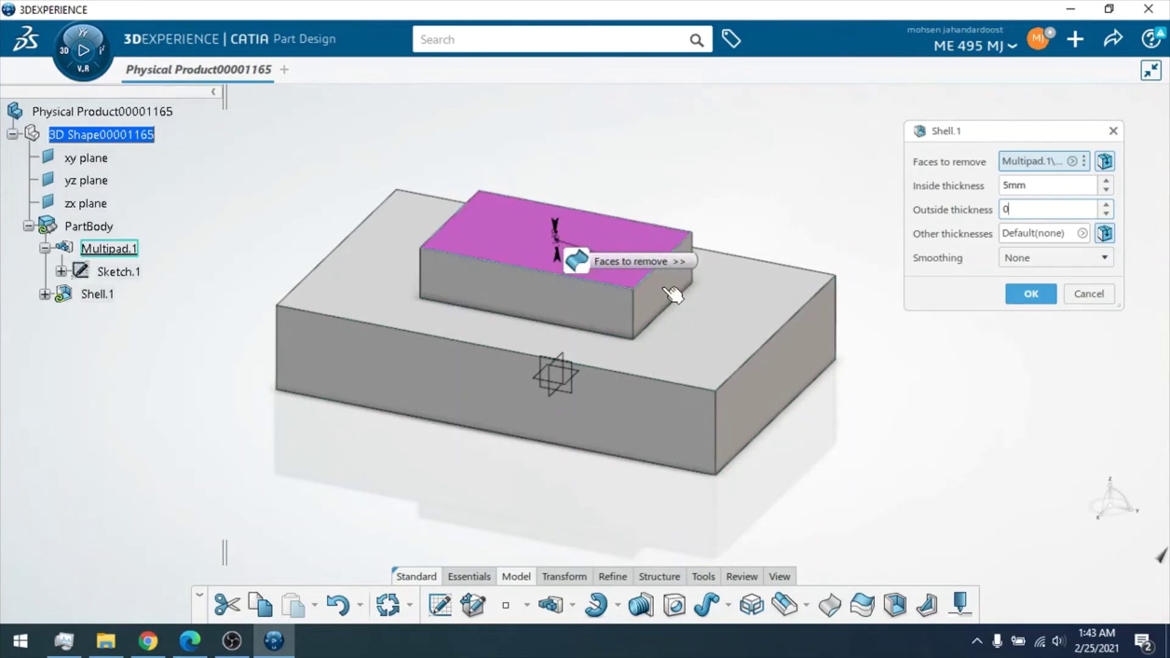
pyautogui.moveTo(576, 261); pyautogui.dragTo(454, 146)
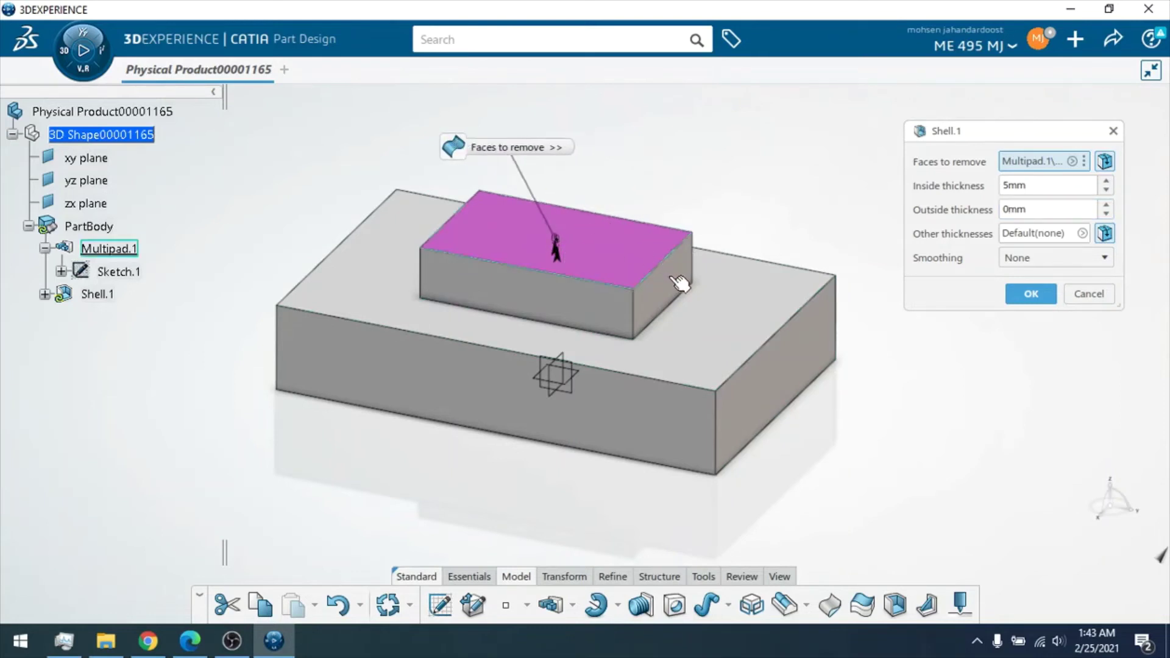
# Step: Give the upper block's end face facing the positive V side its own 10 mm inside thickness within the shell definition
pyautogui.click(1082, 233)
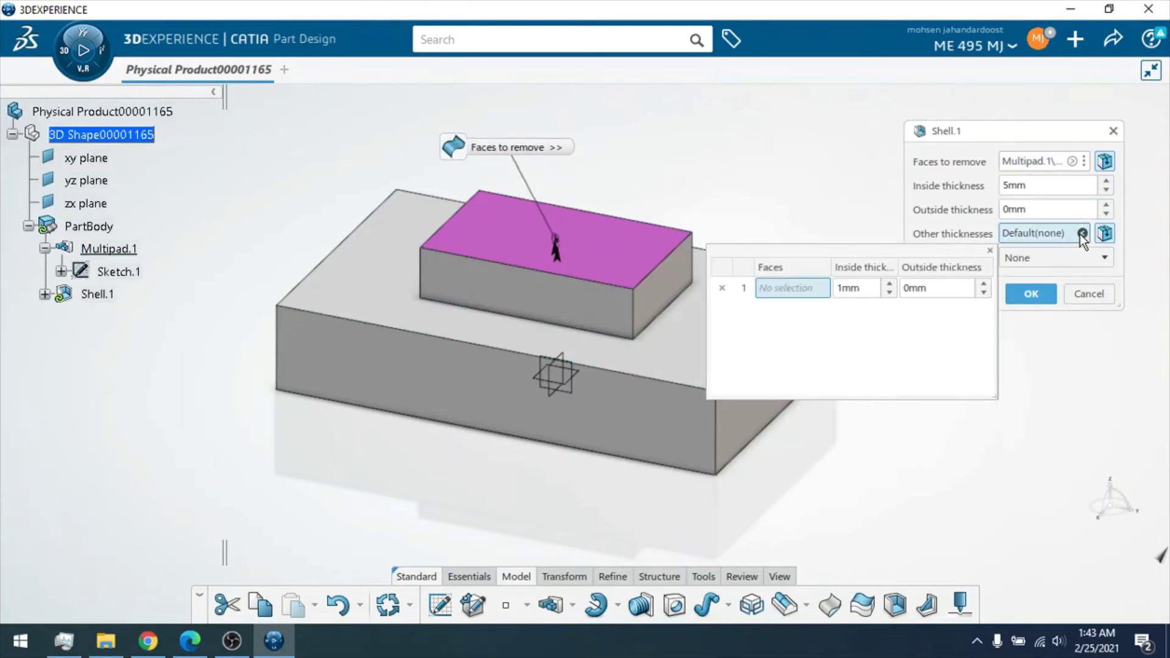
pyautogui.click(793, 287)
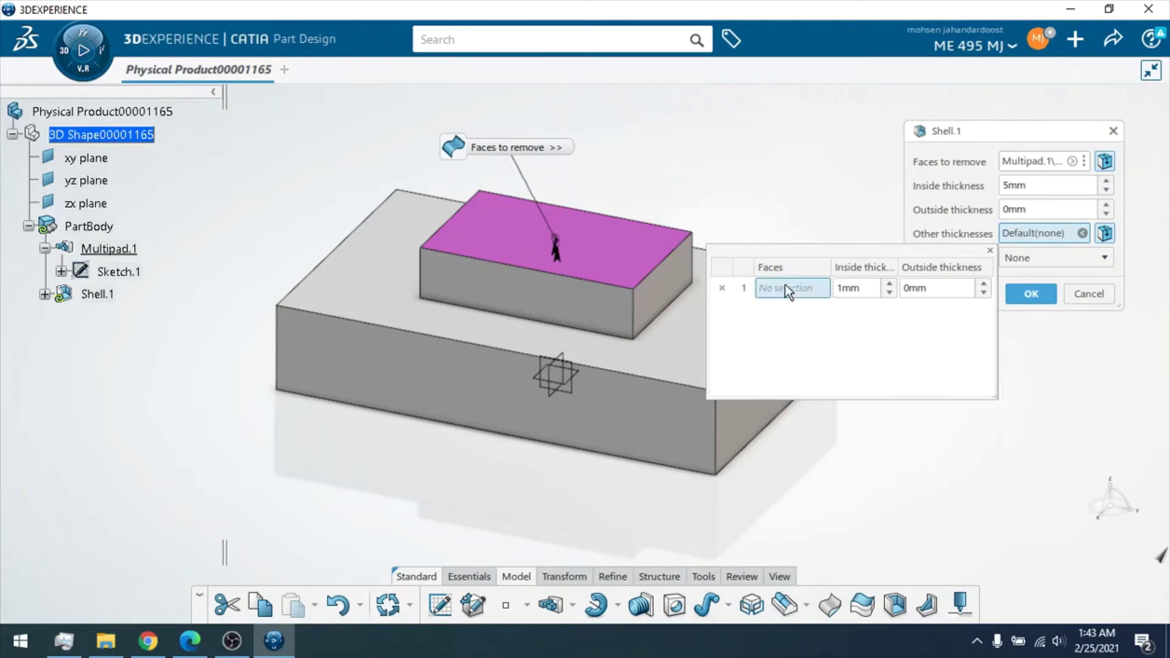
pyautogui.click(670, 292)
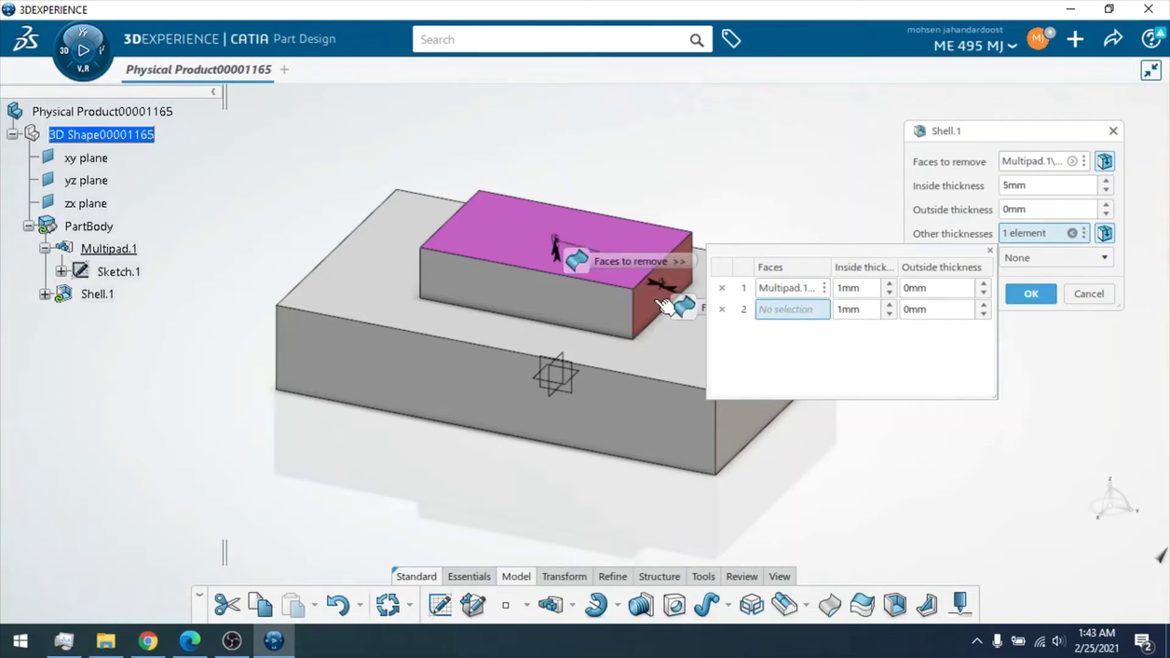
pyautogui.click(845, 287)
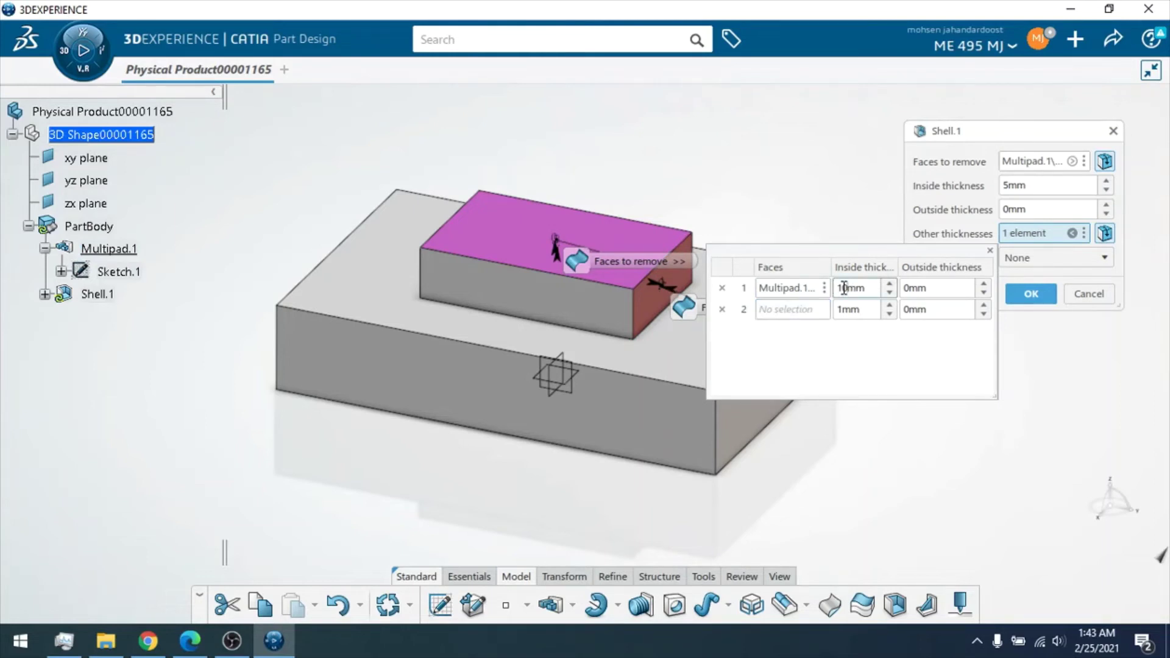
# Step: Add the lower block's end face on the same side with a 10 mm inside thickness, and apply the shell
pyautogui.click(808, 310)
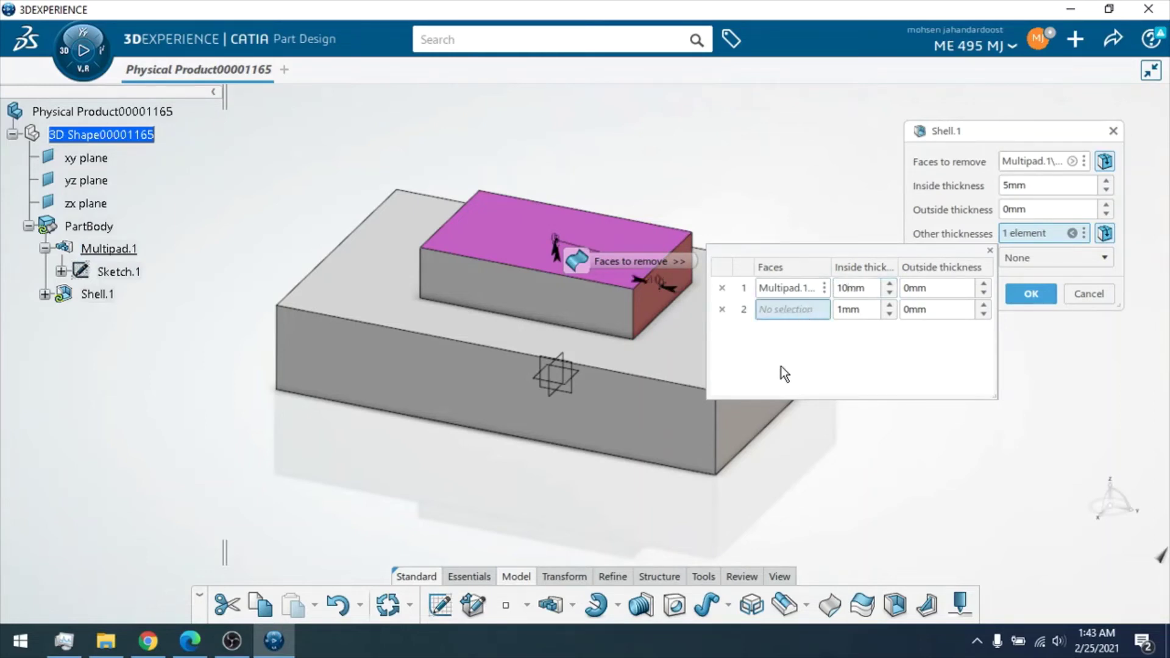
pyautogui.click(762, 420)
pyautogui.click(846, 311)
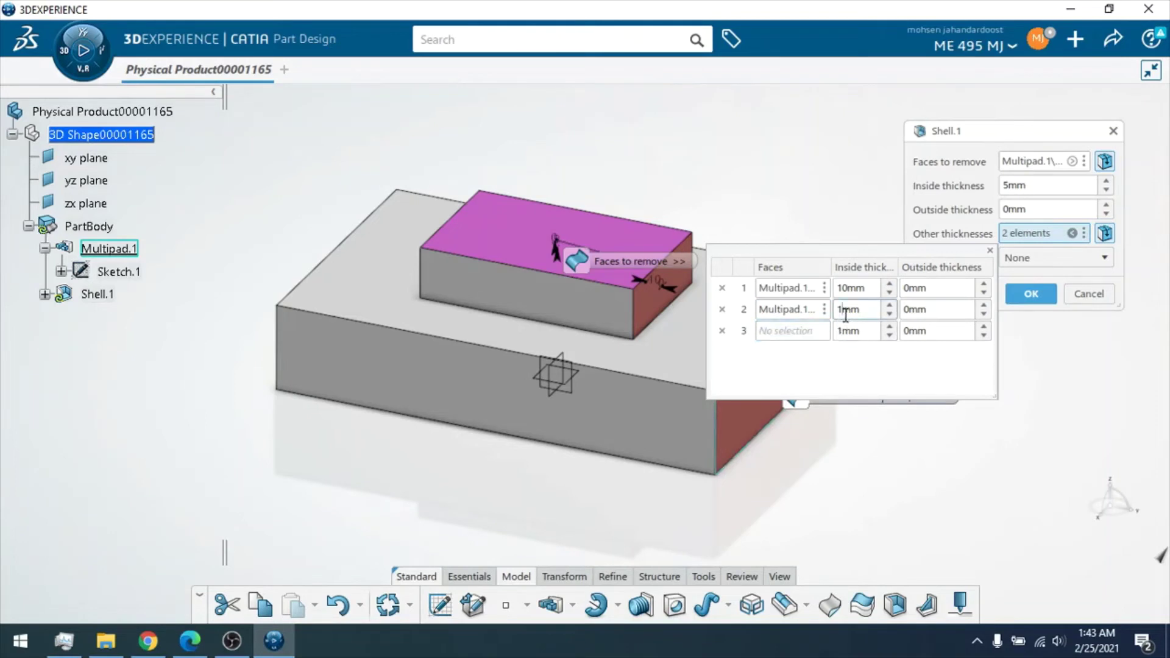
pyautogui.write('0')
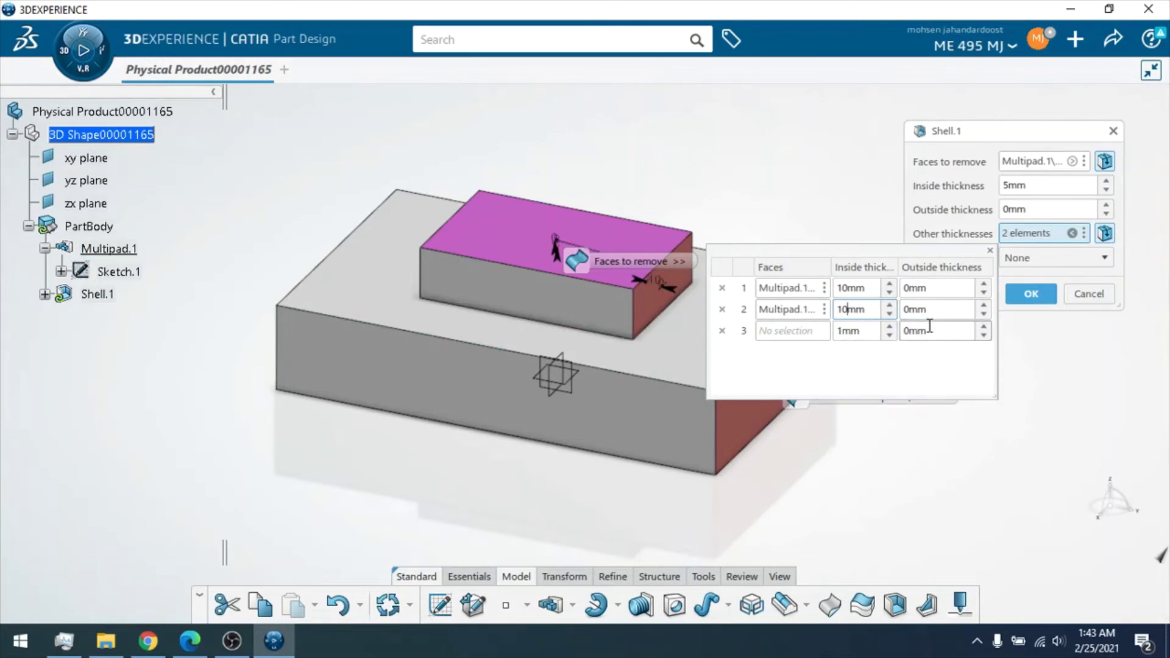
pyautogui.click(990, 251)
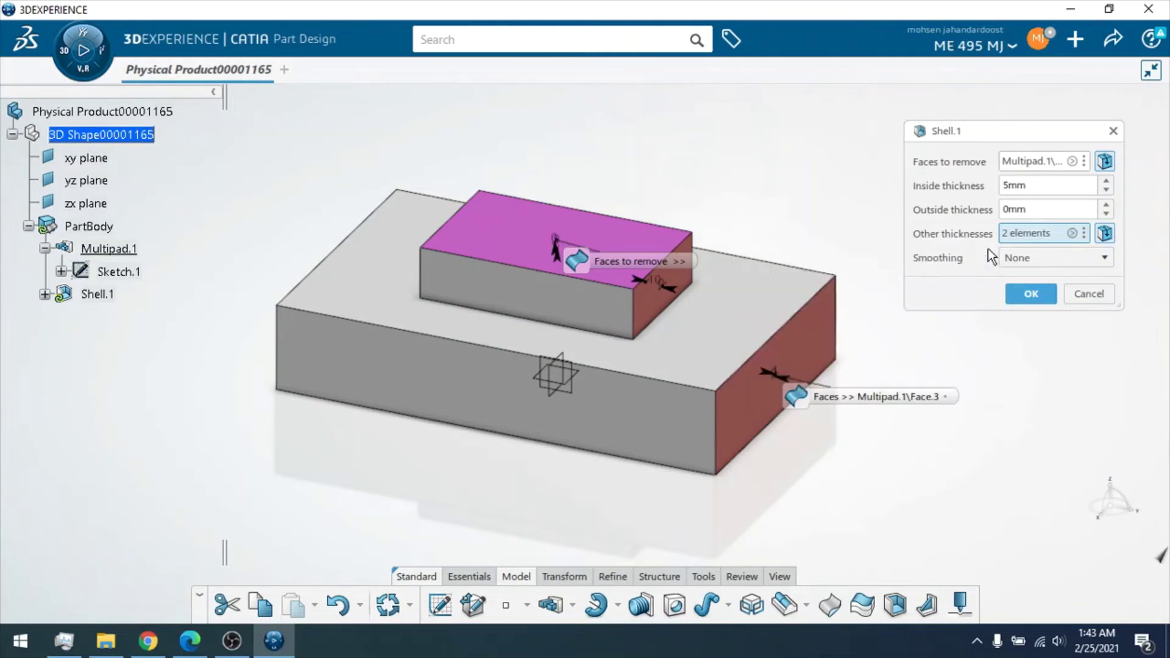
pyautogui.click(1032, 295)
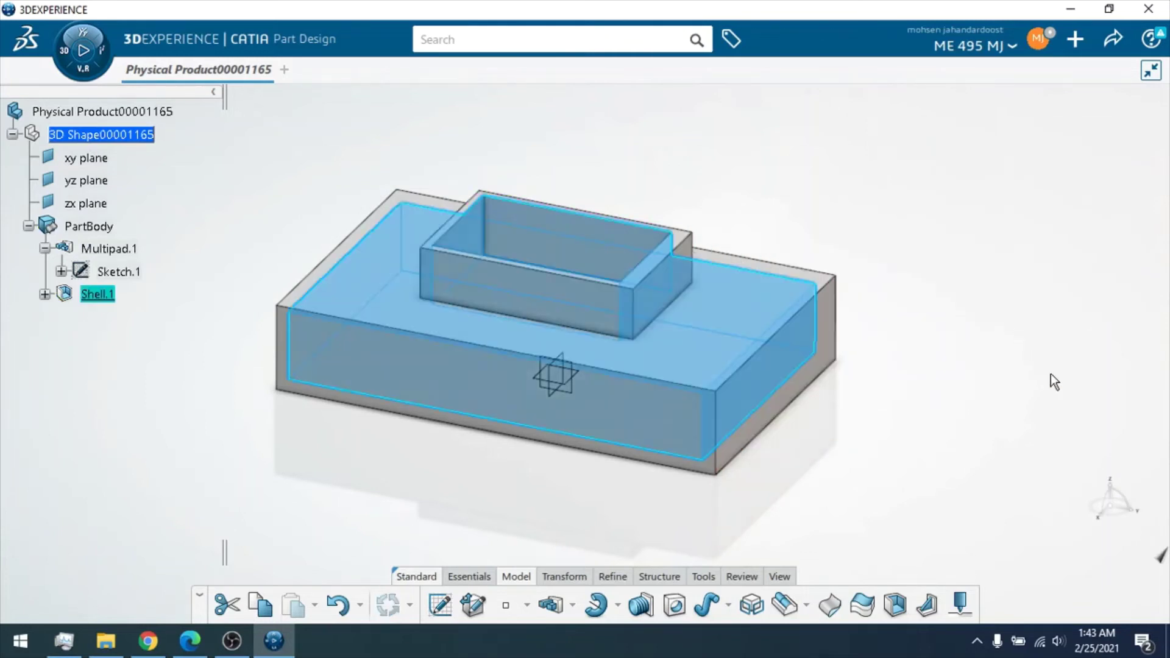
pyautogui.click(873, 486)
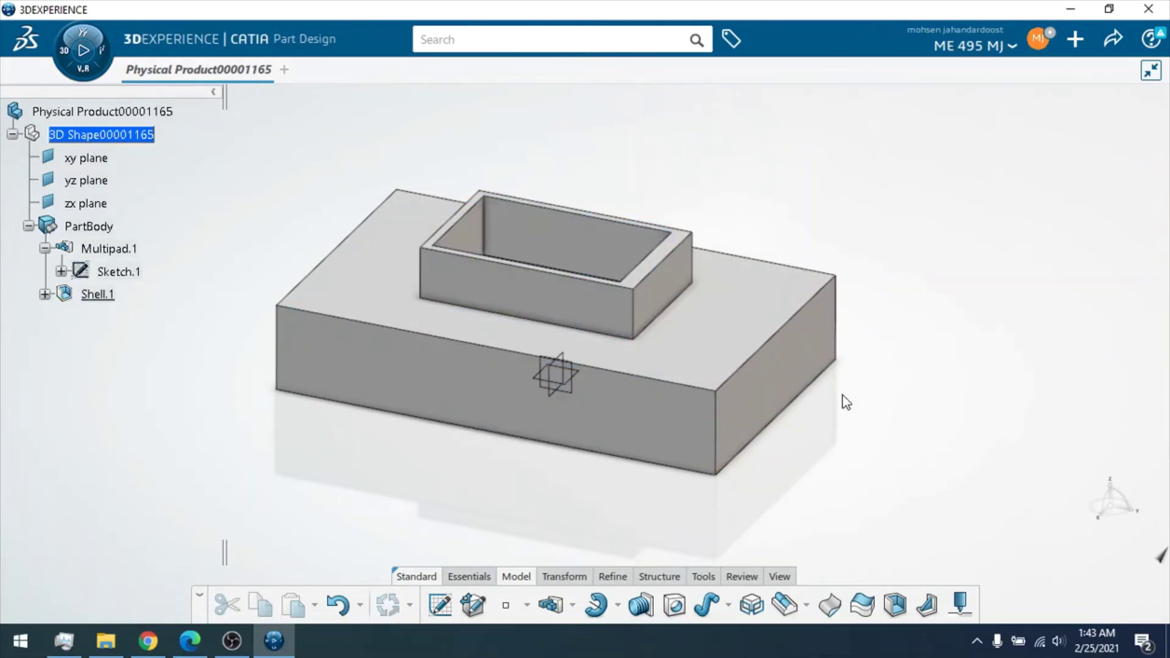
# Step: Section the part along the yz plane to examine the separately thickened end walls, and close the section
pyautogui.click(737, 580)
pyautogui.click(652, 605)
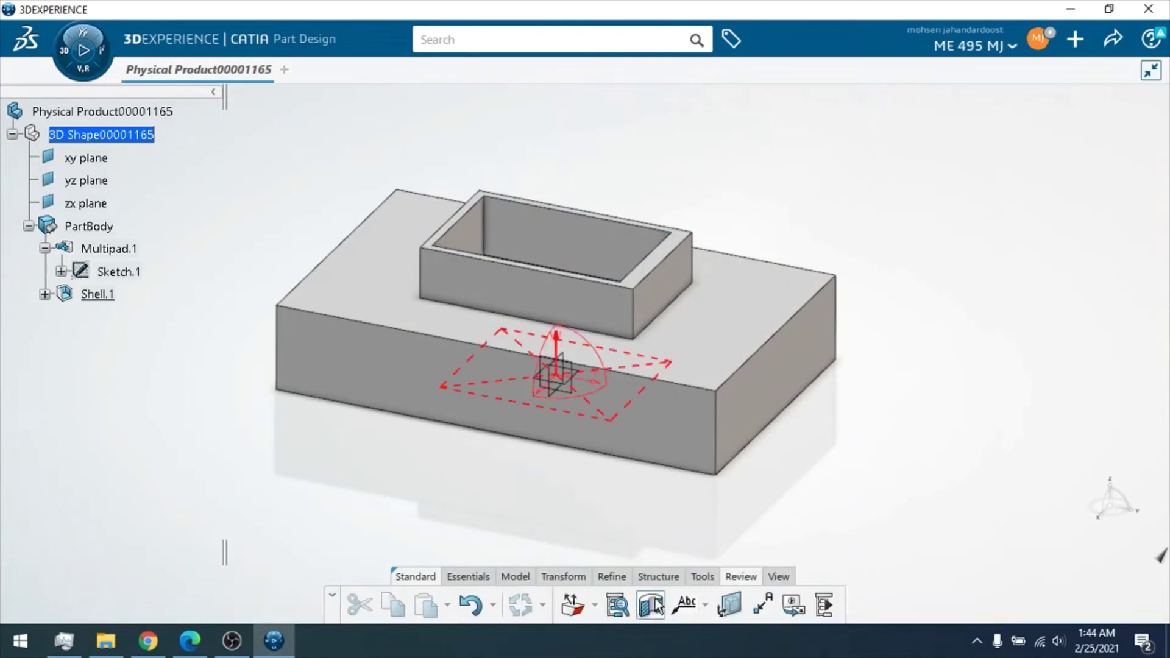
pyautogui.click(113, 178)
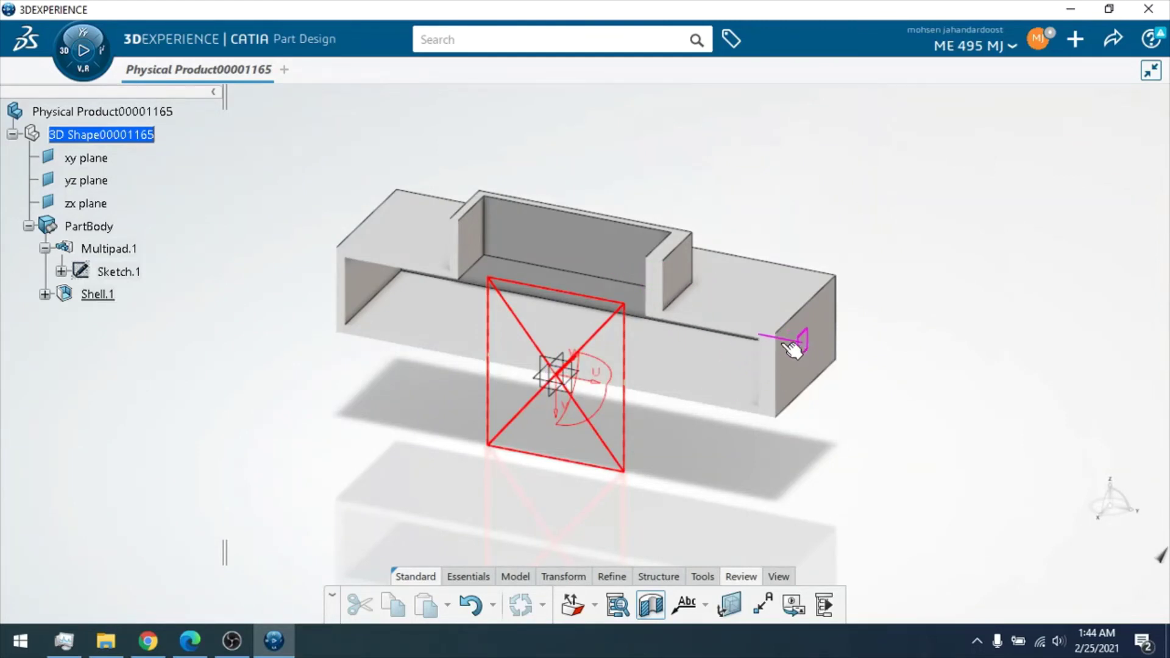
pyautogui.click(654, 605)
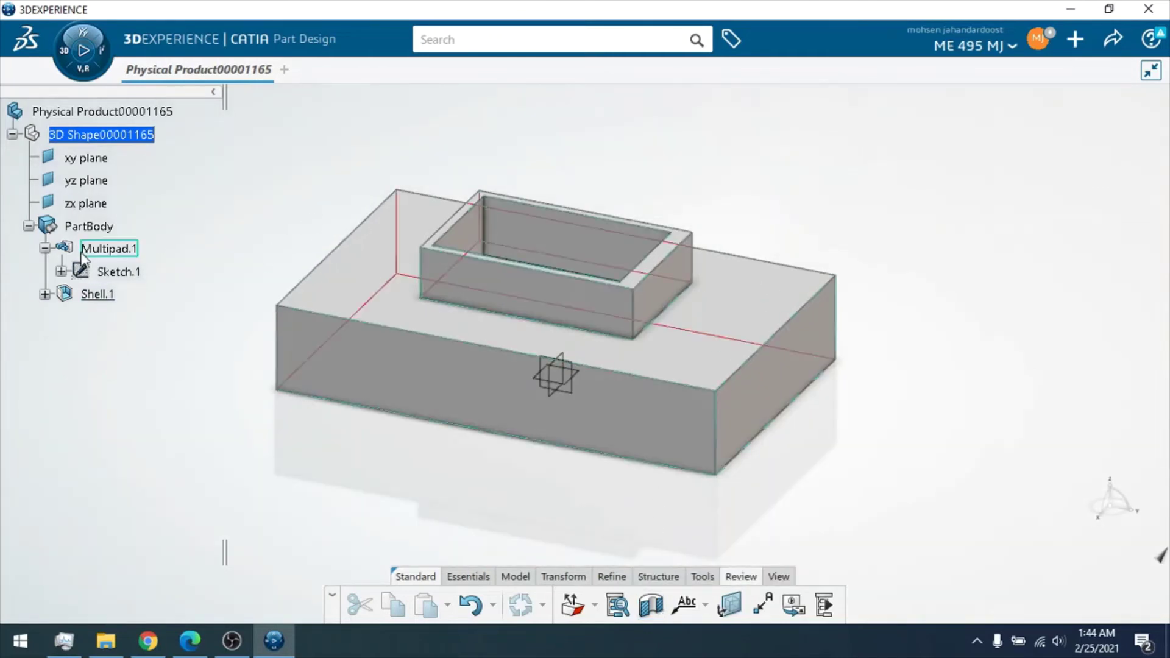
# Step: Open the definition of Shell.1 to review its thickness settings, and close it with the settings kept
pyautogui.rightClick(89, 294)
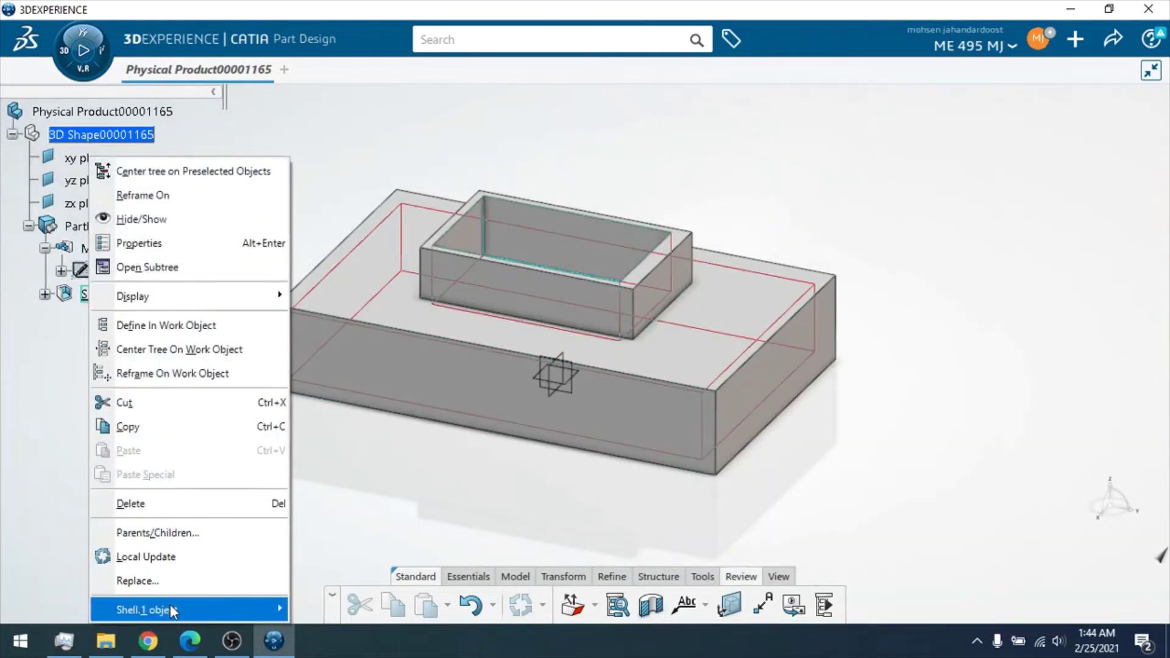
pyautogui.moveTo(170, 605)
pyautogui.click(340, 426)
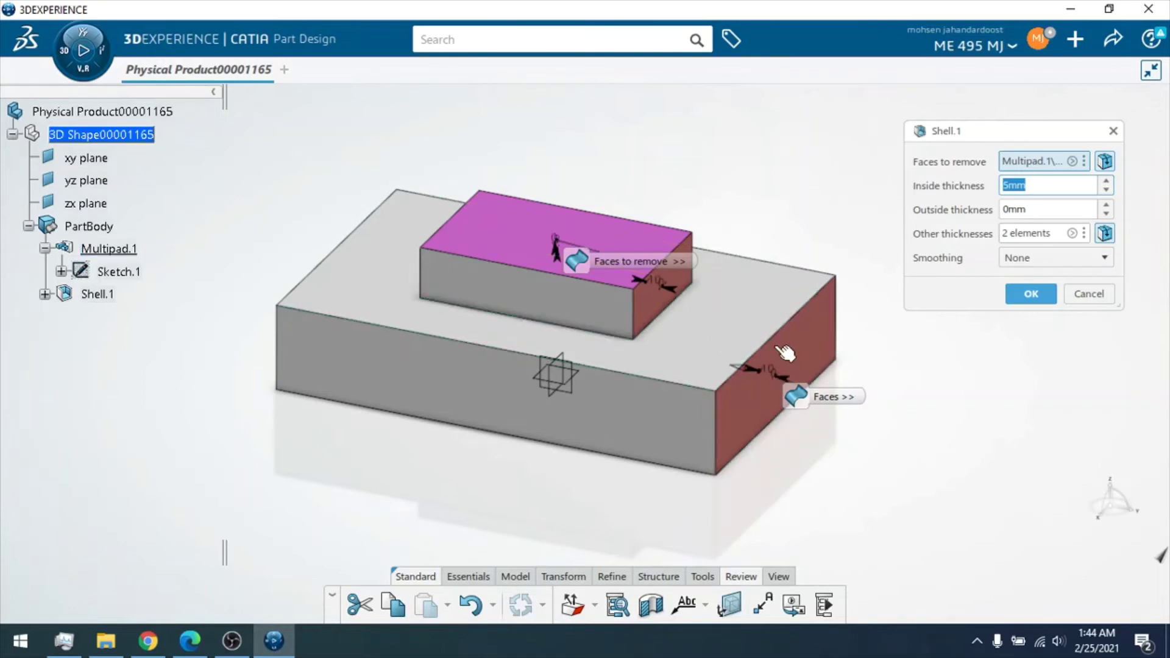
pyautogui.click(1041, 295)
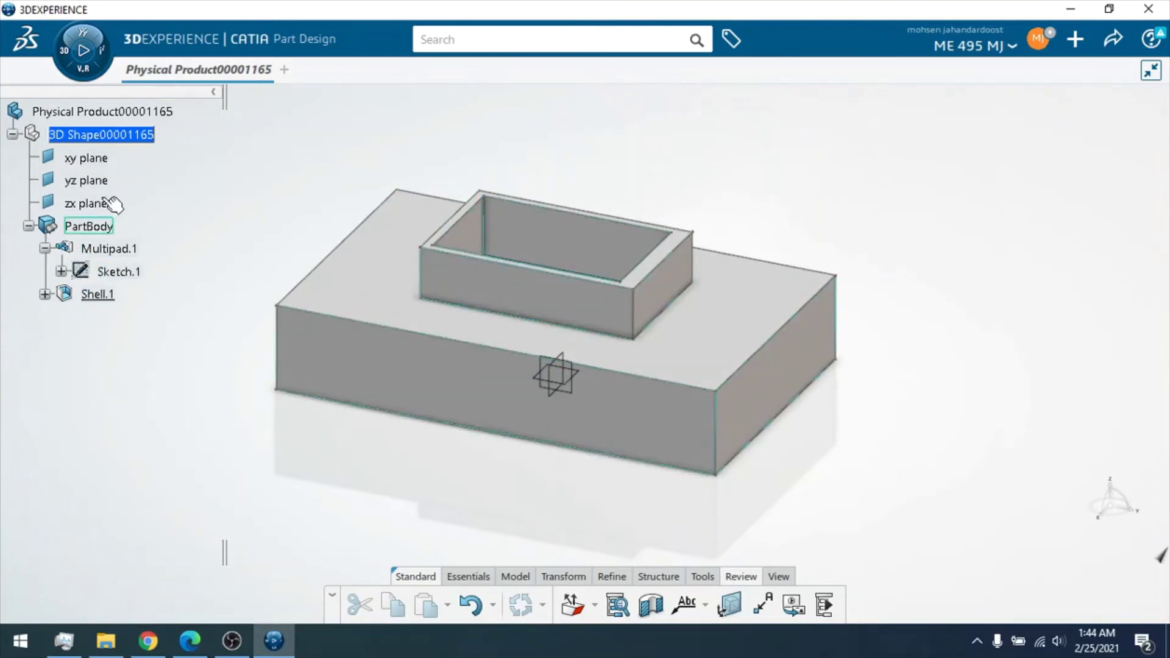
# Step: Sketch a centered rectangle on the xy plane beside the block's thickened end, and constrain its sides equal to form a square
pyautogui.click(86, 158)
pyautogui.click(505, 576)
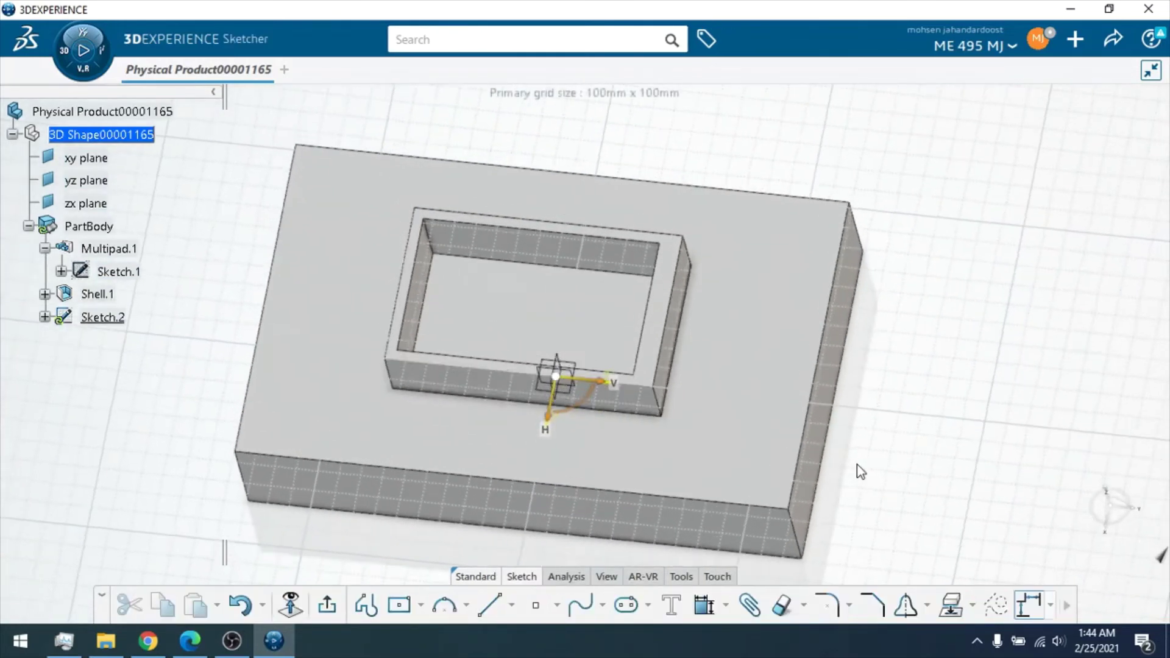
pyautogui.click(400, 606)
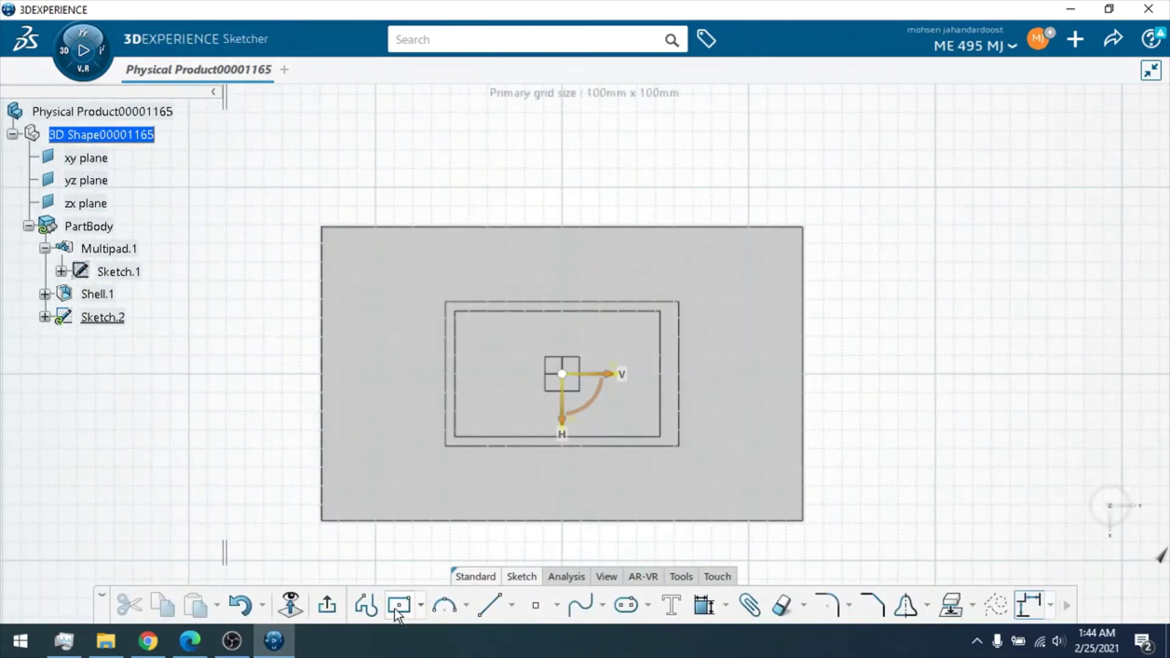
pyautogui.click(939, 374)
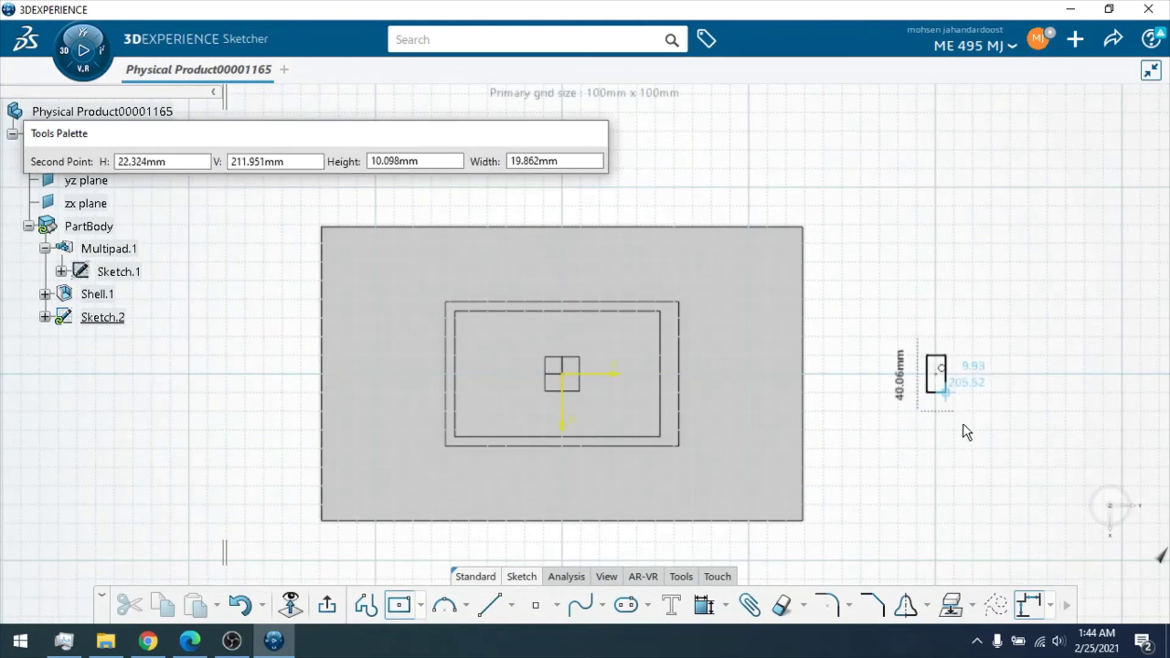
pyautogui.click(1015, 451)
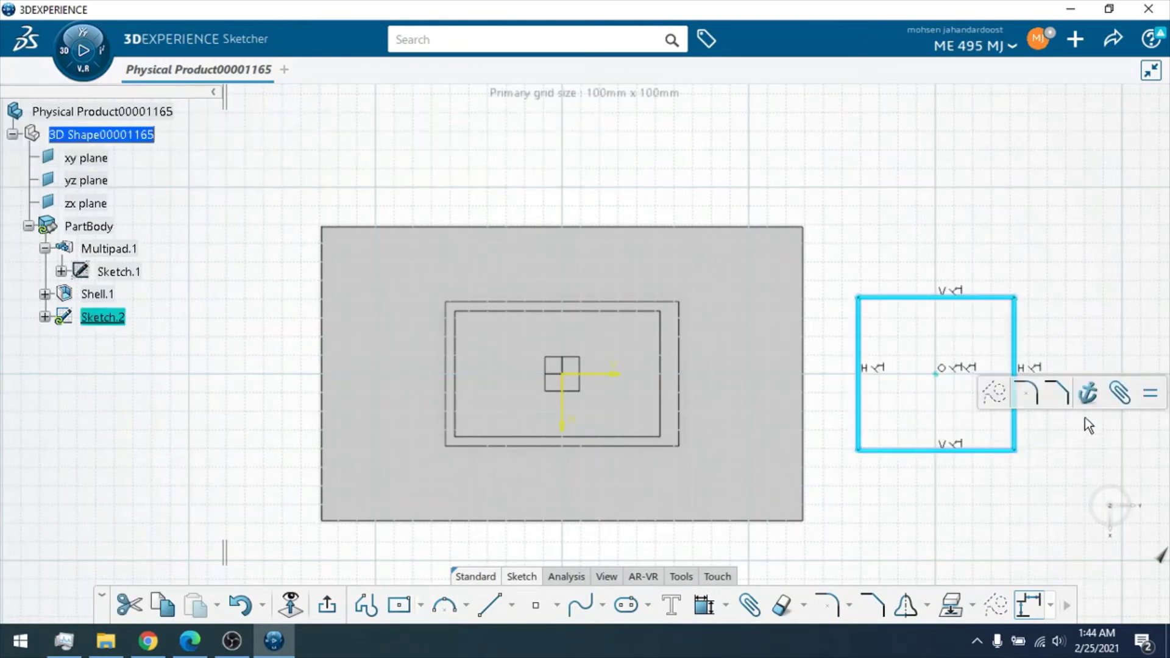
pyautogui.click(1150, 396)
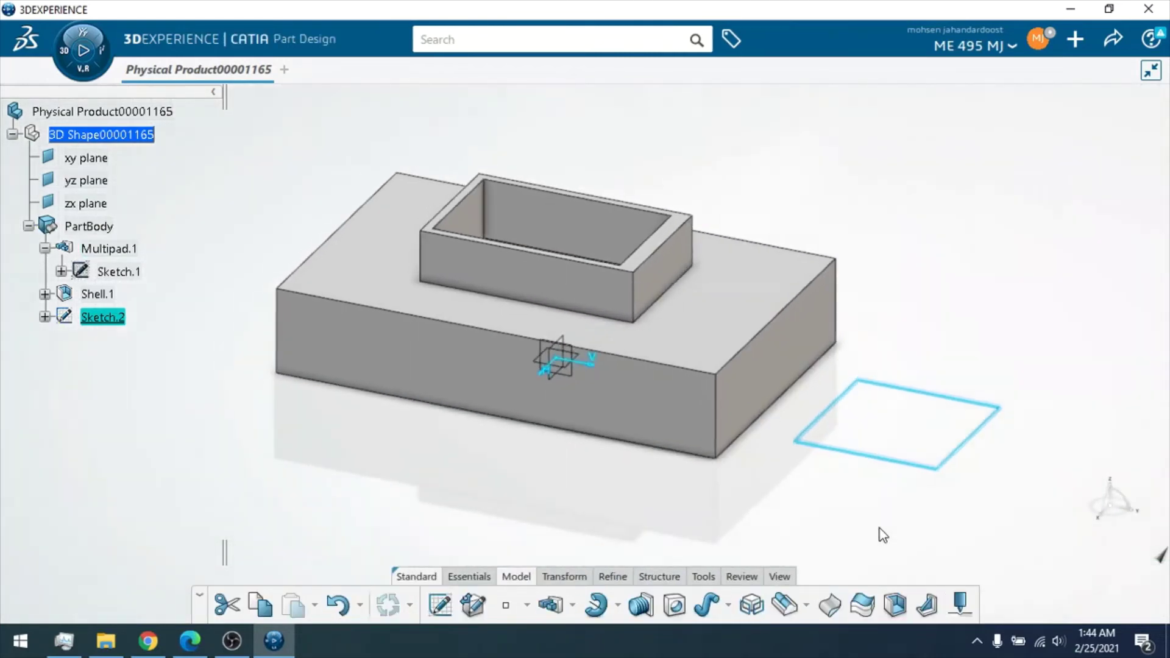
# Step: Pad the square sketch to a length of 50 mm
pyautogui.click(573, 605)
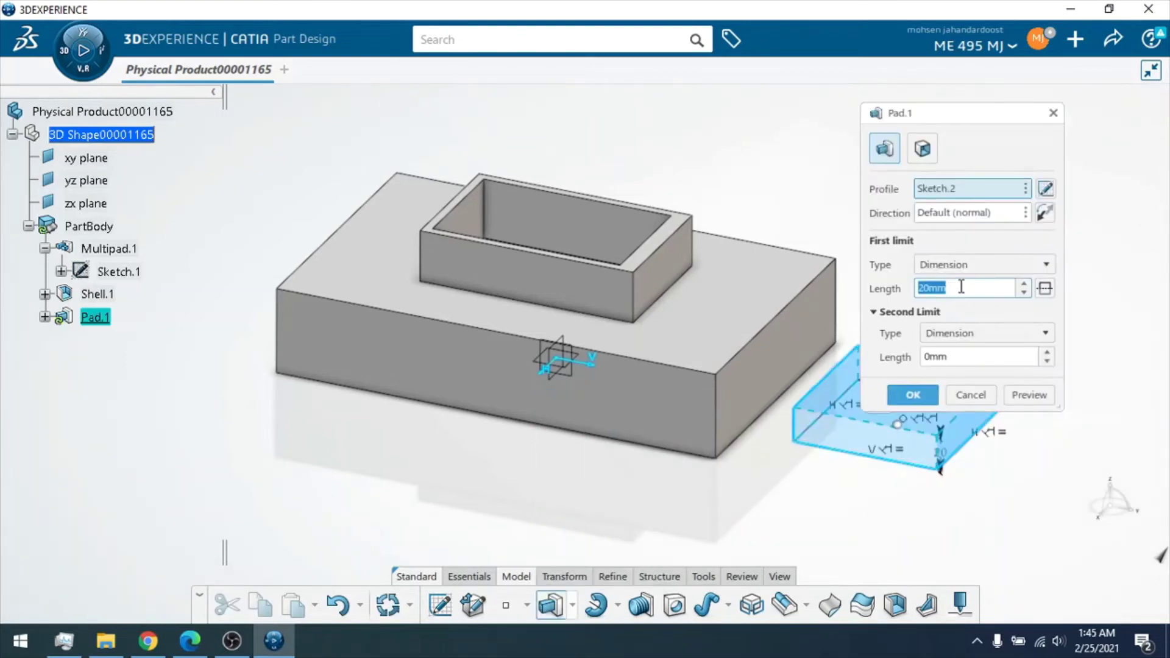
pyautogui.write('50')
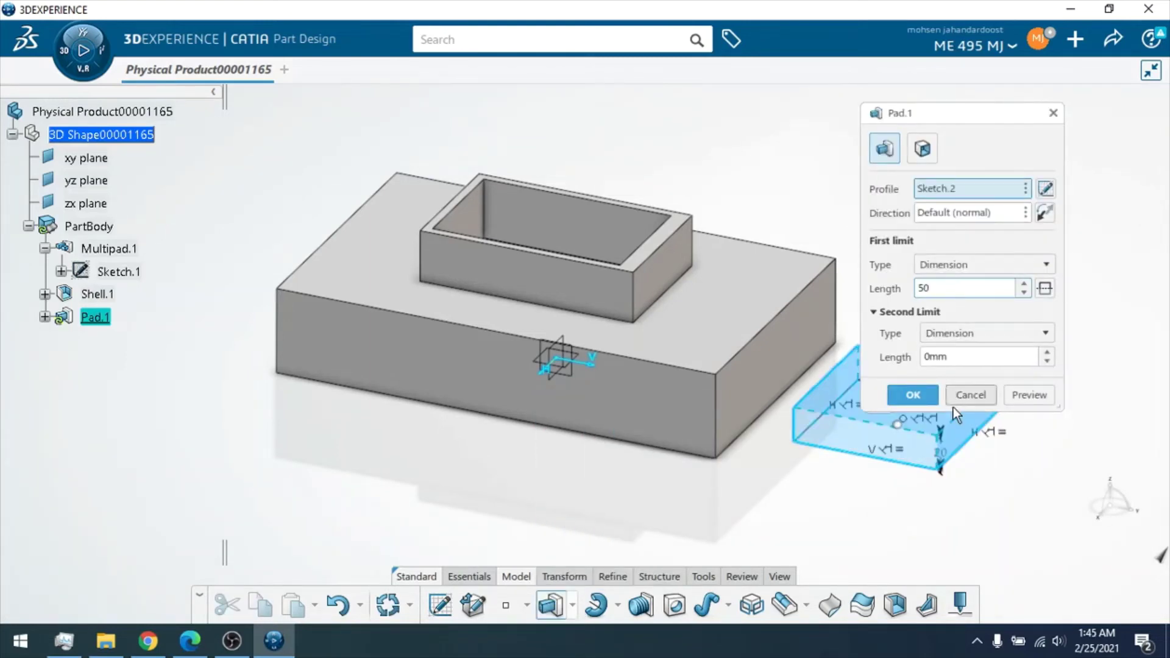
pyautogui.click(1030, 395)
pyautogui.click(913, 395)
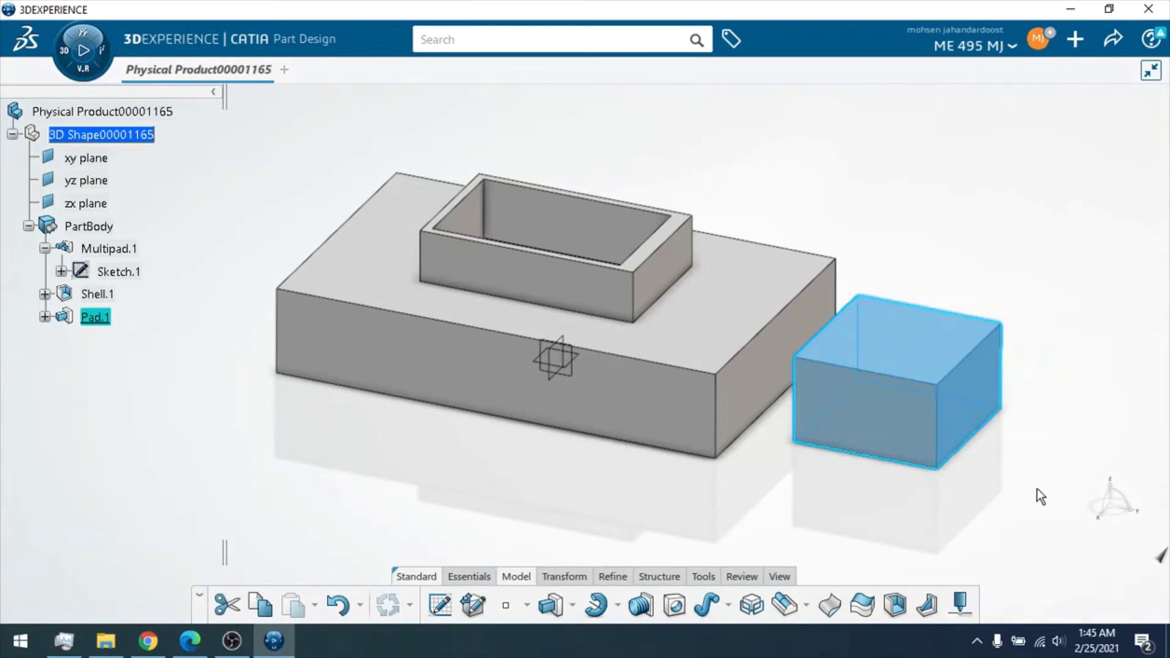
# Step: Round the new block's upper edge on the side away from the large block with a 10 mm edge fillet
pyautogui.click(979, 358)
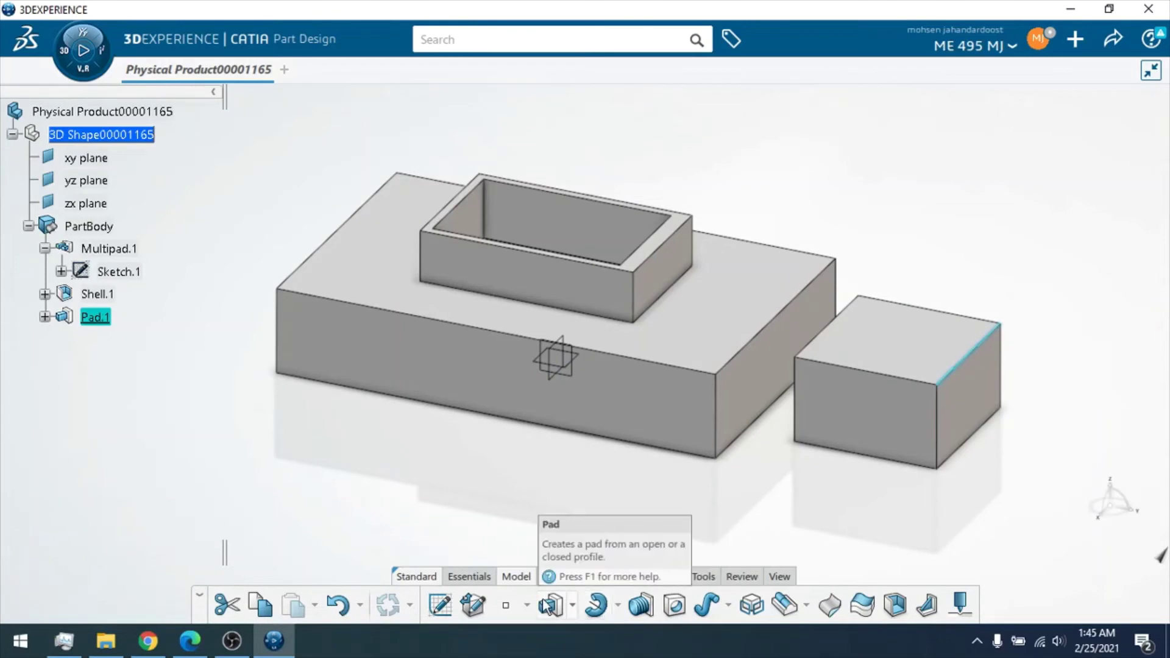
pyautogui.click(559, 576)
pyautogui.click(622, 579)
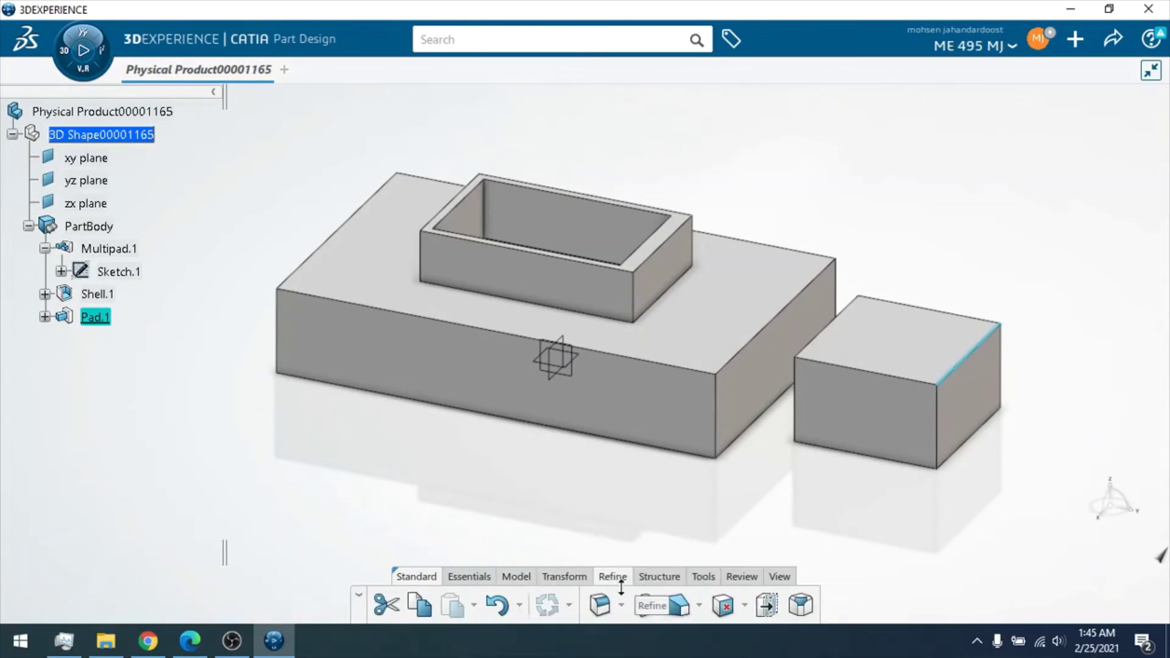
pyautogui.click(600, 605)
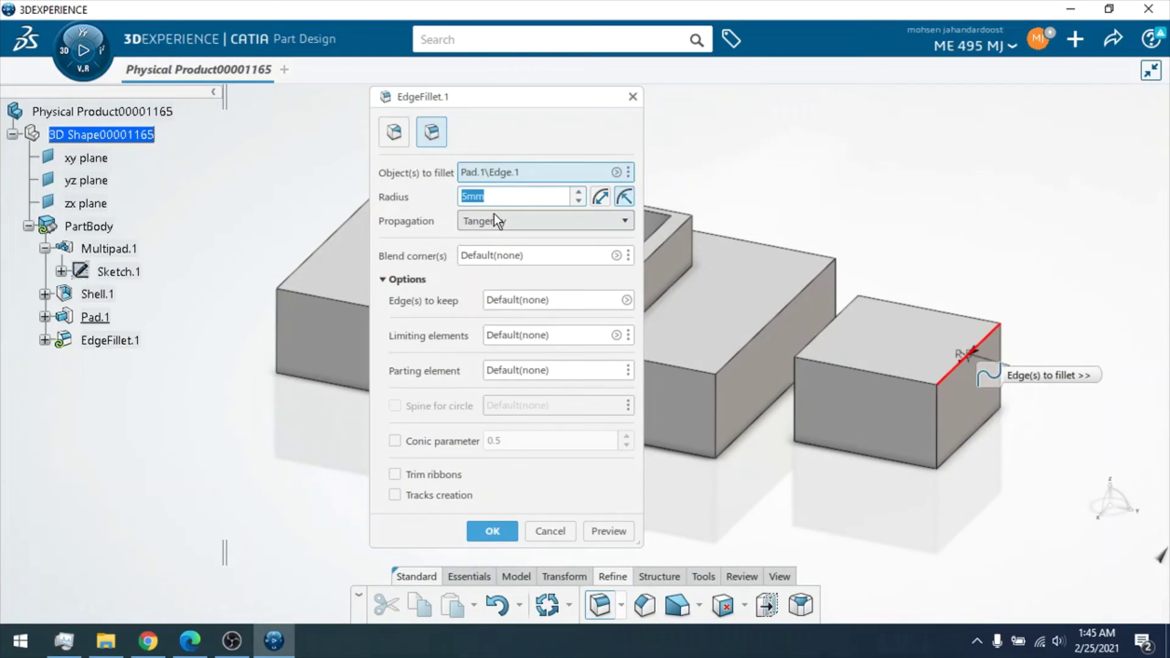
pyautogui.write('10')
pyautogui.click(604, 523)
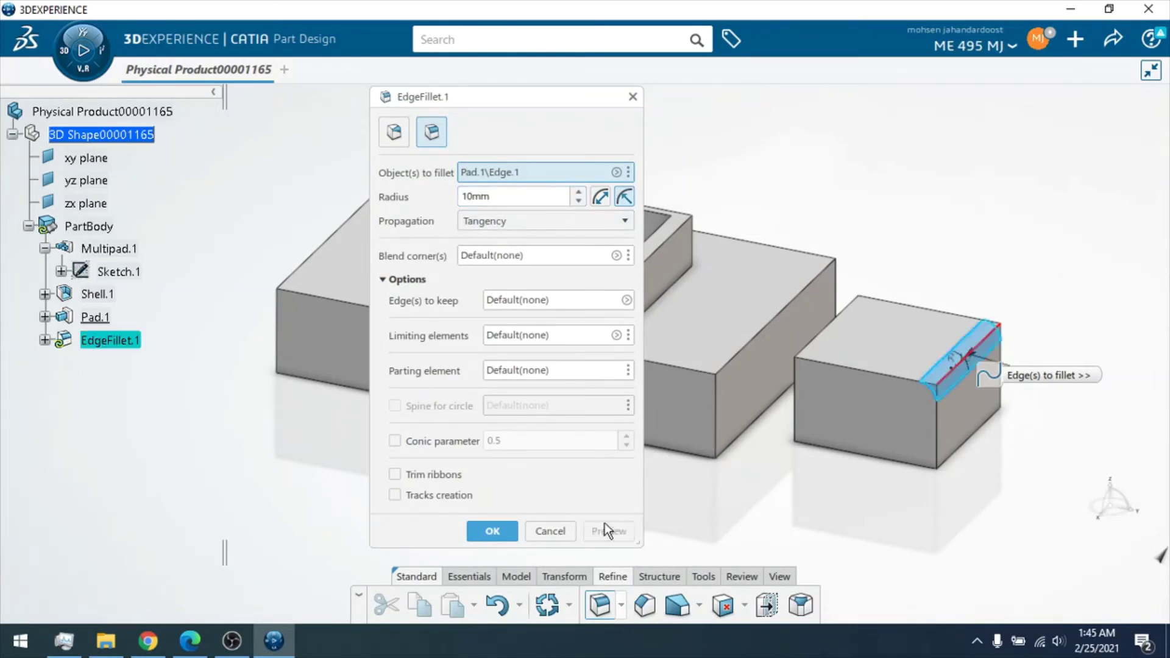
pyautogui.click(492, 531)
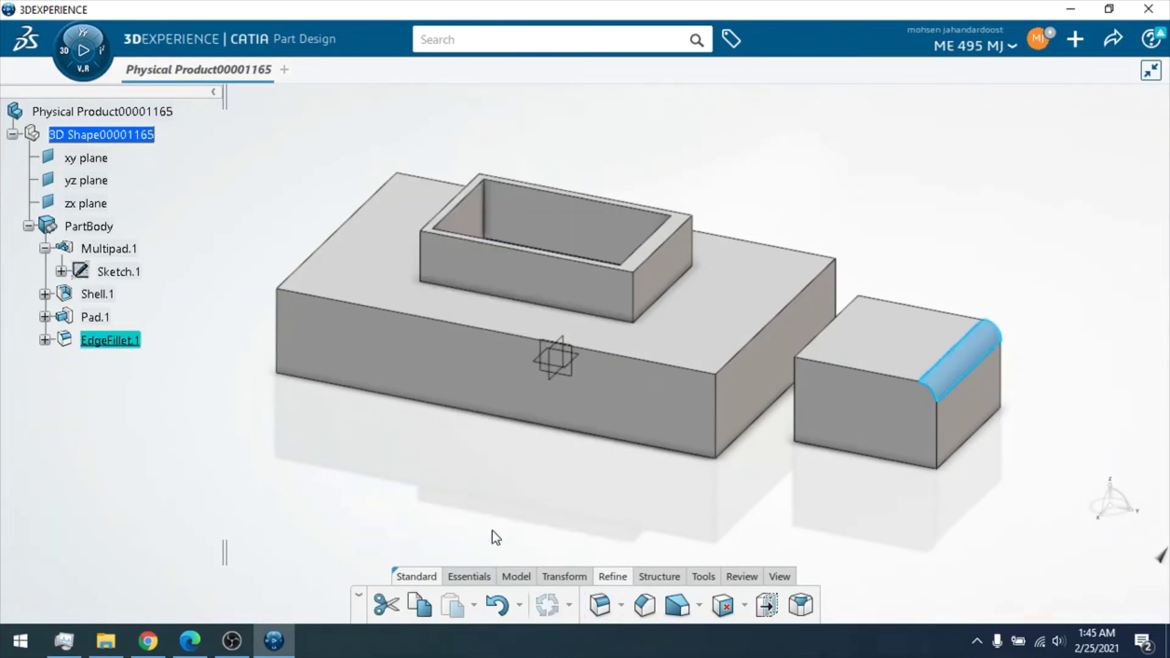
pyautogui.click(872, 526)
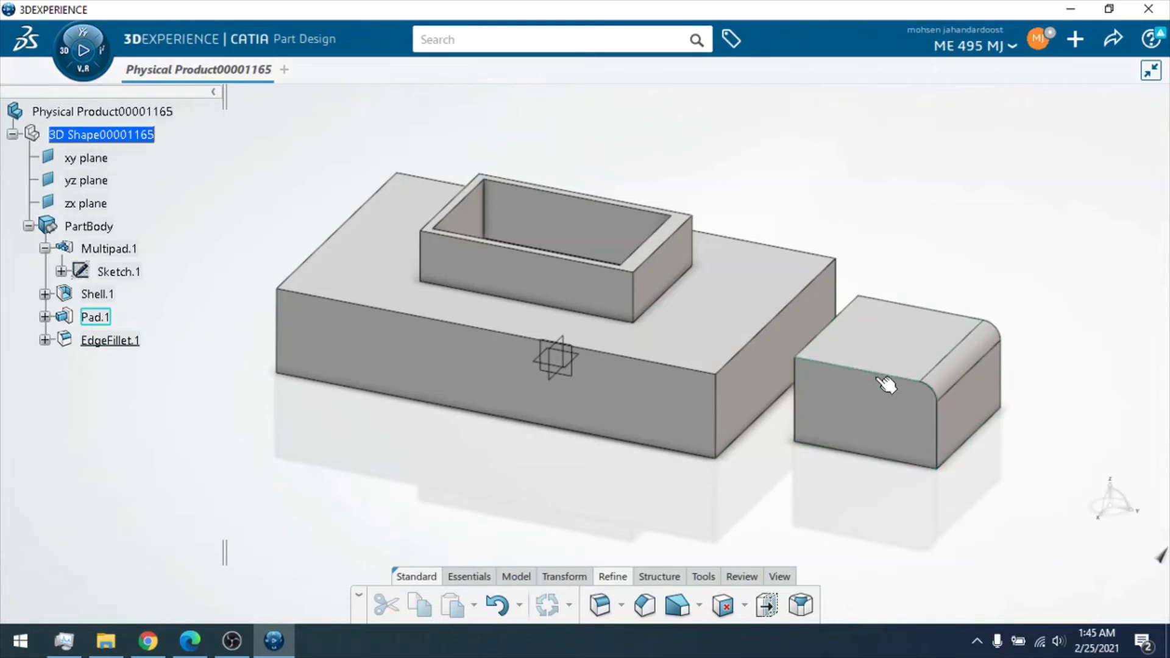
# Step: Shell the body with the small block's fillet face removed, using 5 mm inside and 0 mm outside thickness
pyautogui.click(967, 365)
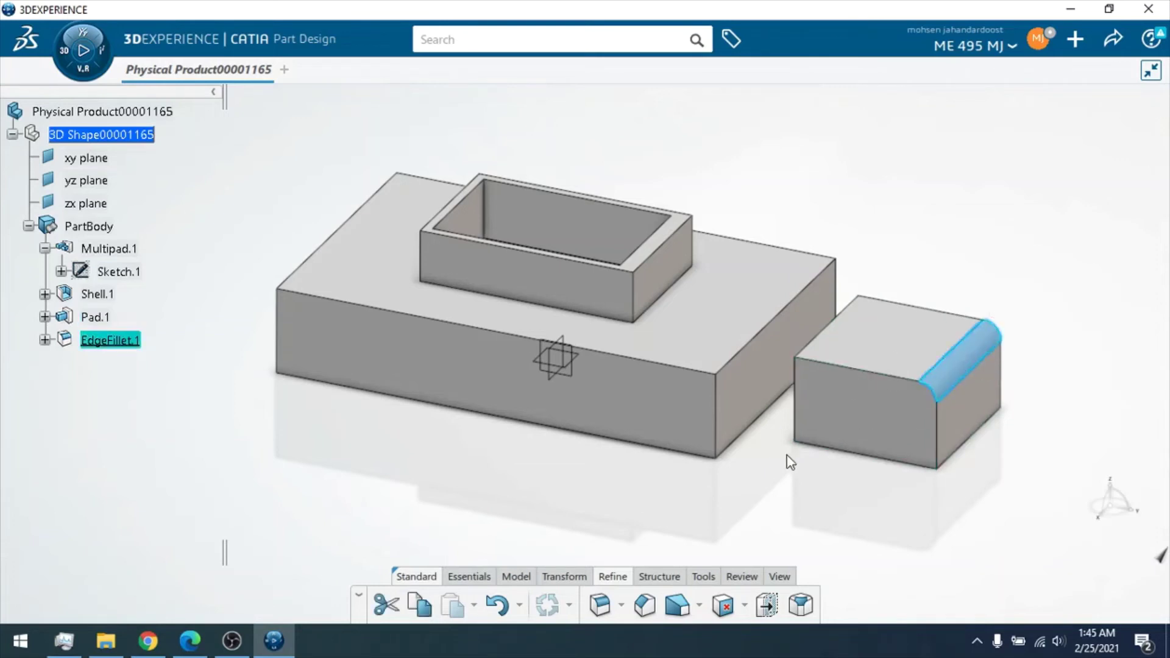
pyautogui.click(515, 576)
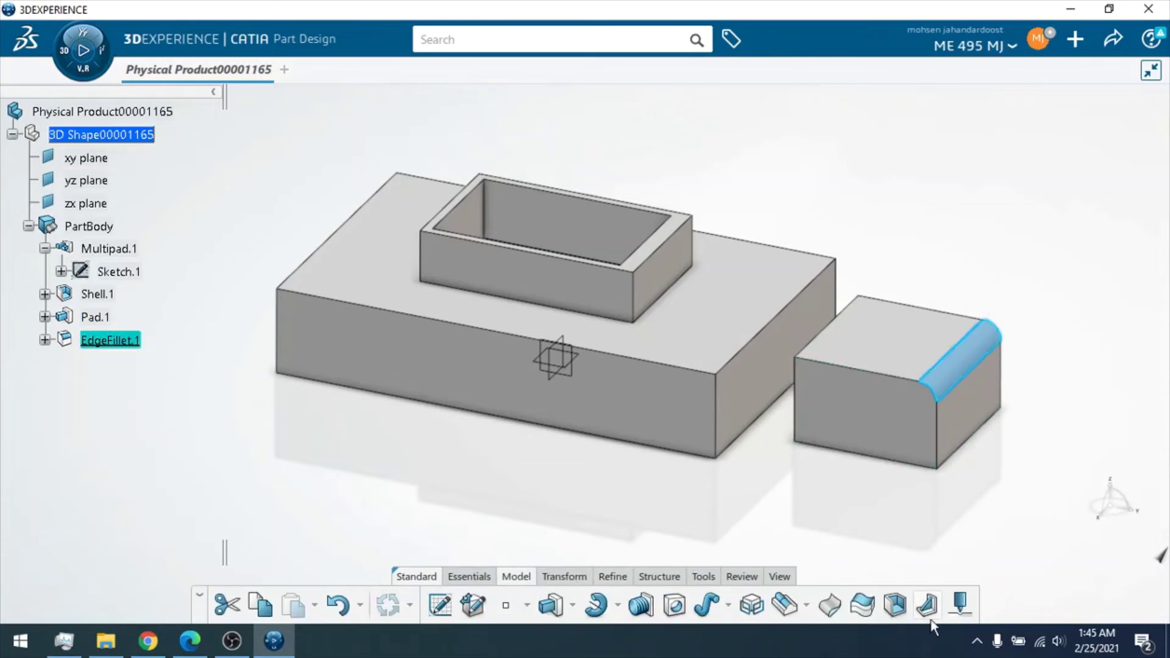
pyautogui.click(889, 606)
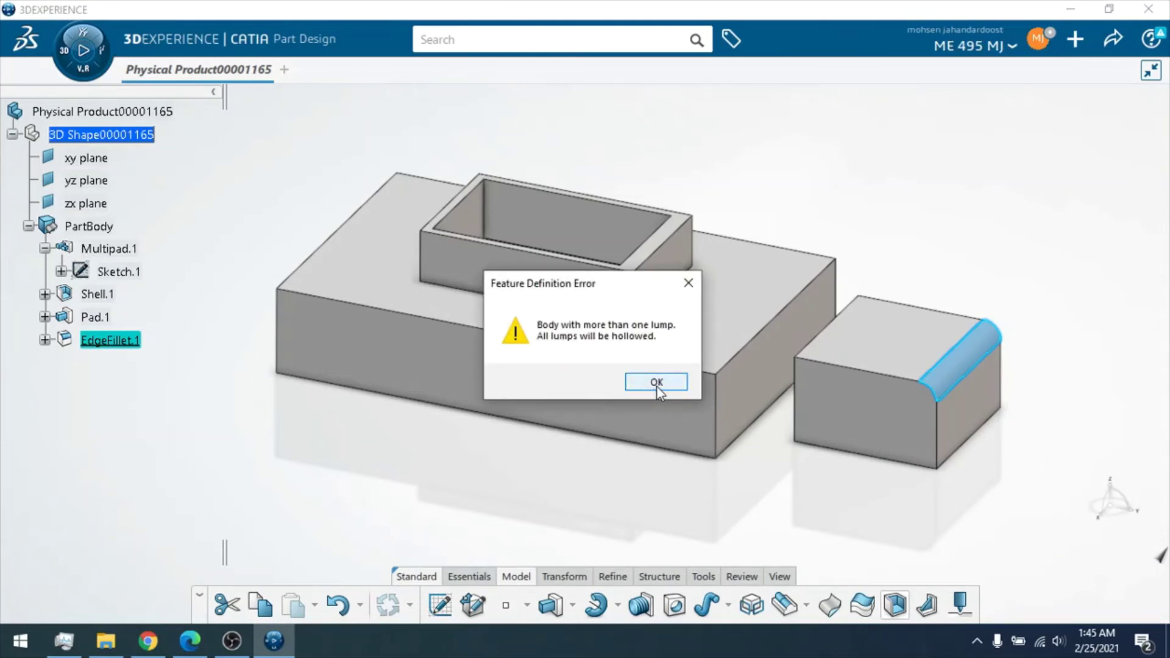
pyautogui.click(657, 383)
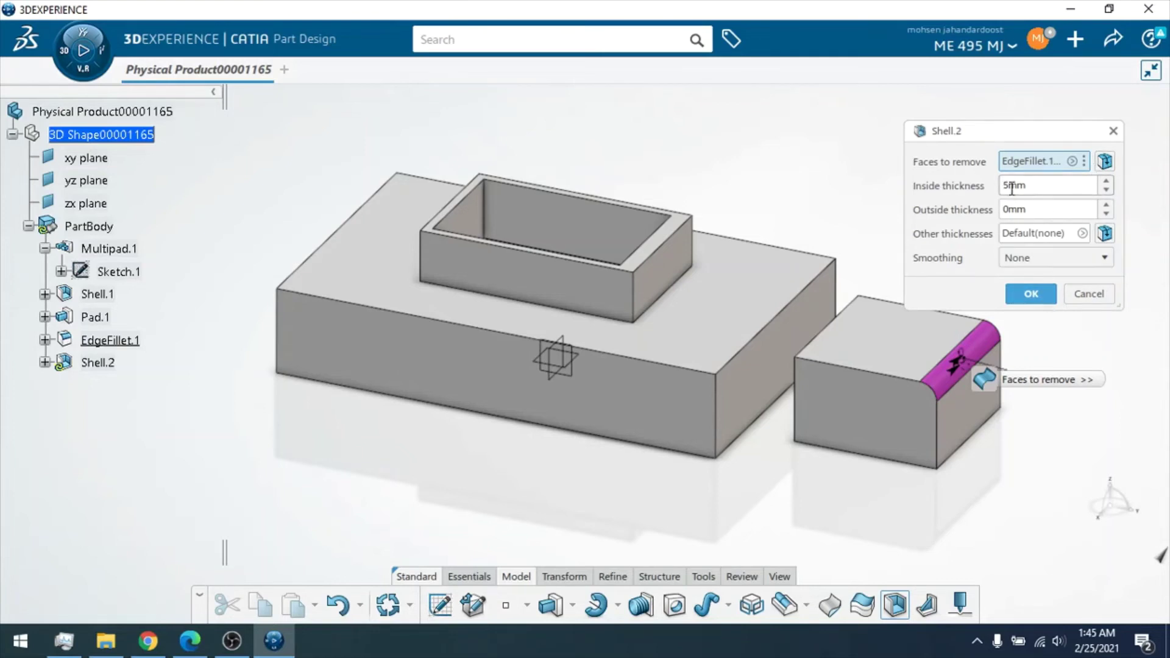
pyautogui.click(1027, 295)
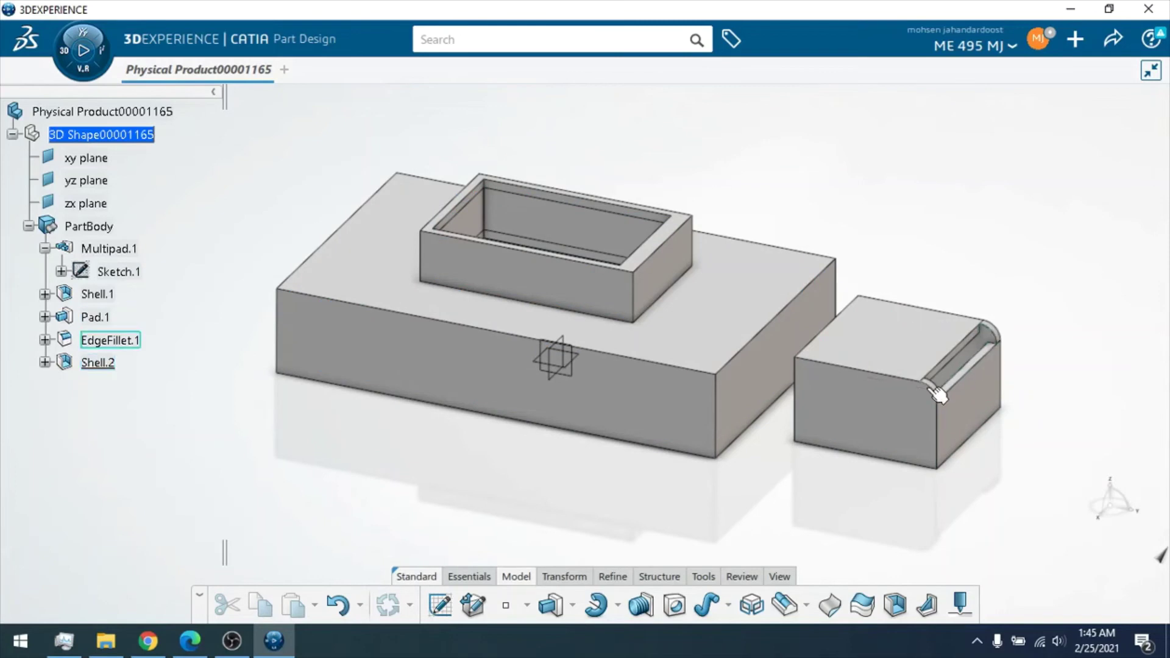
# Step: Inspect the interiors of the shelled blocks with a section cut along the yz plane
pyautogui.click(741, 579)
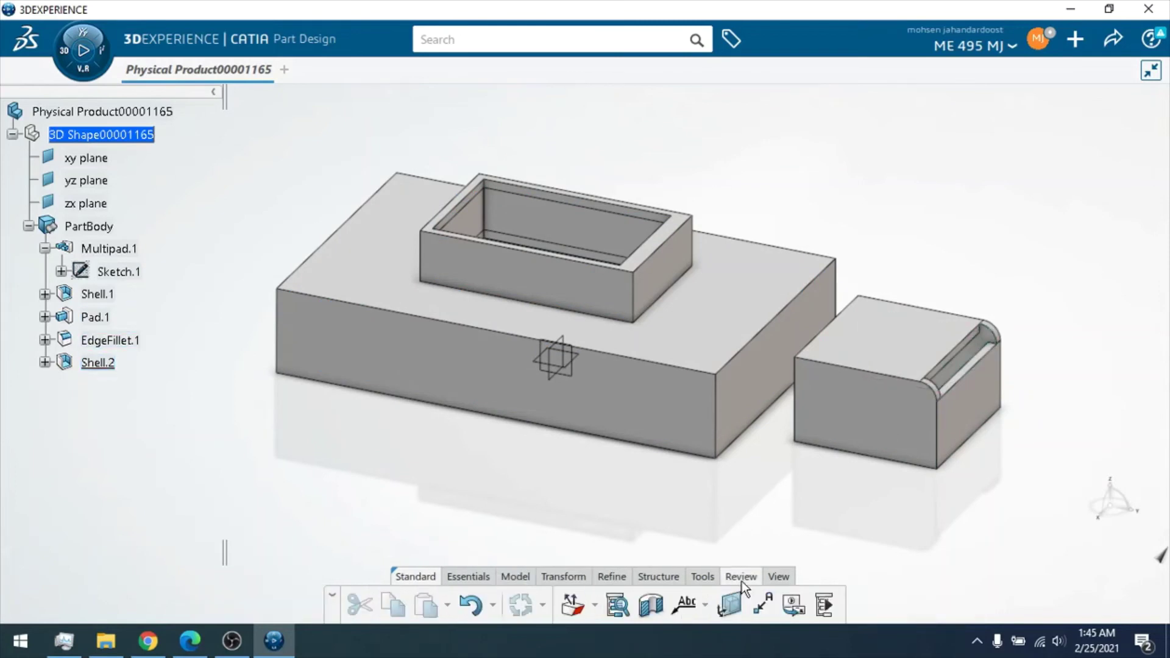
pyautogui.click(651, 607)
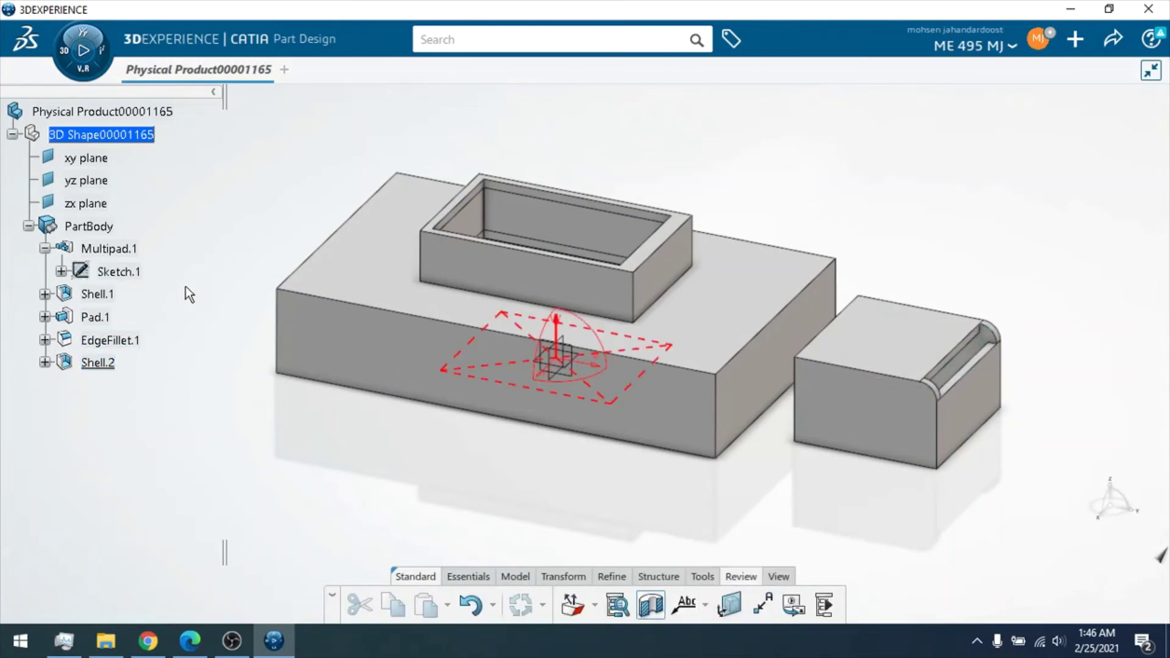
pyautogui.click(85, 181)
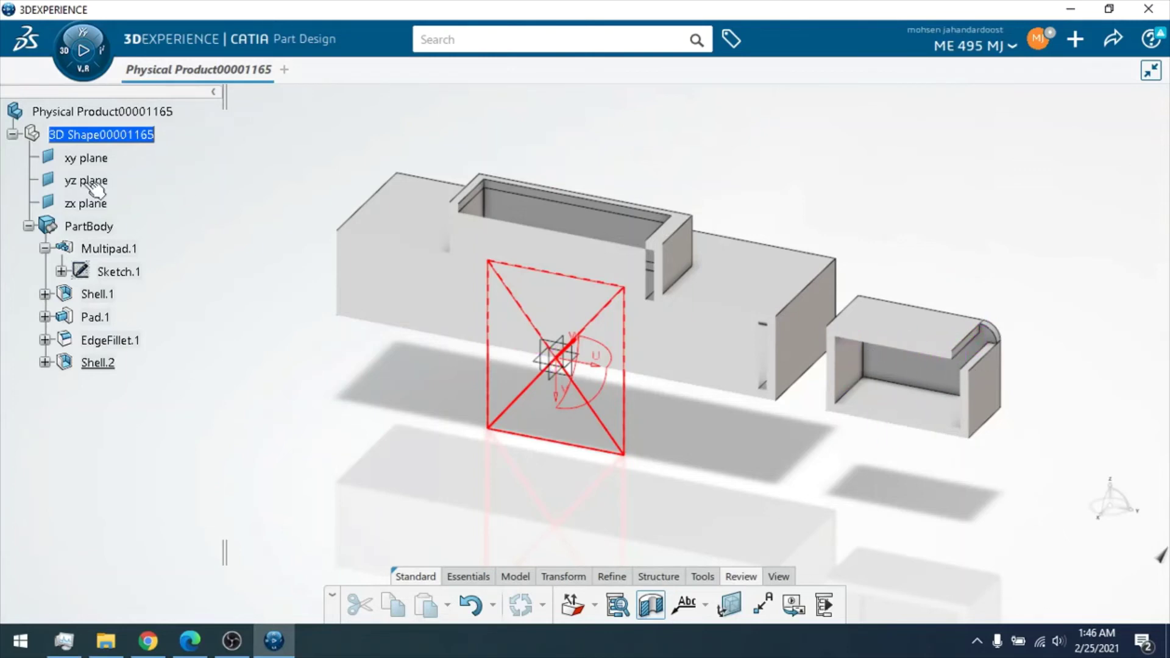
pyautogui.click(652, 617)
# Step: Edit the small block's shell to extend the removed fillet face to its tangent neighbouring faces
pyautogui.rightClick(92, 363)
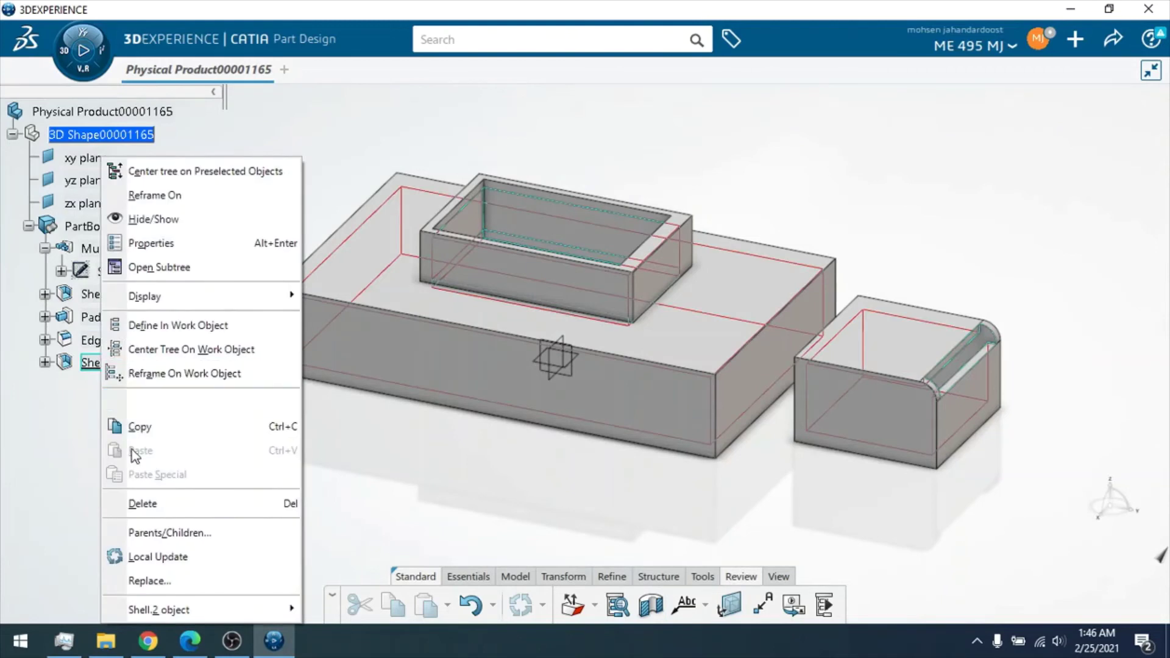
pyautogui.moveTo(170, 610)
pyautogui.click(359, 426)
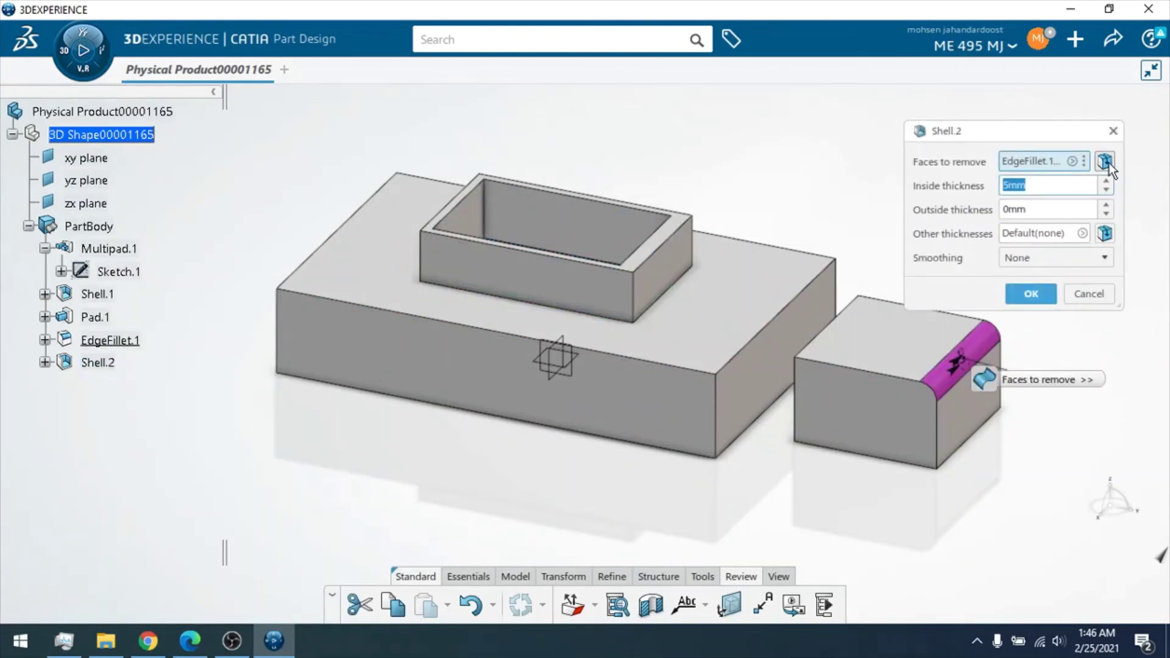
pyautogui.click(1107, 162)
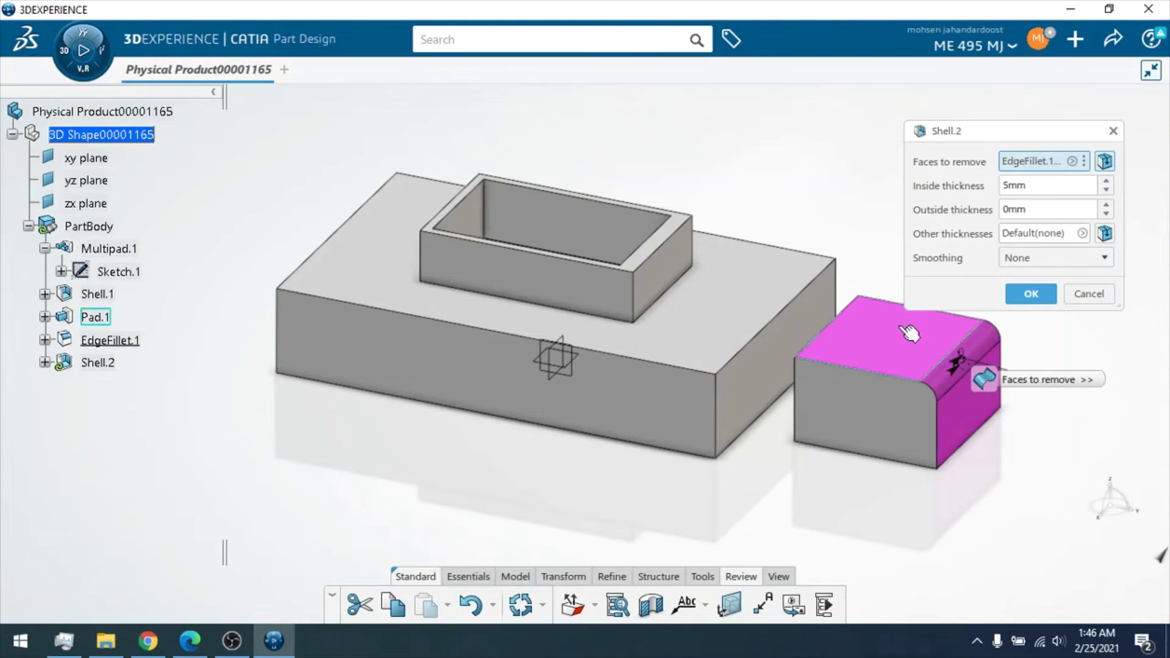
pyautogui.click(1031, 294)
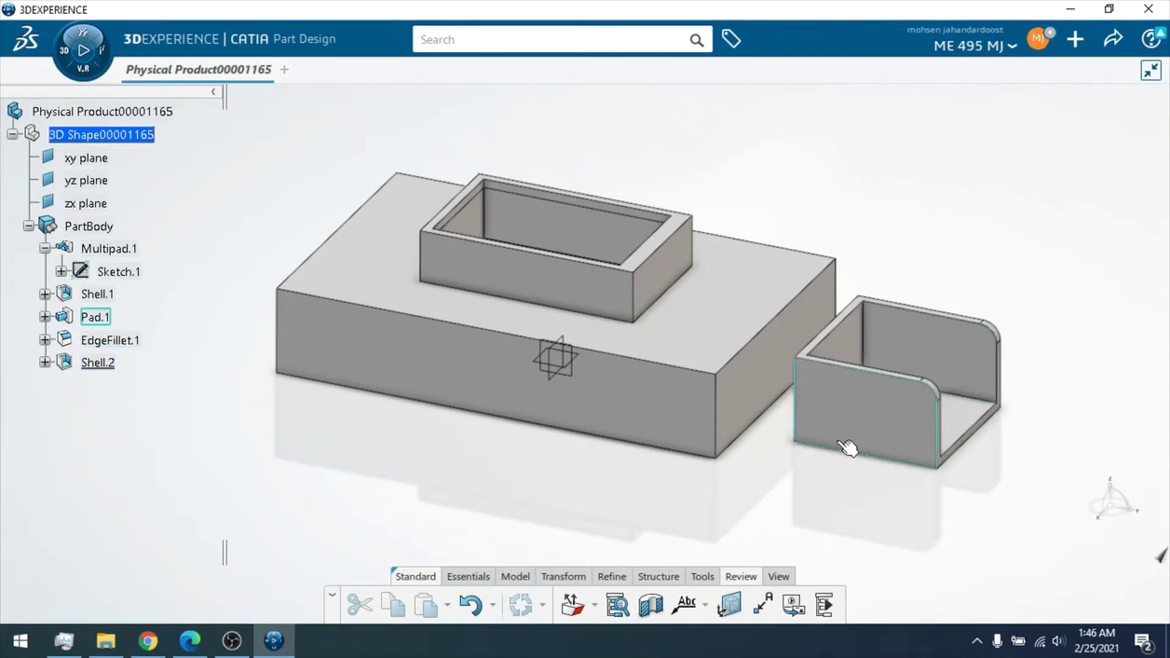
# Step: Reopen the small block's shell definition and examine its removed faces and other-thickness options
pyautogui.rightClick(94, 362)
pyautogui.moveTo(239, 608)
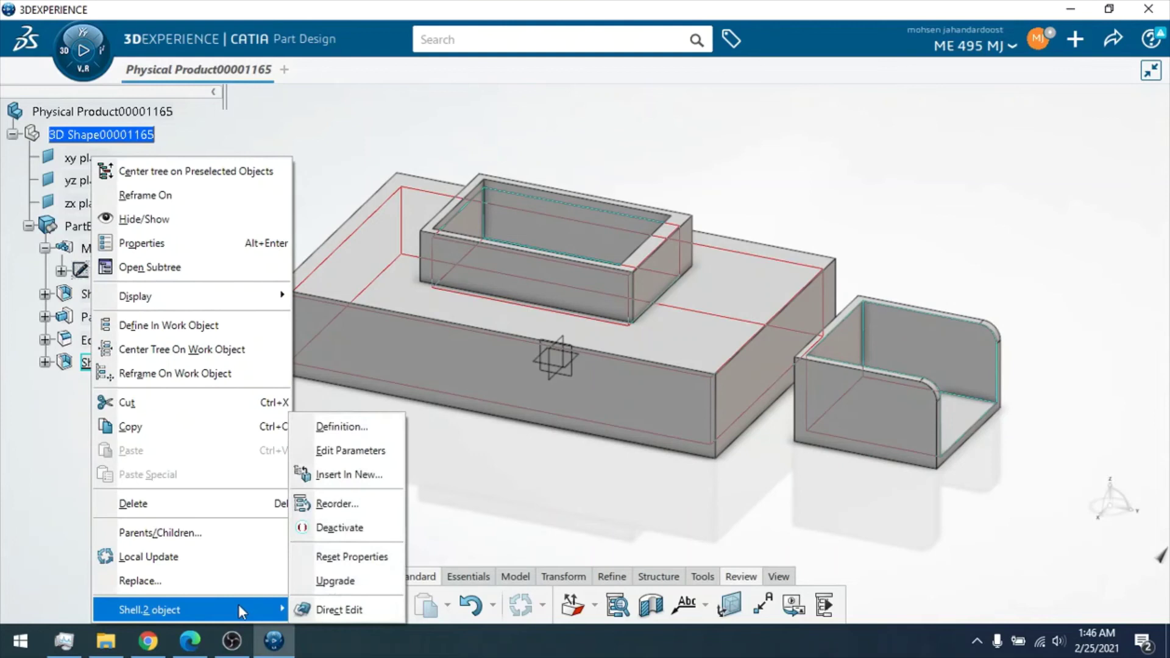
pyautogui.click(339, 427)
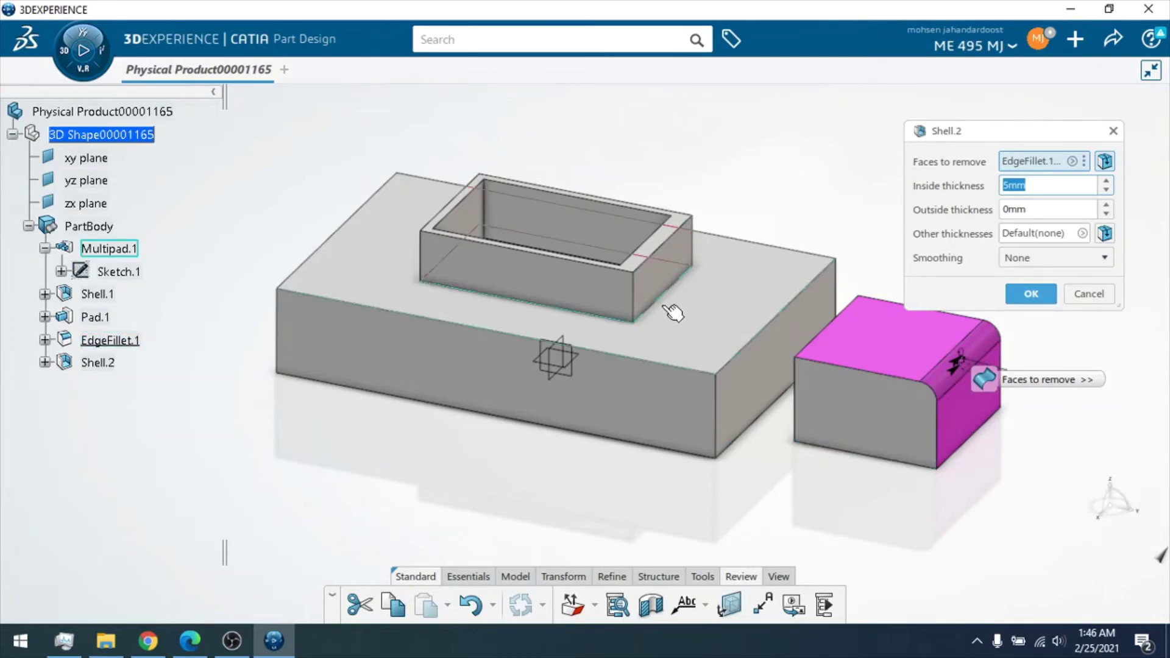
pyautogui.click(1108, 232)
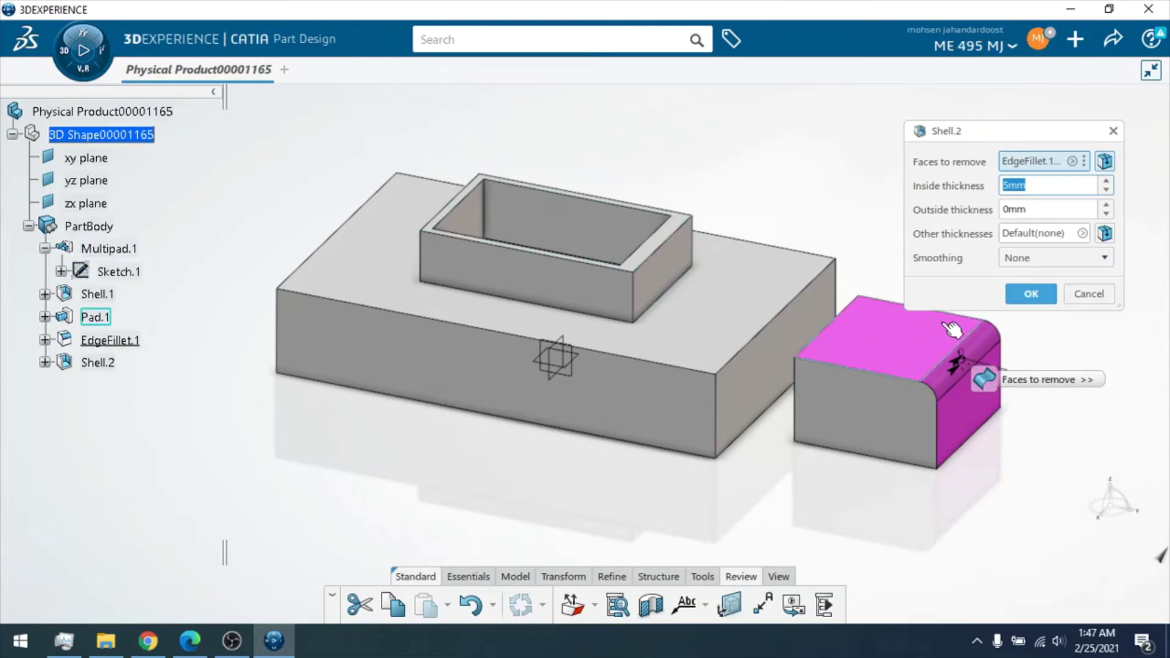
pyautogui.click(1081, 295)
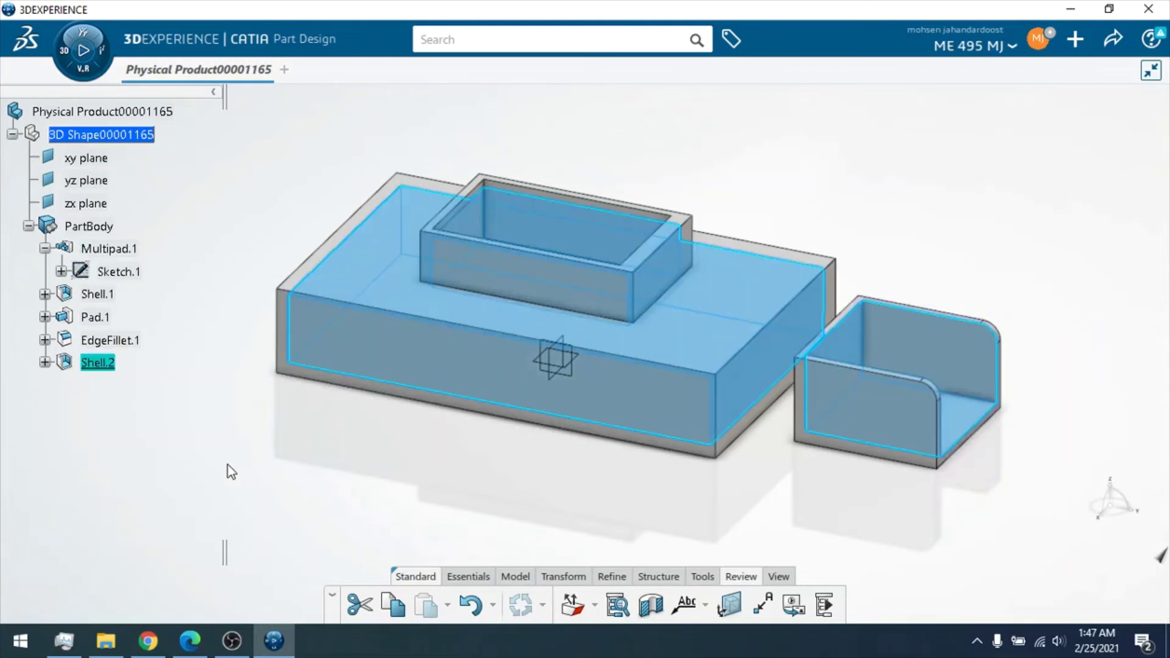
pyautogui.click(191, 452)
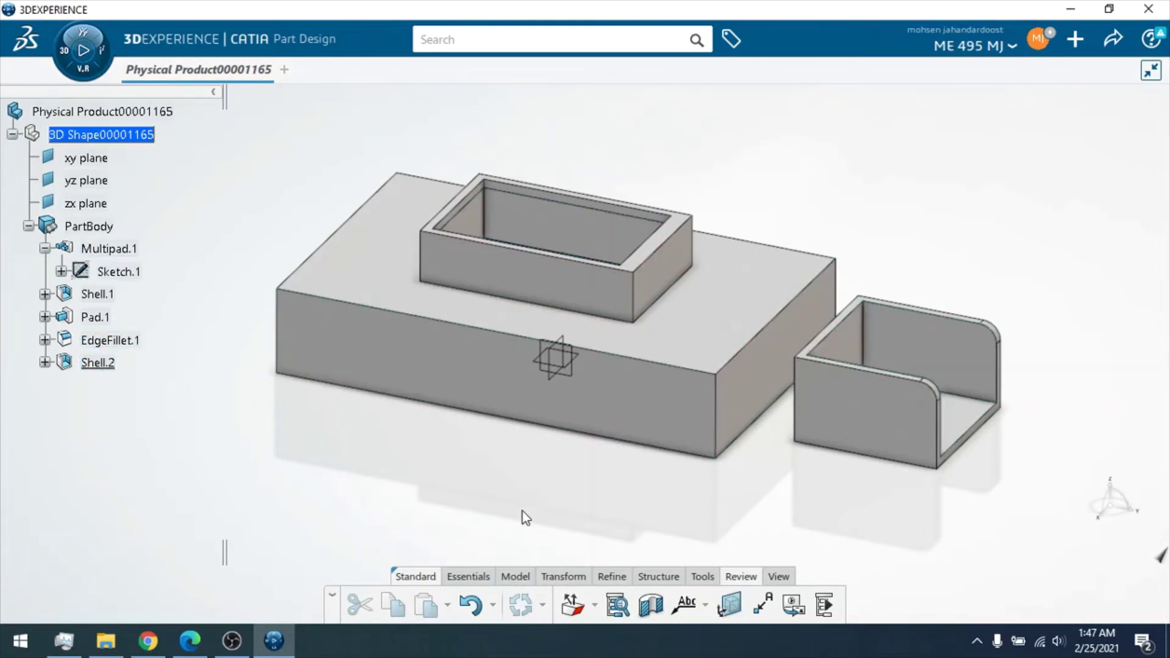
# Step: Edit the large block's shell to remove the base's long front side face instead of the raised block's upper face
pyautogui.rightClick(113, 299)
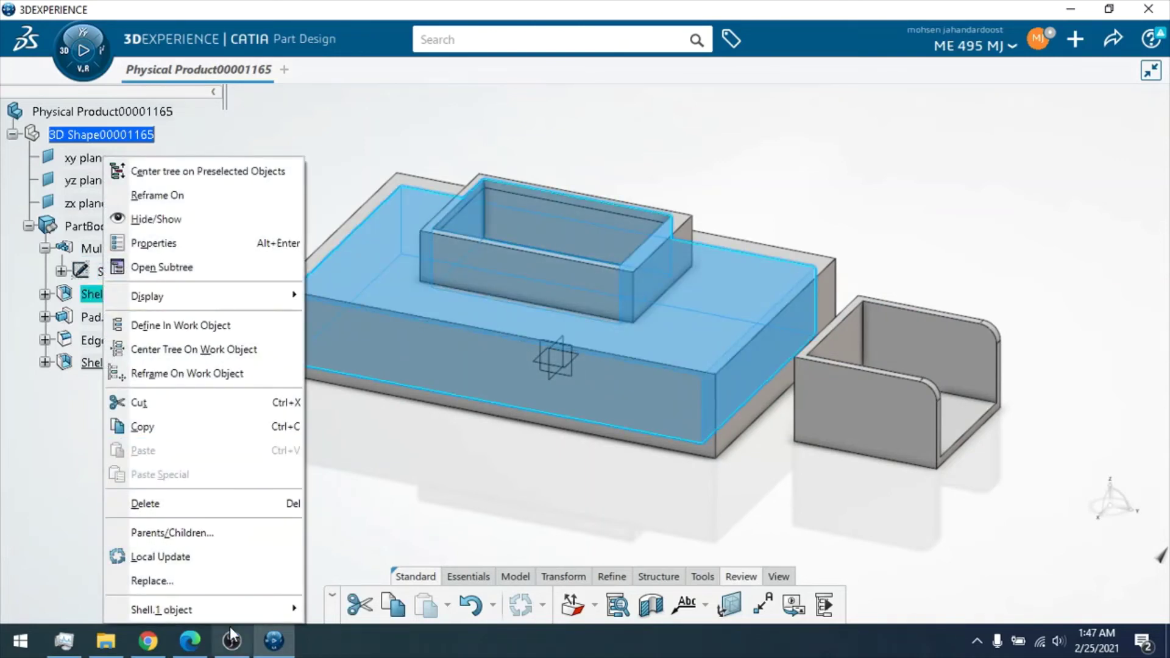
pyautogui.moveTo(232, 615)
pyautogui.click(357, 427)
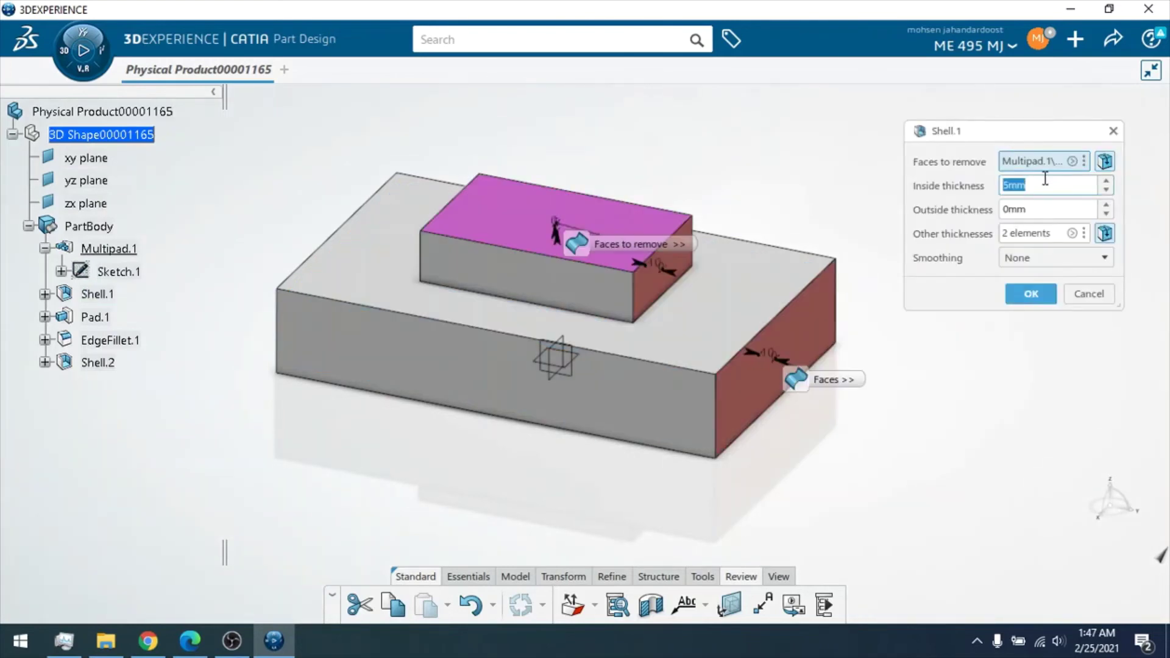
pyautogui.click(1073, 161)
pyautogui.click(859, 216)
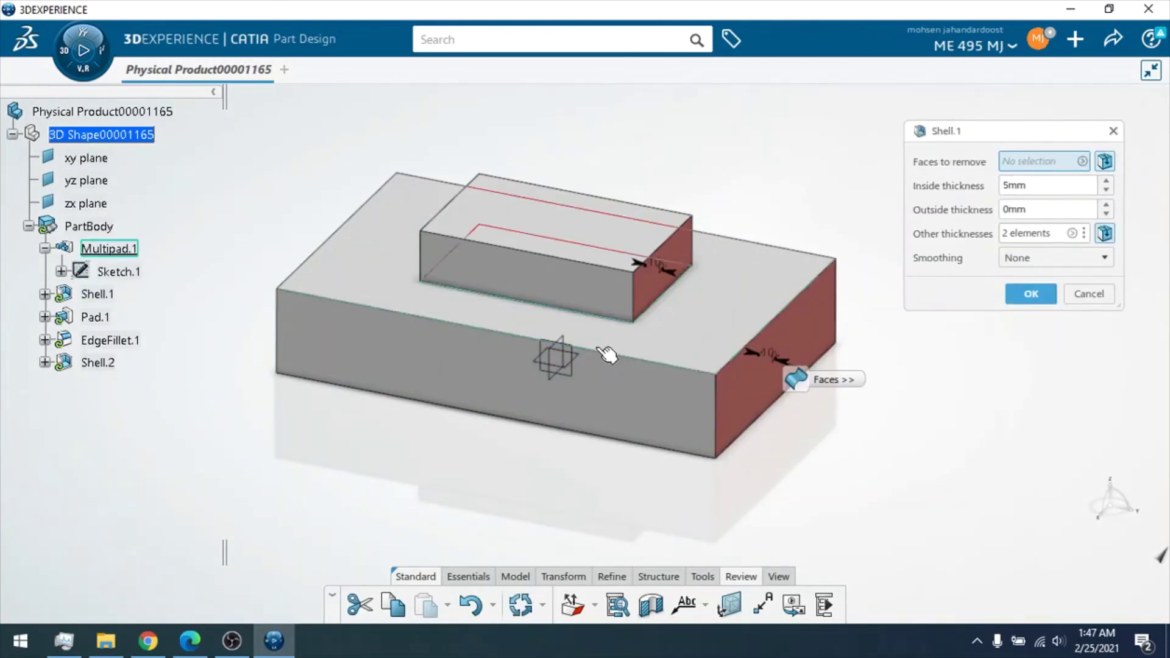
pyautogui.click(475, 365)
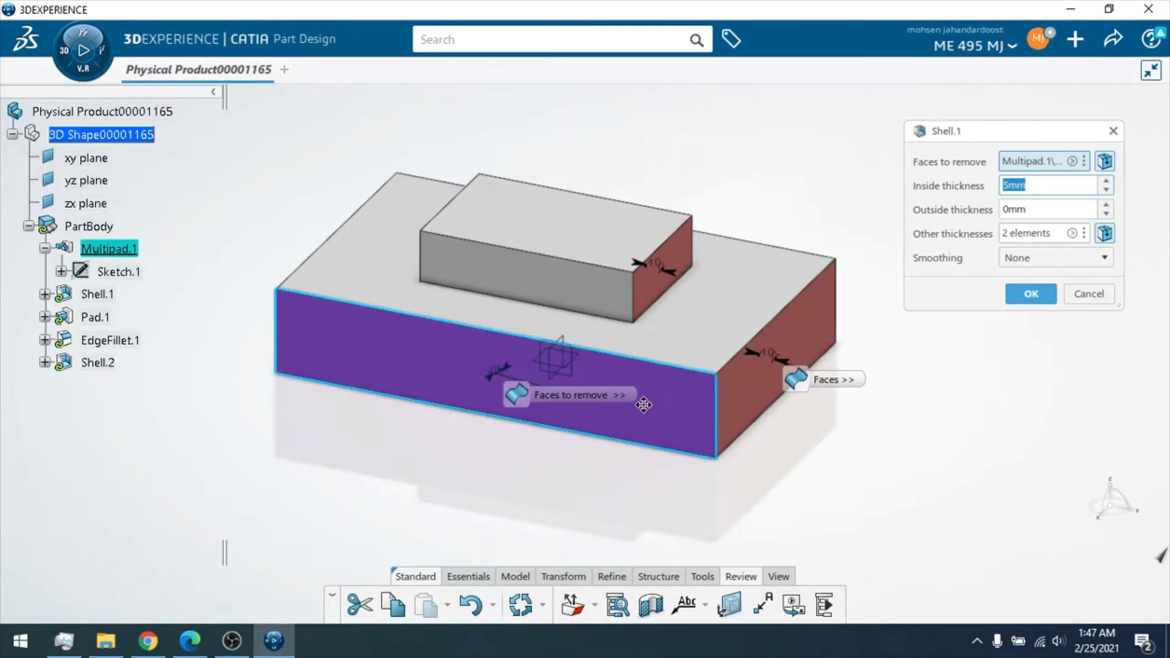
pyautogui.click(1030, 293)
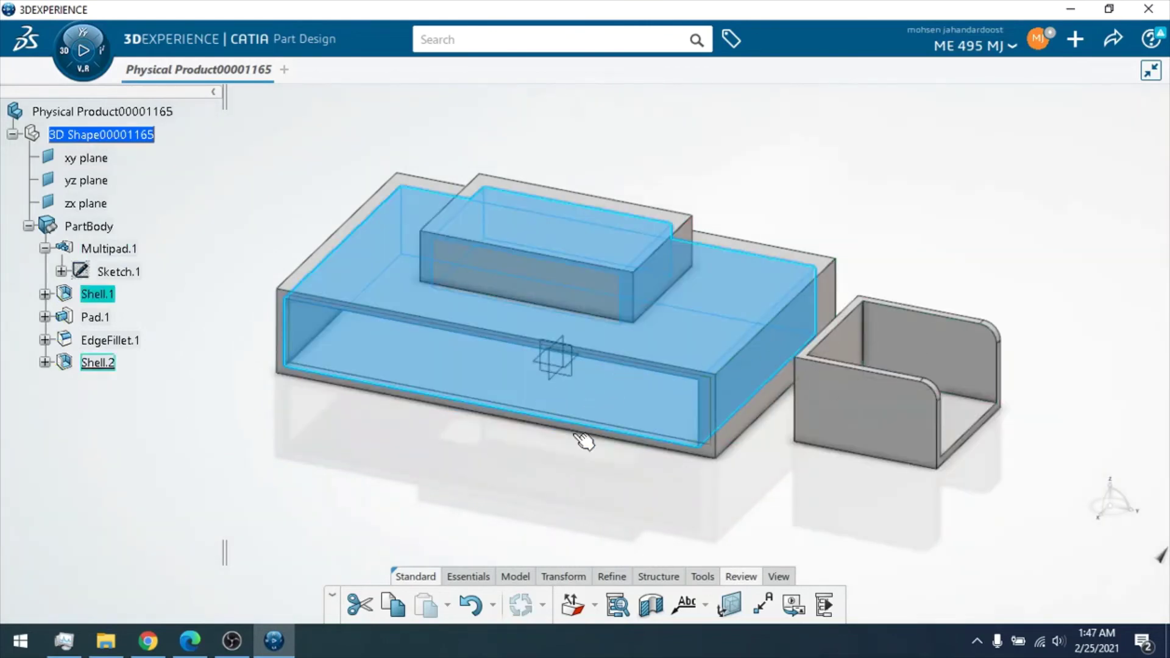
pyautogui.click(520, 500)
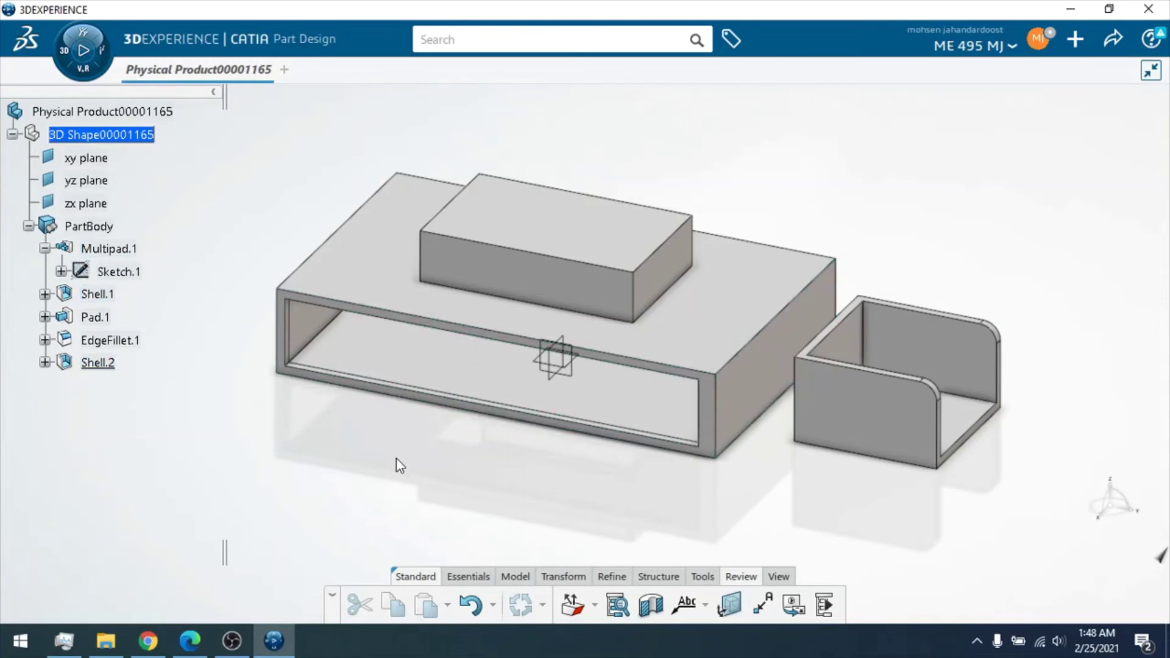
# Step: Sketch a sloping line about 22 mm long on the yz plane, between the raised block's end and the base's upper face
pyautogui.click(513, 579)
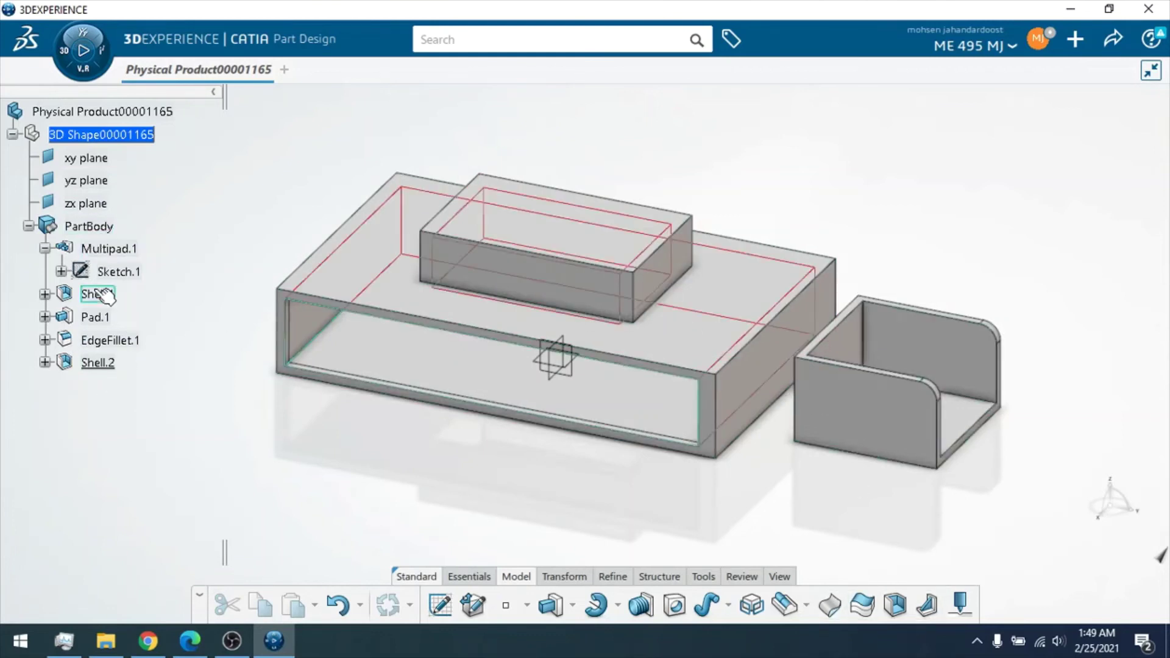
pyautogui.click(91, 185)
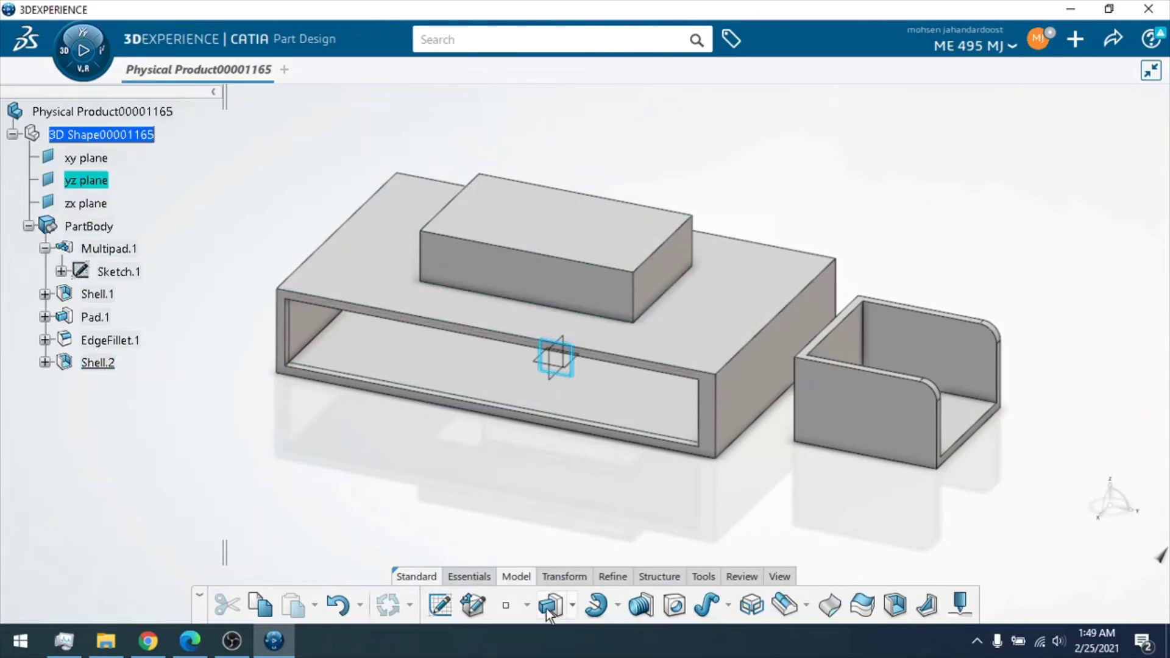
pyautogui.click(442, 604)
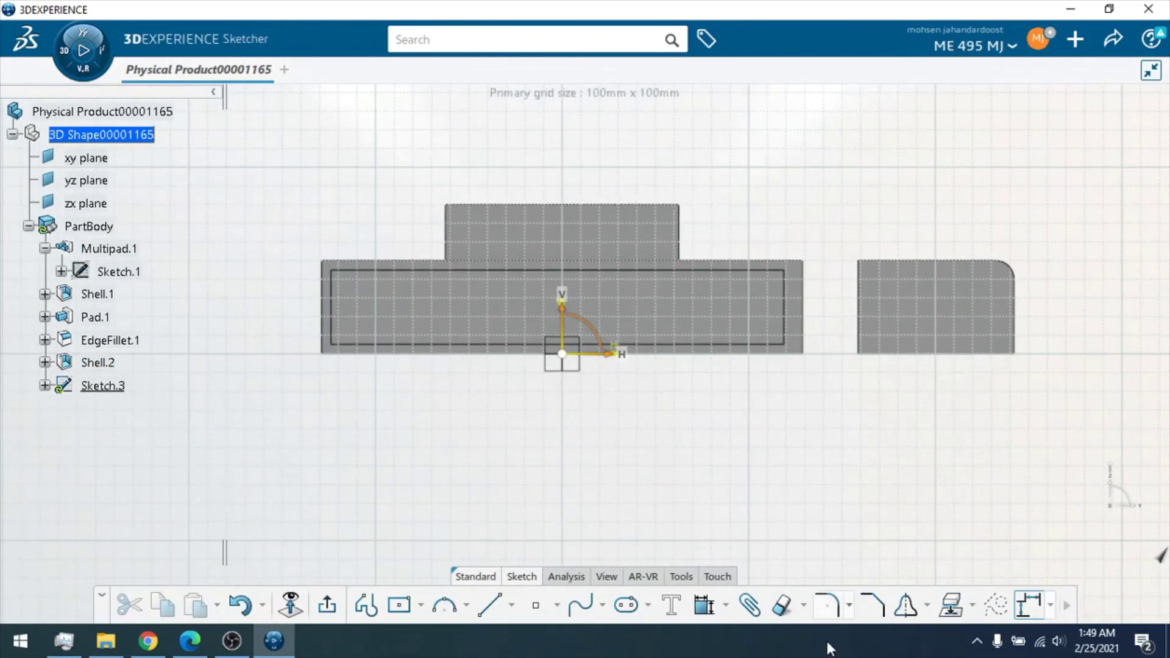
pyautogui.click(495, 603)
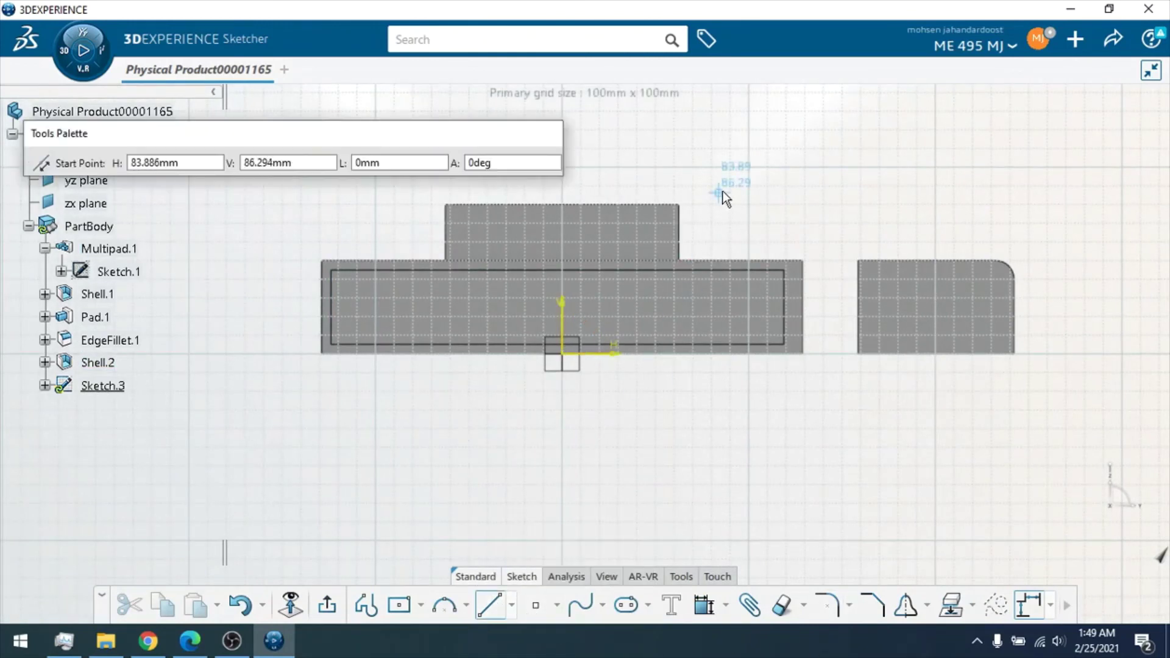
pyautogui.click(690, 222)
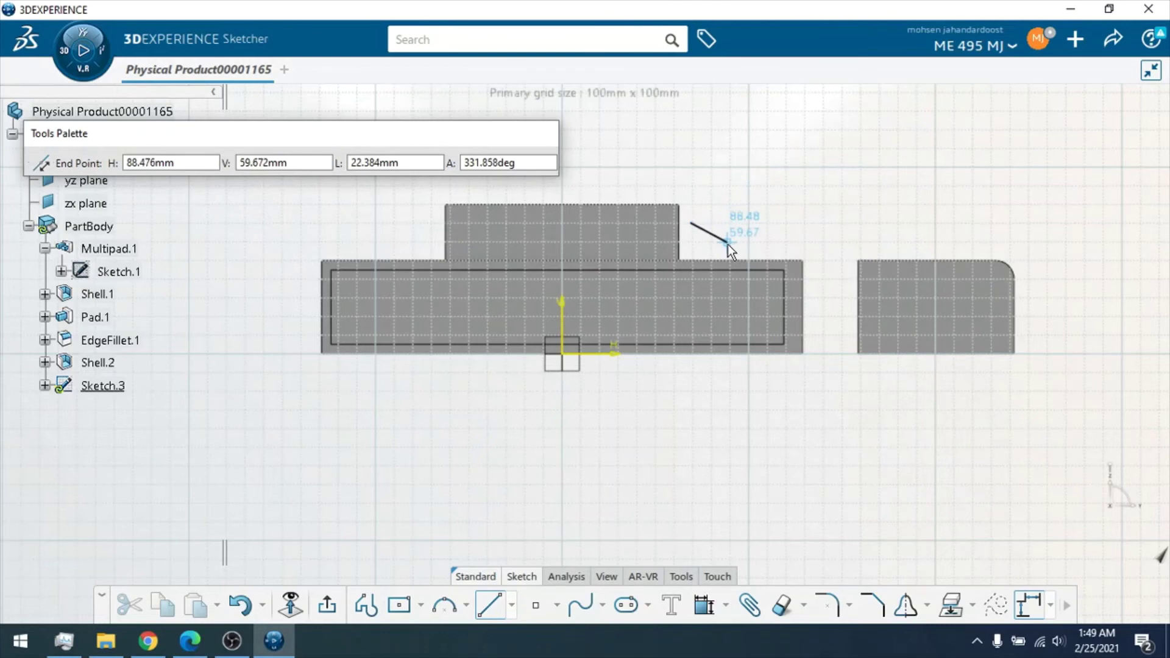
pyautogui.click(729, 244)
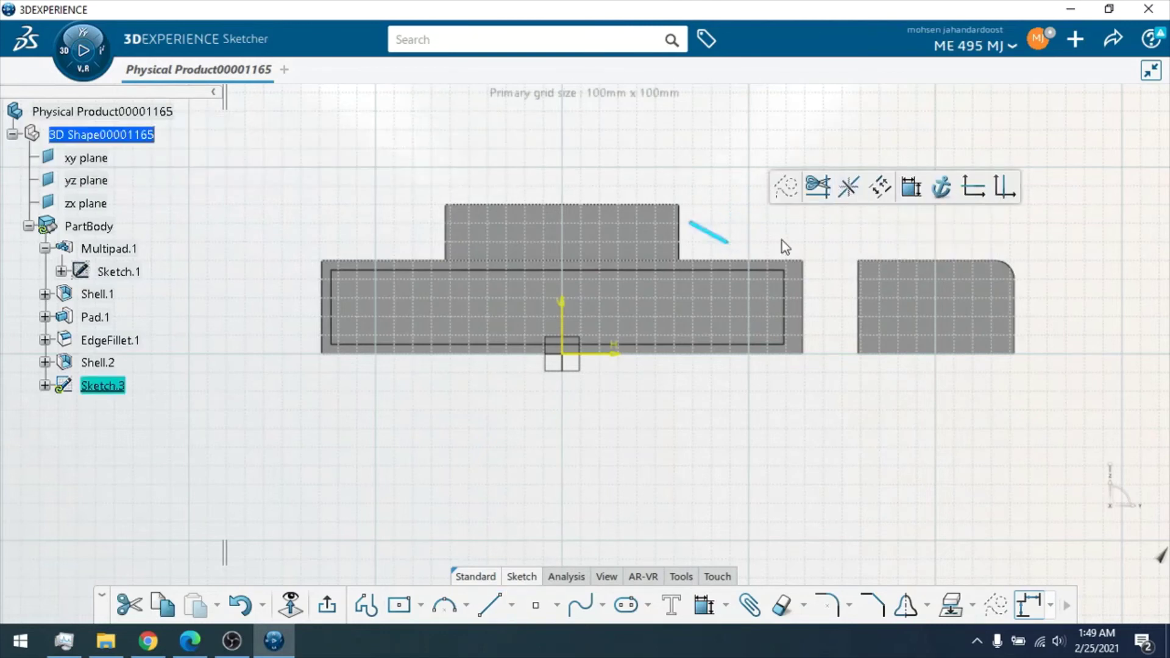
pyautogui.click(697, 239)
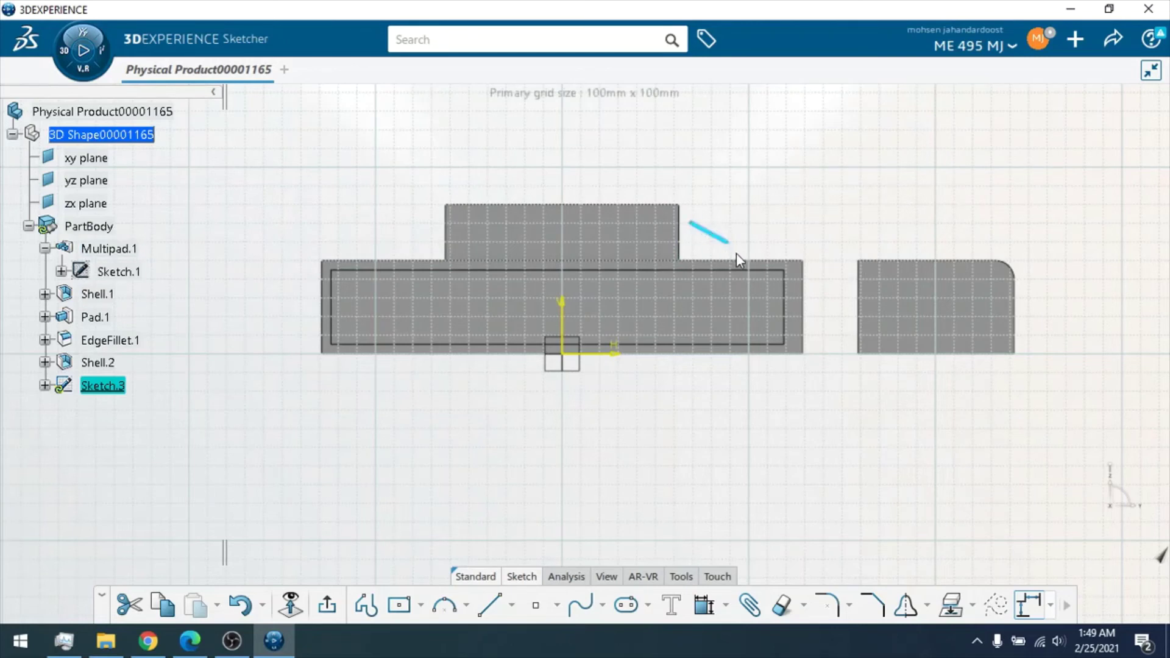
pyautogui.click(717, 238)
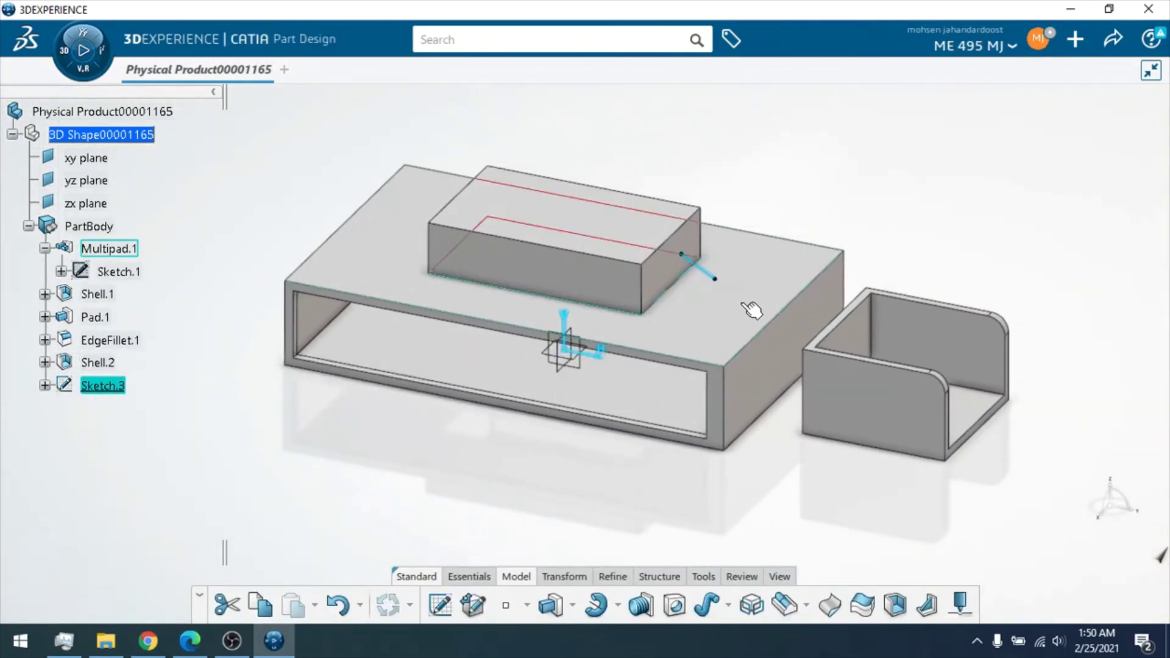
# Step: Try previewing a 5 mm neutral-fiber stiffener from the sloping line sketch
pyautogui.click(927, 605)
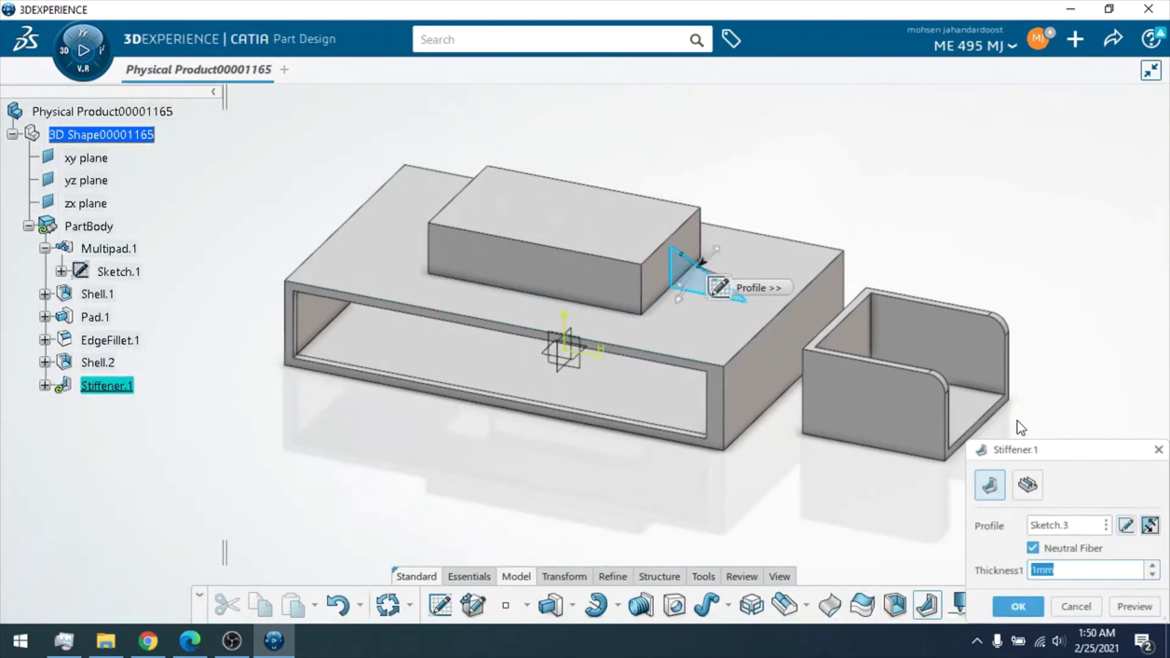
pyautogui.moveTo(1045, 451); pyautogui.dragTo(976, 122)
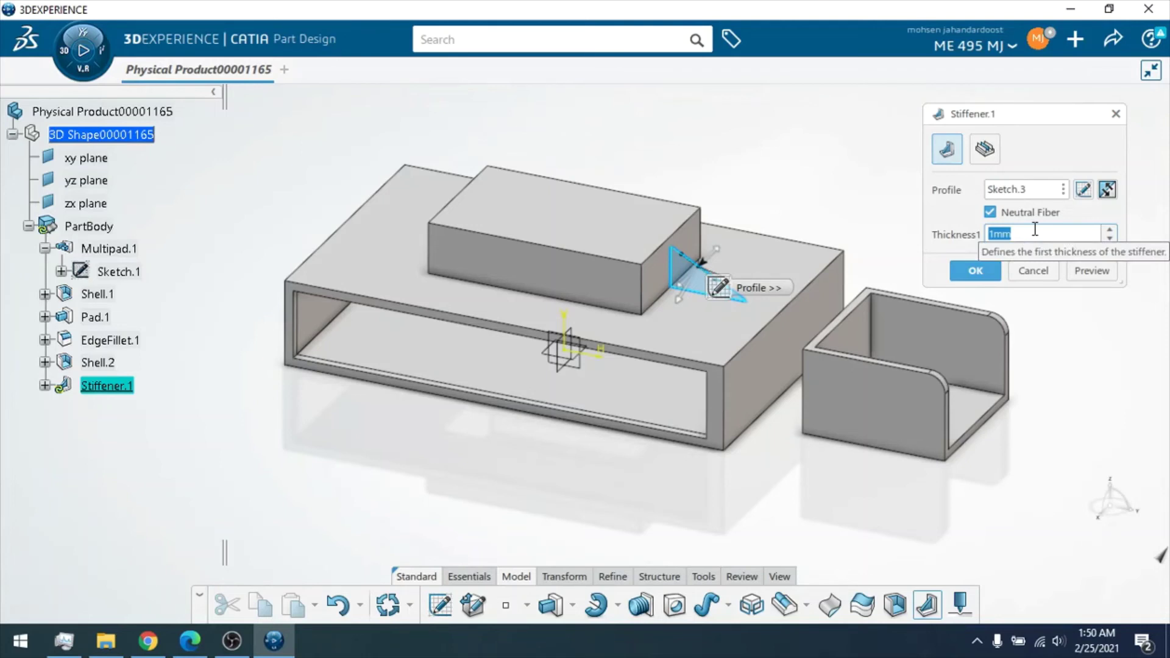
pyautogui.click(1095, 274)
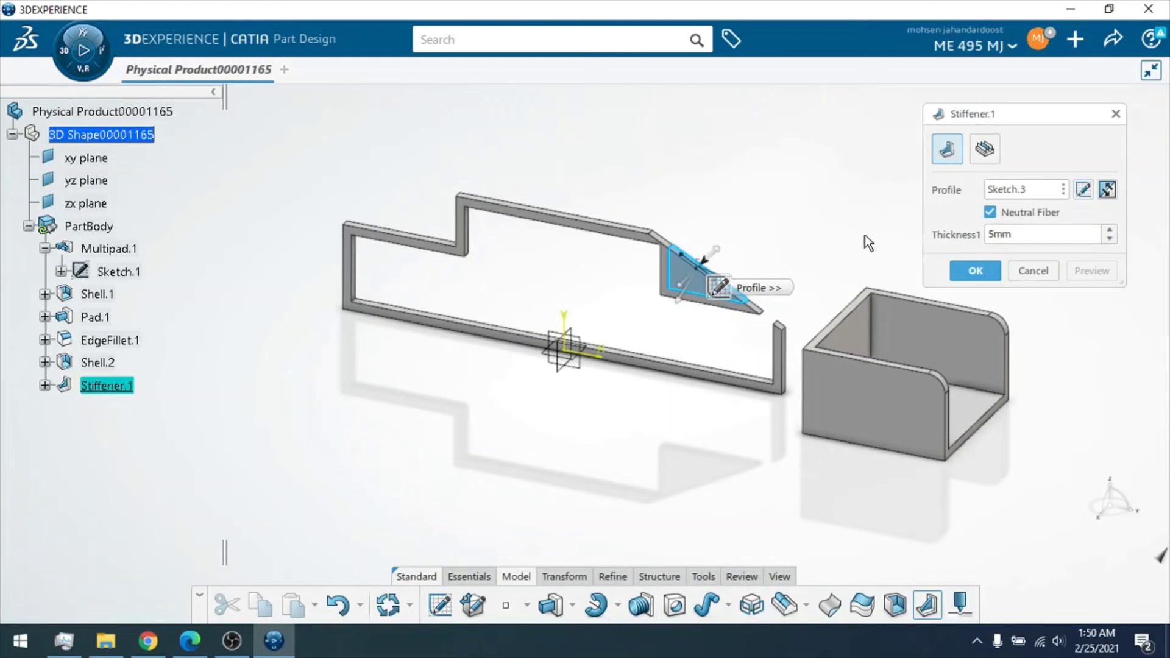
pyautogui.click(1030, 271)
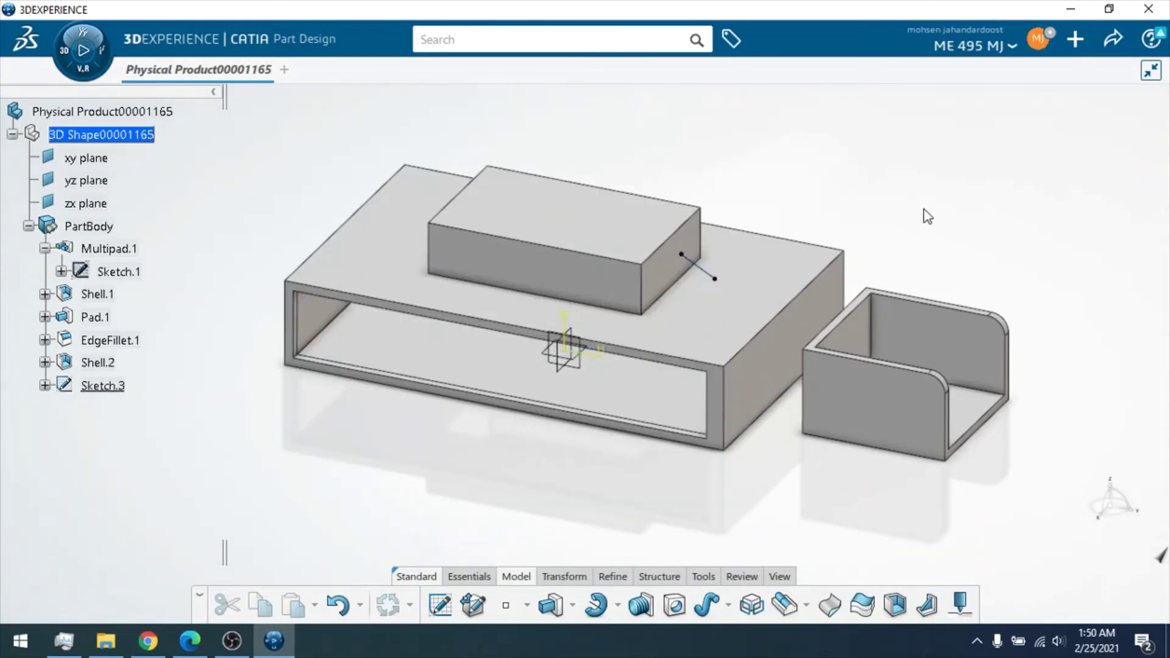
# Step: Try creating a stiffener with 5 mm thickness from the sloping line beside the raised block, and undo it
pyautogui.click(701, 267)
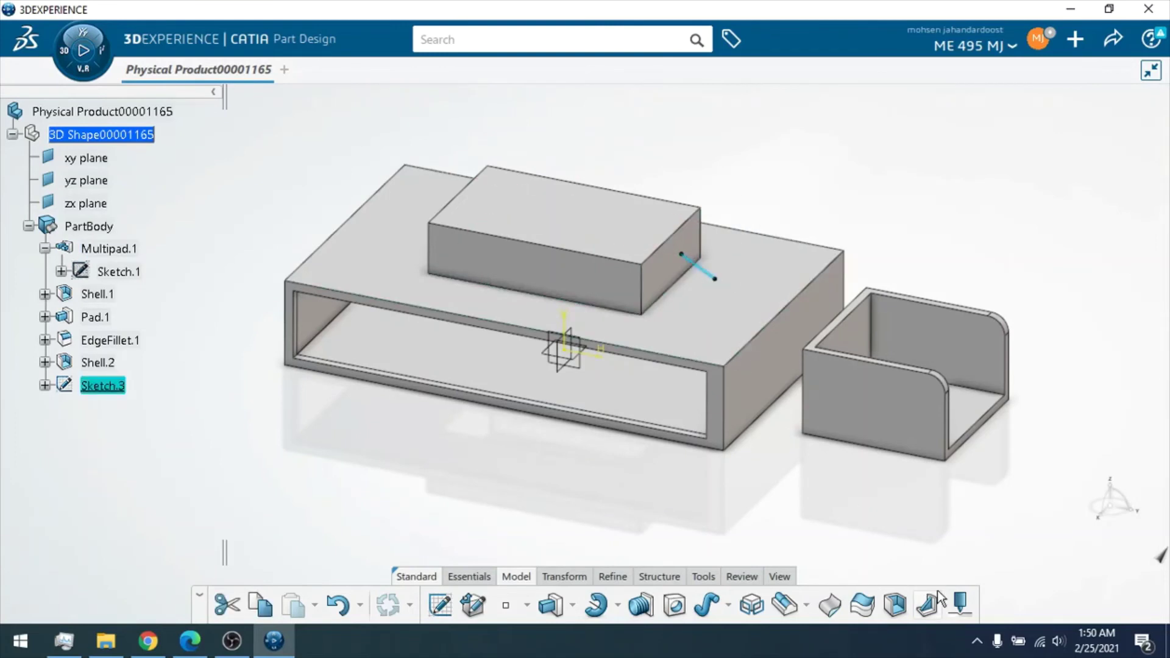
pyautogui.click(924, 610)
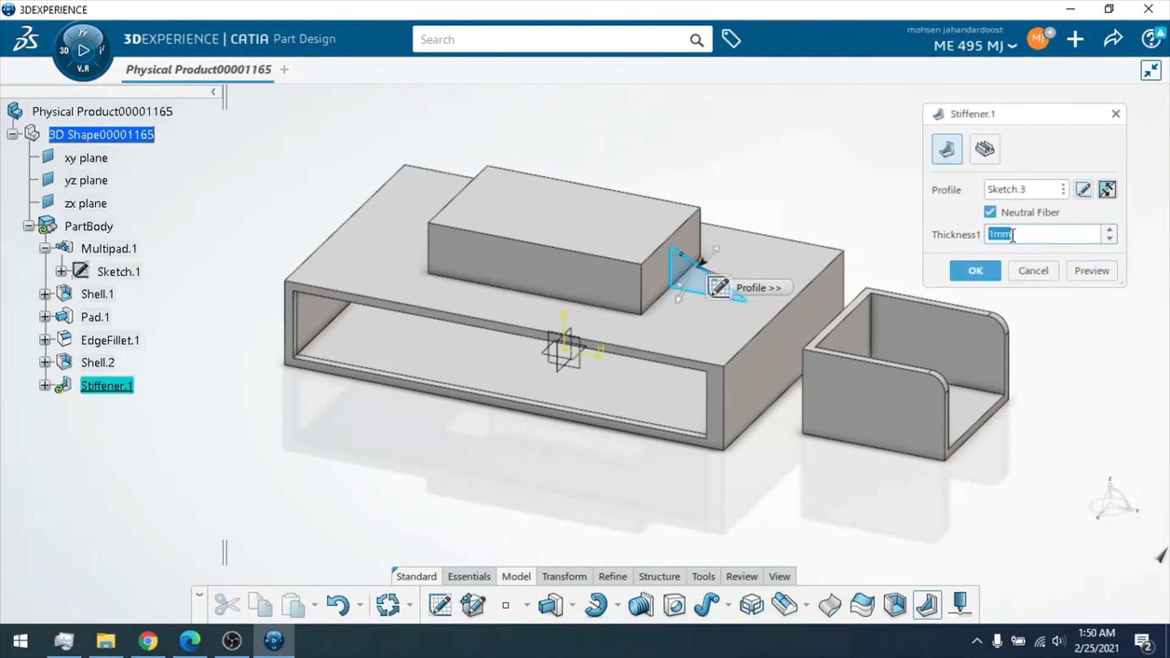
pyautogui.write('5')
pyautogui.click(1084, 272)
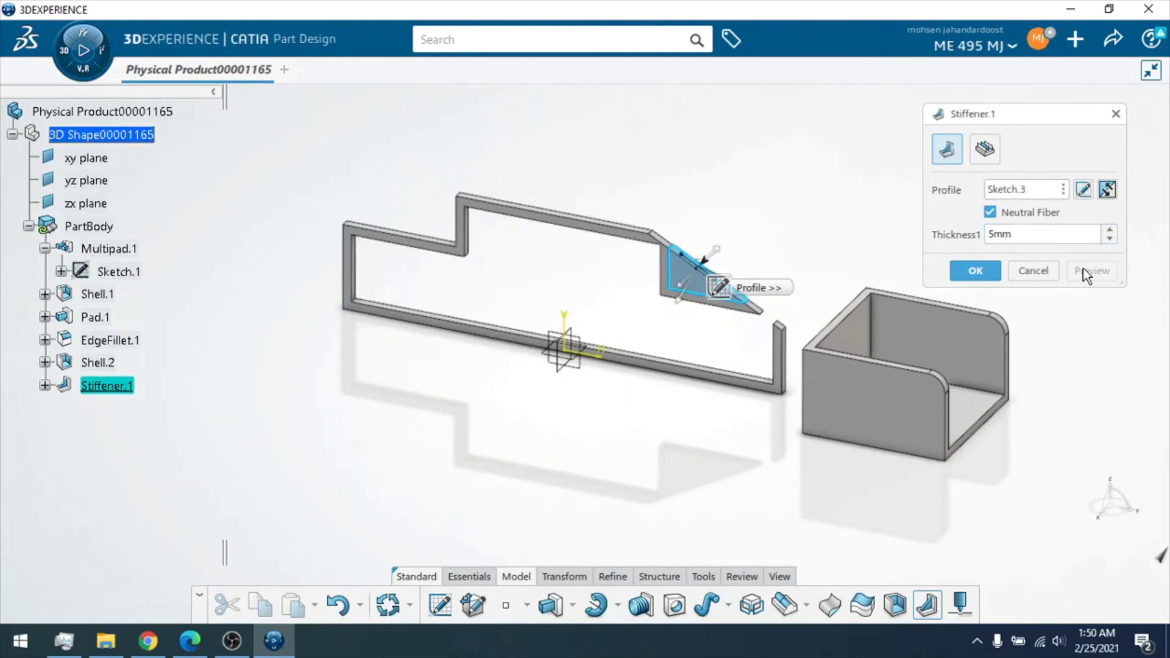
pyautogui.click(990, 272)
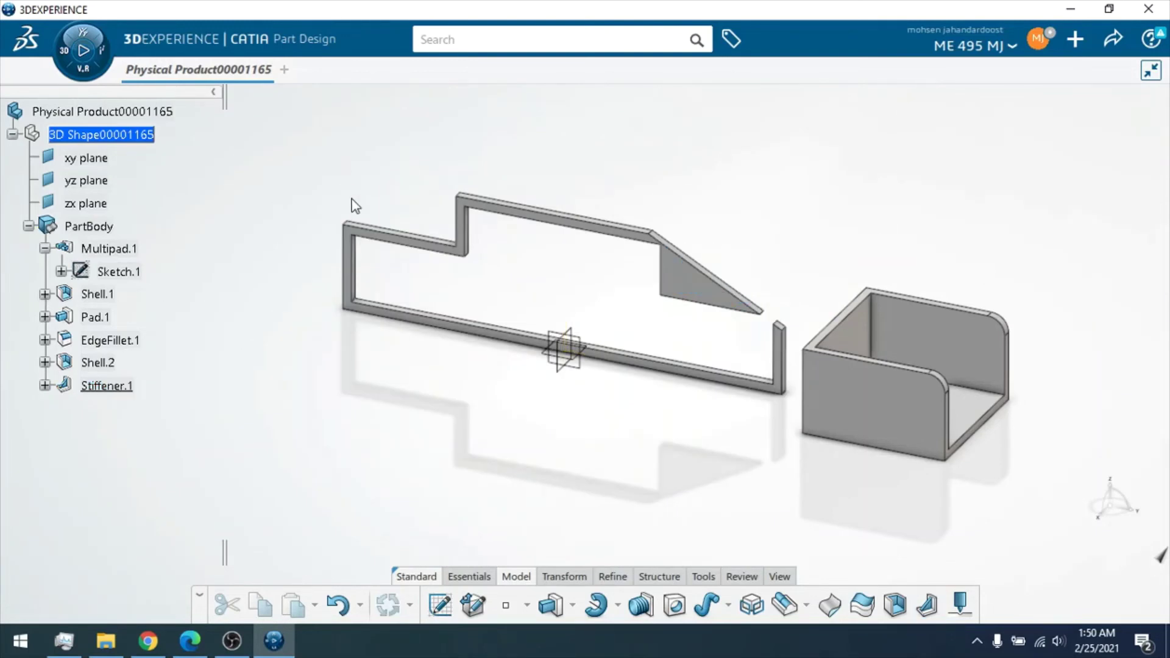
pyautogui.hotkey('ctrl', 'z')
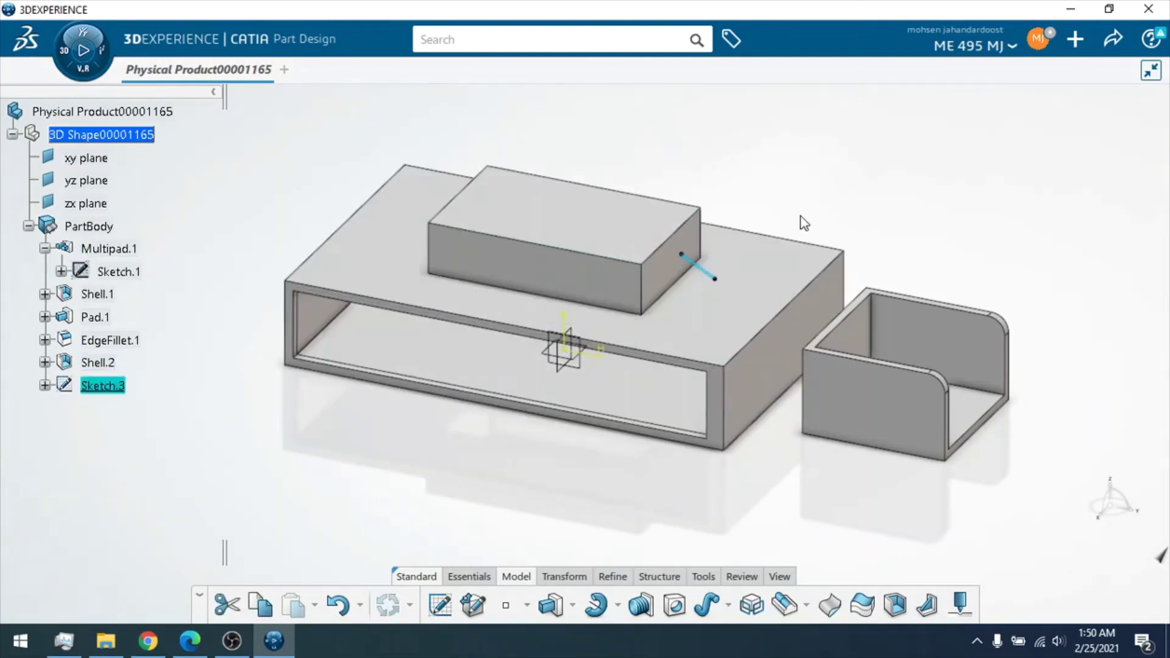
# Step: Try a 5 mm neutral-fiber stiffener from the sloping line beside the raised block in preview, and discard it
pyautogui.click(702, 265)
pyautogui.write('5')
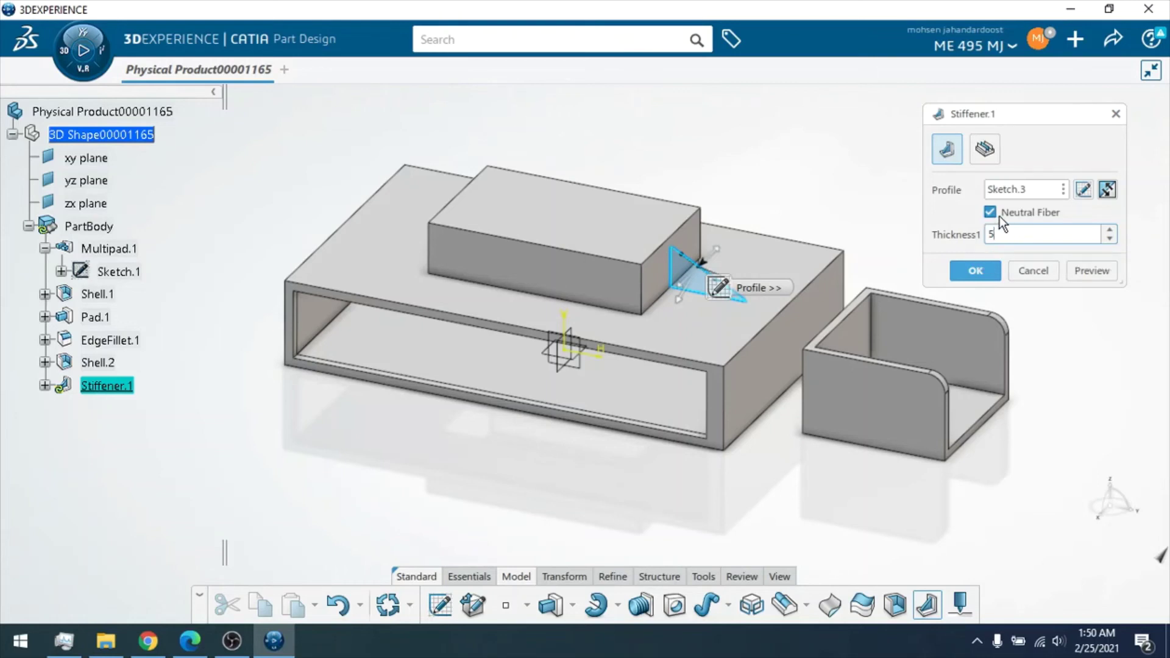
pyautogui.click(1085, 269)
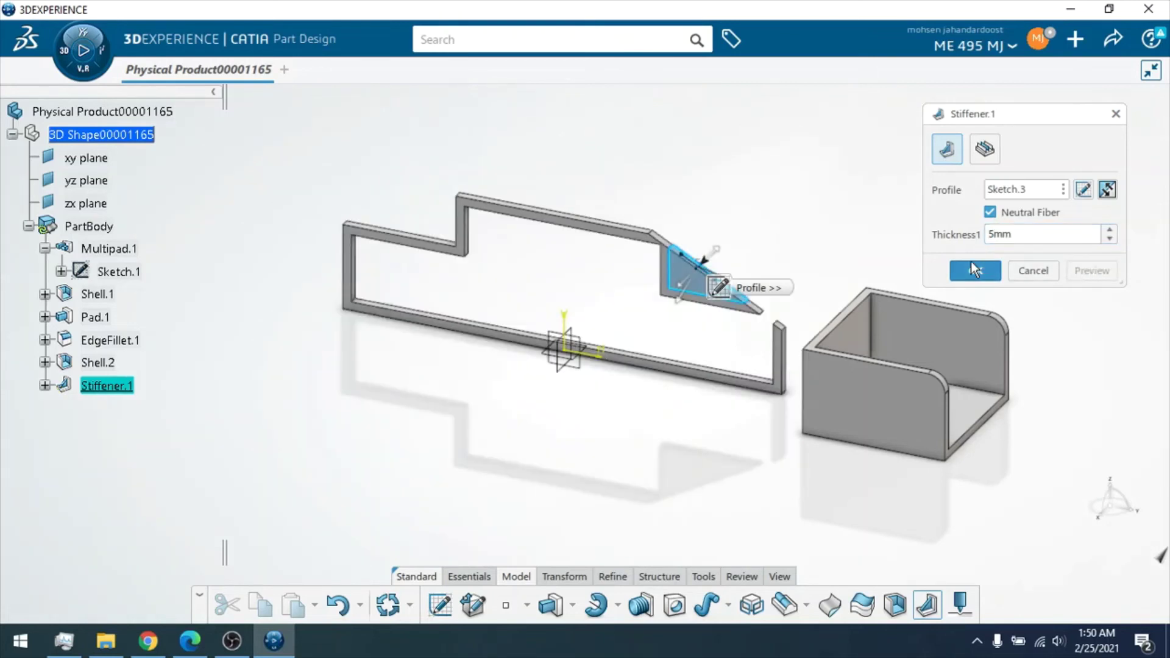
pyautogui.click(1024, 272)
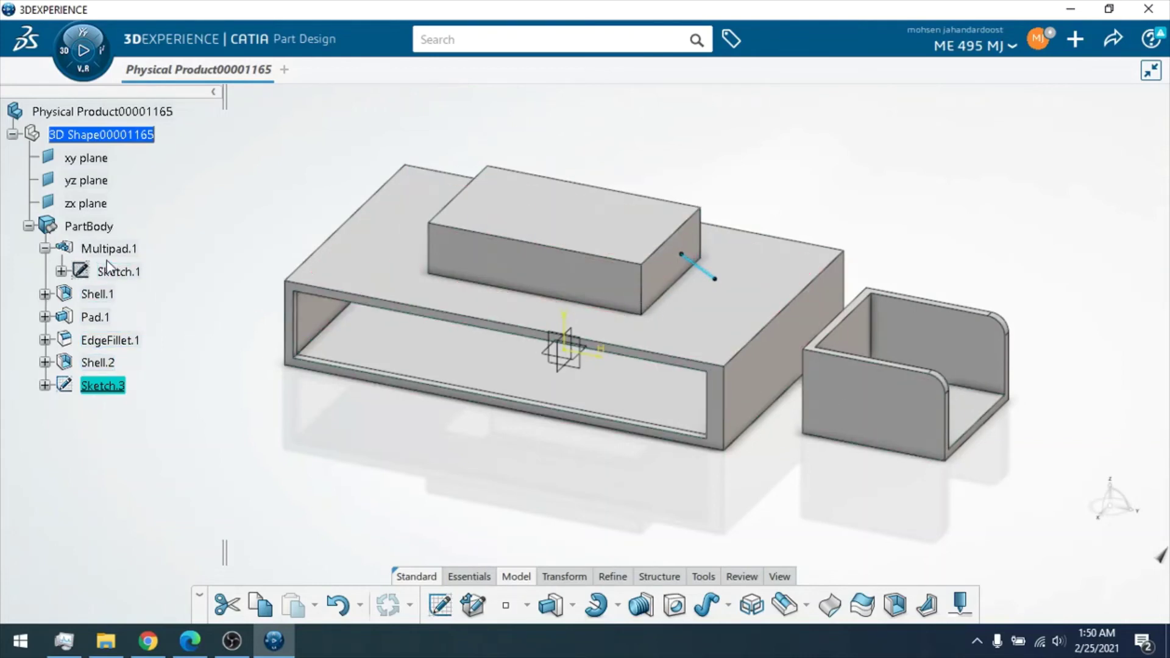
# Step: Sketch a sloping line about 25 mm long on the yz plane, inside the small open box near its inner end wall
pyautogui.click(86, 182)
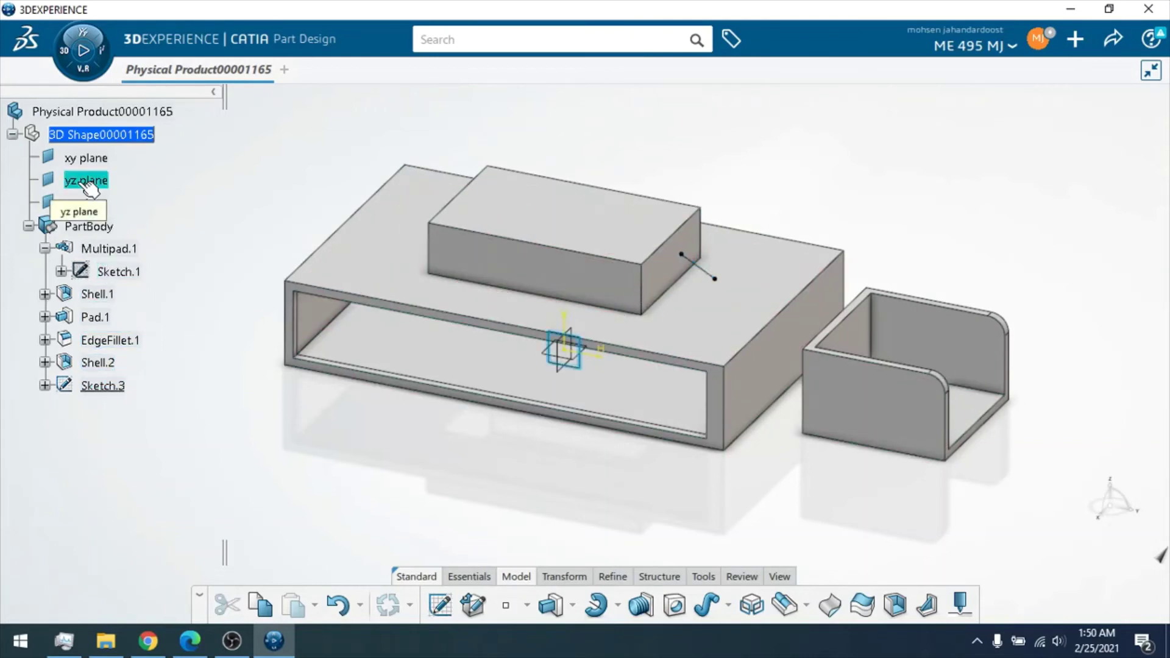
pyautogui.rightClick(80, 186)
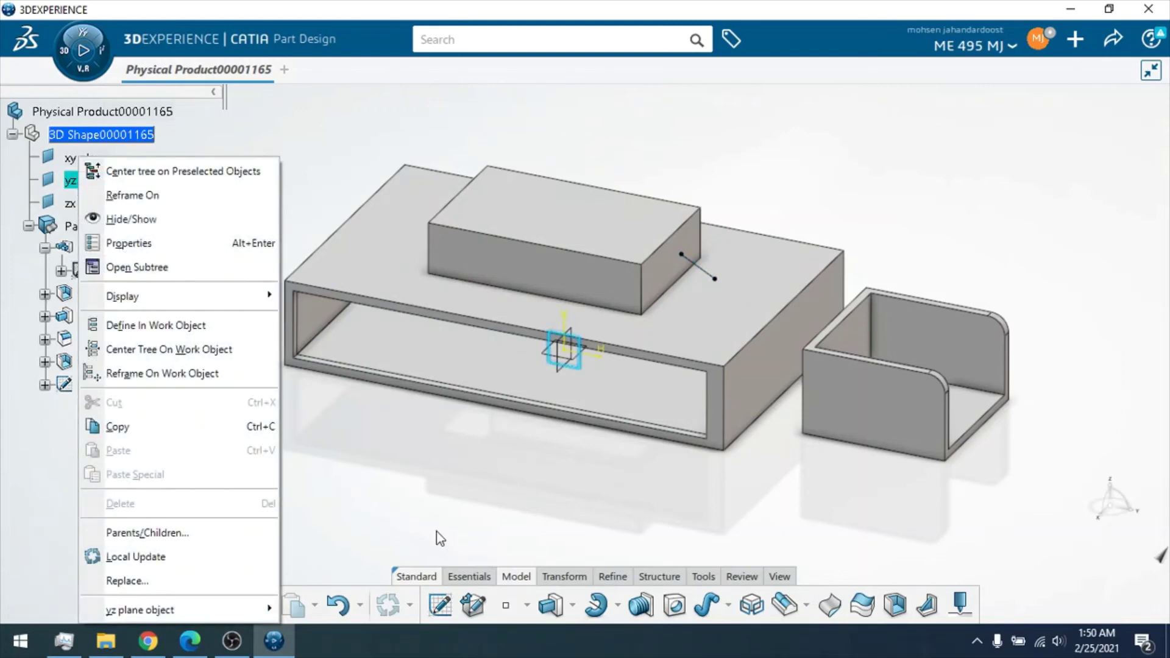
pyautogui.click(399, 472)
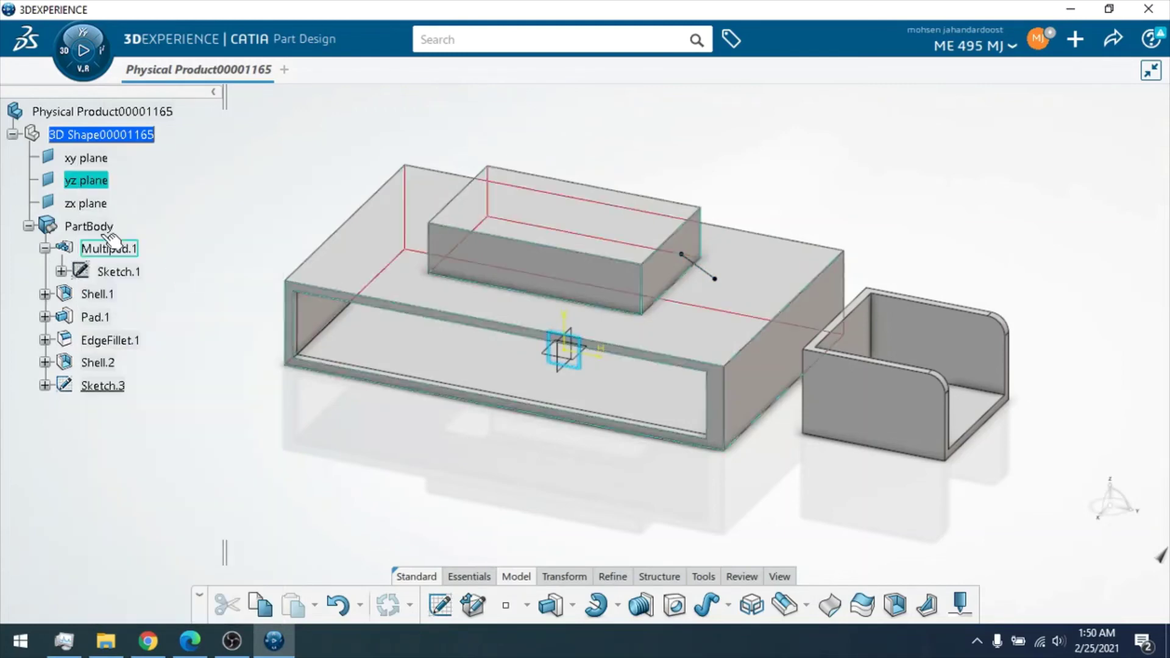
pyautogui.click(449, 606)
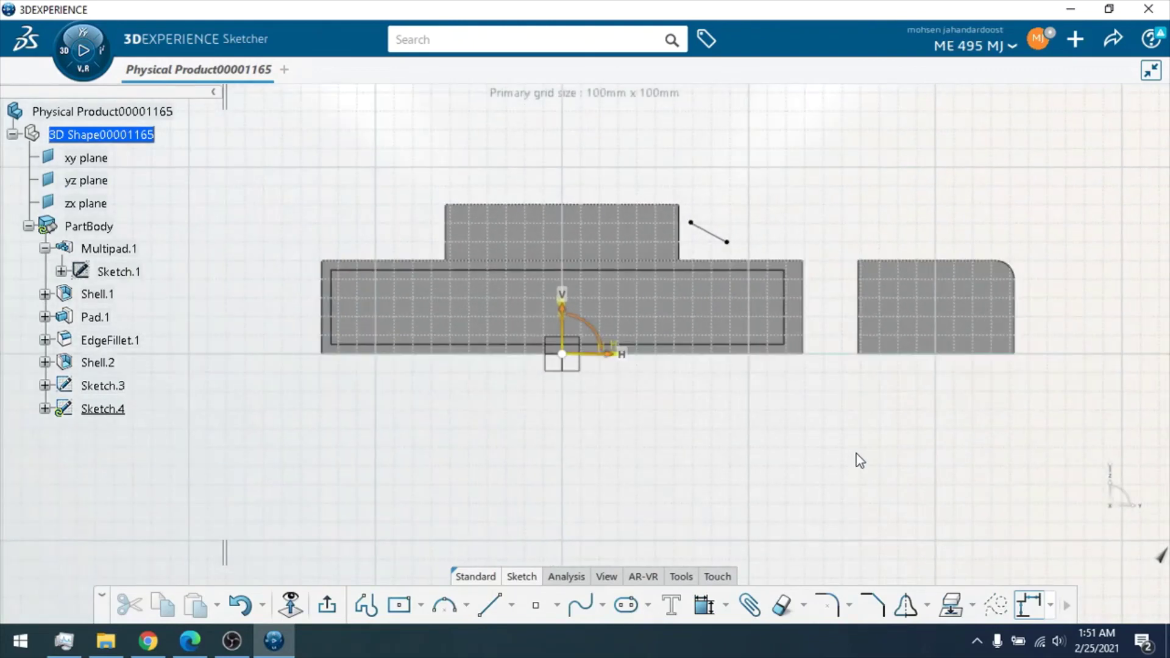
pyautogui.click(505, 611)
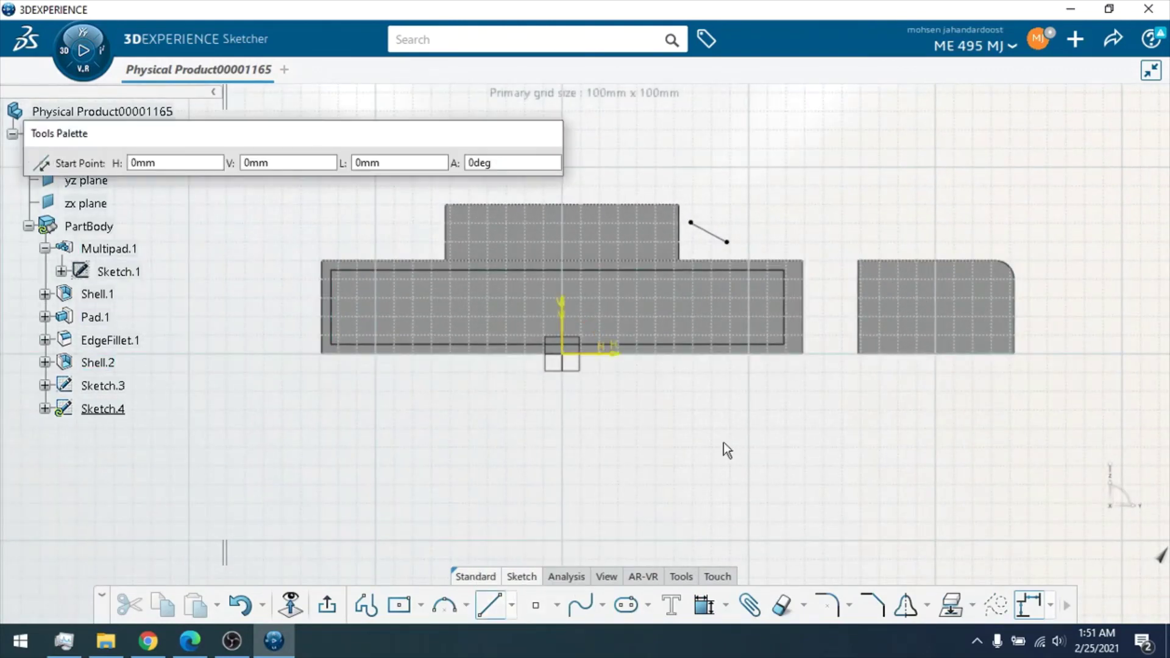
pyautogui.click(881, 293)
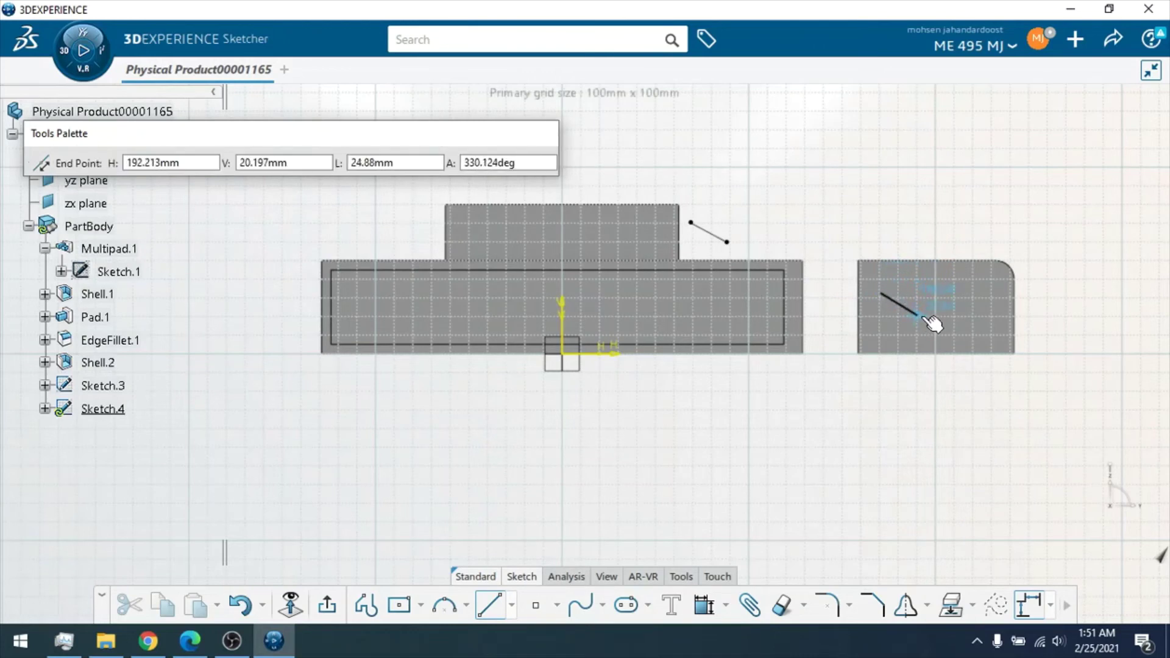
pyautogui.click(923, 321)
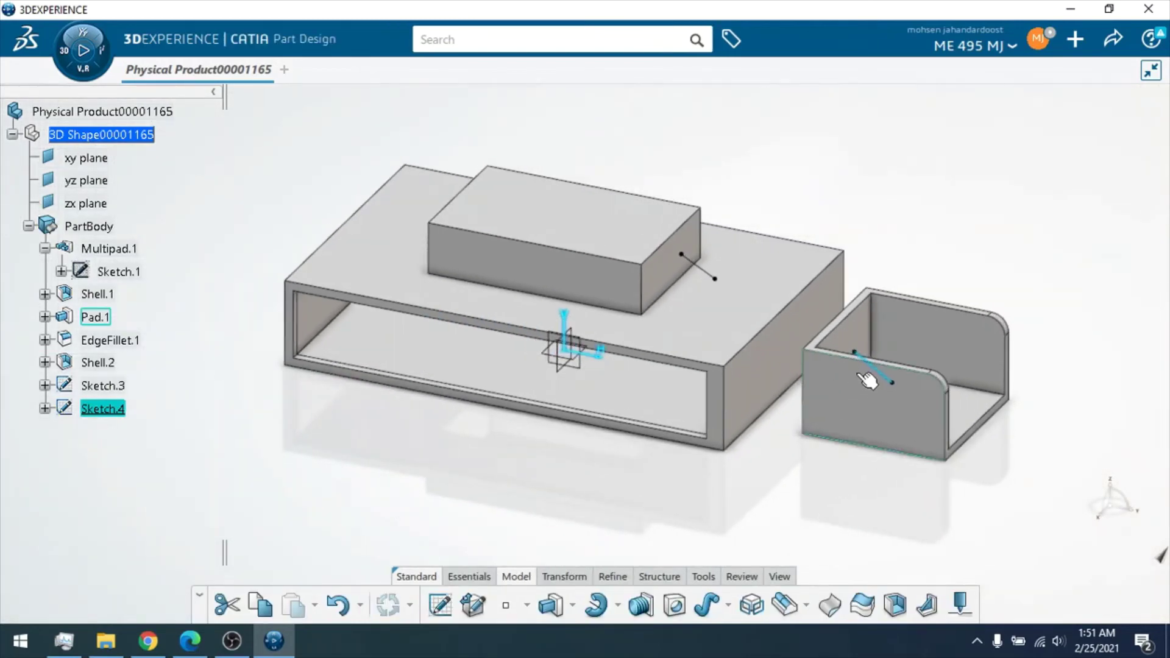
# Step: Preview a stiffener from the sloping line inside the small open box, with neutral fiber and a thickness of 5 mm
pyautogui.click(741, 575)
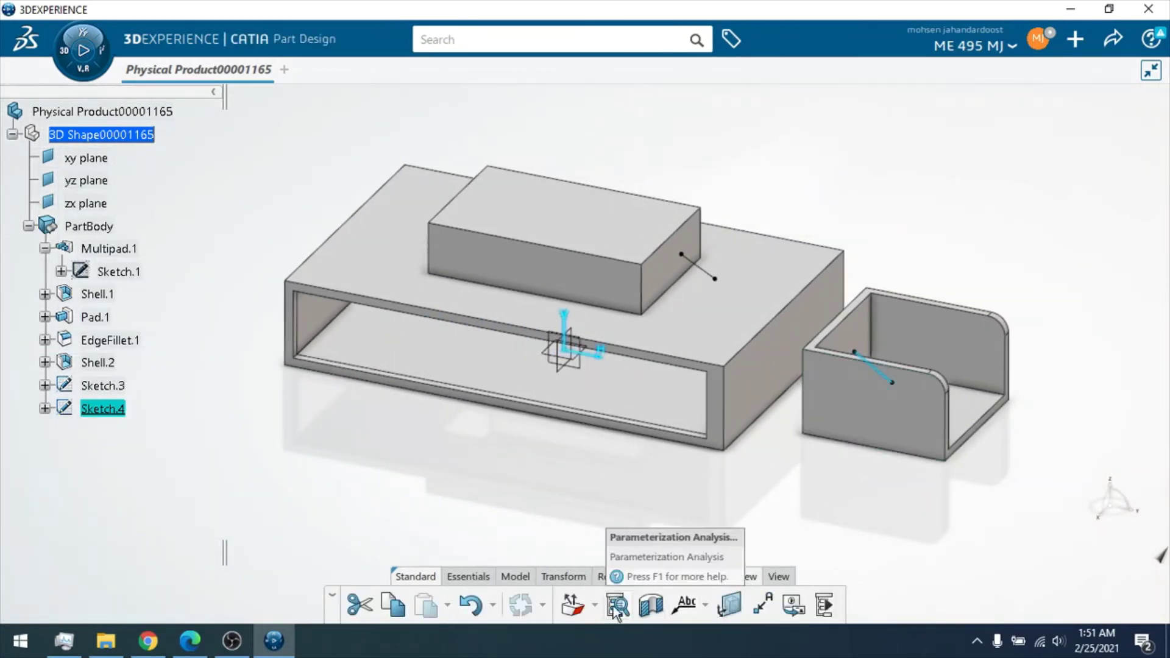
pyautogui.click(789, 574)
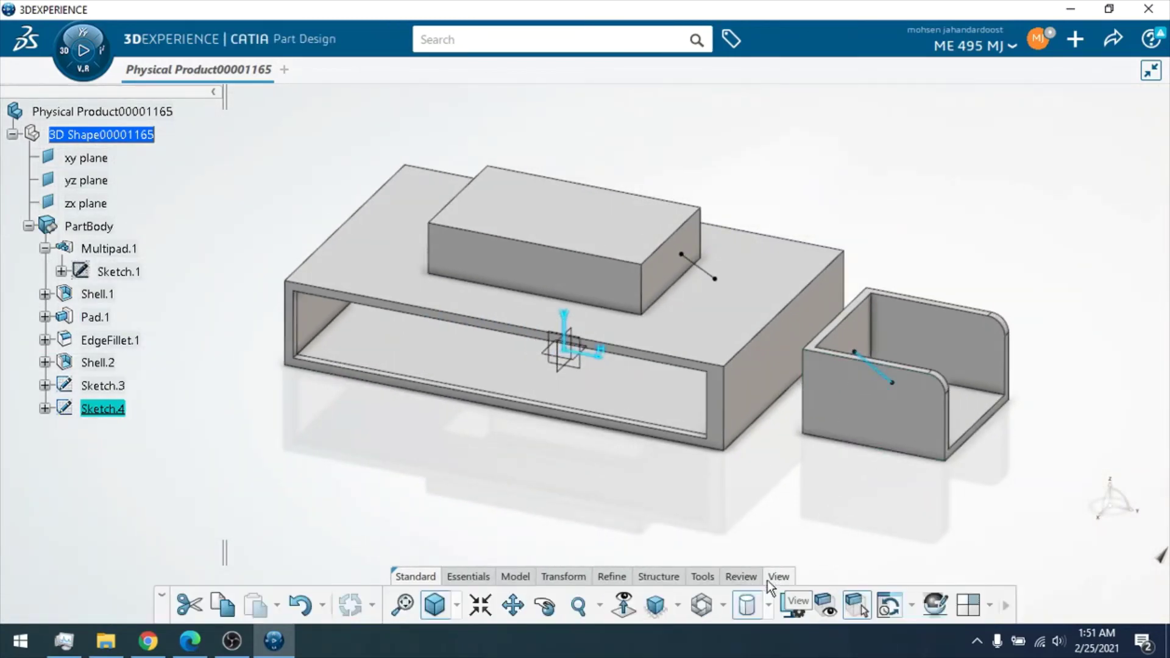
pyautogui.moveTo(1007, 435); pyautogui.dragTo(963, 403)
pyautogui.click(545, 605)
pyautogui.moveTo(793, 361); pyautogui.dragTo(755, 308)
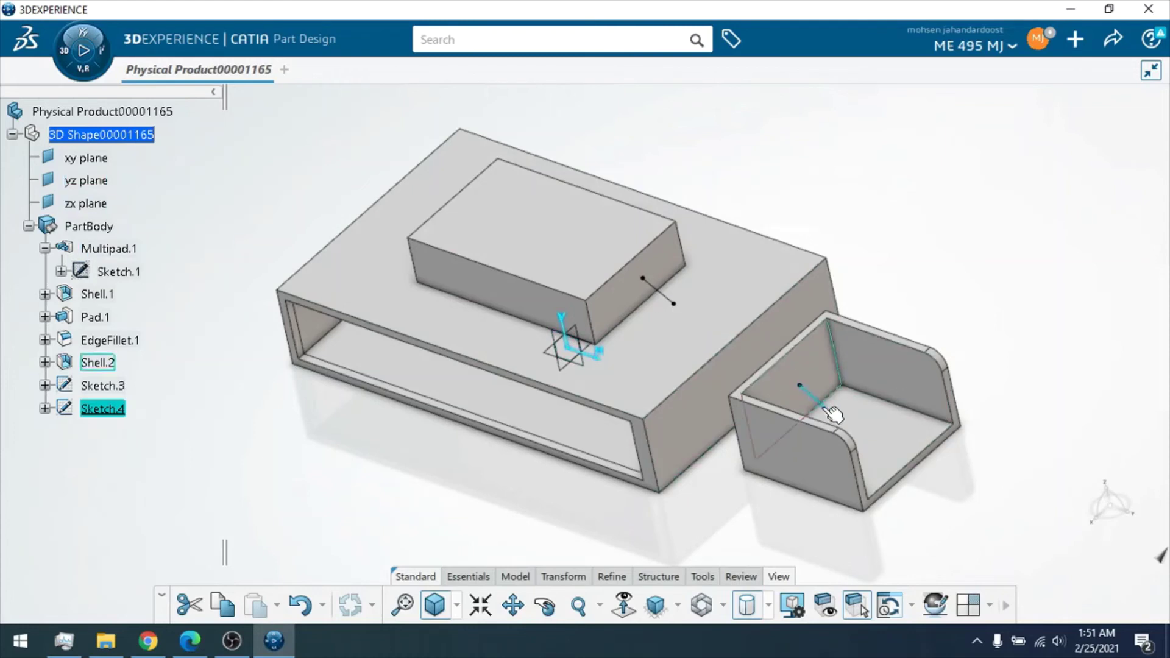
pyautogui.click(723, 529)
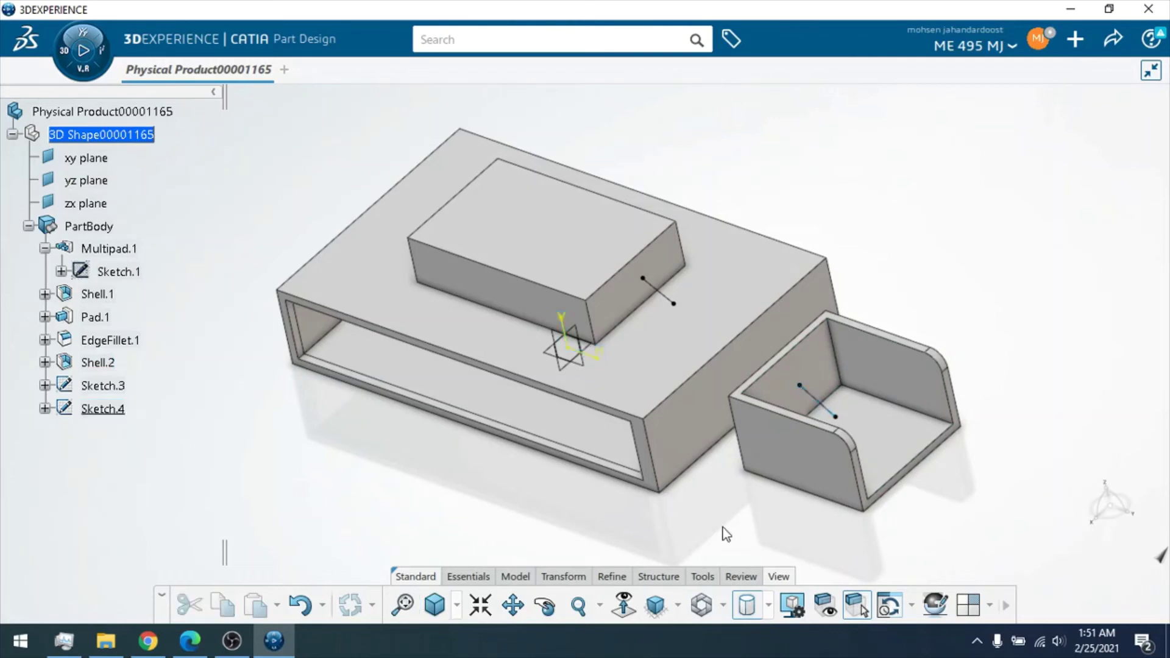
pyautogui.click(515, 578)
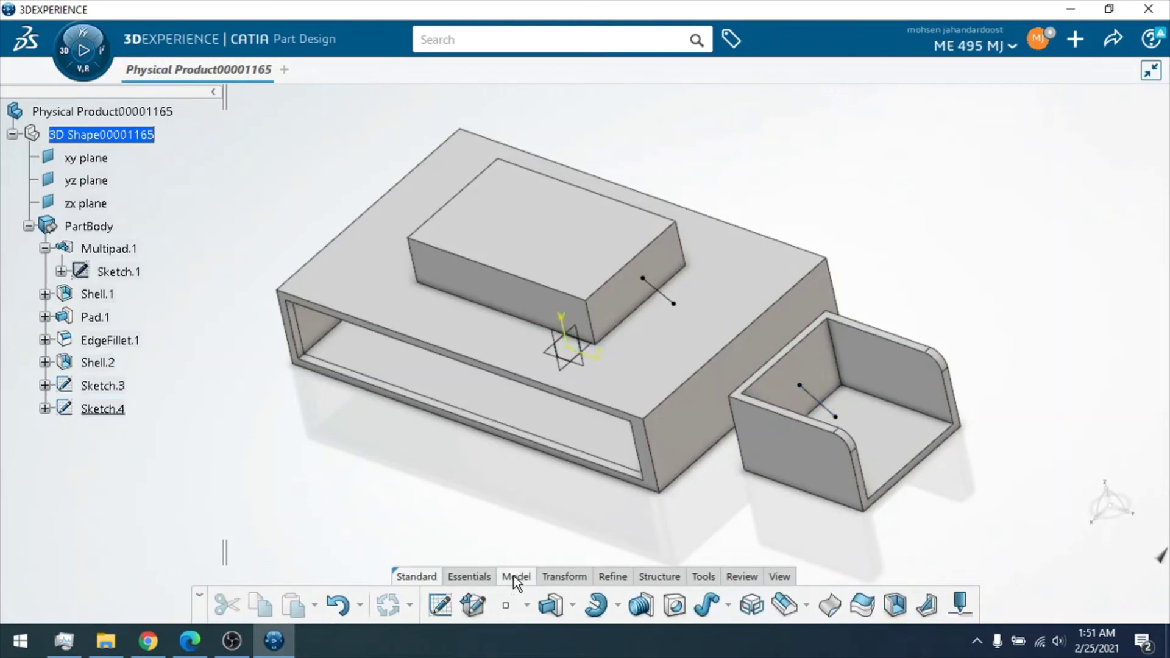
pyautogui.click(927, 605)
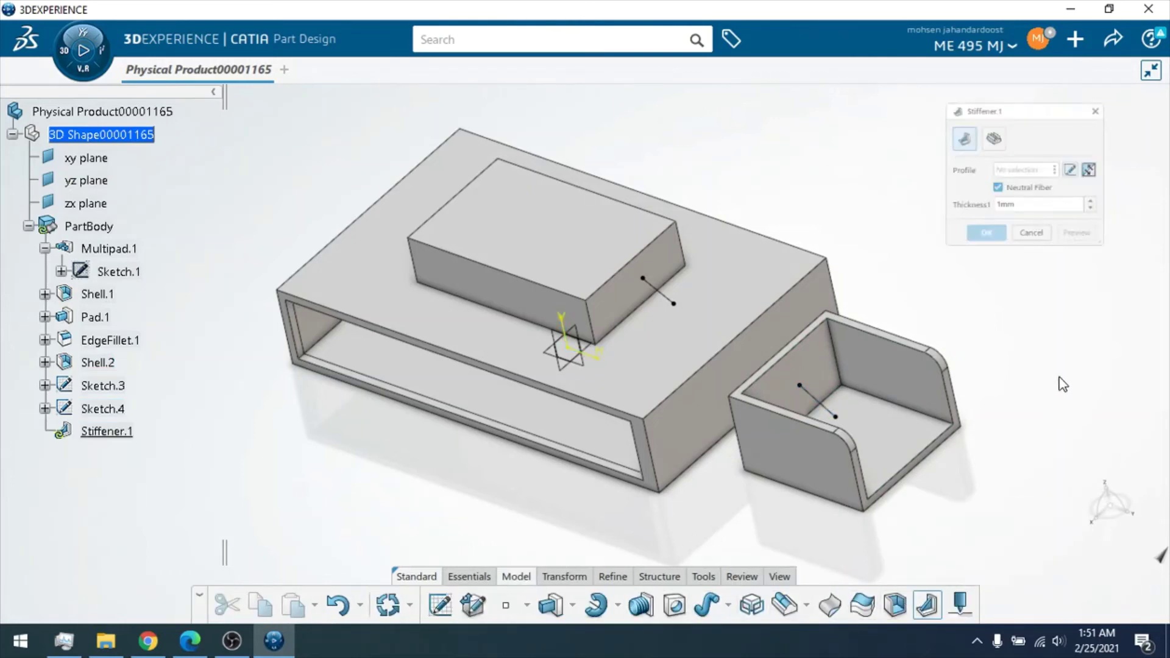
pyautogui.click(826, 405)
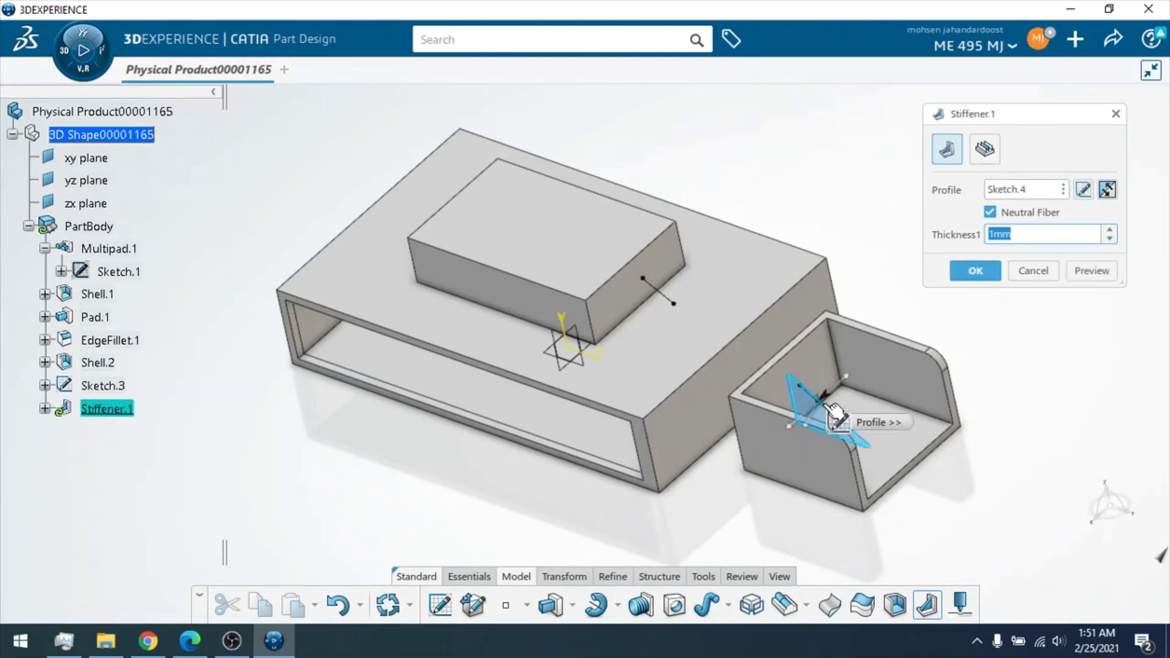
pyautogui.write('5')
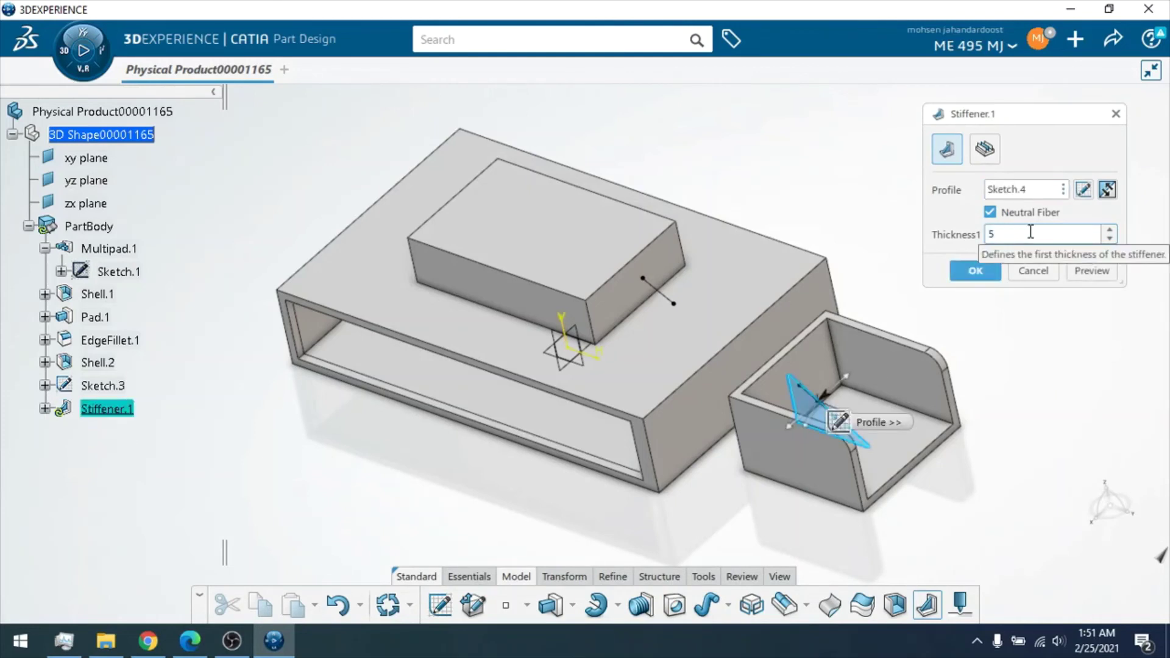
pyautogui.click(1092, 268)
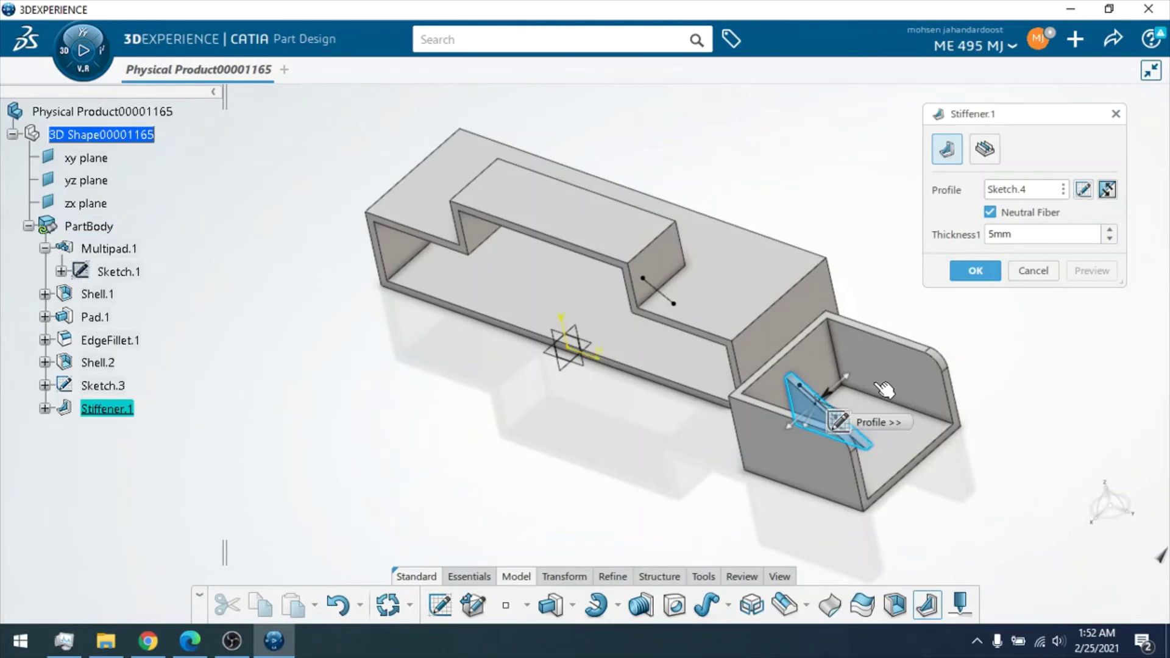
# Step: Set the small box stiffener's thickness to 6 mm
pyautogui.scroll(3, 852, 369)
pyautogui.moveTo(852, 368); pyautogui.dragTo(752, 352, button='middle')
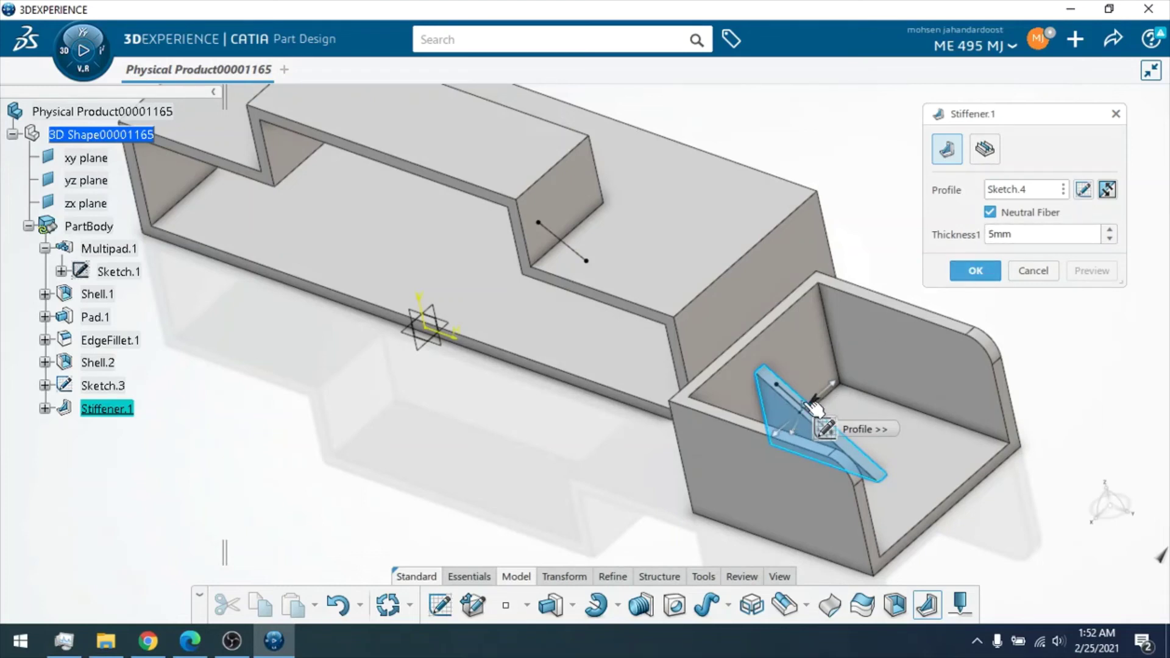
pyautogui.moveTo(1018, 233); pyautogui.dragTo(979, 238)
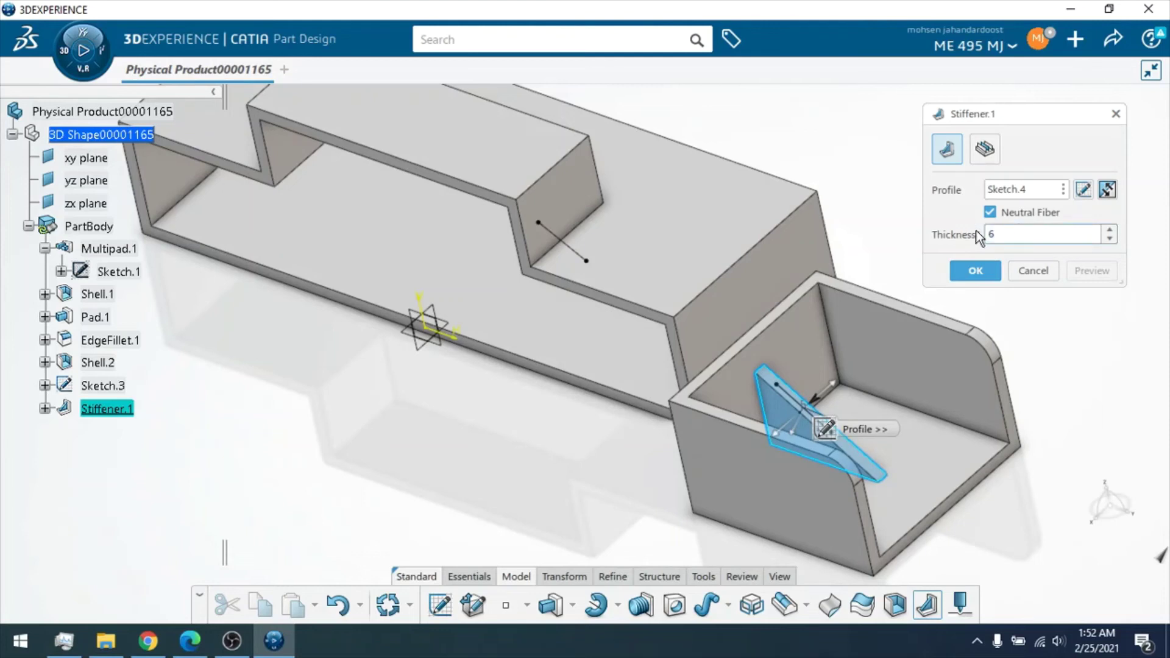
pyautogui.press('Return')
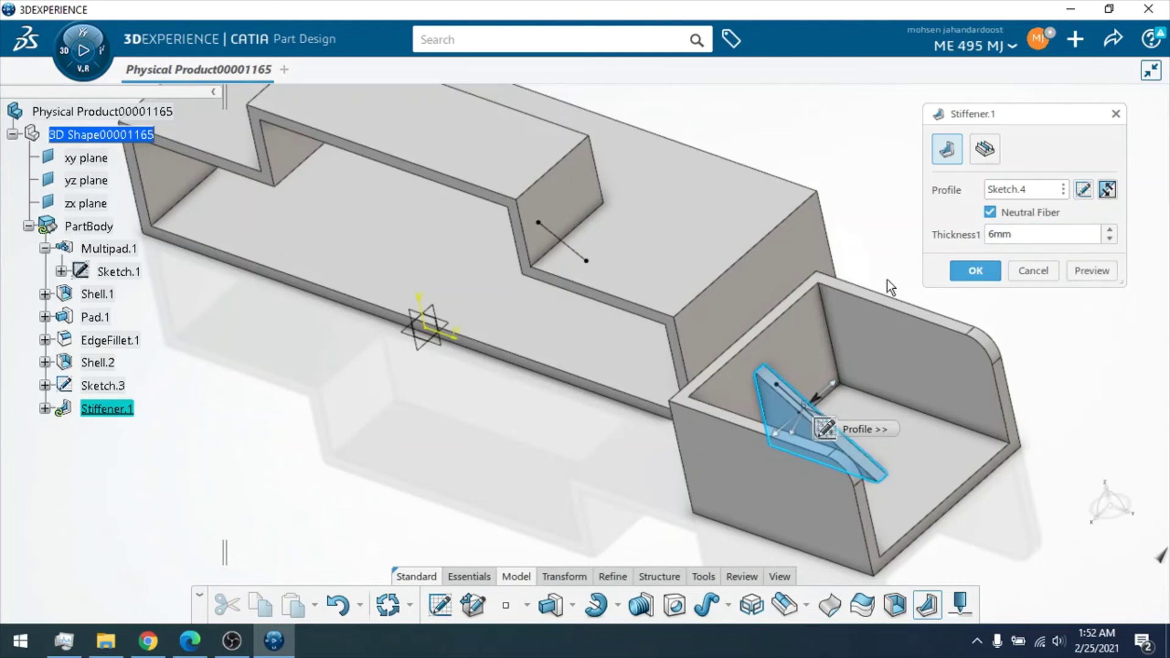
# Step: Turn off the stiffener's neutral fiber, flip its thickness to the opposite side of the profile, and preview each variant
pyautogui.click(990, 212)
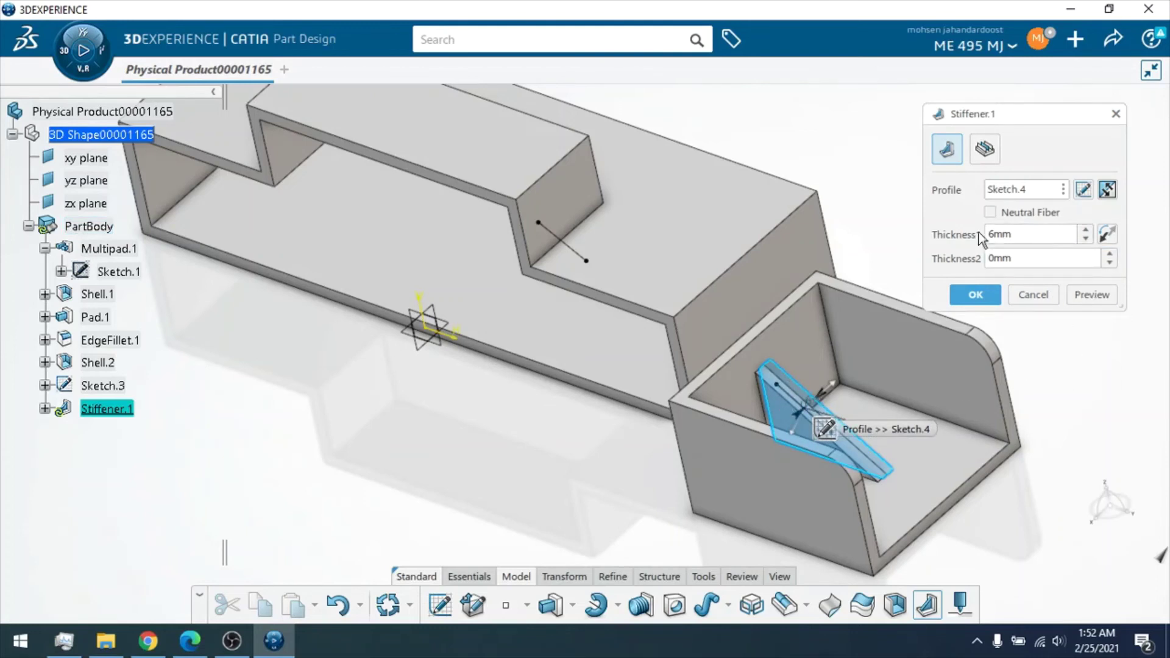
pyautogui.click(1084, 295)
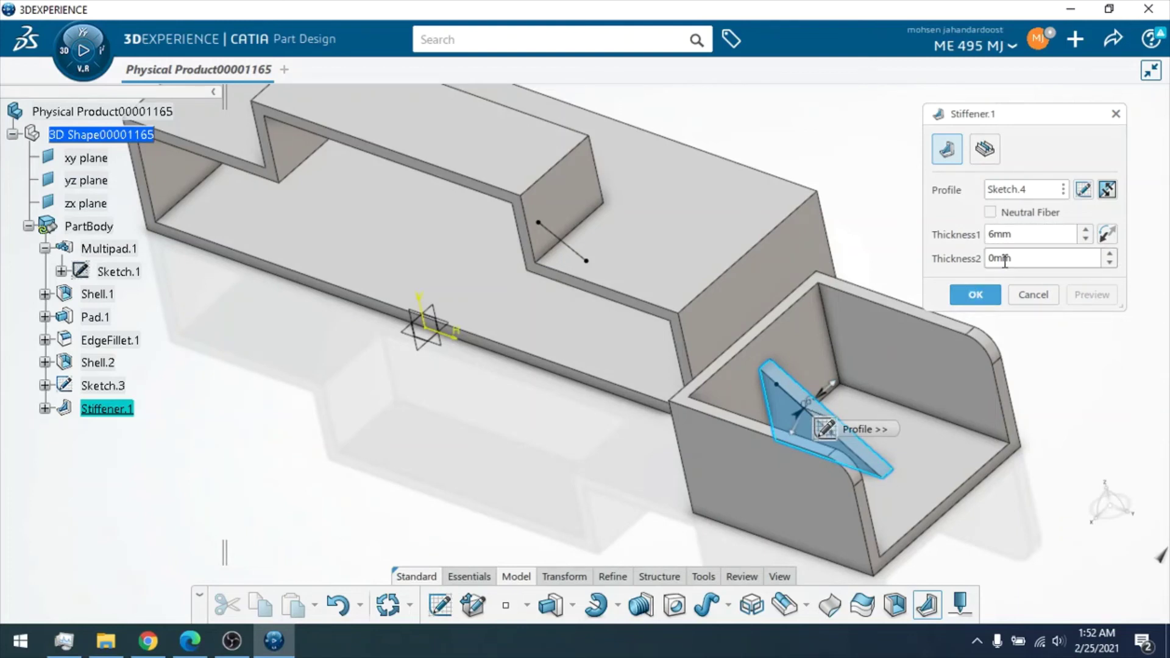
pyautogui.click(1115, 234)
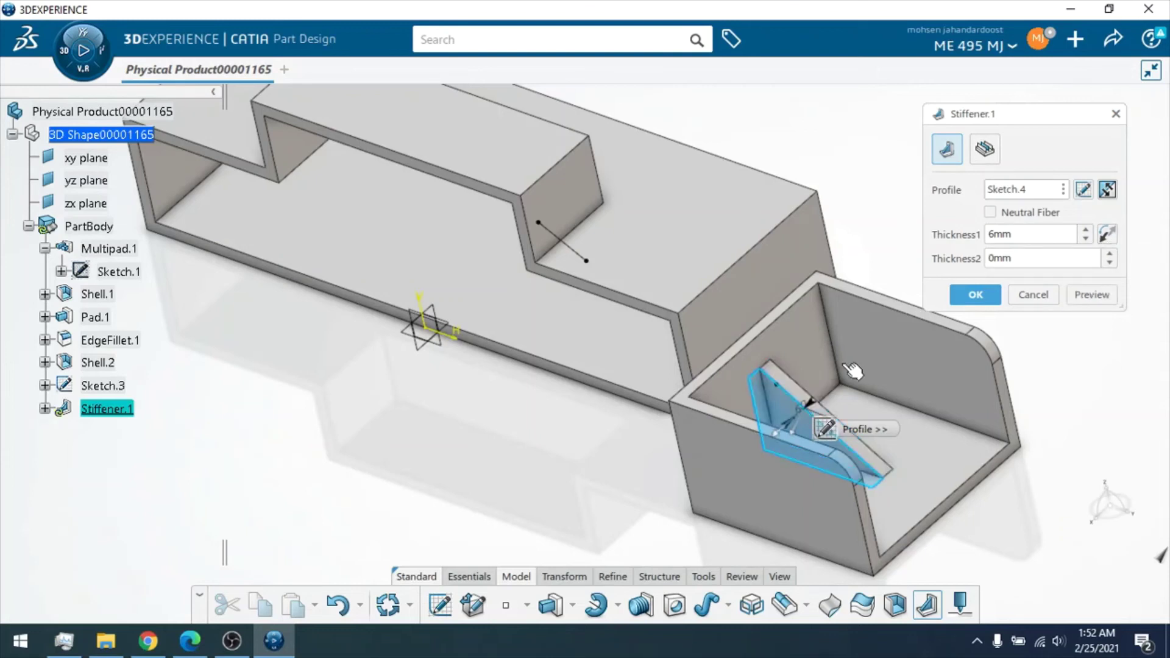
pyautogui.click(1083, 301)
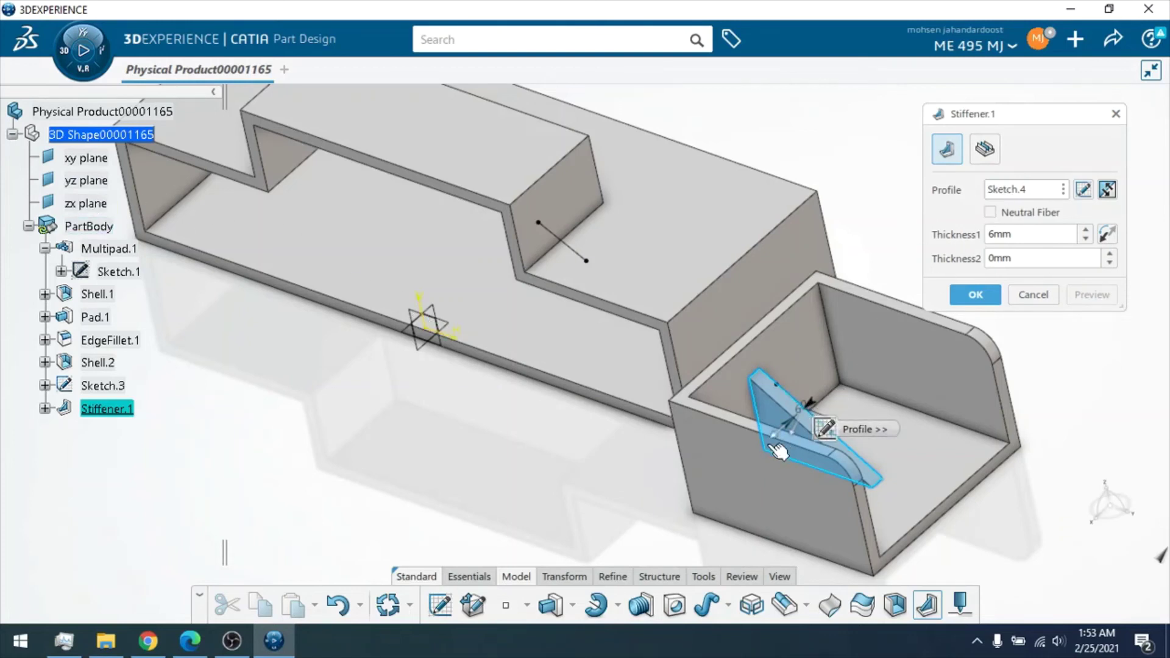
# Step: Switch the stiffener from the side mode to the from-top mode, preview it, and create it inside the small box
pyautogui.click(988, 157)
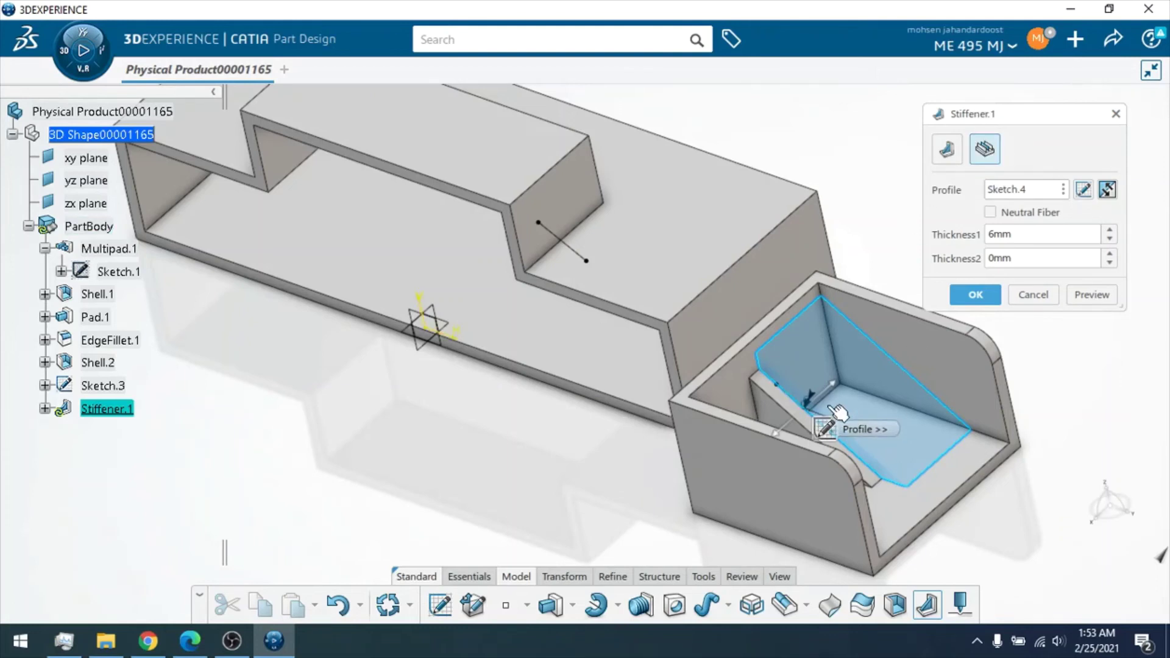
pyautogui.click(1082, 289)
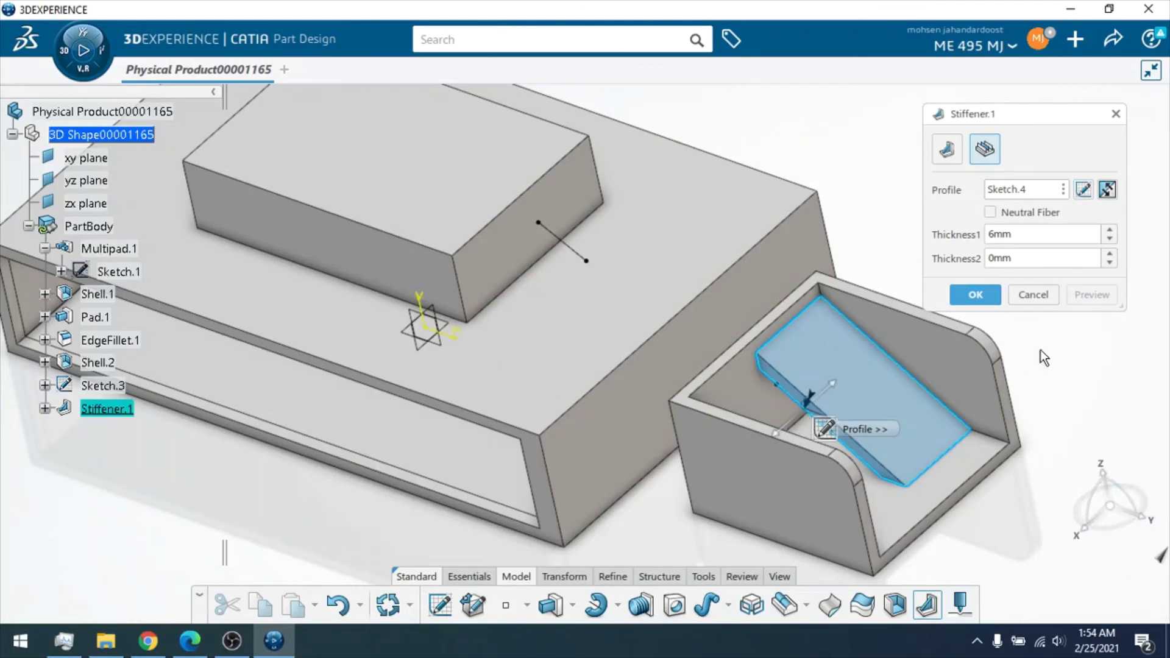
pyautogui.click(975, 294)
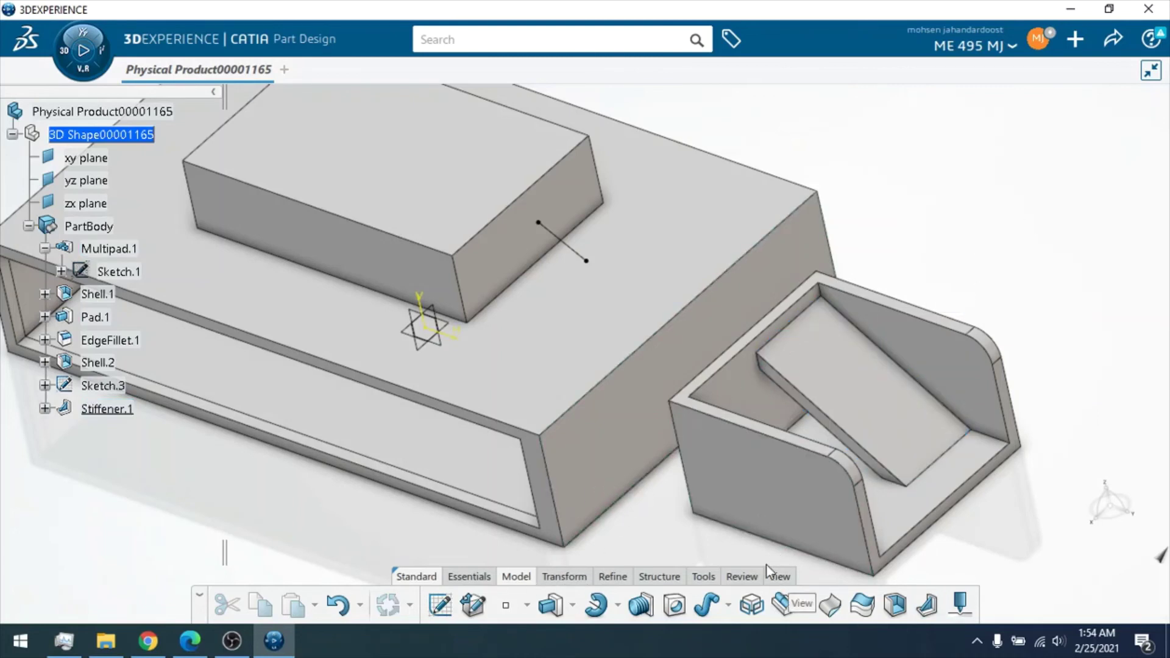
# Step: Start a sketch on the yz plane and draw a horizontal line inside the large shelled block's outline, above the origin
pyautogui.click(86, 181)
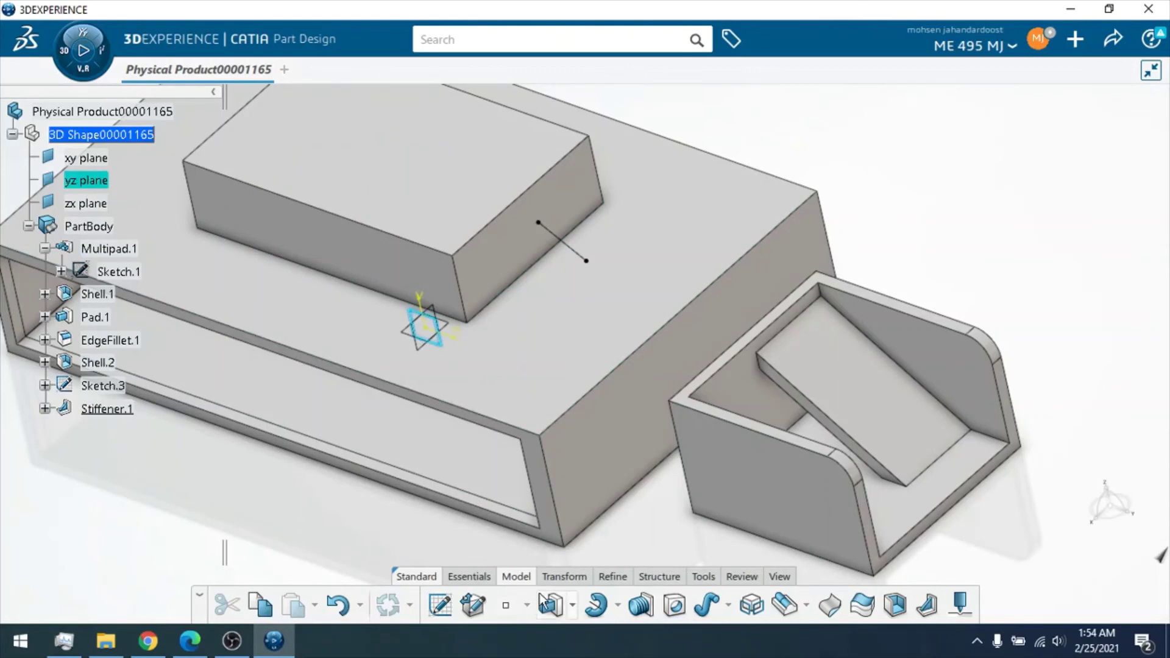
pyautogui.click(440, 605)
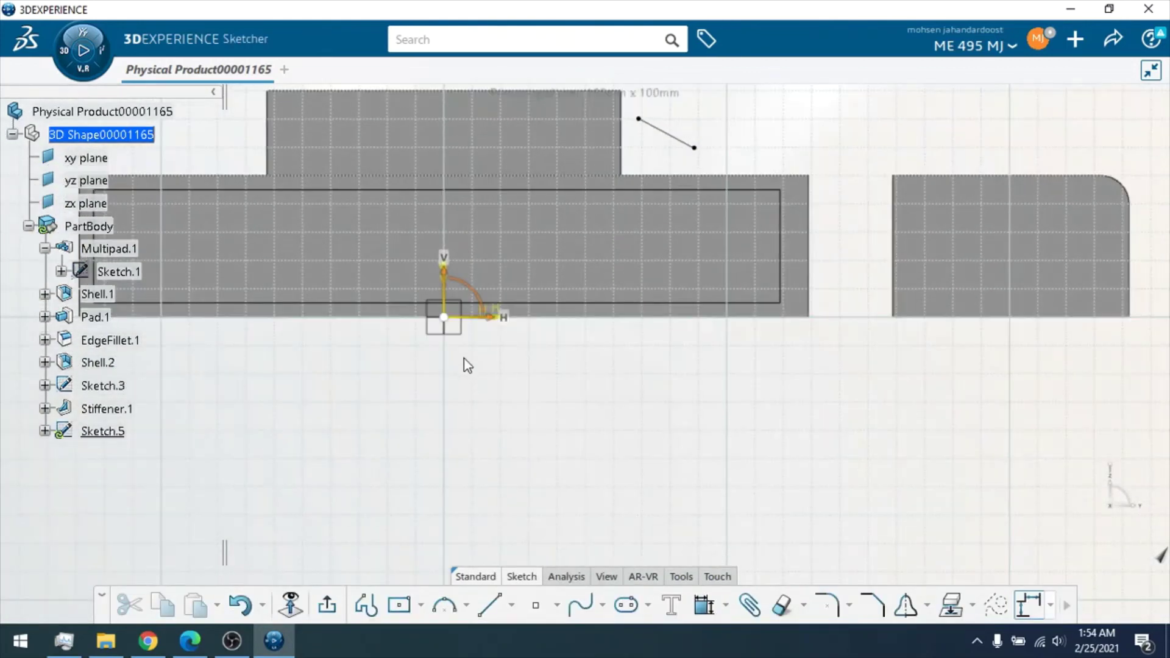
pyautogui.moveTo(543, 306)
pyautogui.mouseDown(button='middle')
pyautogui.moveTo(555, 244)
pyautogui.moveTo(488, 241)
pyautogui.moveTo(551, 343)
pyautogui.mouseUp(button='middle')
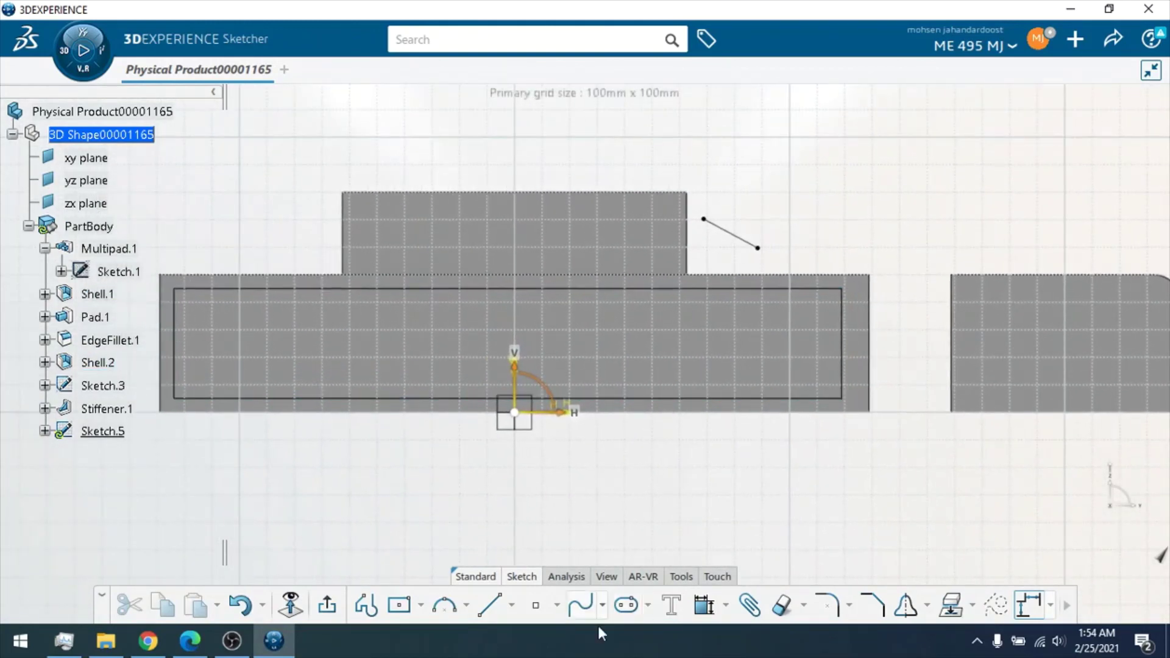
pyautogui.click(495, 604)
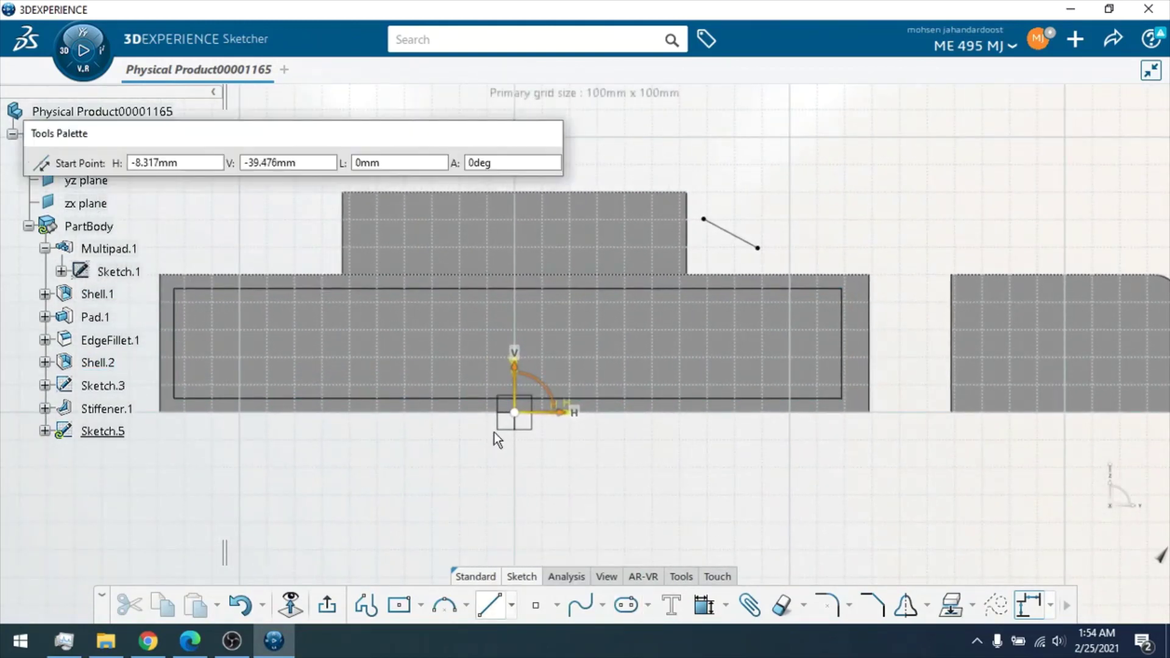
pyautogui.click(460, 338)
pyautogui.click(582, 338)
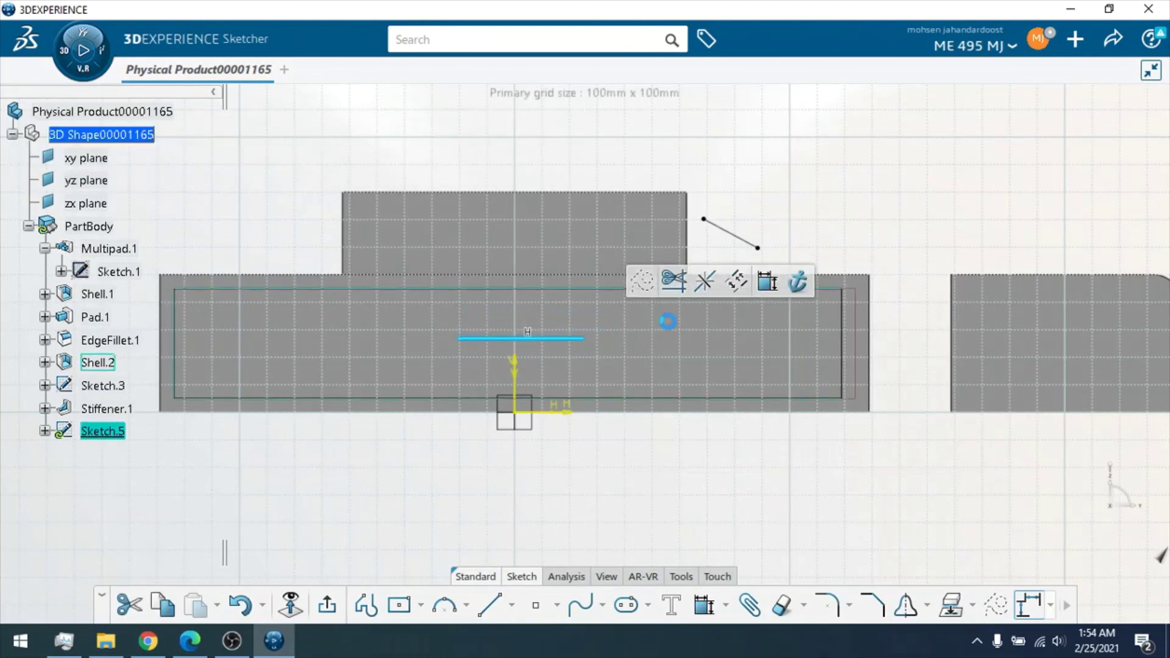
# Step: Draw a line about 28.5 mm long, rising at about 10 degrees, from the right end of the horizontal line
pyautogui.click(488, 606)
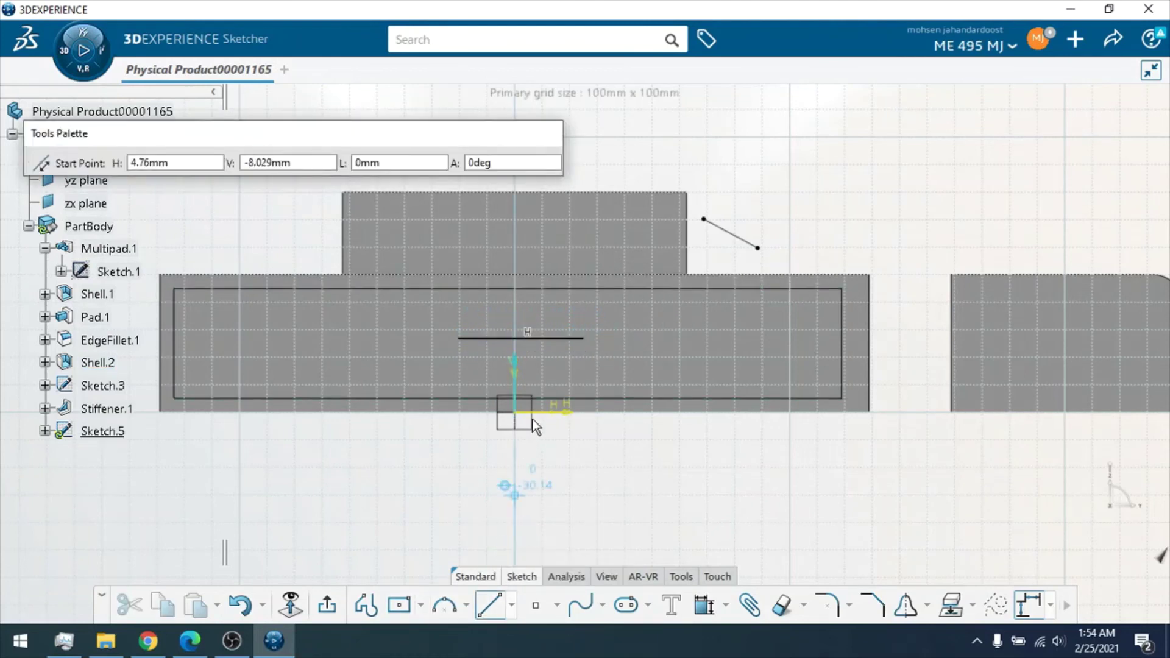
pyautogui.click(585, 339)
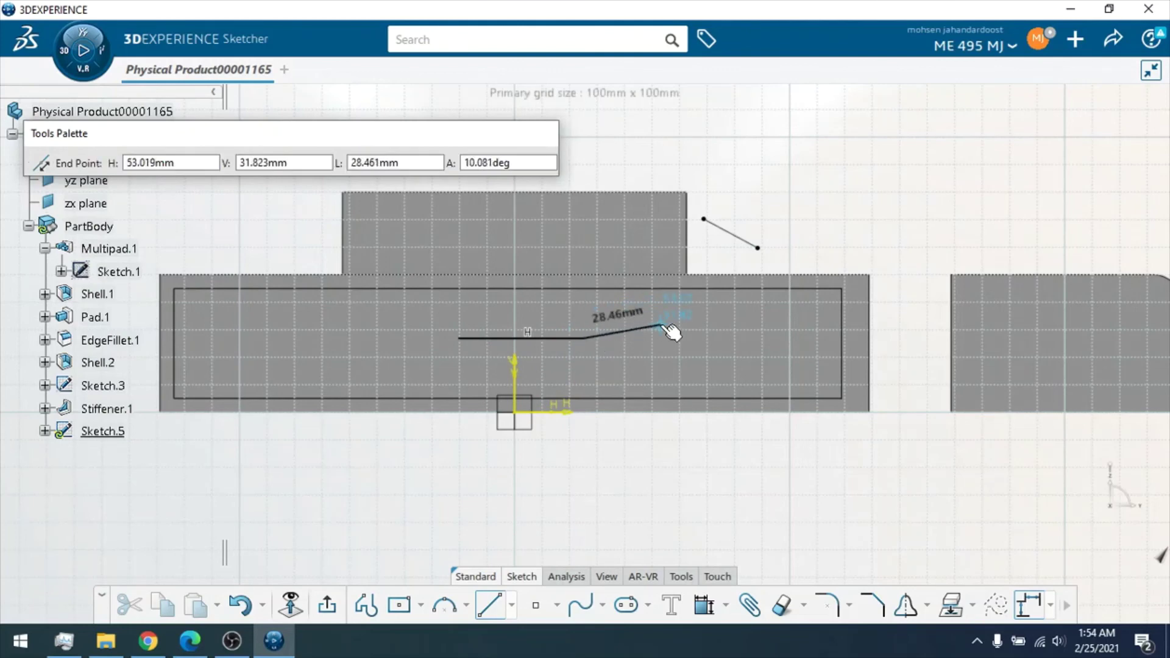
pyautogui.click(663, 326)
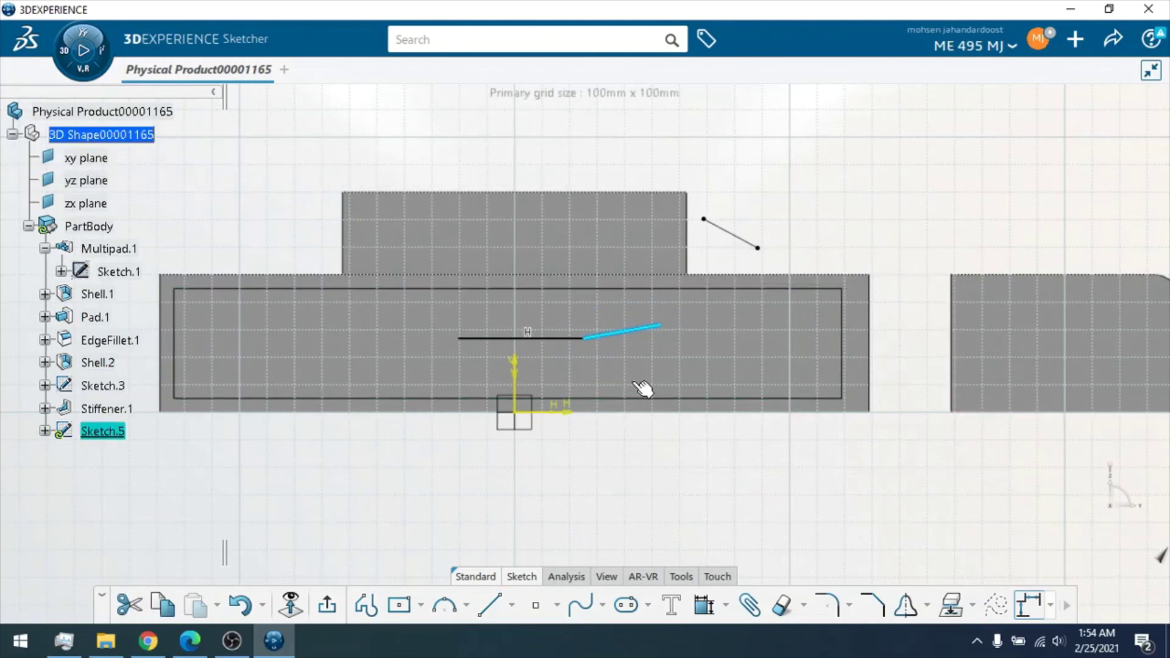
# Step: Sketch a three-point half-circle arc of about 6.8 mm radius at the horizontal line's left end, curving down and opening to the right
pyautogui.scroll(2, 552, 303)
pyautogui.moveTo(556, 305); pyautogui.dragTo(679, 353, button='middle')
pyautogui.click(448, 609)
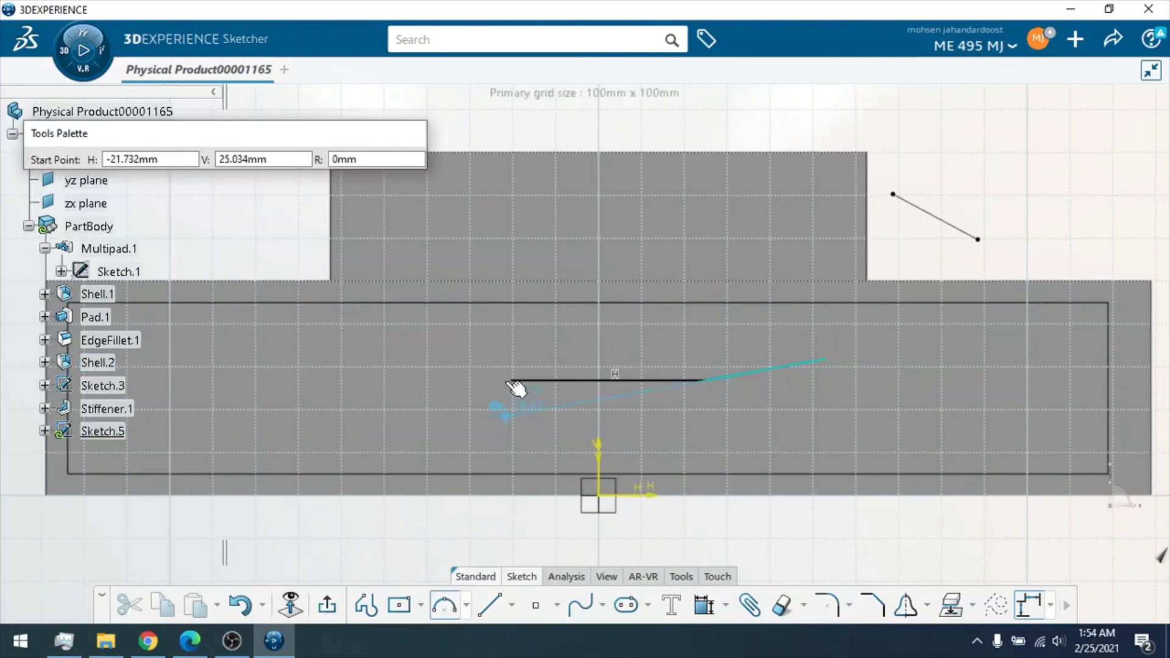
pyautogui.click(511, 381)
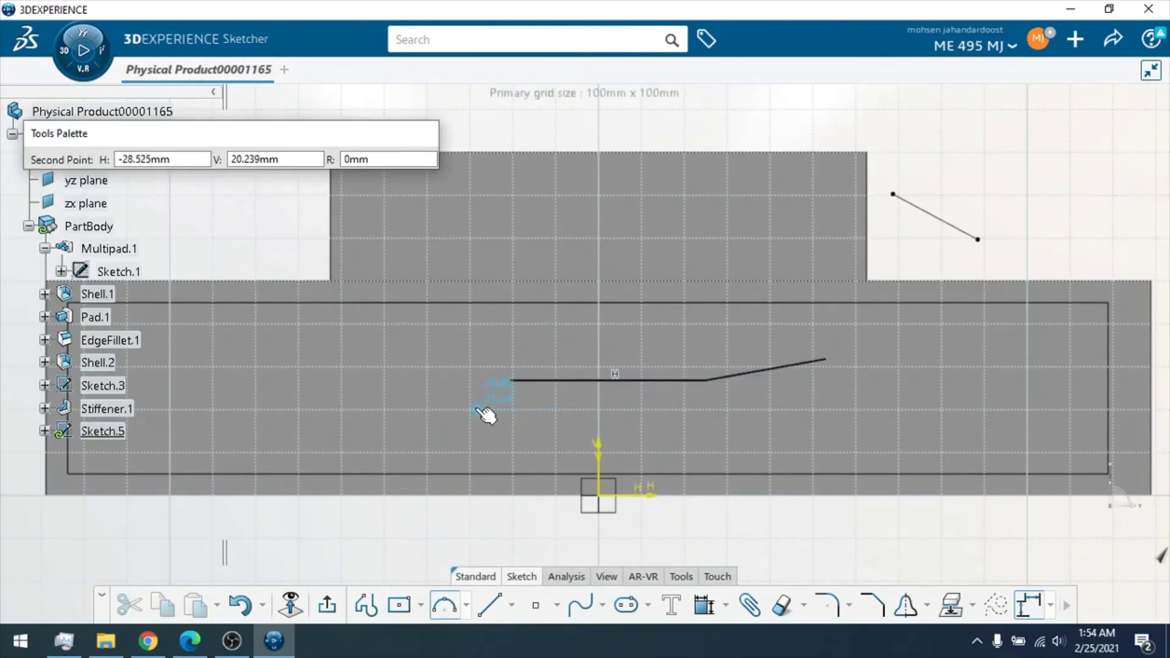
pyautogui.click(480, 410)
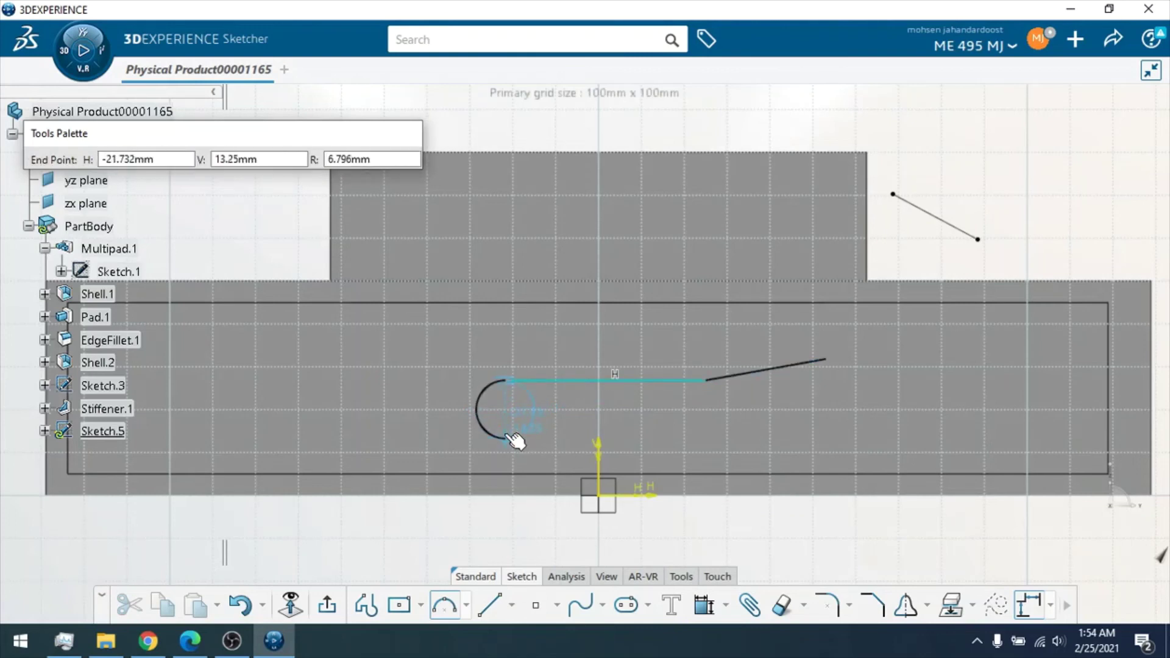
pyautogui.click(511, 437)
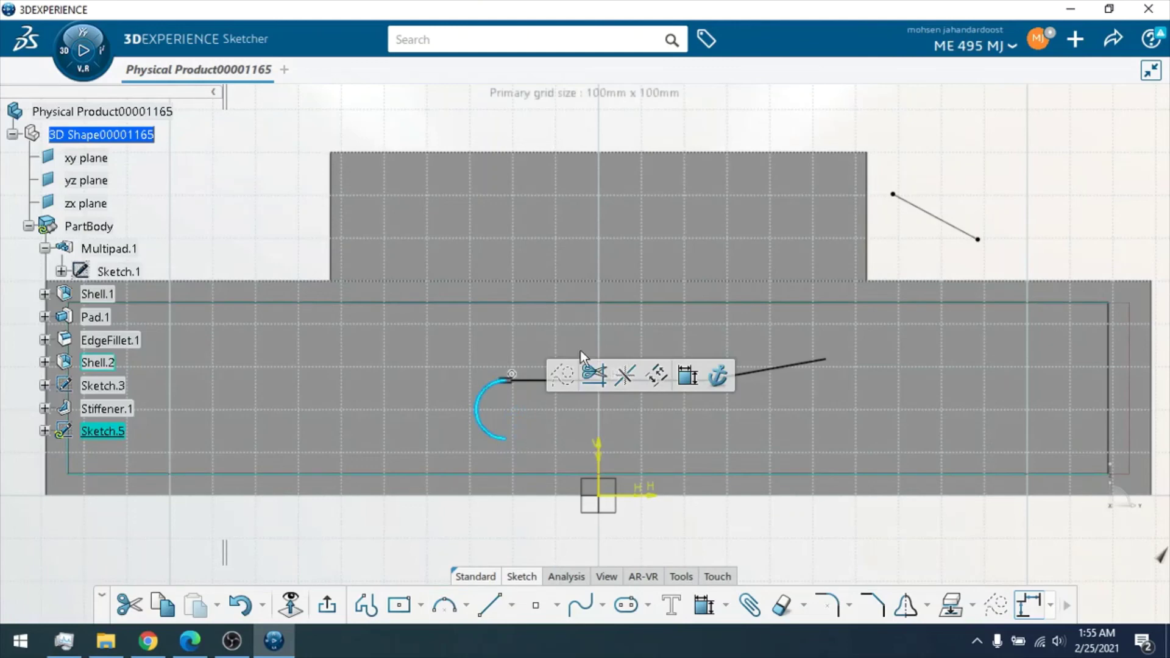
pyautogui.click(477, 535)
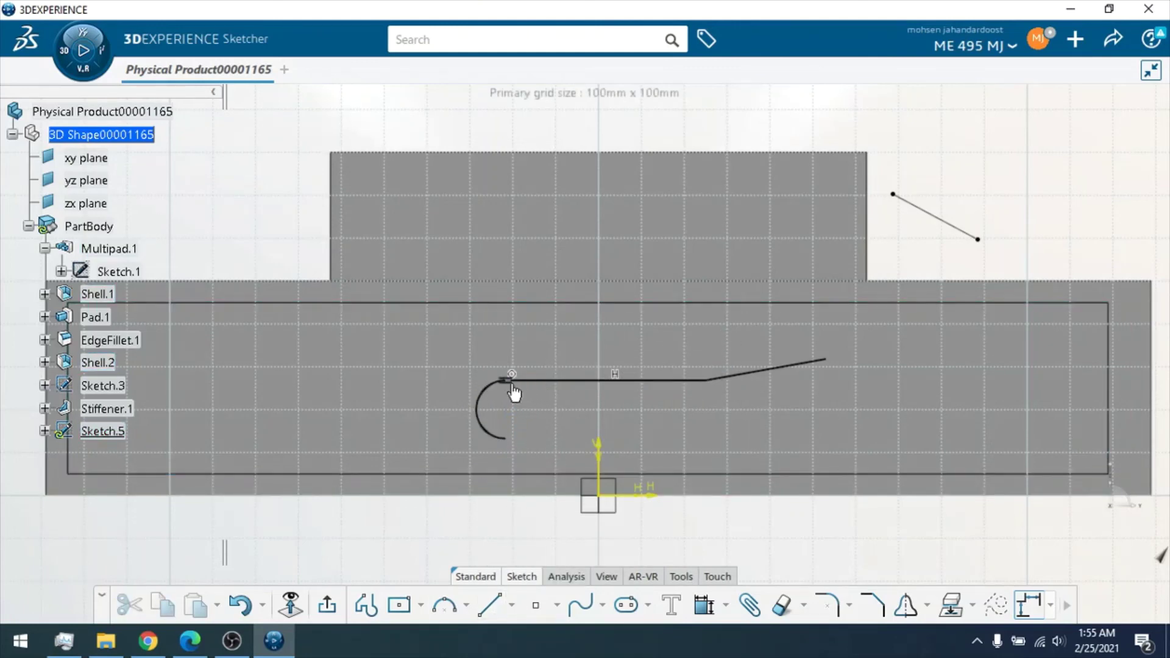
# Step: Add a coincidence constraint between the horizontal line's left endpoint and the arc, and exit the sketch
pyautogui.scroll(5, 528, 393)
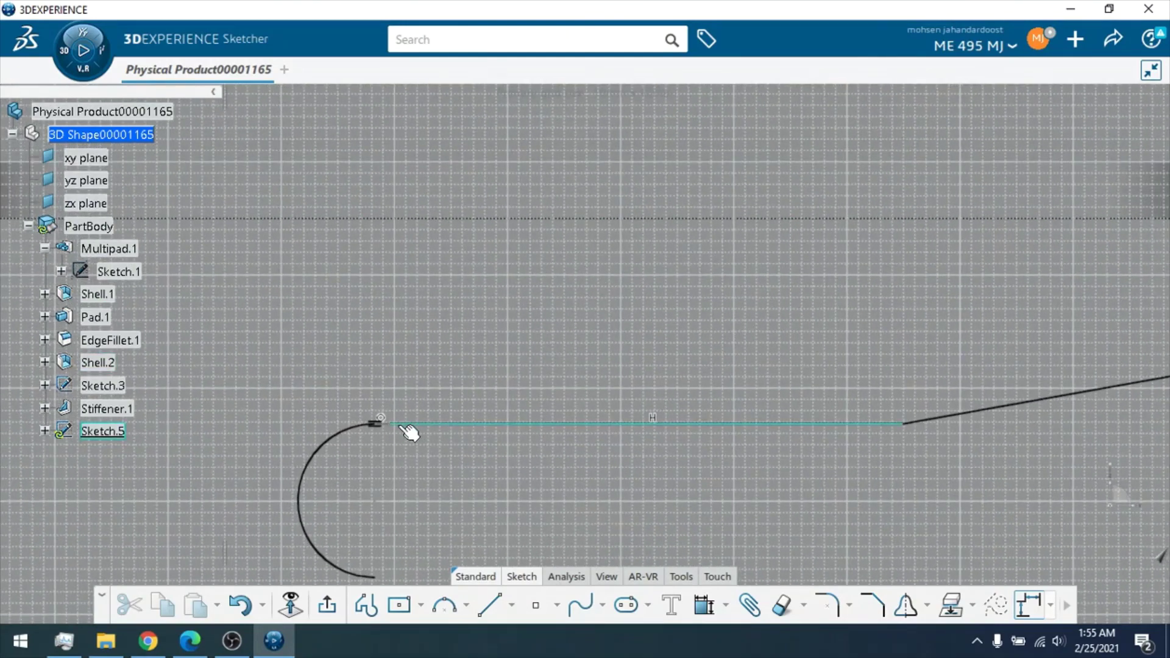
pyautogui.click(396, 425)
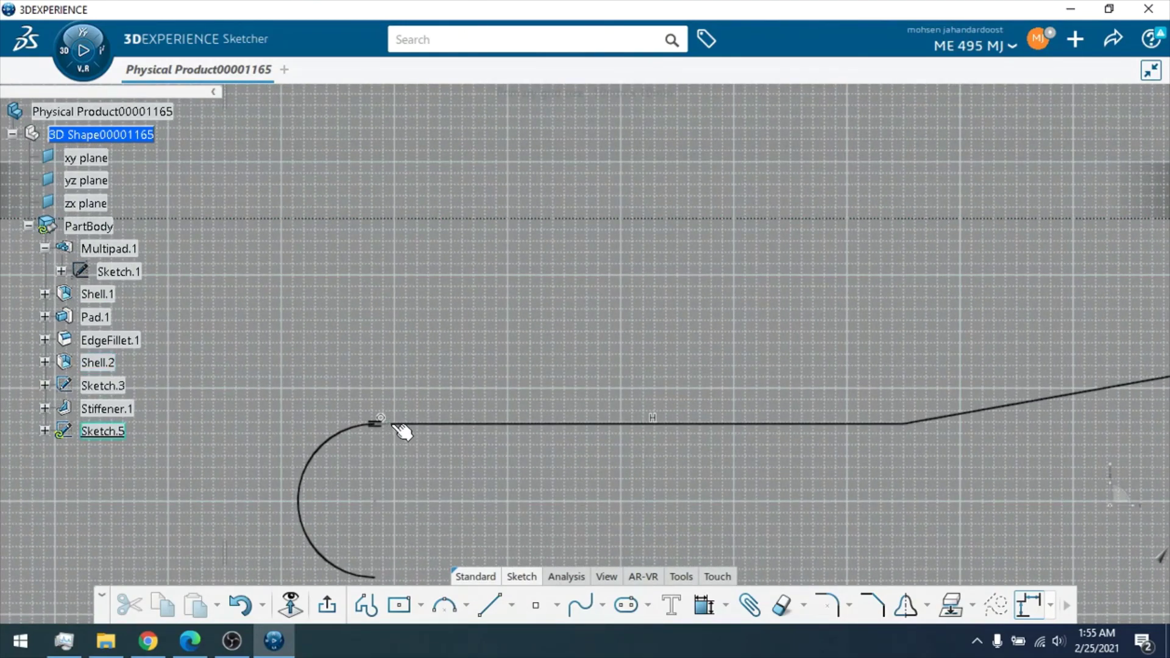
pyautogui.keyDown('ctrl'); pyautogui.click(376, 427); pyautogui.keyUp('ctrl')
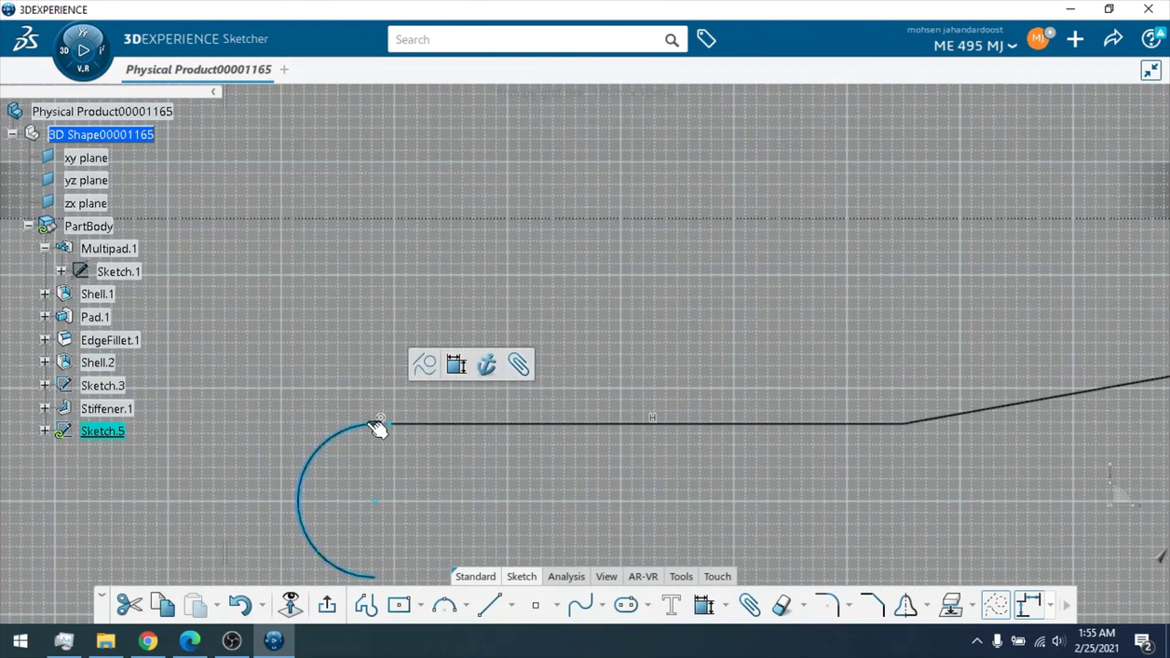
pyautogui.click(725, 605)
pyautogui.click(778, 473)
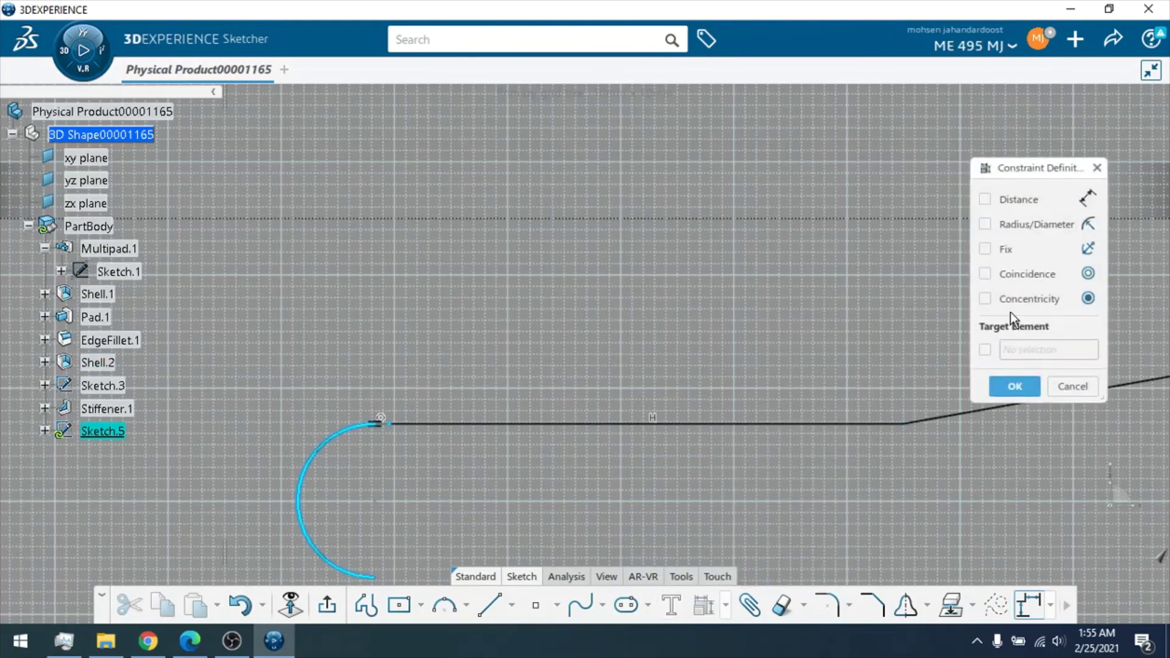
pyautogui.click(986, 275)
pyautogui.click(1001, 392)
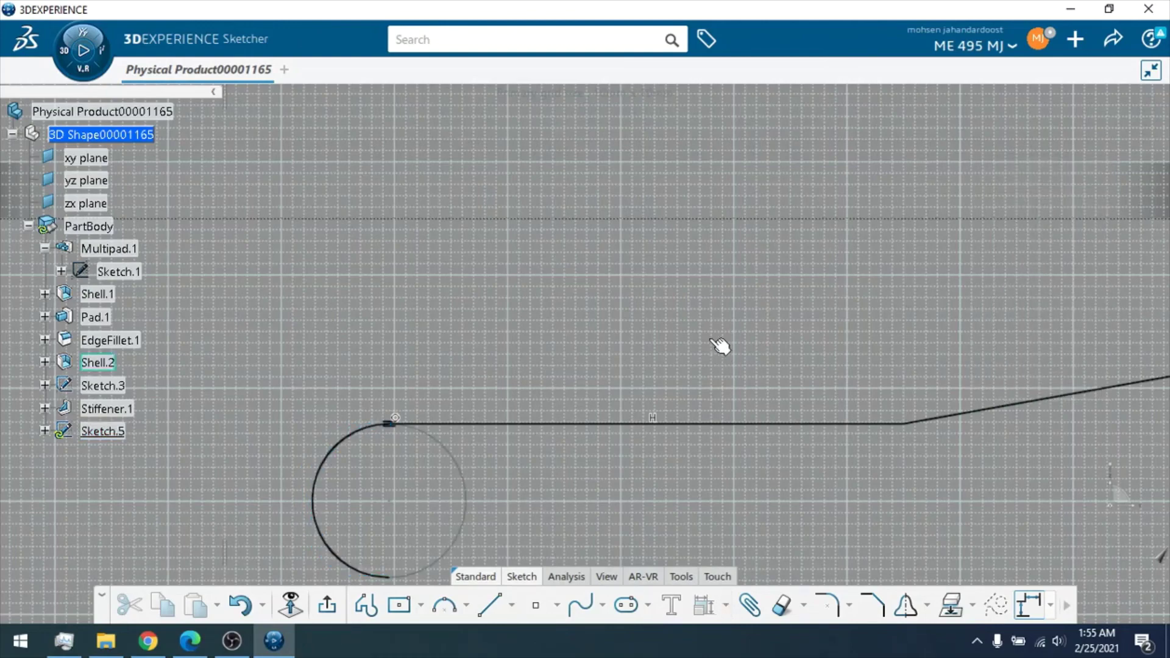
pyautogui.scroll(-3, 695, 400)
pyautogui.moveTo(697, 439); pyautogui.dragTo(708, 470, button='middle')
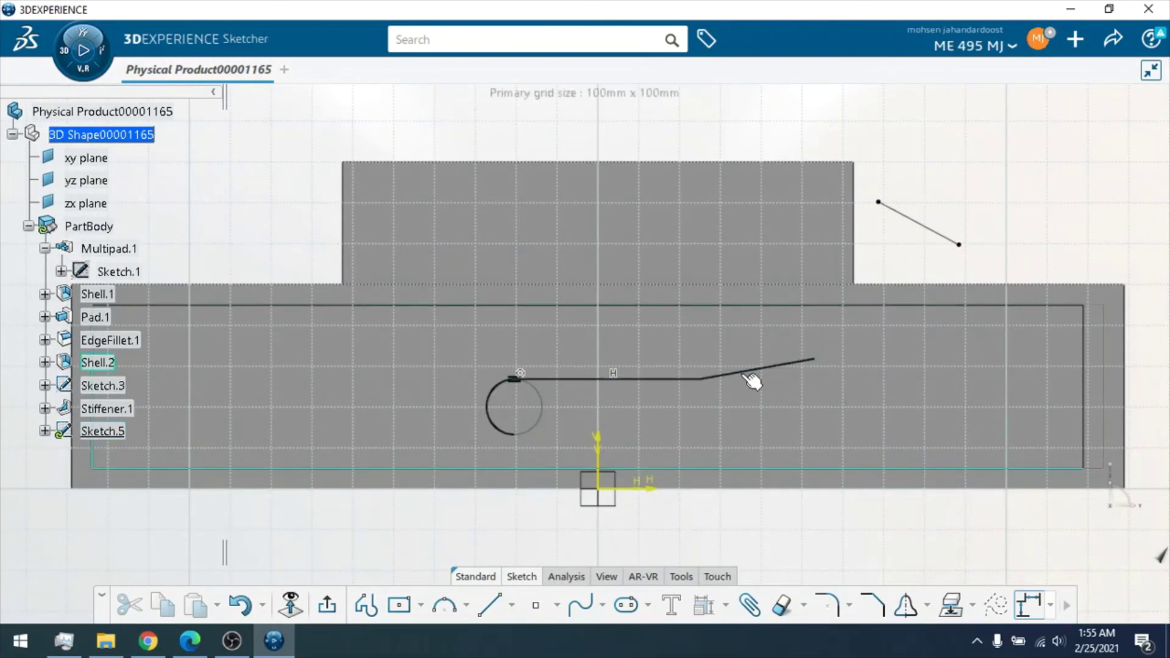
pyautogui.click(330, 600)
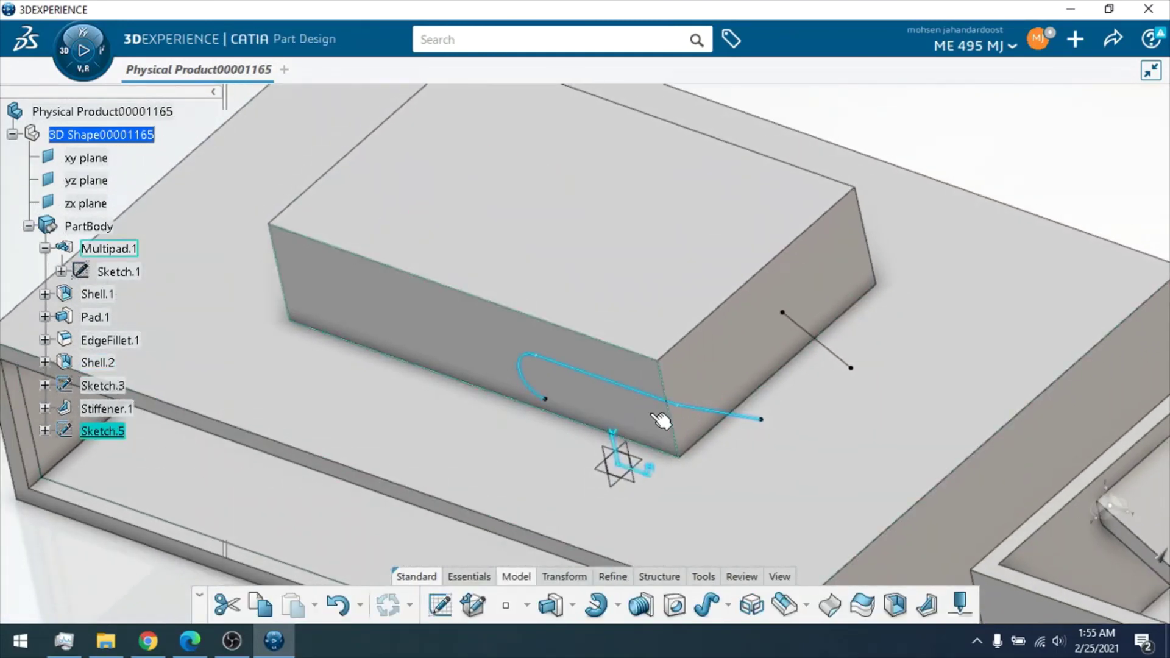
# Step: Inspect the sketched profile inside the large box's opening, compare the back and front views, and keep the front view
pyautogui.moveTo(666, 418); pyautogui.dragTo(758, 282, button='middle')
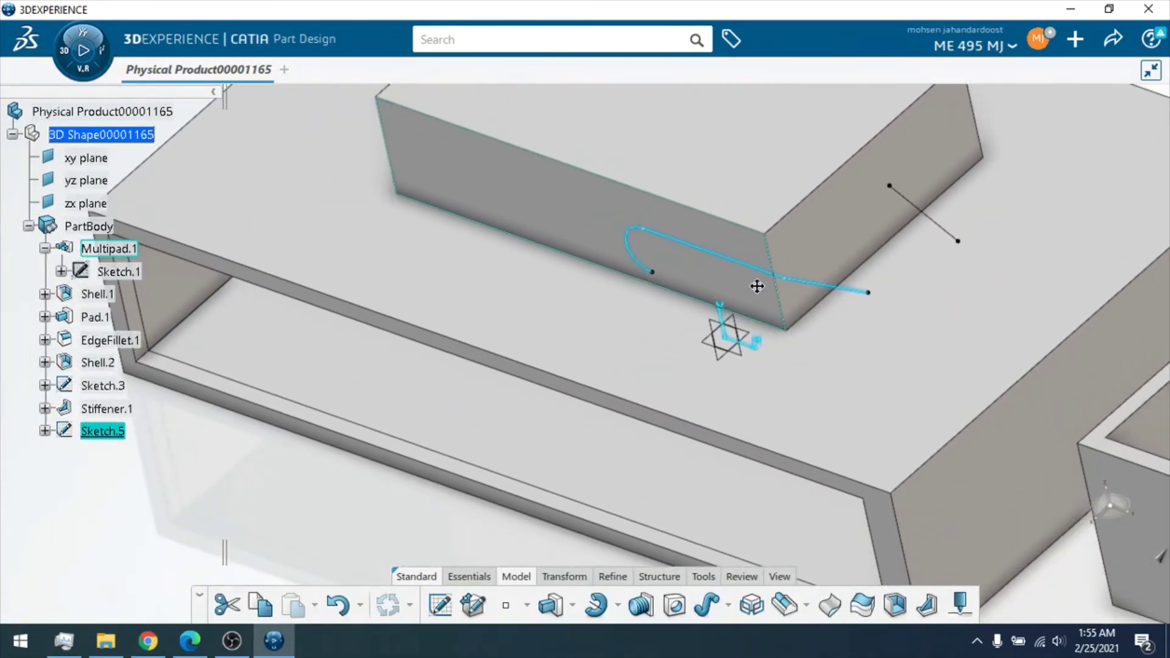
pyautogui.click(780, 578)
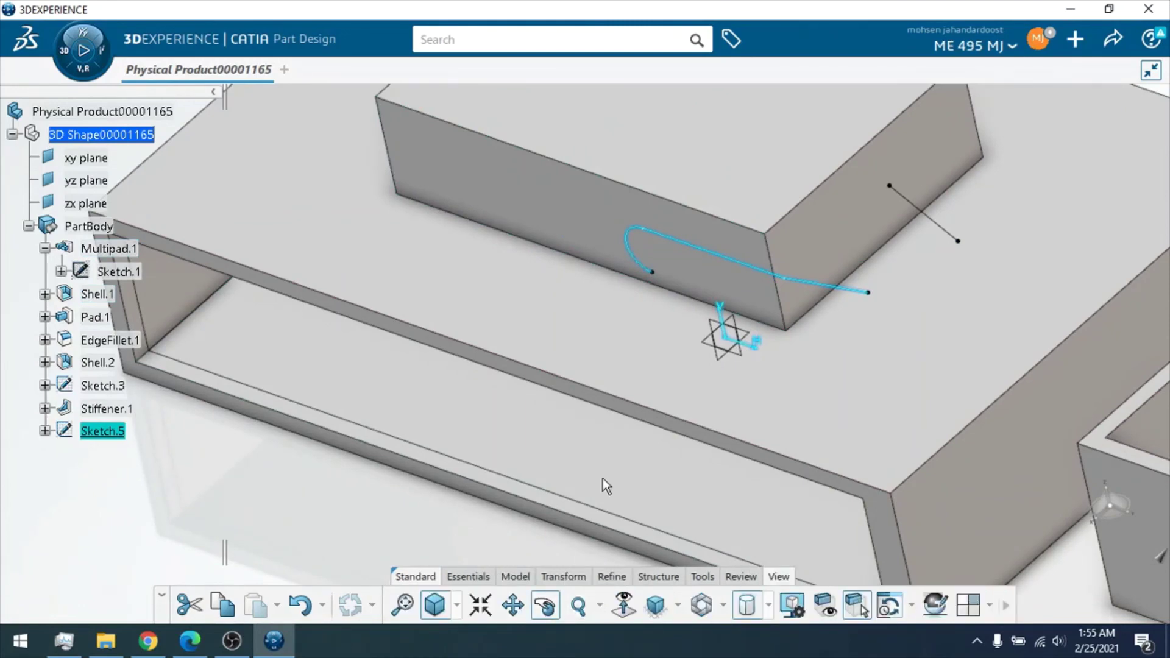
pyautogui.moveTo(603, 478); pyautogui.dragTo(825, 303, button='middle')
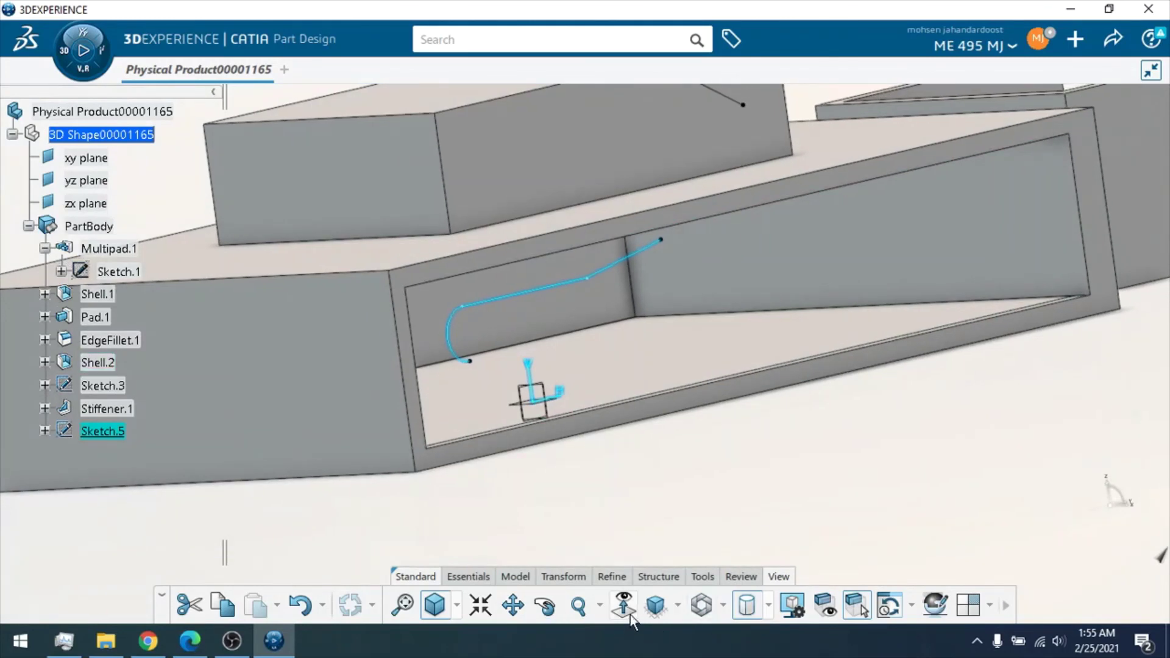
pyautogui.click(546, 605)
pyautogui.moveTo(844, 466); pyautogui.dragTo(735, 430)
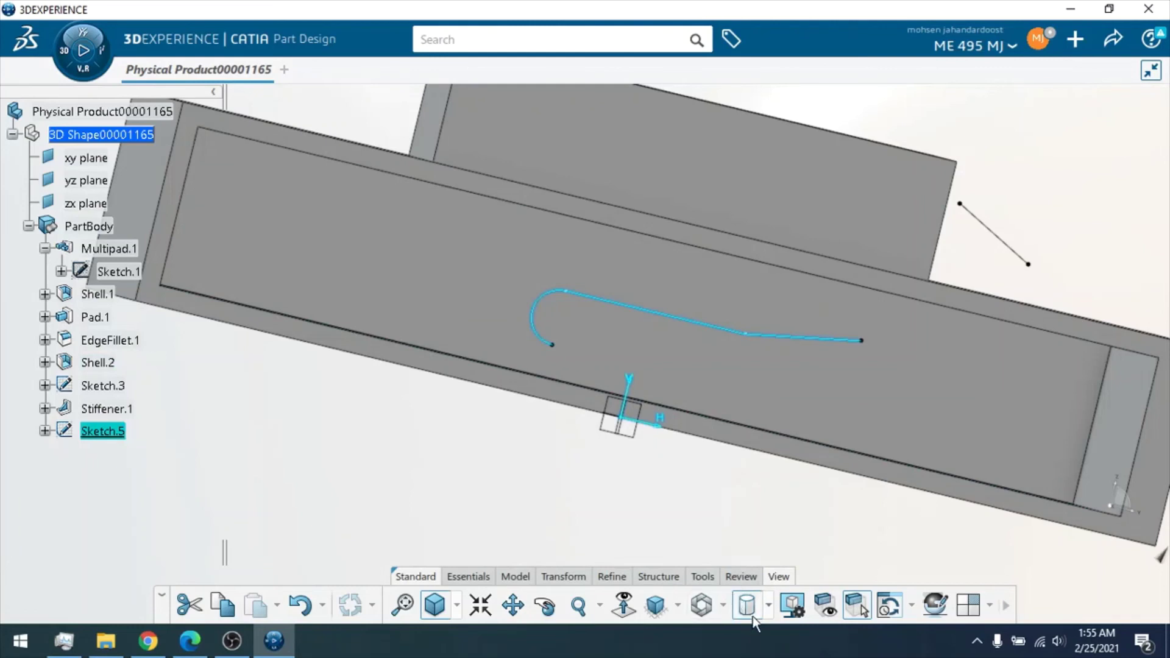
pyautogui.click(678, 606)
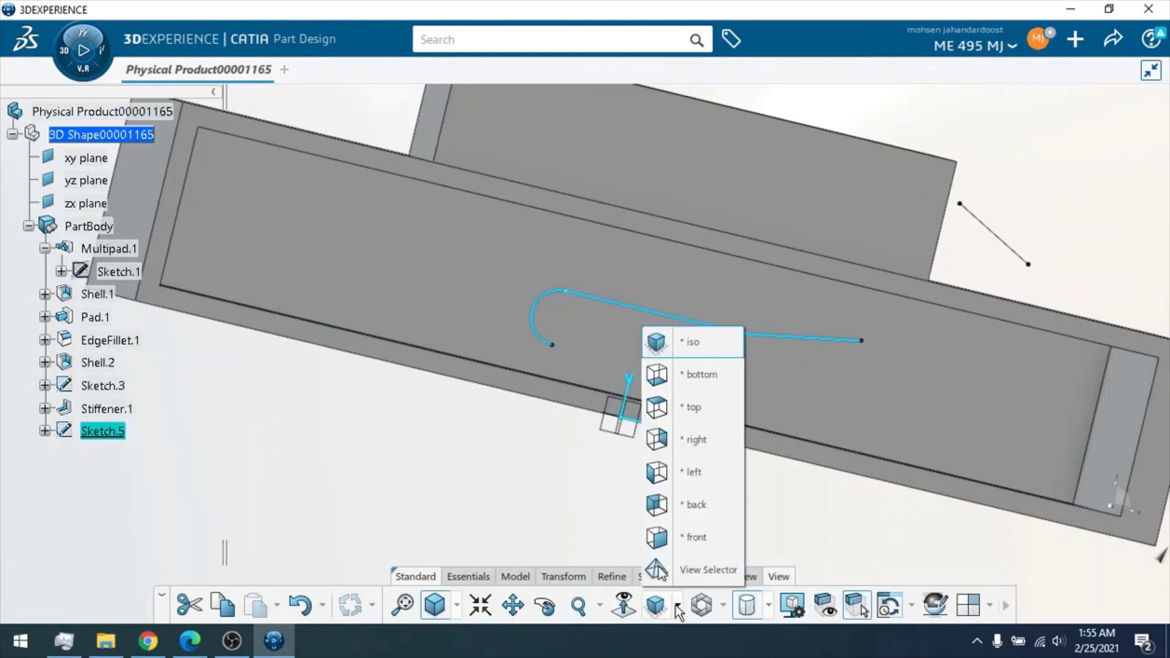
pyautogui.click(689, 501)
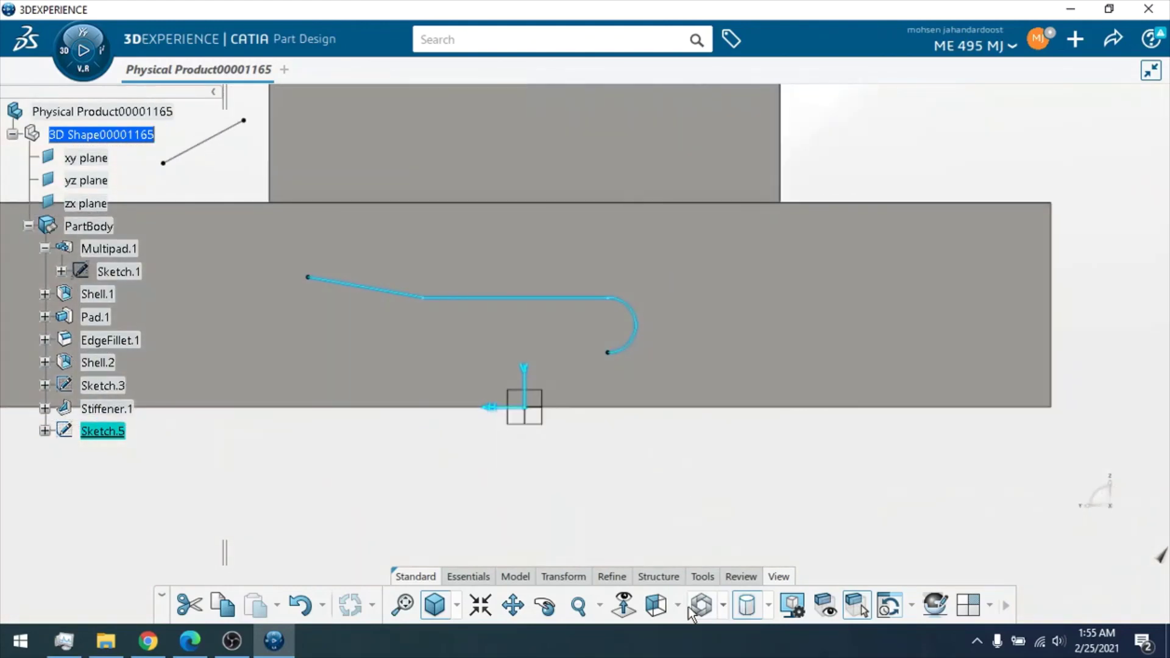
pyautogui.click(677, 606)
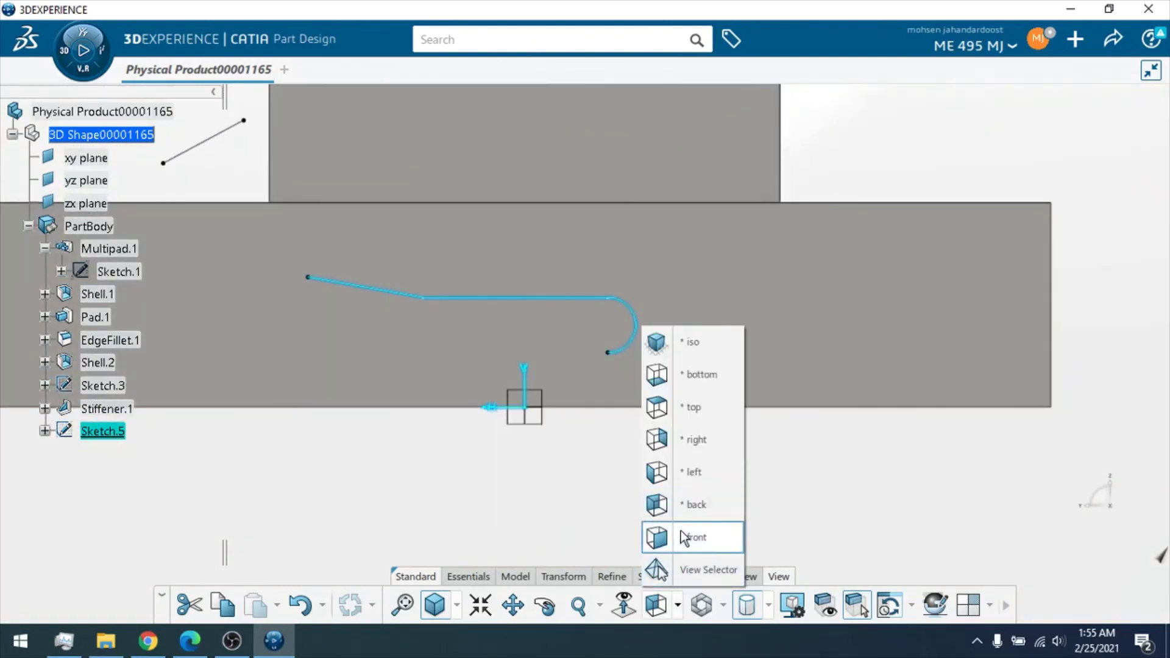
pyautogui.click(687, 537)
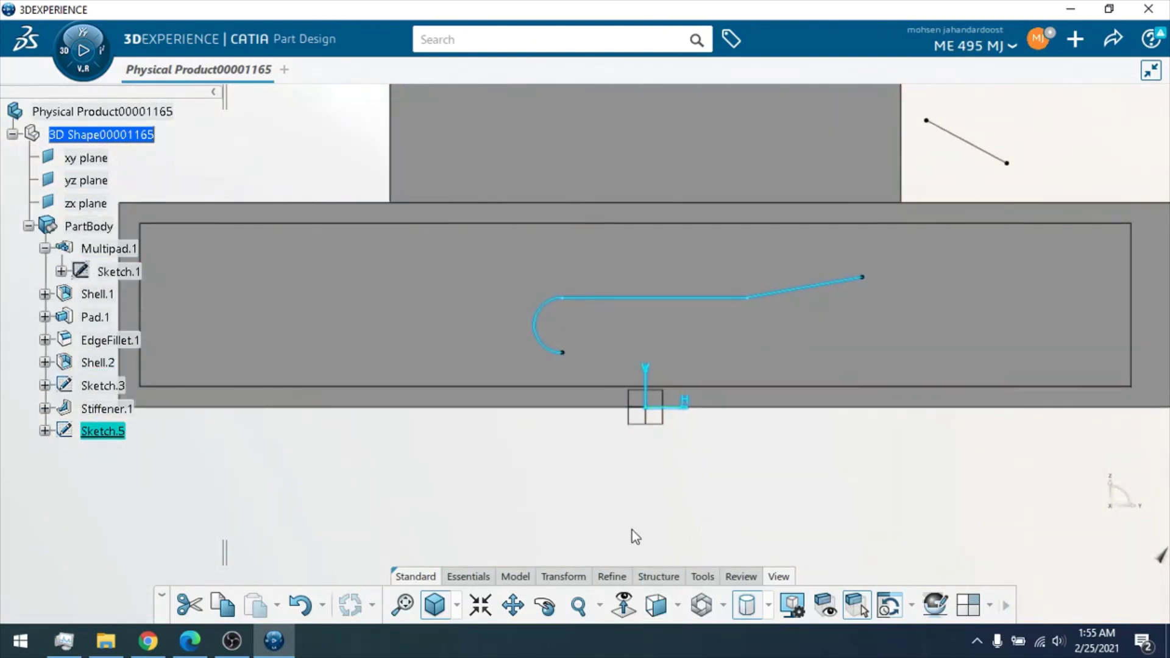
# Step: Create a side-mode stiffener from the arc-and-lines profile with neutral fiber and 6 mm thickness, checking the reversed direction before restoring the downward one
pyautogui.click(516, 577)
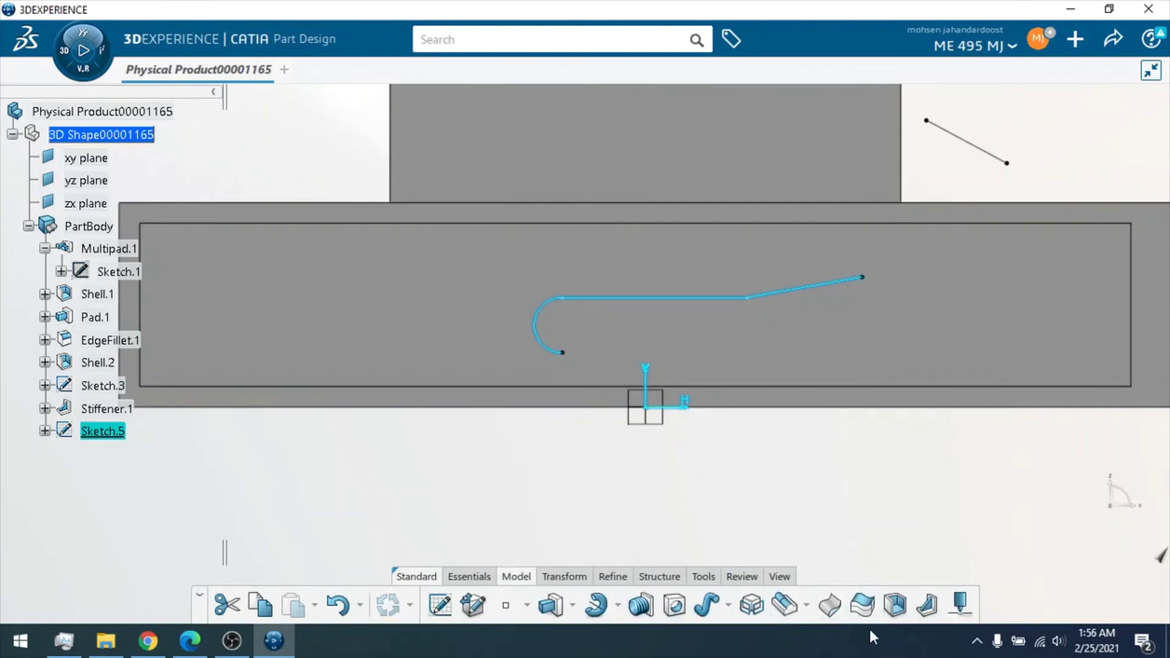
pyautogui.click(928, 605)
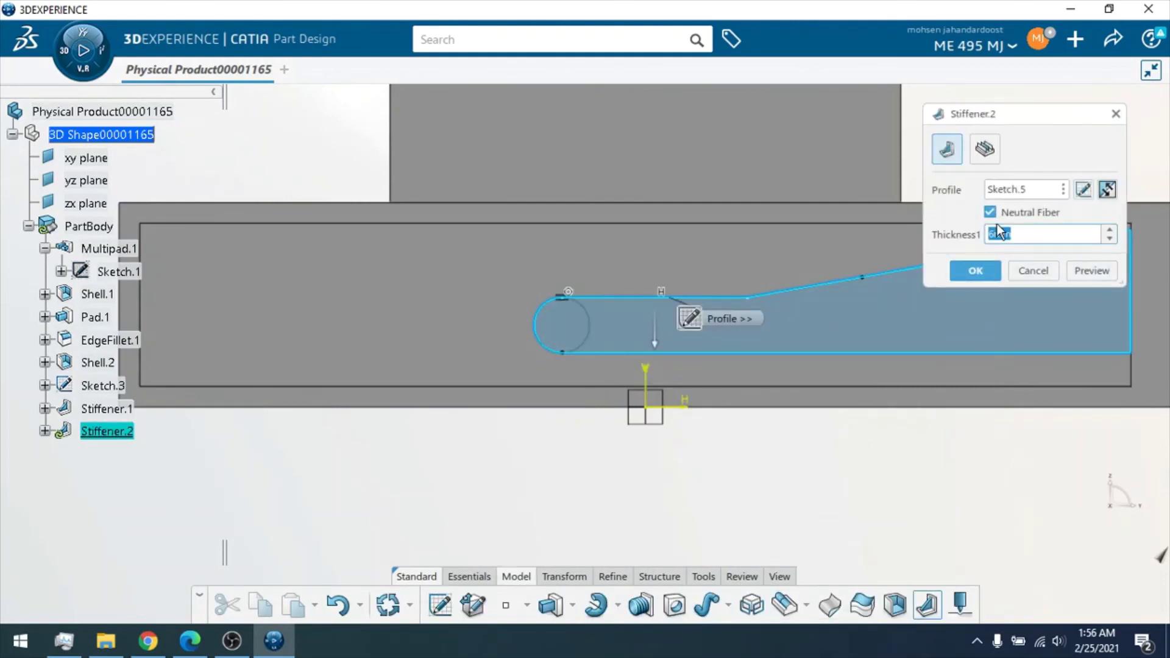
pyautogui.moveTo(1013, 116); pyautogui.dragTo(464, 119)
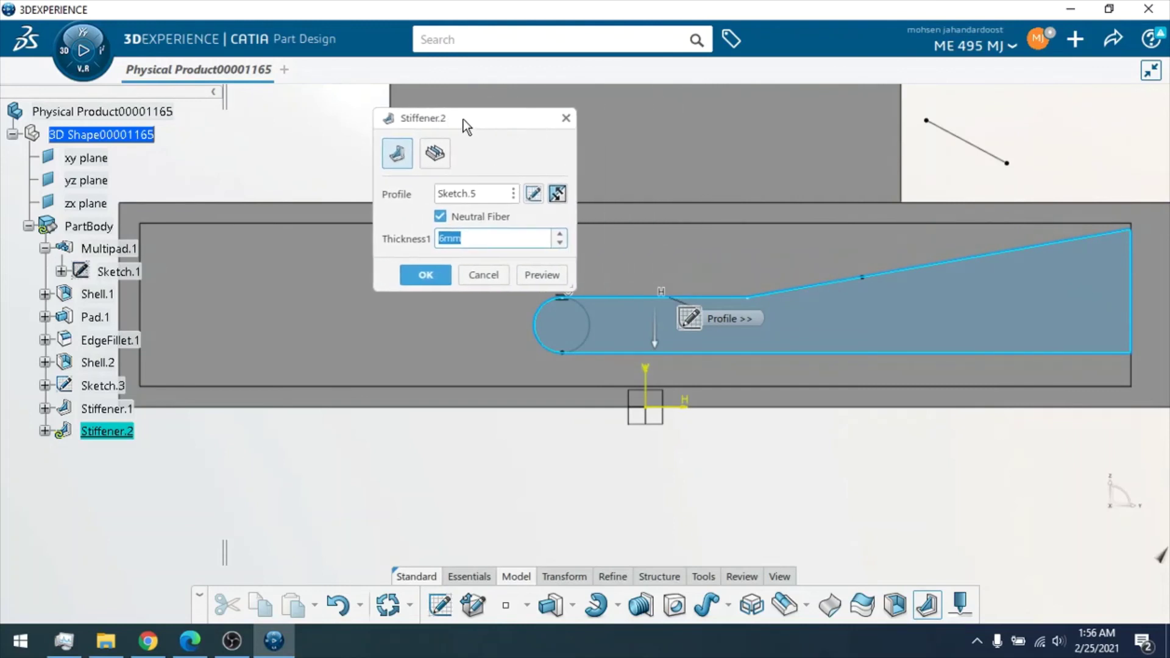
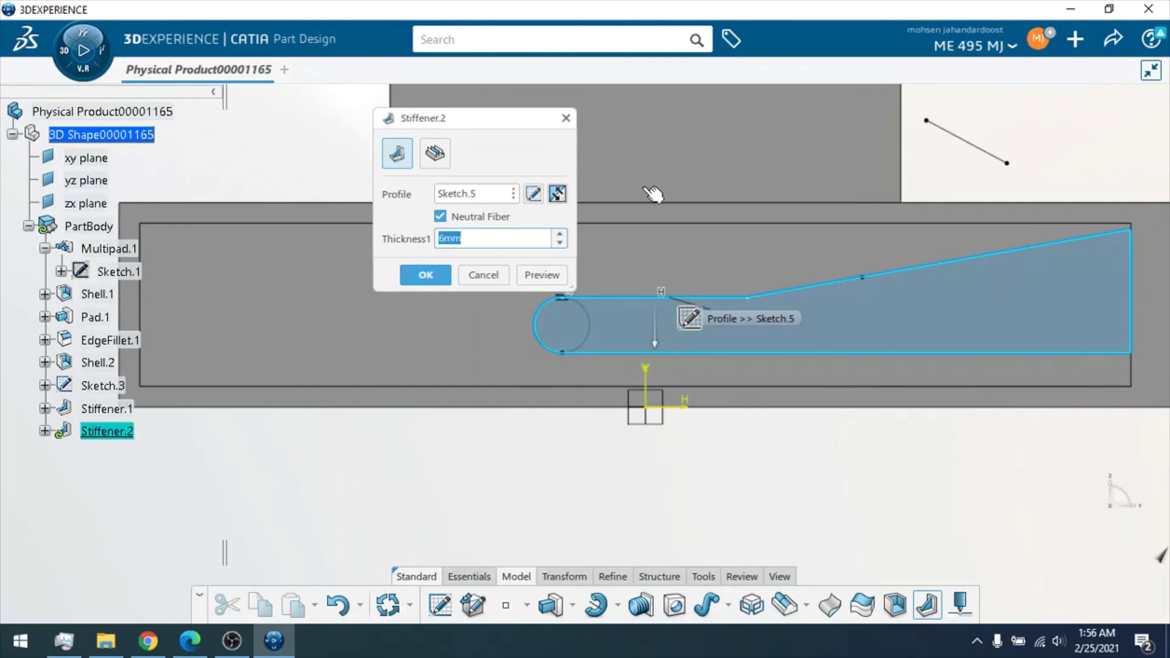
pyautogui.click(558, 194)
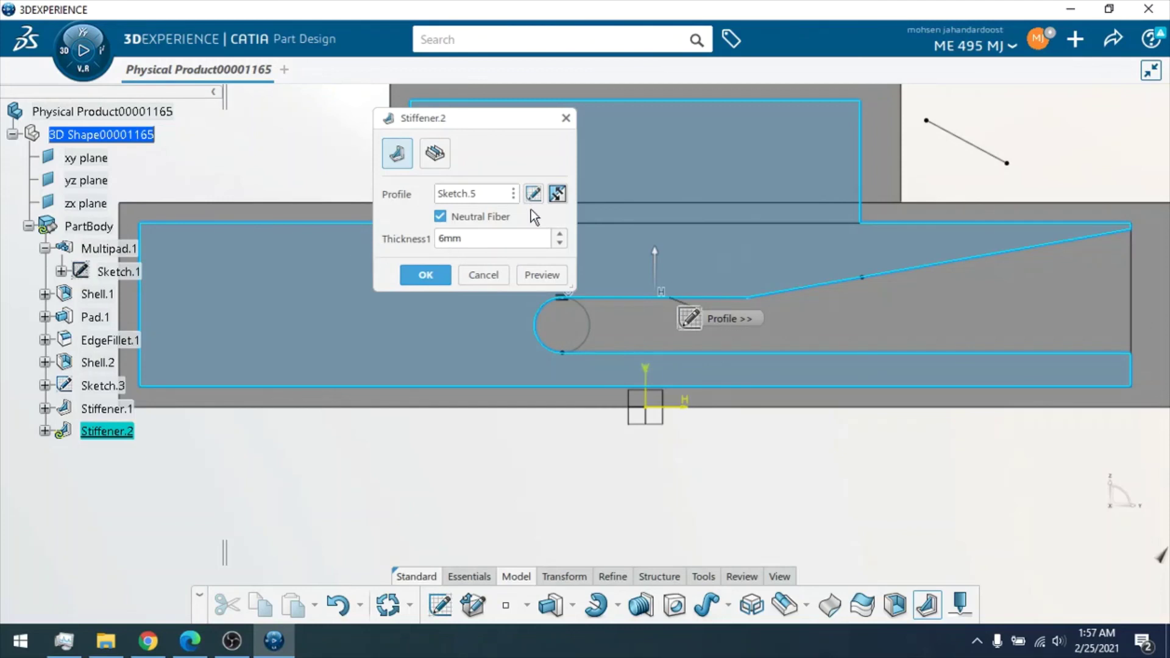
pyautogui.click(557, 194)
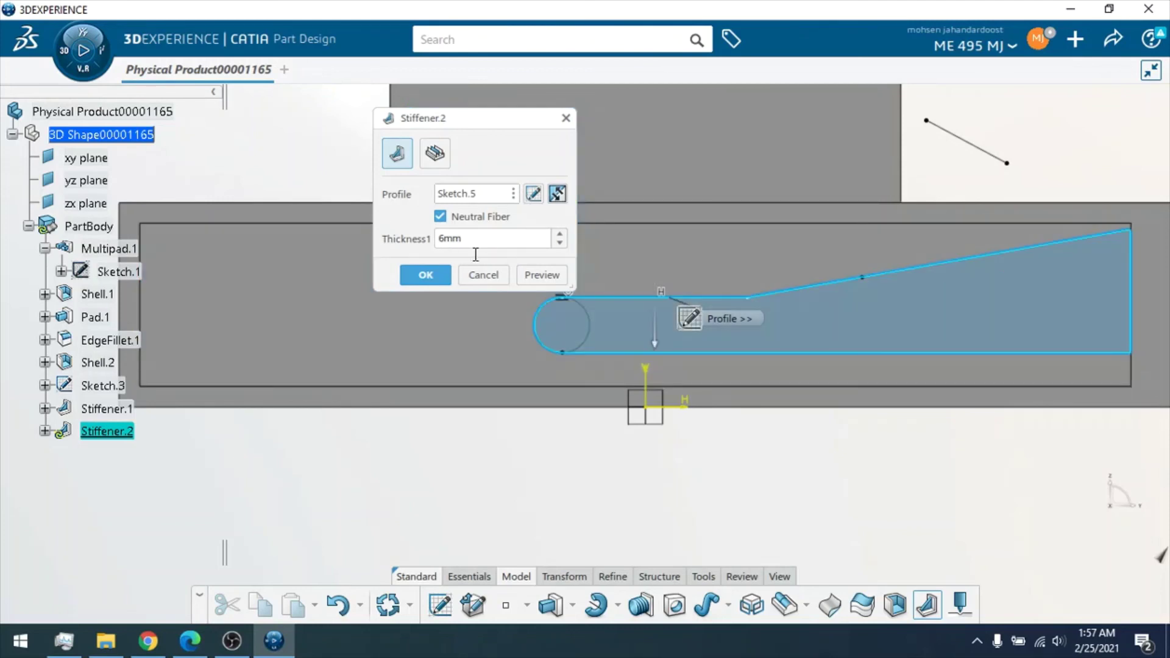
pyautogui.click(421, 281)
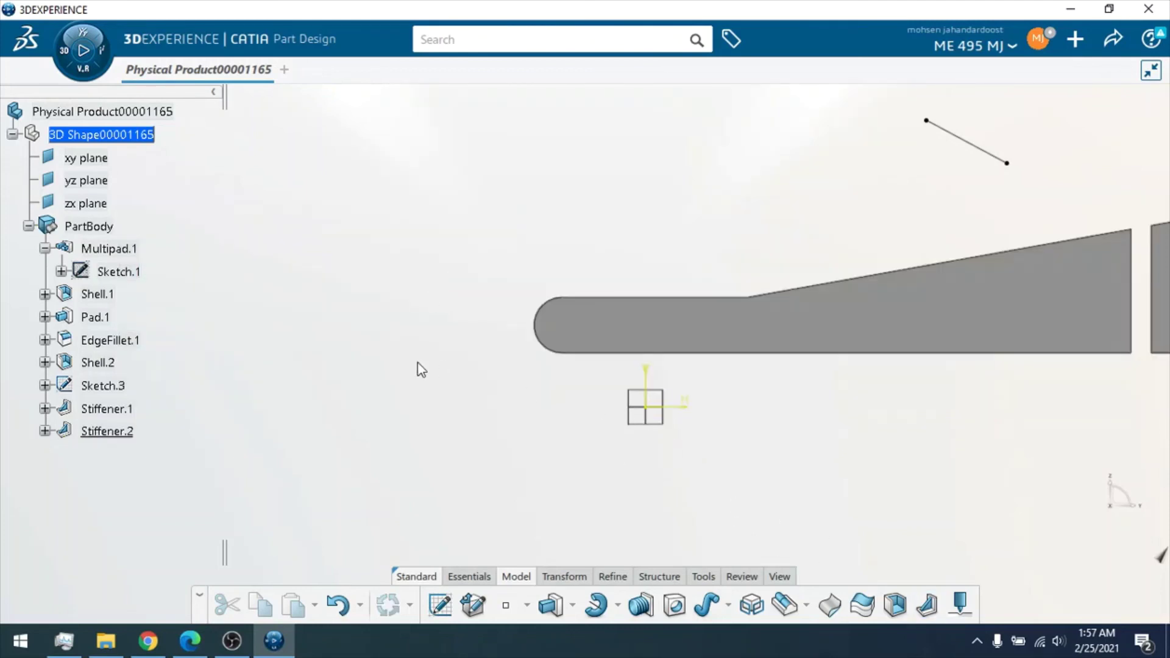
pyautogui.rightClick(104, 431)
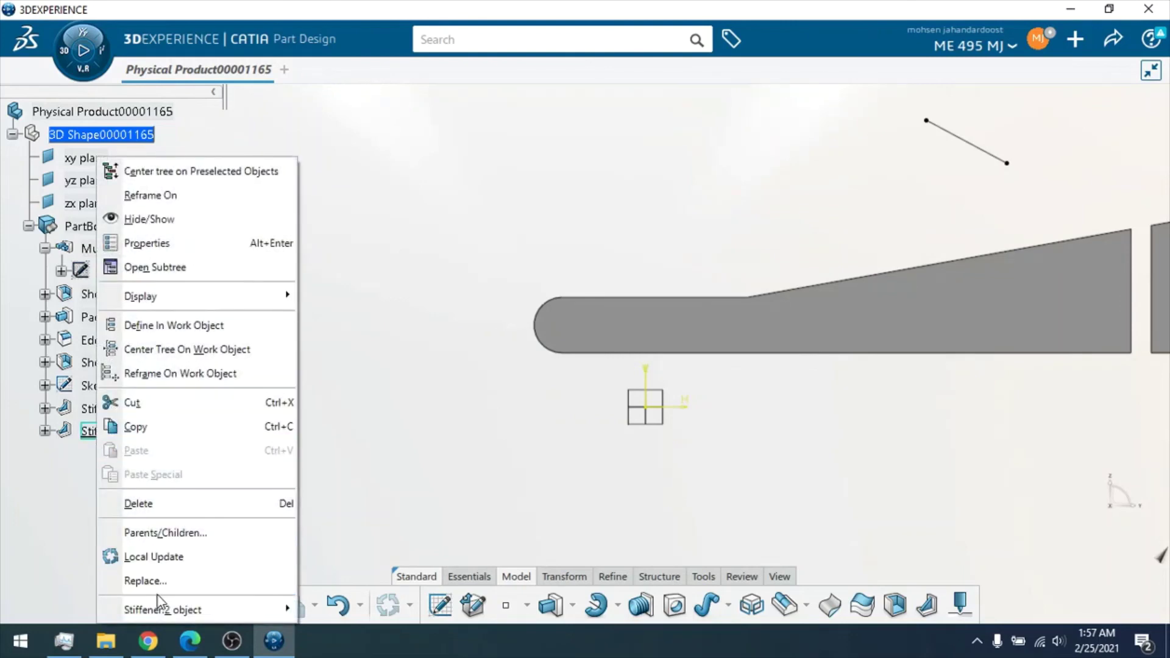
pyautogui.moveTo(165, 609)
pyautogui.click(347, 403)
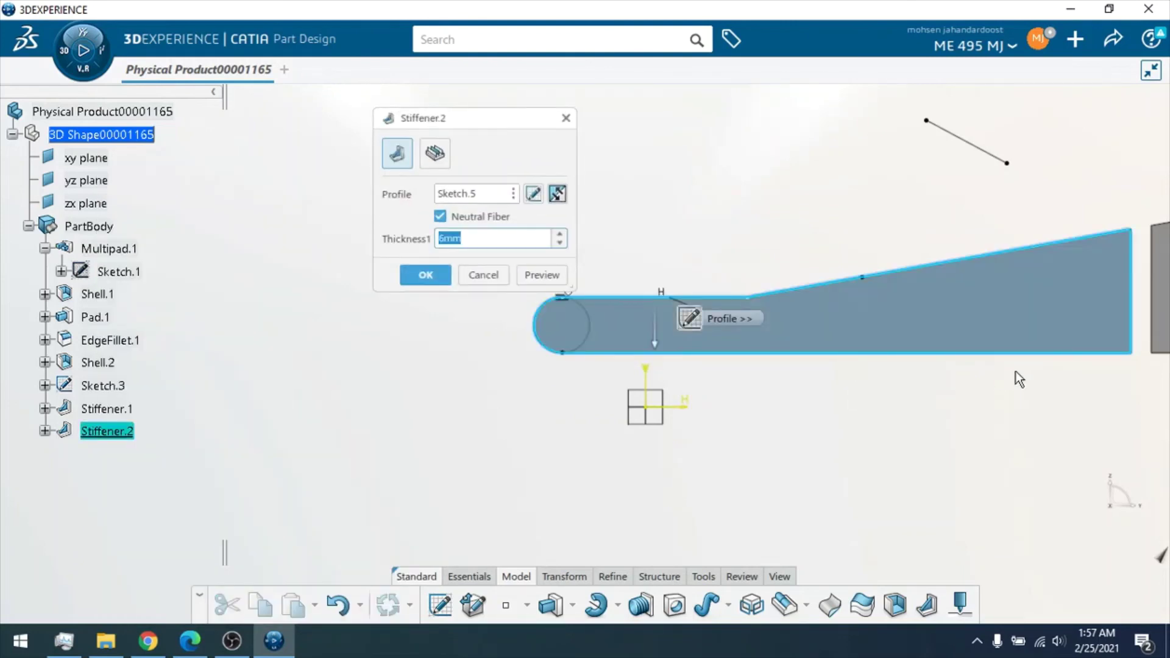
pyautogui.click(532, 274)
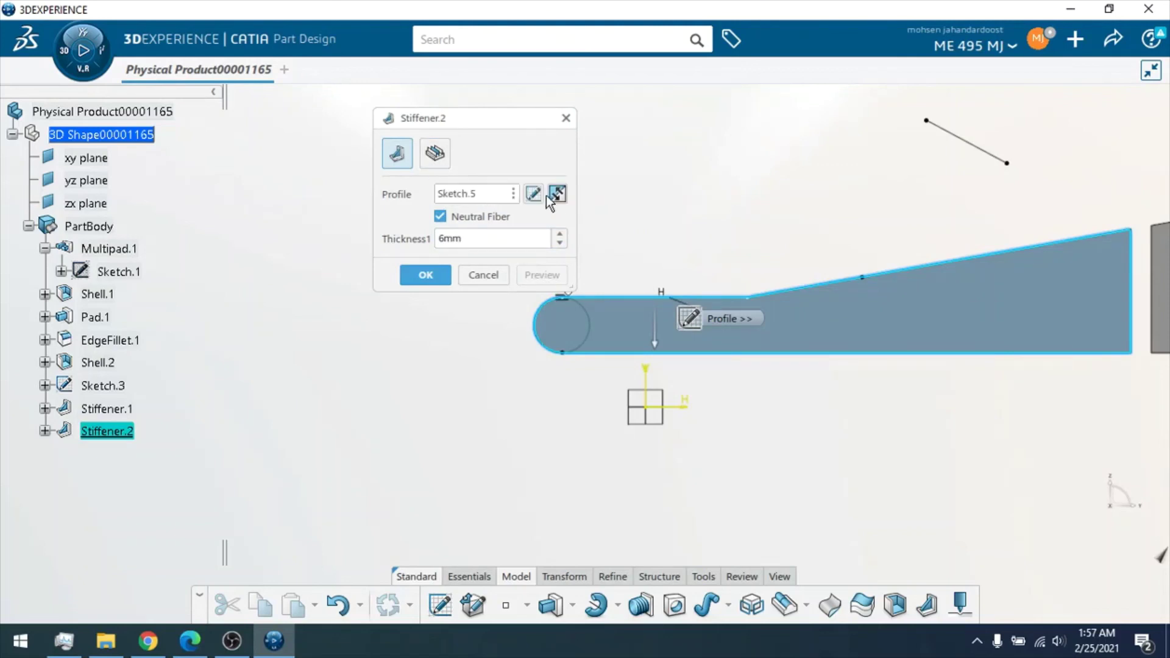
pyautogui.click(481, 275)
# Step: Delete the second stiffener without its aggregated elements, preserving its arc-and-lines profile sketch
pyautogui.rightClick(90, 431)
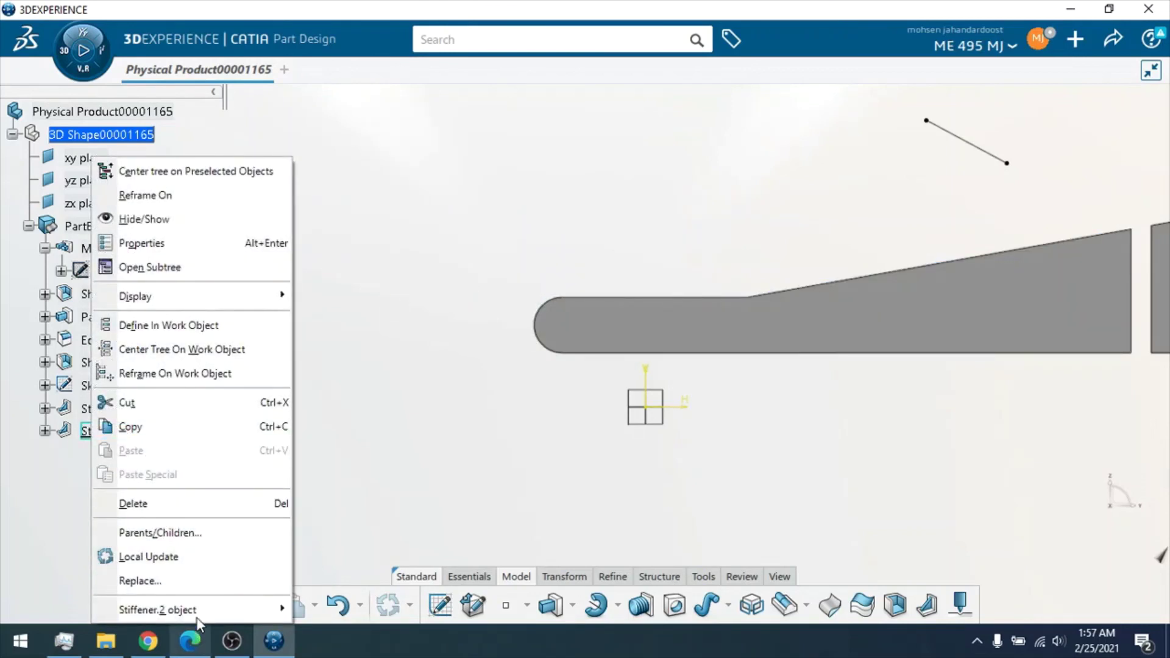
pyautogui.click(210, 502)
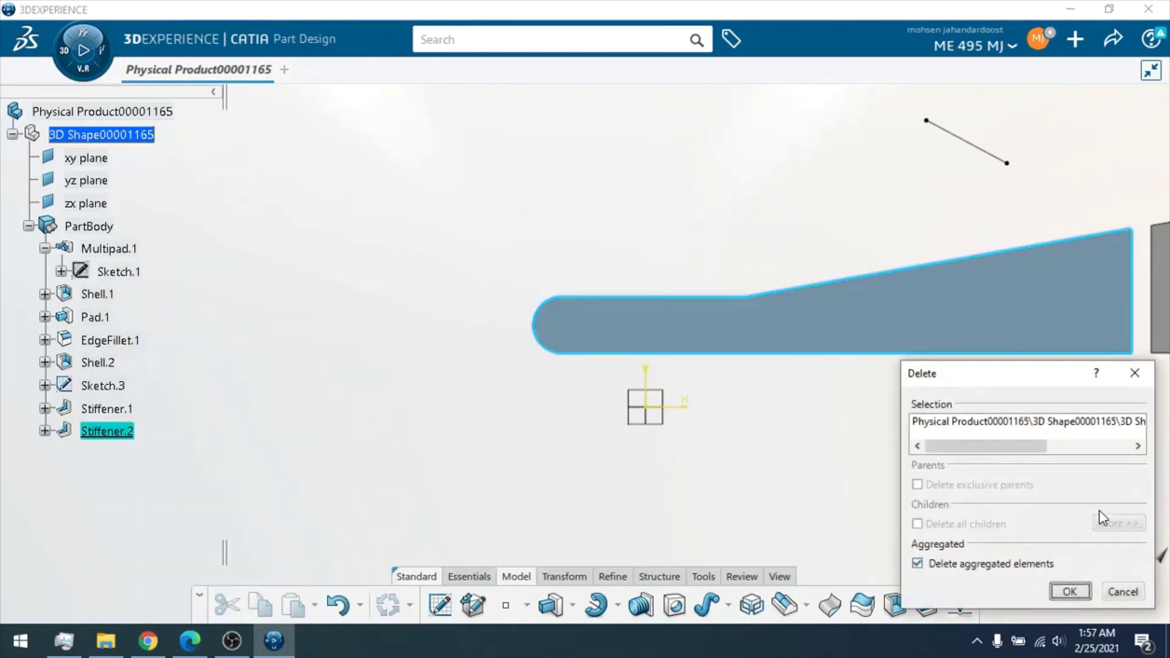
pyautogui.click(949, 561)
pyautogui.click(1070, 592)
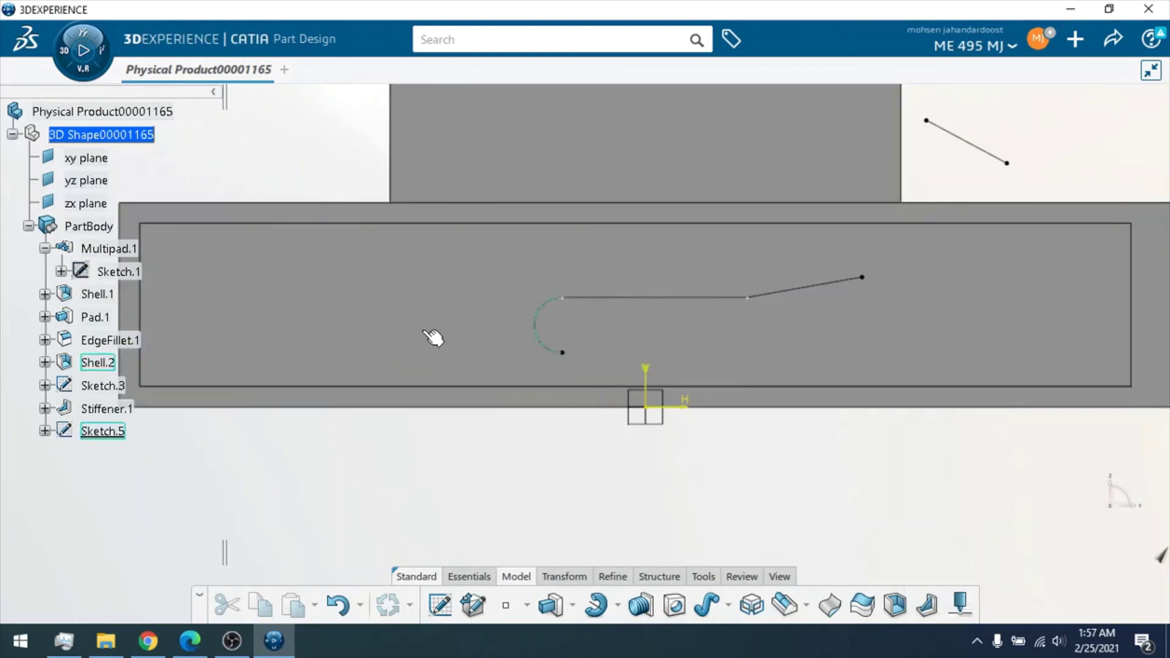
pyautogui.click(91, 431)
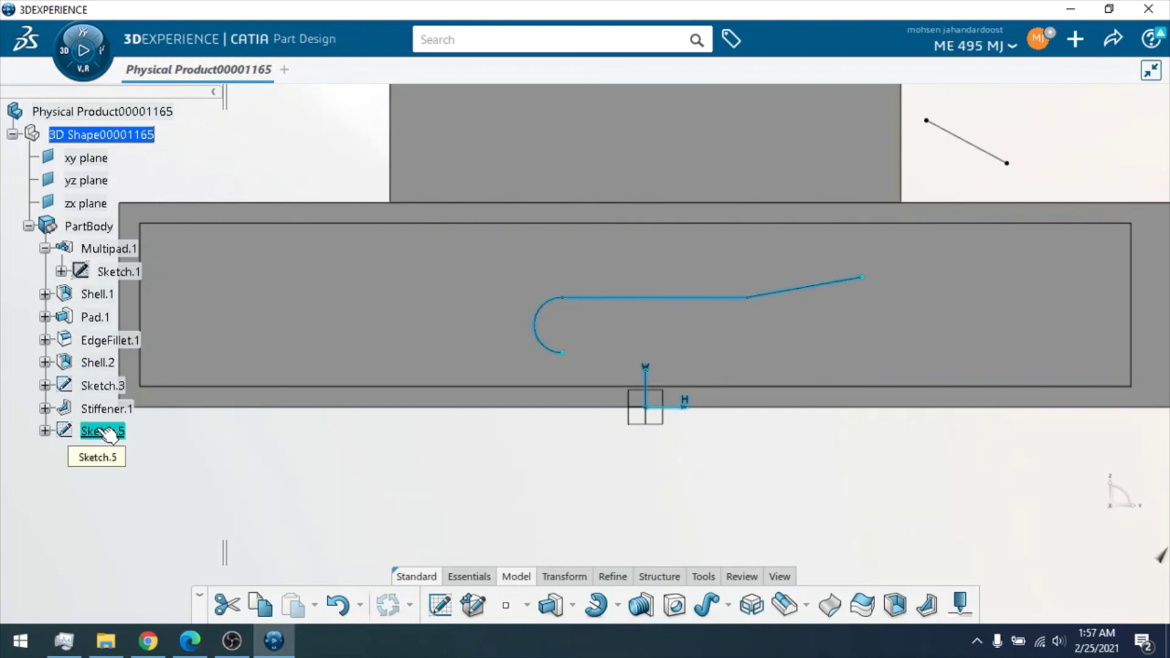
pyautogui.click(98, 363)
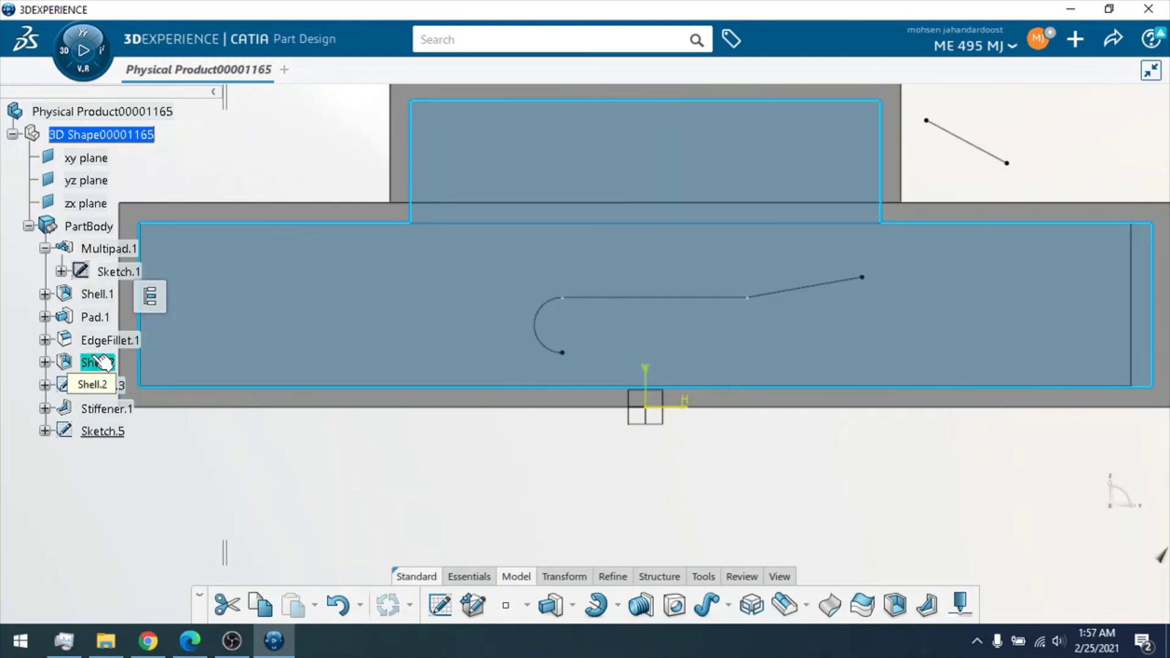
pyautogui.click(103, 436)
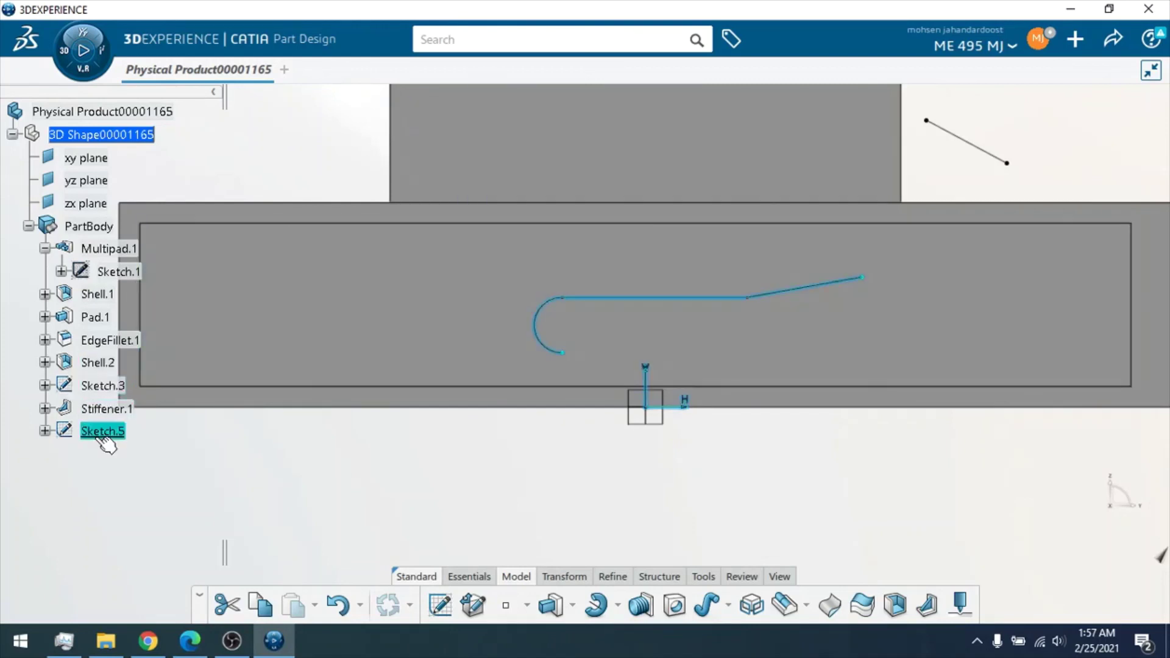
pyautogui.click(103, 343)
pyautogui.rightClick(103, 345)
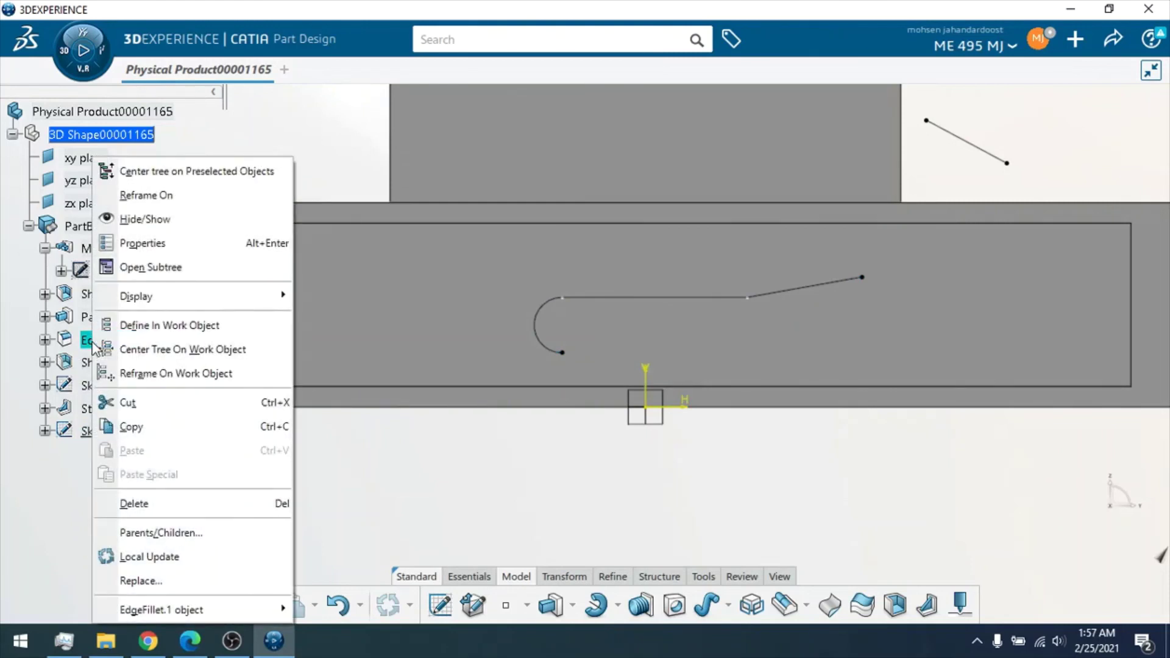
pyautogui.click(53, 465)
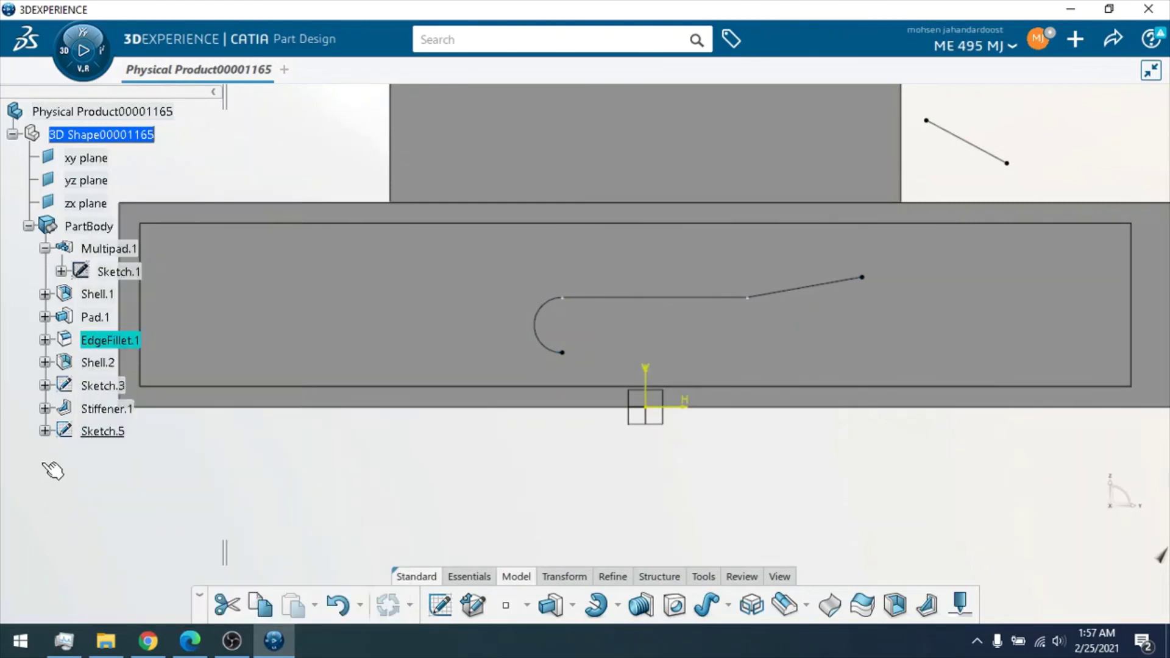
# Step: Delete the first pad together with its dependent edge fillet and shell, and remove the invalid first stiffener
pyautogui.rightClick(91, 315)
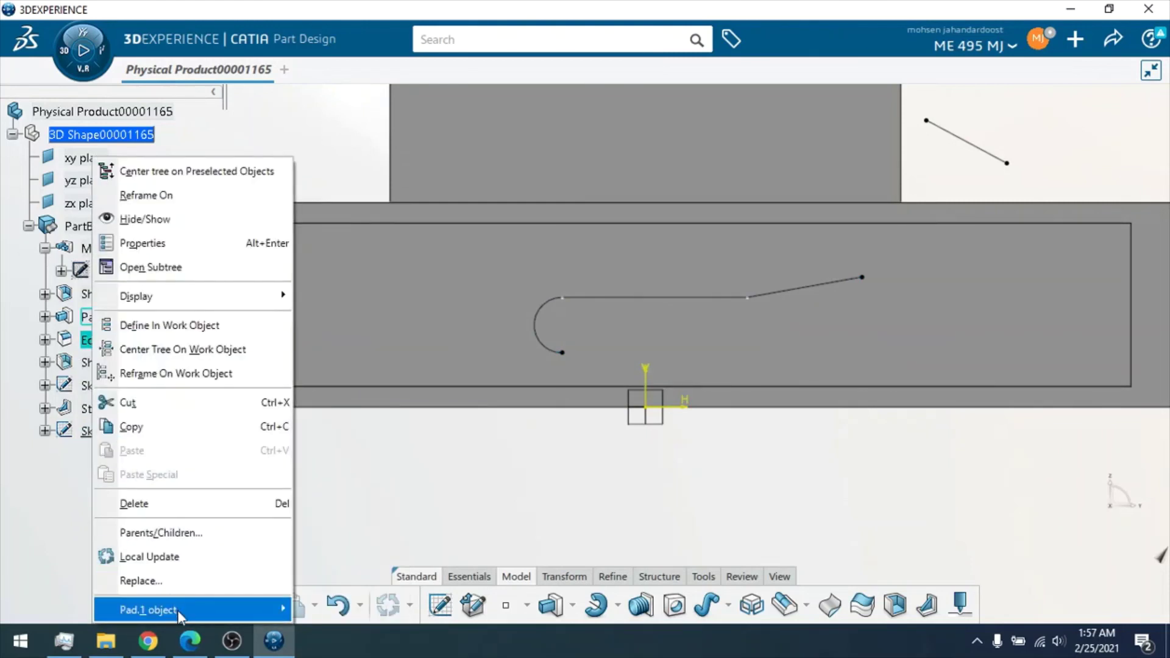
pyautogui.moveTo(177, 609)
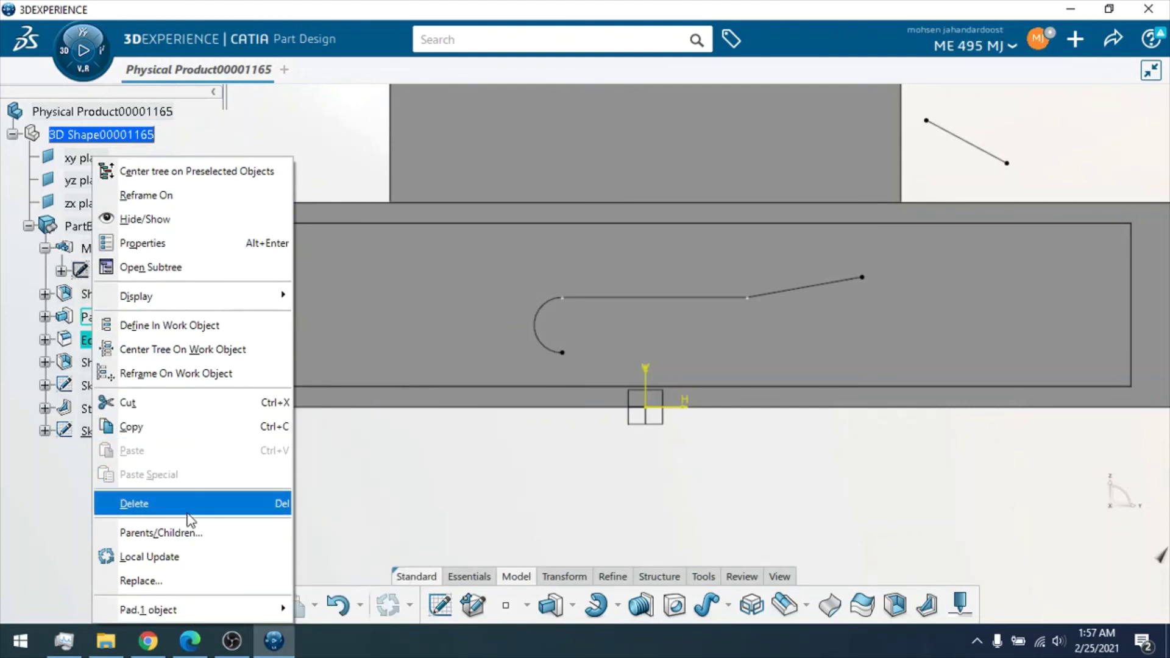
pyautogui.click(140, 504)
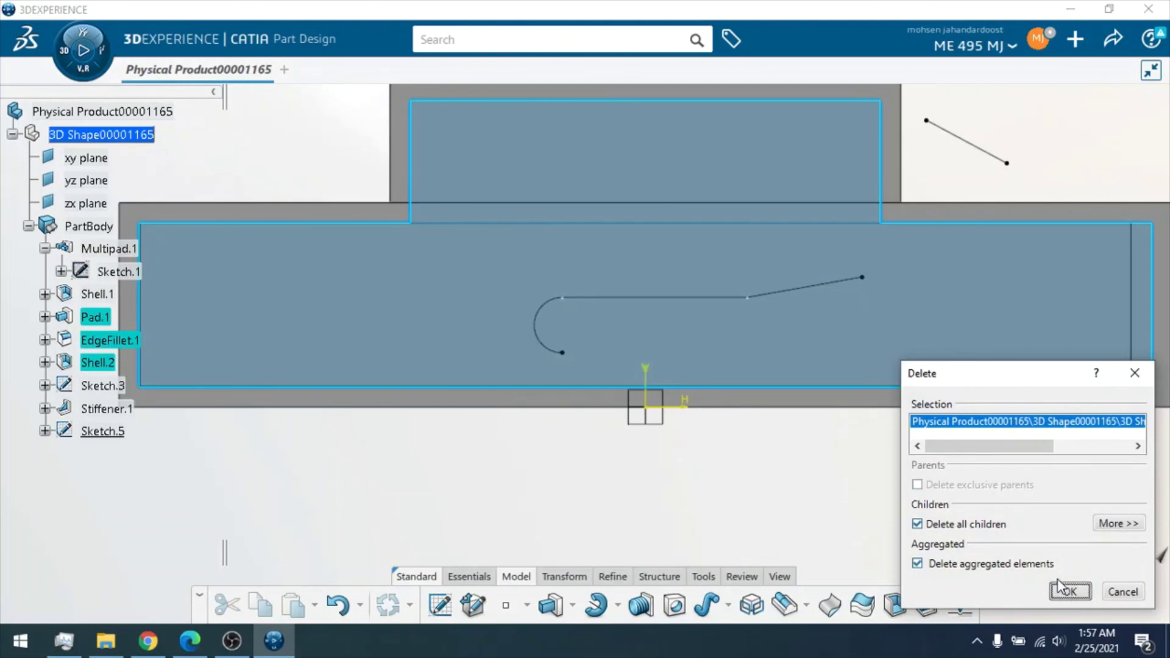
pyautogui.click(1064, 590)
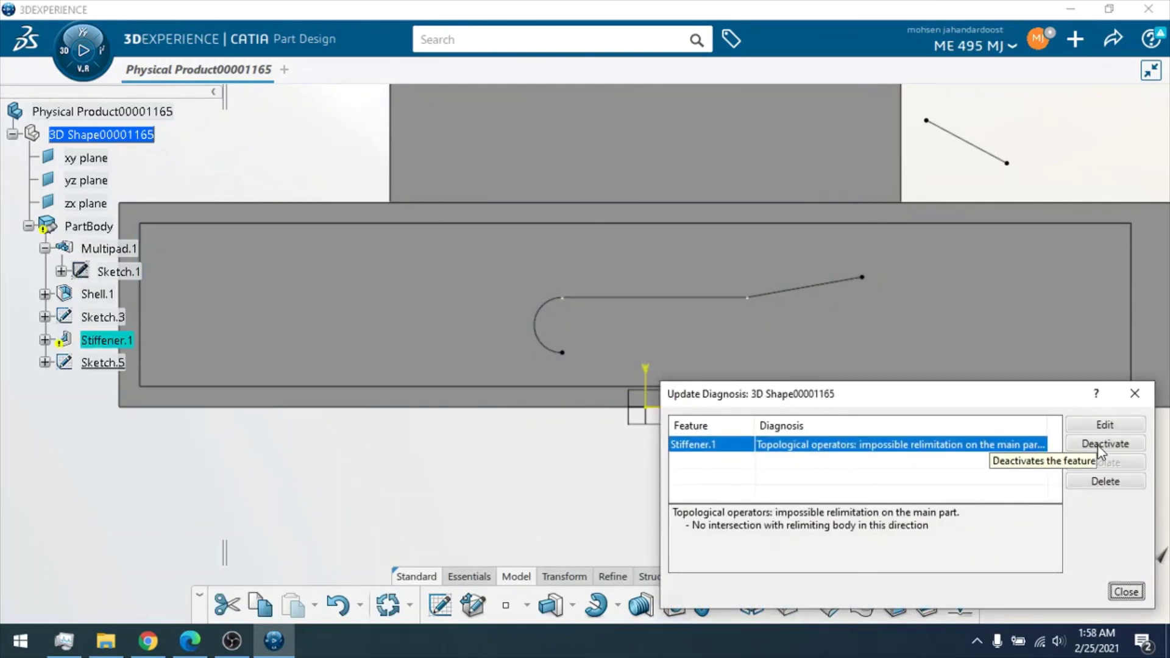
pyautogui.click(1108, 481)
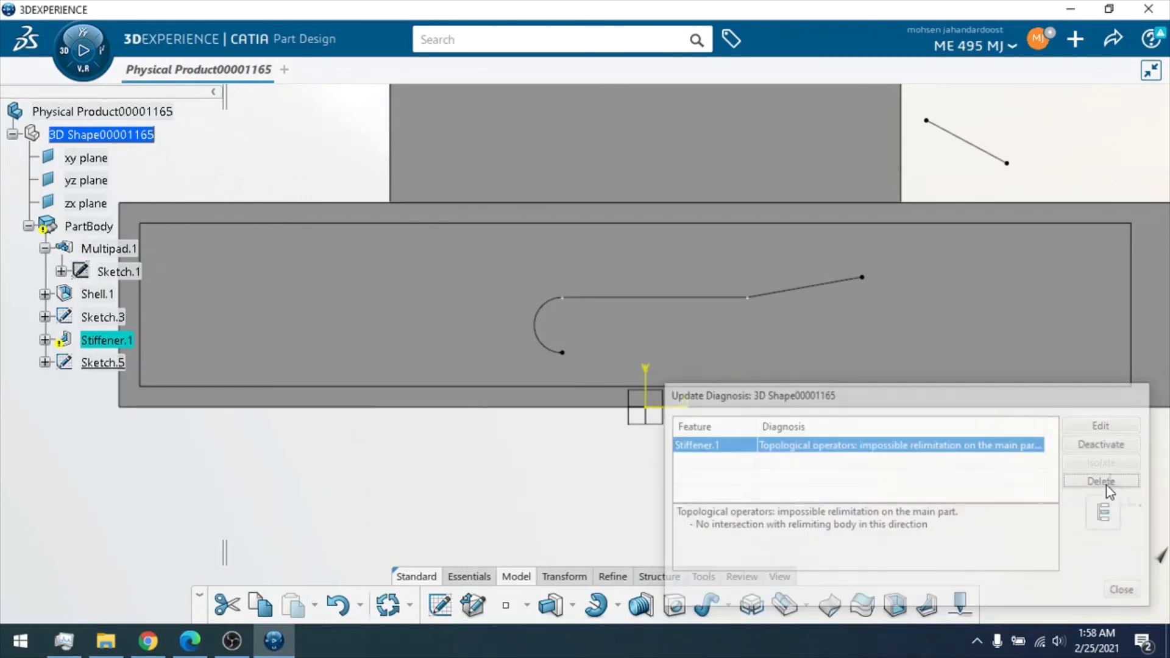
pyautogui.click(1068, 593)
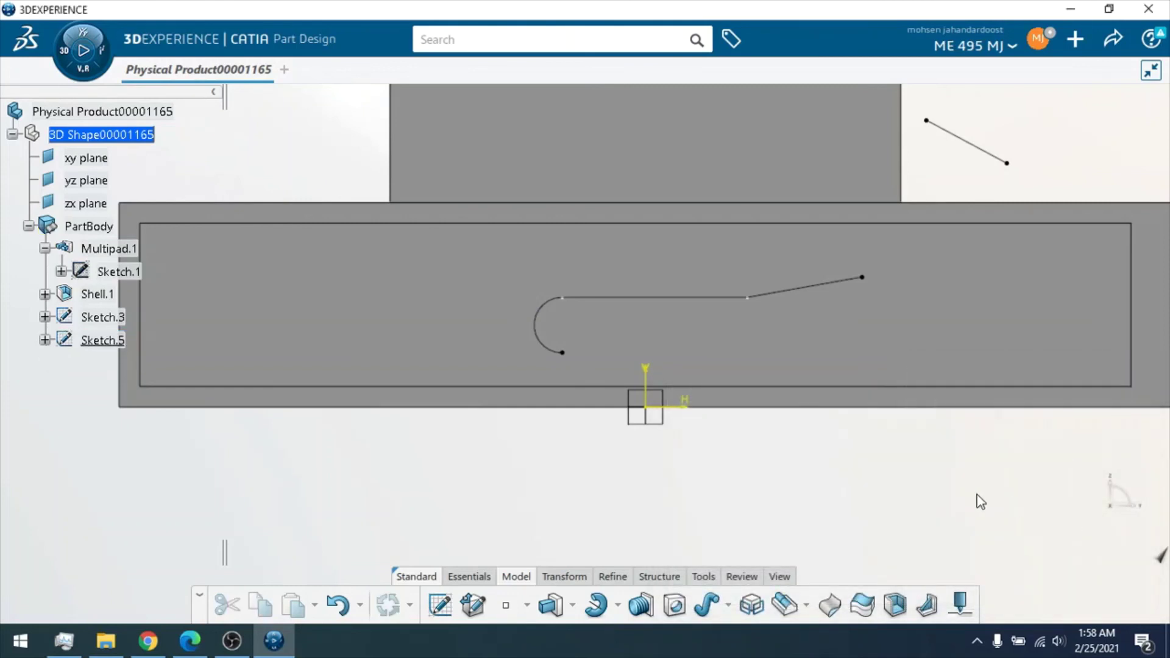
# Step: Create a side-mode stiffener from the arc-and-lines sketch inside the large box, with neutral fiber and 6 mm thickness
pyautogui.moveTo(964, 448); pyautogui.dragTo(1058, 351, button='middle')
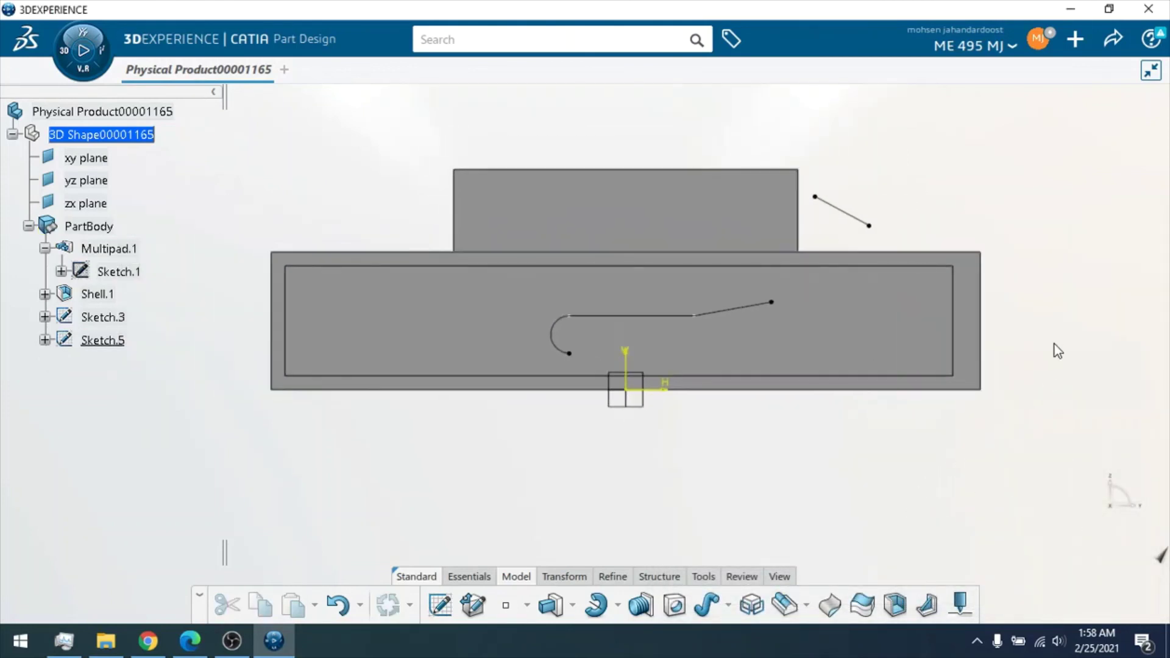
pyautogui.moveTo(873, 417); pyautogui.dragTo(804, 379, button='middle')
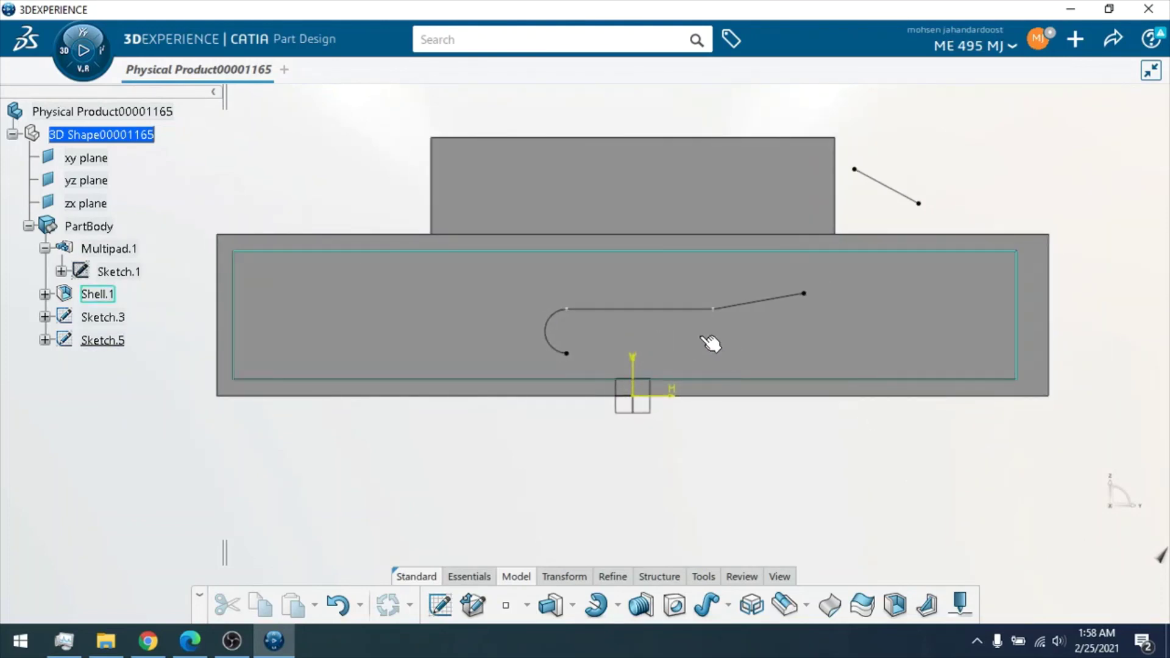
pyautogui.moveTo(841, 298); pyautogui.dragTo(880, 282, button='middle')
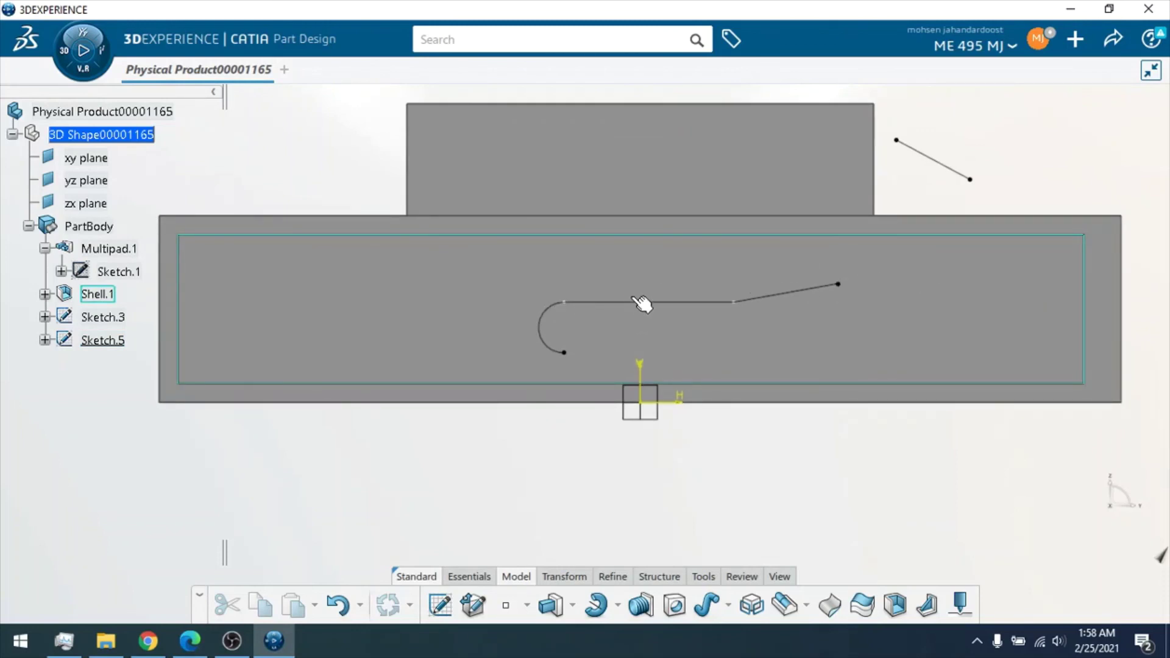
pyautogui.click(107, 340)
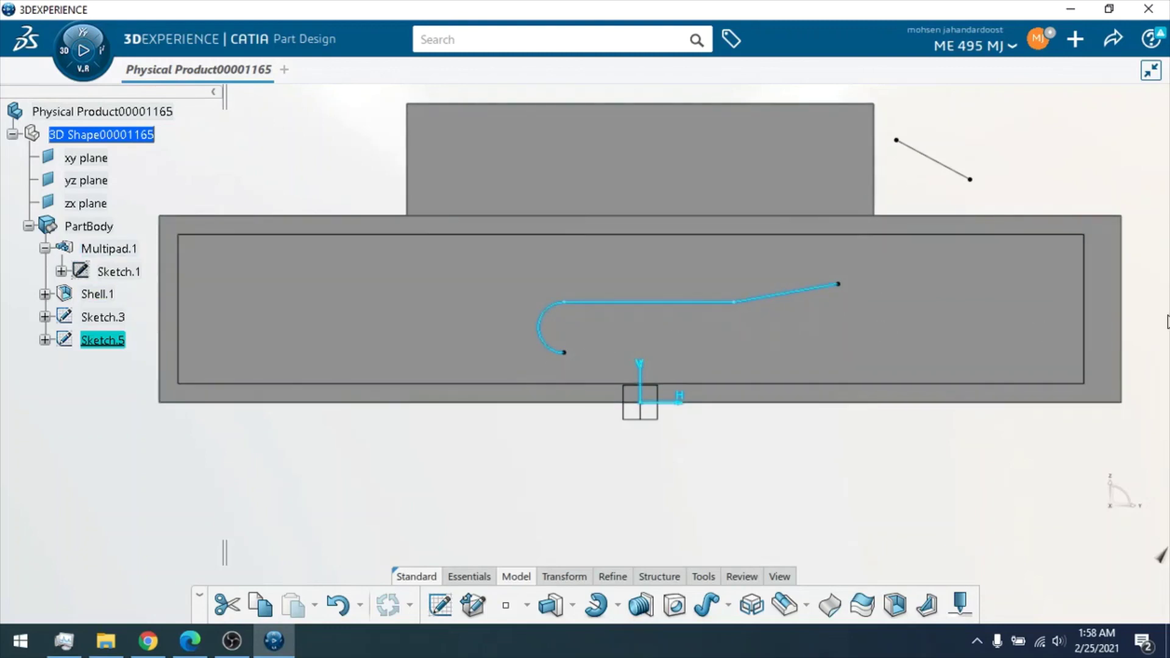
pyautogui.click(927, 606)
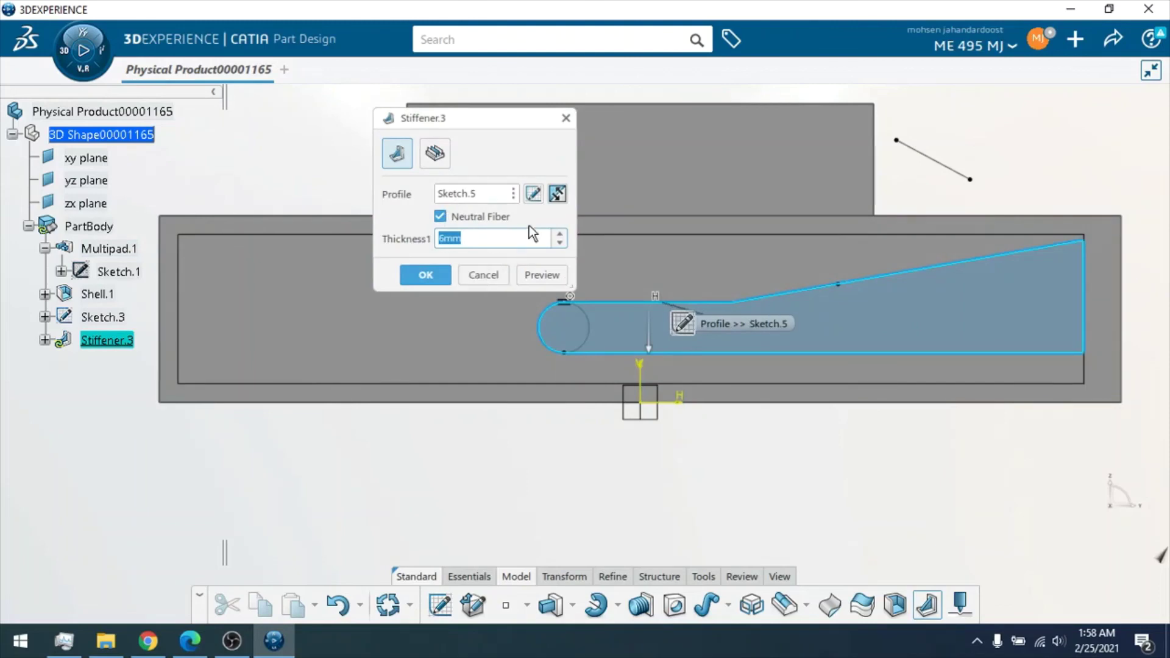
pyautogui.click(542, 275)
pyautogui.click(424, 275)
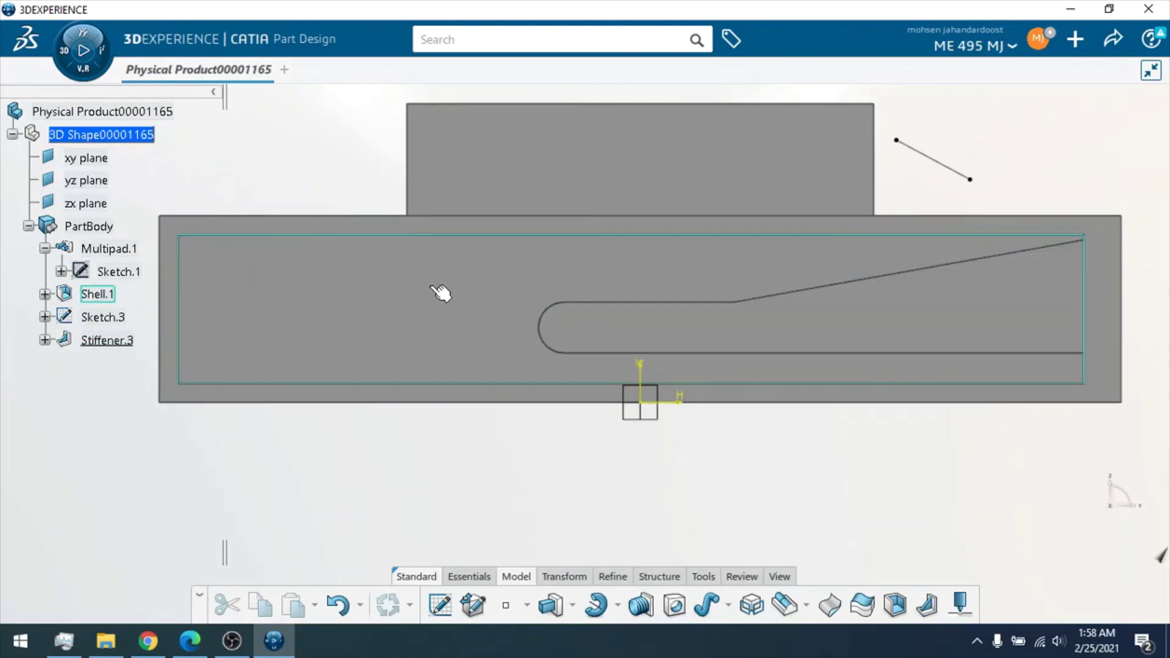
# Step: Examine the side-mode stiffener inside the large box's opening from oblique and close-up angles
pyautogui.moveTo(760, 382); pyautogui.dragTo(745, 352, button='middle')
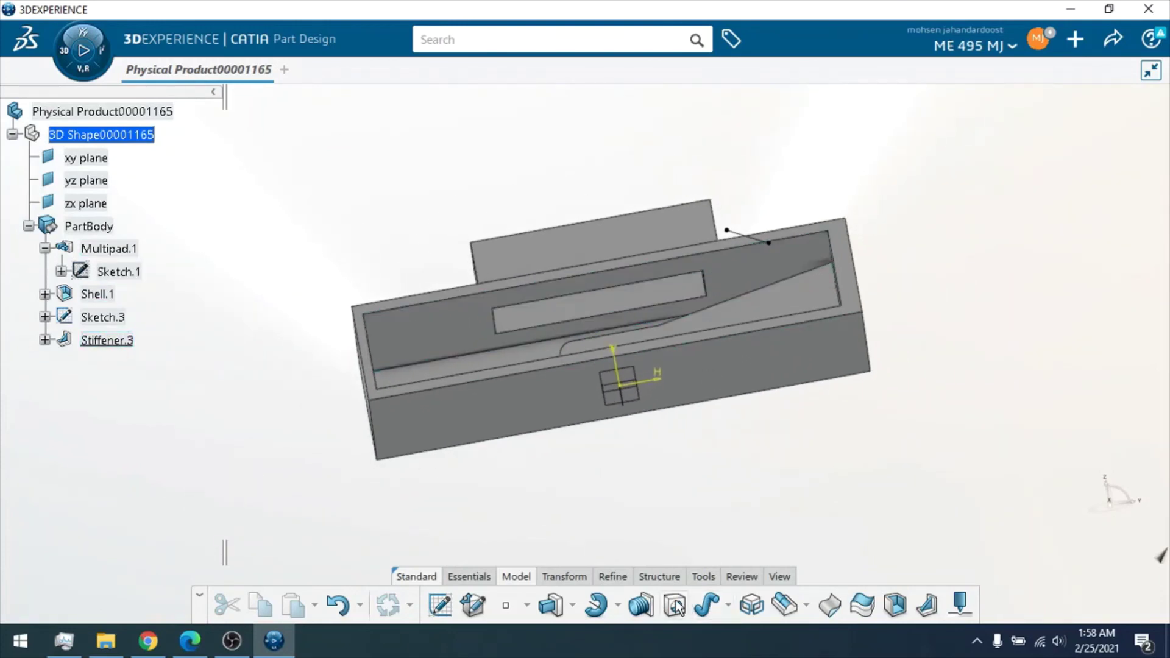
pyautogui.moveTo(706, 427)
pyautogui.mouseDown(button='middle')
pyautogui.moveTo(698, 489)
pyautogui.moveTo(707, 448)
pyautogui.mouseUp(button='middle')
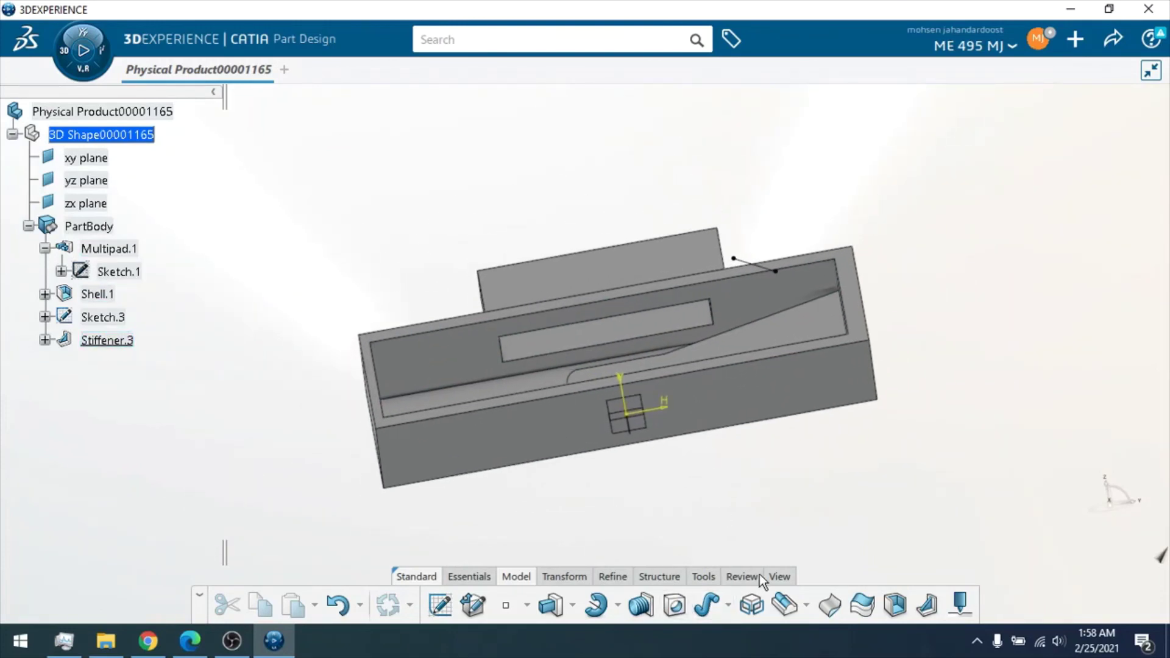
pyautogui.click(779, 577)
pyautogui.click(546, 606)
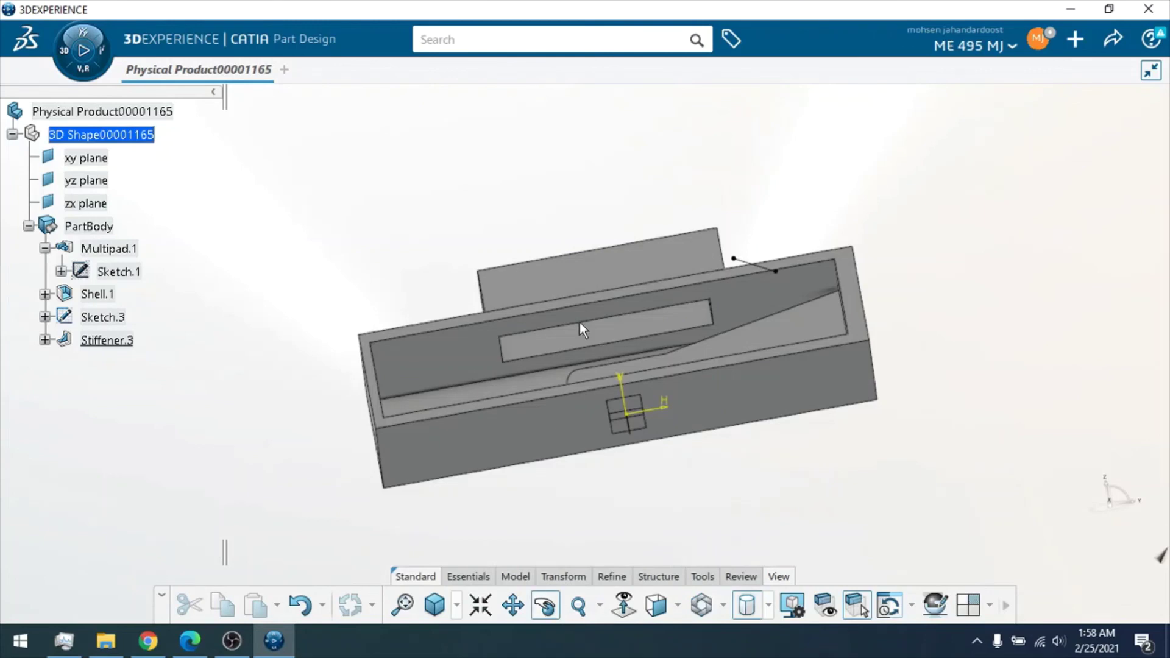
pyautogui.moveTo(580, 324); pyautogui.dragTo(591, 361)
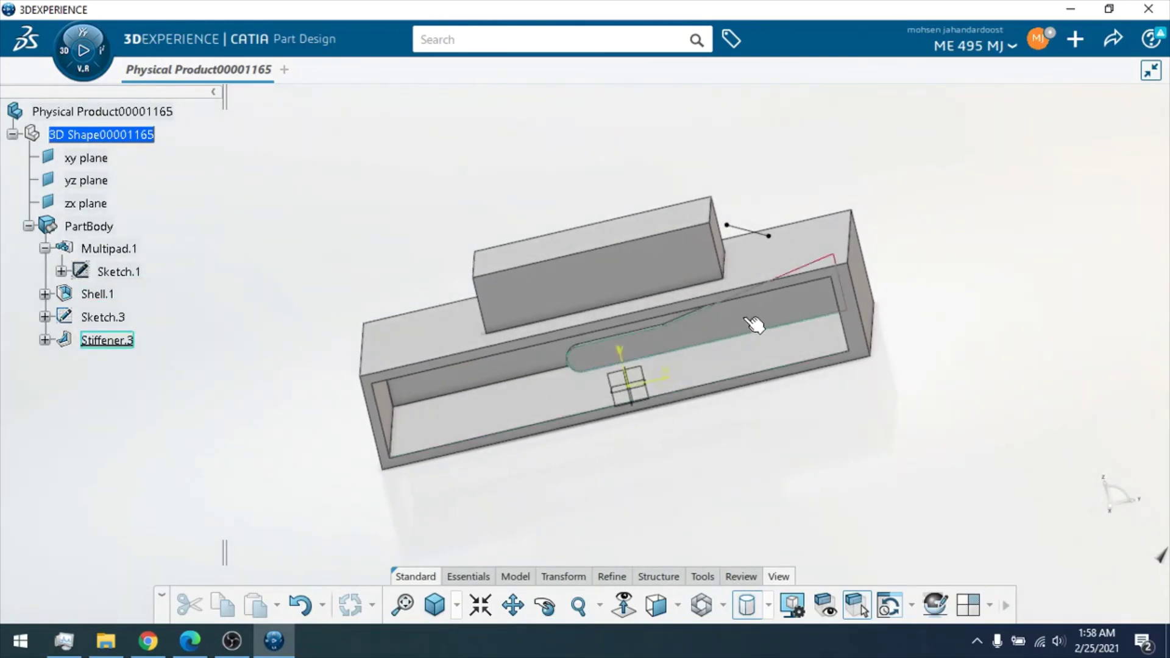
pyautogui.scroll(5, 852, 299)
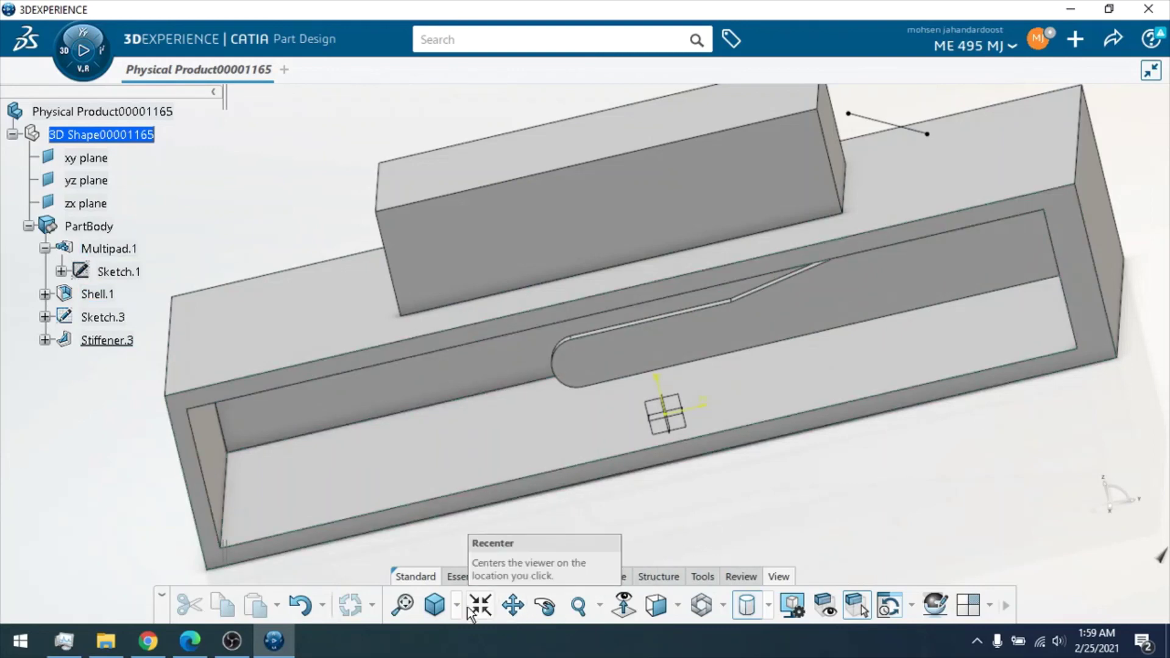
pyautogui.click(545, 607)
pyautogui.moveTo(518, 512); pyautogui.dragTo(579, 492)
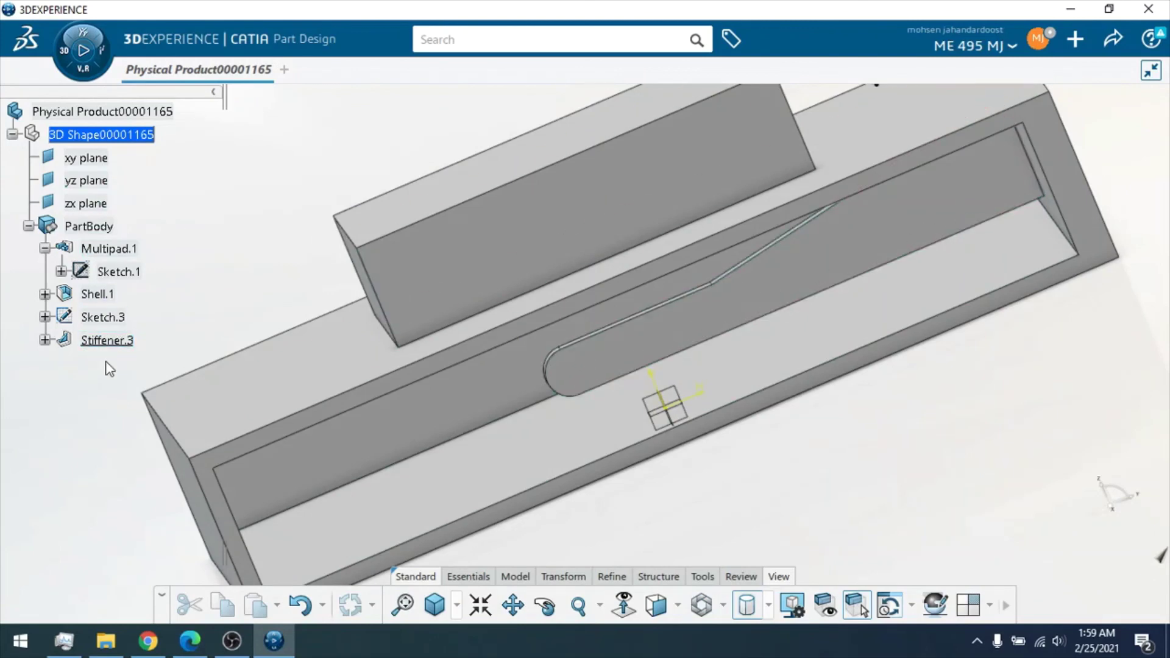
# Step: Redefine the arc-and-lines stiffener in top mode and inspect the resulting wall inside the large box
pyautogui.rightClick(108, 343)
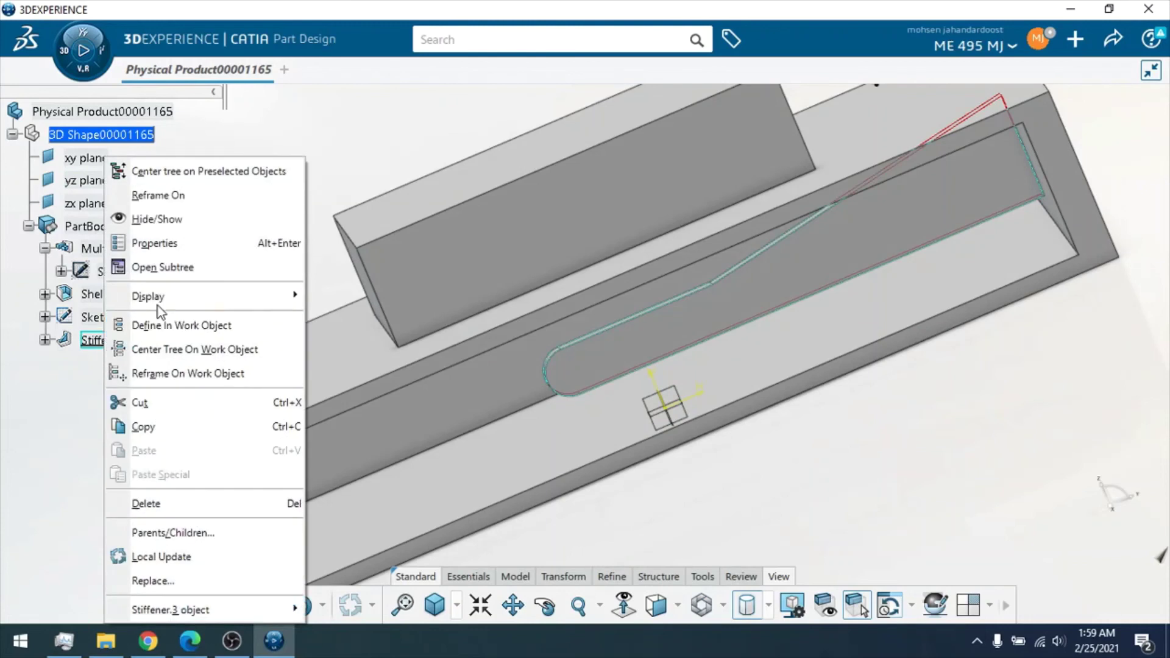
pyautogui.moveTo(198, 610)
pyautogui.click(360, 402)
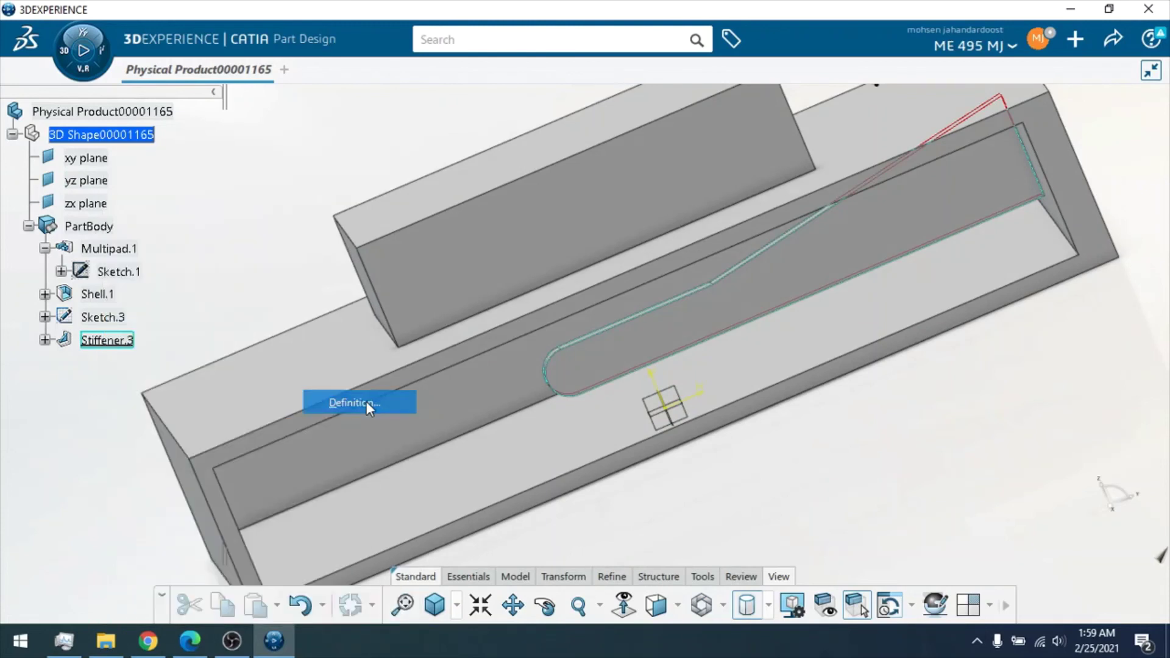
pyautogui.click(443, 162)
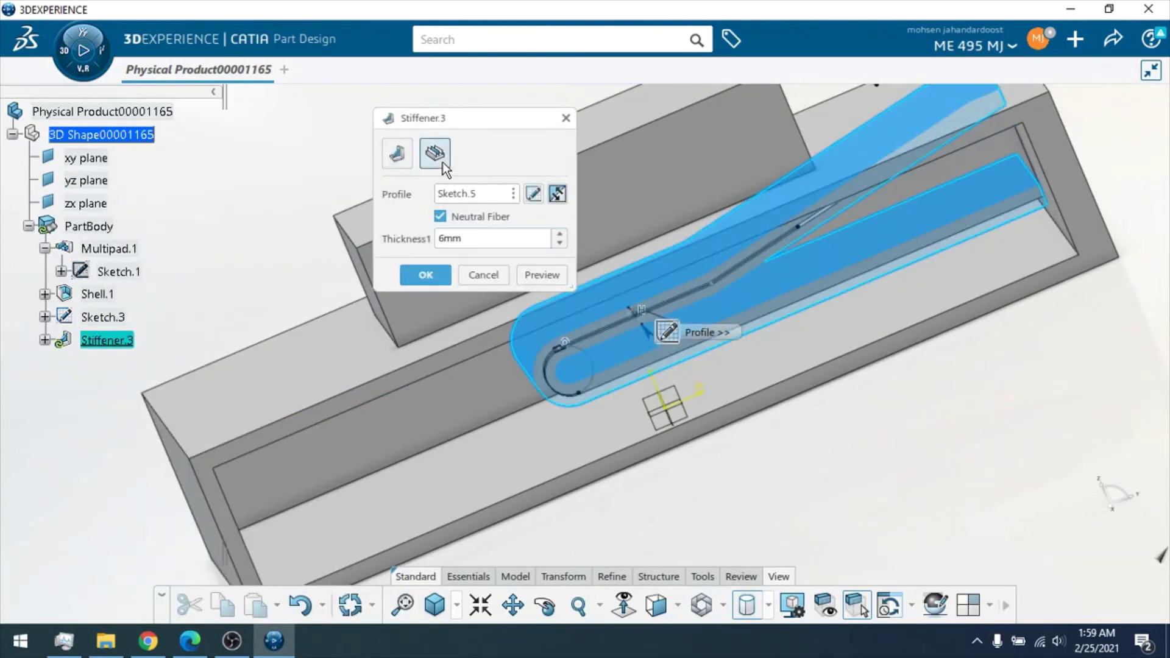
pyautogui.click(537, 275)
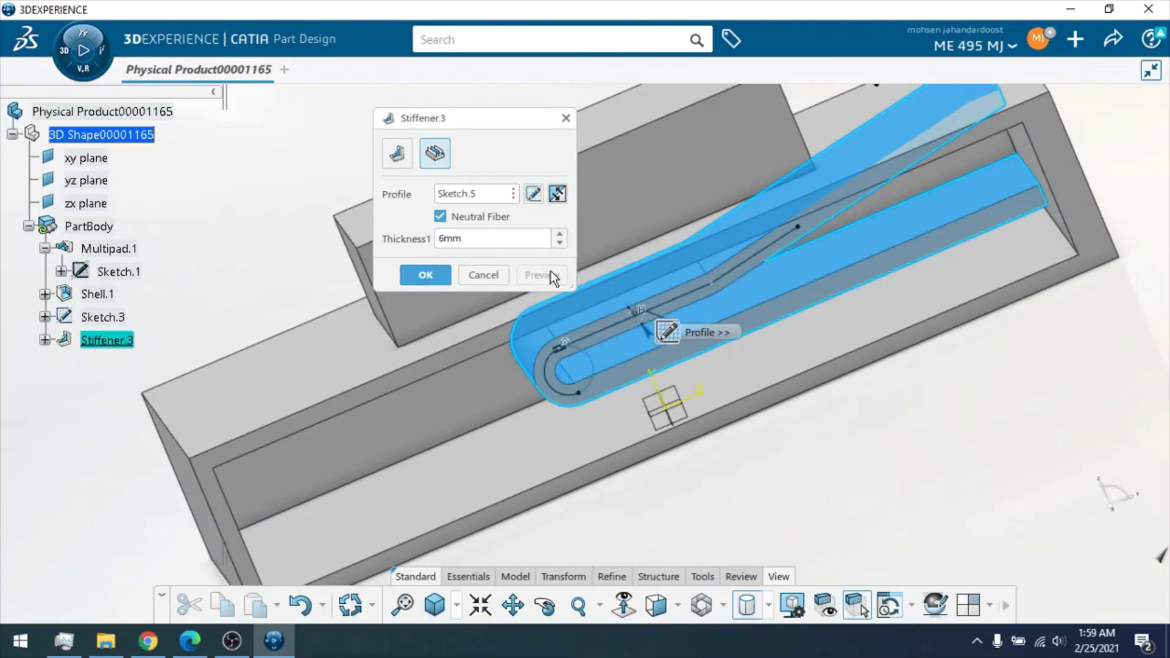
pyautogui.click(426, 275)
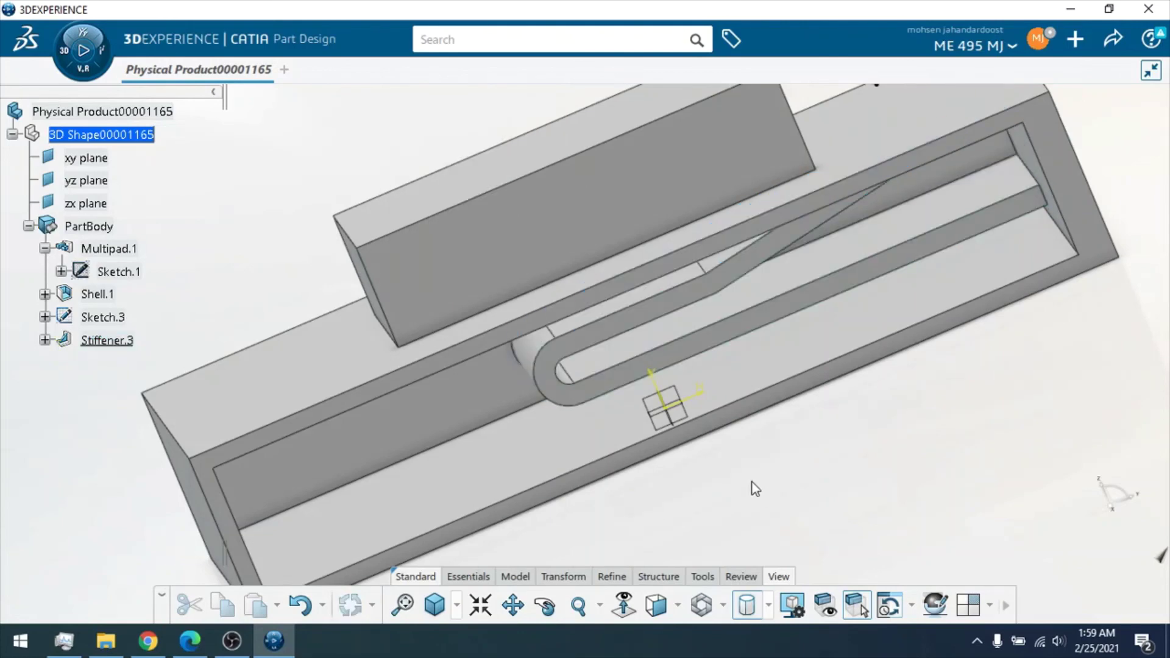
pyautogui.click(546, 607)
pyautogui.moveTo(500, 463); pyautogui.dragTo(579, 334)
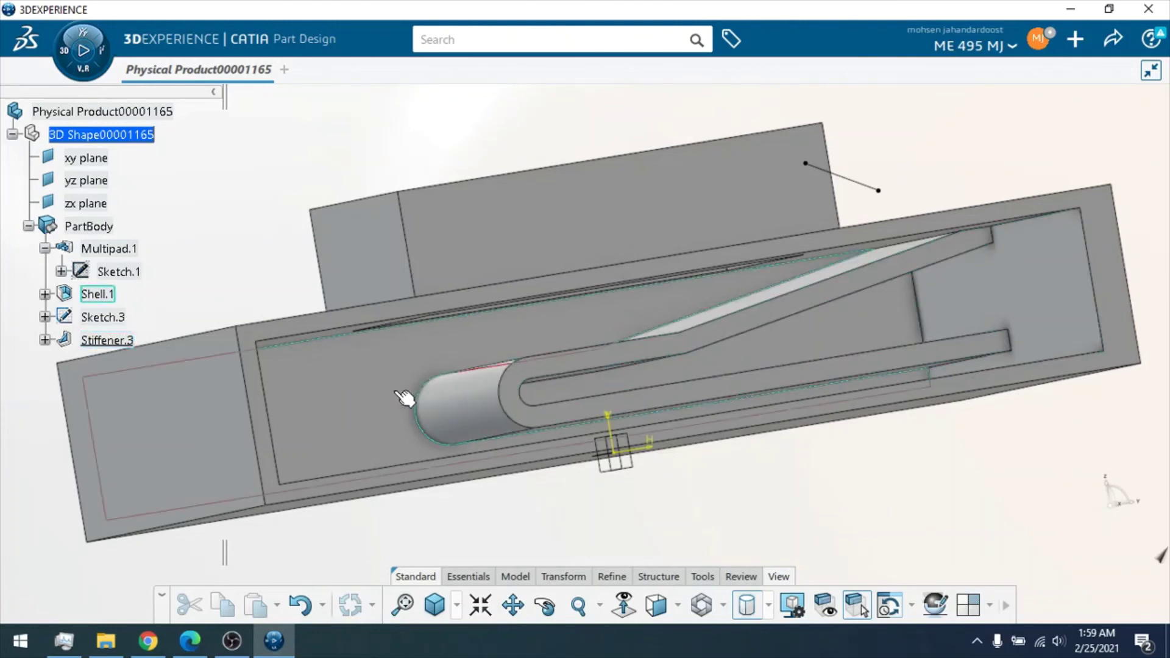
# Step: Review the definition of the top-mode stiffener inside the large box and keep its settings
pyautogui.moveTo(855, 309); pyautogui.dragTo(817, 418, button='middle')
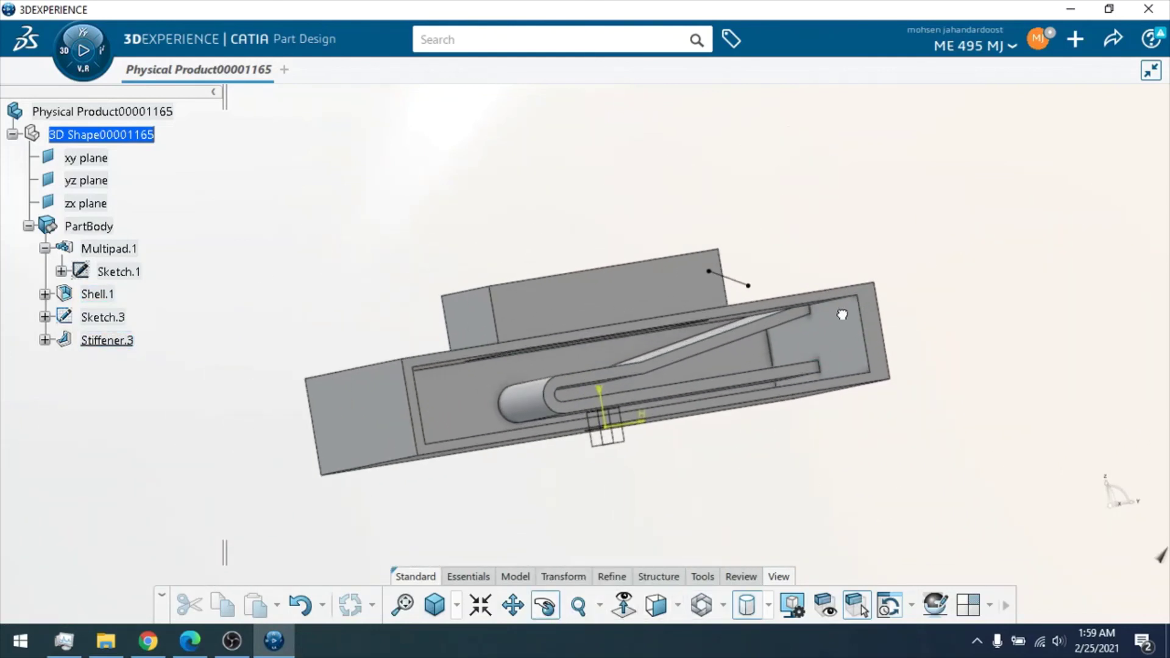
pyautogui.moveTo(842, 315); pyautogui.dragTo(792, 342, button='middle')
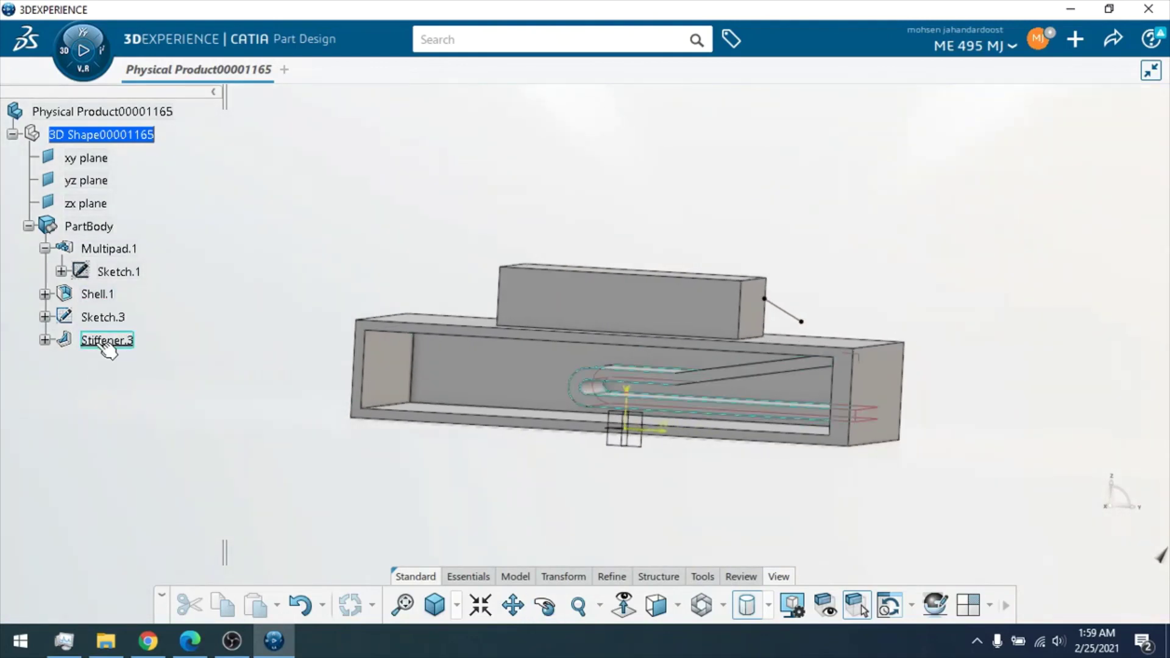
pyautogui.rightClick(108, 346)
pyautogui.moveTo(176, 610)
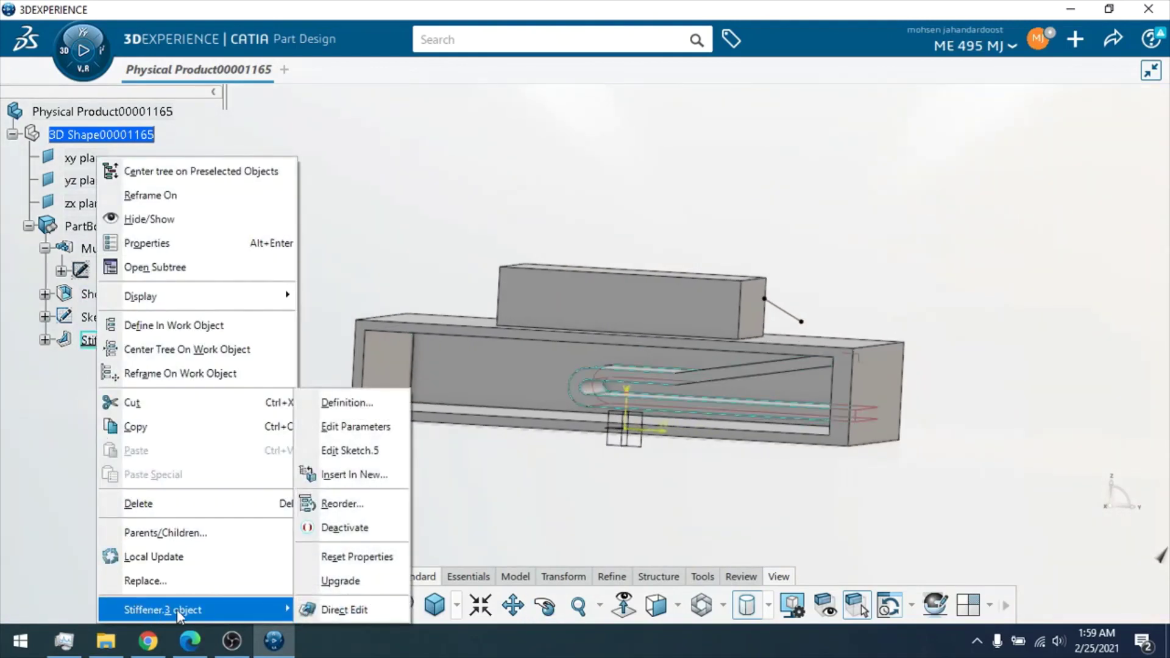
pyautogui.click(331, 427)
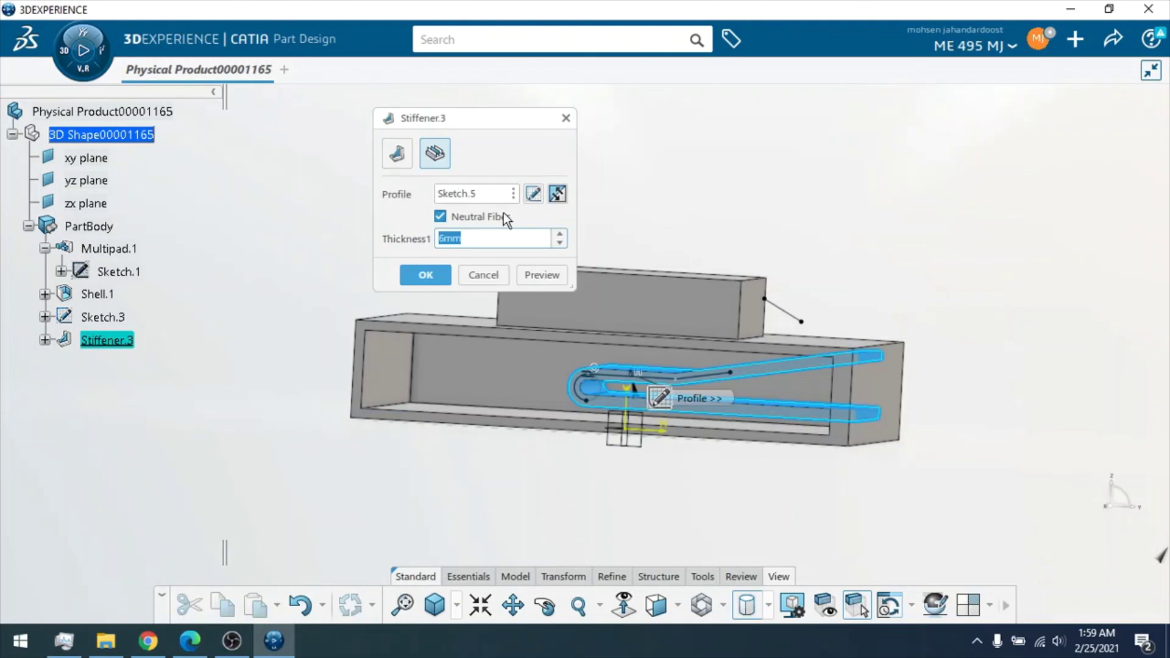
pyautogui.click(561, 191)
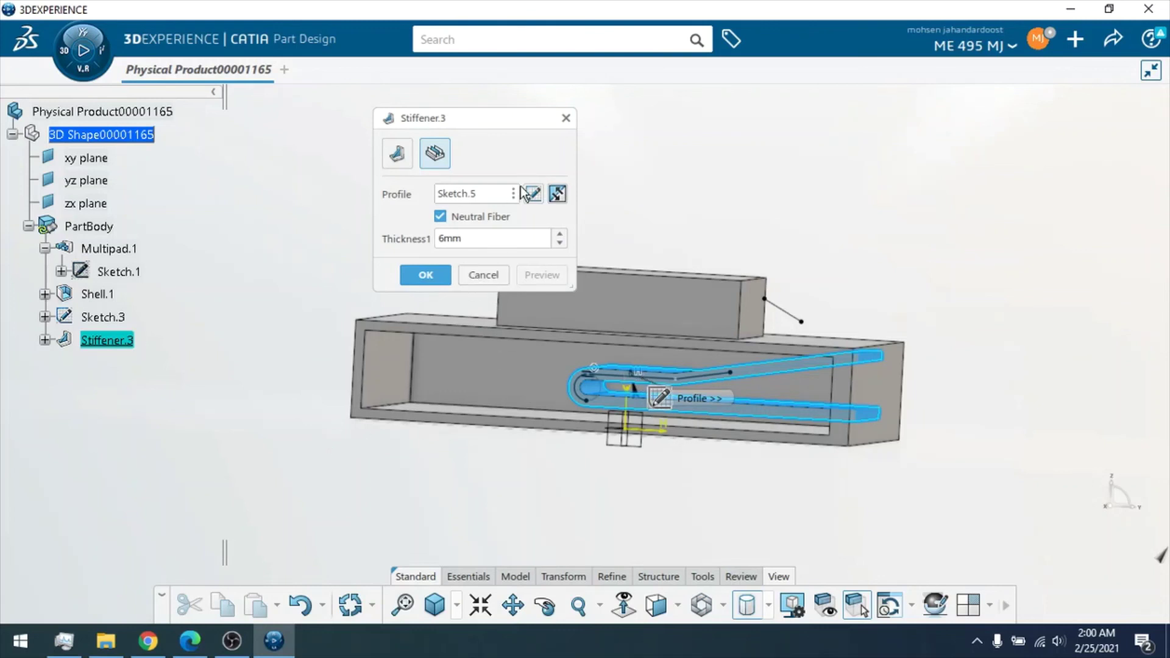
pyautogui.click(425, 275)
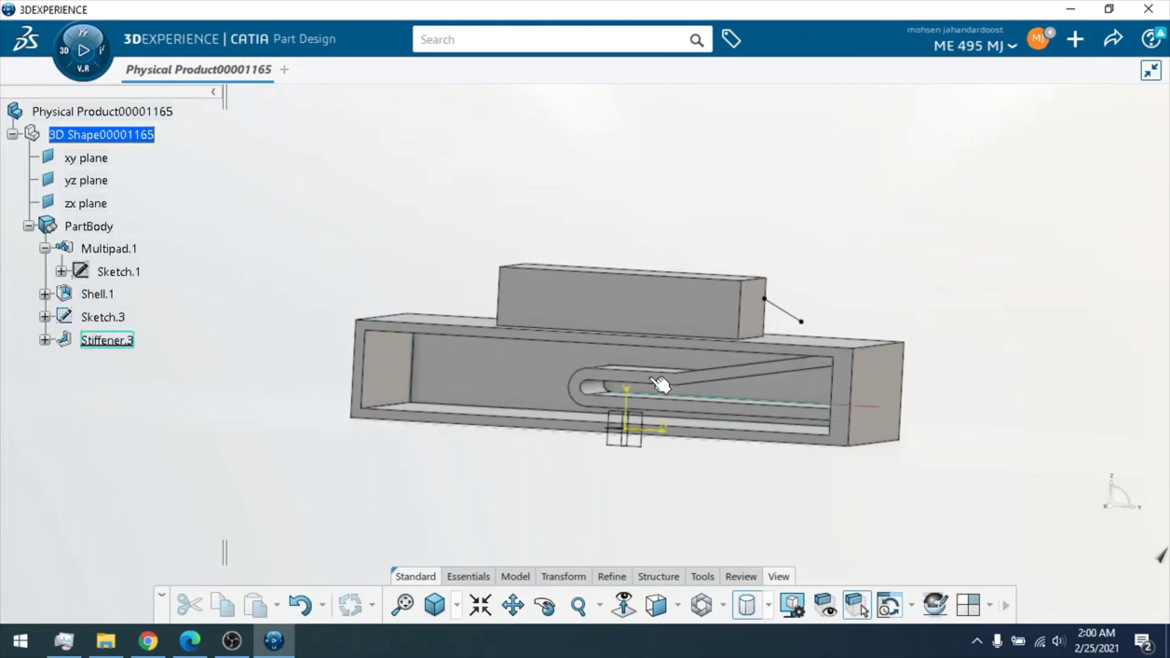
# Step: Create a side-mode stiffener from the slanted line beside the small box, with neutral fiber and 6 mm thickness
pyautogui.moveTo(504, 386); pyautogui.dragTo(554, 412, button='middle')
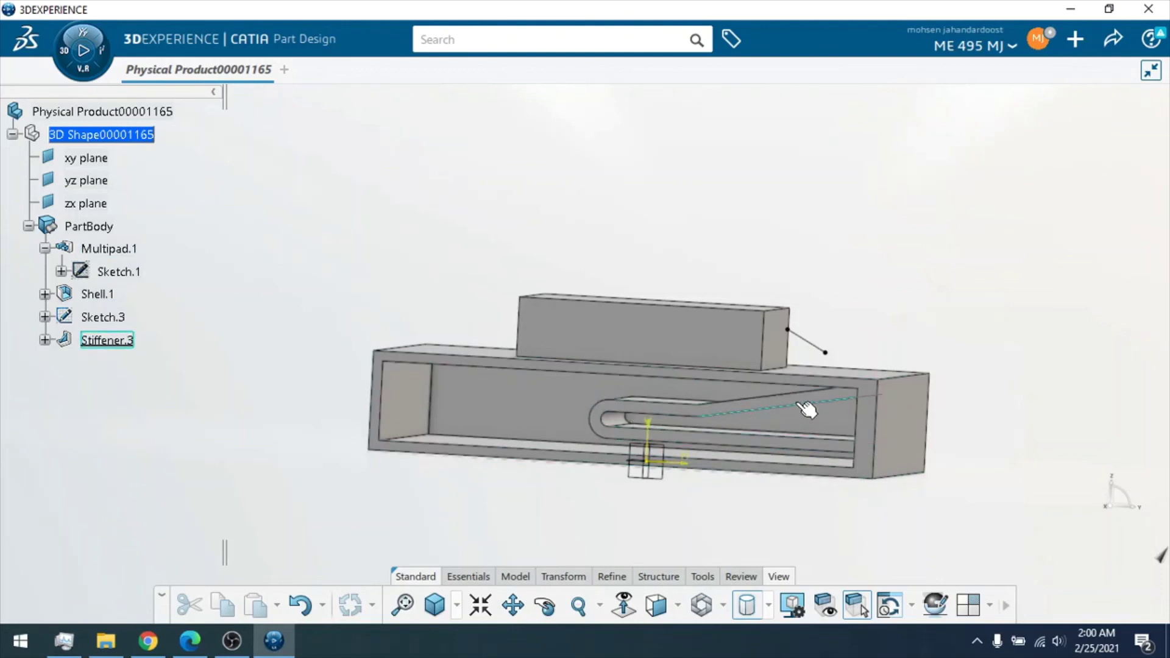
pyautogui.click(804, 339)
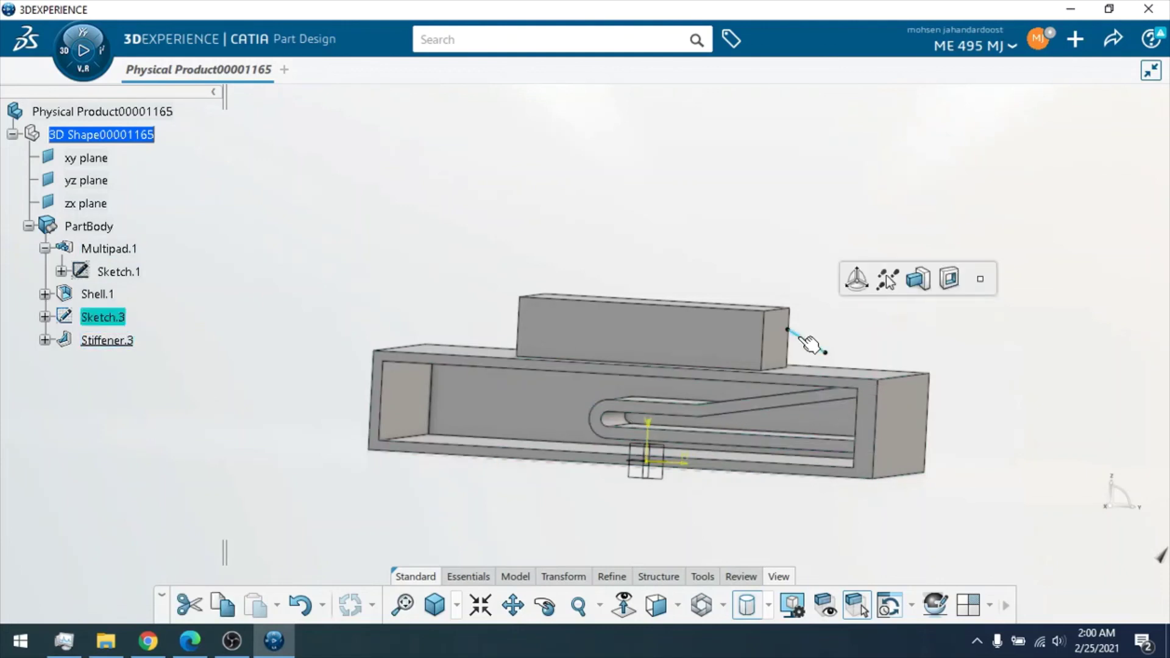
pyautogui.click(548, 579)
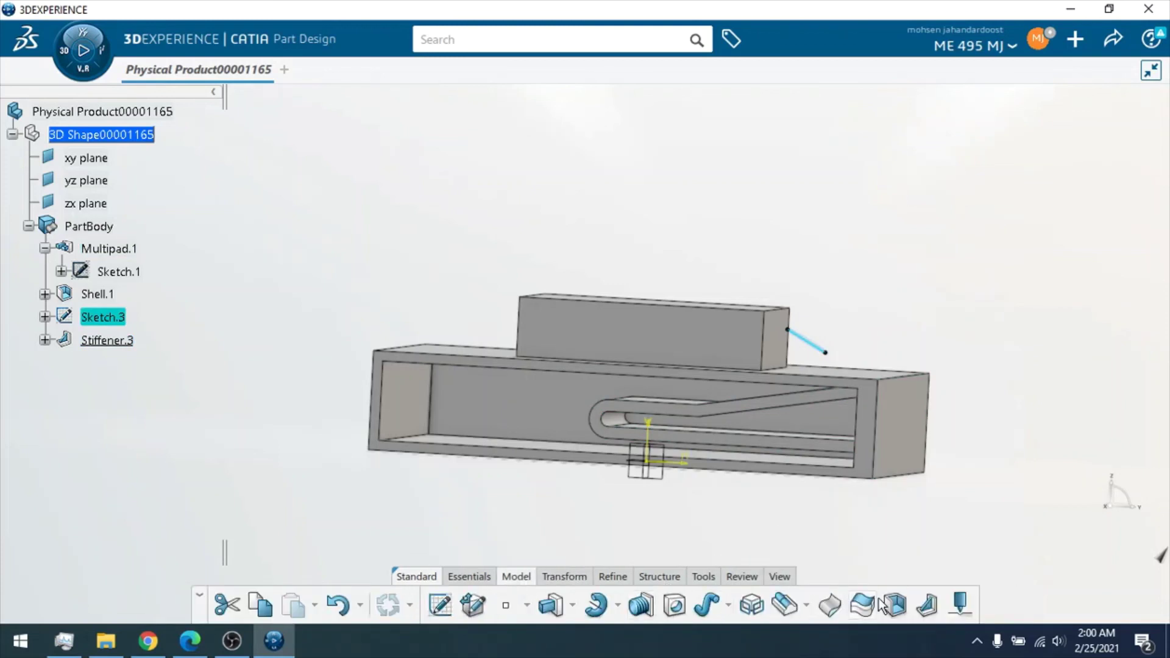
pyautogui.click(927, 605)
pyautogui.moveTo(750, 207); pyautogui.dragTo(755, 385, button='middle')
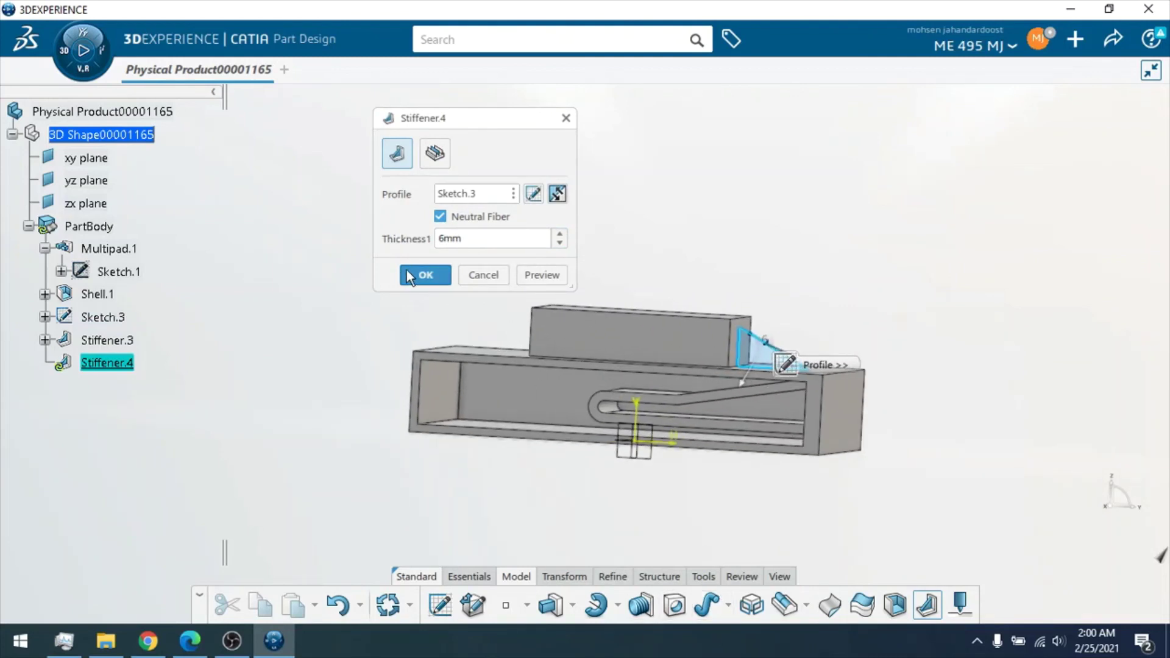
pyautogui.click(783, 577)
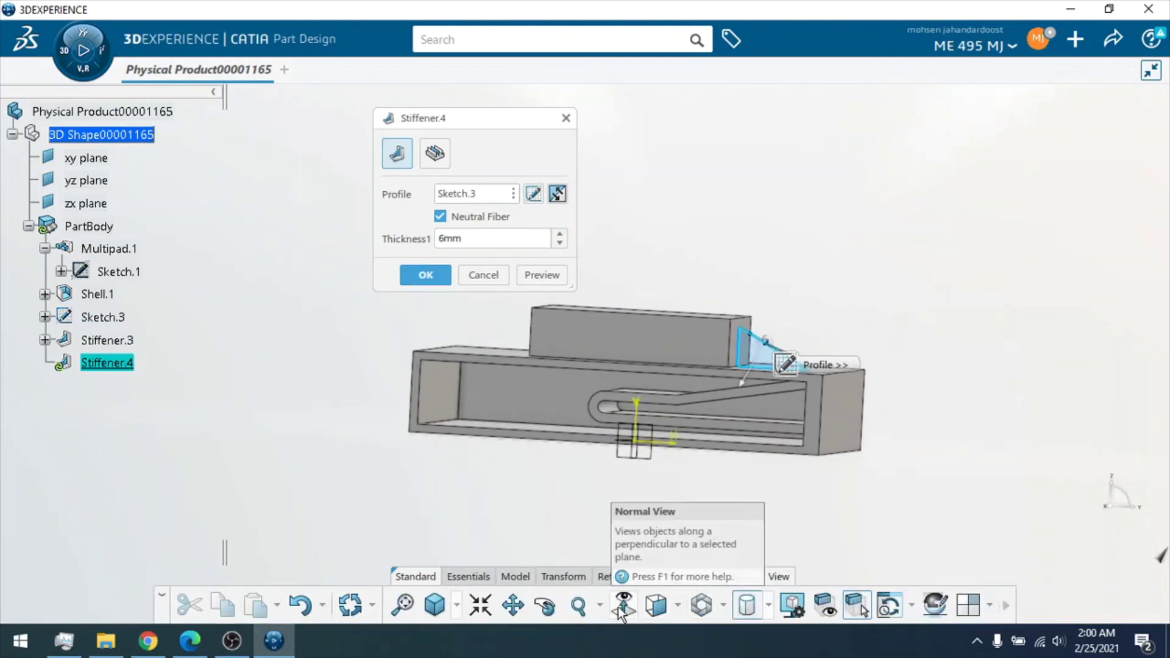
pyautogui.click(546, 605)
pyautogui.moveTo(610, 402); pyautogui.dragTo(726, 359)
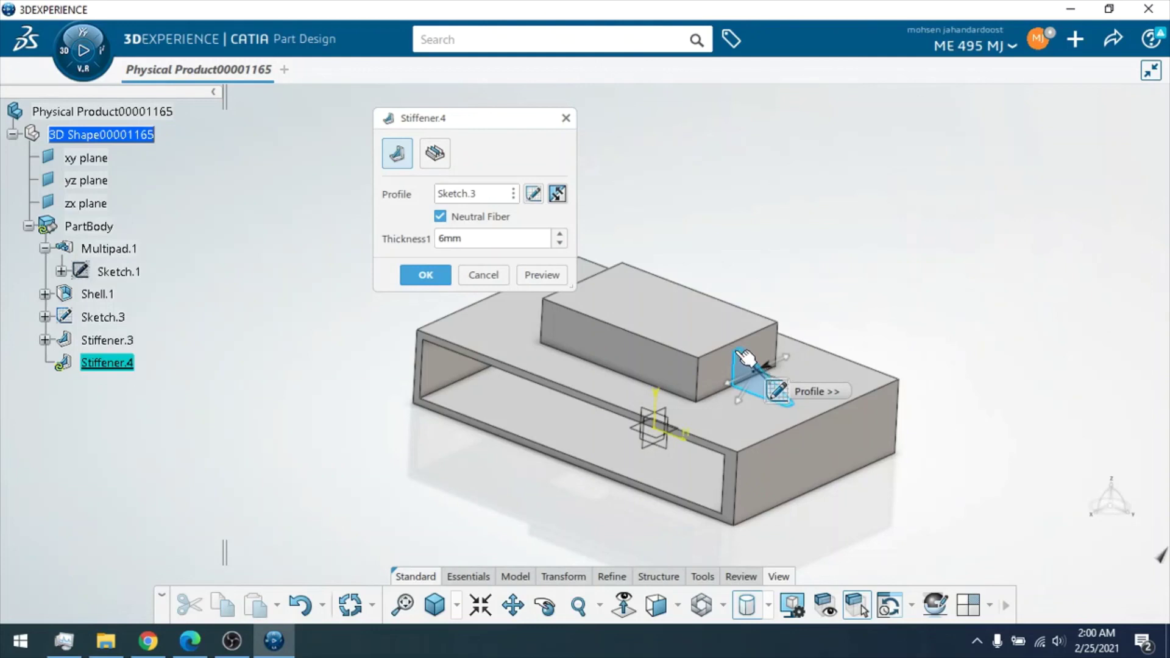
pyautogui.click(542, 275)
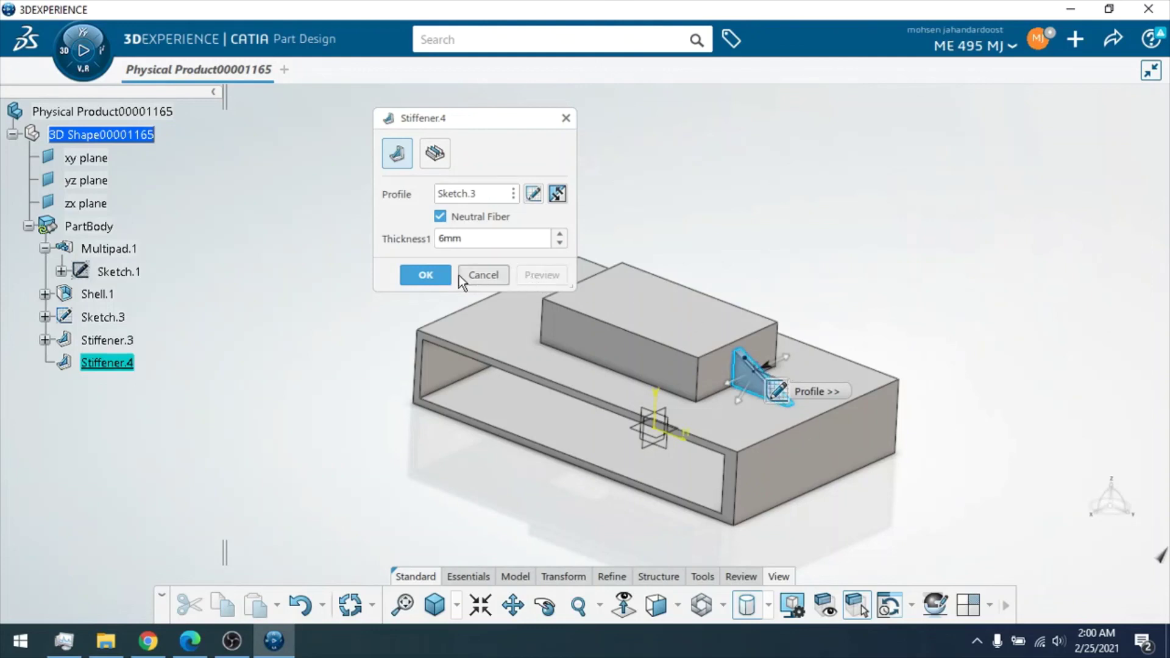
pyautogui.click(421, 277)
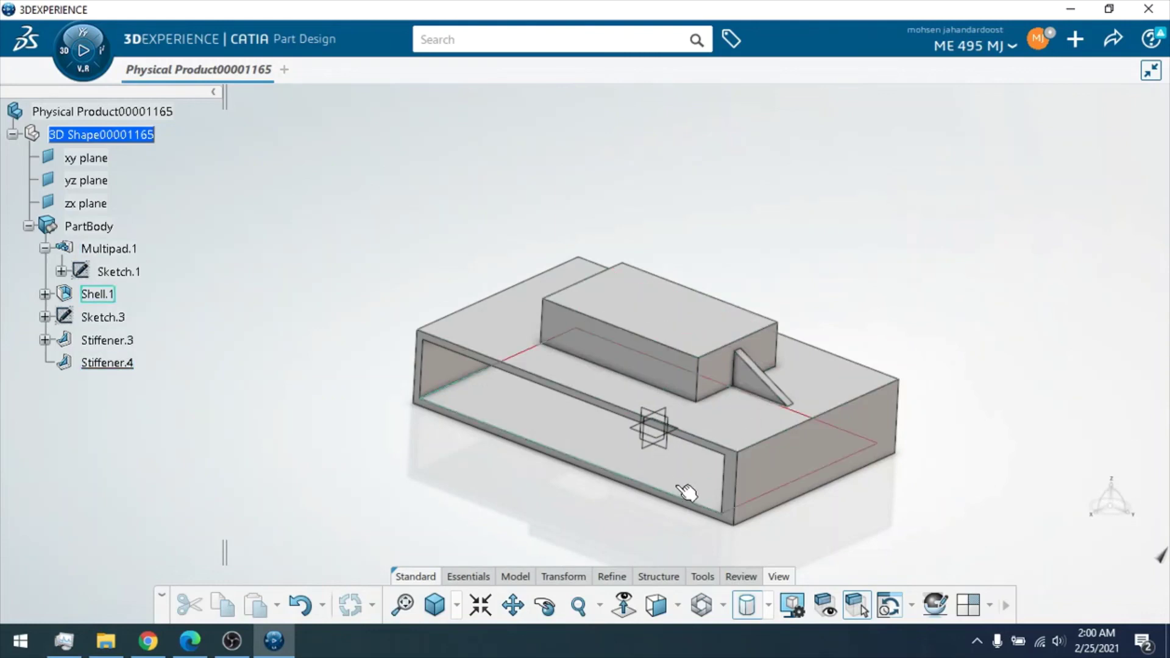
# Step: Sketch a slanted elongated hole of about 4 mm radius on the yz plane, inside the large box's empty end
pyautogui.keyDown('ctrl'); pyautogui.moveTo(722, 486); pyautogui.dragTo(730, 451, button='middle'); pyautogui.keyUp('ctrl')
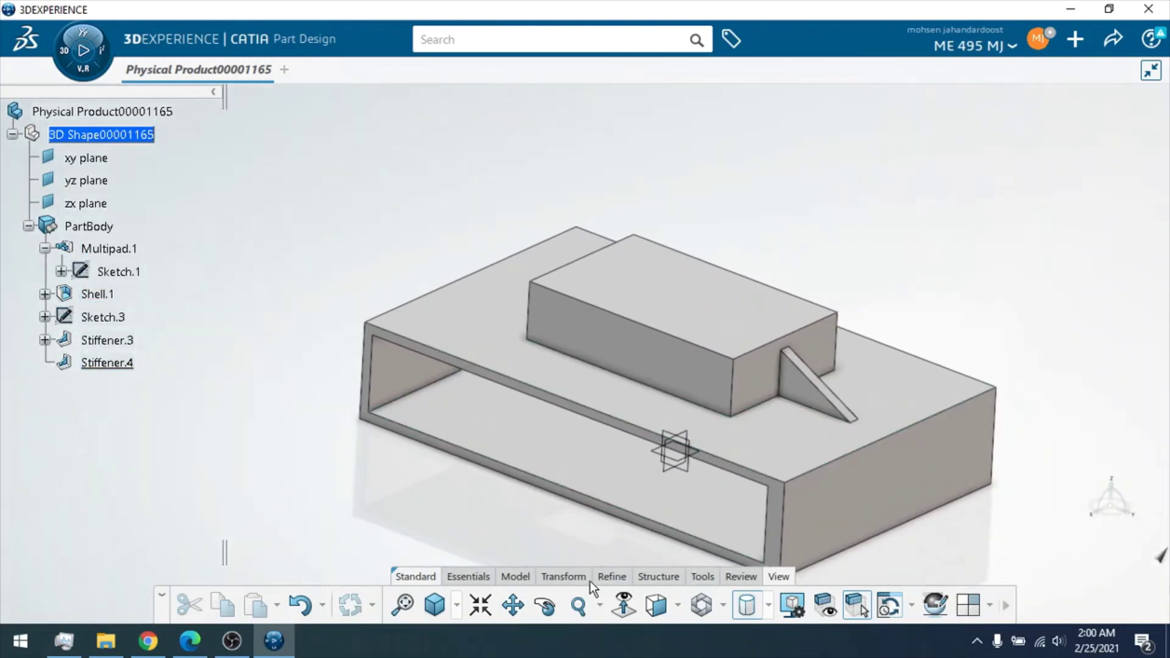
pyautogui.click(91, 181)
pyautogui.click(476, 577)
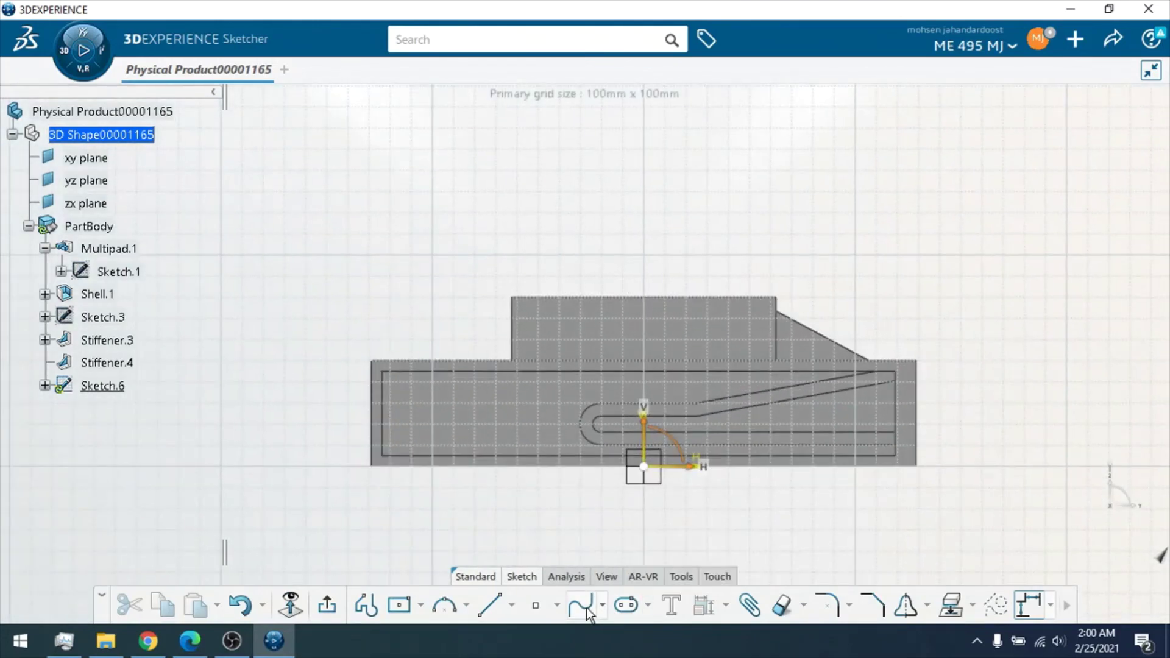
pyautogui.click(626, 605)
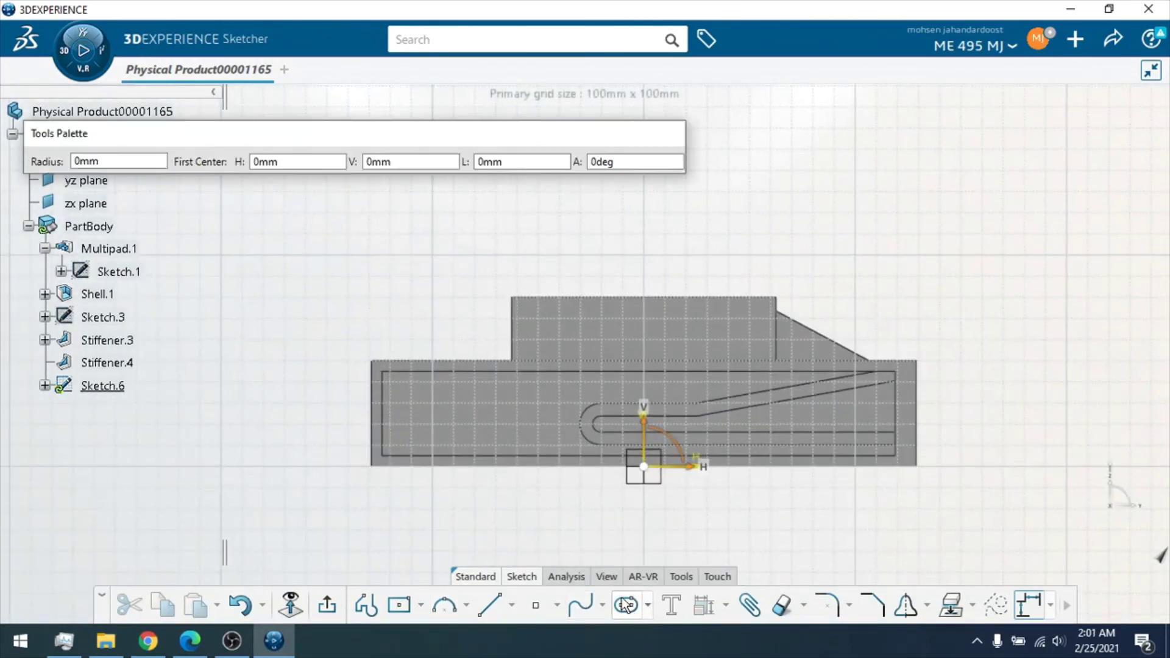
pyautogui.click(455, 400)
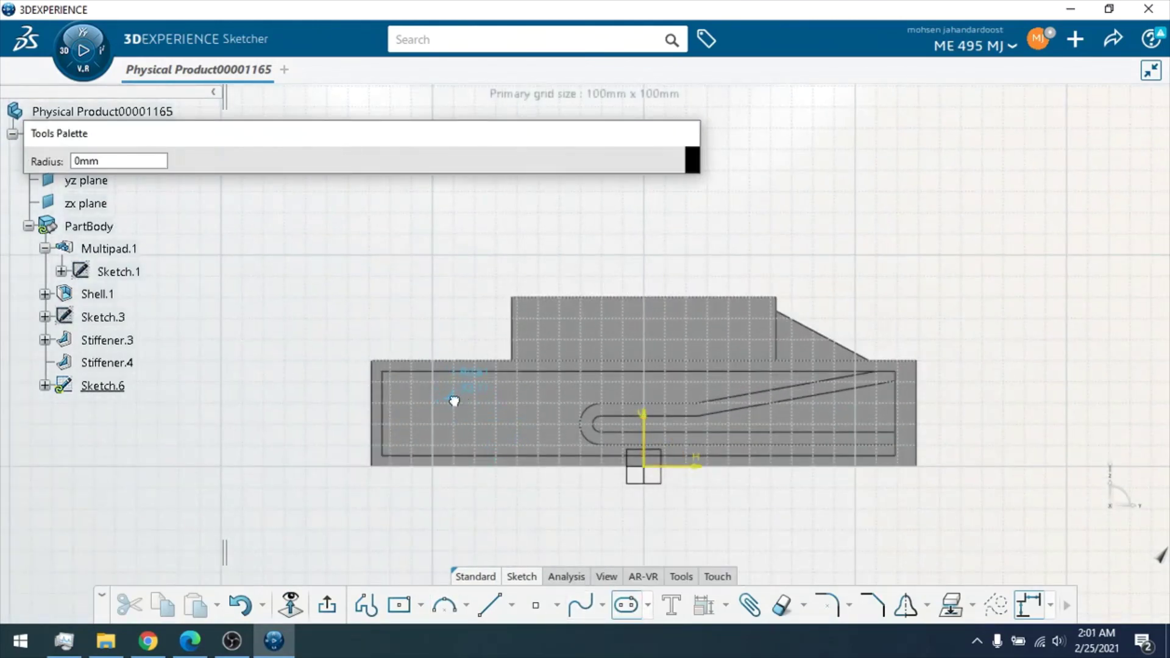
pyautogui.click(463, 437)
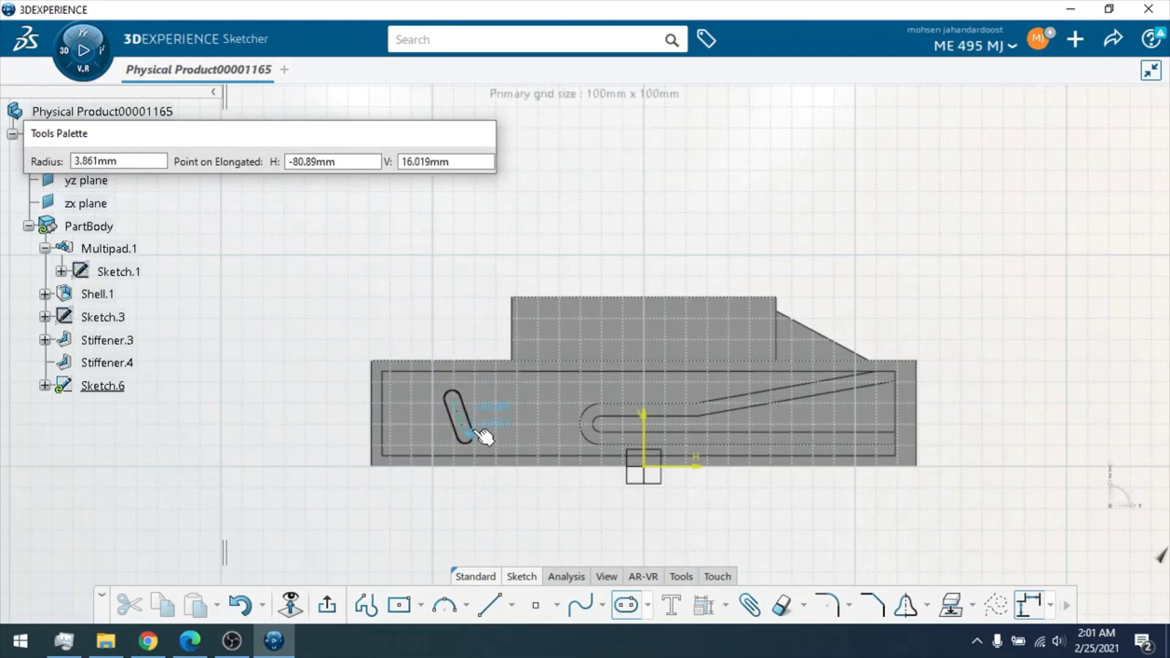
pyautogui.click(482, 434)
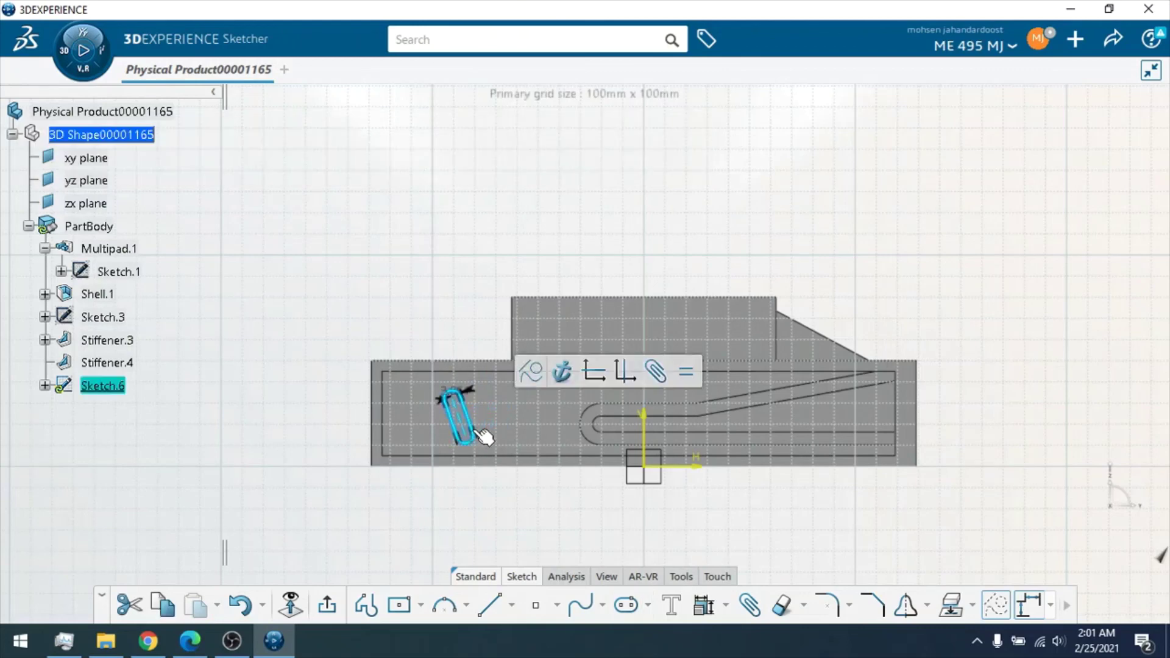
pyautogui.click(367, 605)
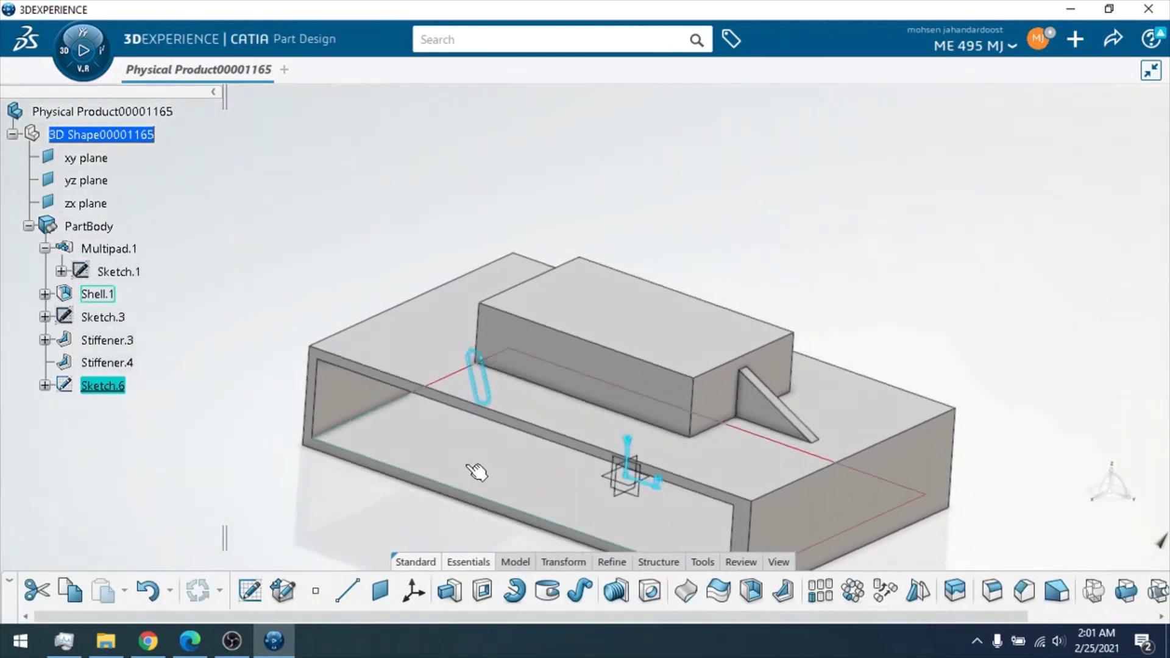
# Step: Try to build a side-mode stiffener from the elongated-hole sketch, accepting the closed profile with neutral fiber and 6 mm thickness
pyautogui.click(782, 592)
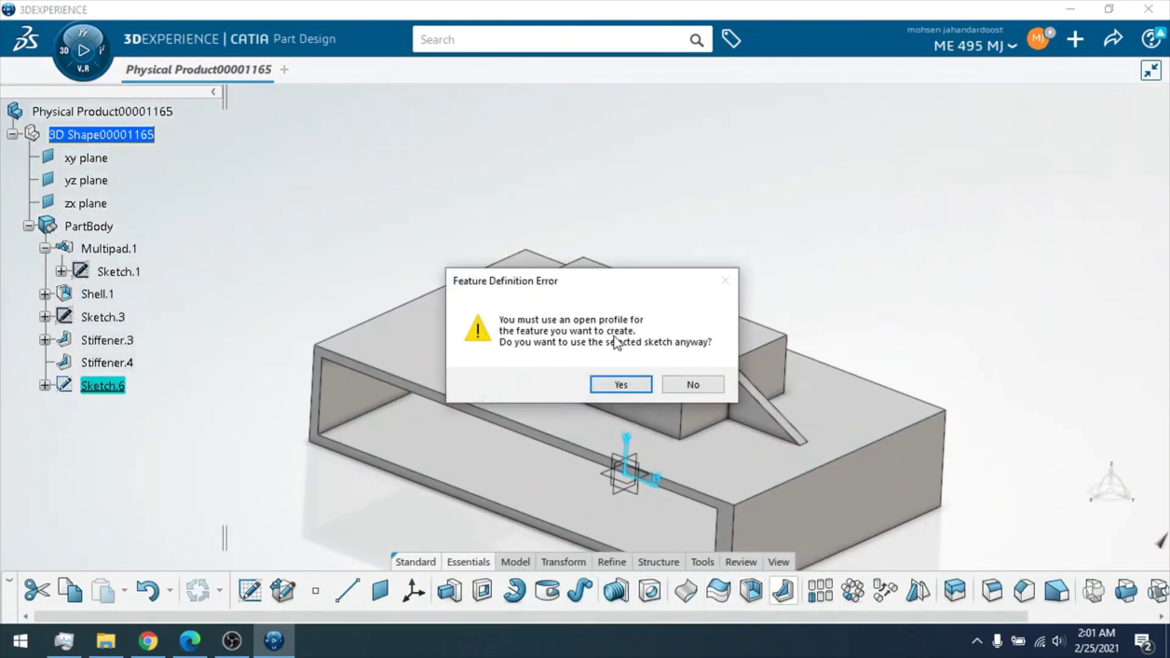
pyautogui.click(621, 385)
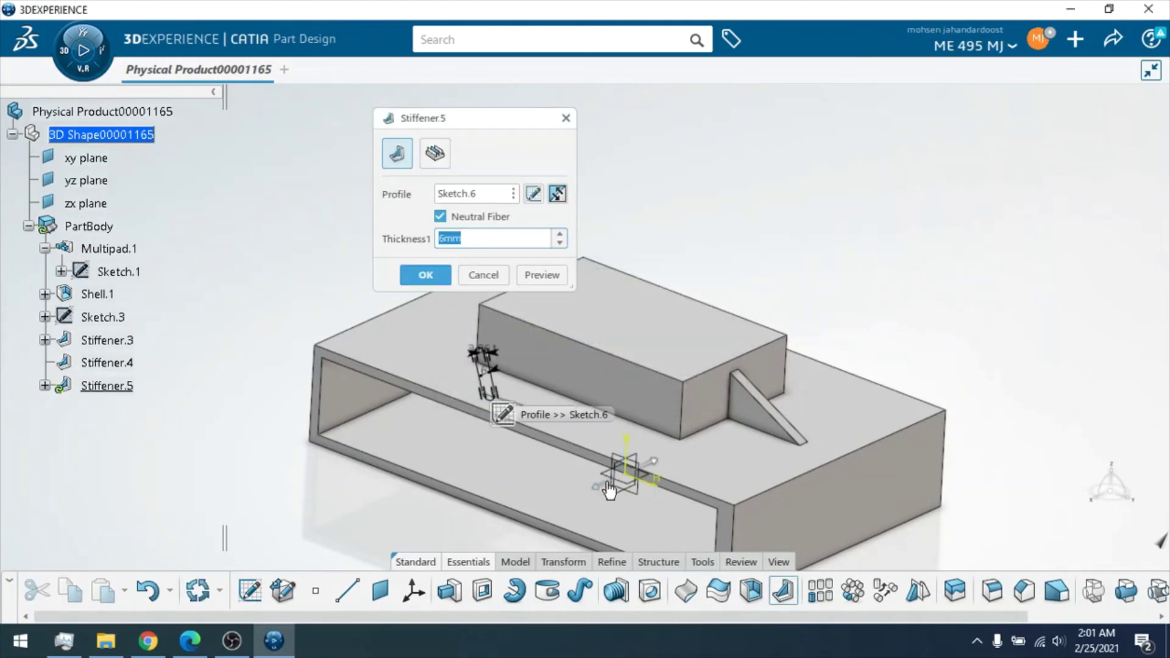
pyautogui.moveTo(616, 483)
pyautogui.mouseDown(button='middle')
pyautogui.moveTo(615, 473)
pyautogui.moveTo(603, 487)
pyautogui.mouseUp(button='middle')
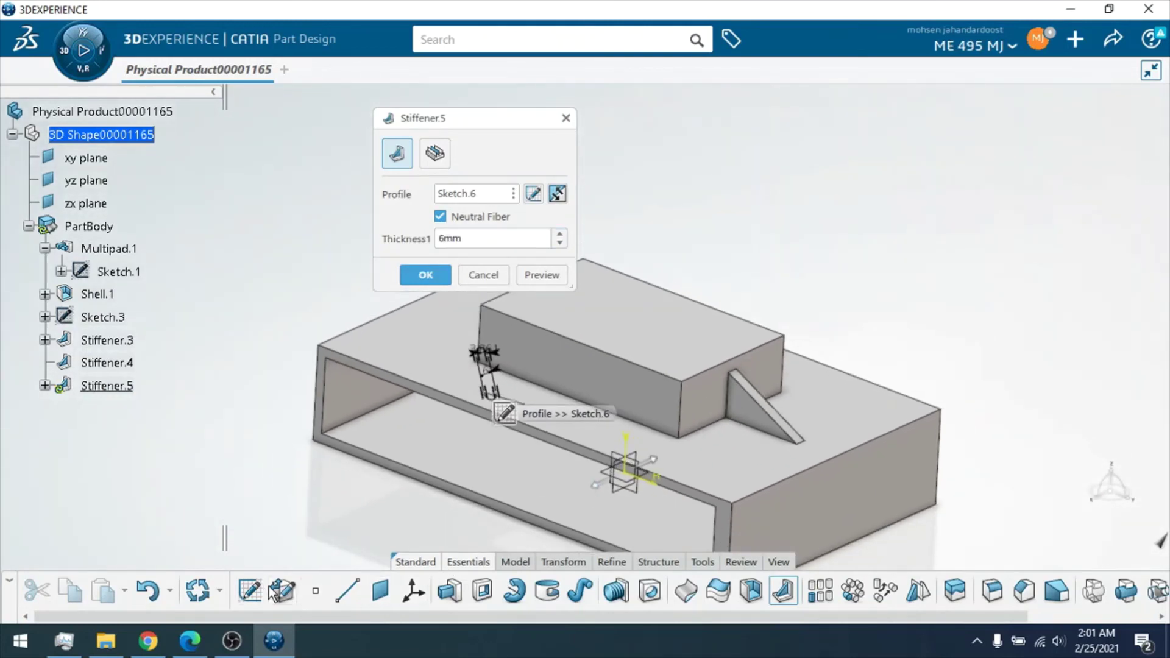
pyautogui.click(778, 562)
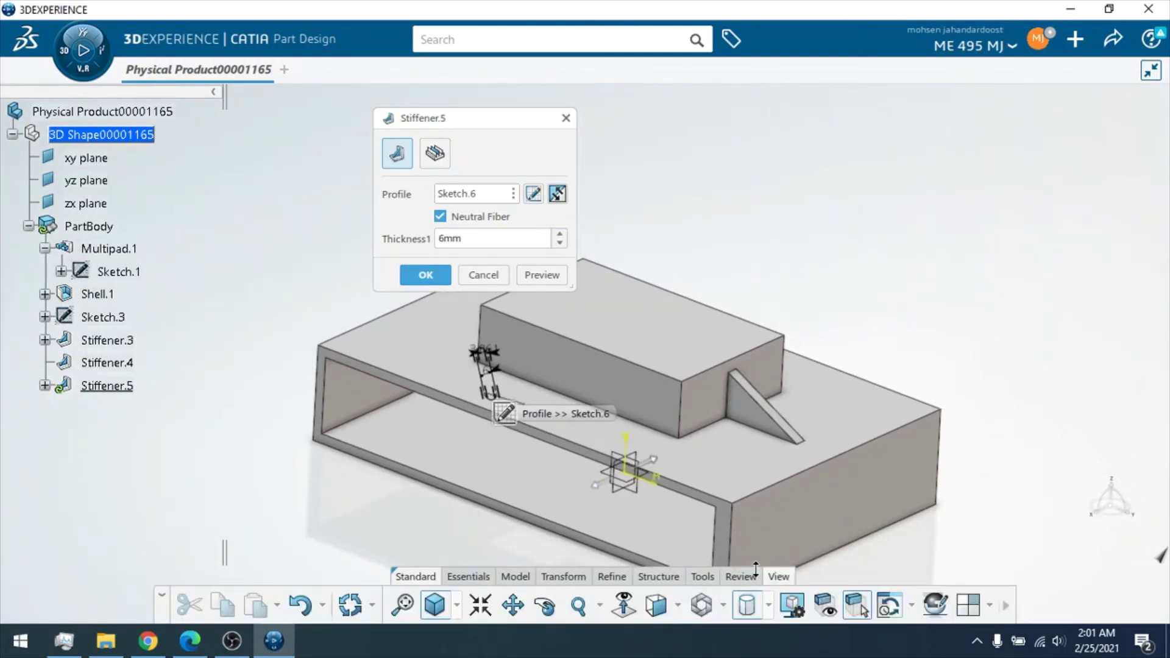
pyautogui.click(546, 606)
pyautogui.moveTo(535, 478); pyautogui.dragTo(612, 436)
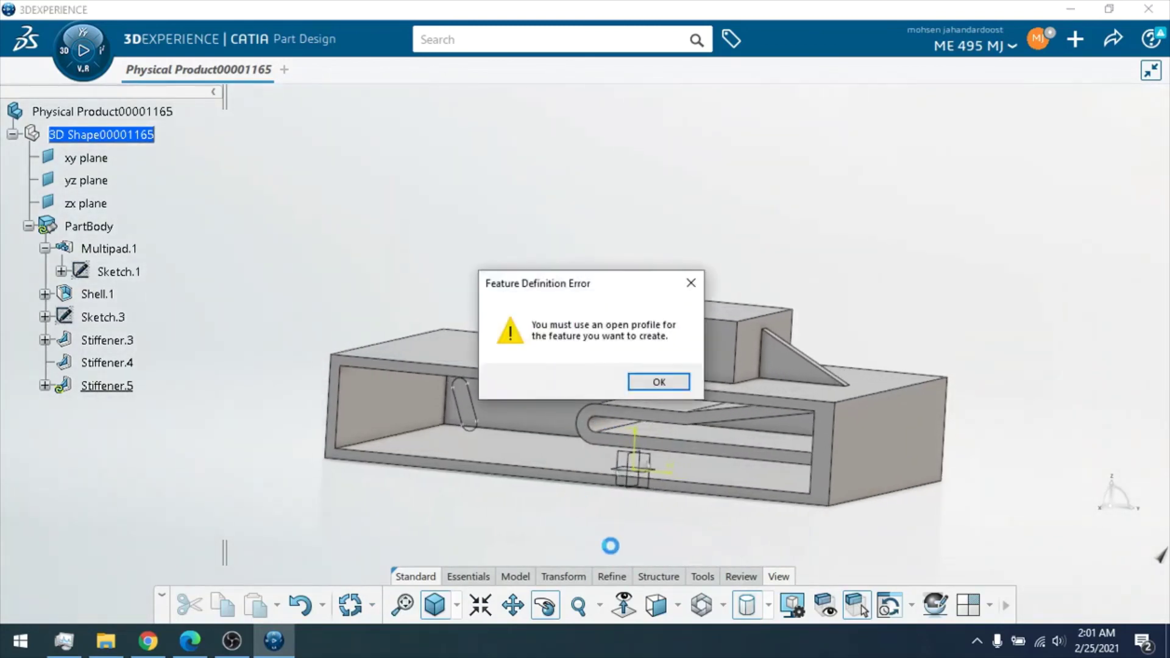
pyautogui.click(664, 380)
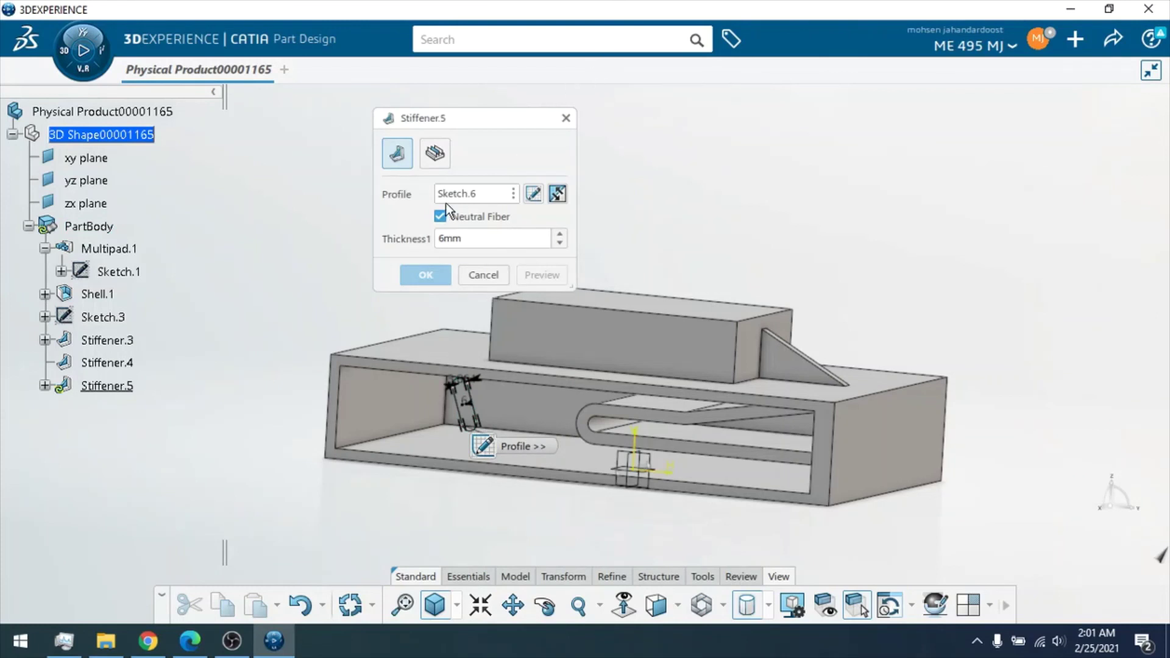
# Step: Switch the elongated-hole stiffener to top mode and create it with neutral fiber and 6 mm thickness
pyautogui.click(436, 154)
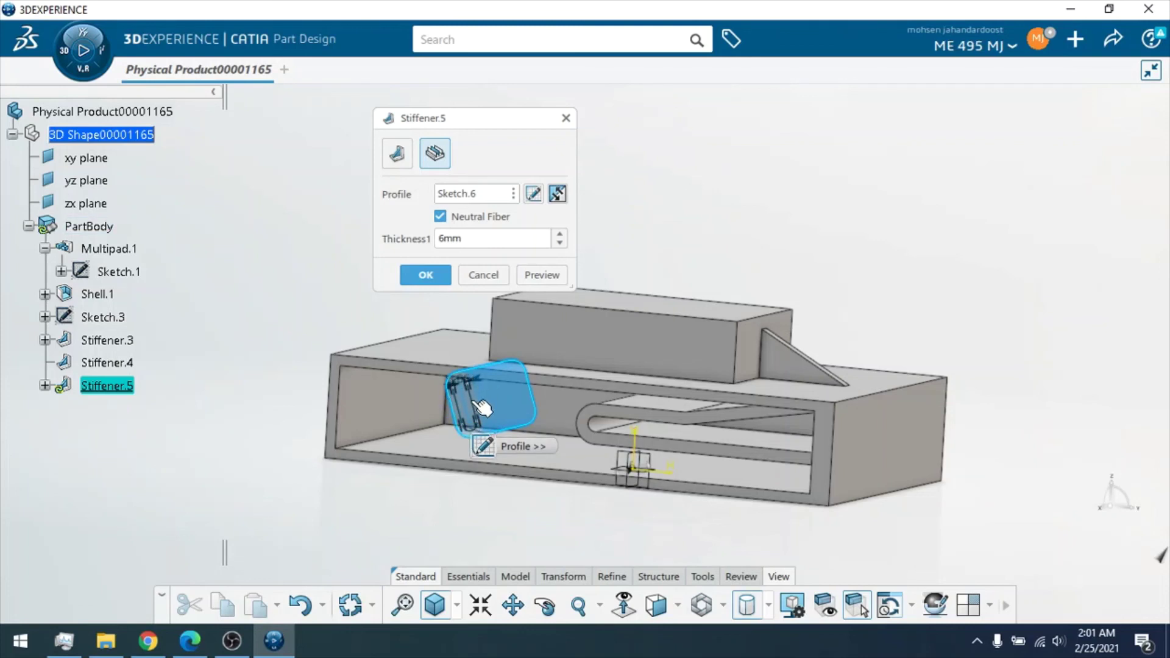
pyautogui.moveTo(482, 407); pyautogui.dragTo(472, 357, button='middle')
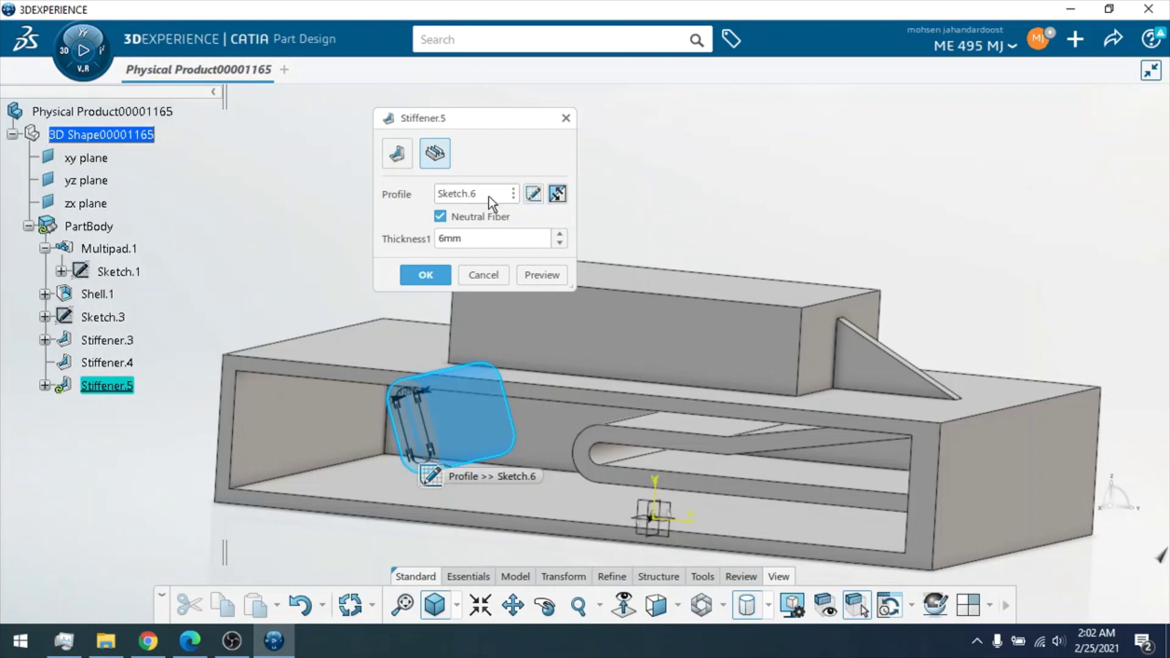
pyautogui.click(542, 275)
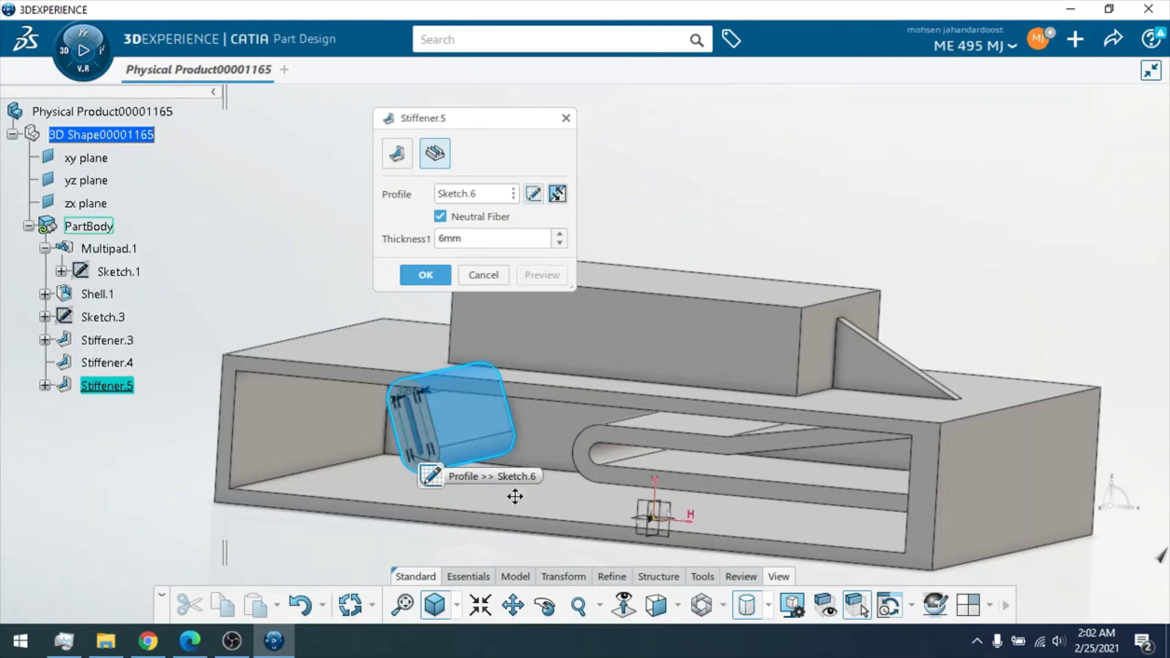
pyautogui.click(545, 605)
pyautogui.moveTo(567, 481)
pyautogui.mouseDown()
pyautogui.moveTo(574, 457)
pyautogui.moveTo(582, 469)
pyautogui.mouseUp()
pyautogui.click(425, 275)
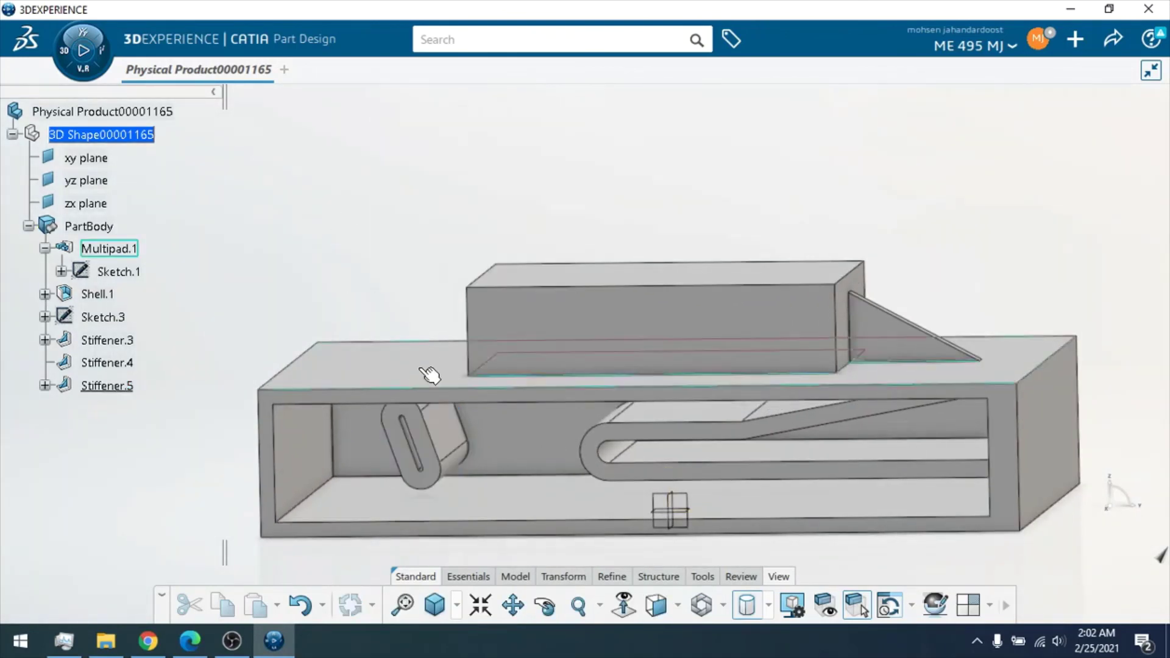
# Step: Set the elongated-hole stiffener's thickness to 3 mm and inspect the resulting wall inside the box
pyautogui.rightClick(117, 386)
pyautogui.moveTo(269, 610)
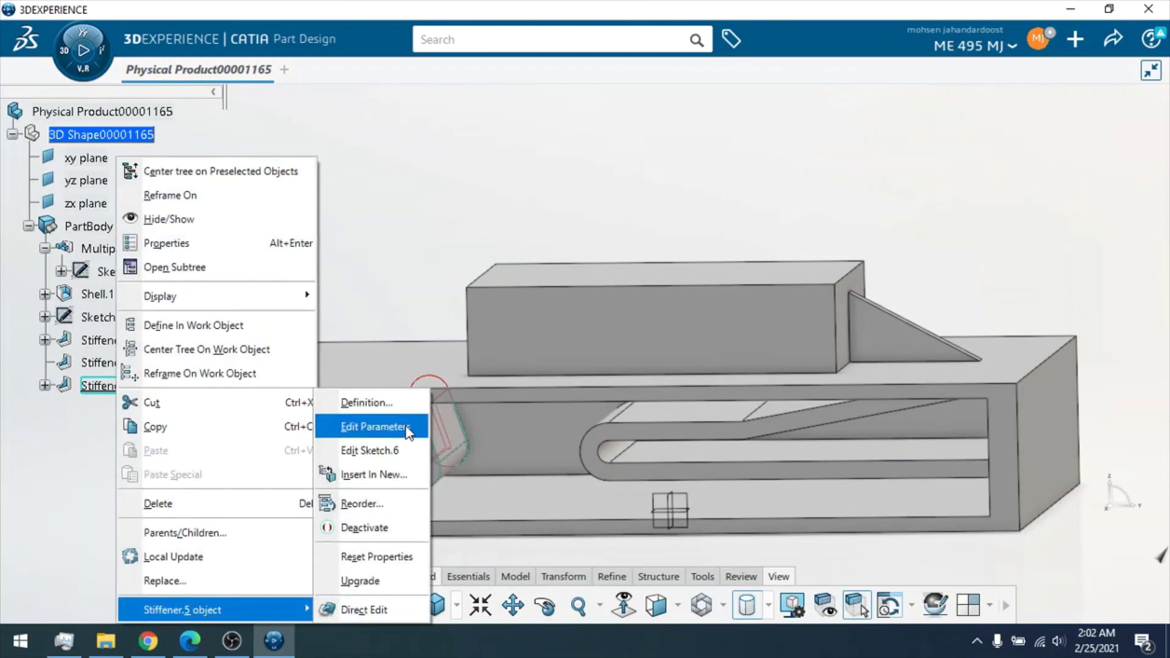
pyautogui.click(405, 403)
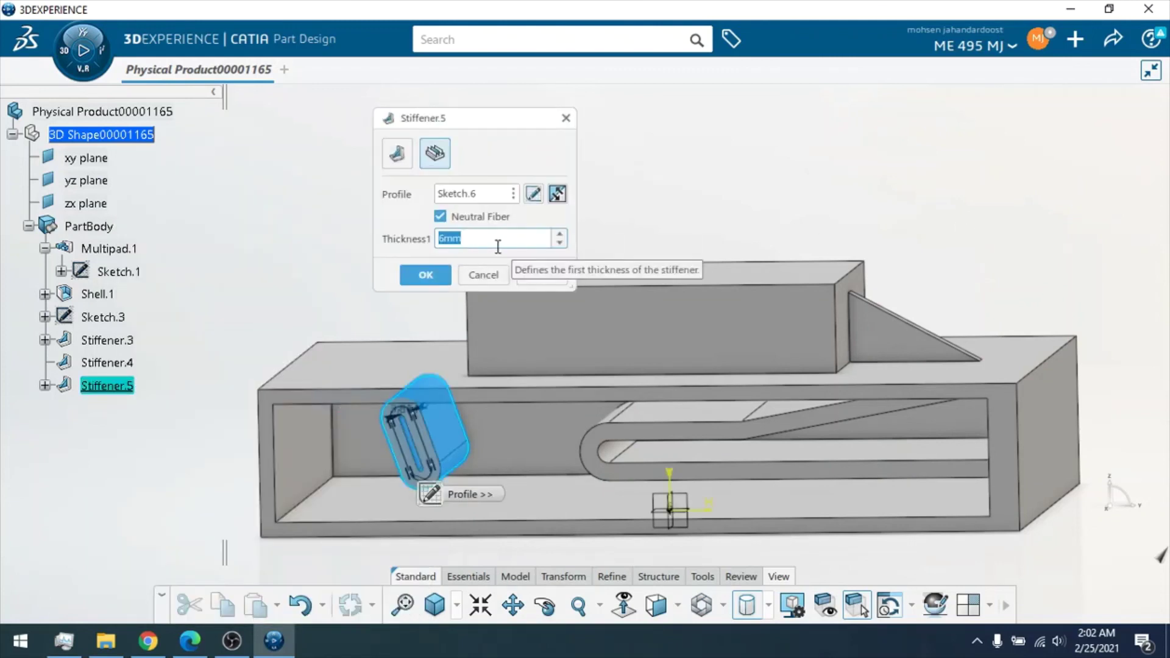
pyautogui.write('3')
pyautogui.click(537, 275)
pyautogui.click(430, 275)
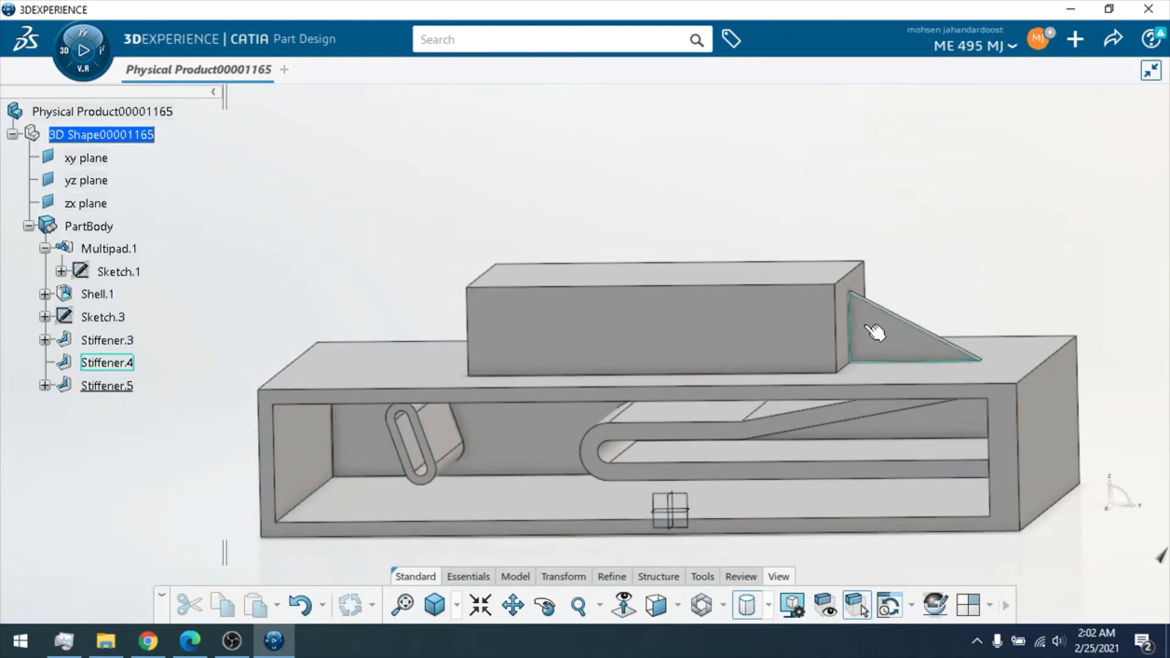
pyautogui.click(546, 606)
pyautogui.moveTo(828, 406); pyautogui.dragTo(843, 314)
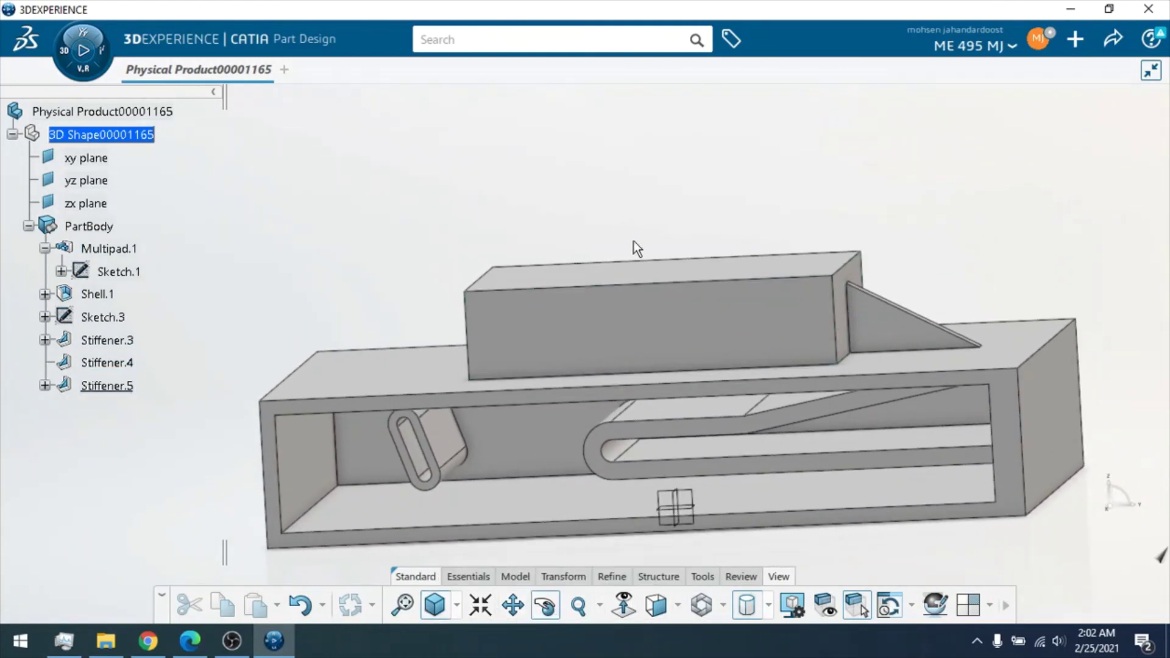
# Step: Switch Stiffener.3, the long open-profile stiffener inside the large box, to side mode and apply the change
pyautogui.moveTo(634, 241); pyautogui.dragTo(667, 222)
pyautogui.press('Escape')
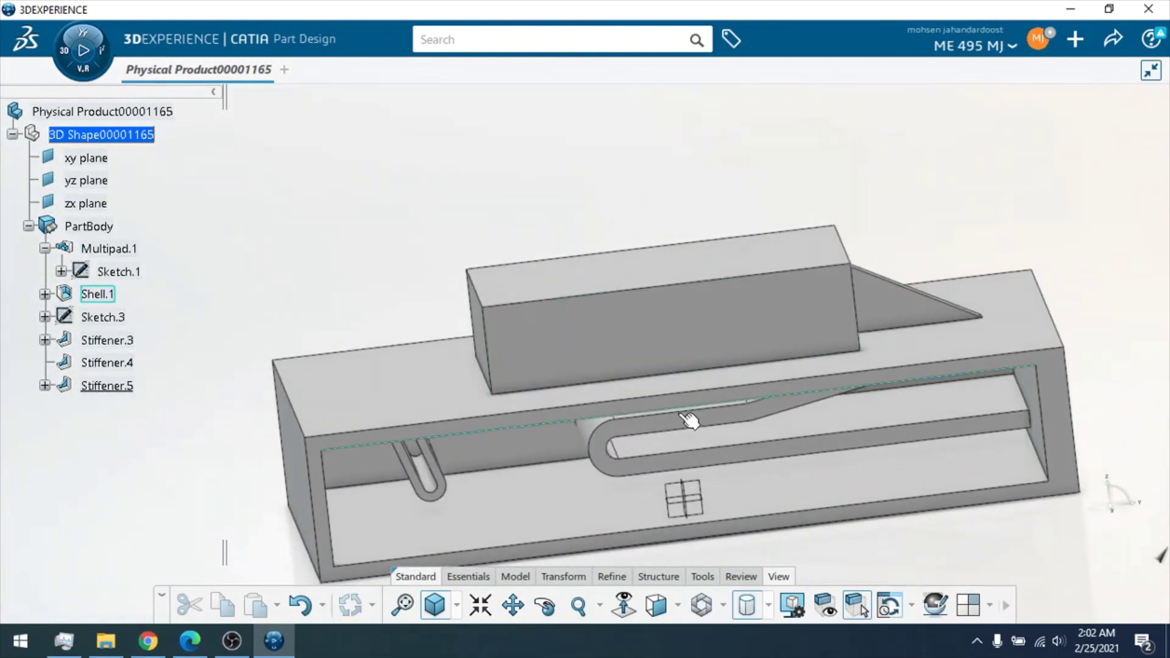
pyautogui.moveTo(546, 397)
pyautogui.mouseDown(button='middle')
pyautogui.moveTo(535, 365)
pyautogui.moveTo(552, 417)
pyautogui.mouseUp(button='middle')
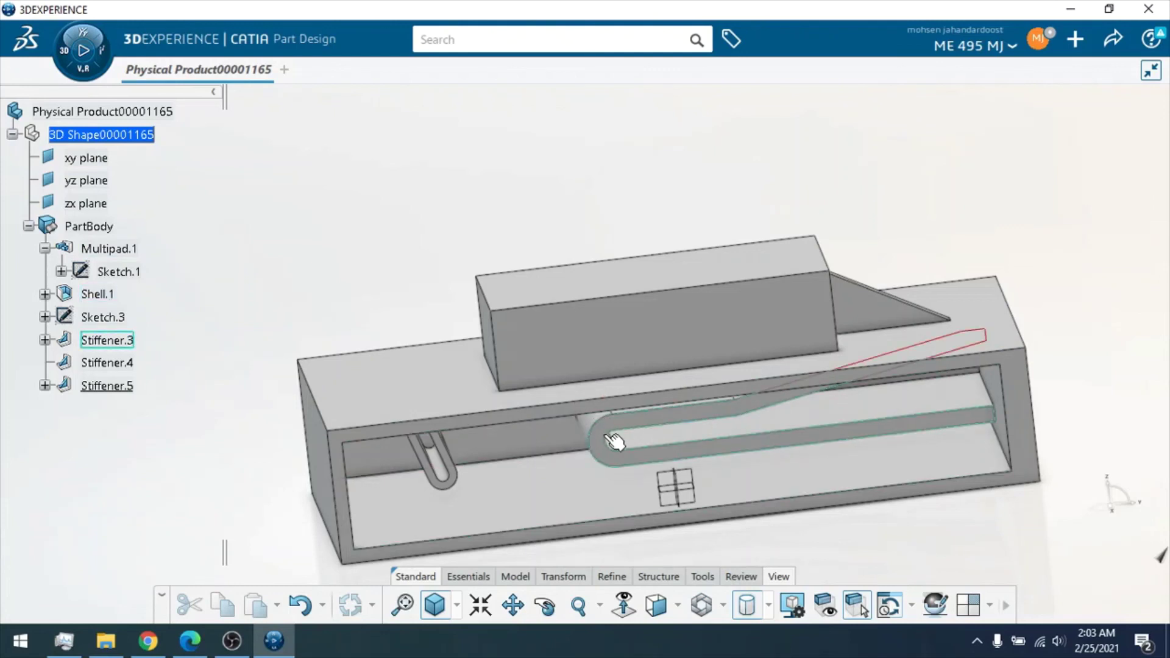
pyautogui.rightClick(108, 363)
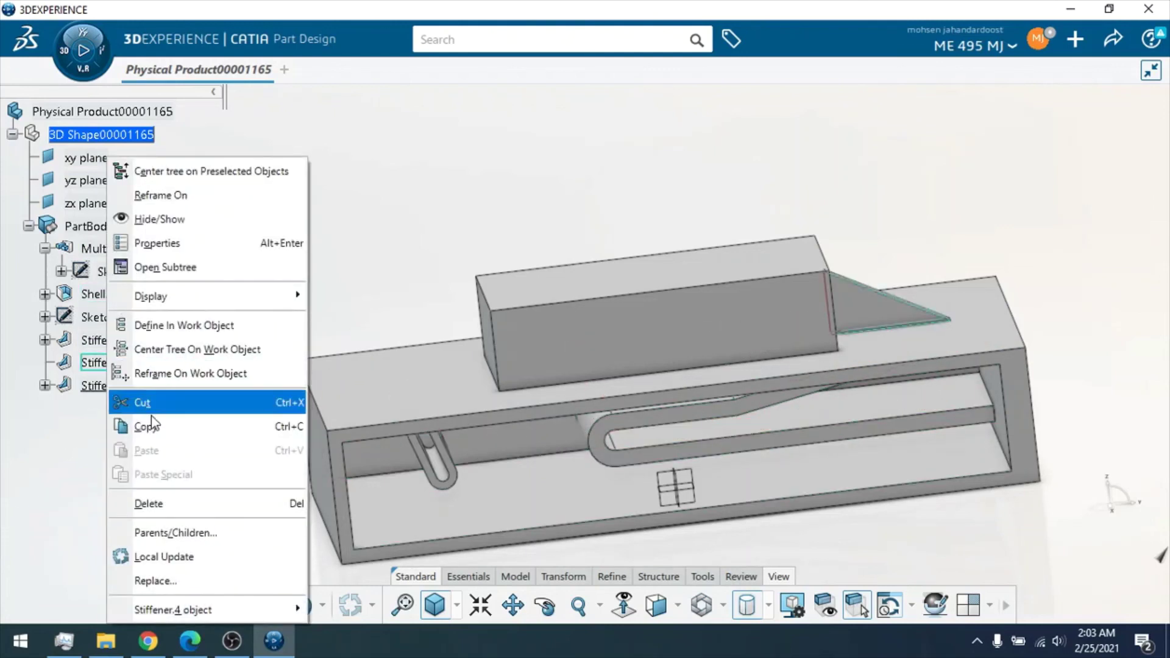
pyautogui.click(89, 352)
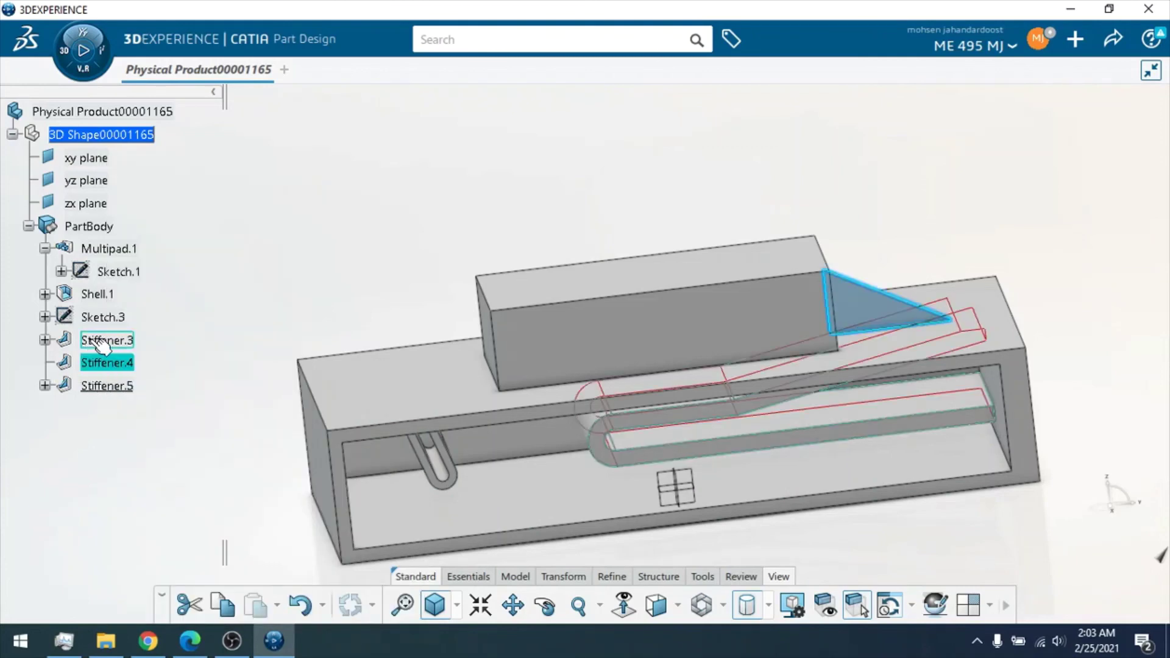
pyautogui.rightClick(101, 345)
pyautogui.click(85, 344)
pyautogui.rightClick(89, 342)
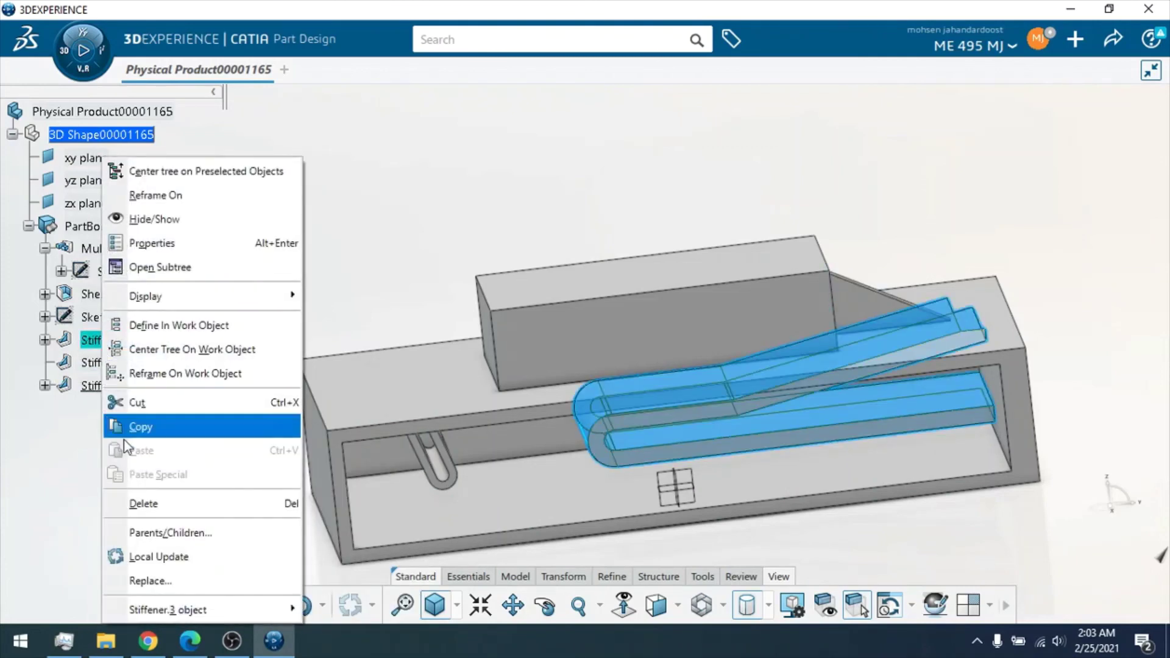
pyautogui.moveTo(195, 612)
pyautogui.click(352, 402)
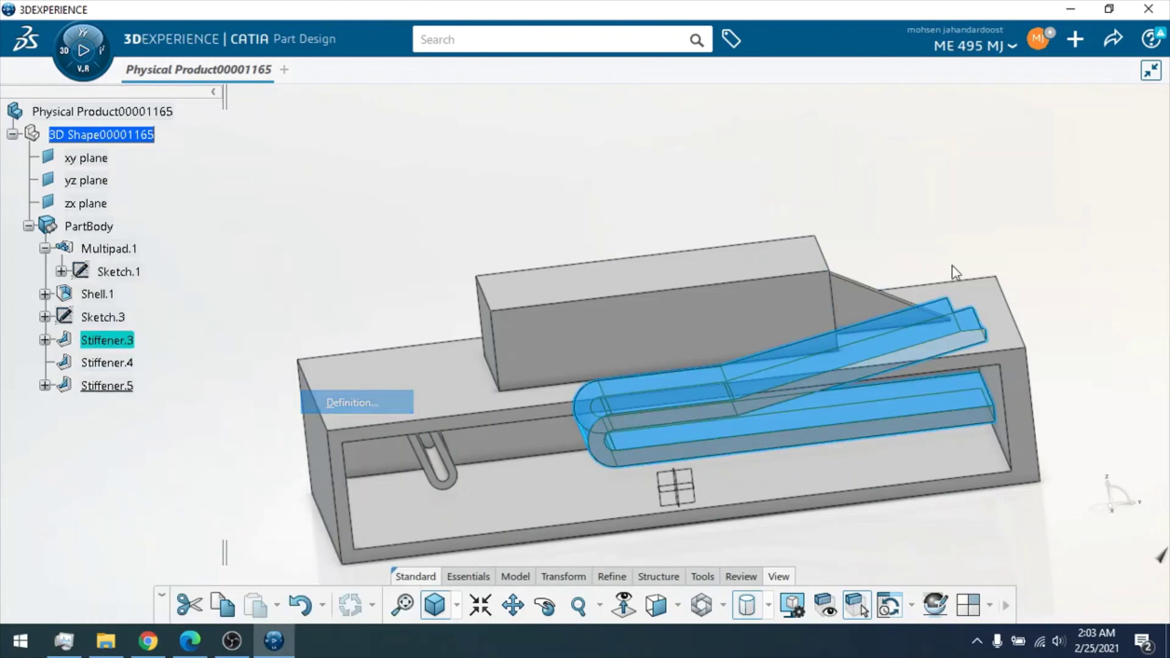
pyautogui.click(397, 153)
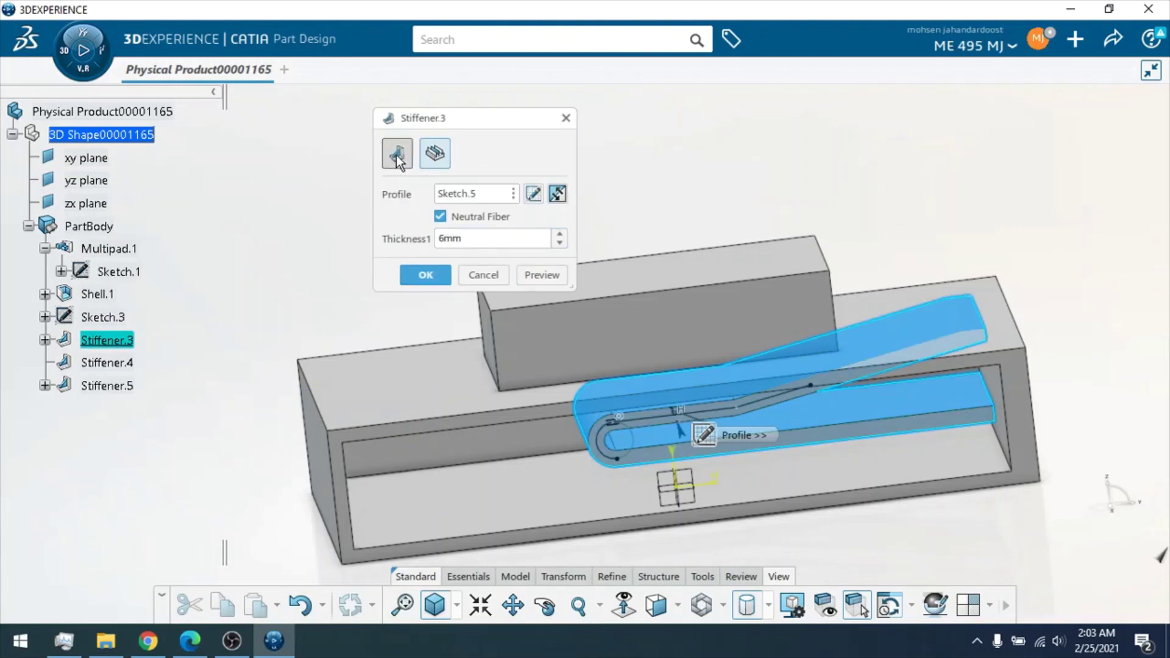
pyautogui.click(420, 274)
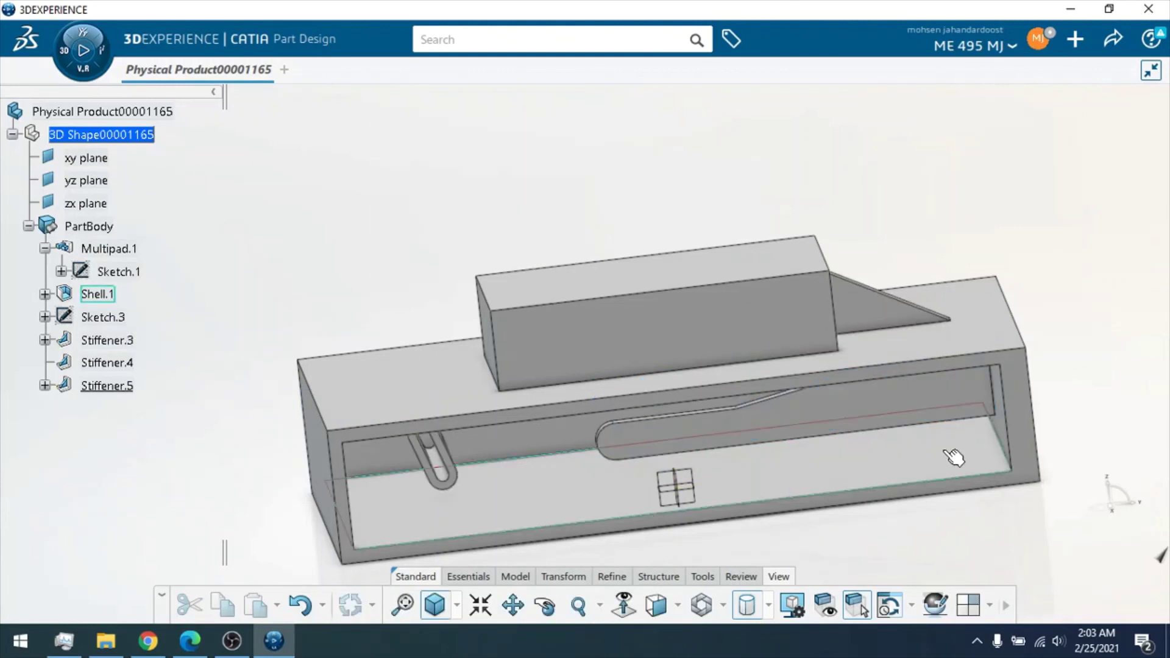
# Step: Section the part along the yz plane to examine the stiffeners inside the box, and turn the section off
pyautogui.click(743, 577)
pyautogui.click(651, 605)
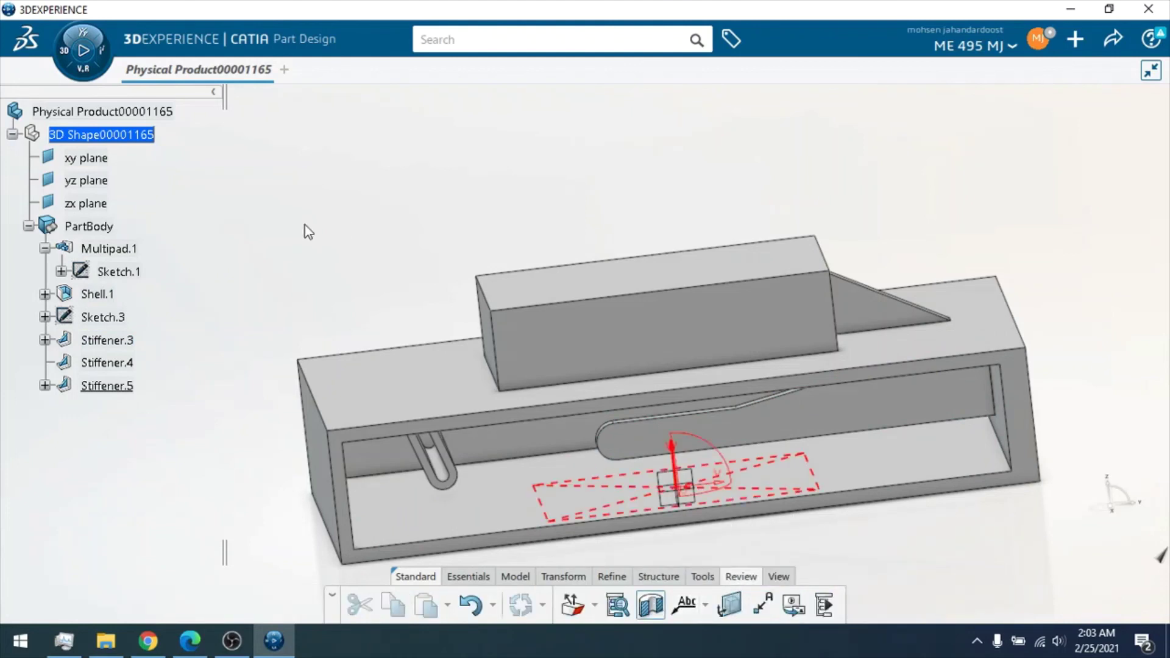
pyautogui.click(107, 181)
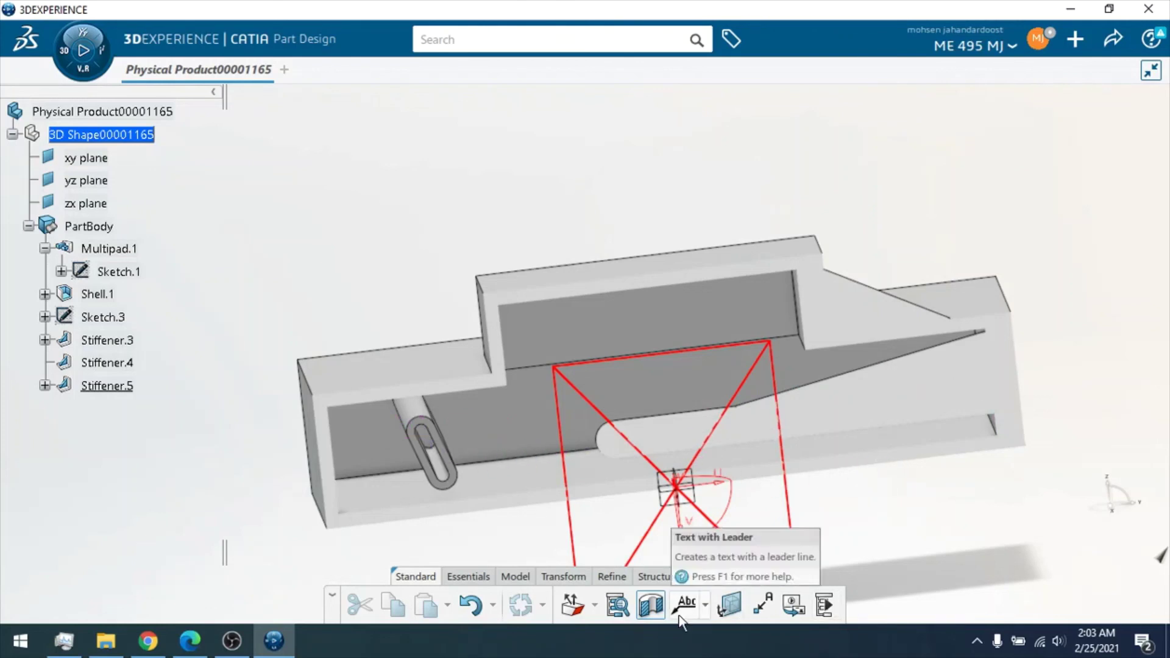
pyautogui.click(659, 605)
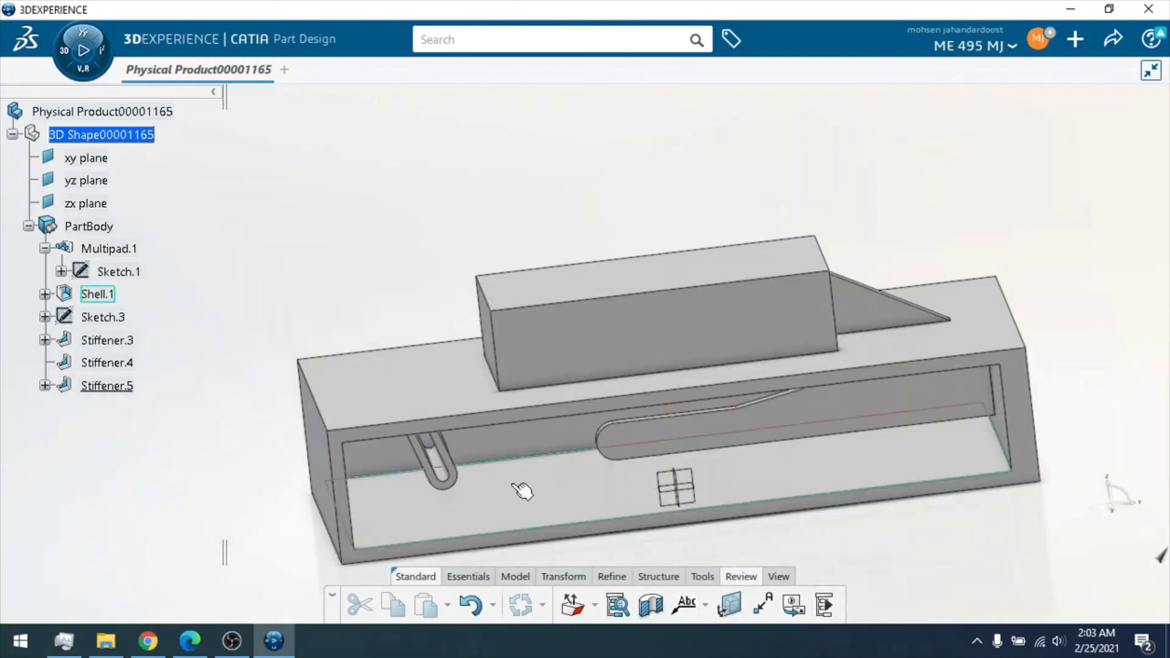
pyautogui.click(230, 639)
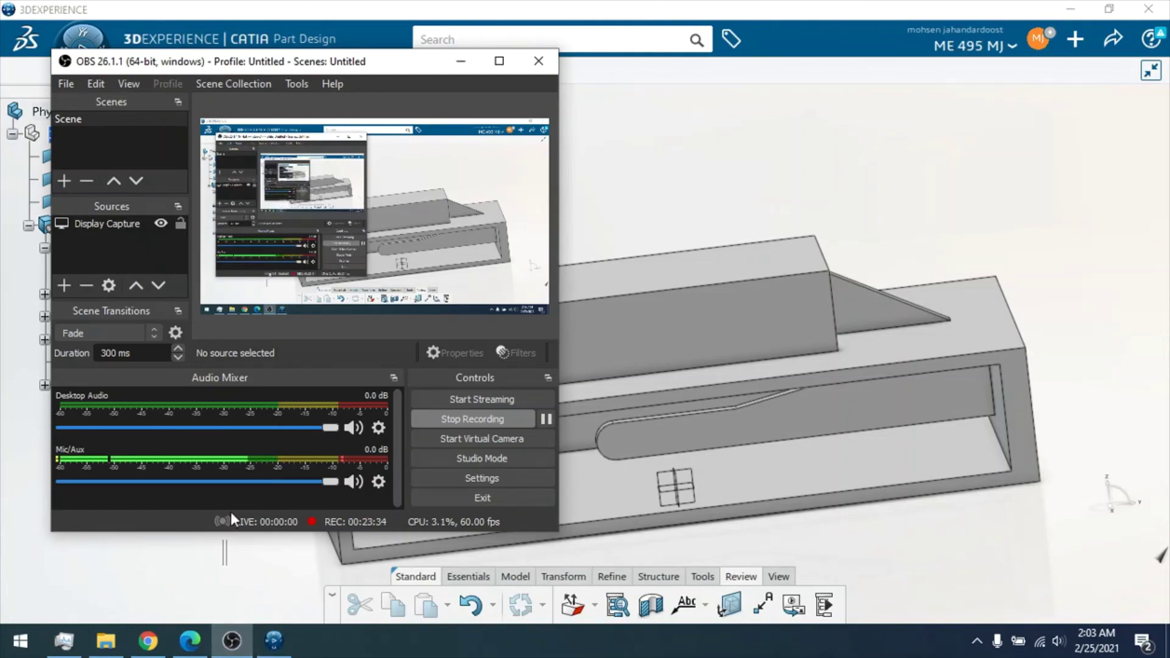